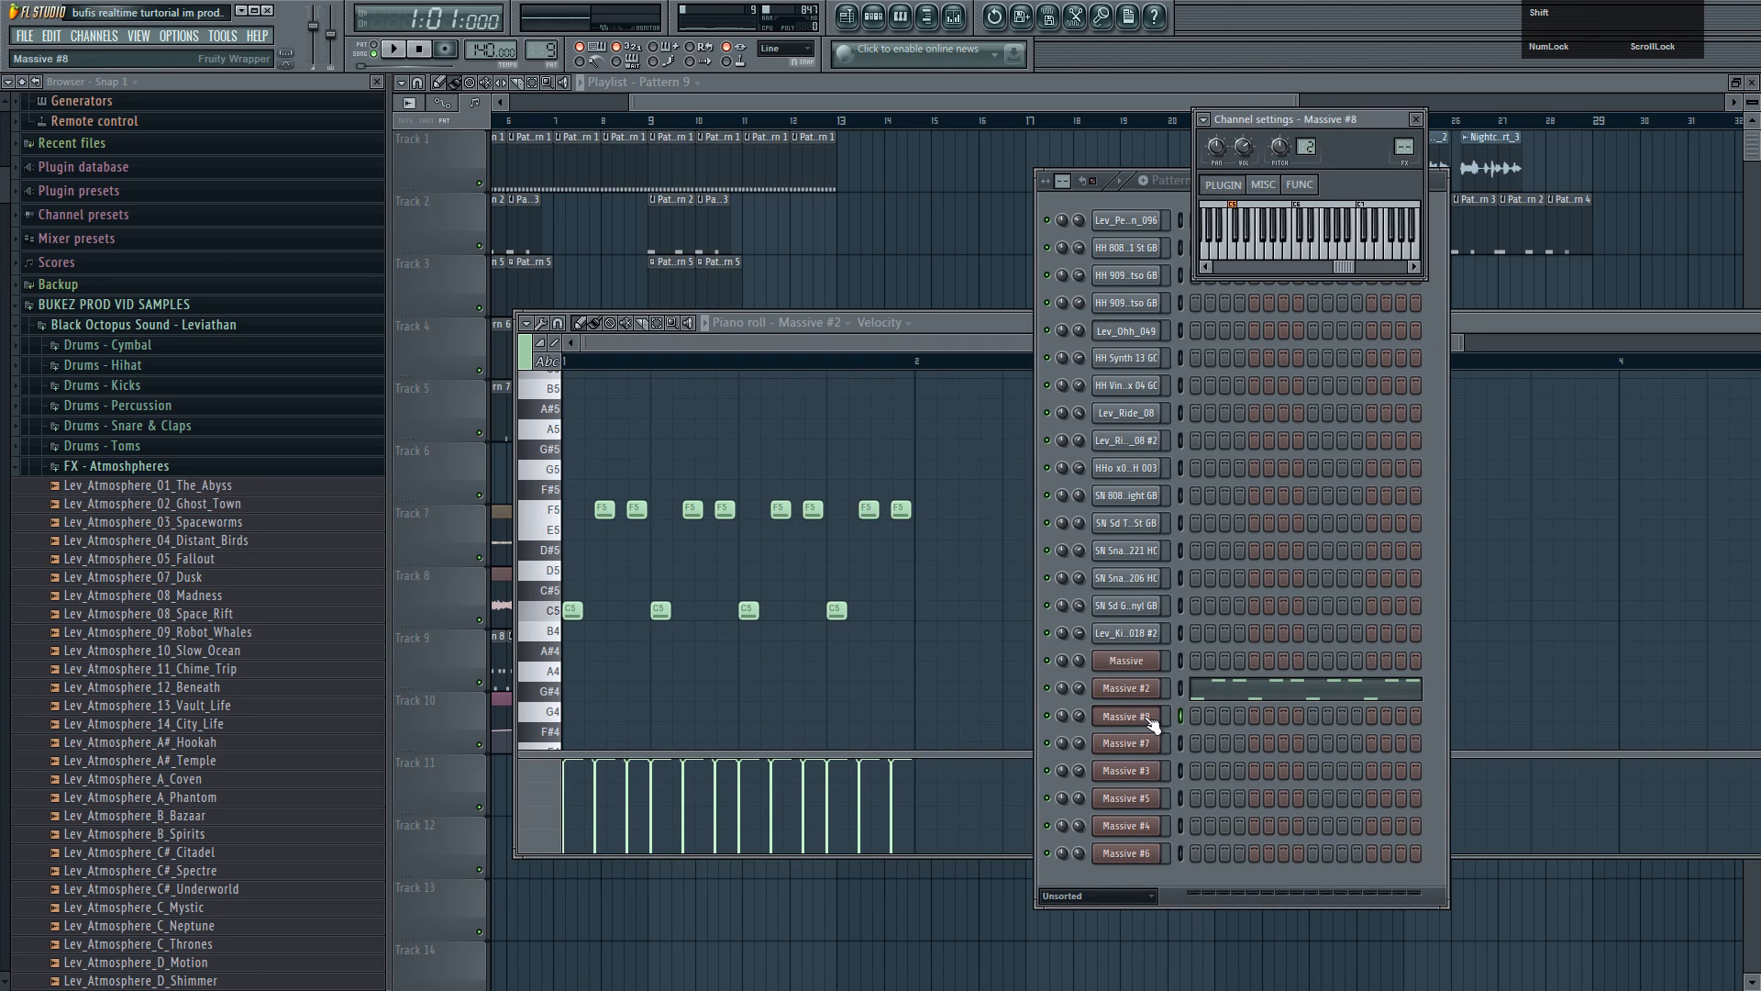
- Move the Massive #8 channel up above Massive #2 and delete the original Massive channel
shift+scroll(1152, 724, up, 1)
right_click(1151, 668)
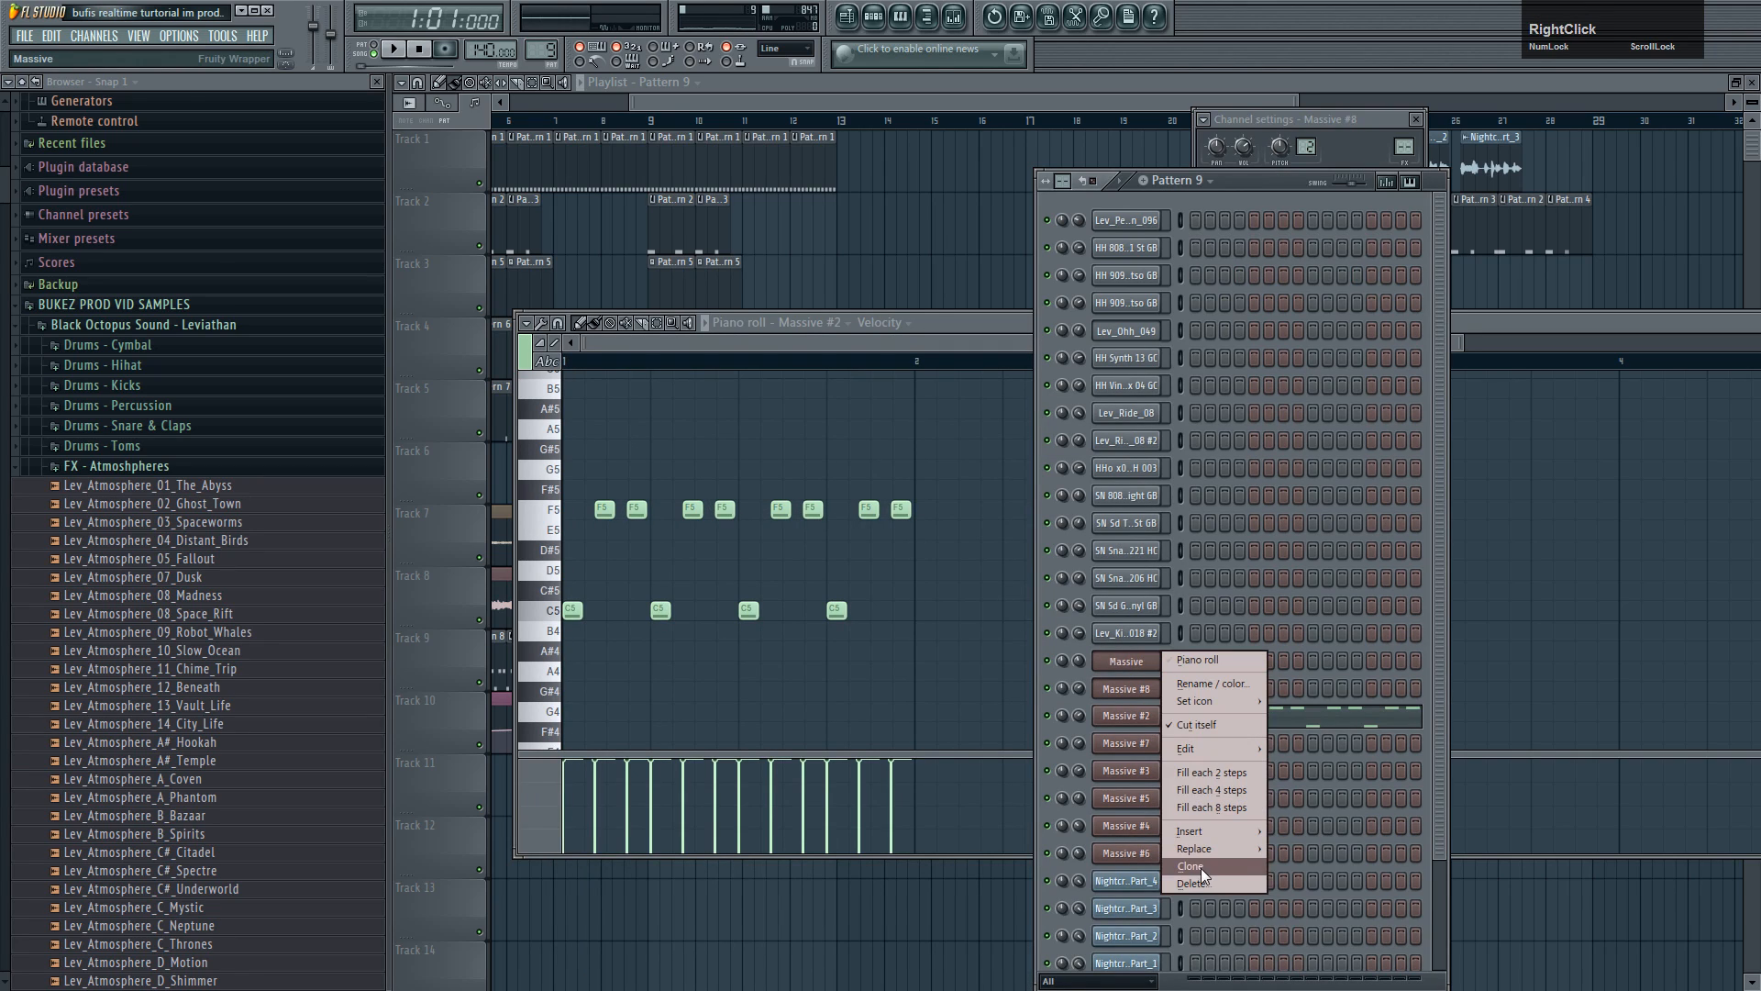
click(1192, 882)
click(975, 550)
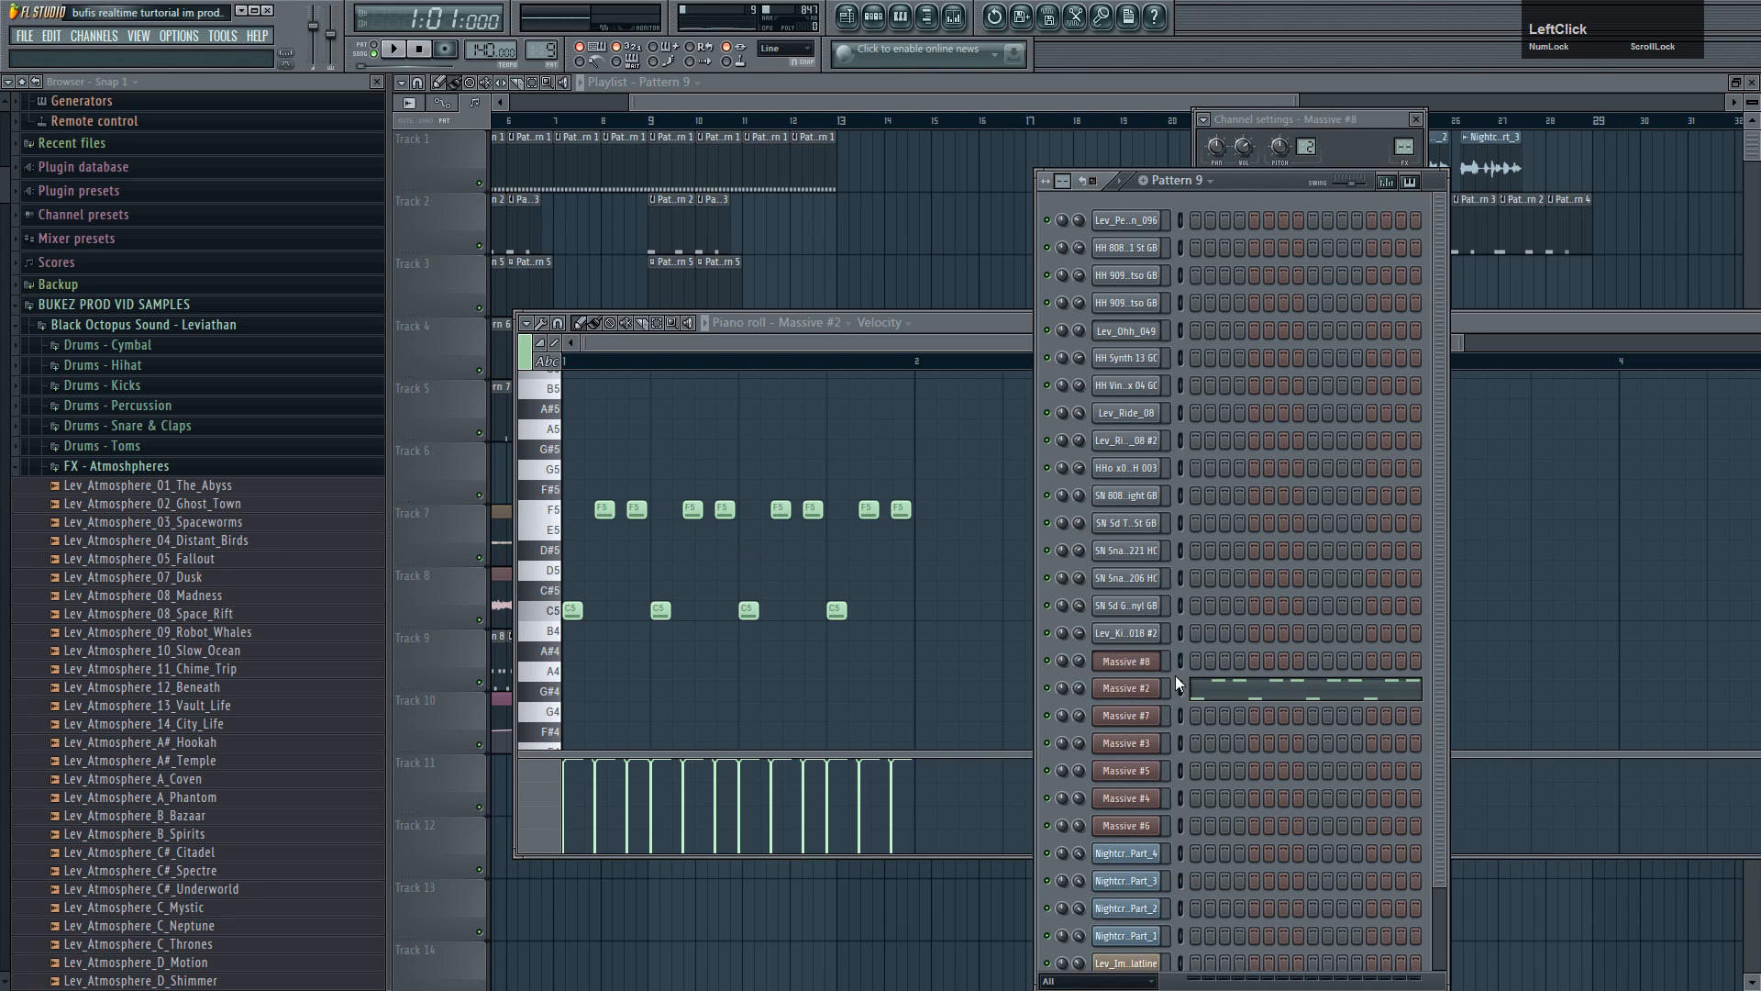
- Paste the copied notes into the Massive #8 channel and route it to mixer insert 8
click(1181, 661)
key(ctrl+v)
click(1103, 660)
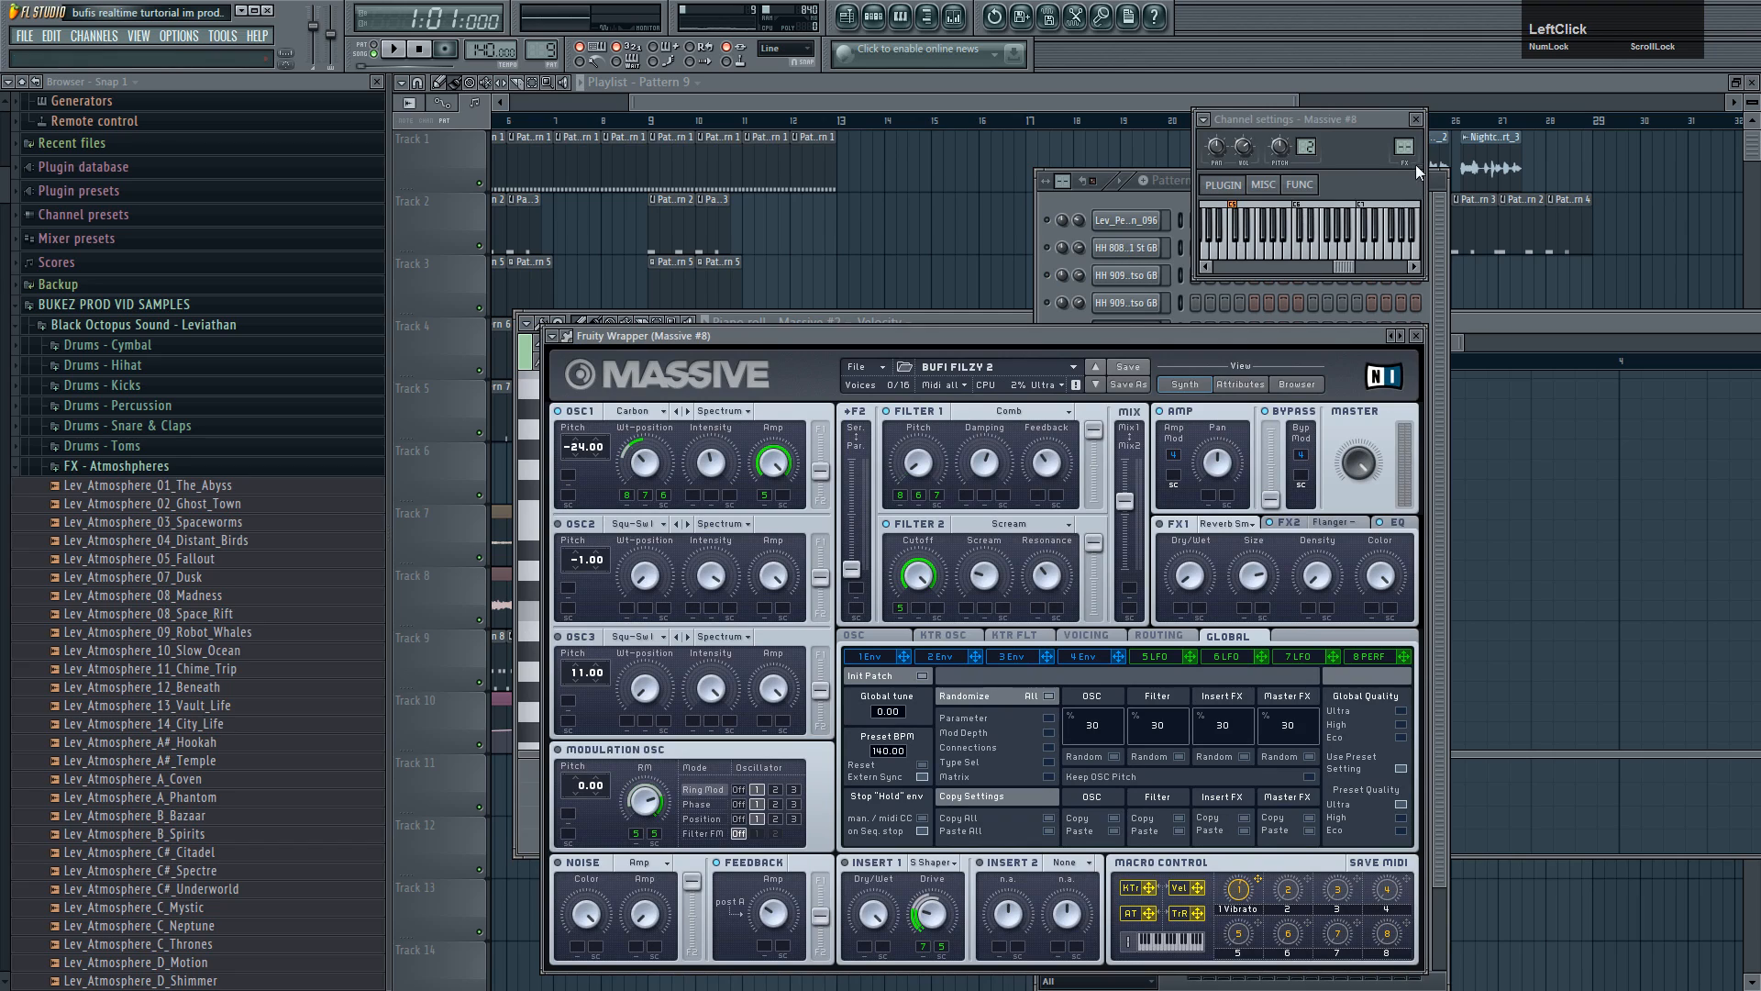
drag(1412, 147, 1412, 97)
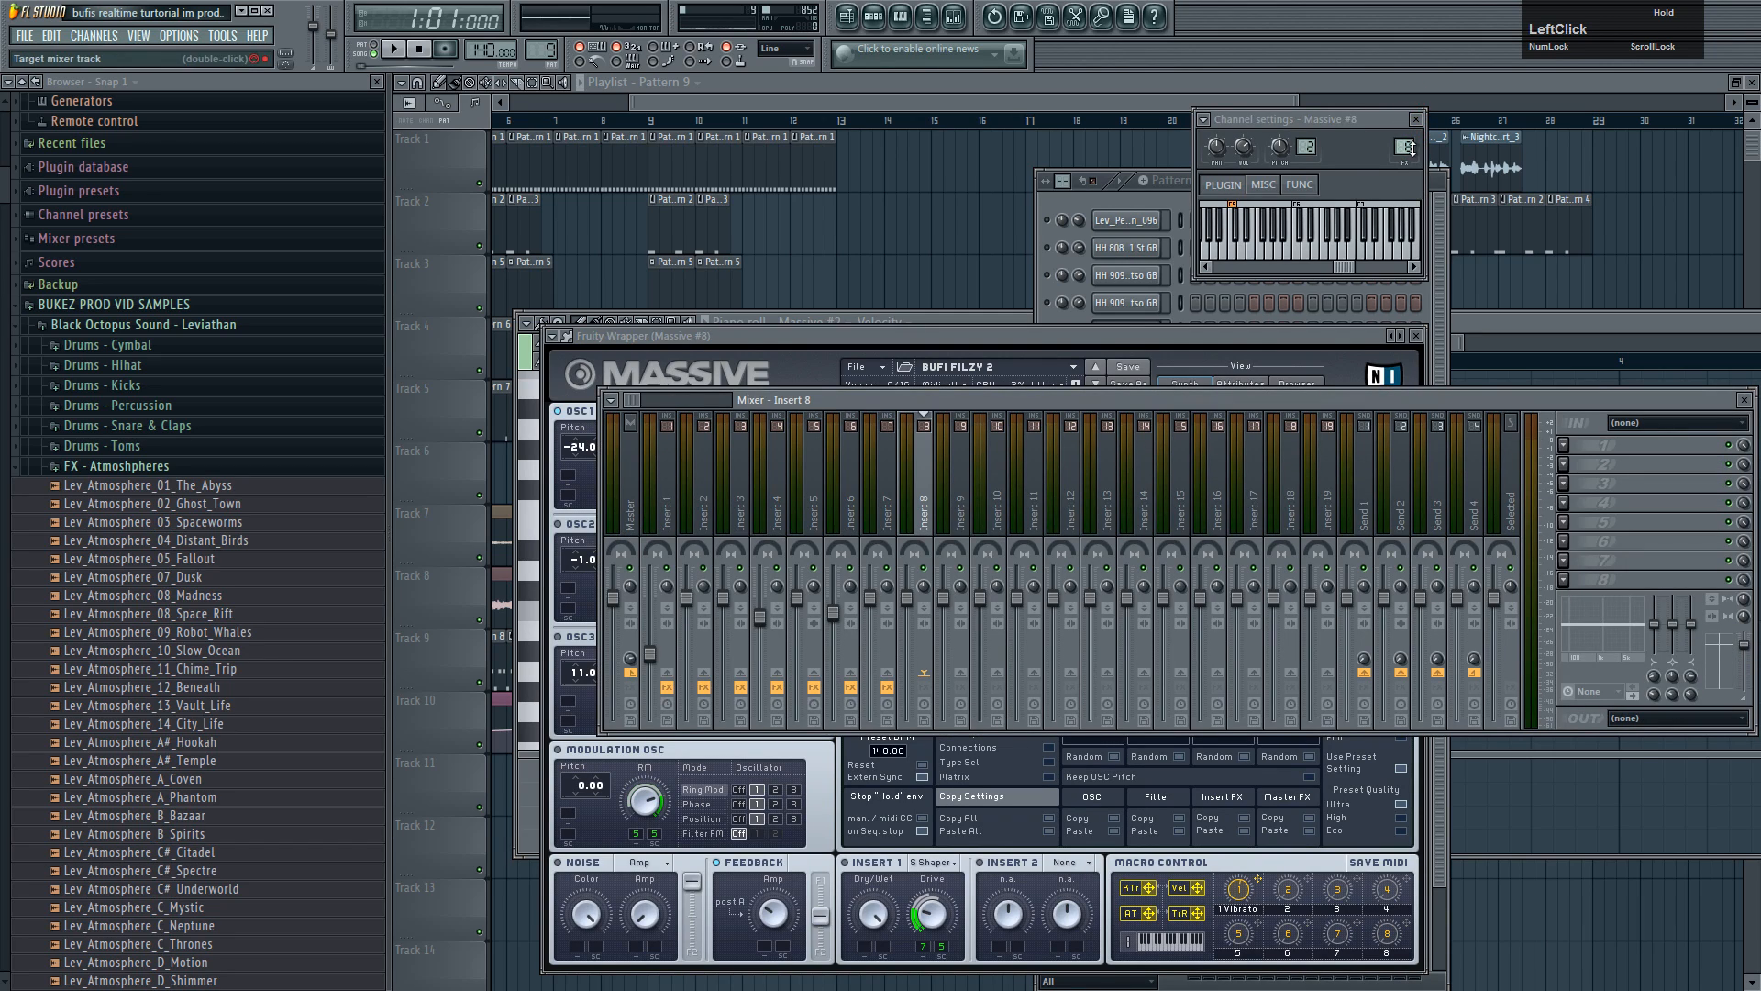
- With the pattern playing, set Massive #8's oscillator 1 to the Sin-Triangle wavetable and its wavetable position to 0
click(394, 49)
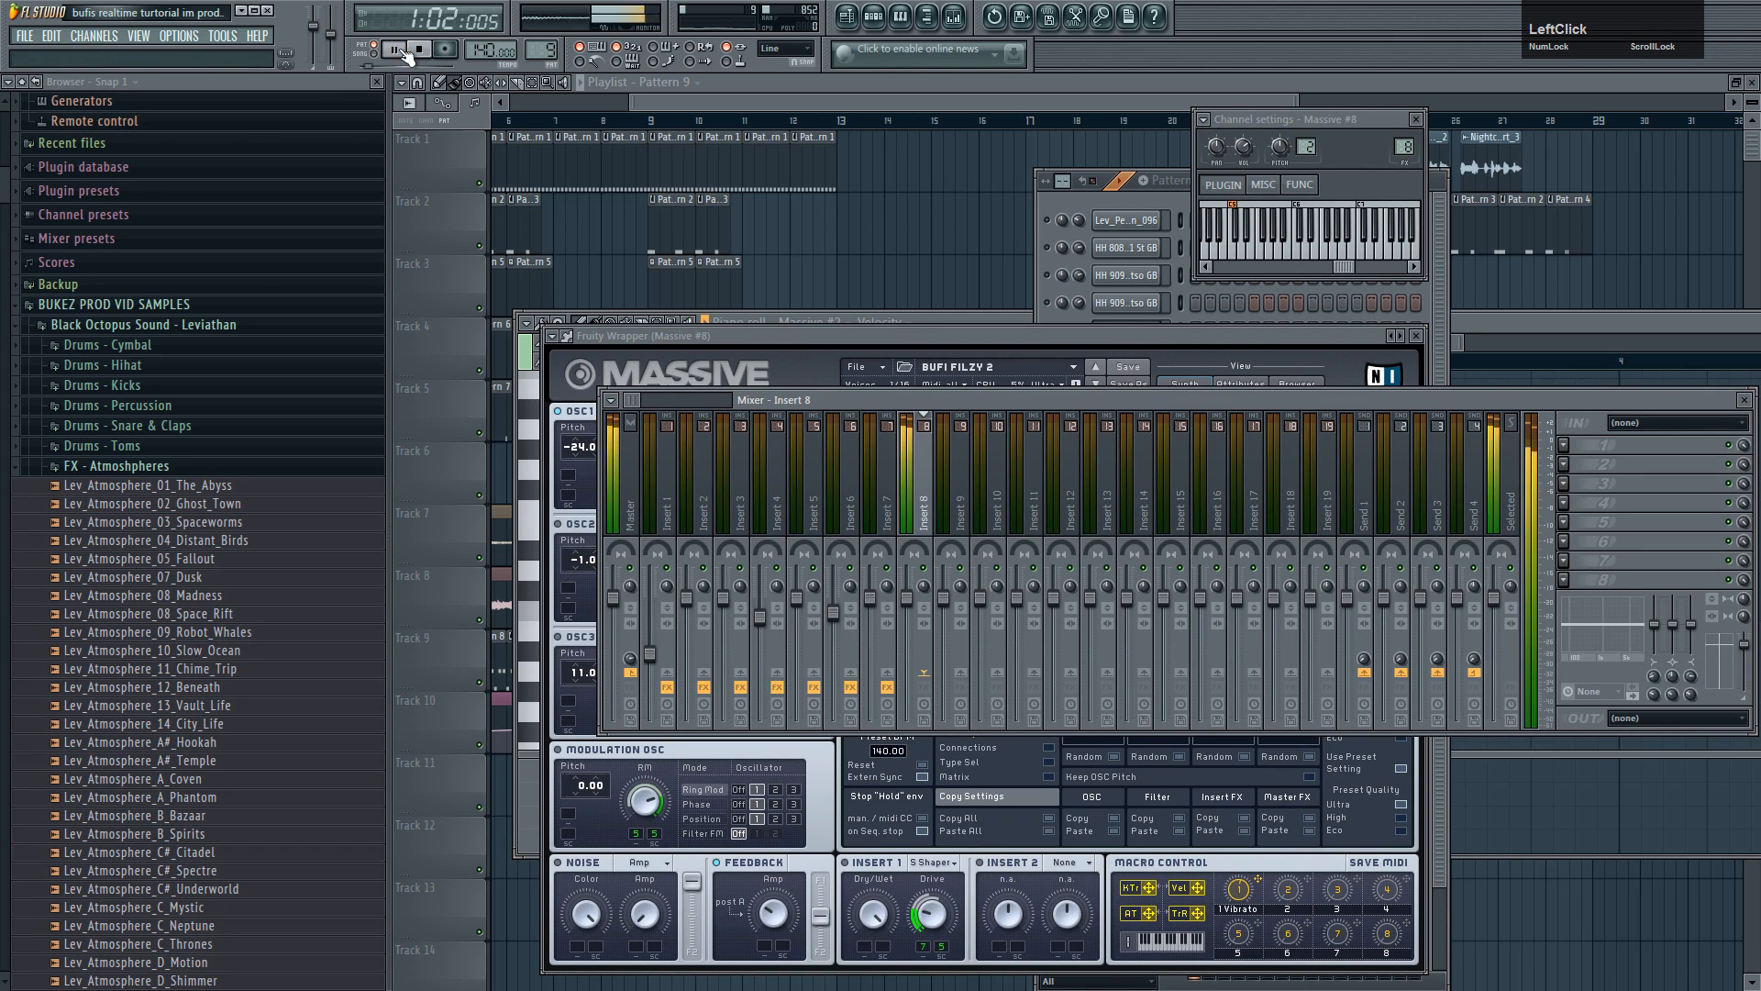
click(1124, 198)
click(1136, 662)
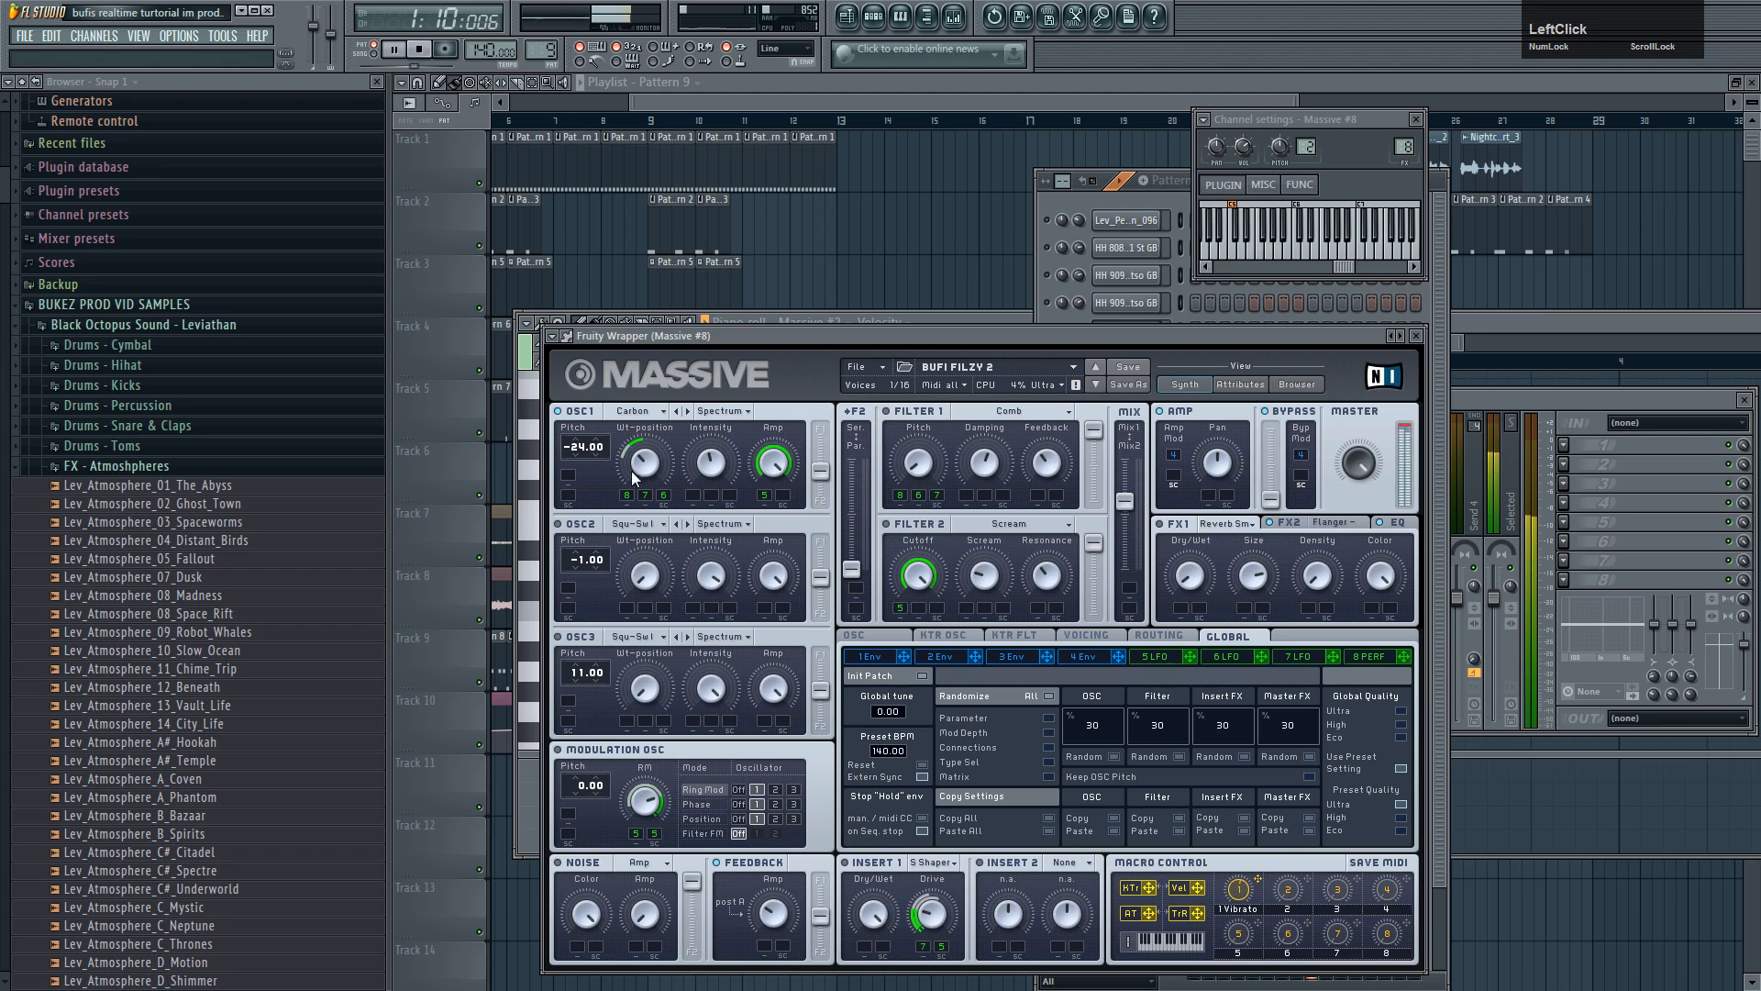
click(660, 411)
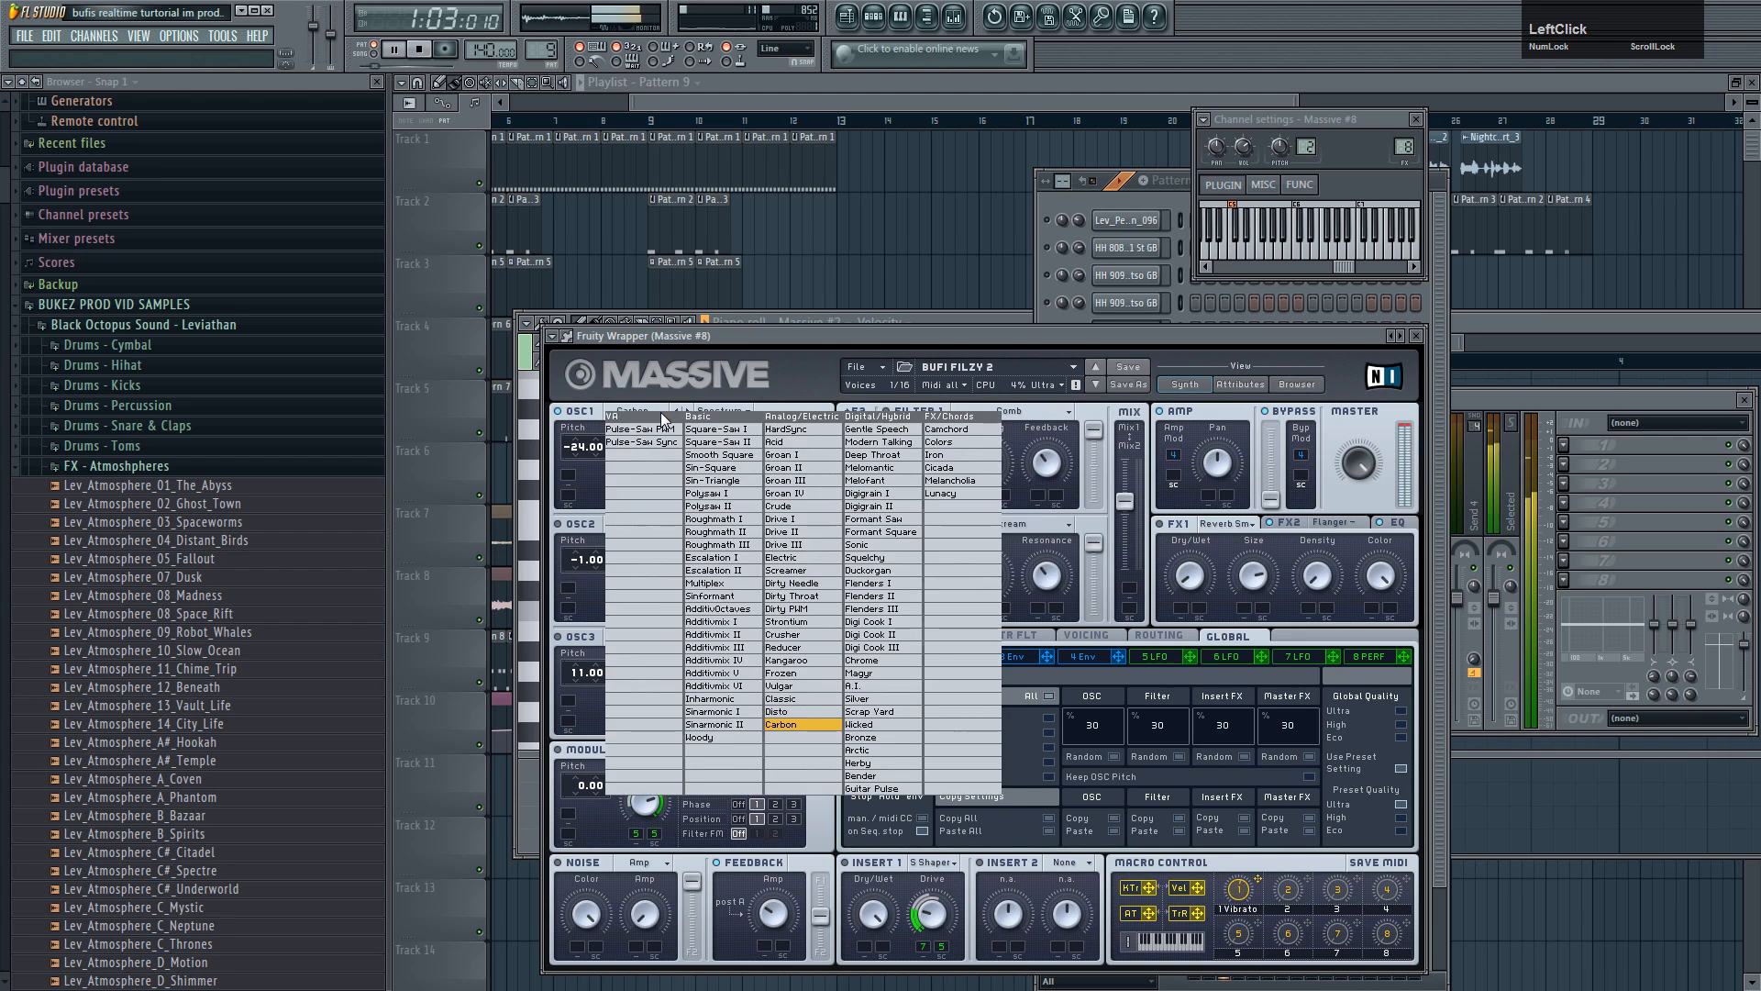
click(745, 481)
drag(647, 471, 648, 500)
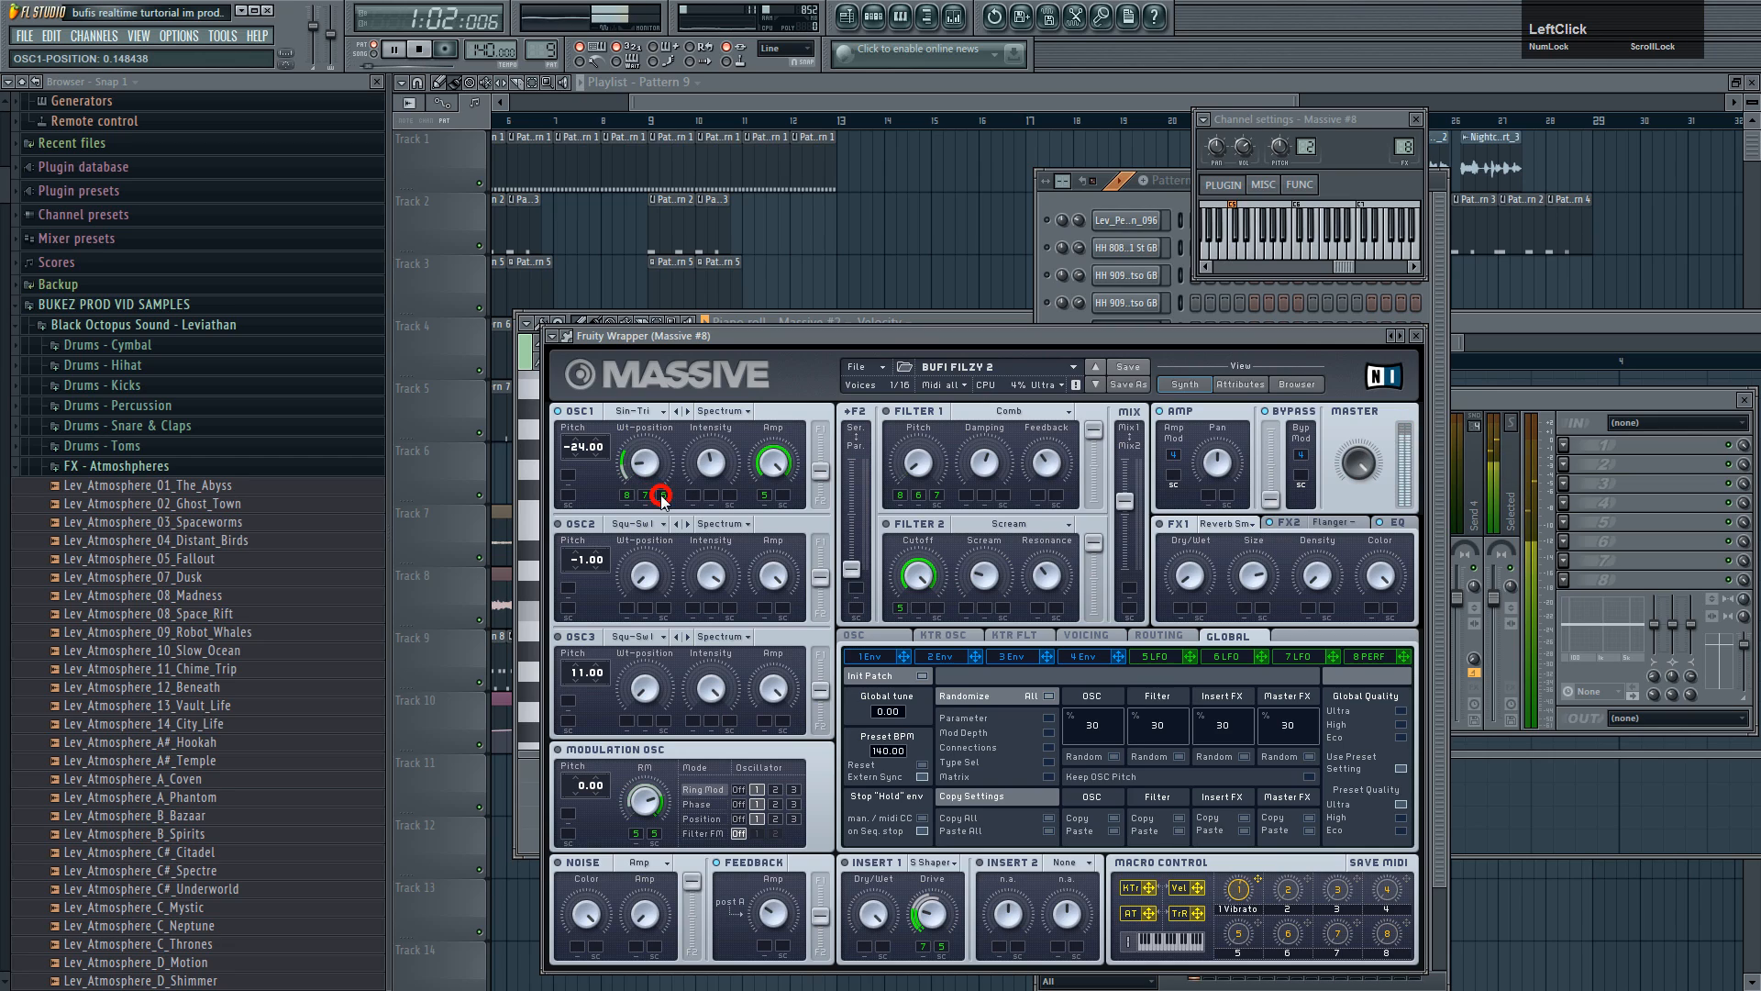
drag(656, 479, 688, 487)
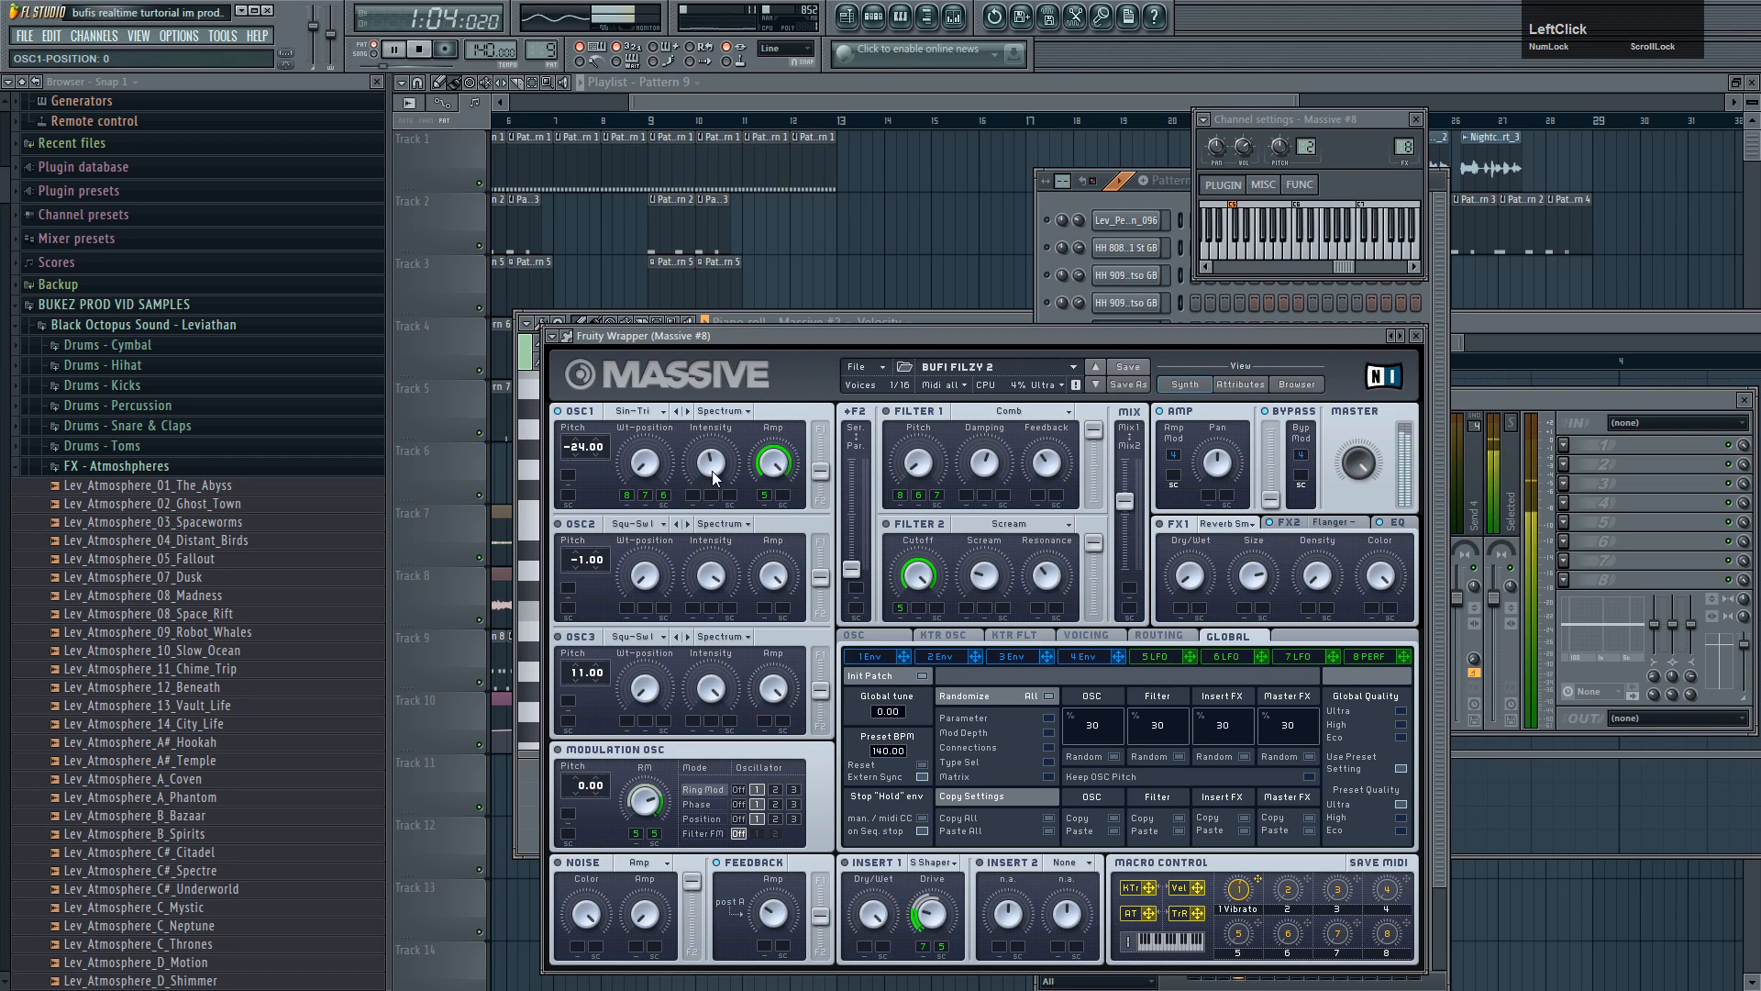
- Set Massive #8's voicing to Monophon
click(1092, 656)
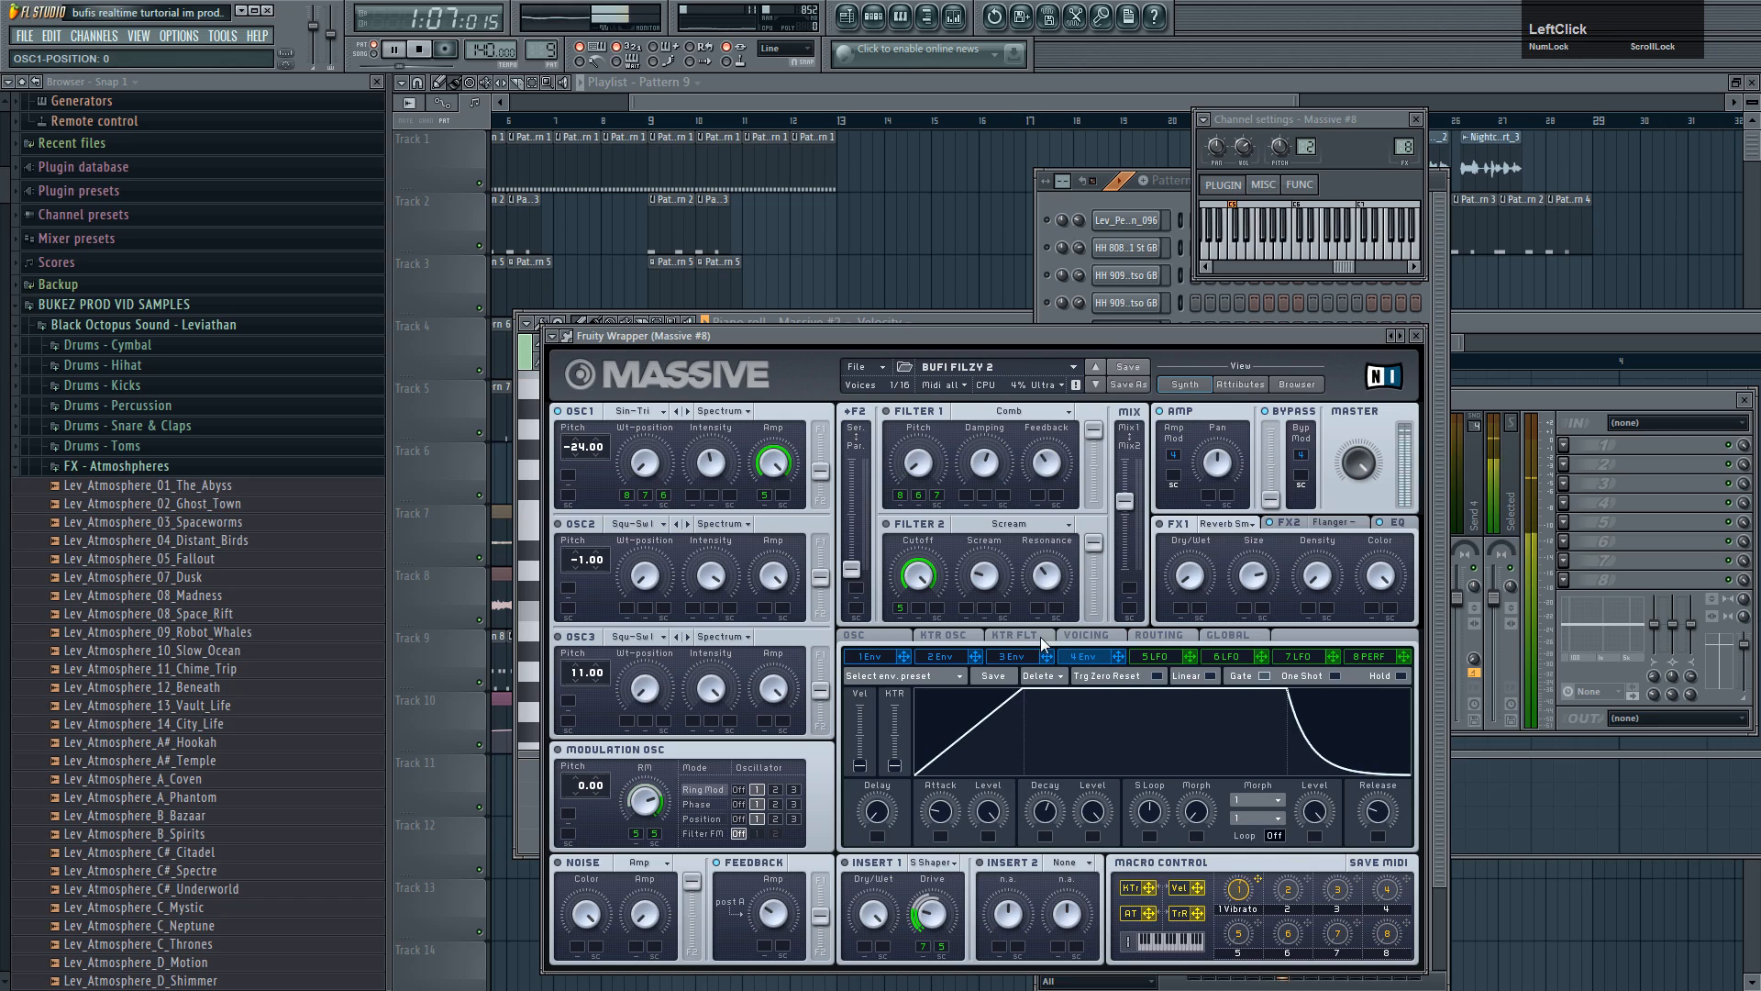
click(1077, 634)
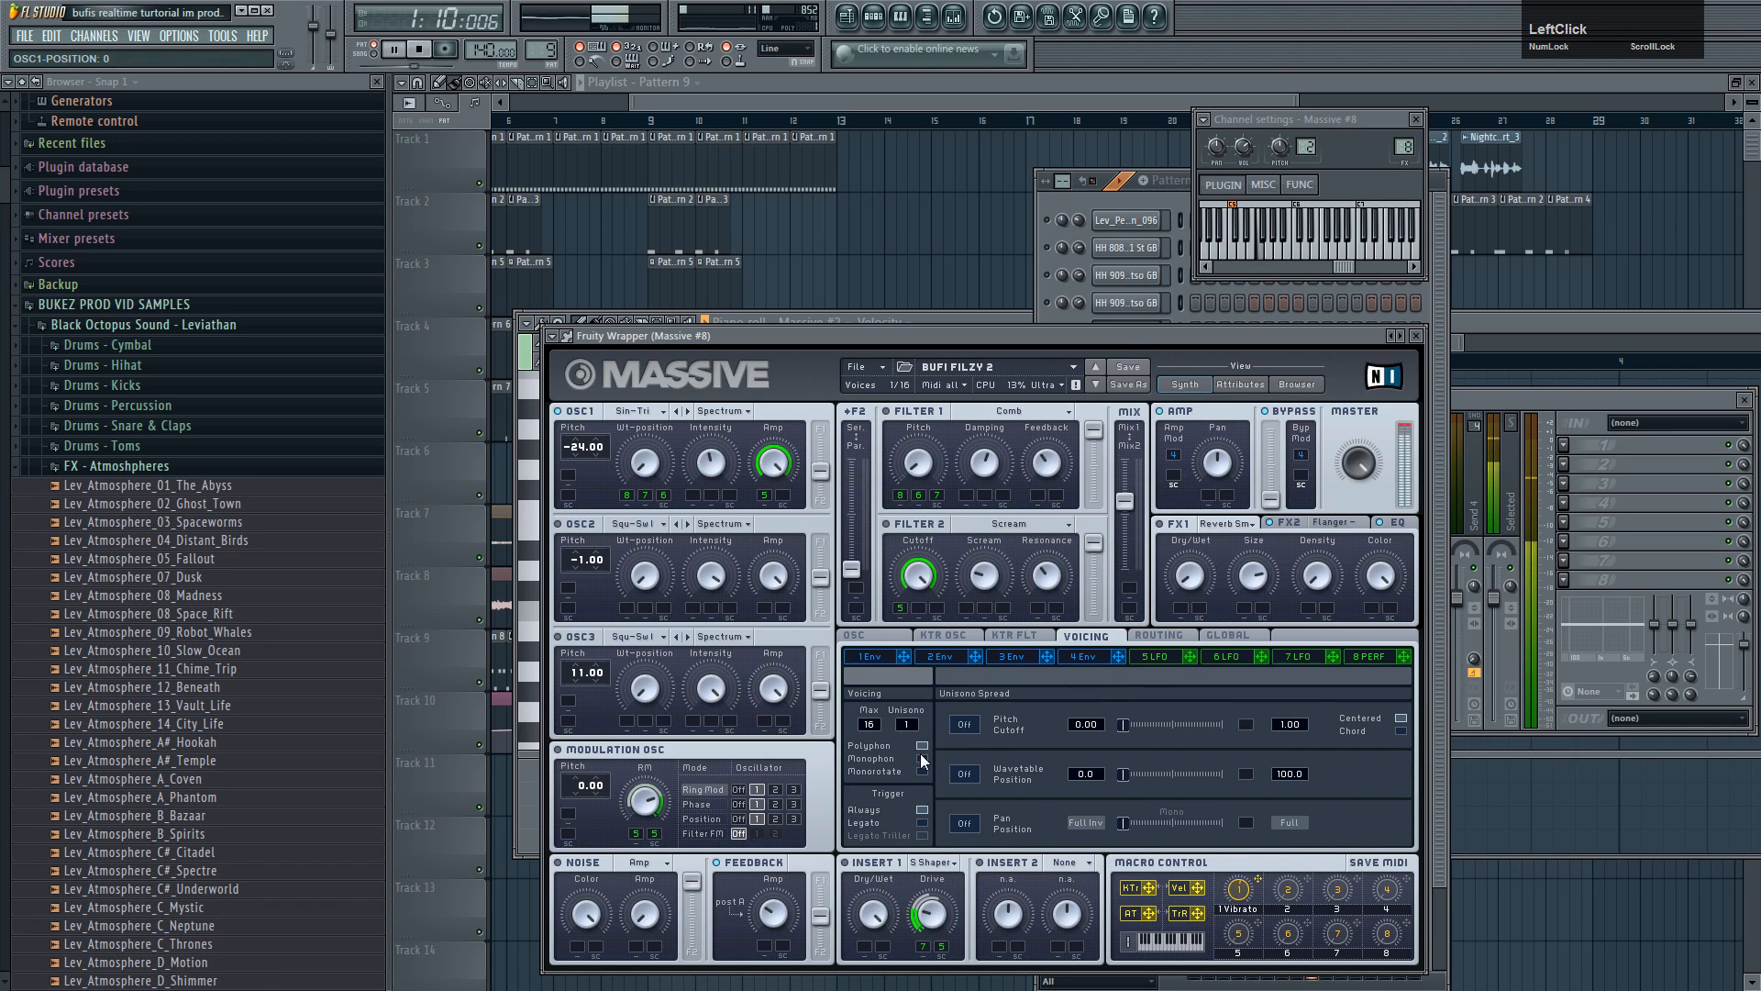
click(921, 759)
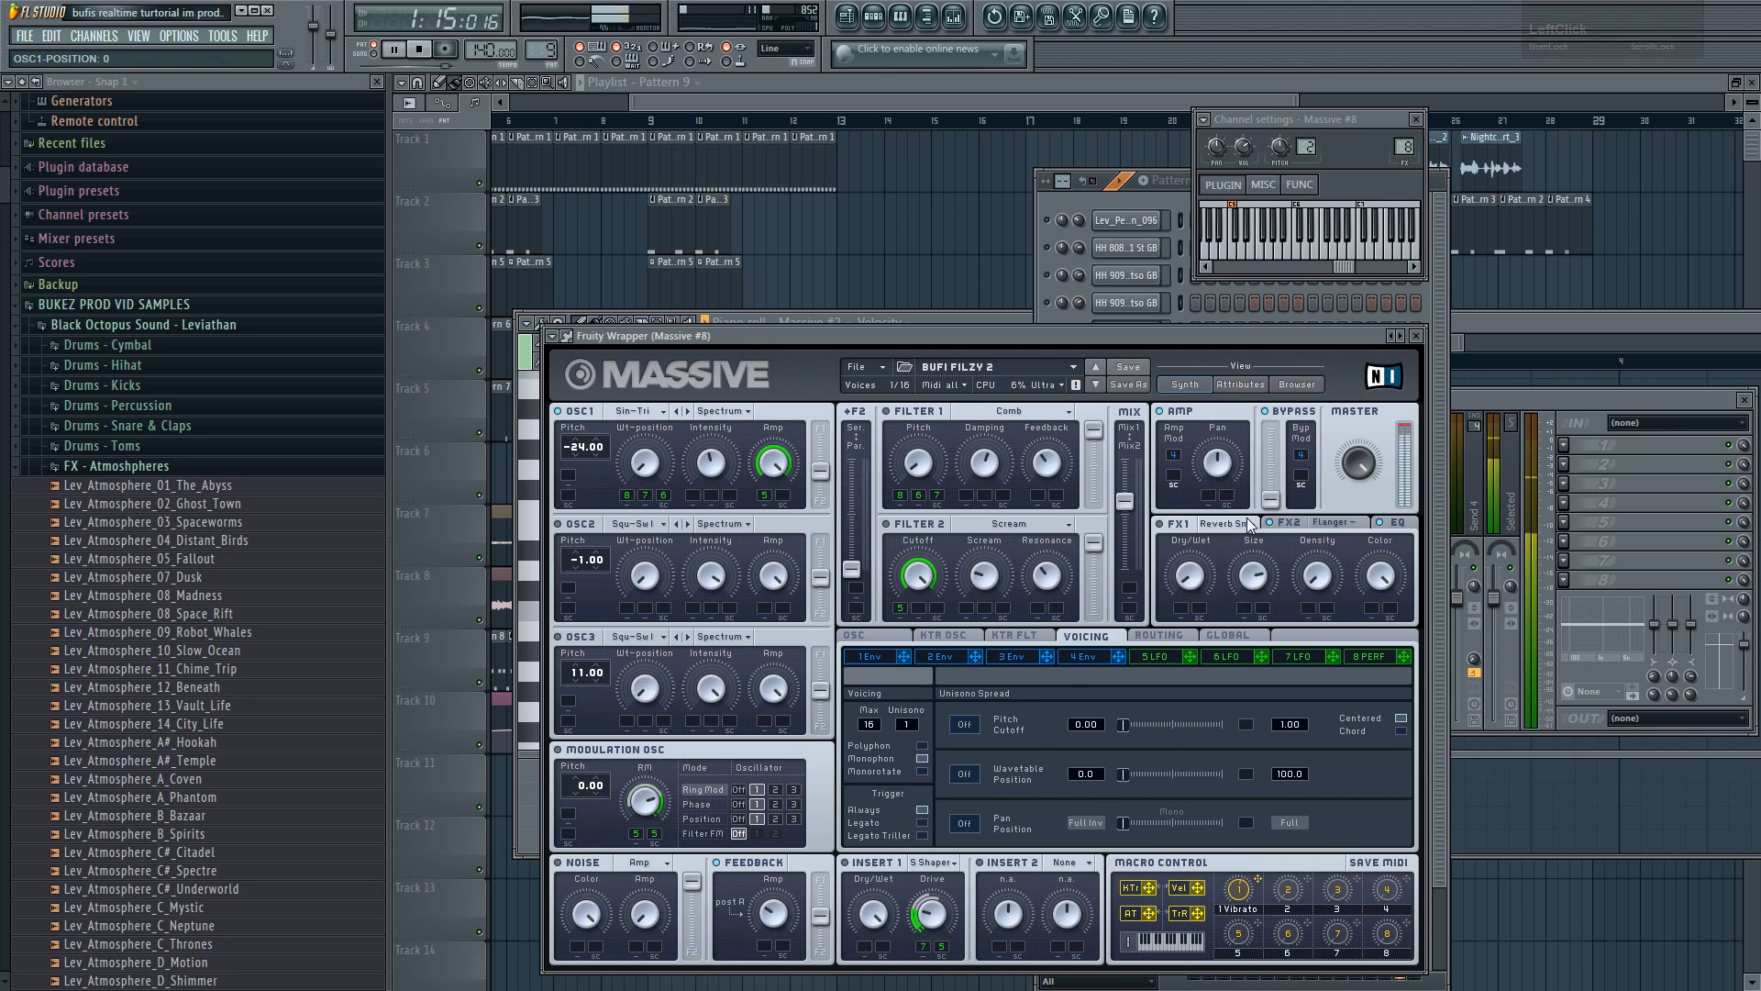
- Switch off the EQ and the FX2 flanger in Massive #8, check envelope 4, and close the synth
click(1398, 523)
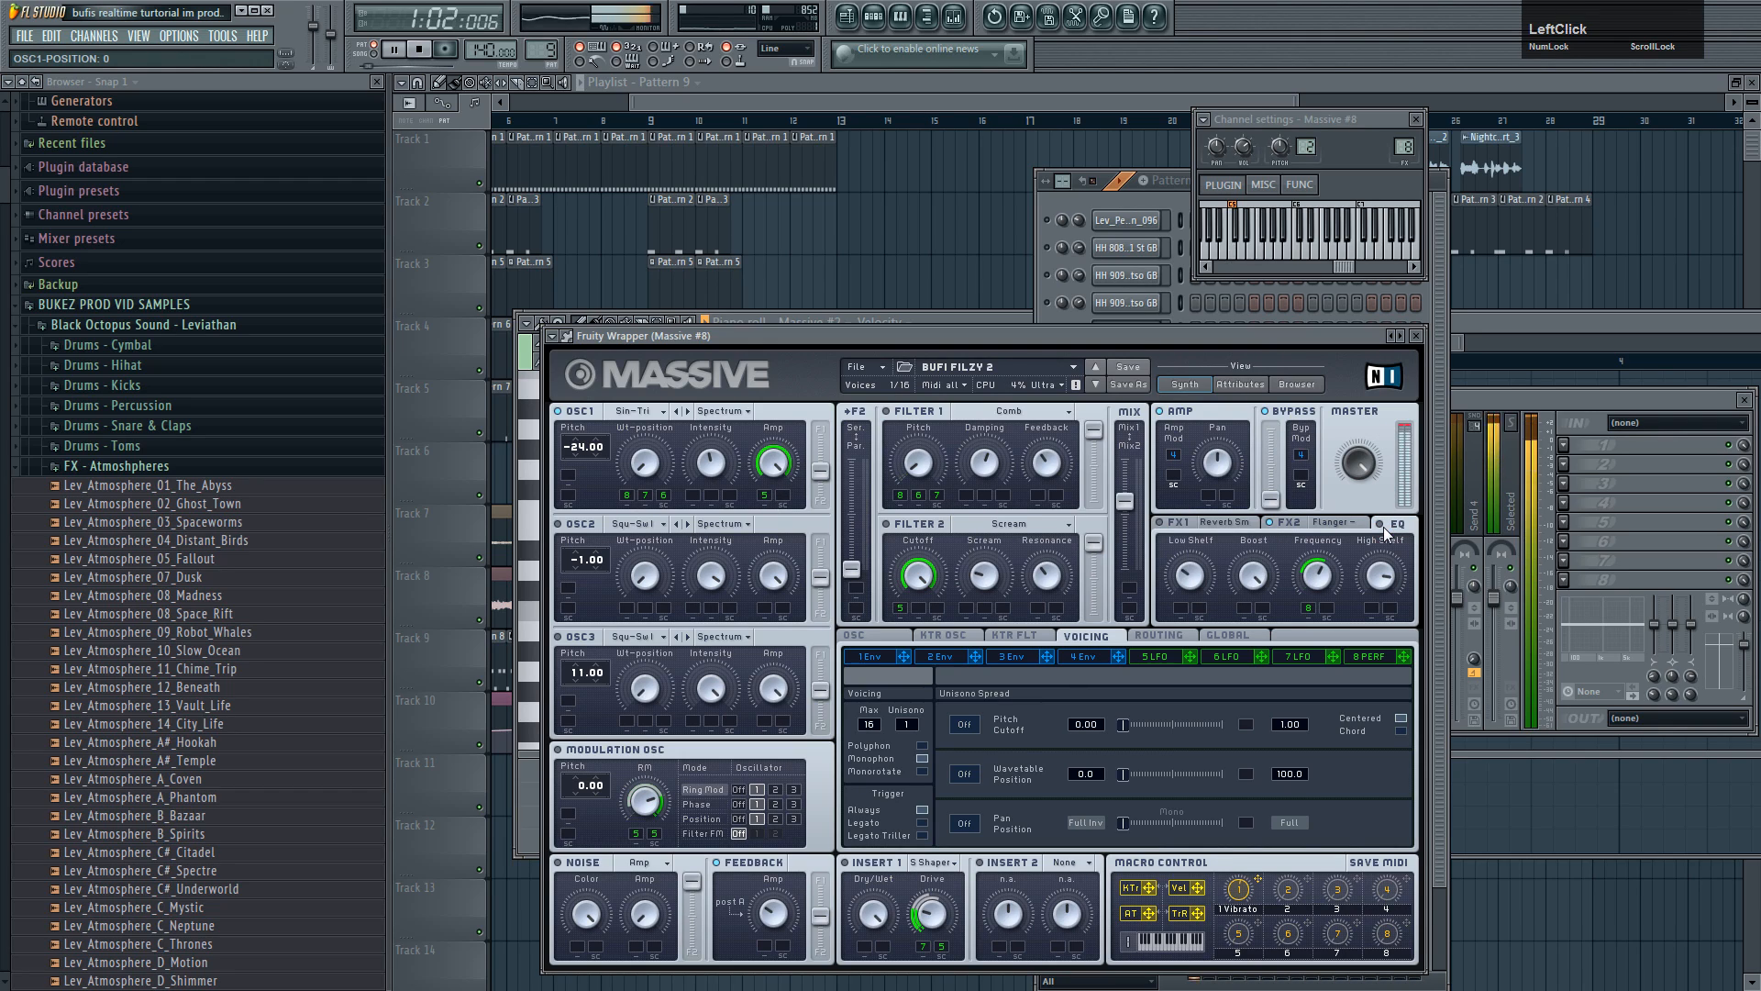
click(1275, 524)
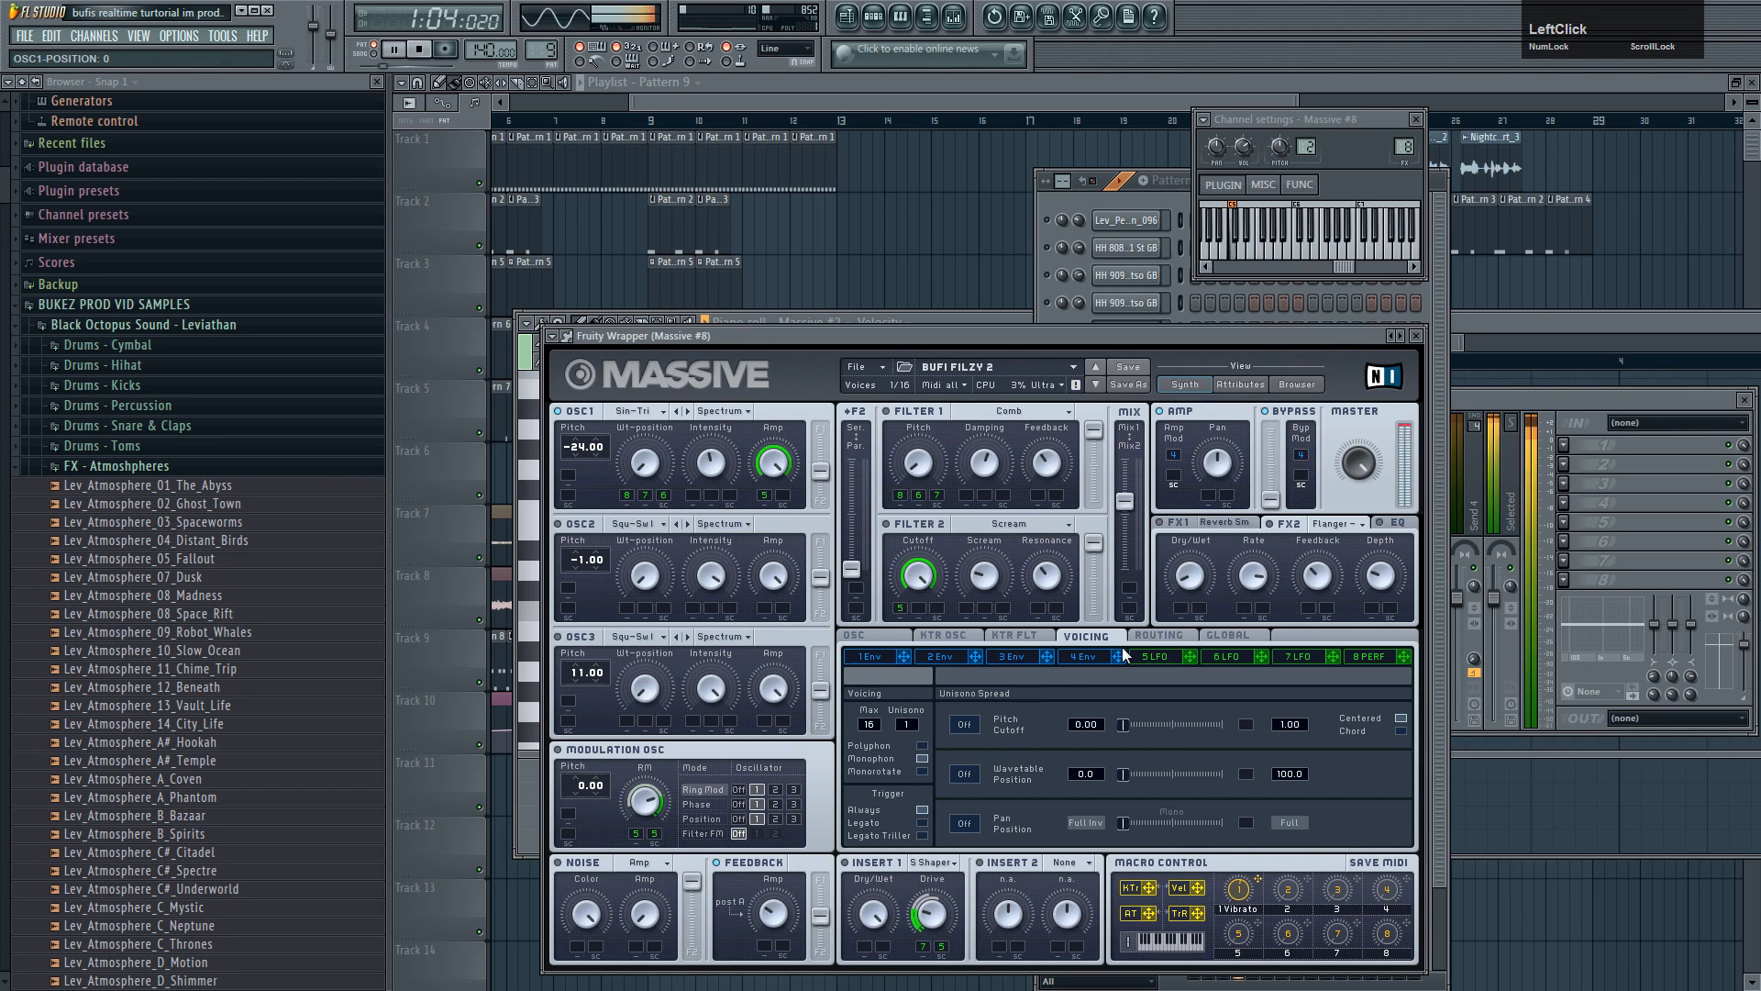
click(1089, 656)
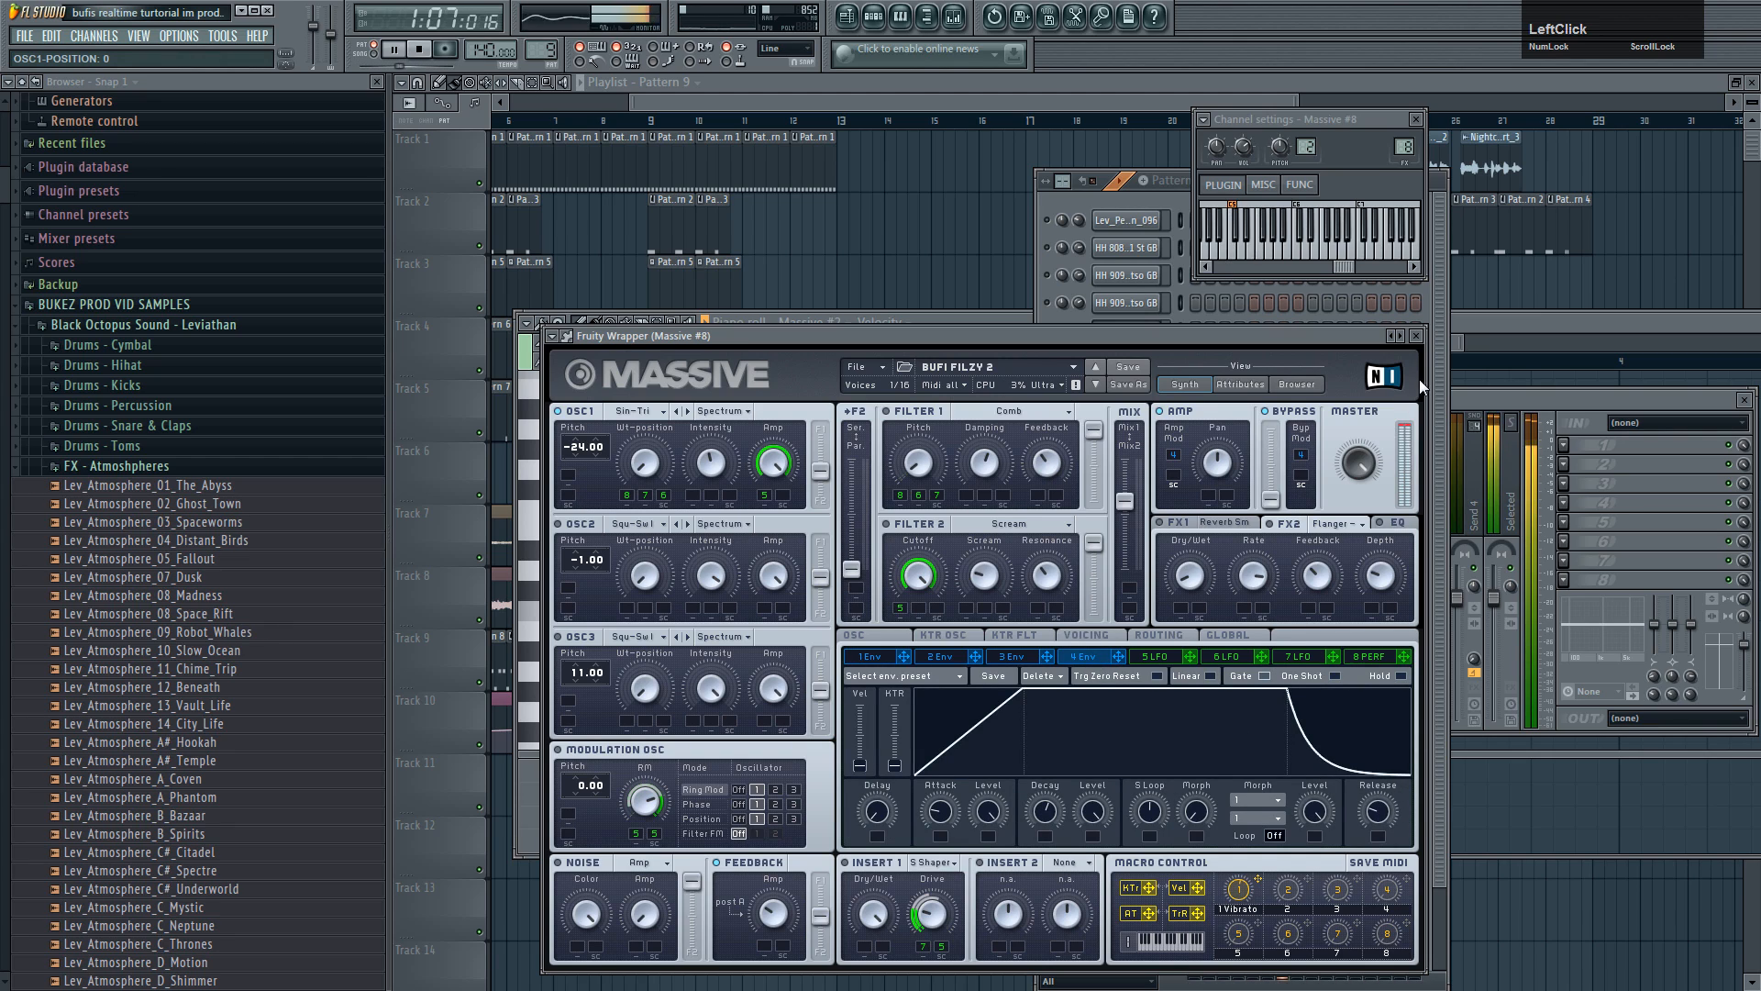
click(1416, 336)
- Add Fruity Compressor to the first effect slot of insert 8 with attack 0.0 ms, release 1 ms and gain 5.6 dB
click(1404, 146)
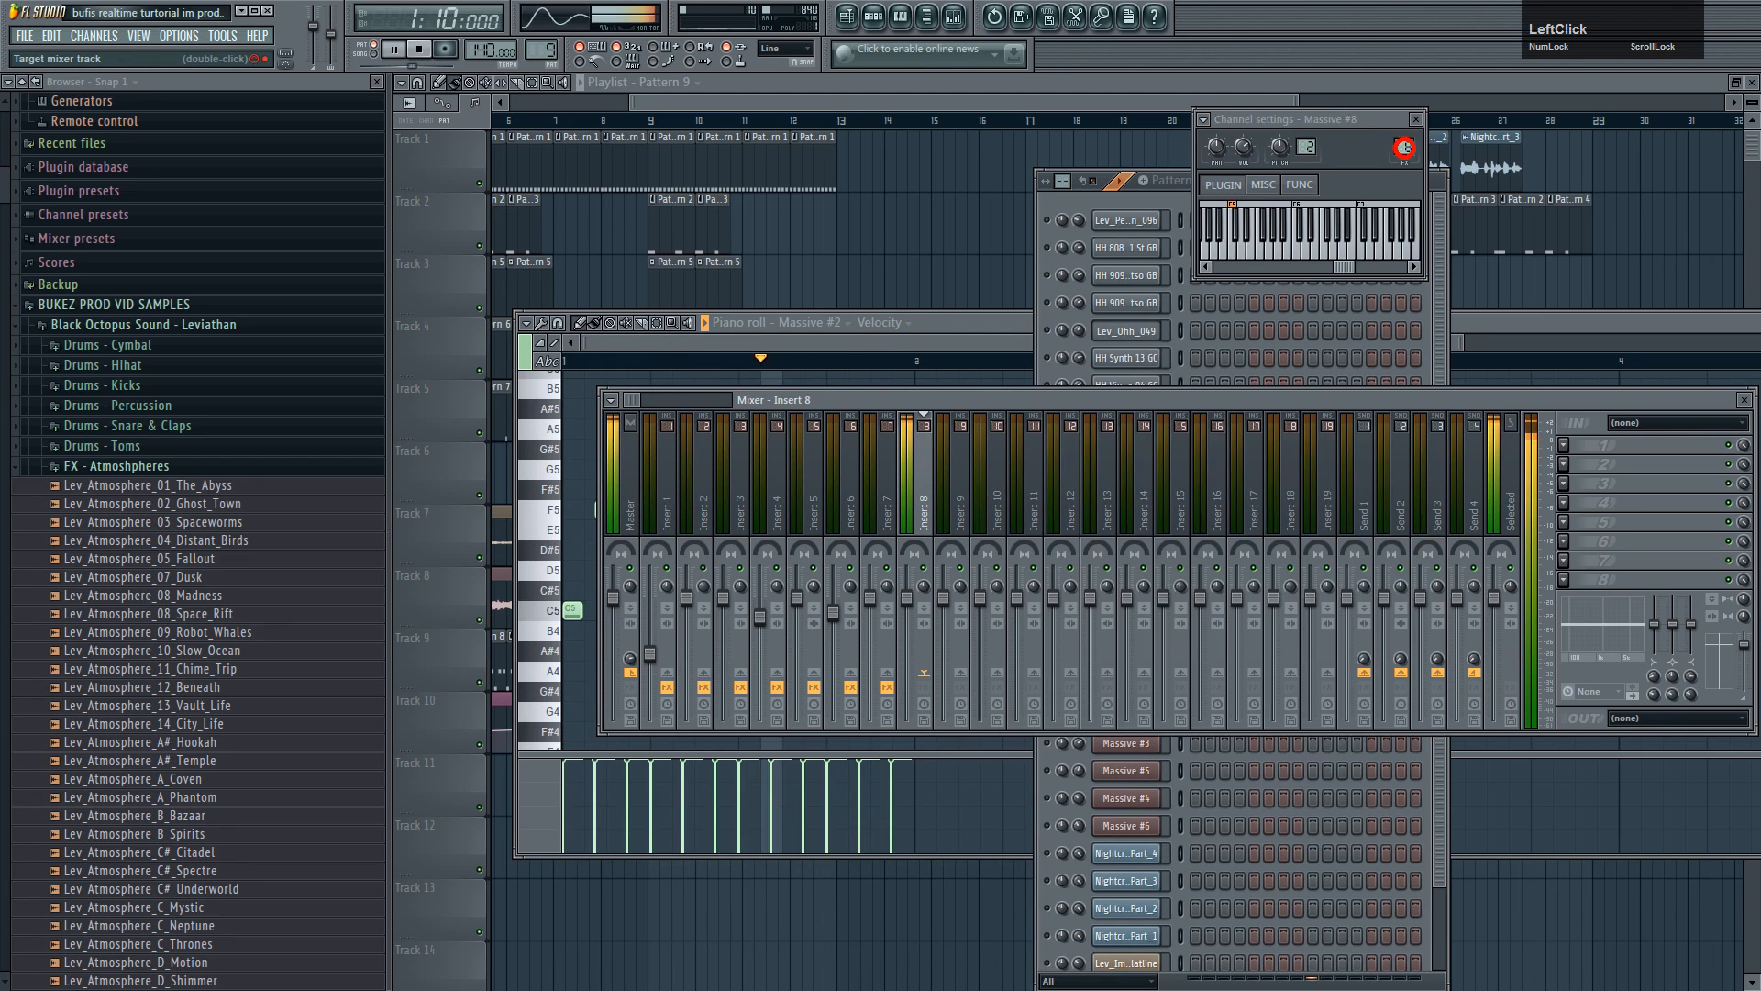
click(1568, 446)
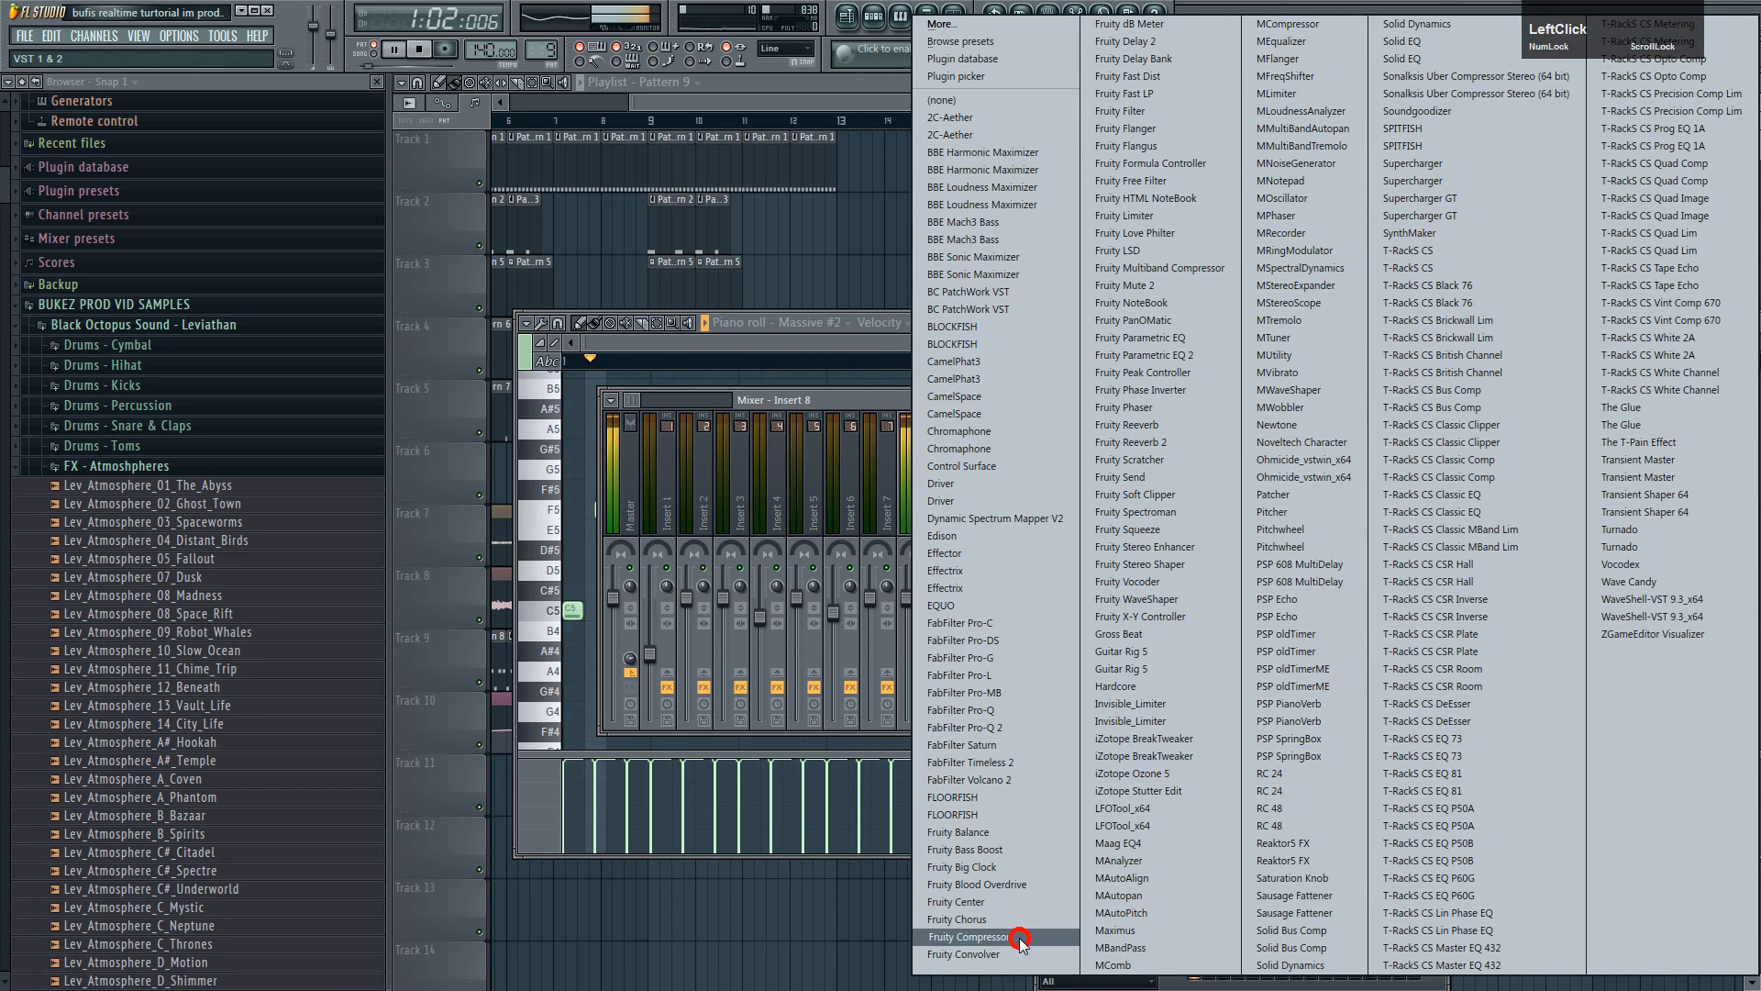
click(967, 936)
drag(584, 278, 581, 306)
drag(436, 278, 435, 347)
scroll(733, 237, up, 6)
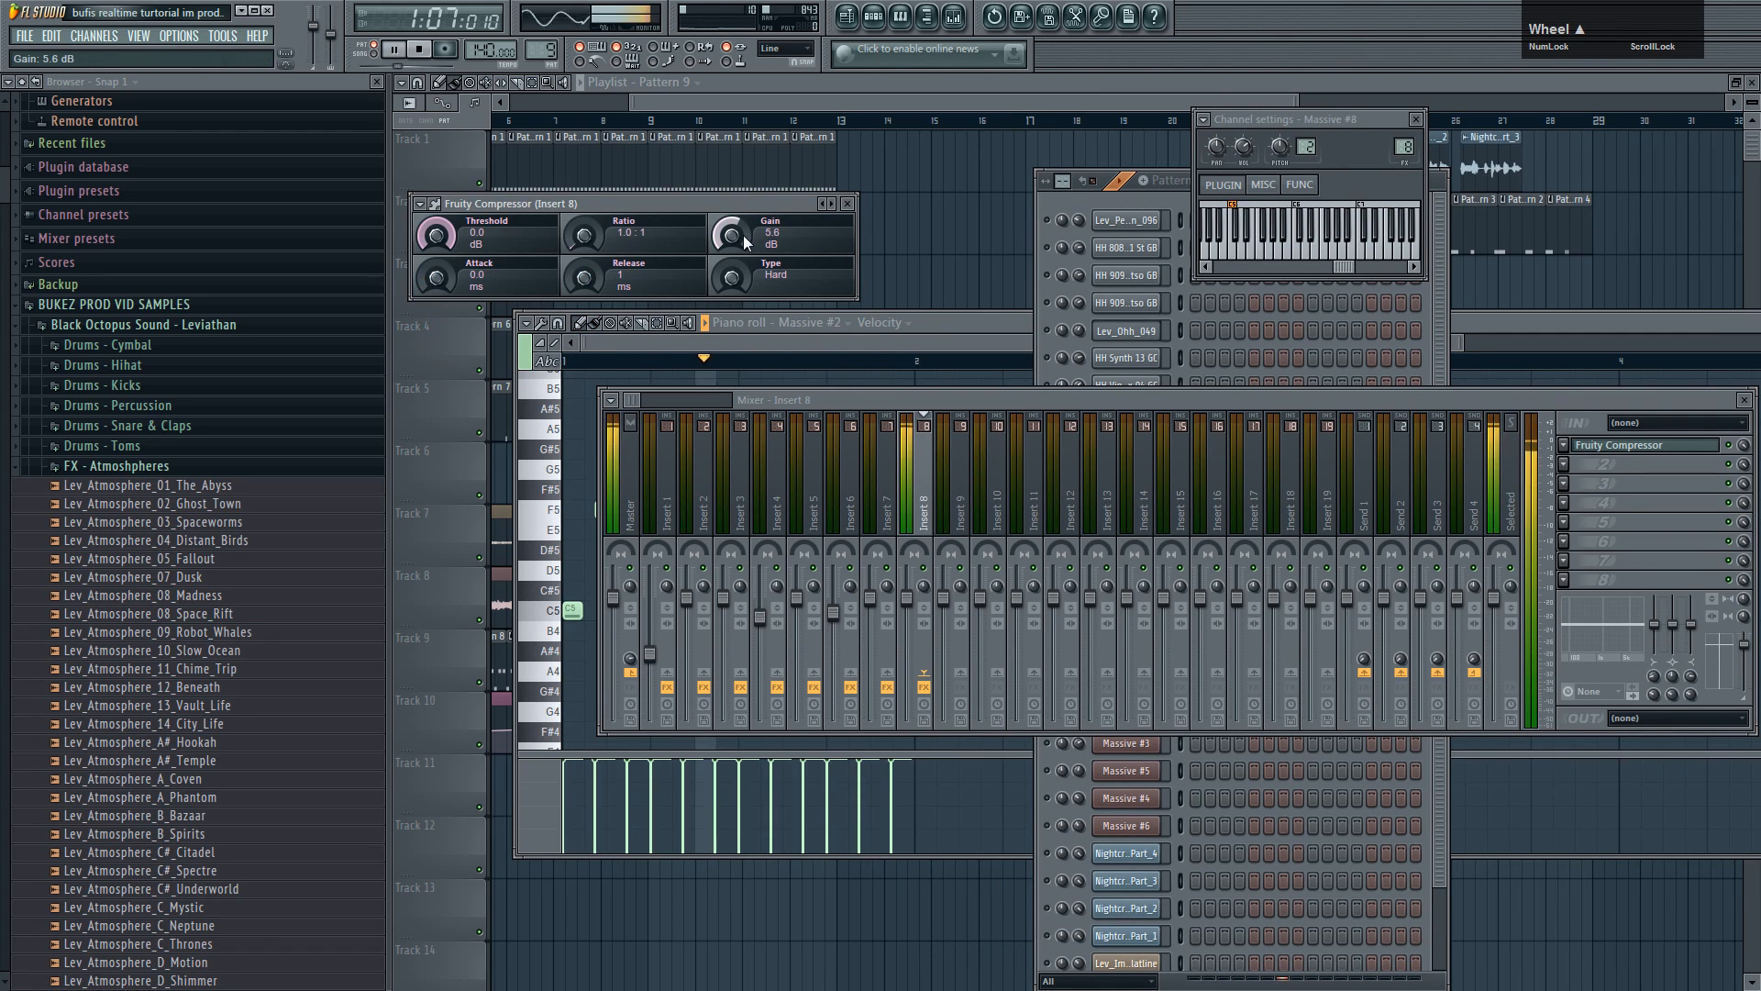
click(846, 203)
- Load Fruity Limiter and Fruity Parametric EQ 2 into the second and third effect slots of insert 8
click(1564, 465)
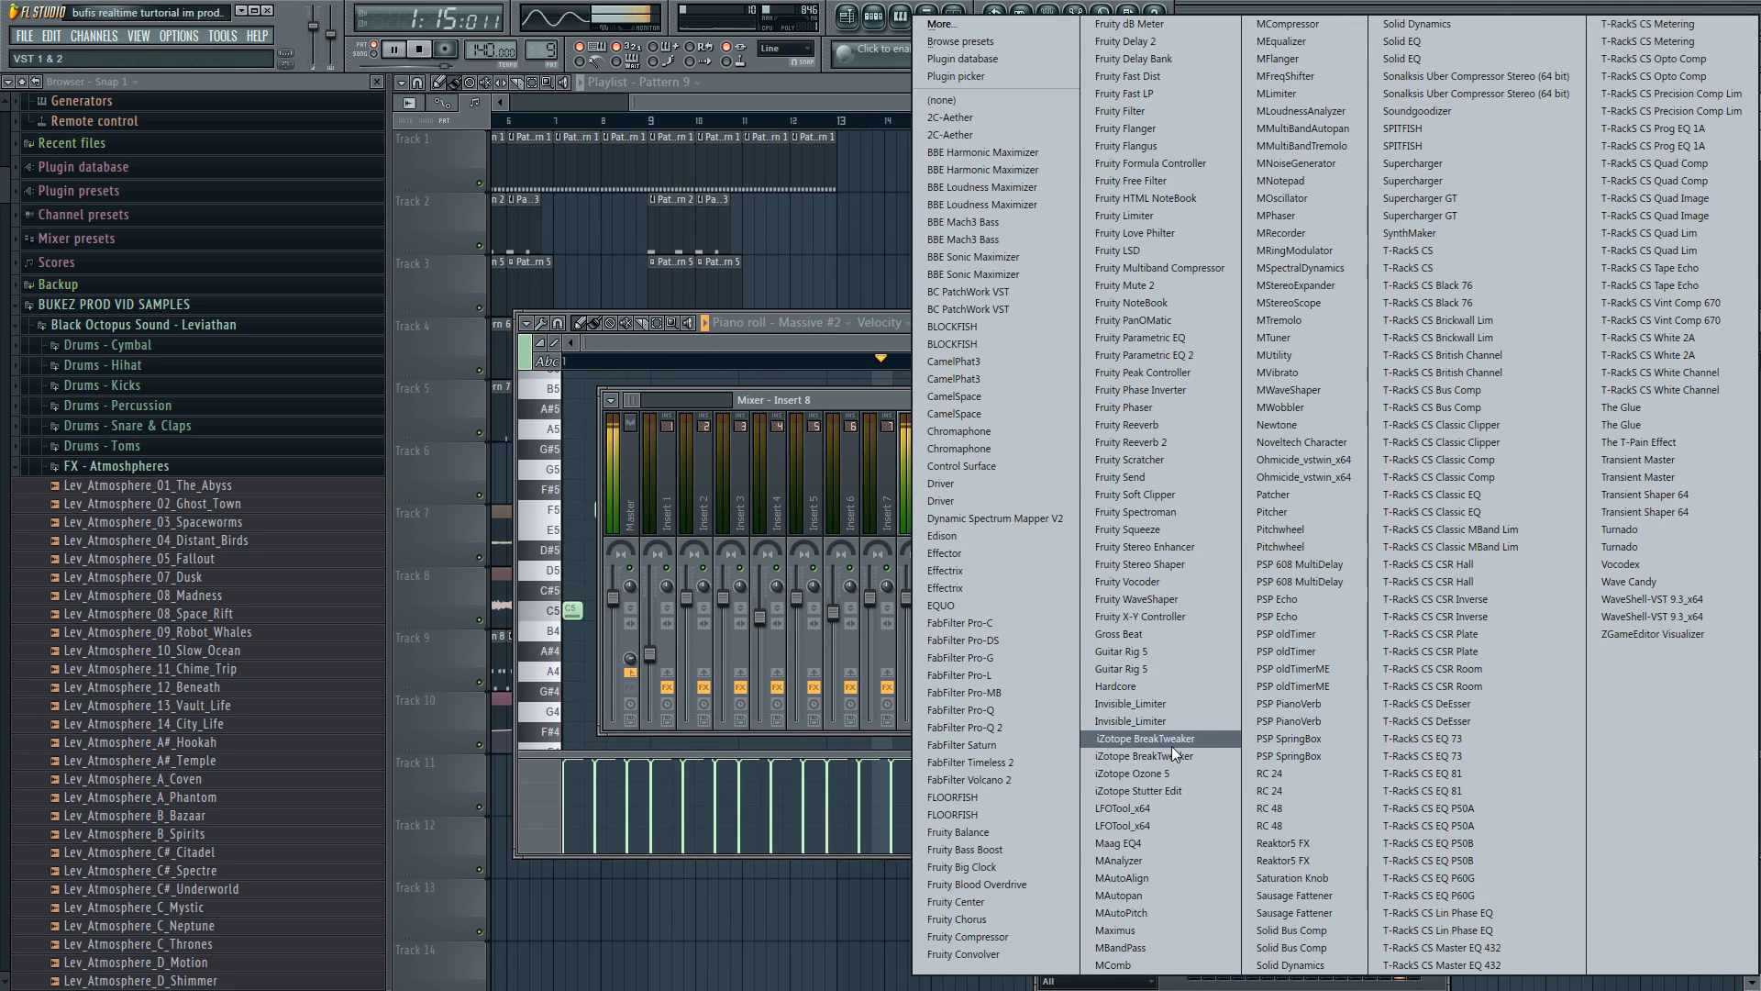
click(1174, 216)
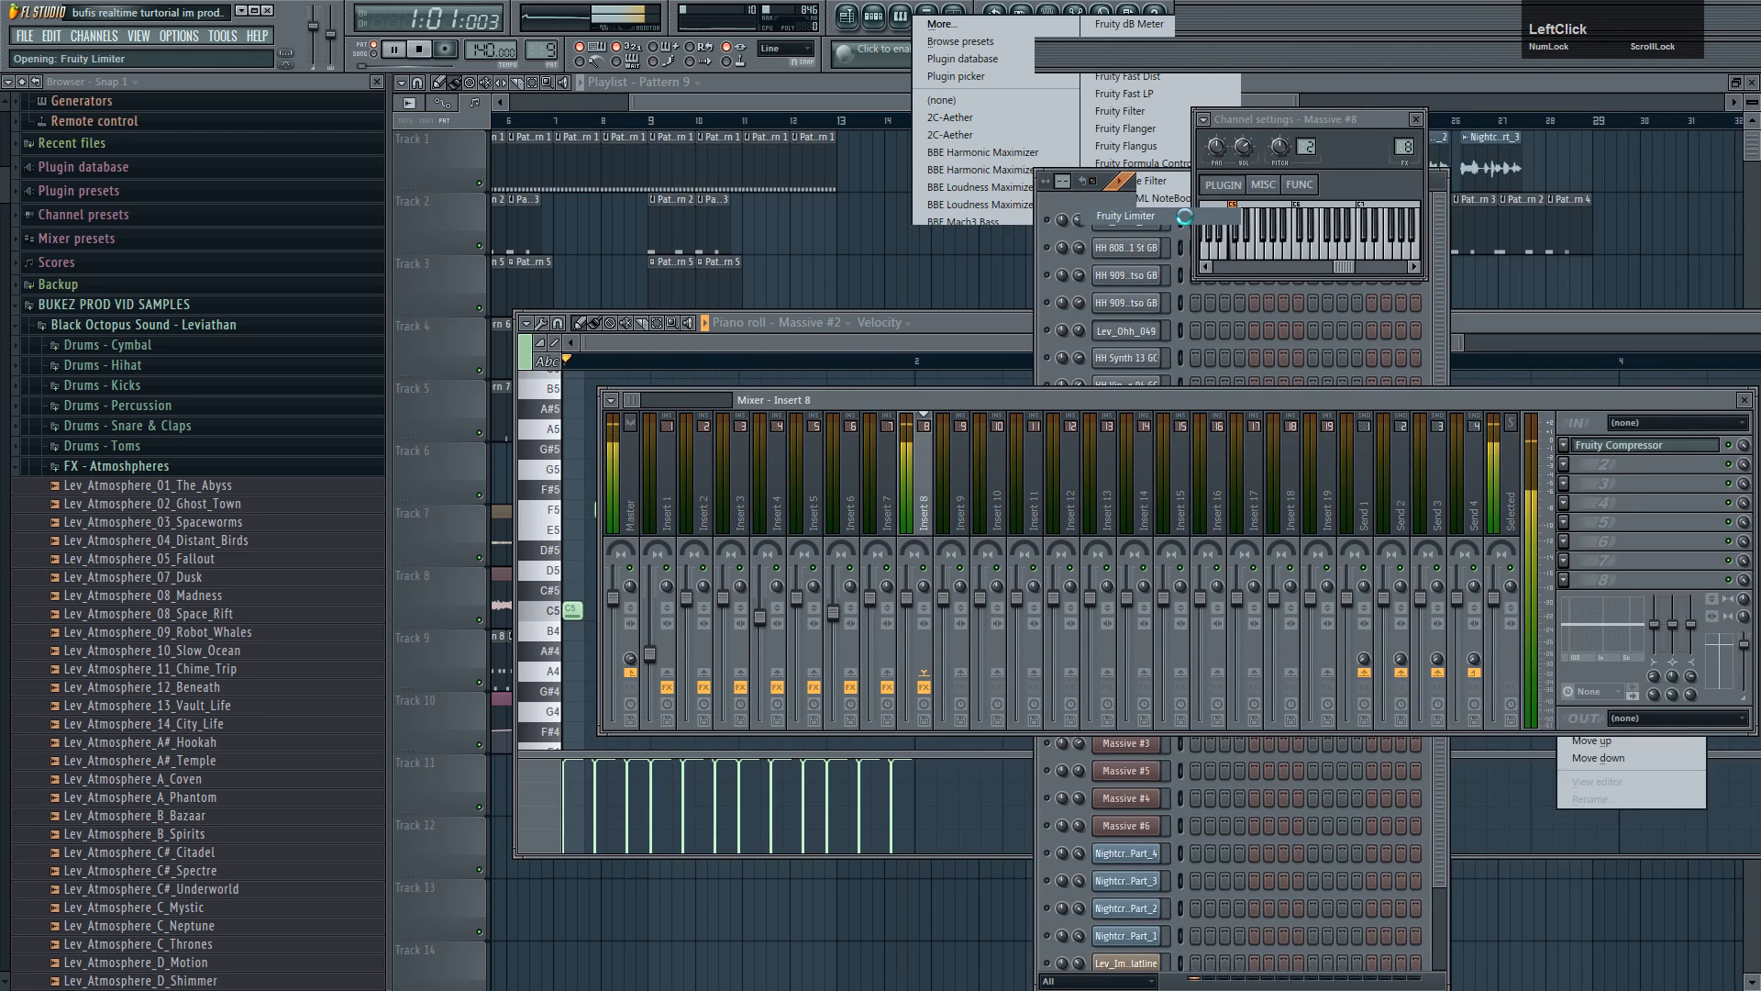
click(1565, 480)
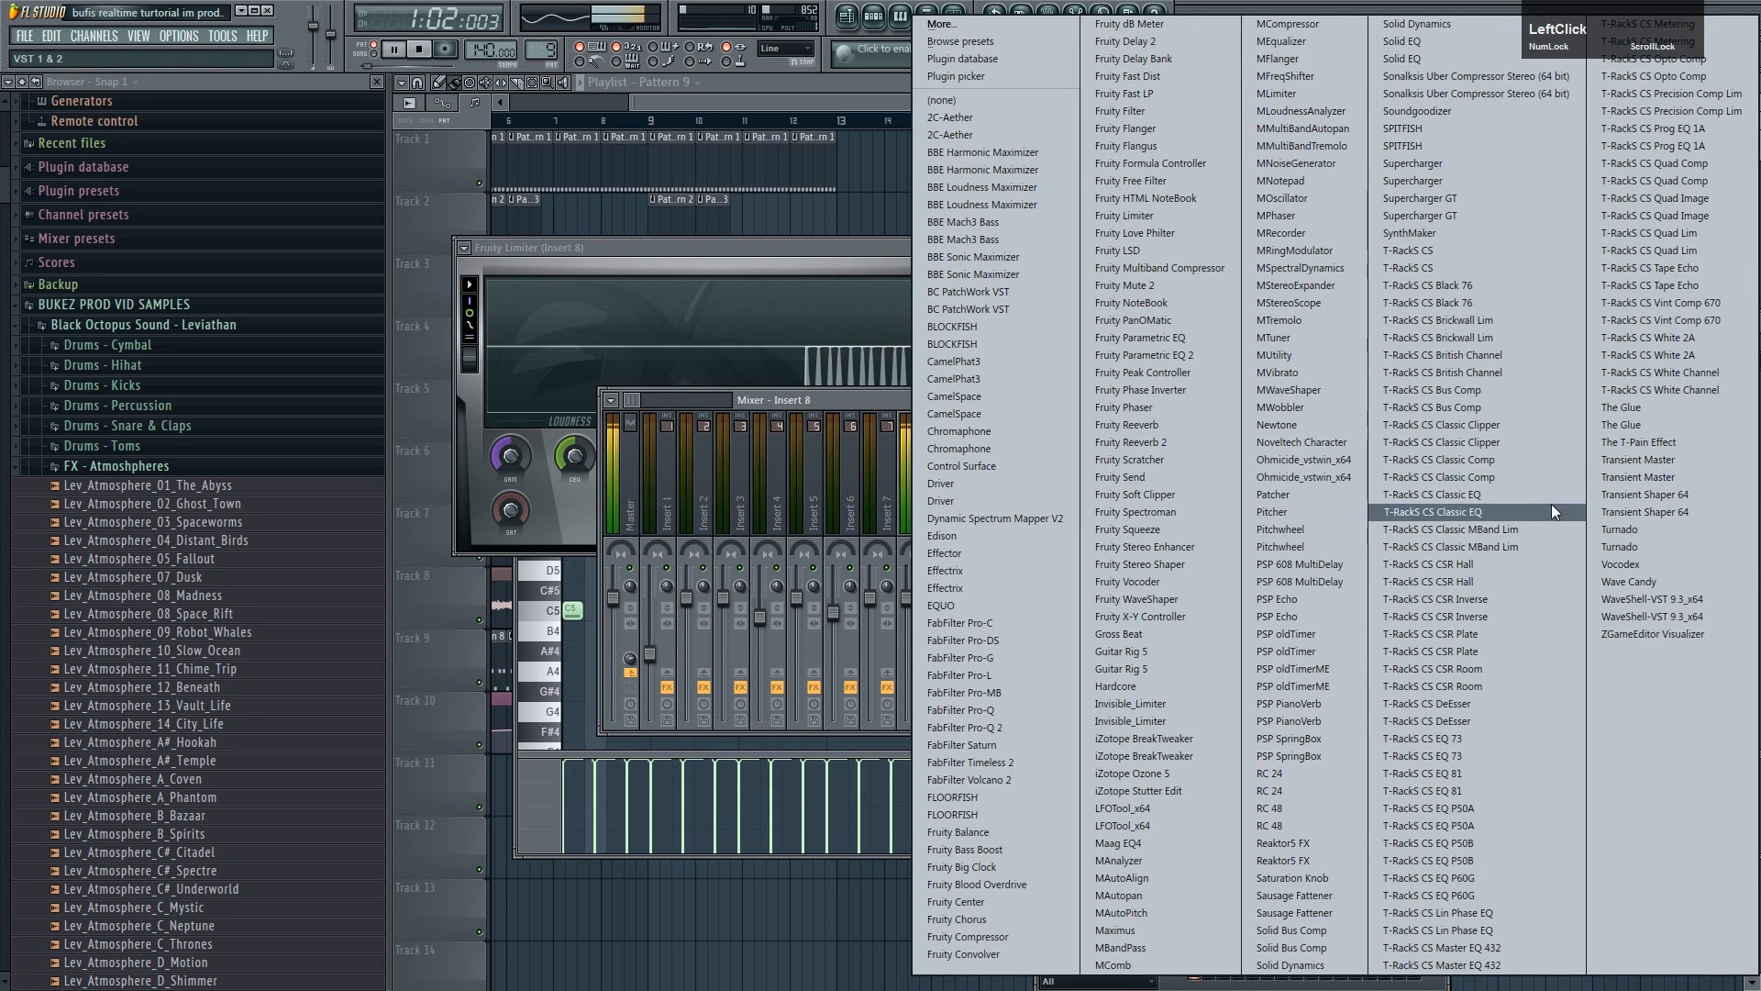
click(1189, 355)
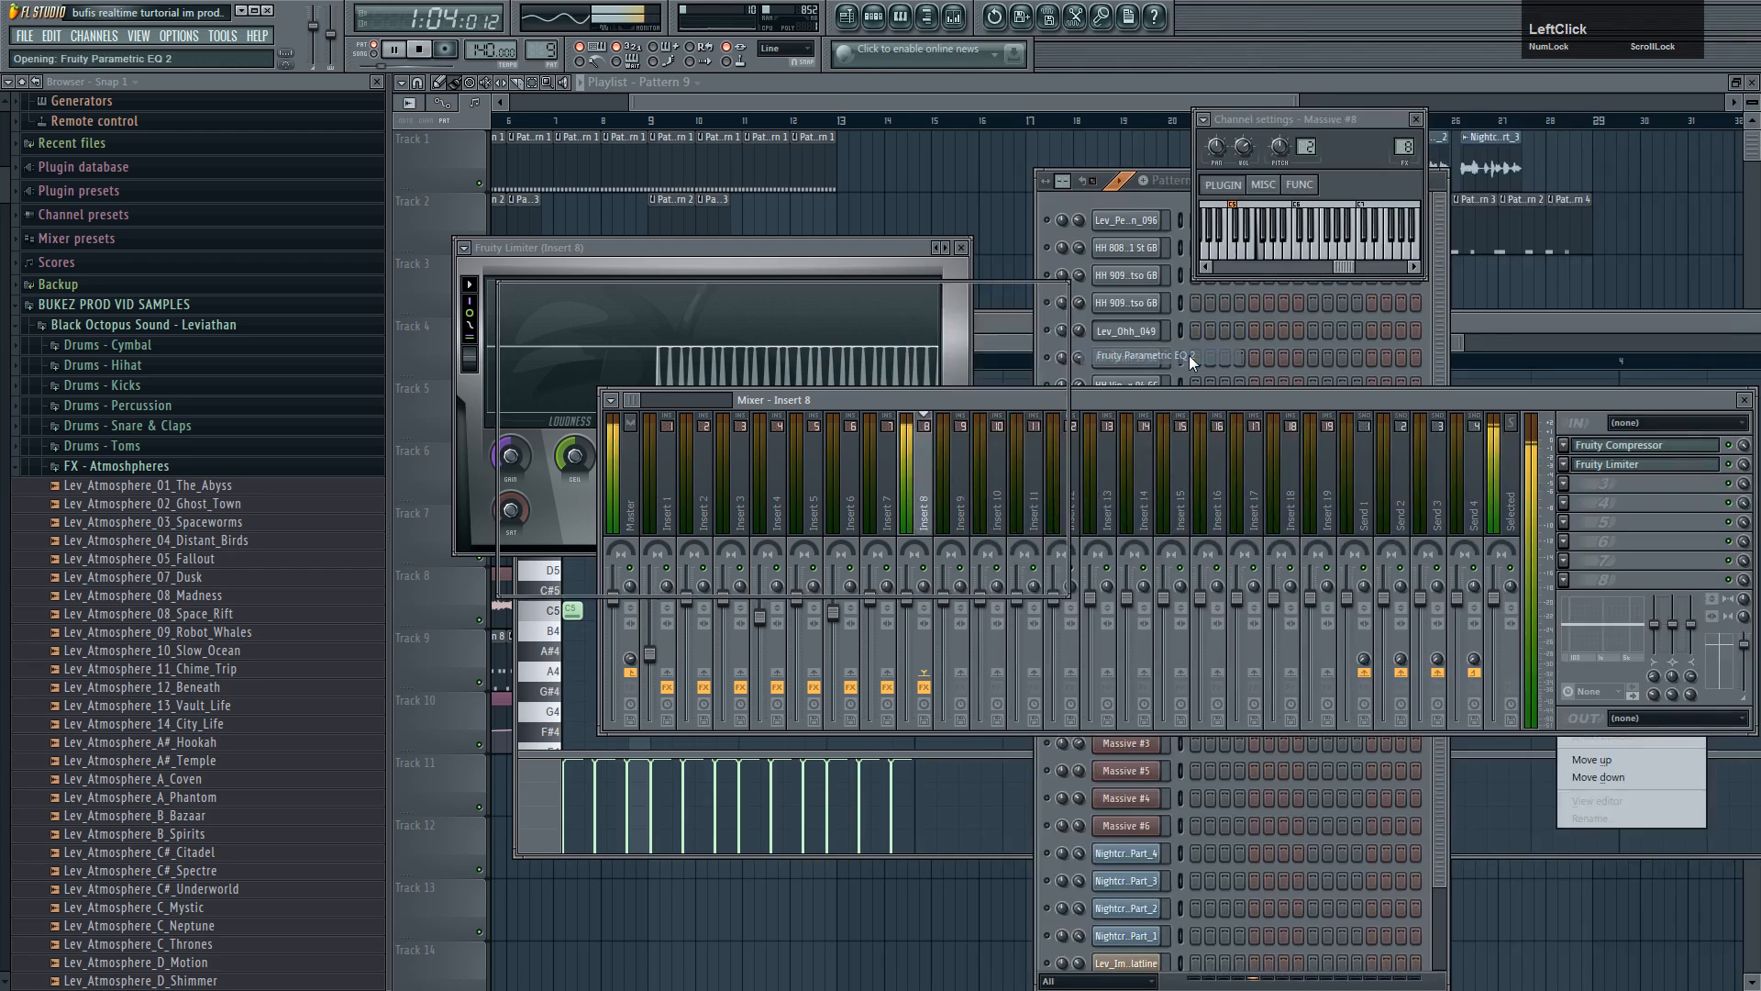
- Make band 7 of the Parametric EQ 2 a steep low-pass filter with its cutoff lowered to just below band 3
scroll(1040, 338, down, 3)
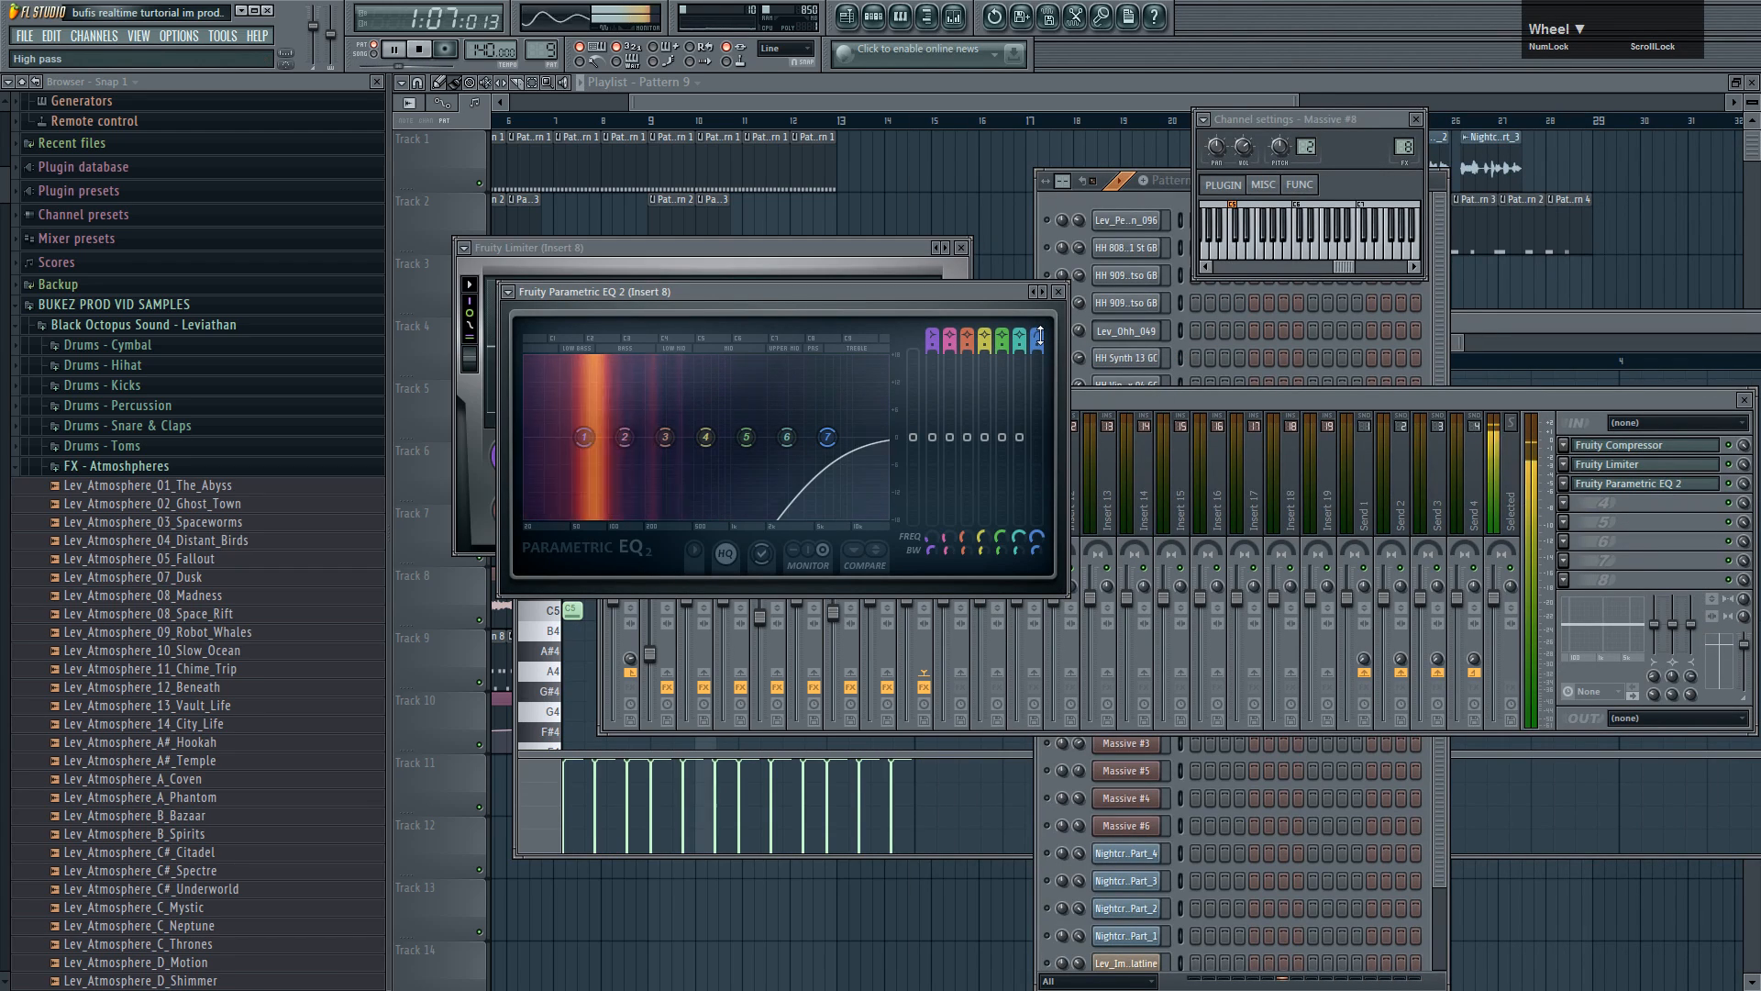
scroll(1040, 337, down, 1)
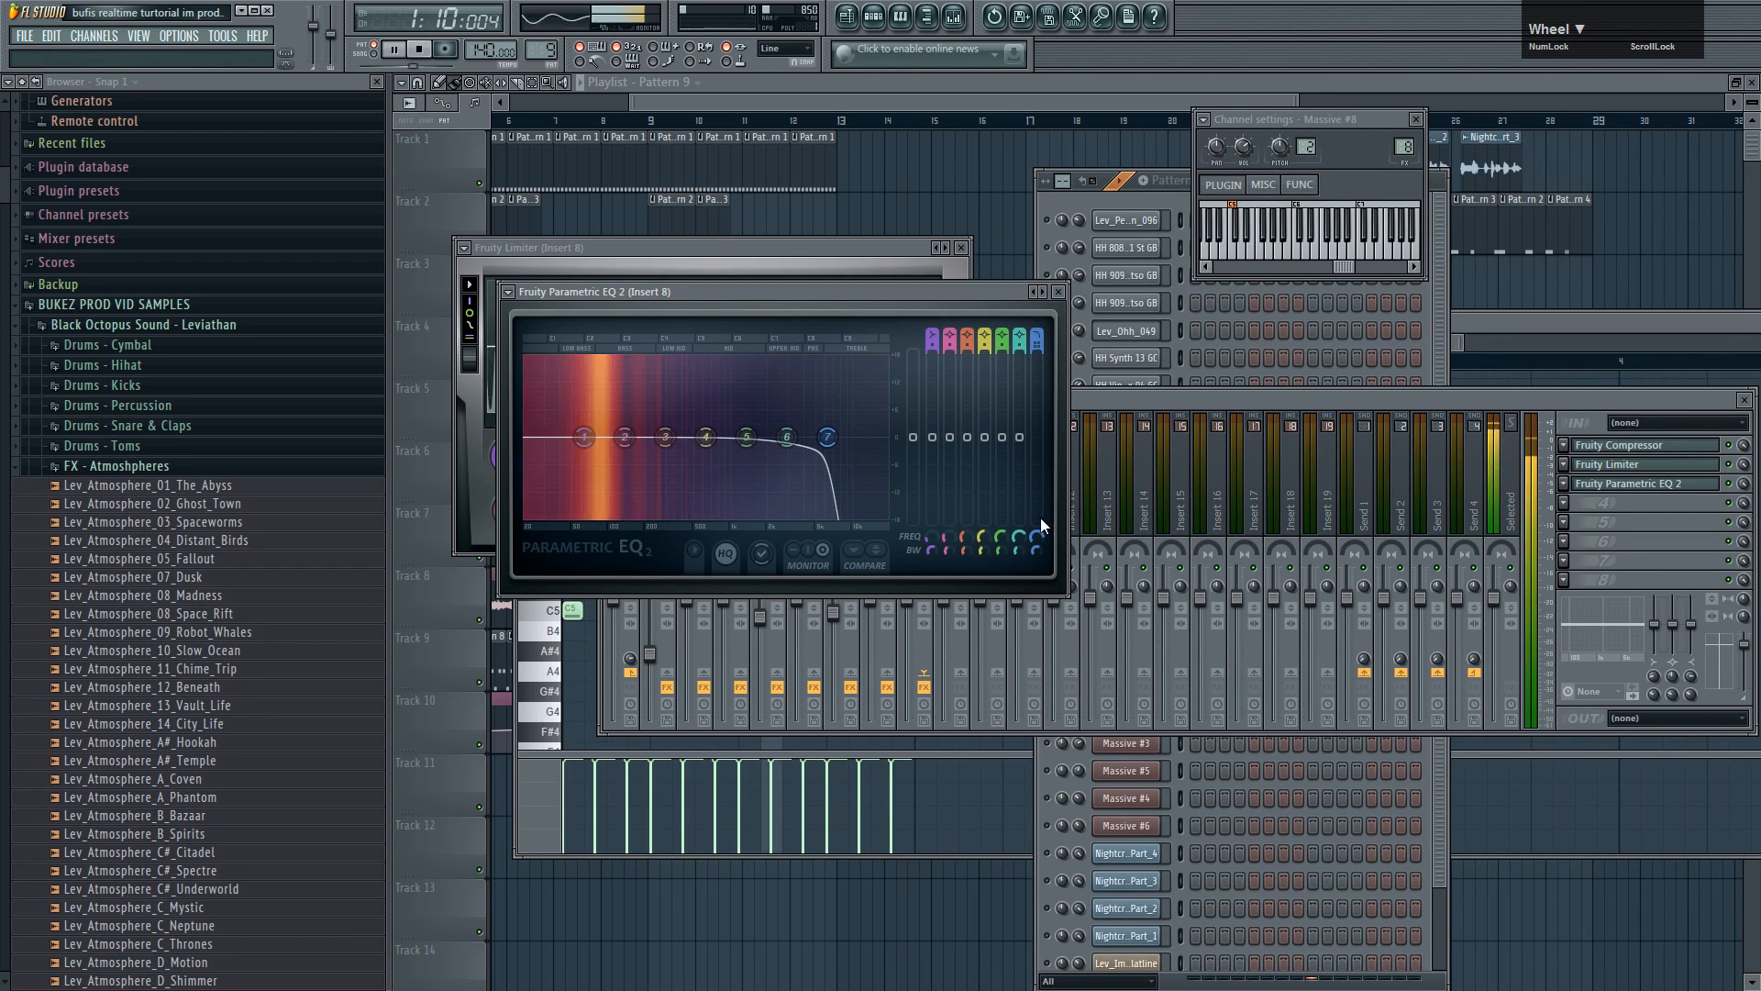
drag(827, 438, 620, 456)
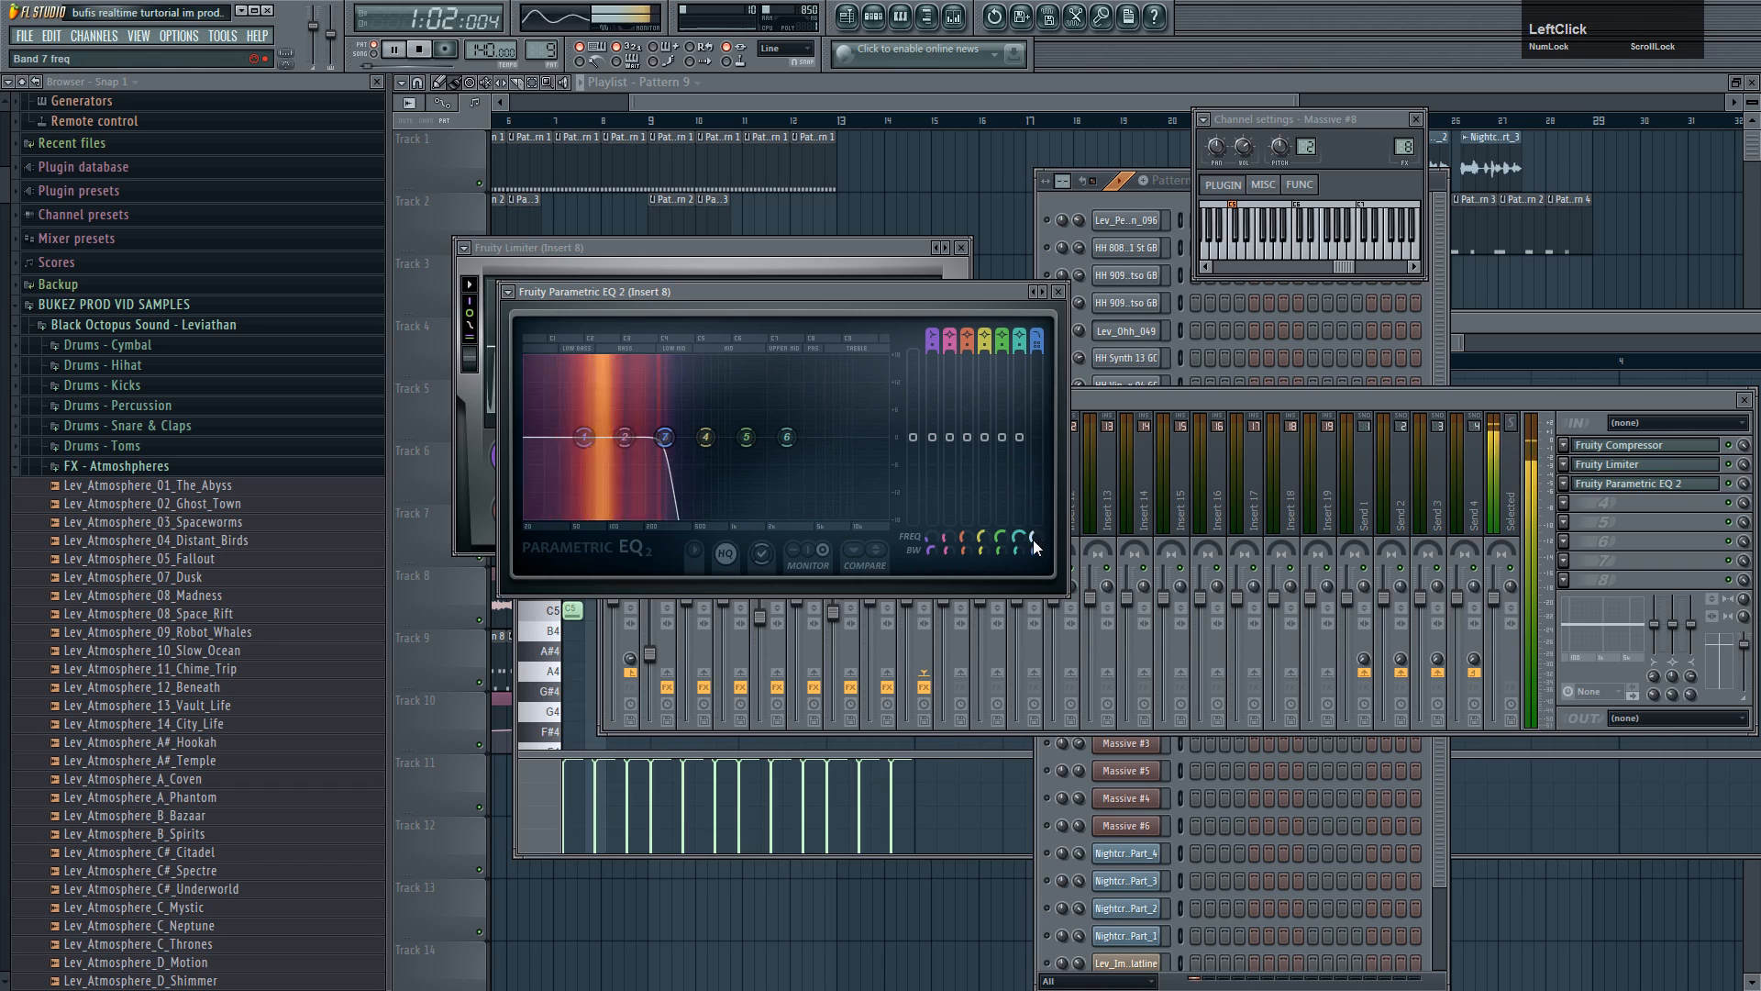
scroll(1035, 550, down, 3)
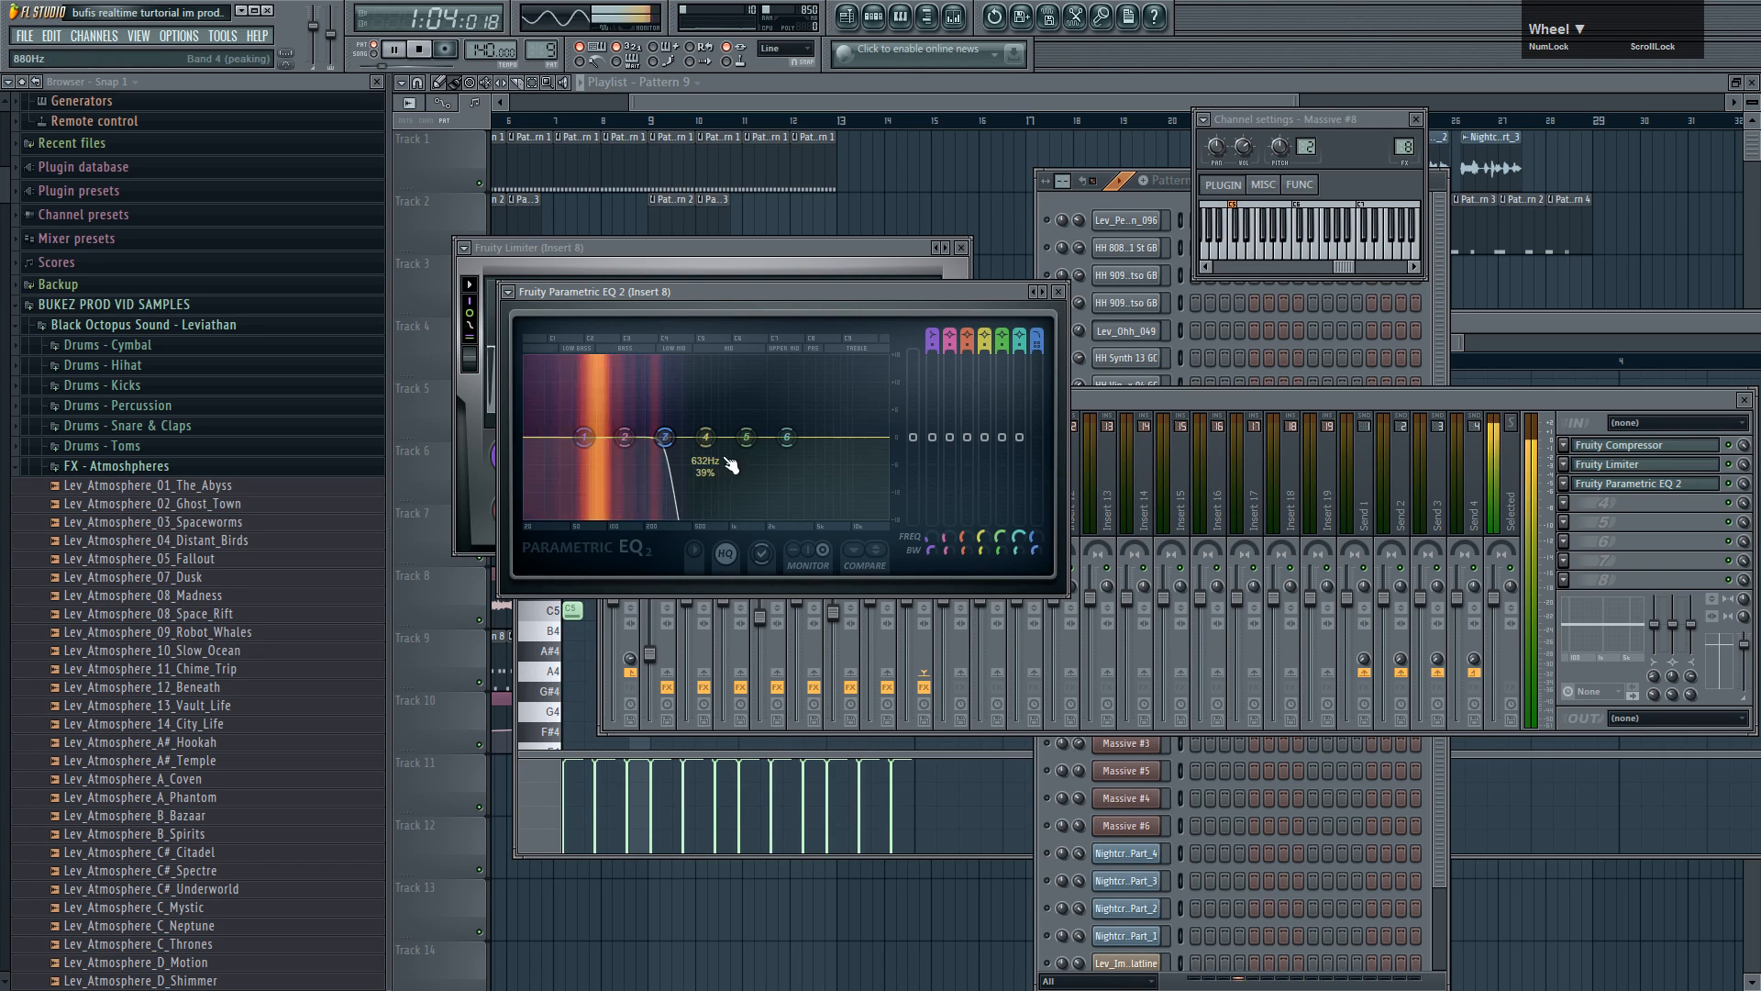
drag(673, 447, 667, 447)
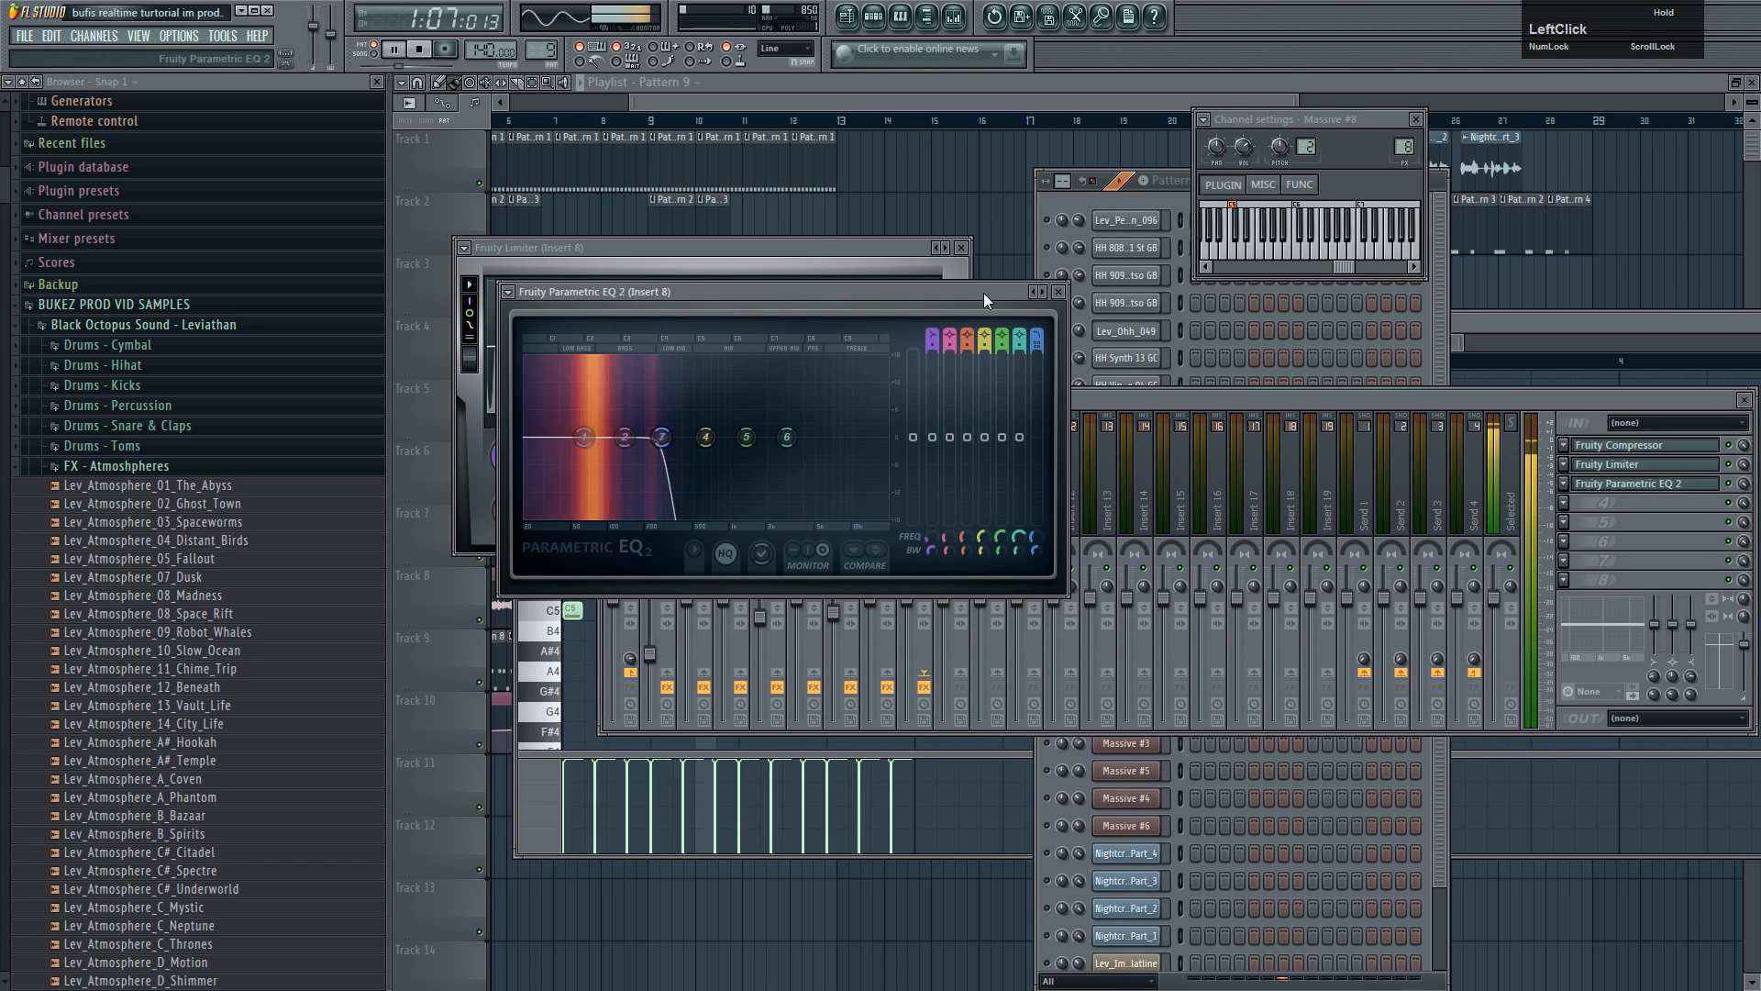
click(1058, 292)
- Transpose all notes of Massive #8 down one octave to C4 and F4 in the piano roll and audition them
click(1153, 196)
key(space)
click(1204, 659)
key(ctrl+a)
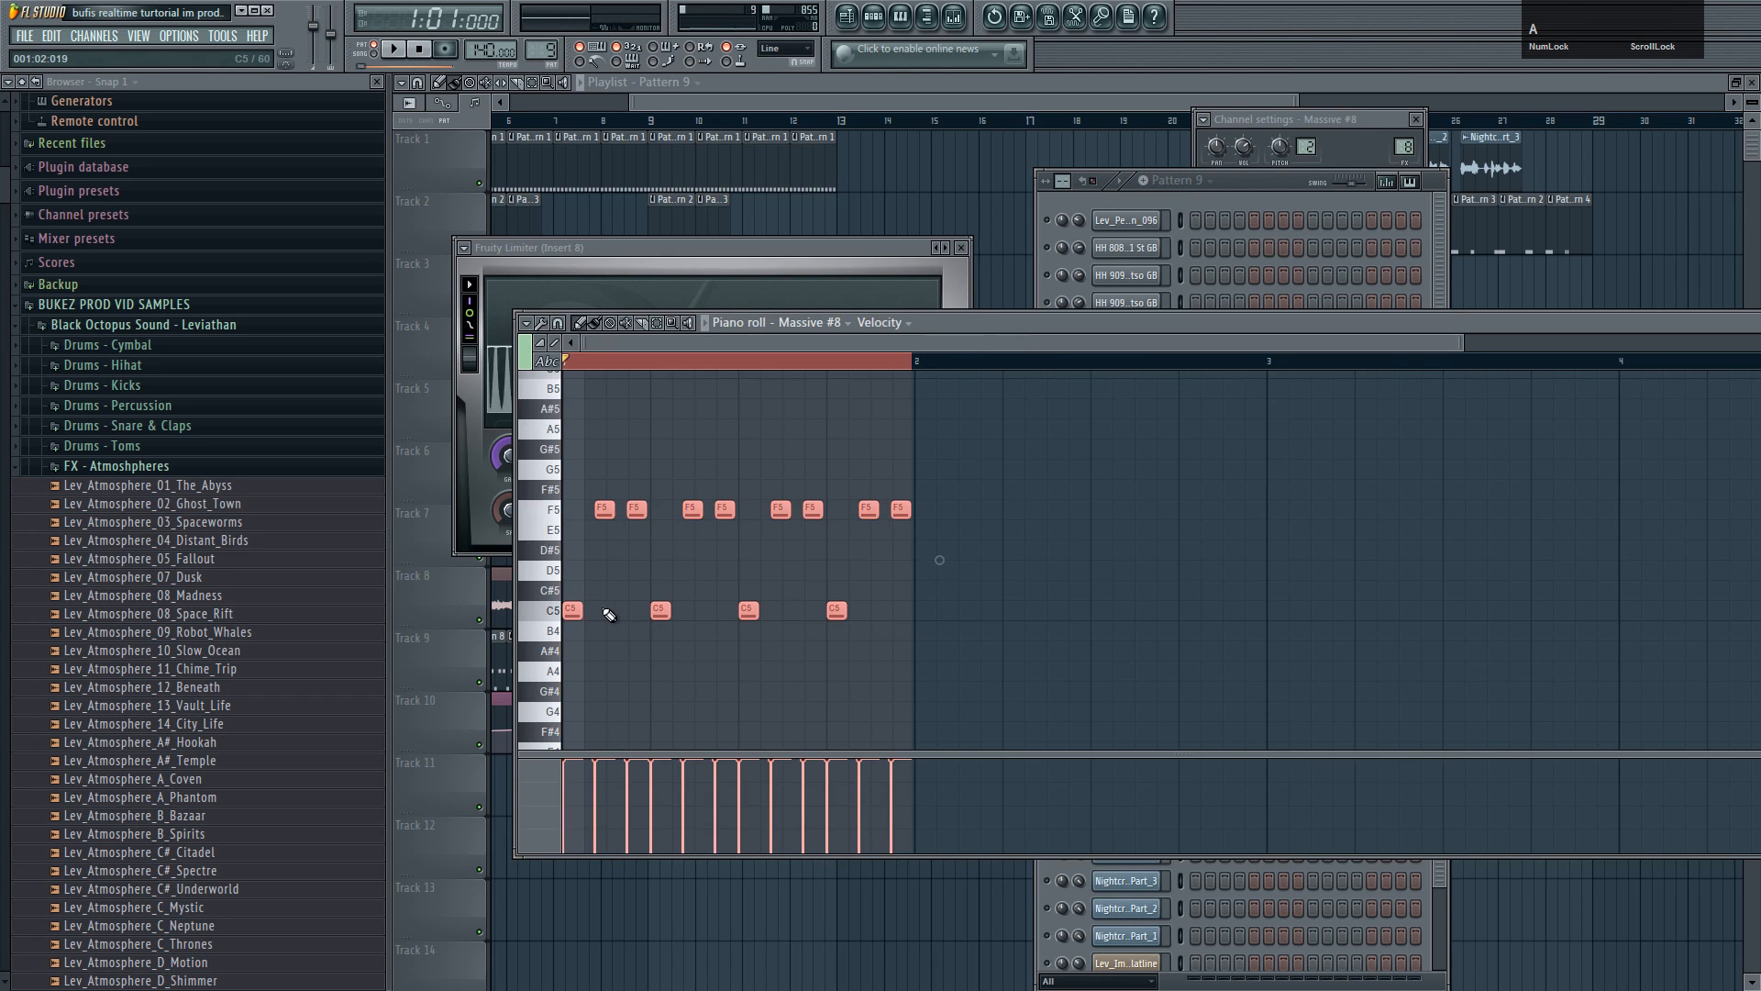
scroll(606, 611, down, 4)
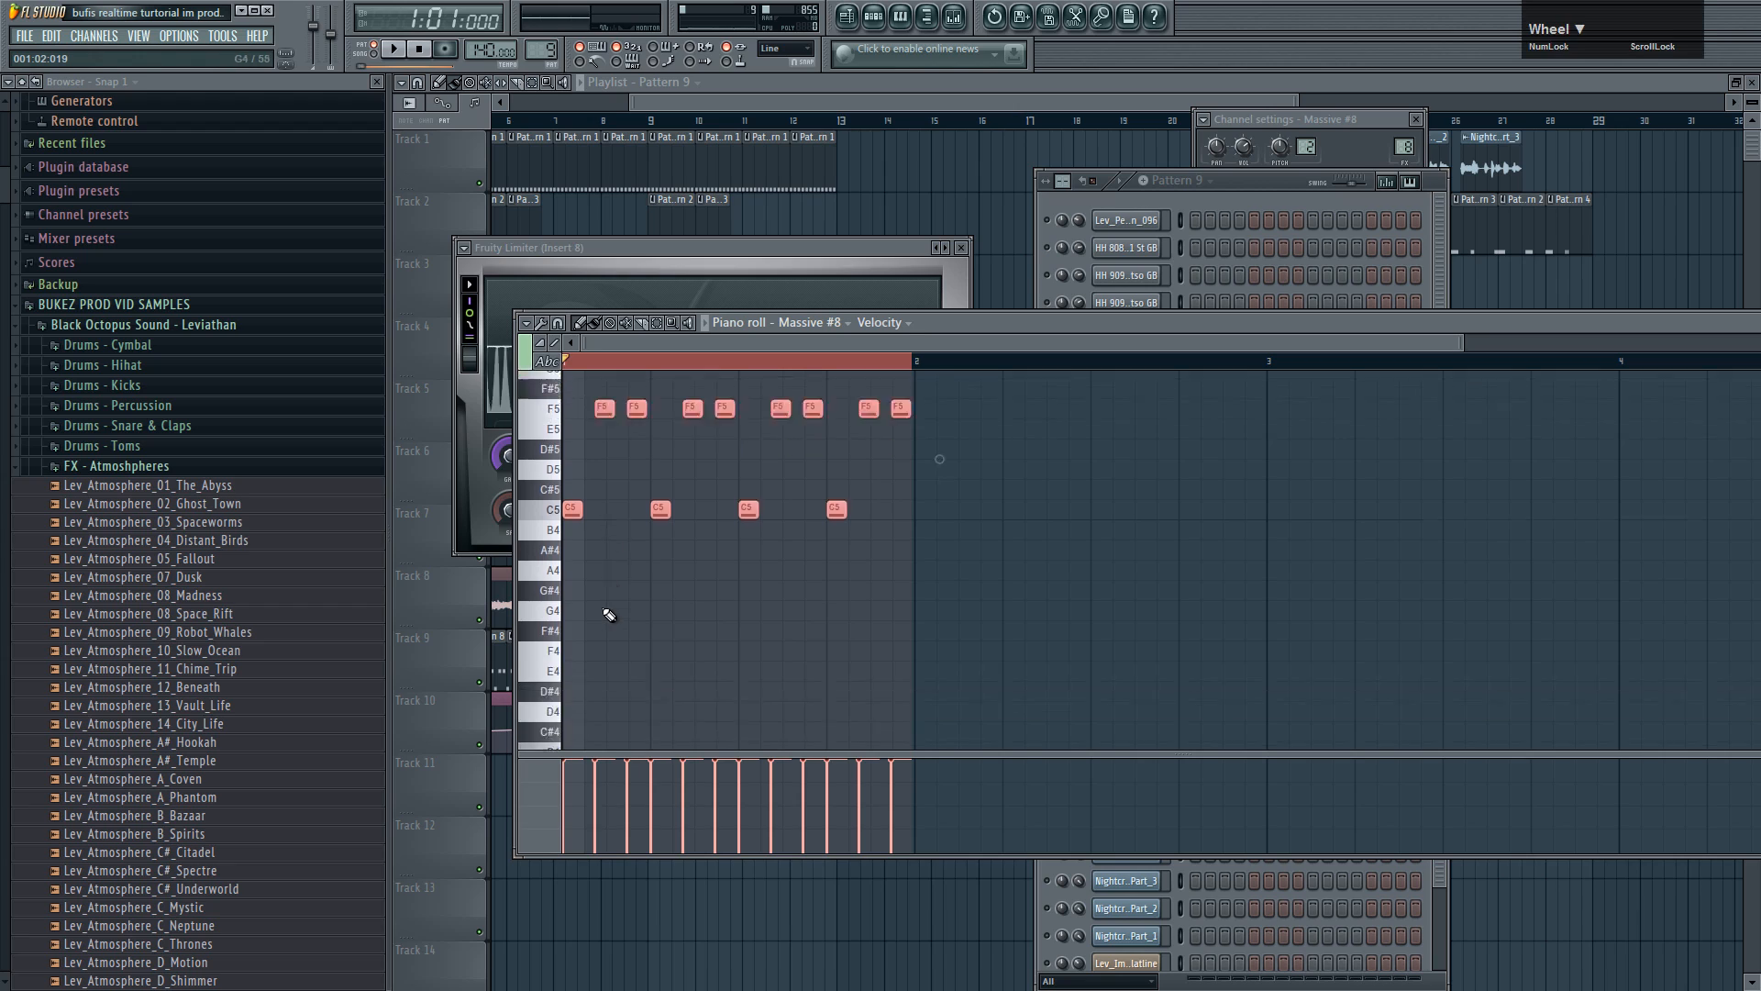
drag(572, 371, 573, 614)
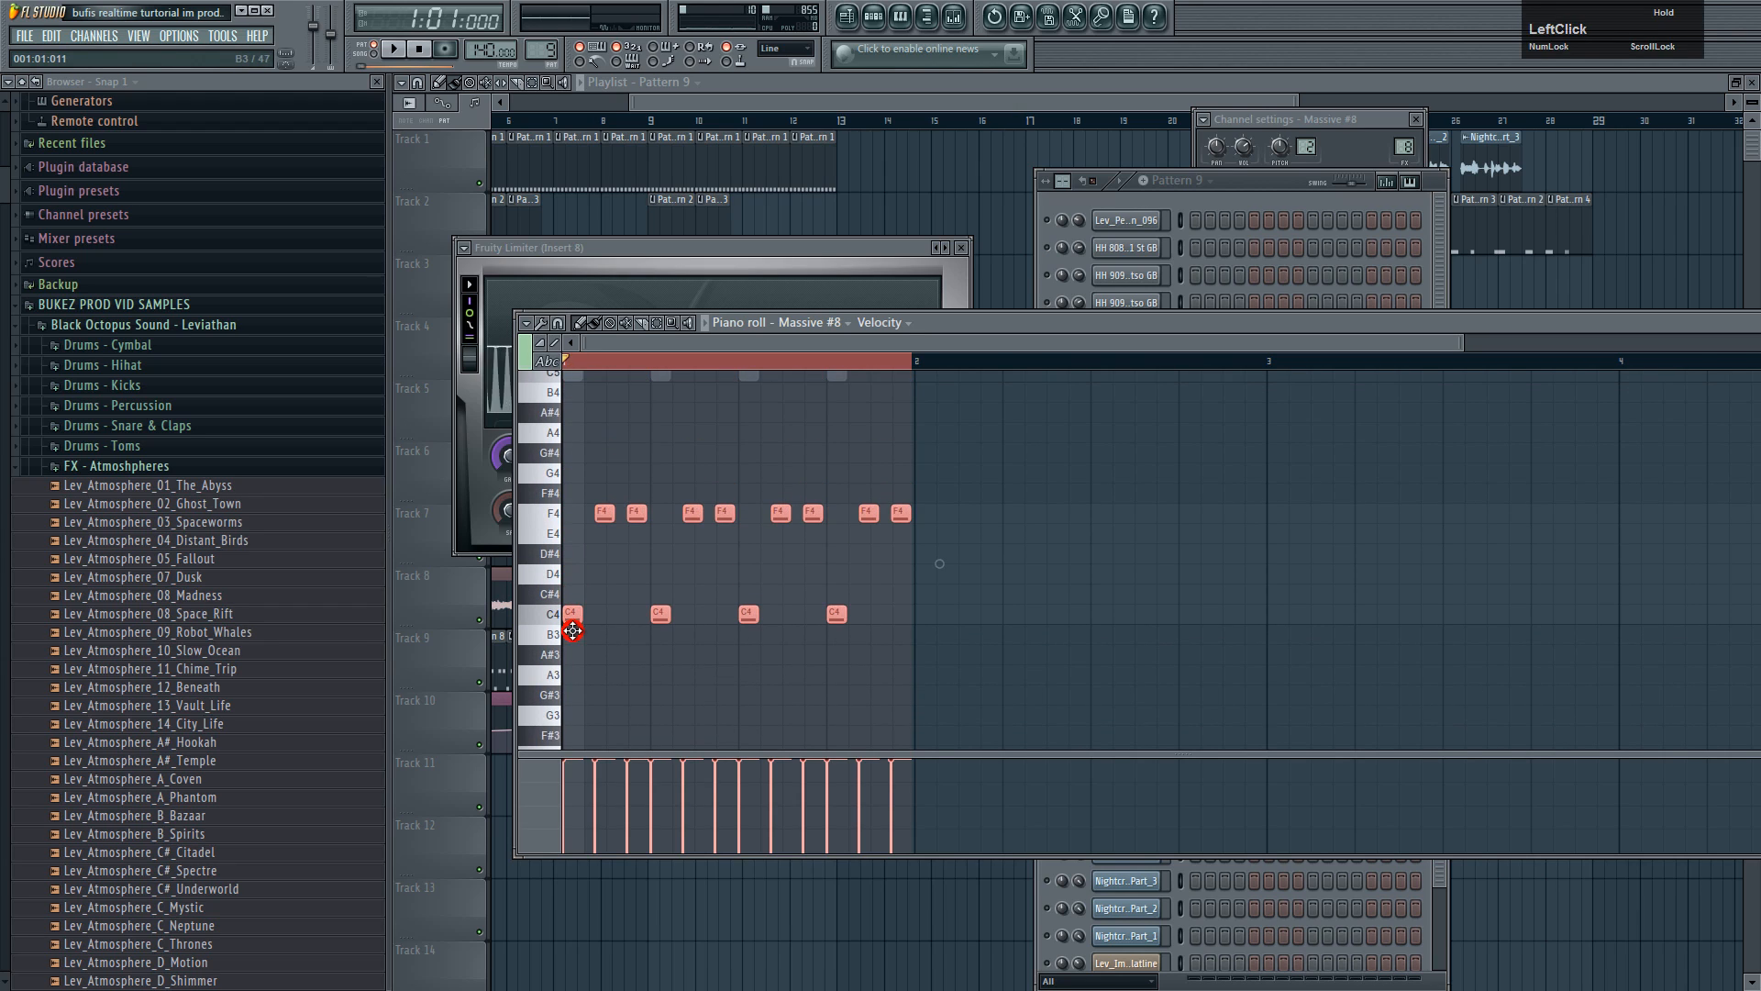
key(space)
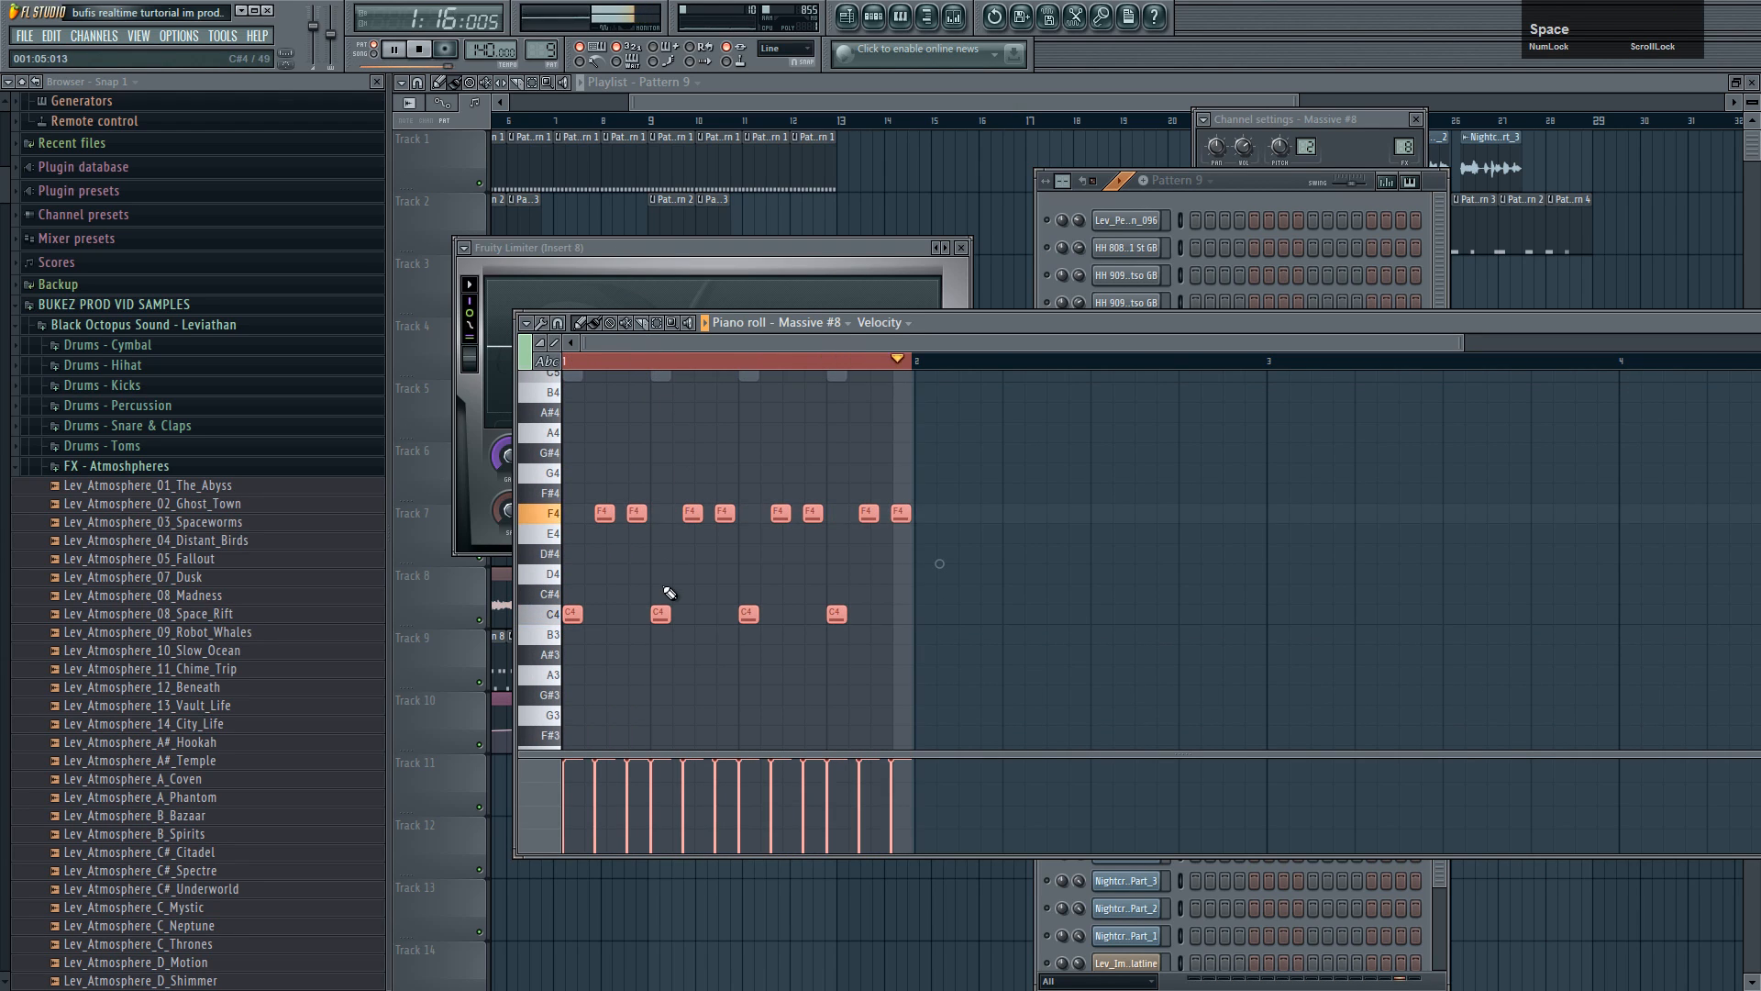
key(space)
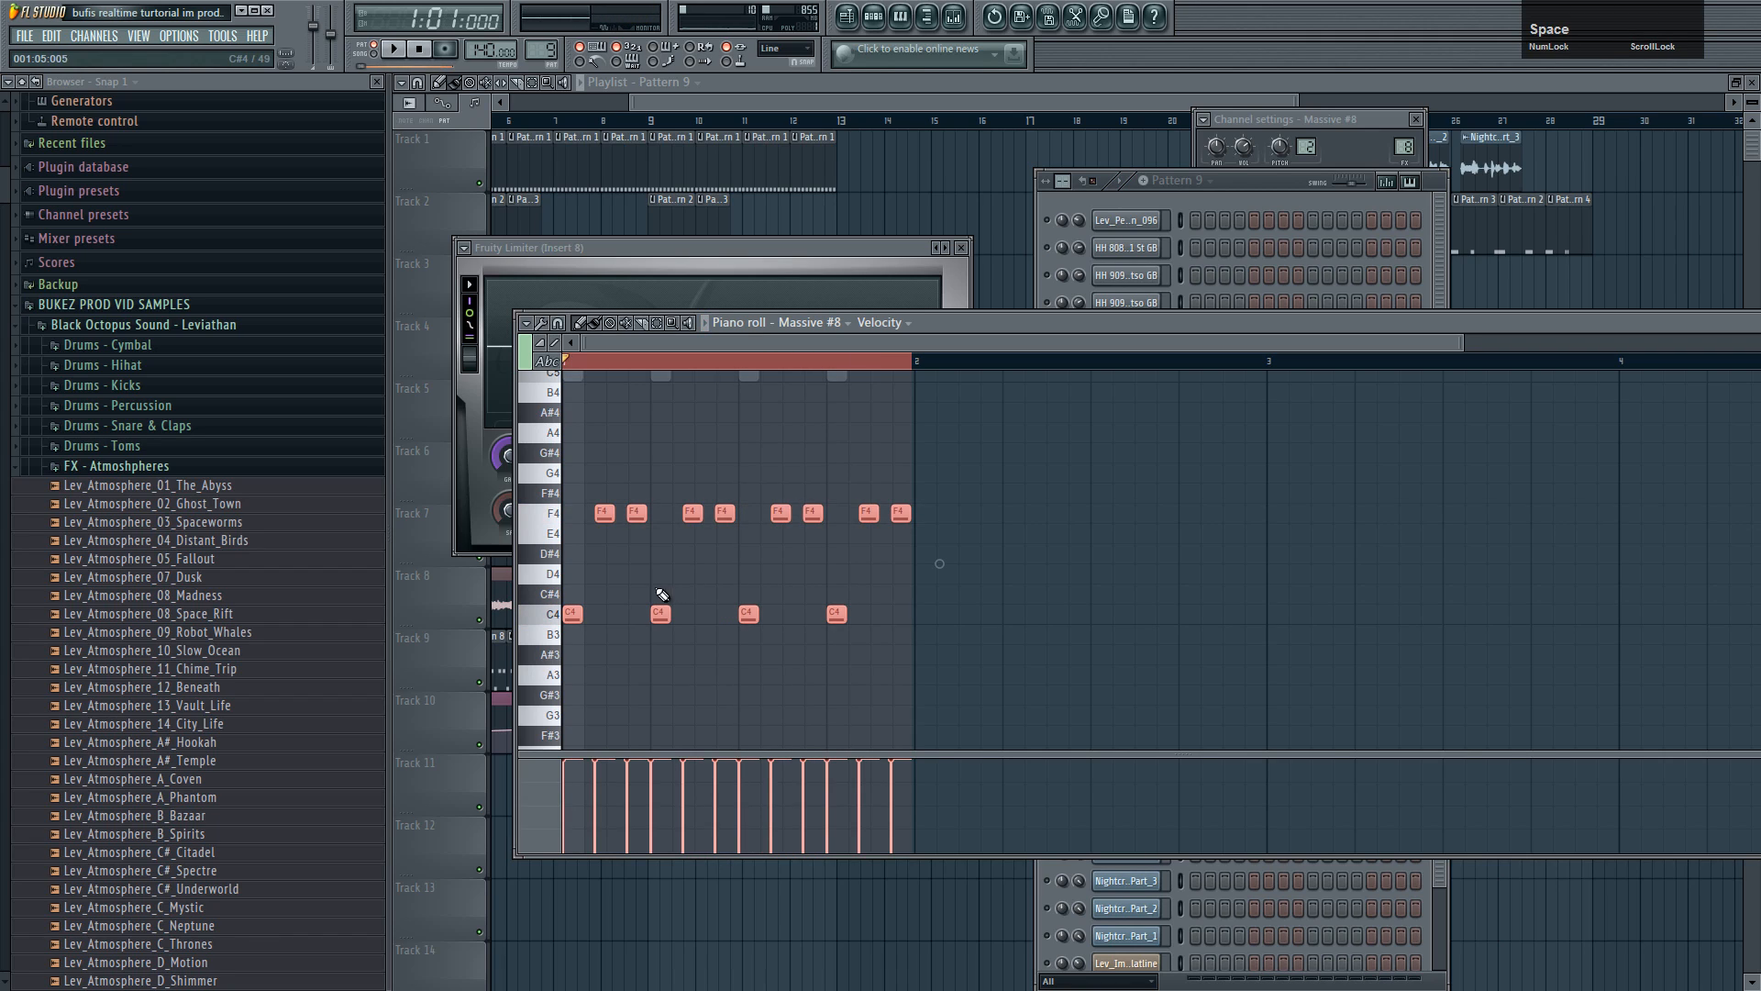
- Transpose the selected Massive #8 notes up three semitones to D#4 and G#4 and audition them
drag(571, 613, 571, 553)
key(space)
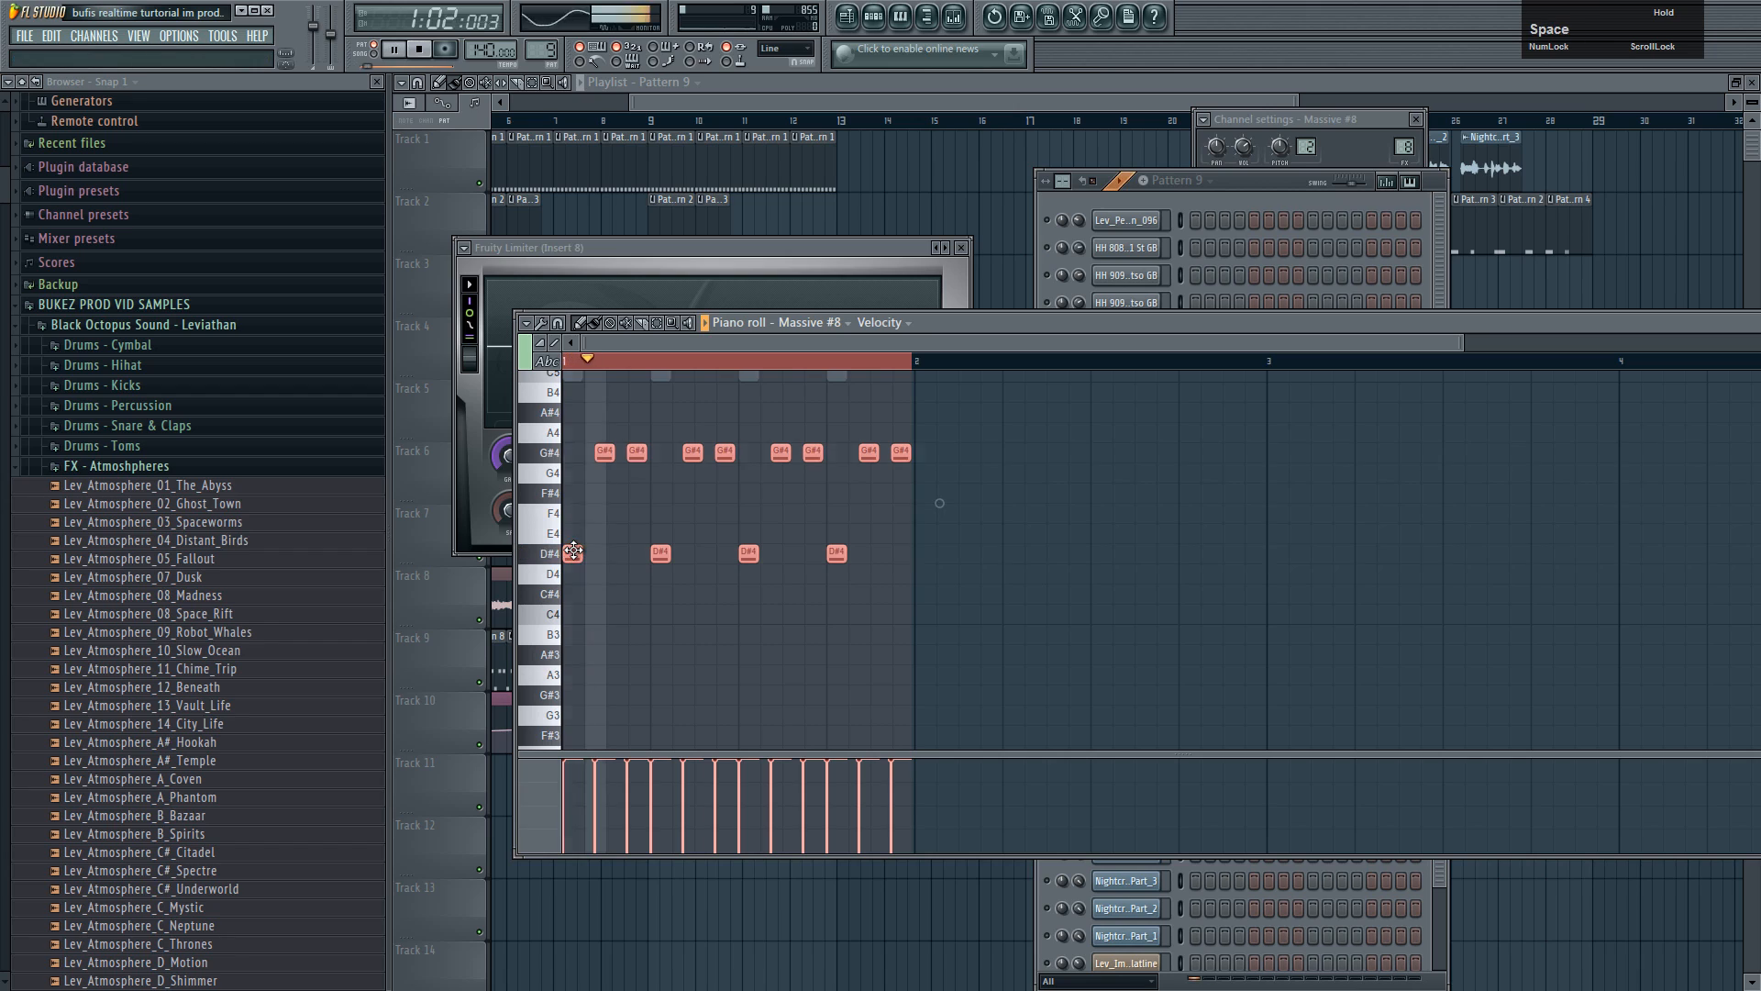
key(space)
- Transpose all Massive #2 notes in Pattern 9 up three semitones to D#5 and G#5
click(1280, 184)
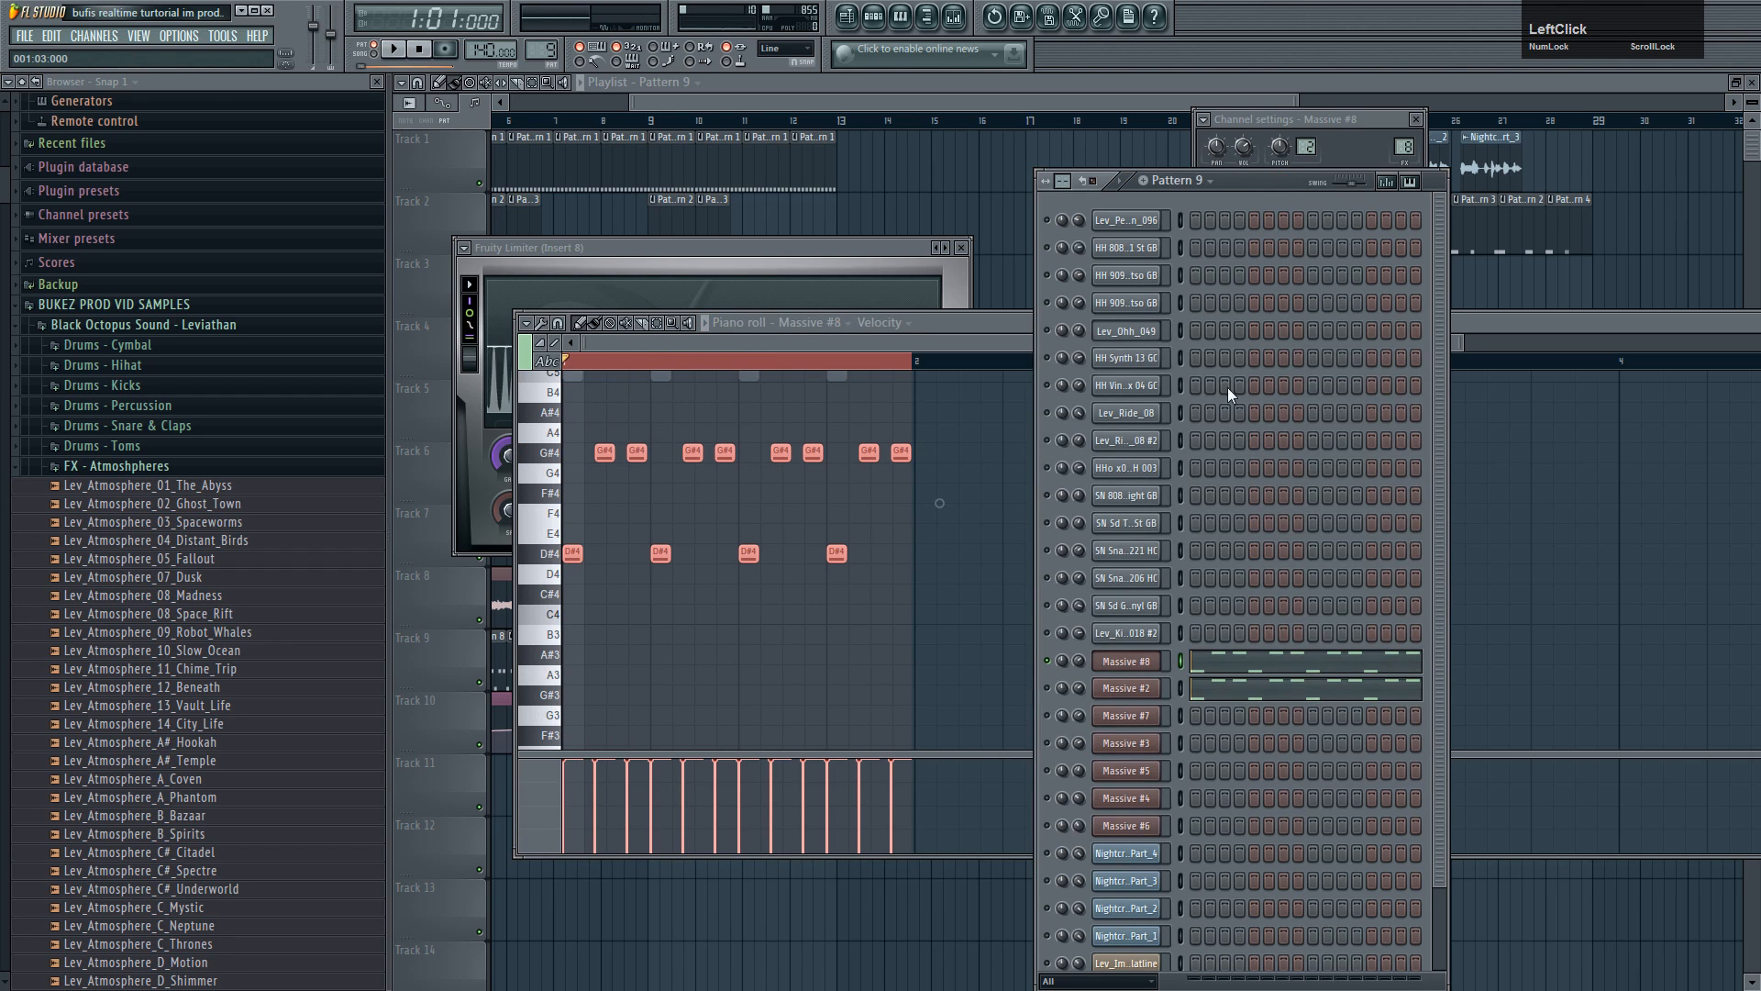
click(1223, 690)
key(ctrl+a)
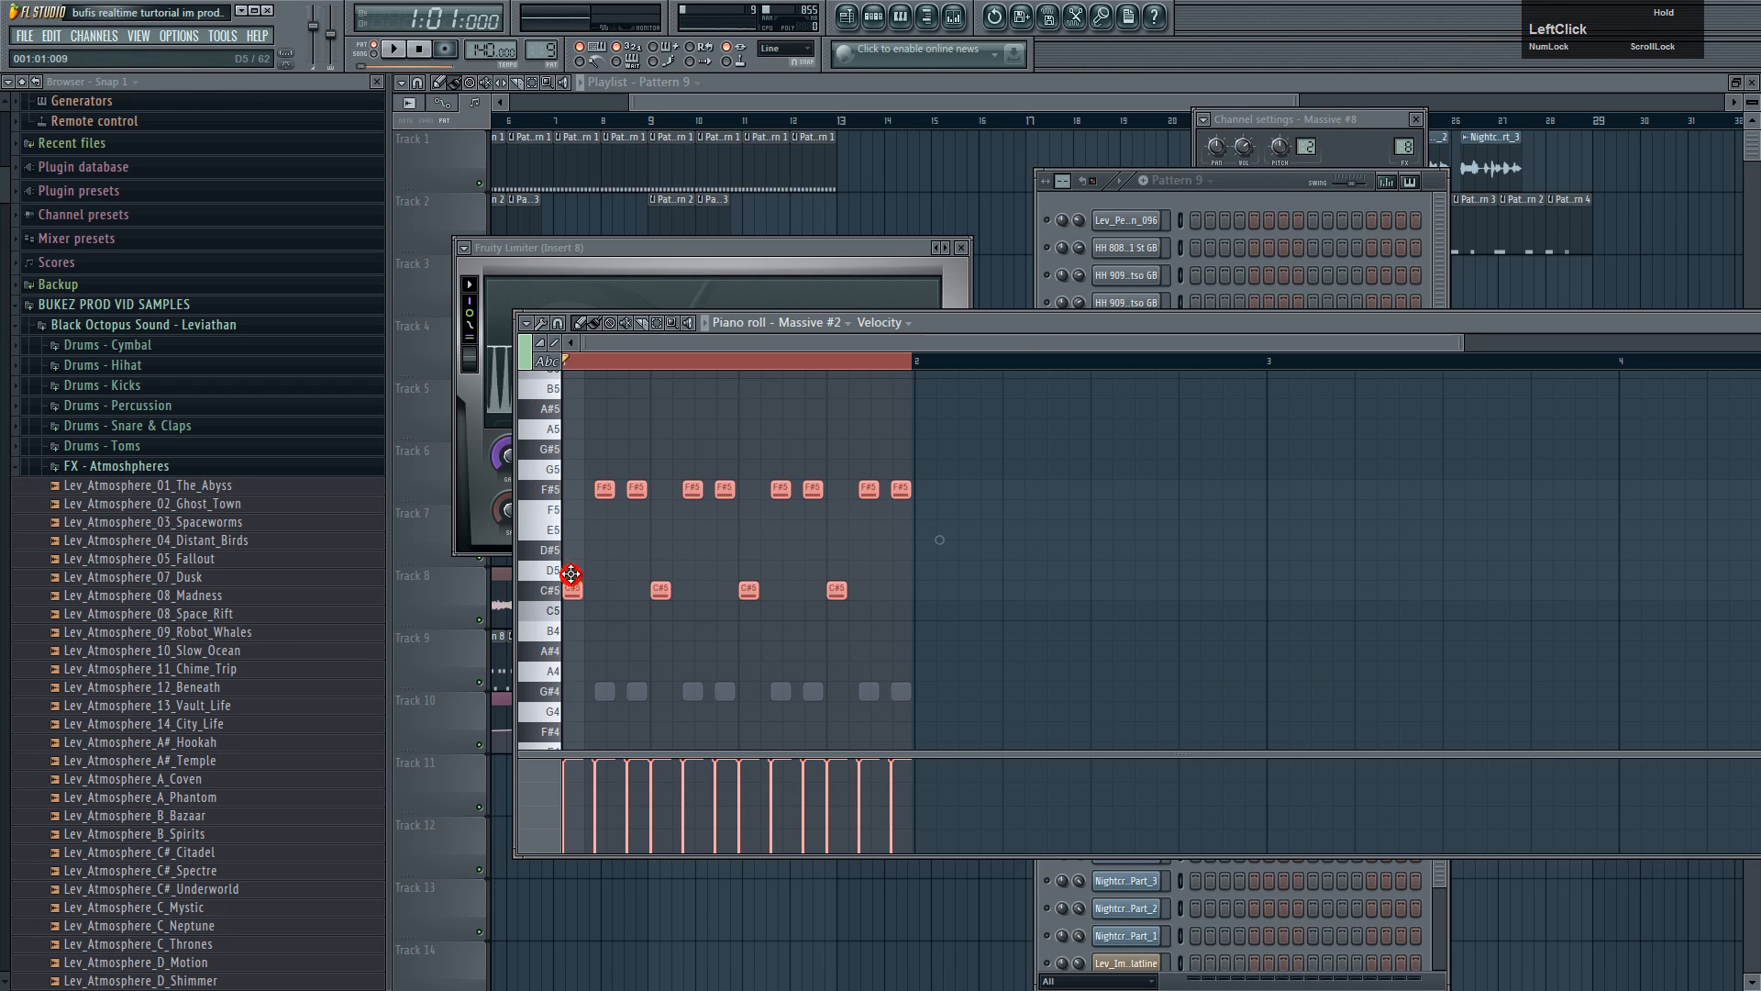
- Transpose all Massive #7 notes in Pattern 8 up three semitones to D#5 and G#5 and audition them
scroll(547, 53, down, 1)
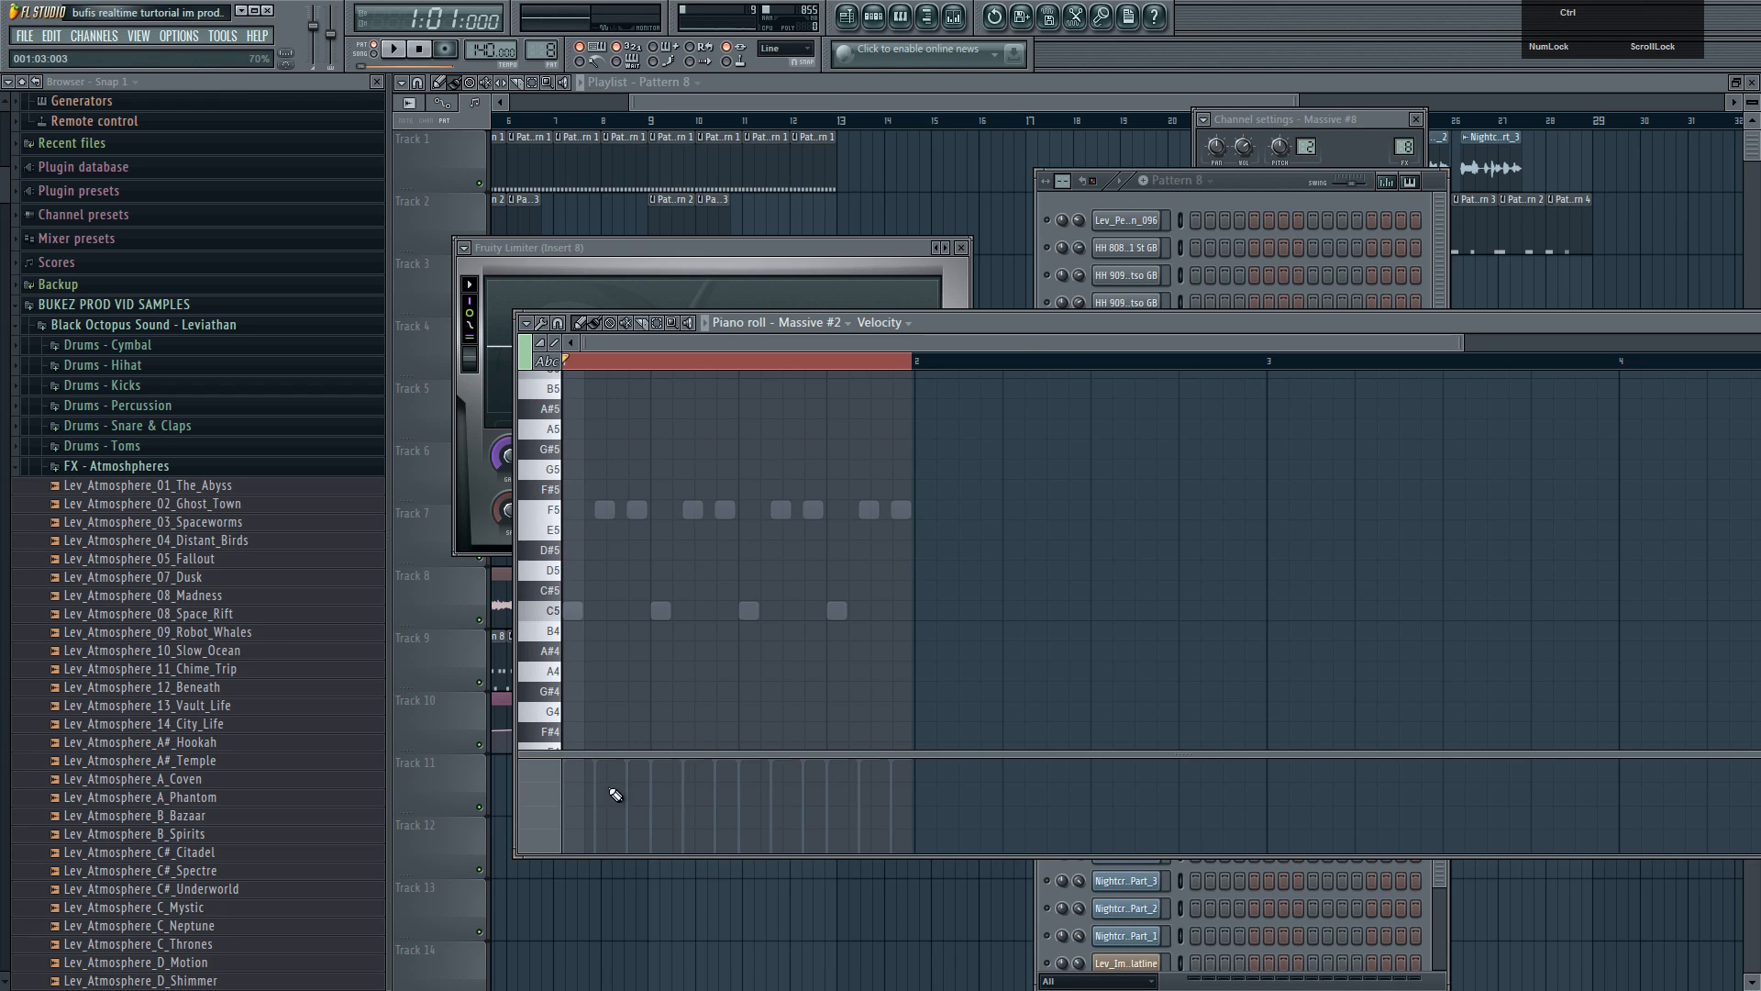
right_click(573, 610)
key(ctrl+a)
drag(574, 608, 576, 549)
key(space)
click(630, 122)
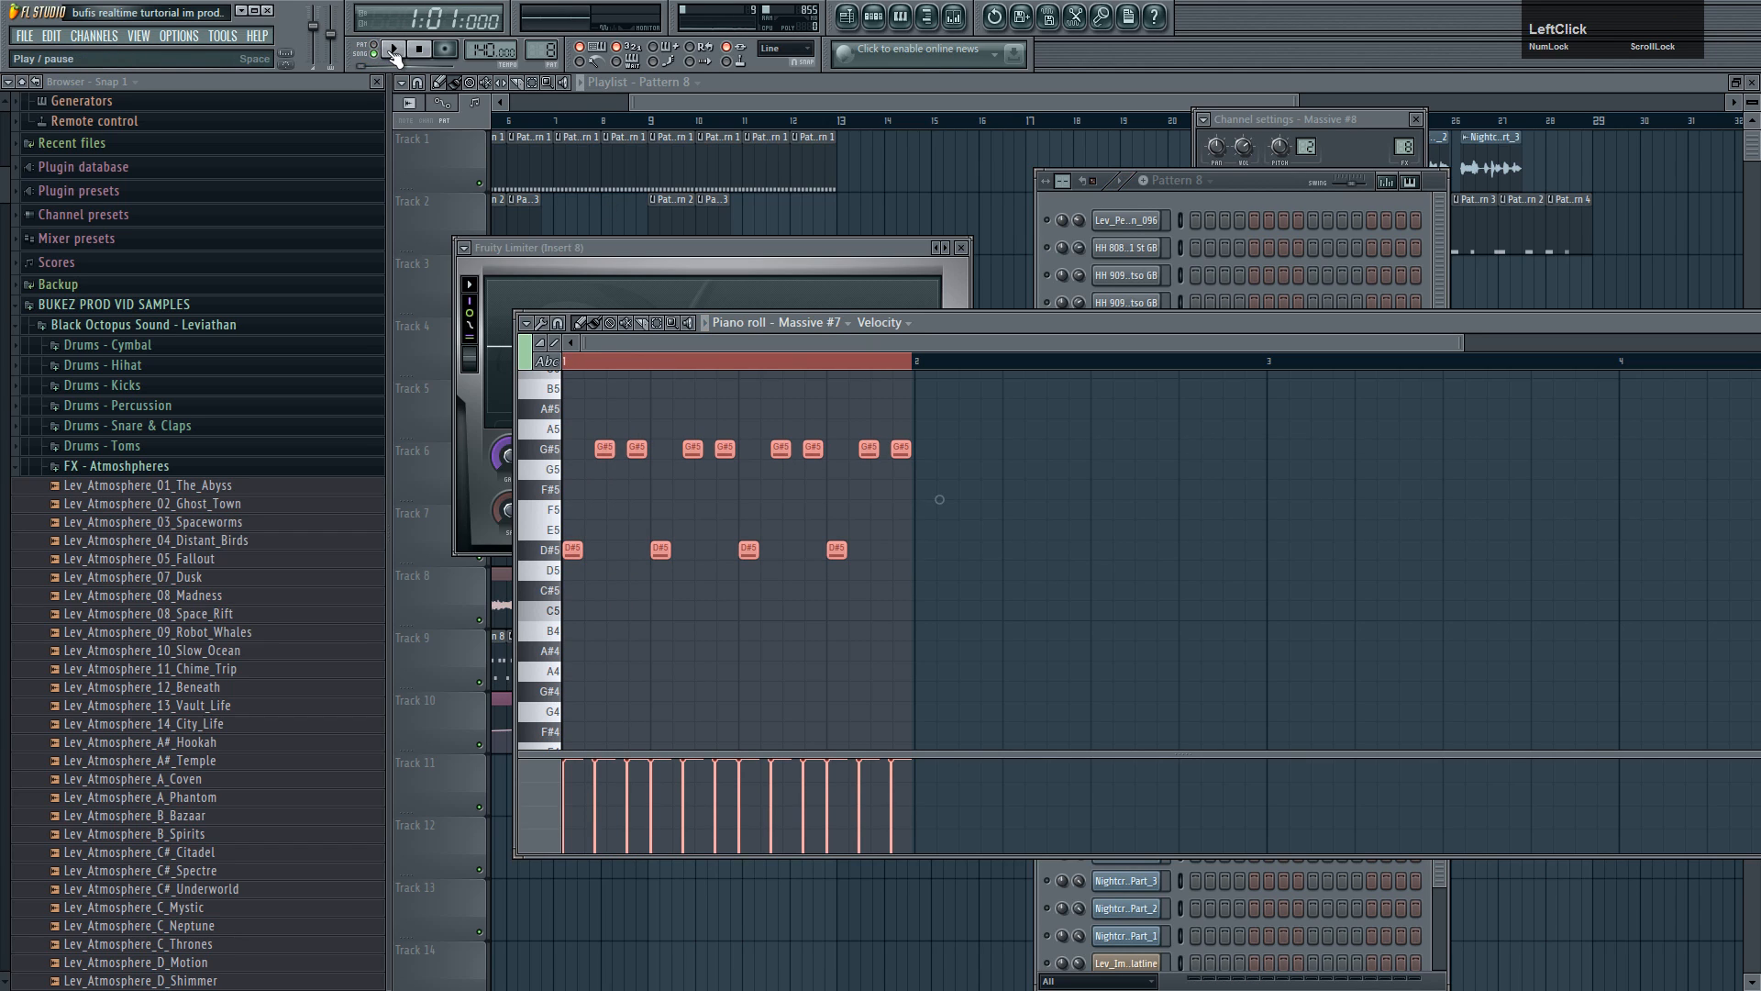
key(space)
- Open Pattern 9 from the start of its playlist clips and audition Massive #8 and Massive #2 together
drag(686, 103, 565, 112)
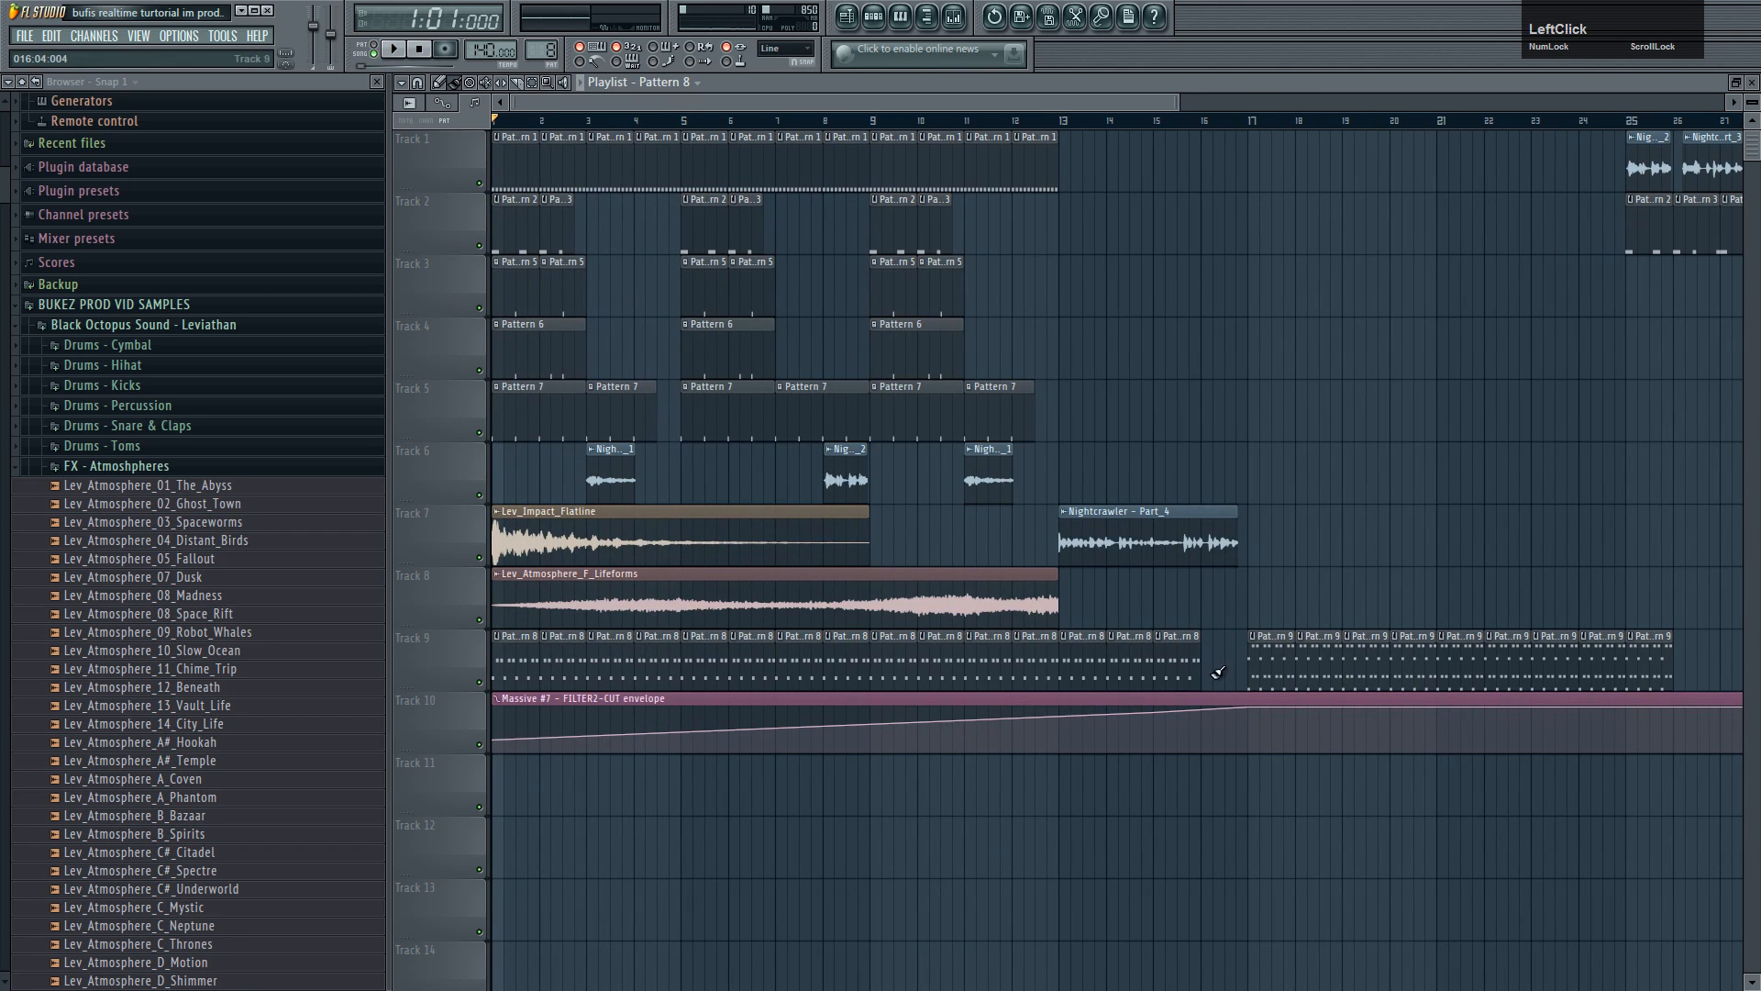
double_click(1258, 665)
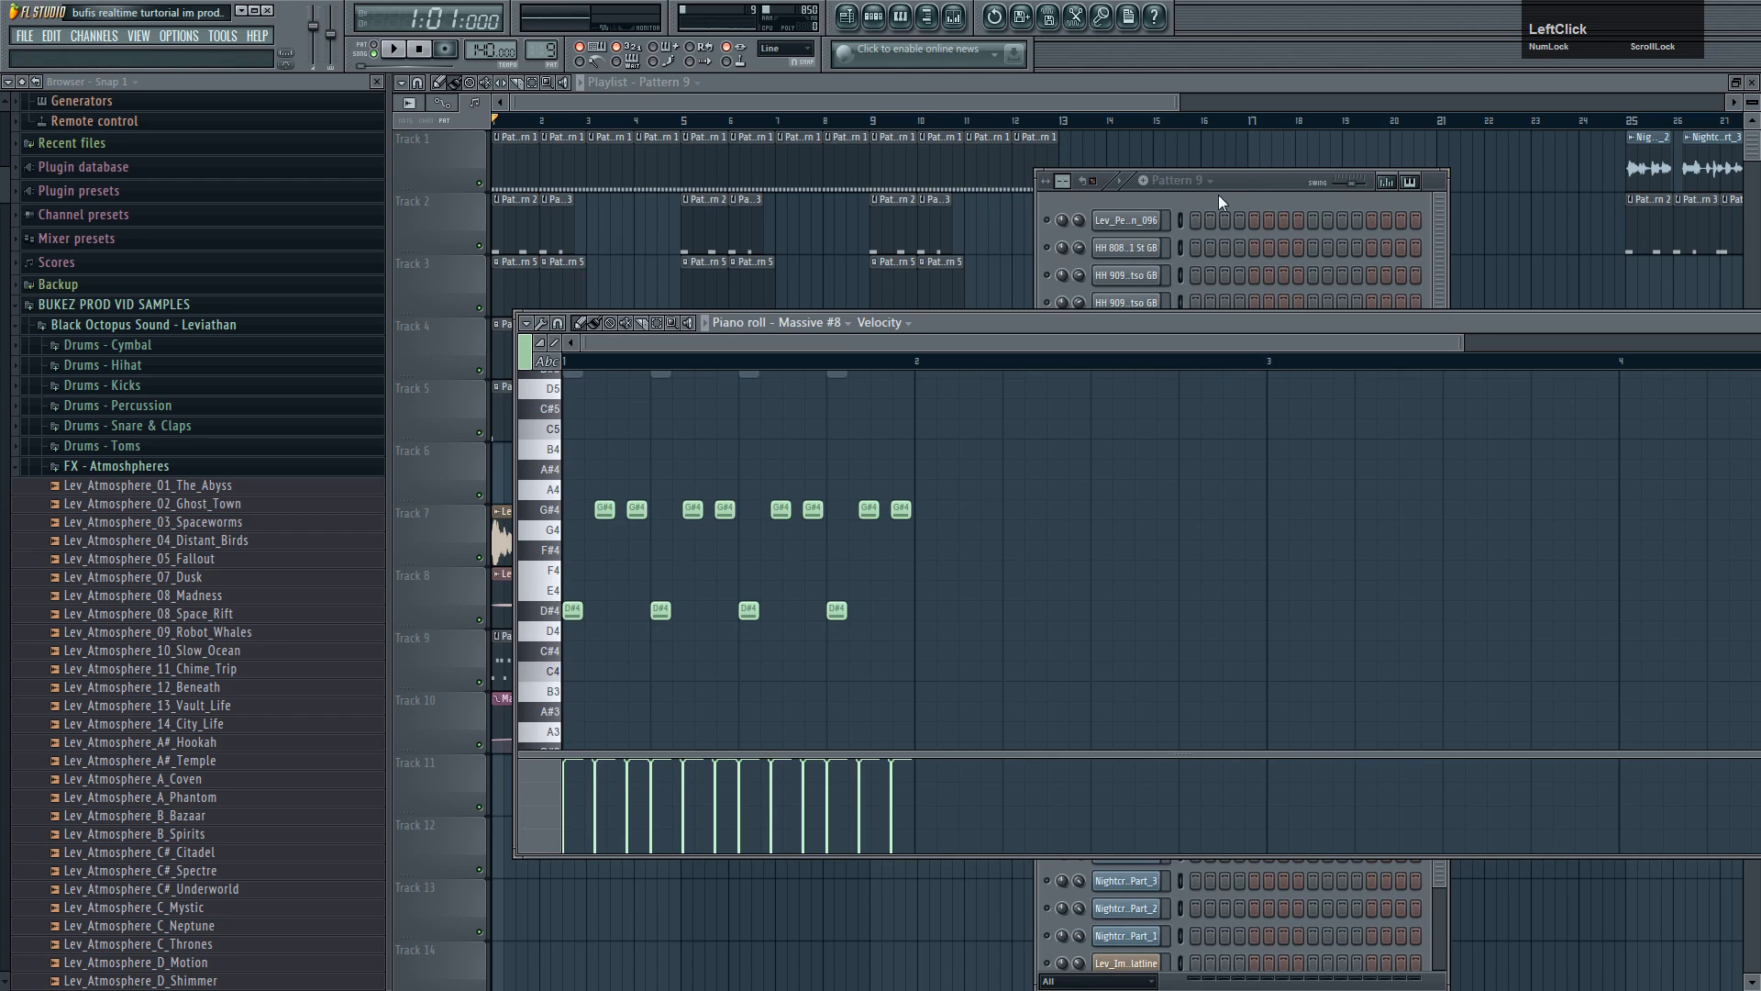
click(1158, 248)
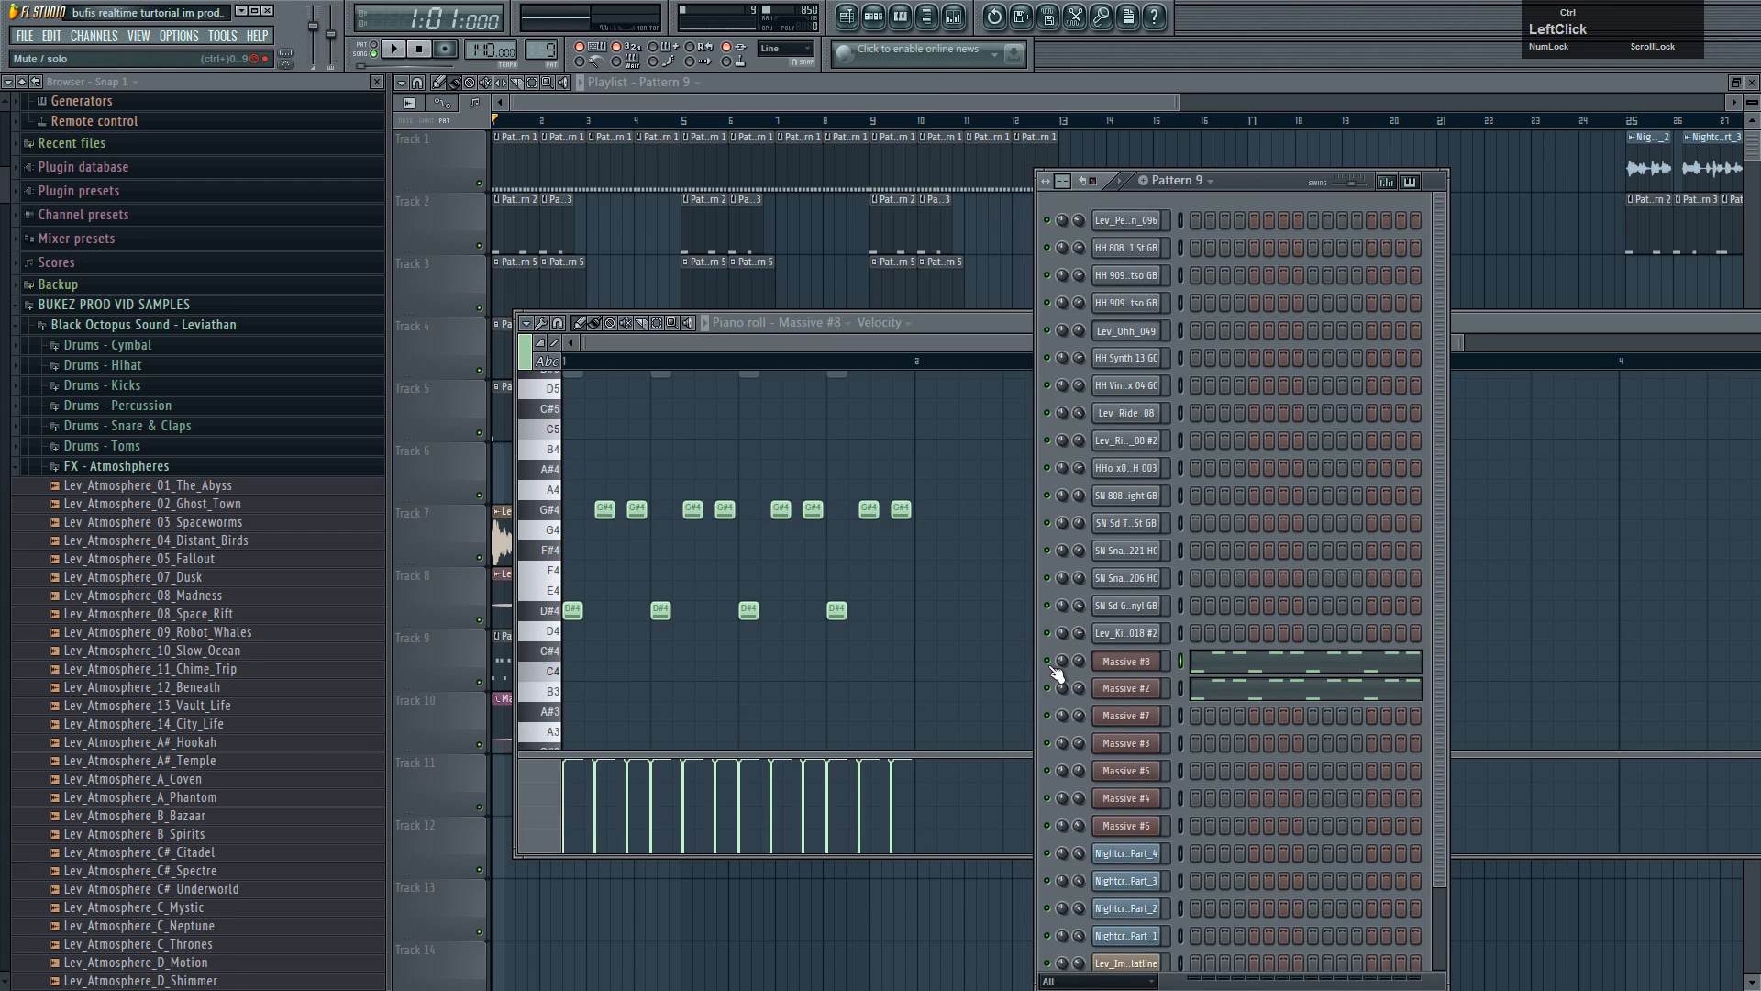
click(390, 52)
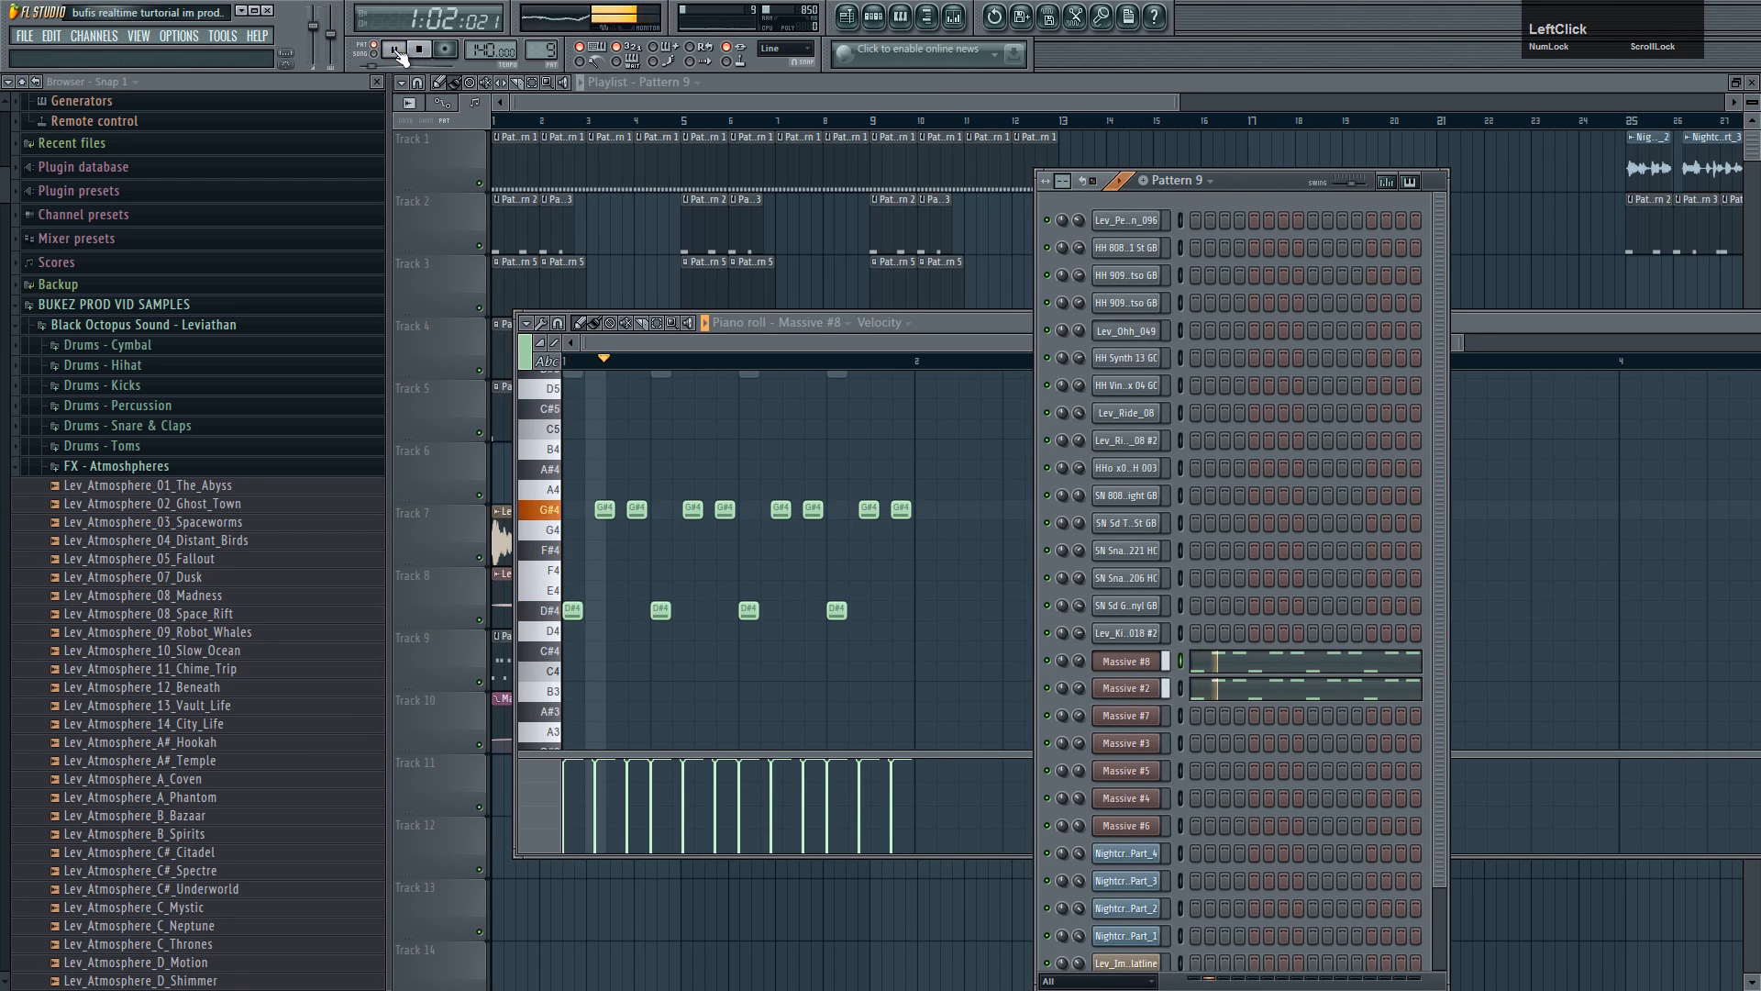
scroll(1079, 663, up, 1)
key(space)
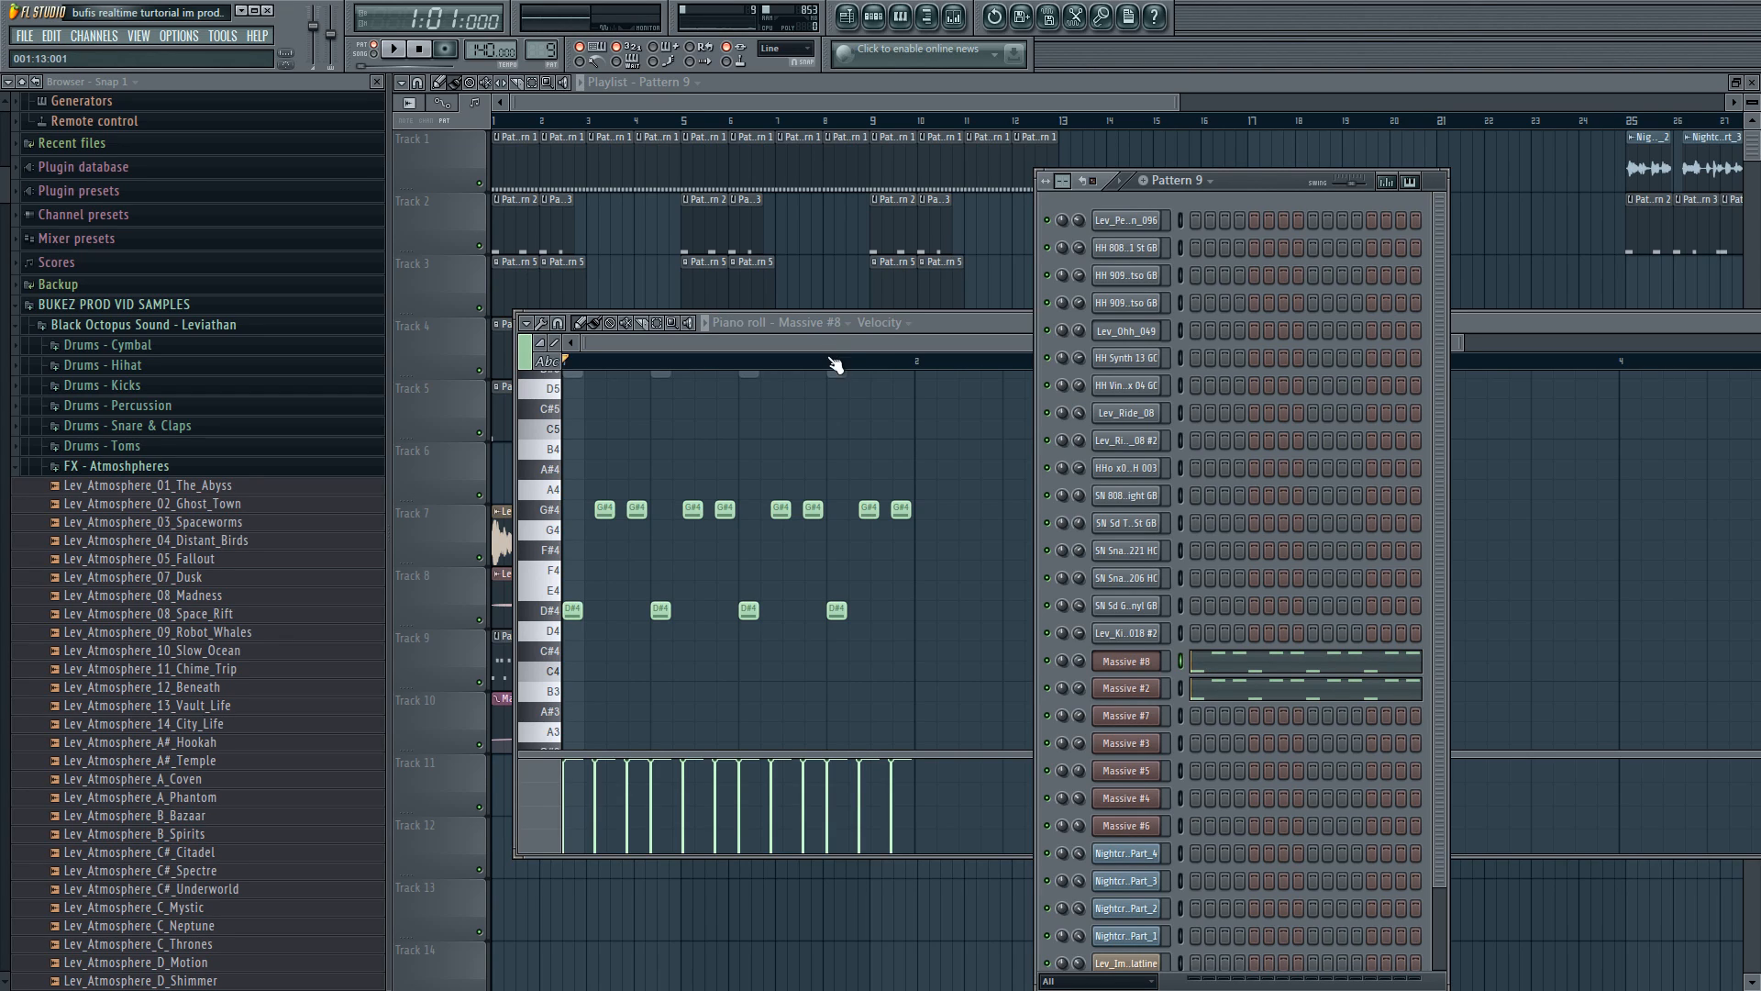
- Compare the Massive #8 notes with the ghost notes in an enlarged note grid, and audition the playlist from the start
scroll(891, 465, up, 1)
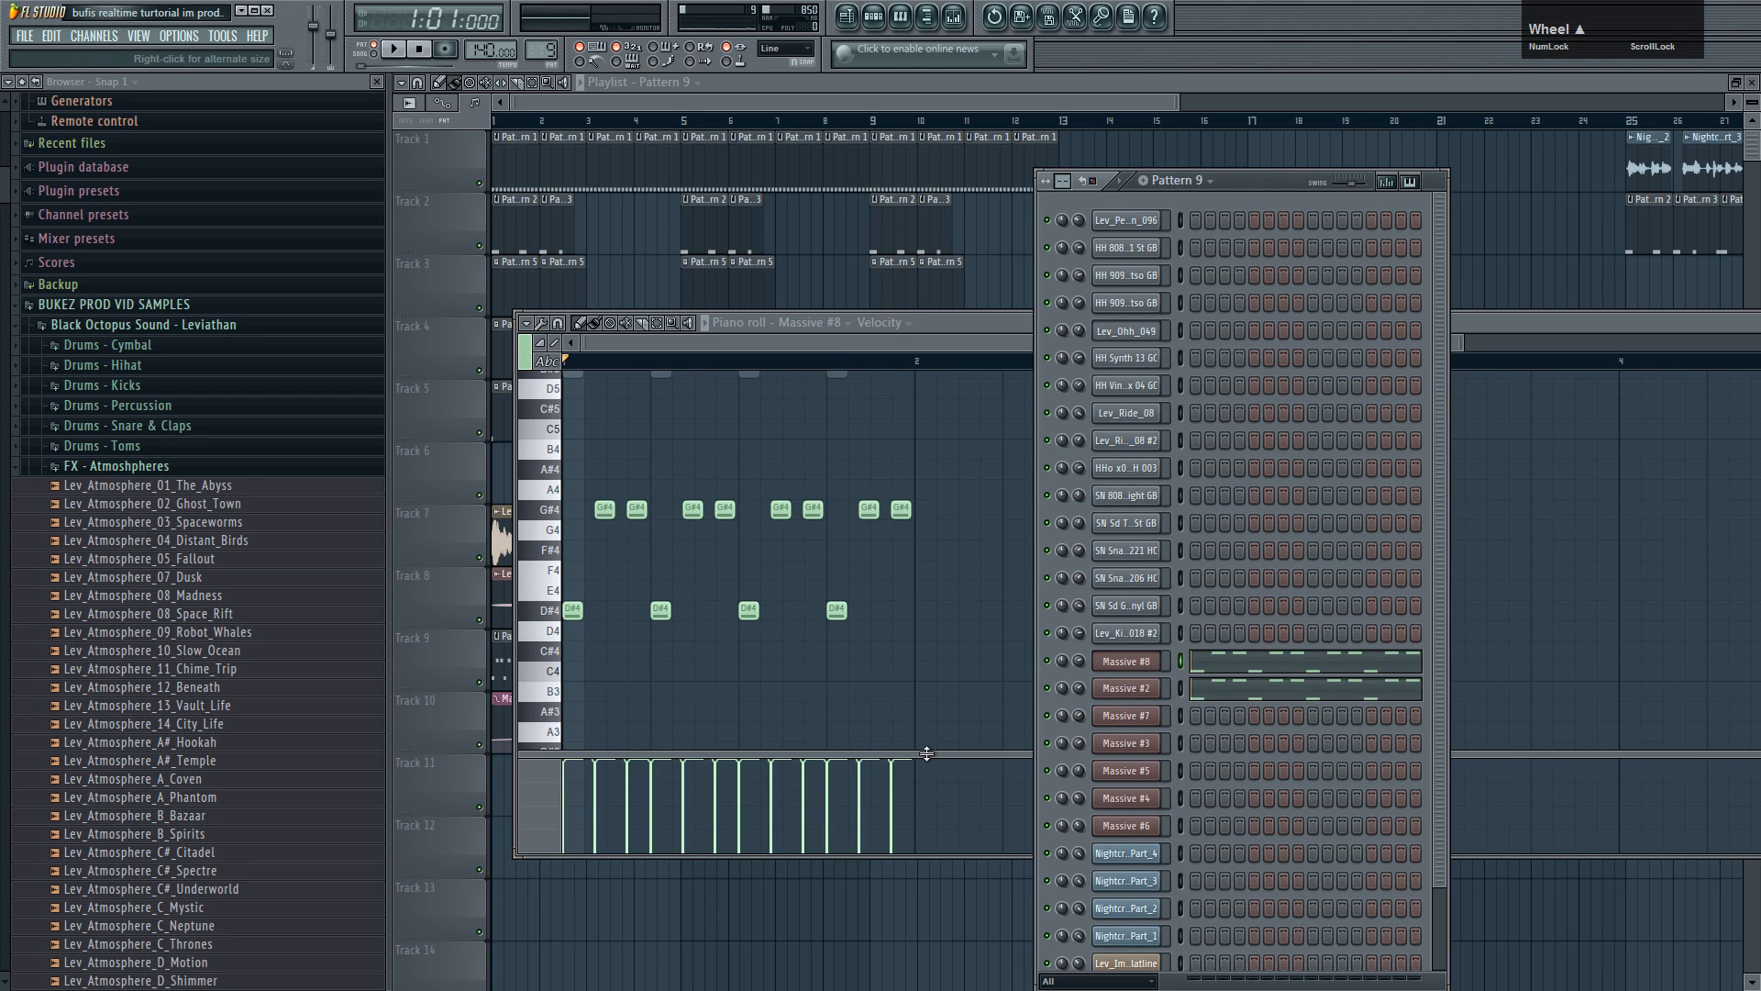
drag(926, 753, 924, 849)
scroll(825, 638, up, 2)
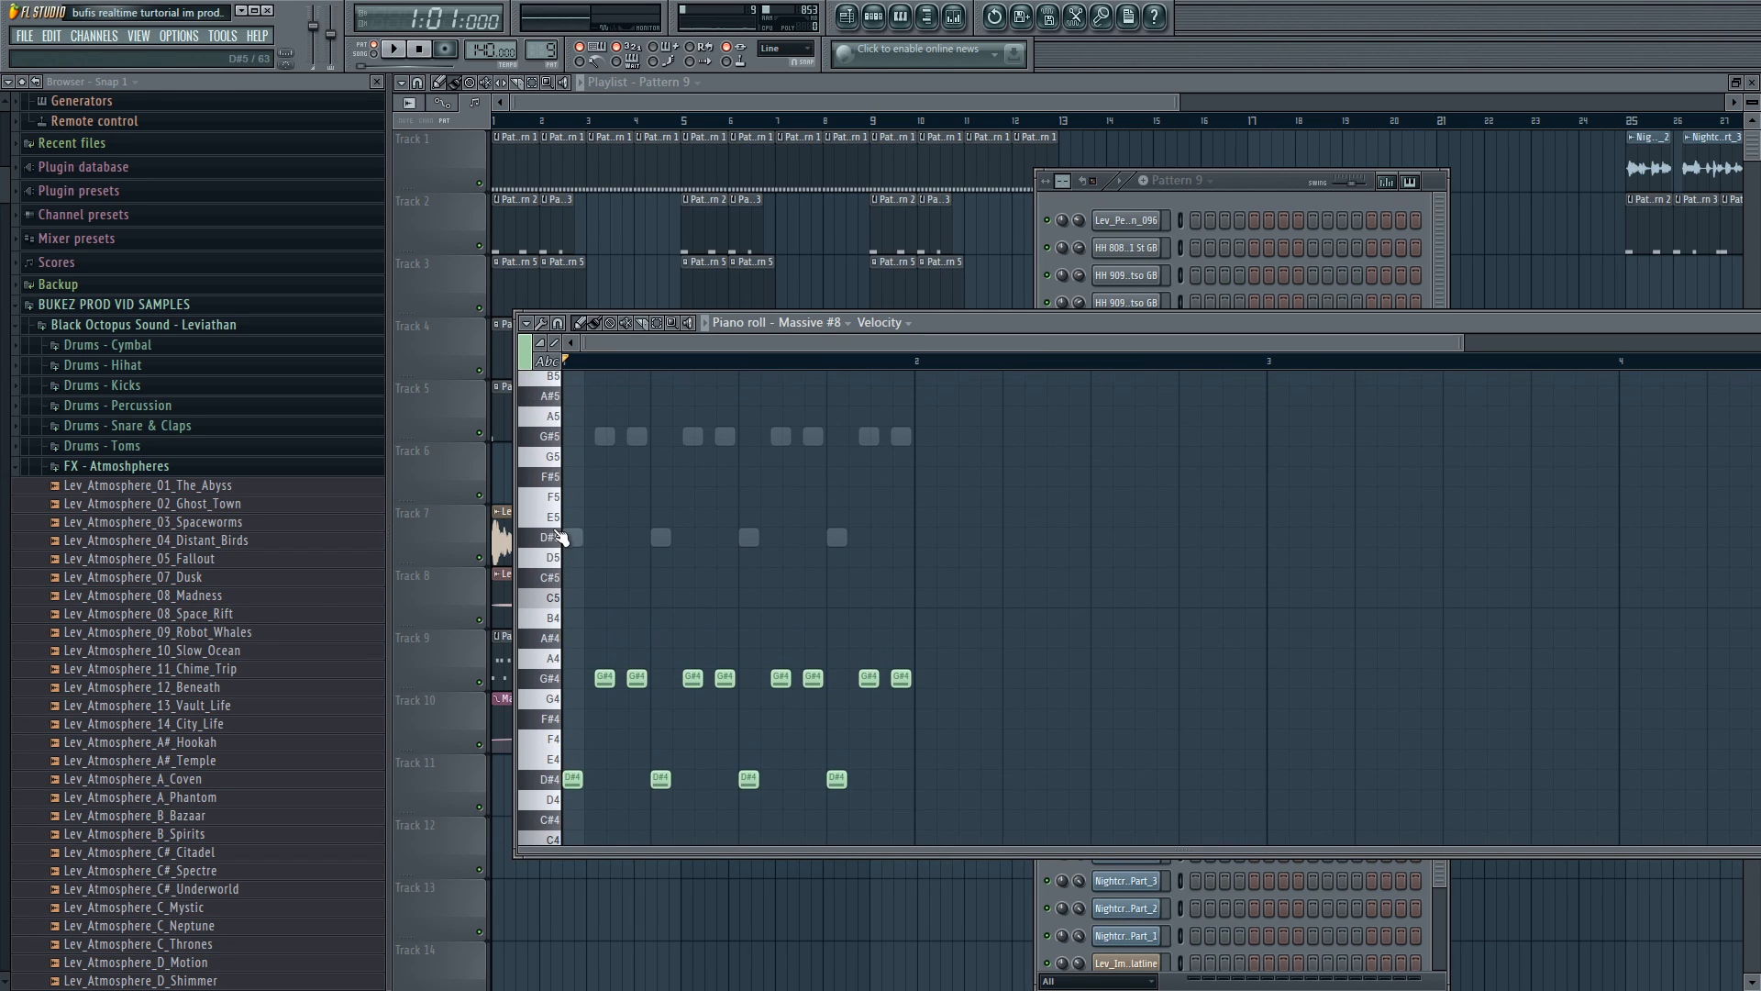
click(705, 85)
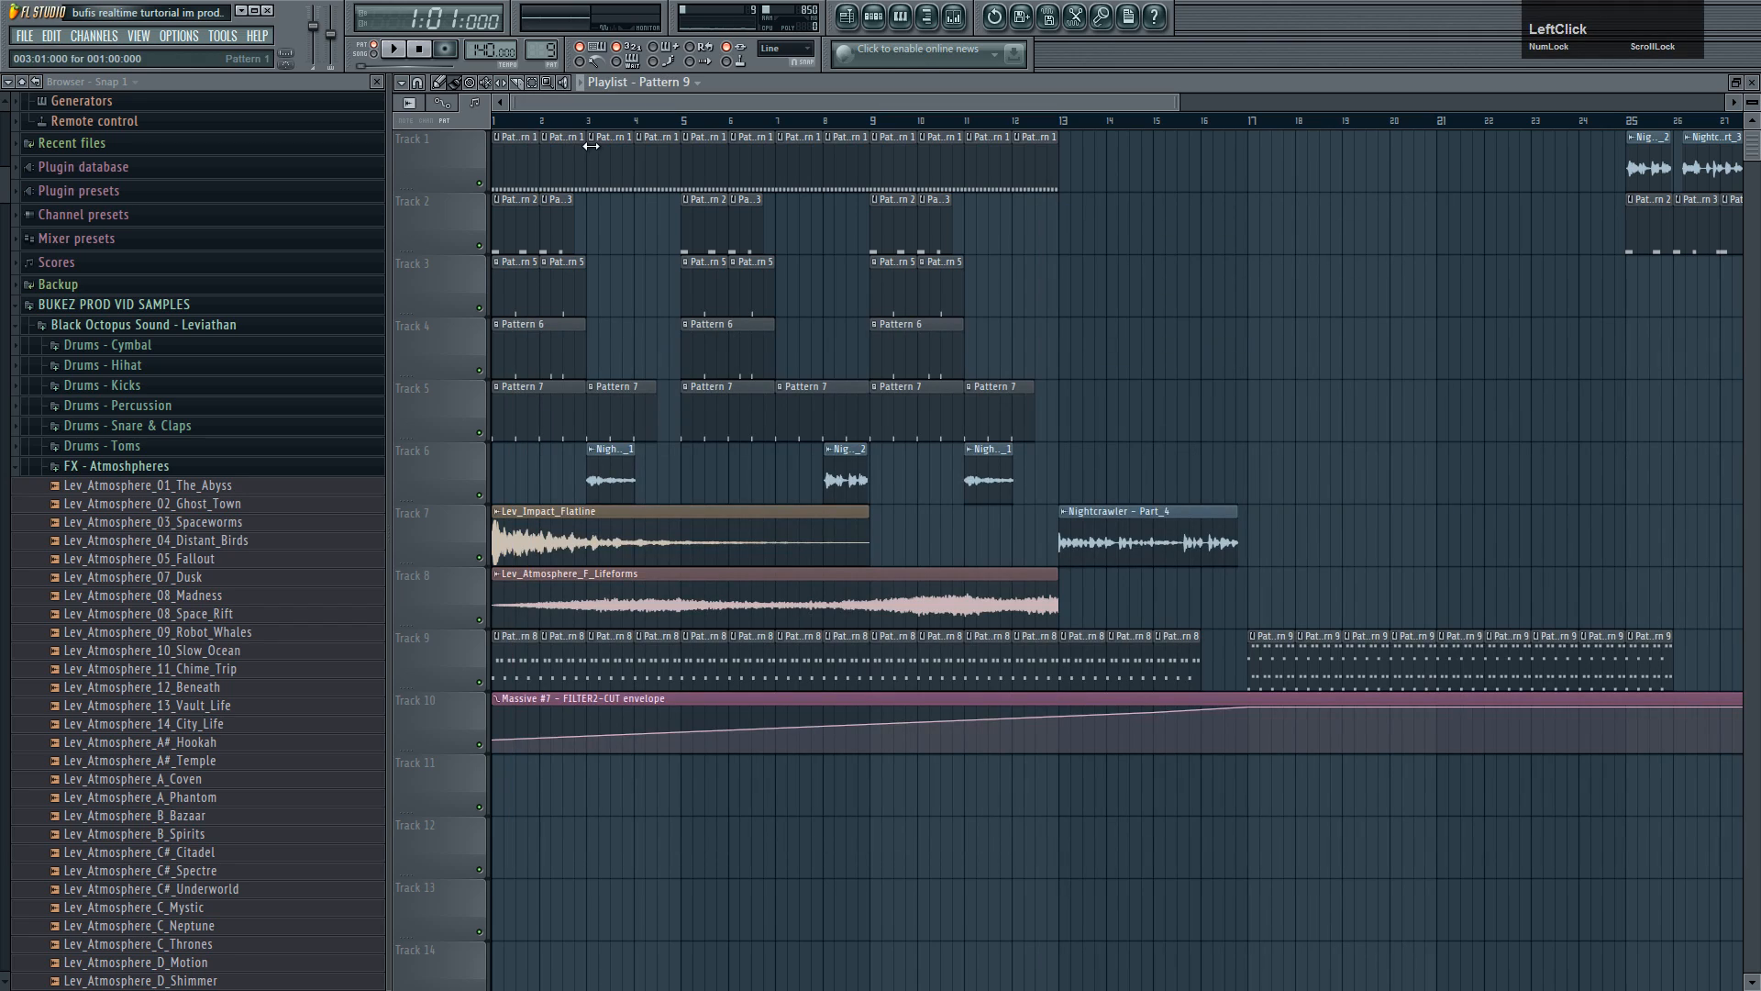
click(395, 51)
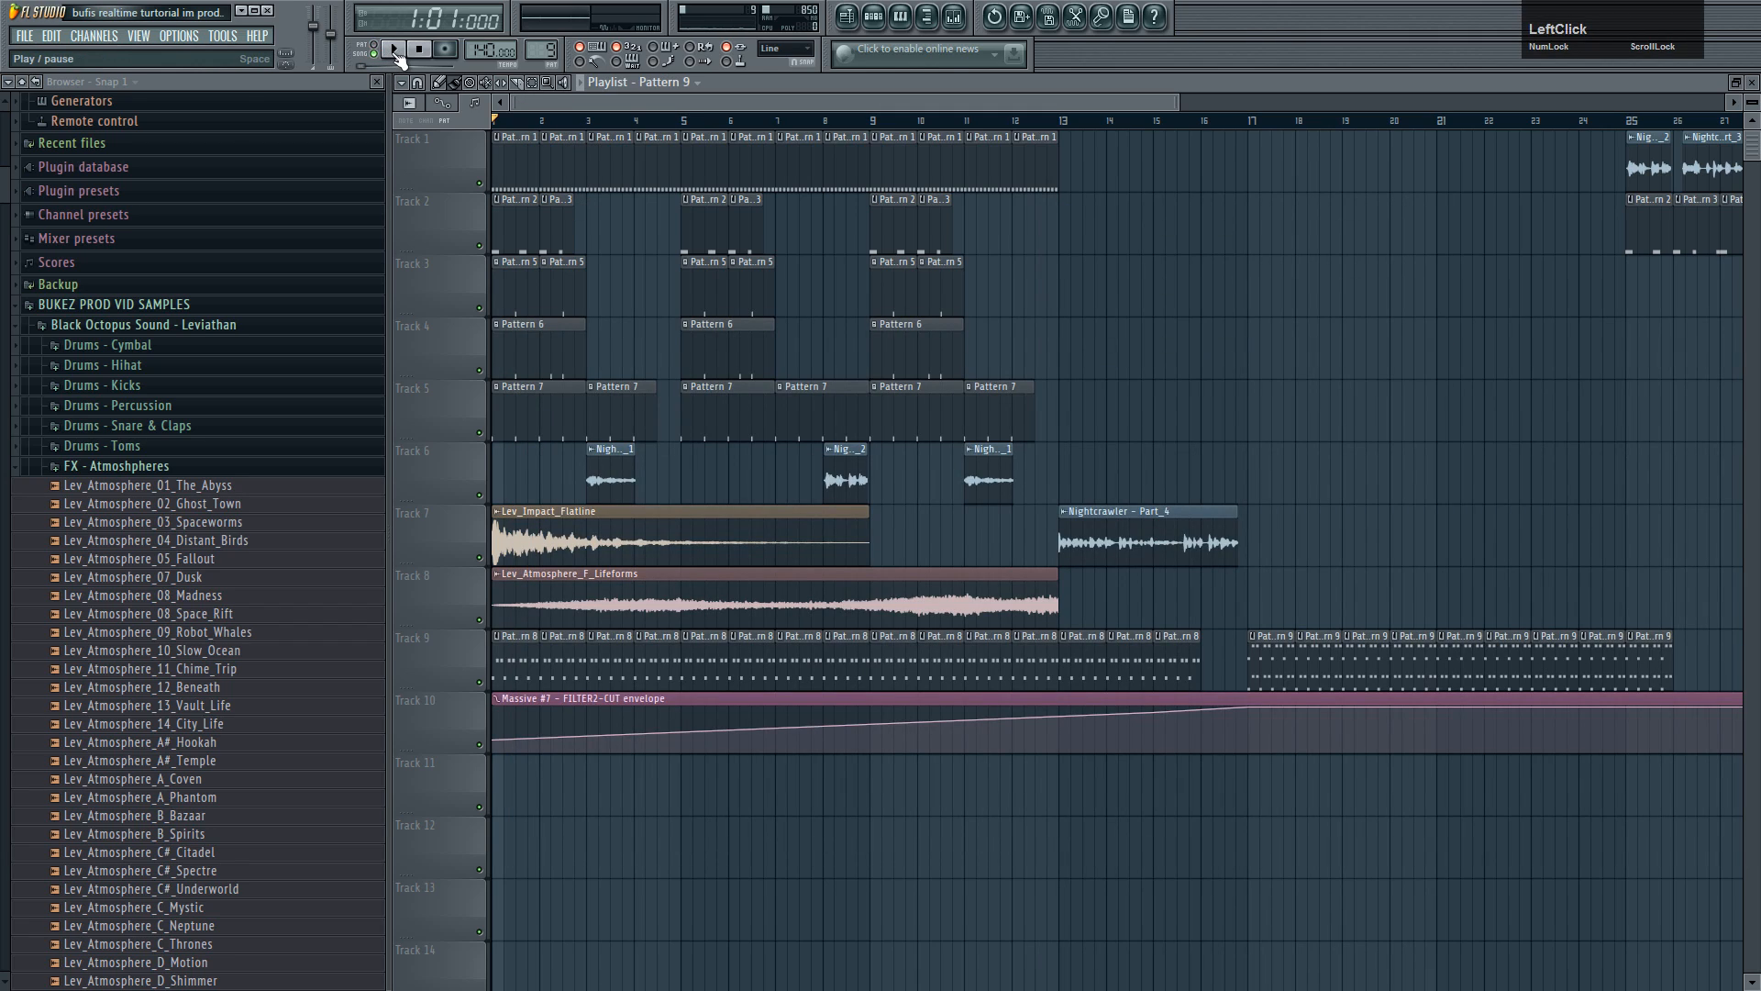
key(space)
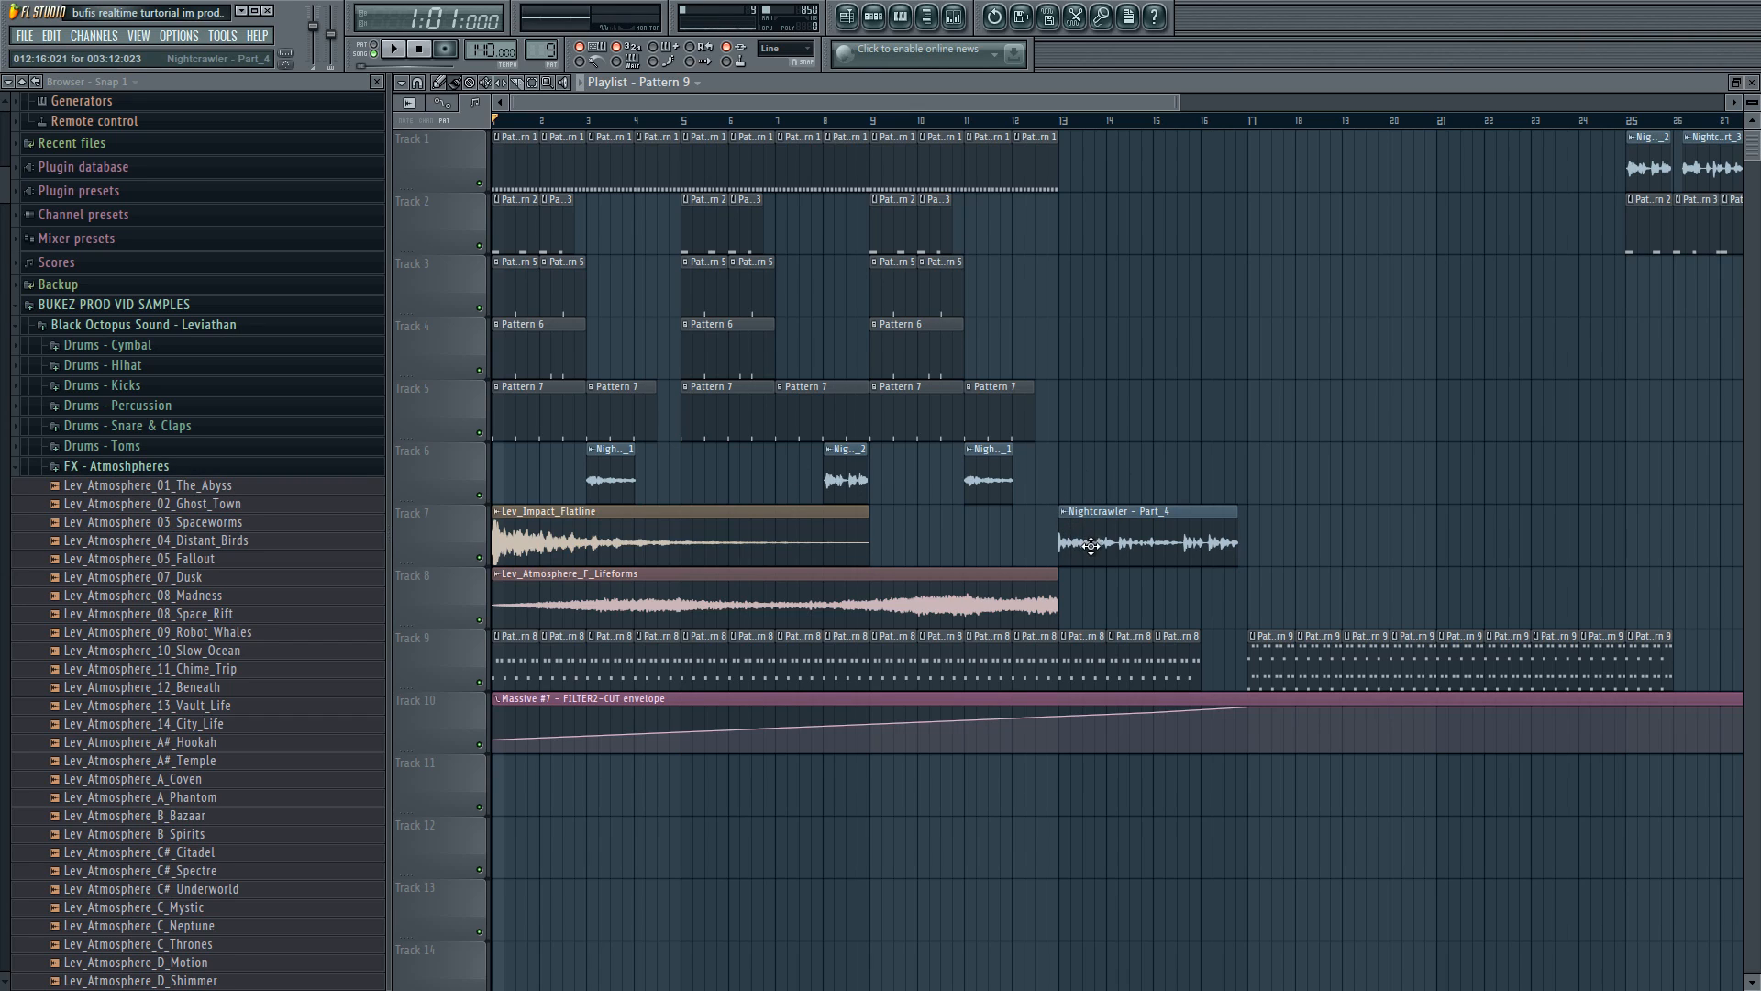
- Add the Lev_Impact_Kaboom sample from the FX - Impacts folder to track 5 of the playlist and reverse it
click(171, 468)
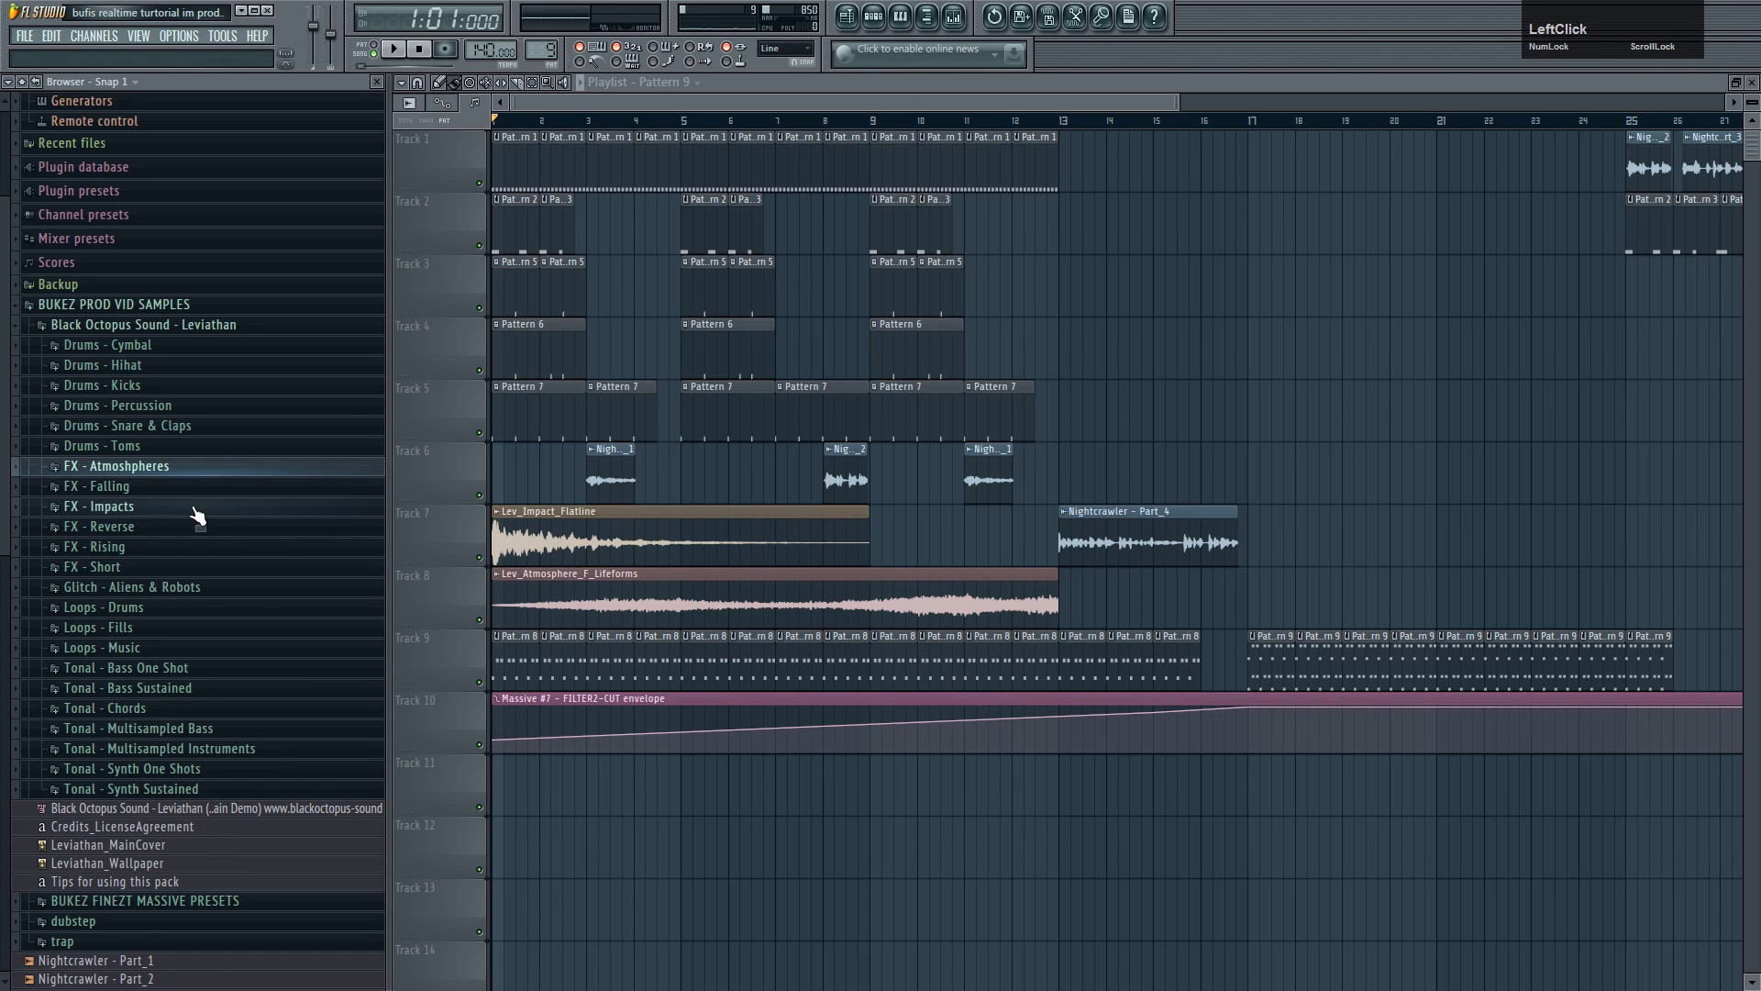
click(148, 515)
scroll(179, 560, down, 5)
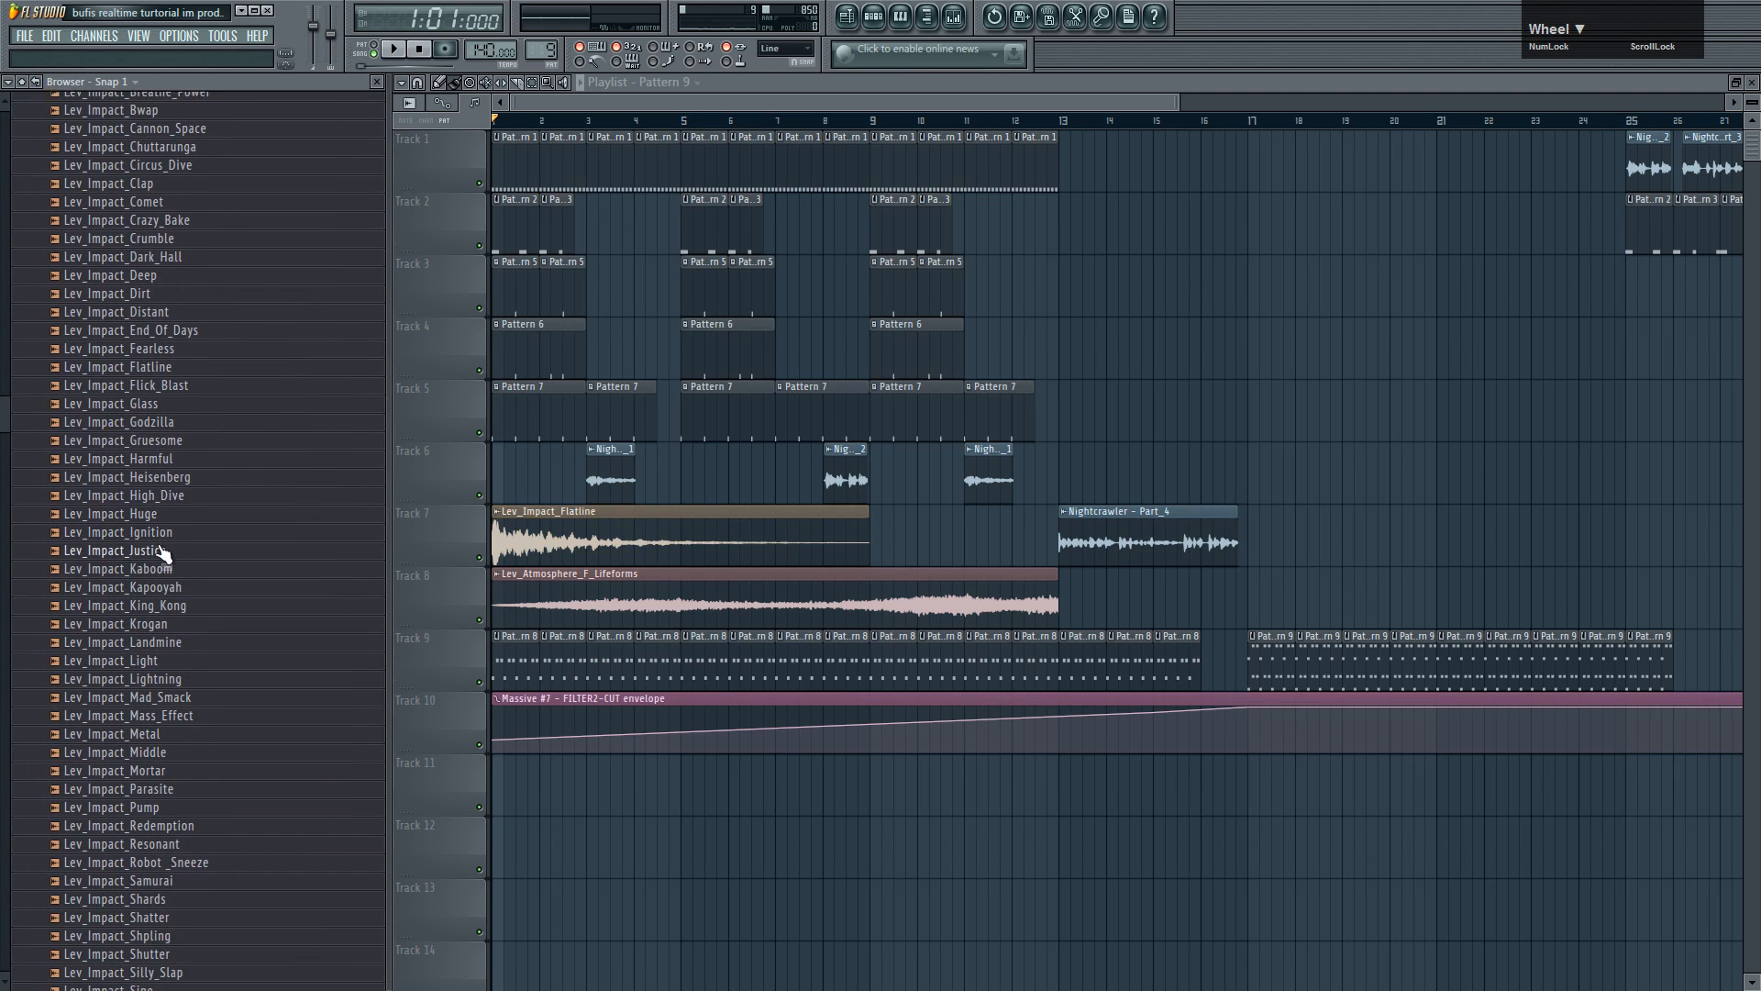
drag(181, 567, 1208, 419)
double_click(1233, 426)
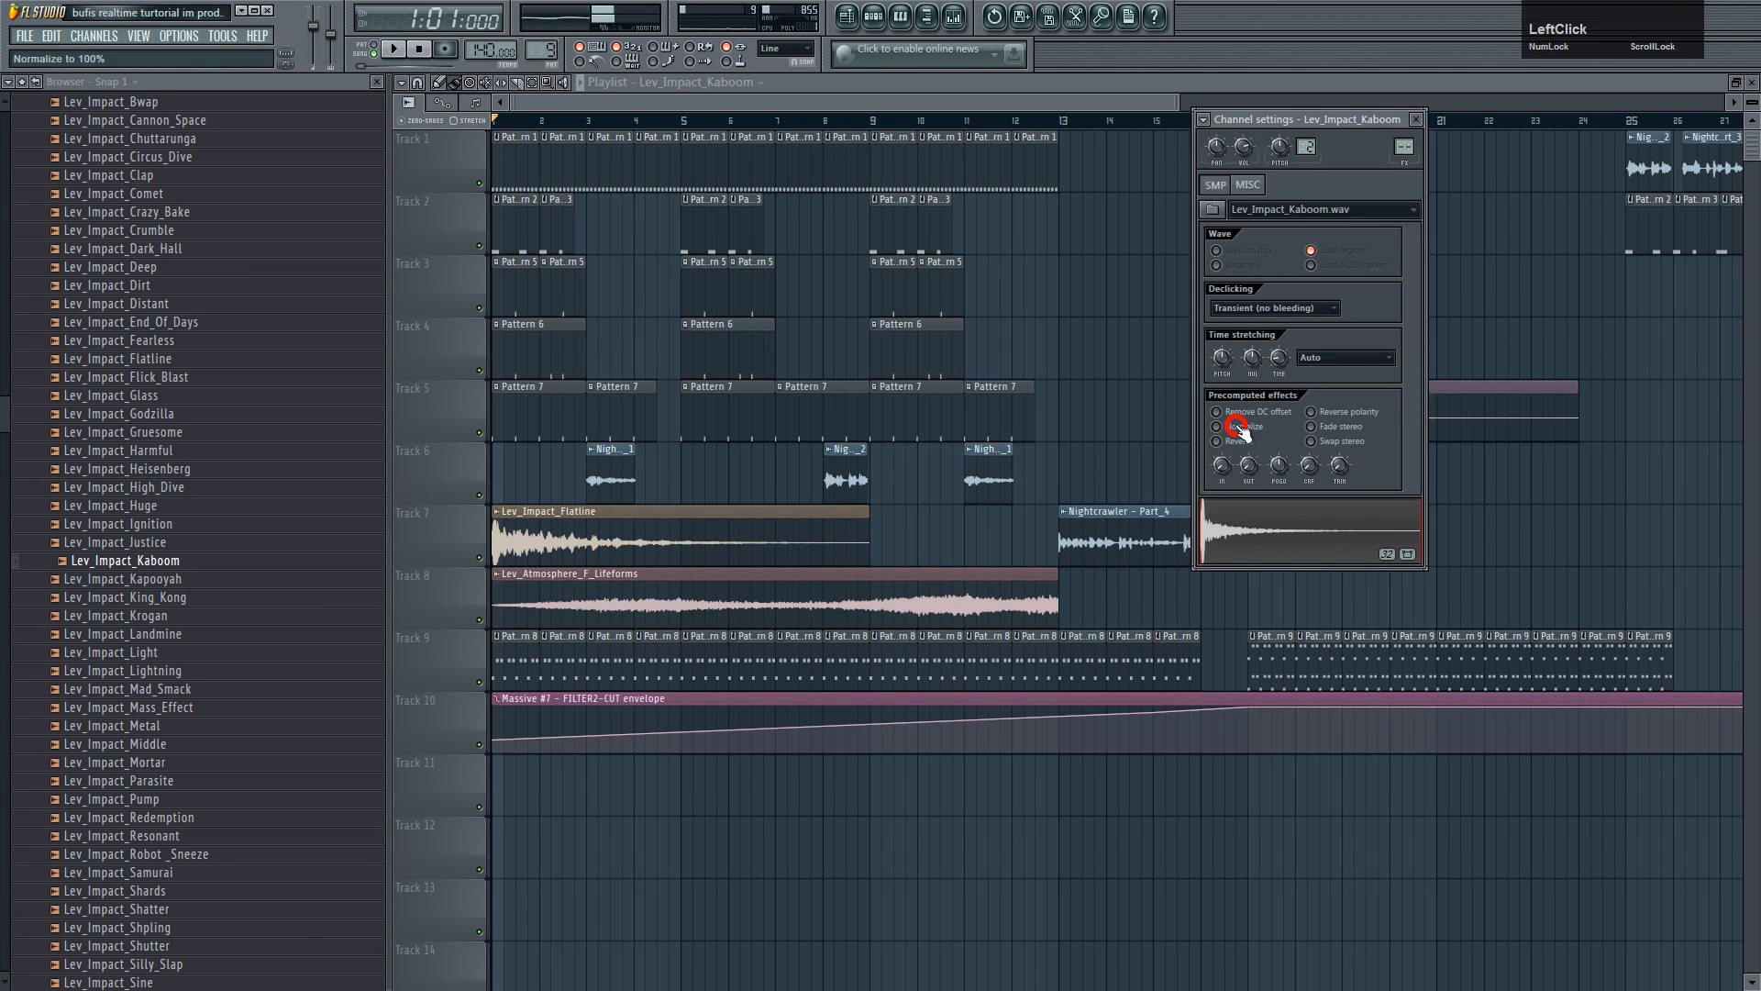
click(1217, 441)
- Shift the Massive pattern clips and FILTER2-CUT envelope down one track and place the Lev_Impact_Kaboom clip on track 9
drag(1530, 420, 1111, 817)
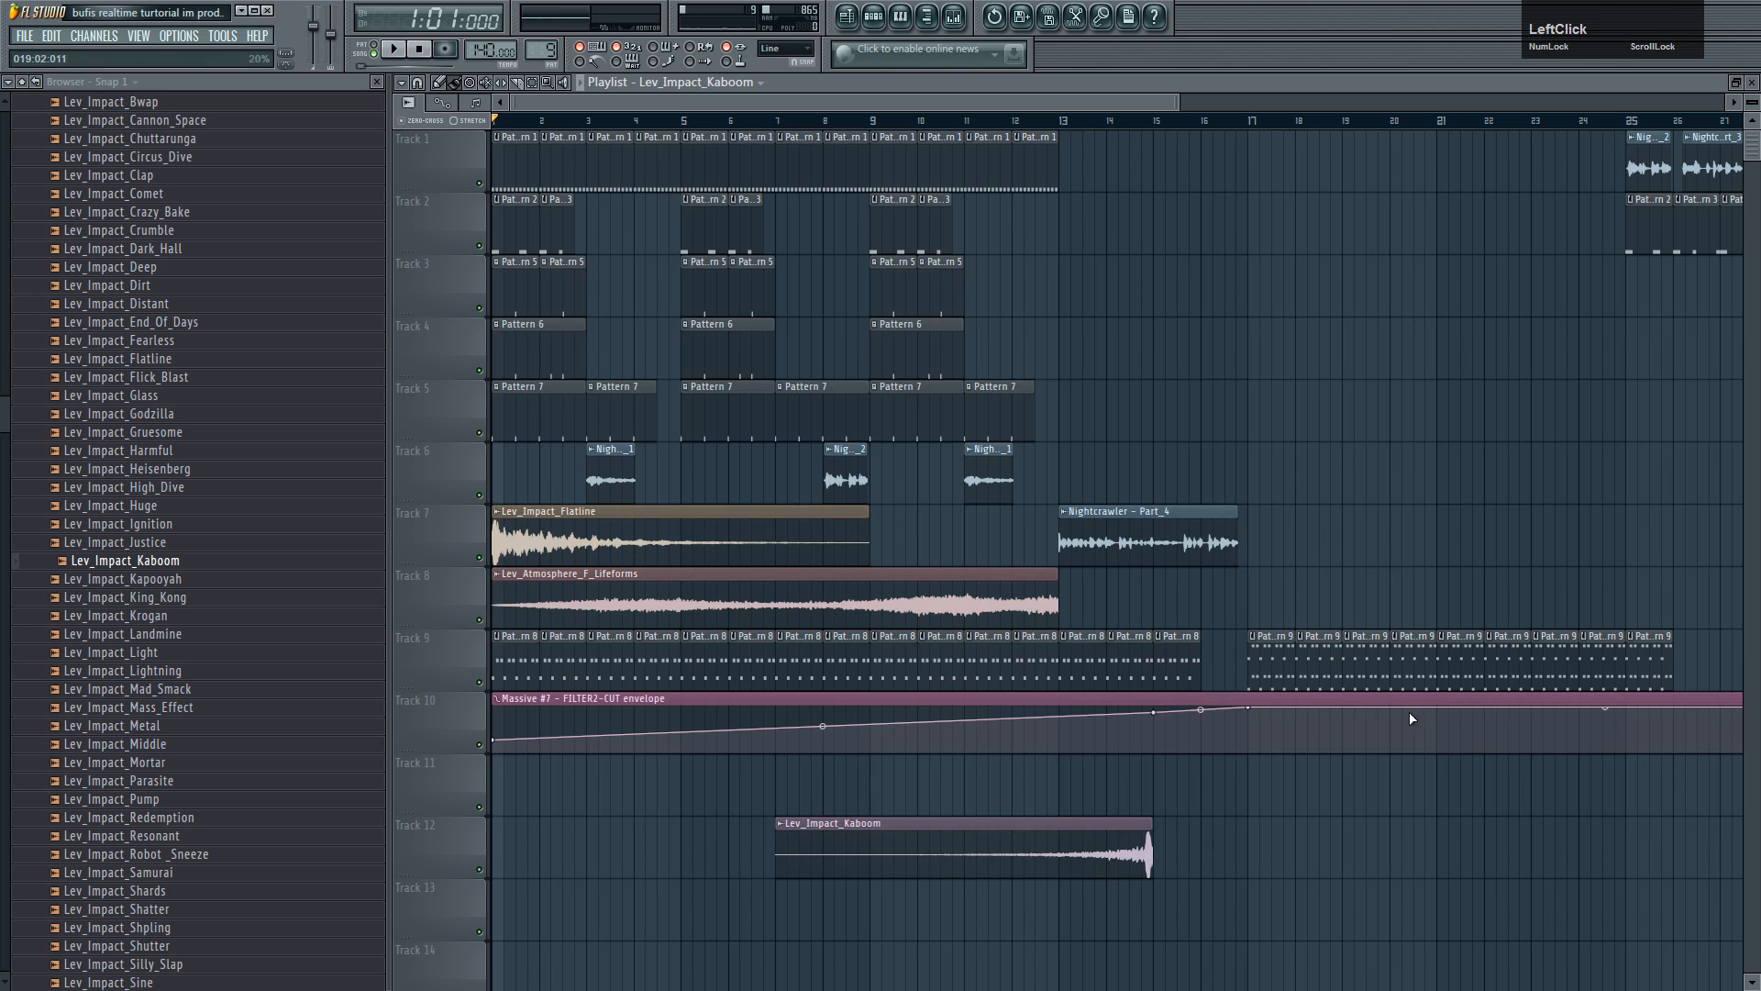
drag(1711, 629, 409, 876)
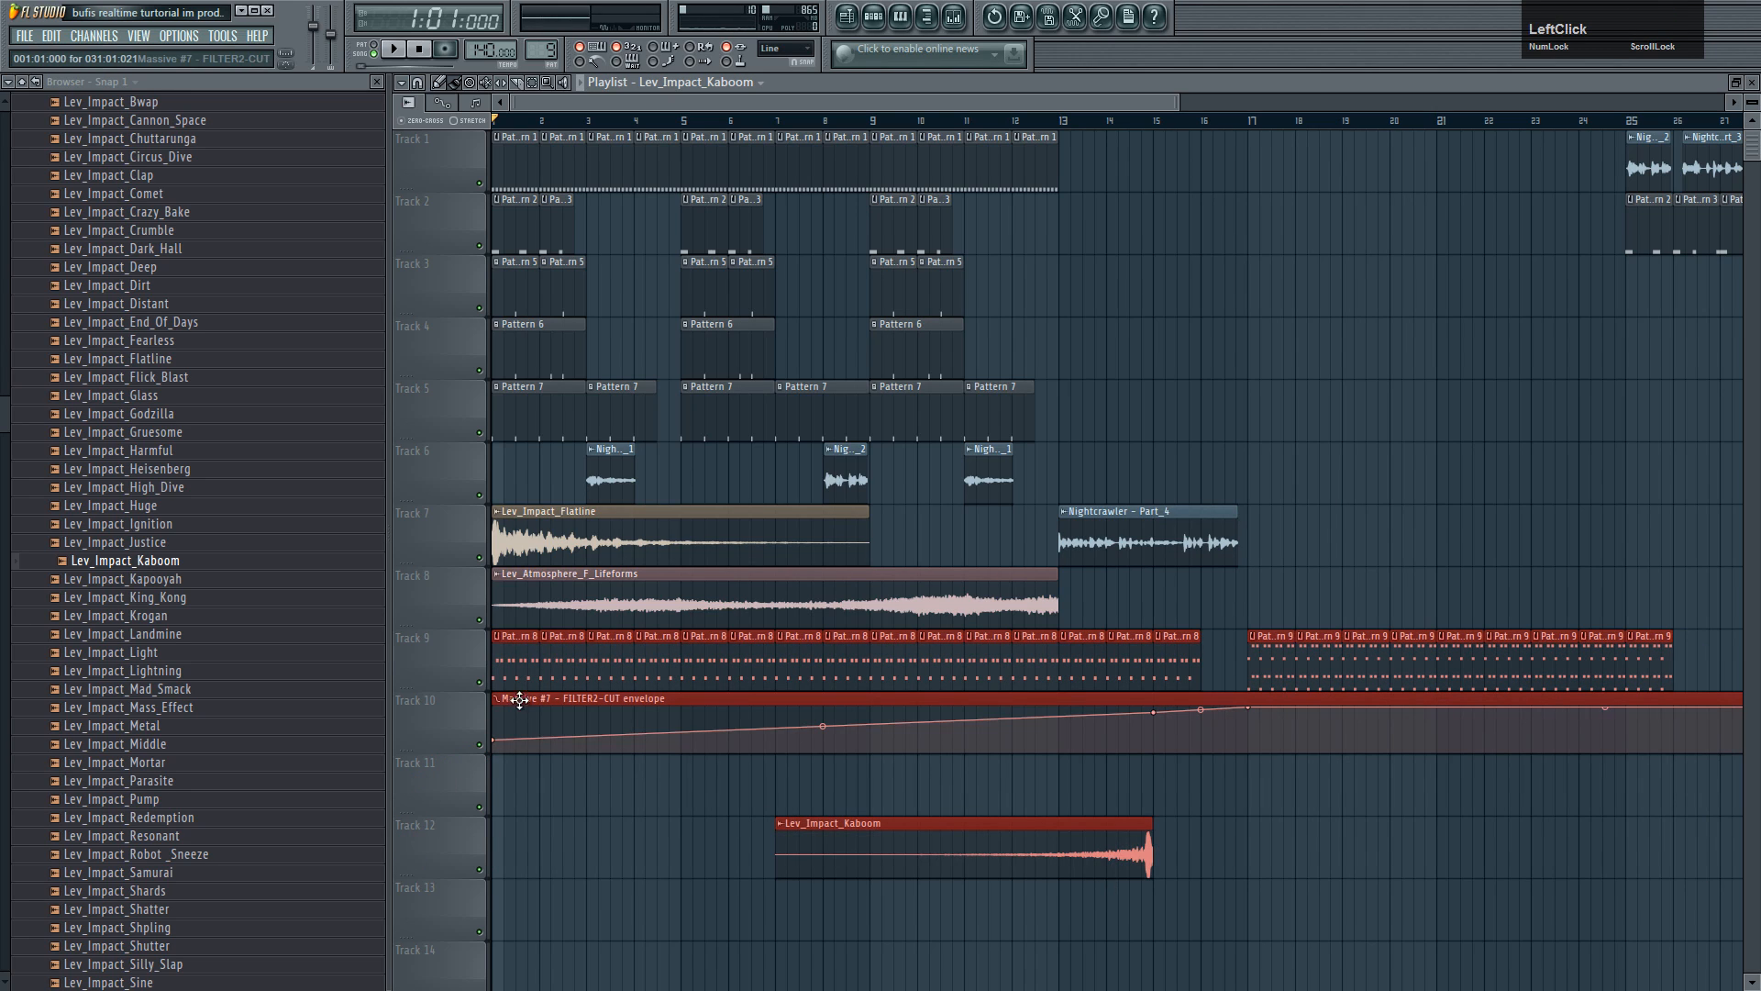
drag(524, 700, 521, 794)
drag(945, 925, 866, 657)
- Change the playlist snap setting and trim the end of the Lev_Impact_Kaboom clip to bar 13
scroll(1073, 650, up, 6)
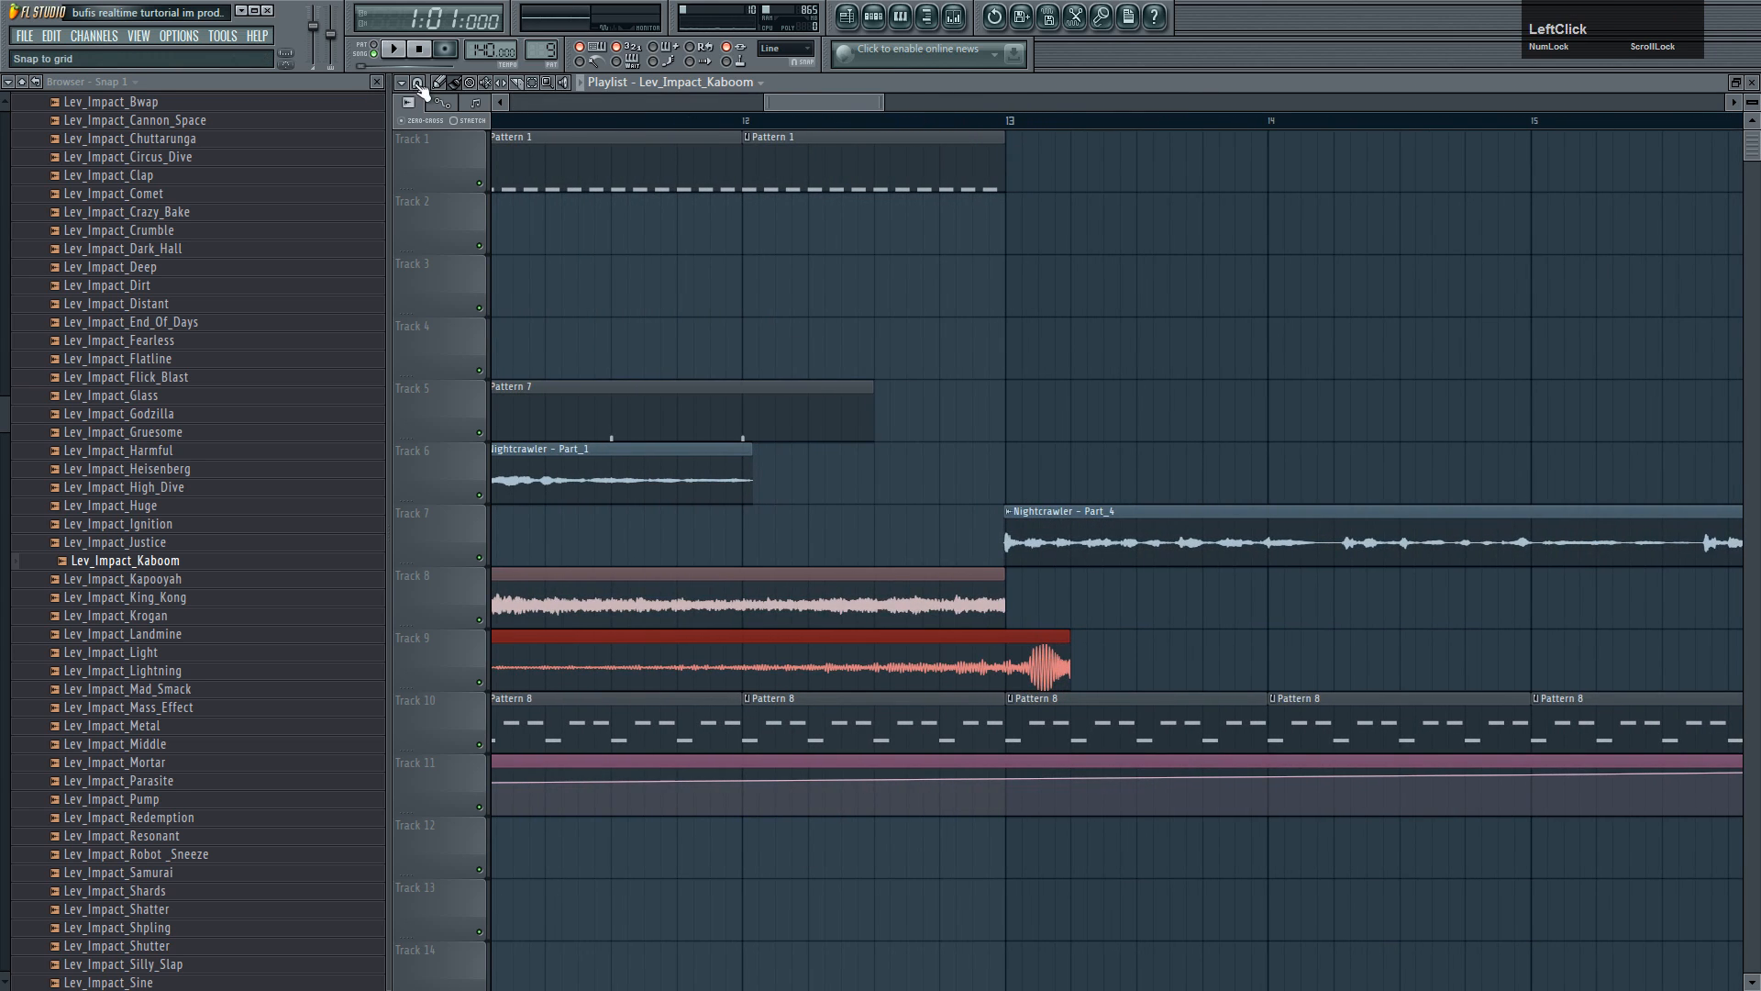
click(419, 85)
click(472, 167)
scroll(958, 647, up, 3)
mouse_move(1070, 654)
mouse_down()
mouse_move(1035, 664)
mouse_move(1054, 667)
mouse_up()
scroll(1045, 666, up, 3)
scroll(1043, 661, down, 6)
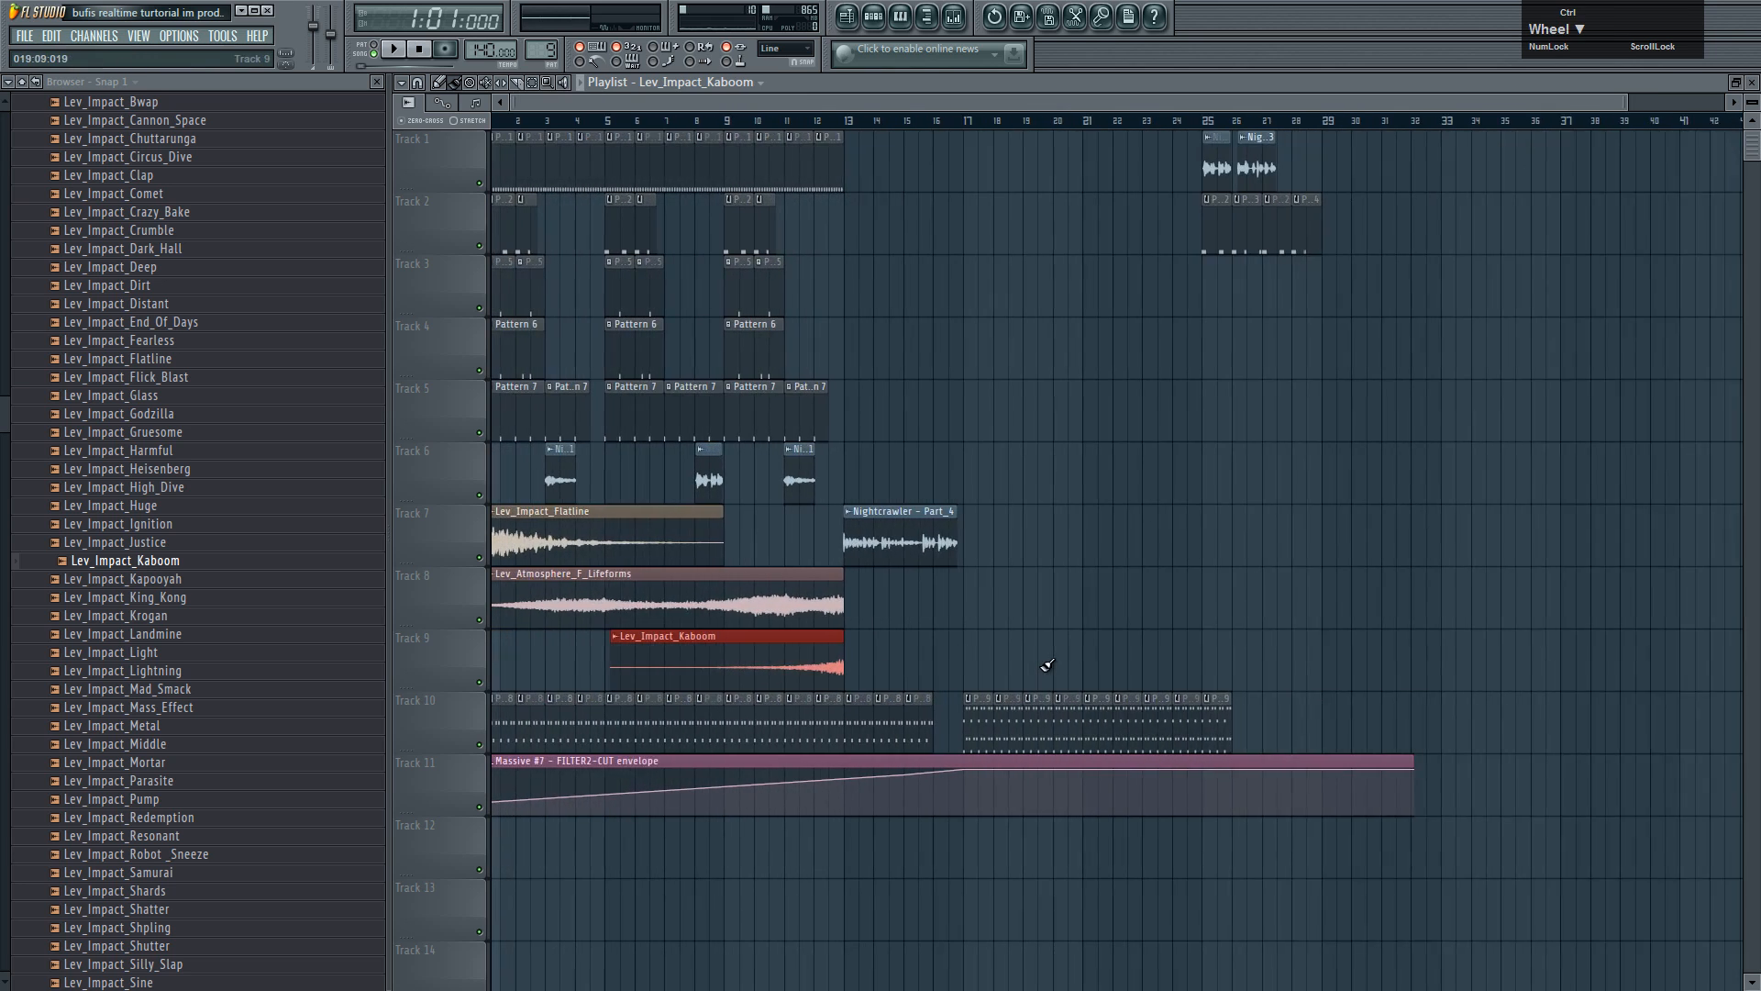
- Play the arrangement from bar 7 and change the playlist snap setting again
click(669, 123)
key(space)
click(418, 84)
click(428, 123)
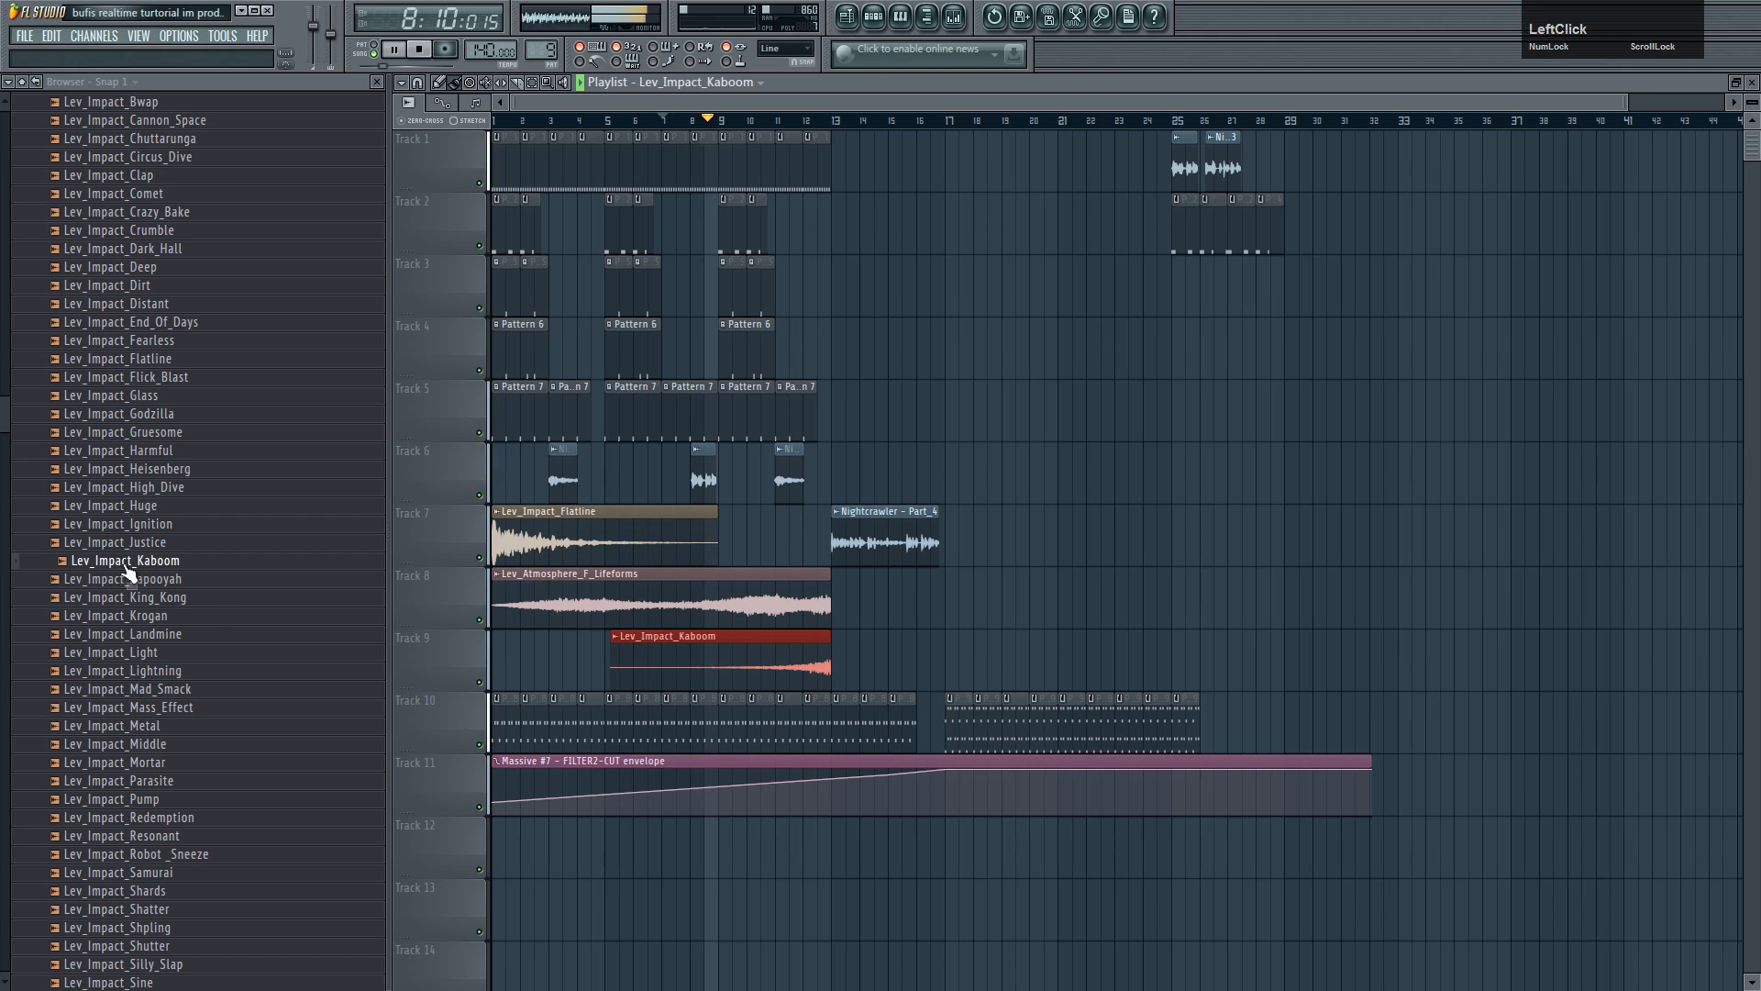
- Check the channel settings of the Lev_Atmosphere_F_Lifeforms and Lev_Impact_Kaboom clips during playback
double_click(785, 601)
scroll(1247, 147, down, 2)
click(1029, 99)
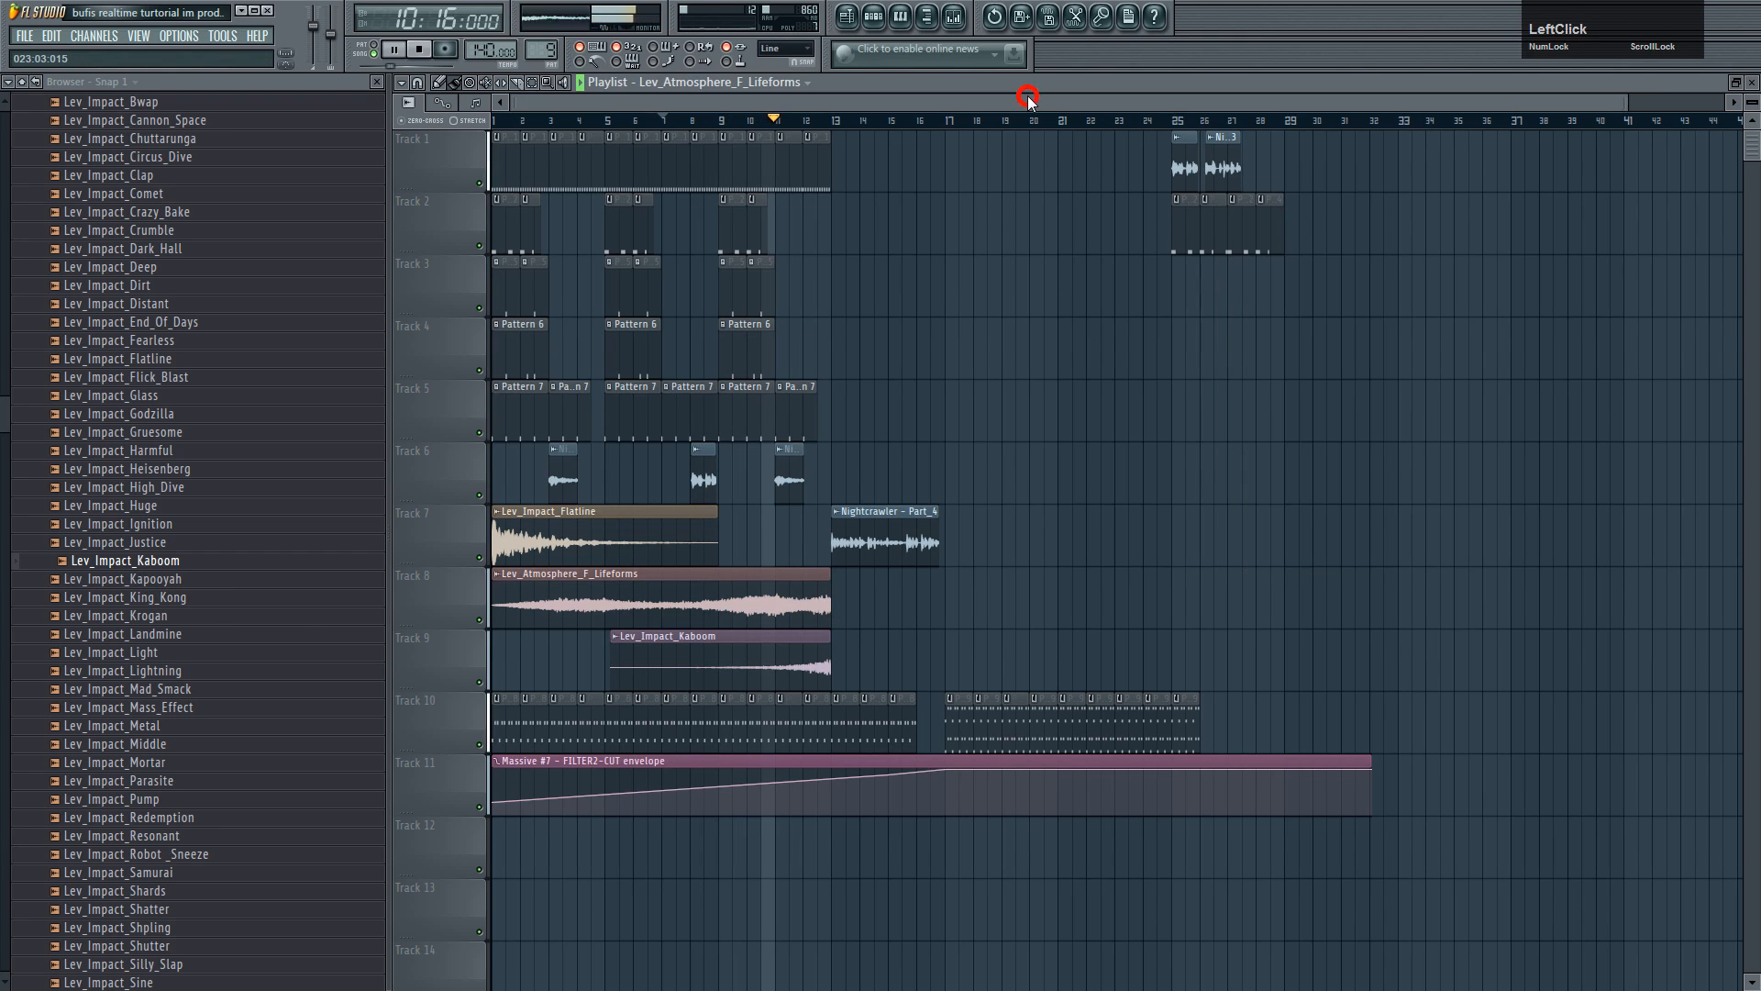
double_click(801, 670)
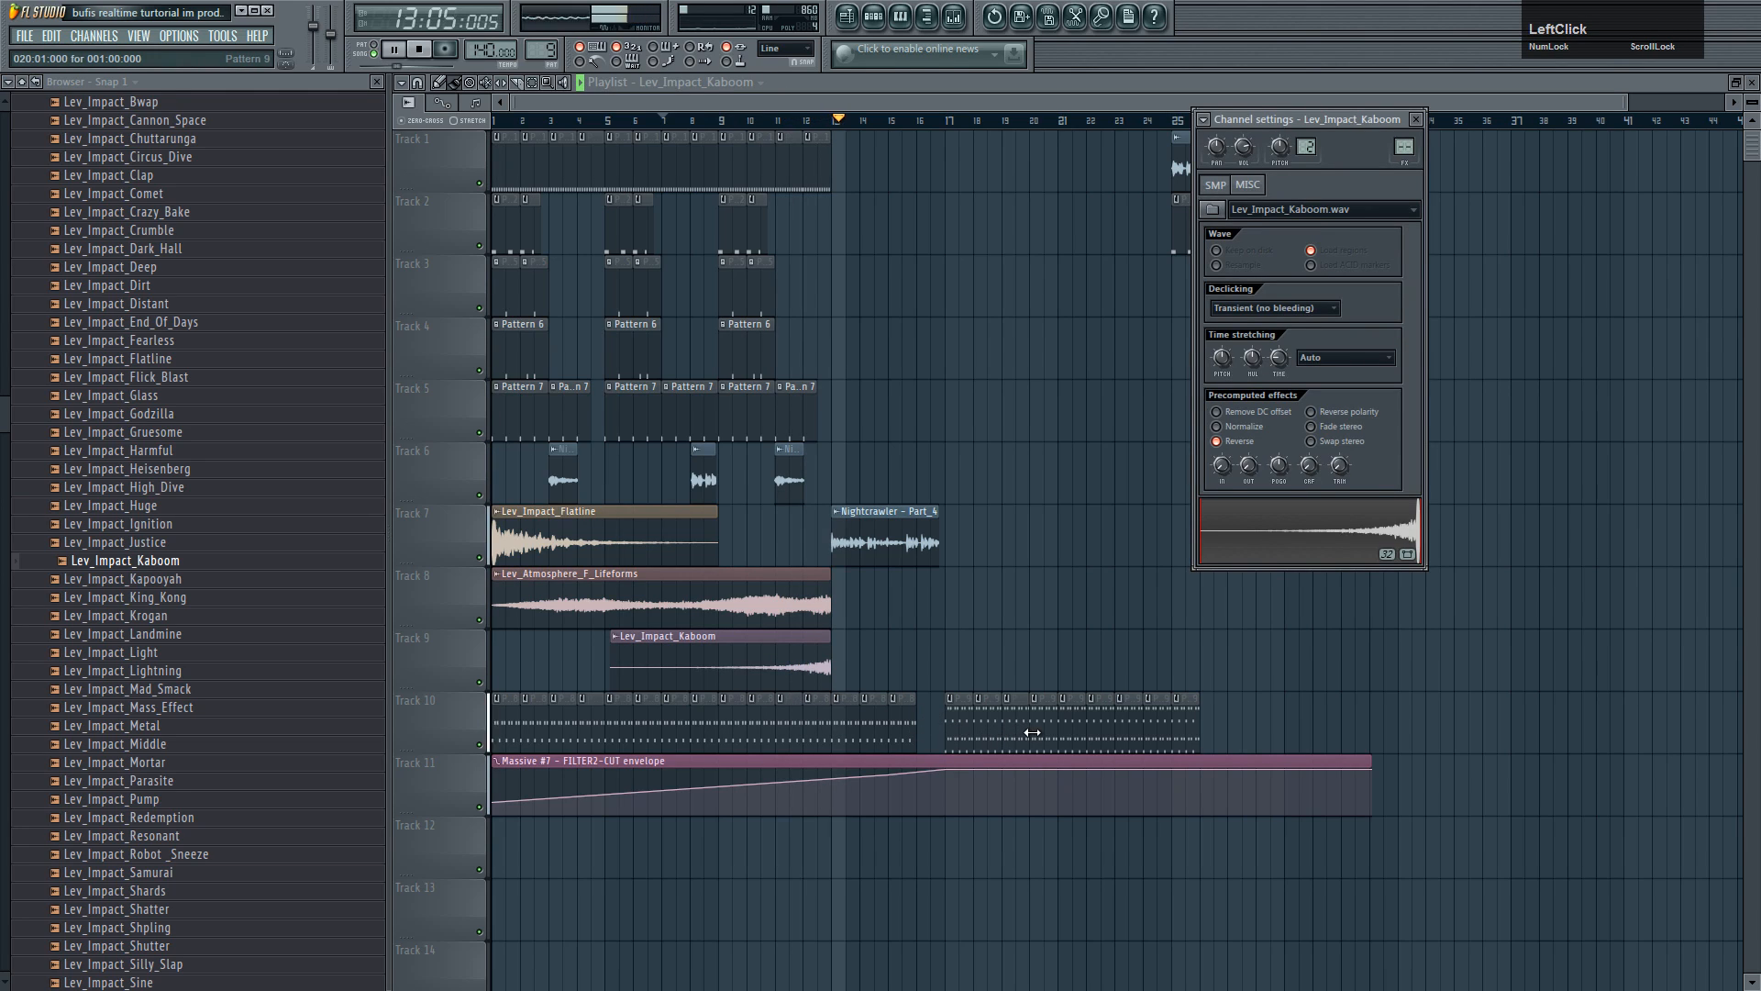
- Reshape the Massive #7 FILTER2-CUT envelope to peak at bar 13 and fall to 0% at bar 16, and trim the clip there
right_click(834, 775)
right_click(893, 779)
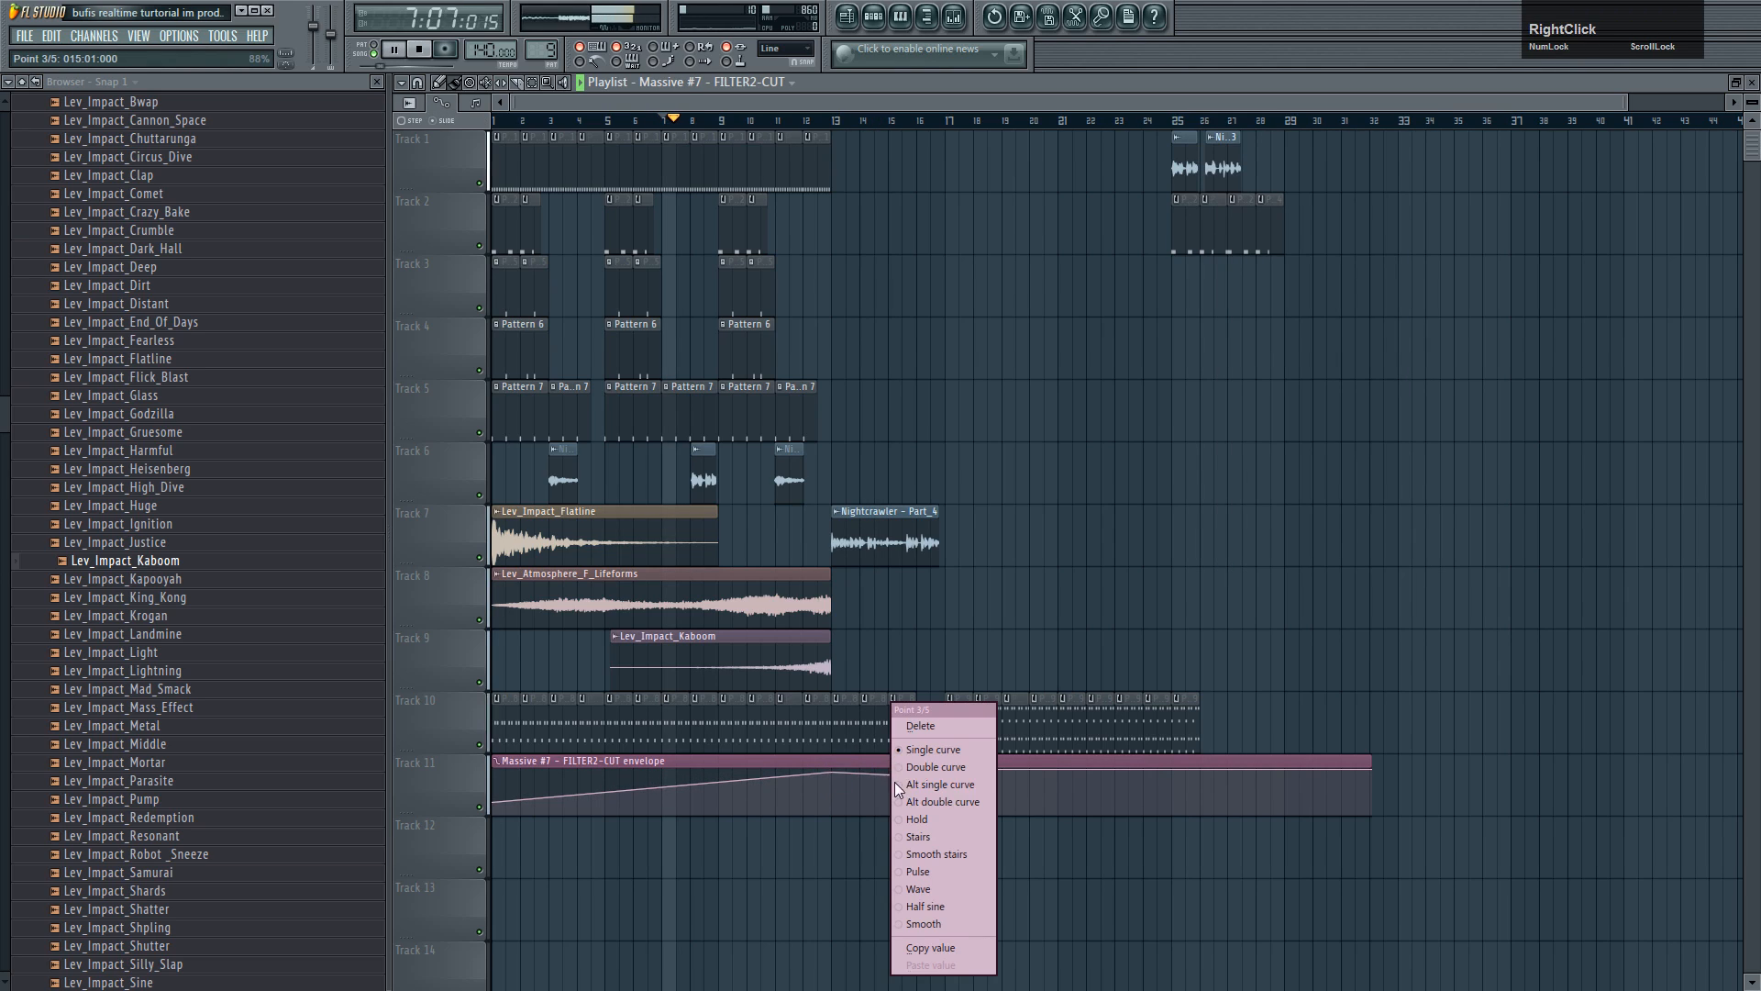
click(894, 784)
drag(892, 779, 945, 807)
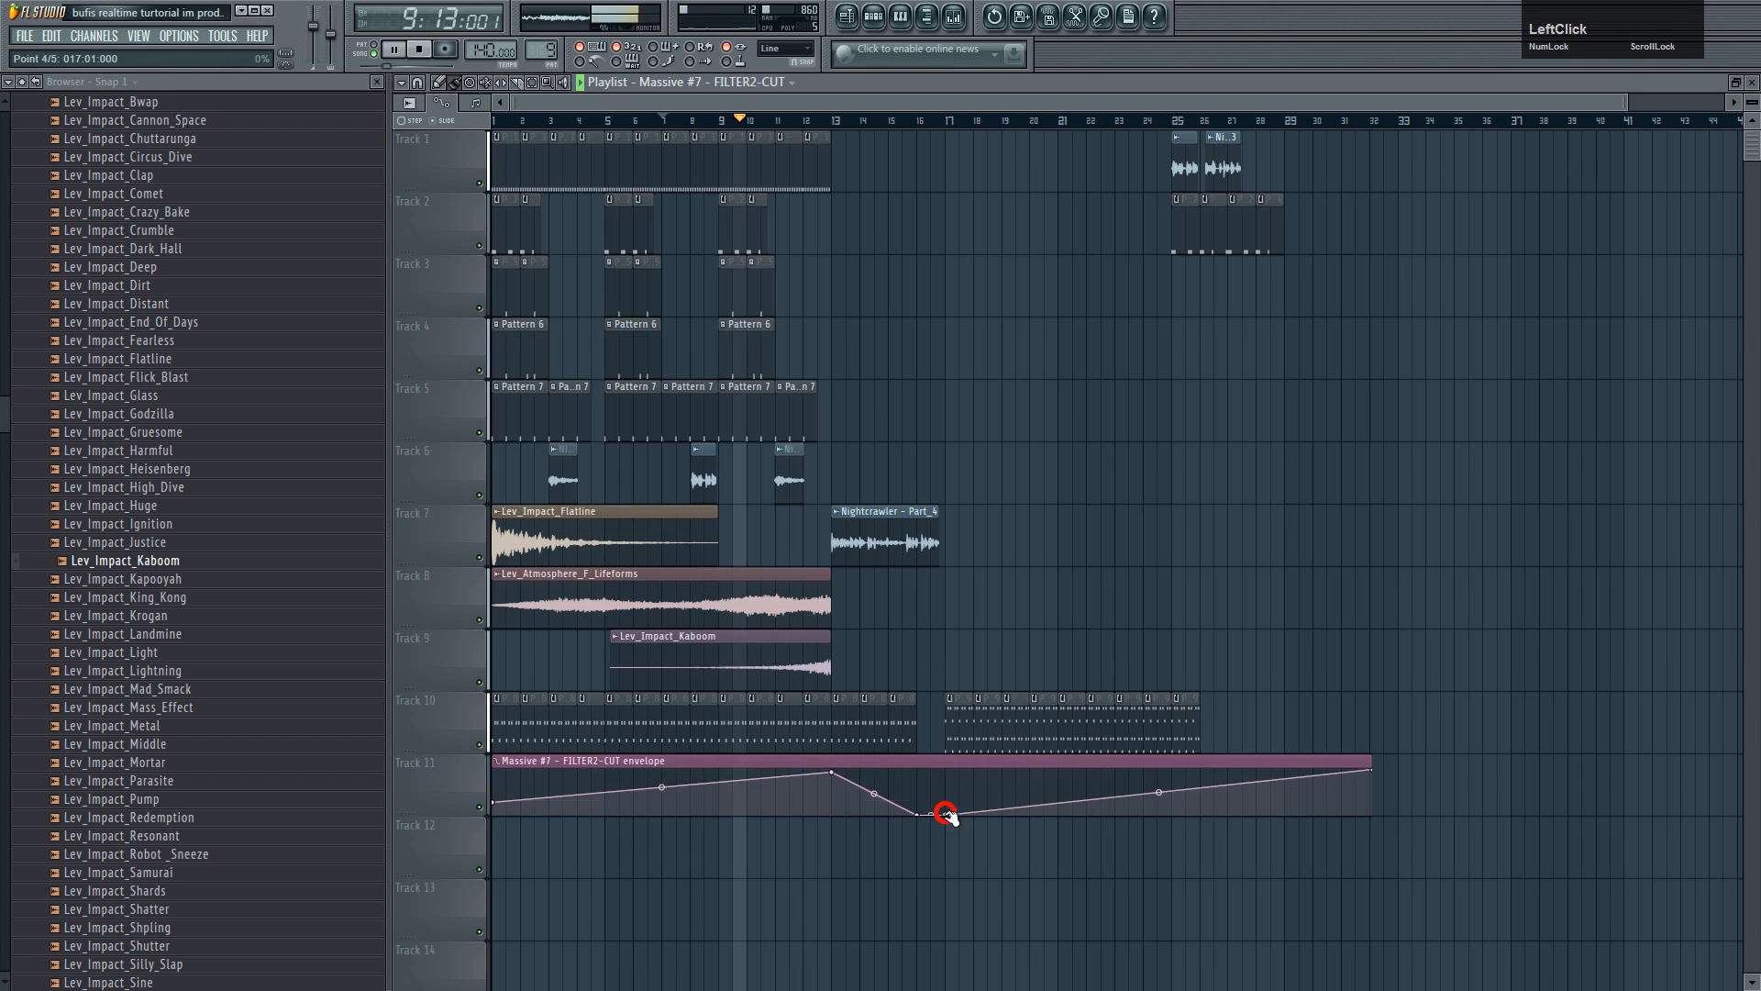
drag(1386, 760, 917, 776)
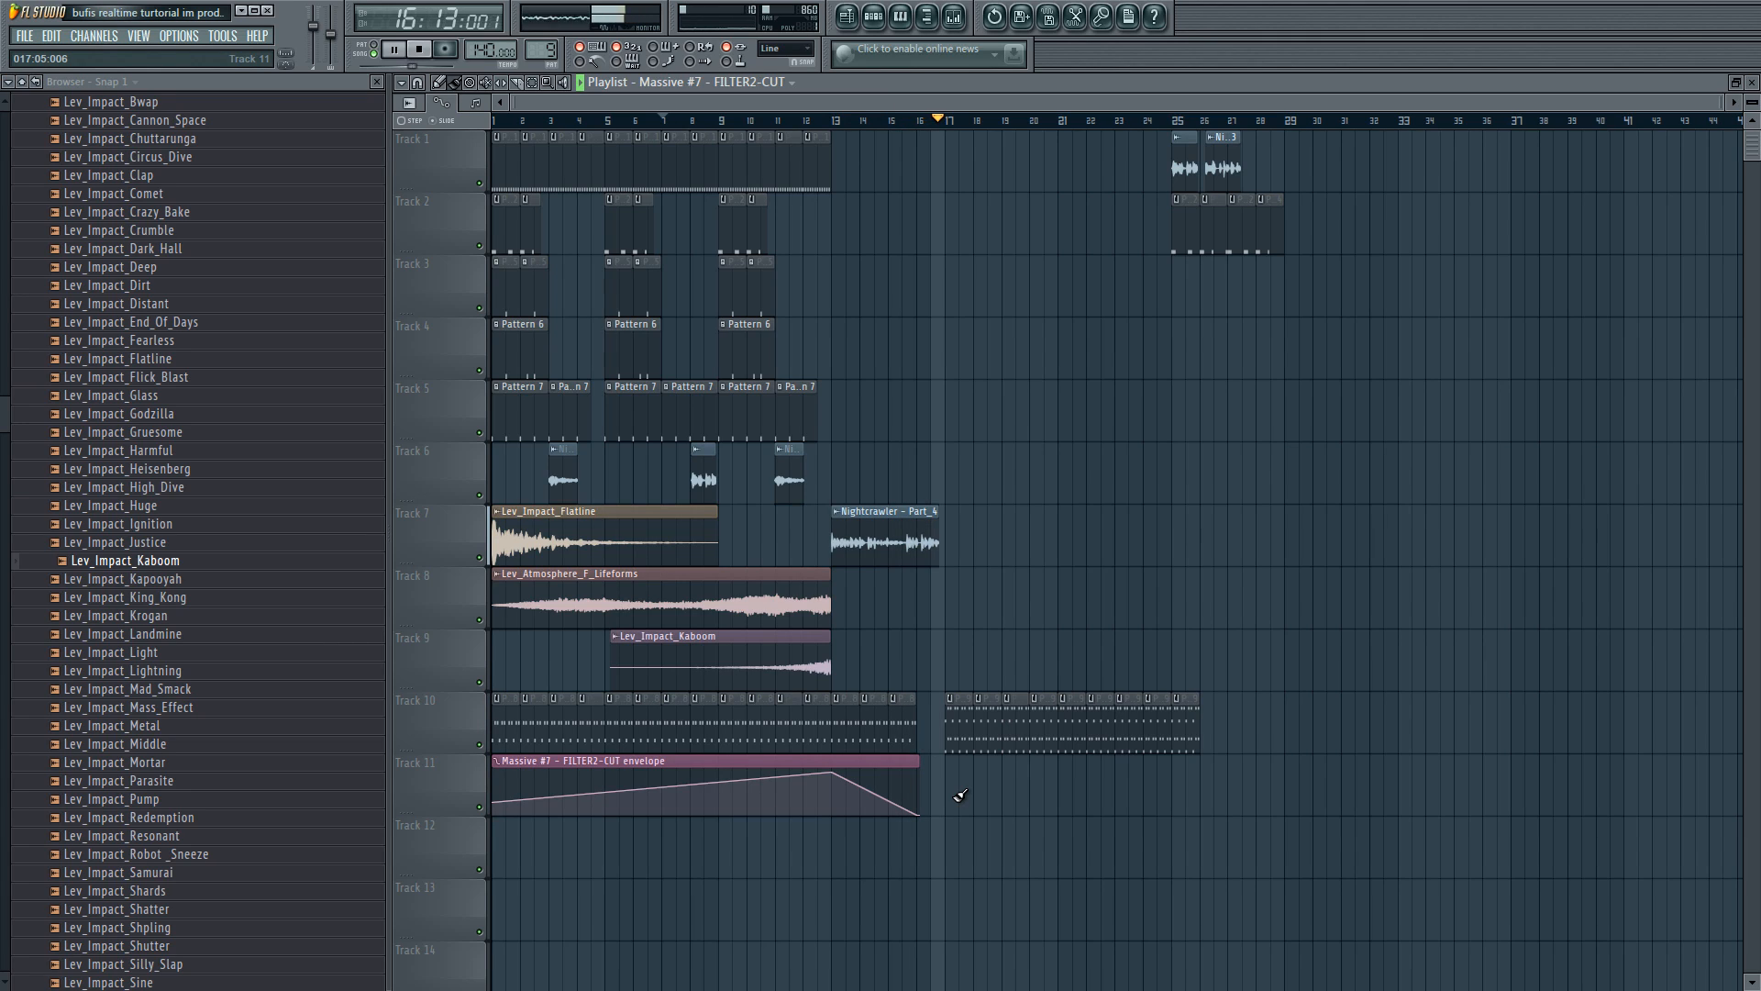
key(space)
- Move the two late Nightcrawler clips past bar 35 on track 1 and copy the drum patterns of tracks 1 to 5 to bar 17
scroll(921, 457, up, 1)
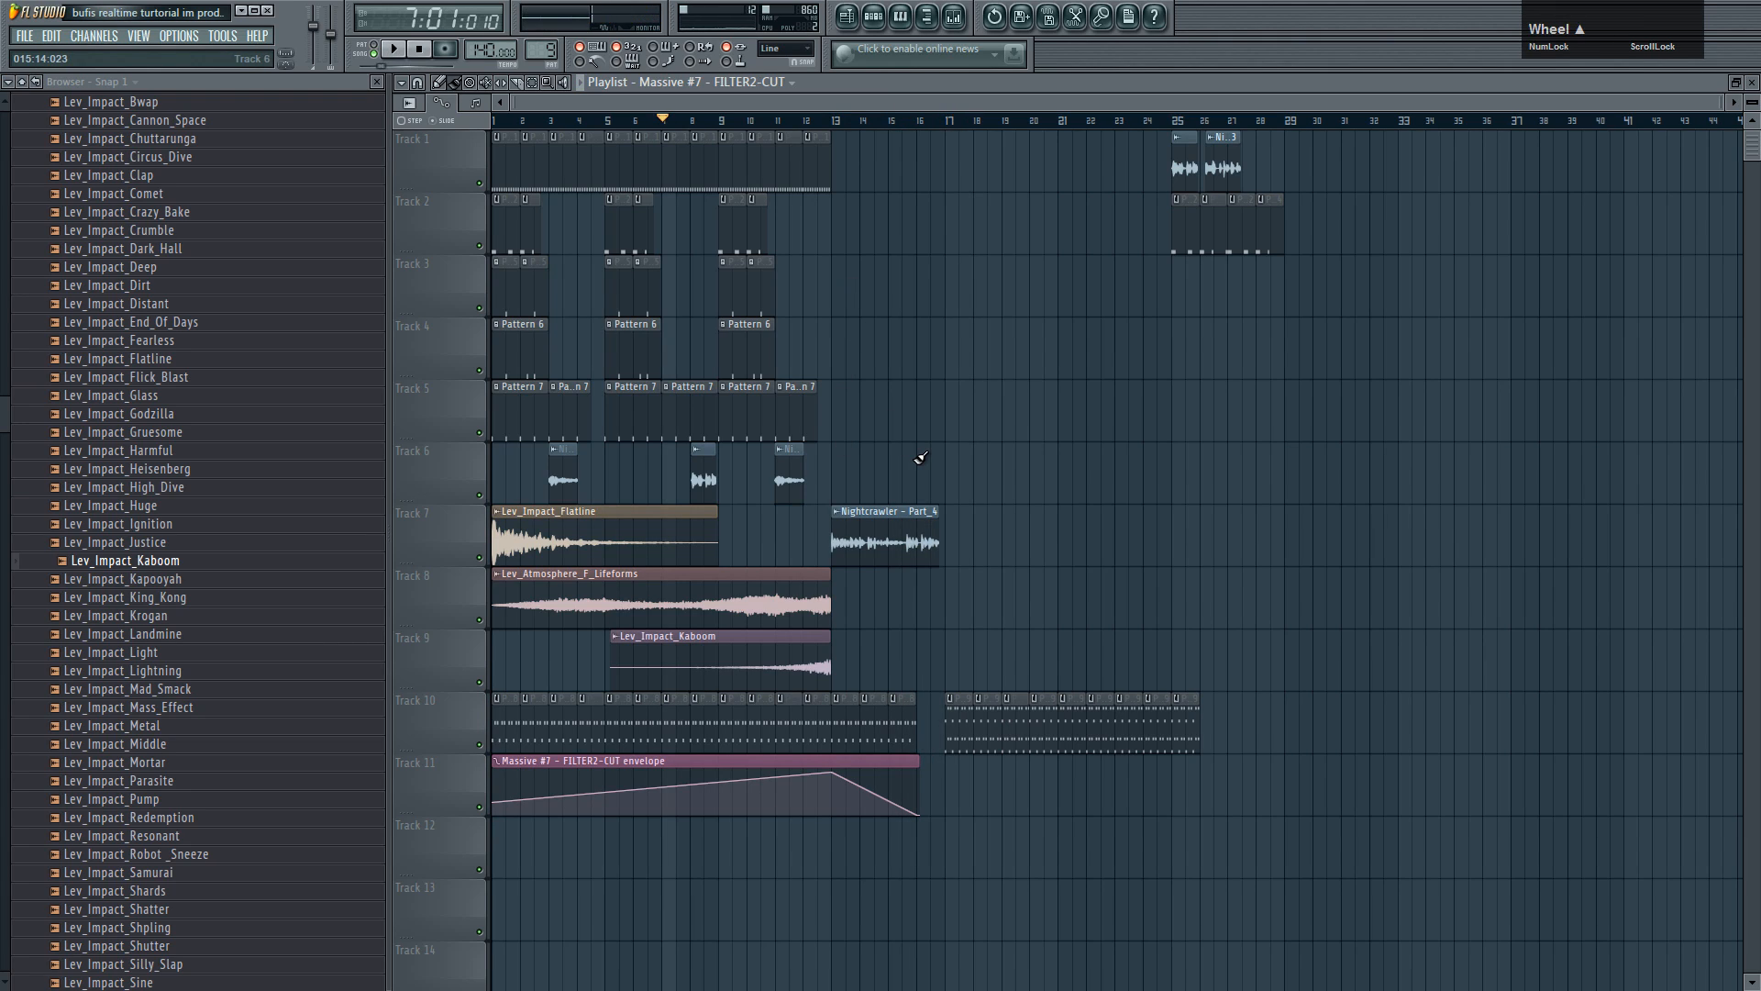
drag(903, 437, 955, 264)
drag(1114, 215, 1326, 165)
drag(1190, 230, 1490, 223)
drag(1364, 265, 954, 628)
drag(963, 529, 963, 402)
- Rearrange the Pattern 2, 3 and 4 clips on track 2 into a continuous sequence from bar 17 through bar 24
right_click(942, 235)
drag(1376, 244, 1014, 228)
right_click(1596, 236)
drag(1113, 257, 1065, 224)
- Fill the gaps in the Pattern 5 and Pattern 6 rows through bar 28, and close the Pattern 7 gap before bar 21
drag(903, 258, 1249, 356)
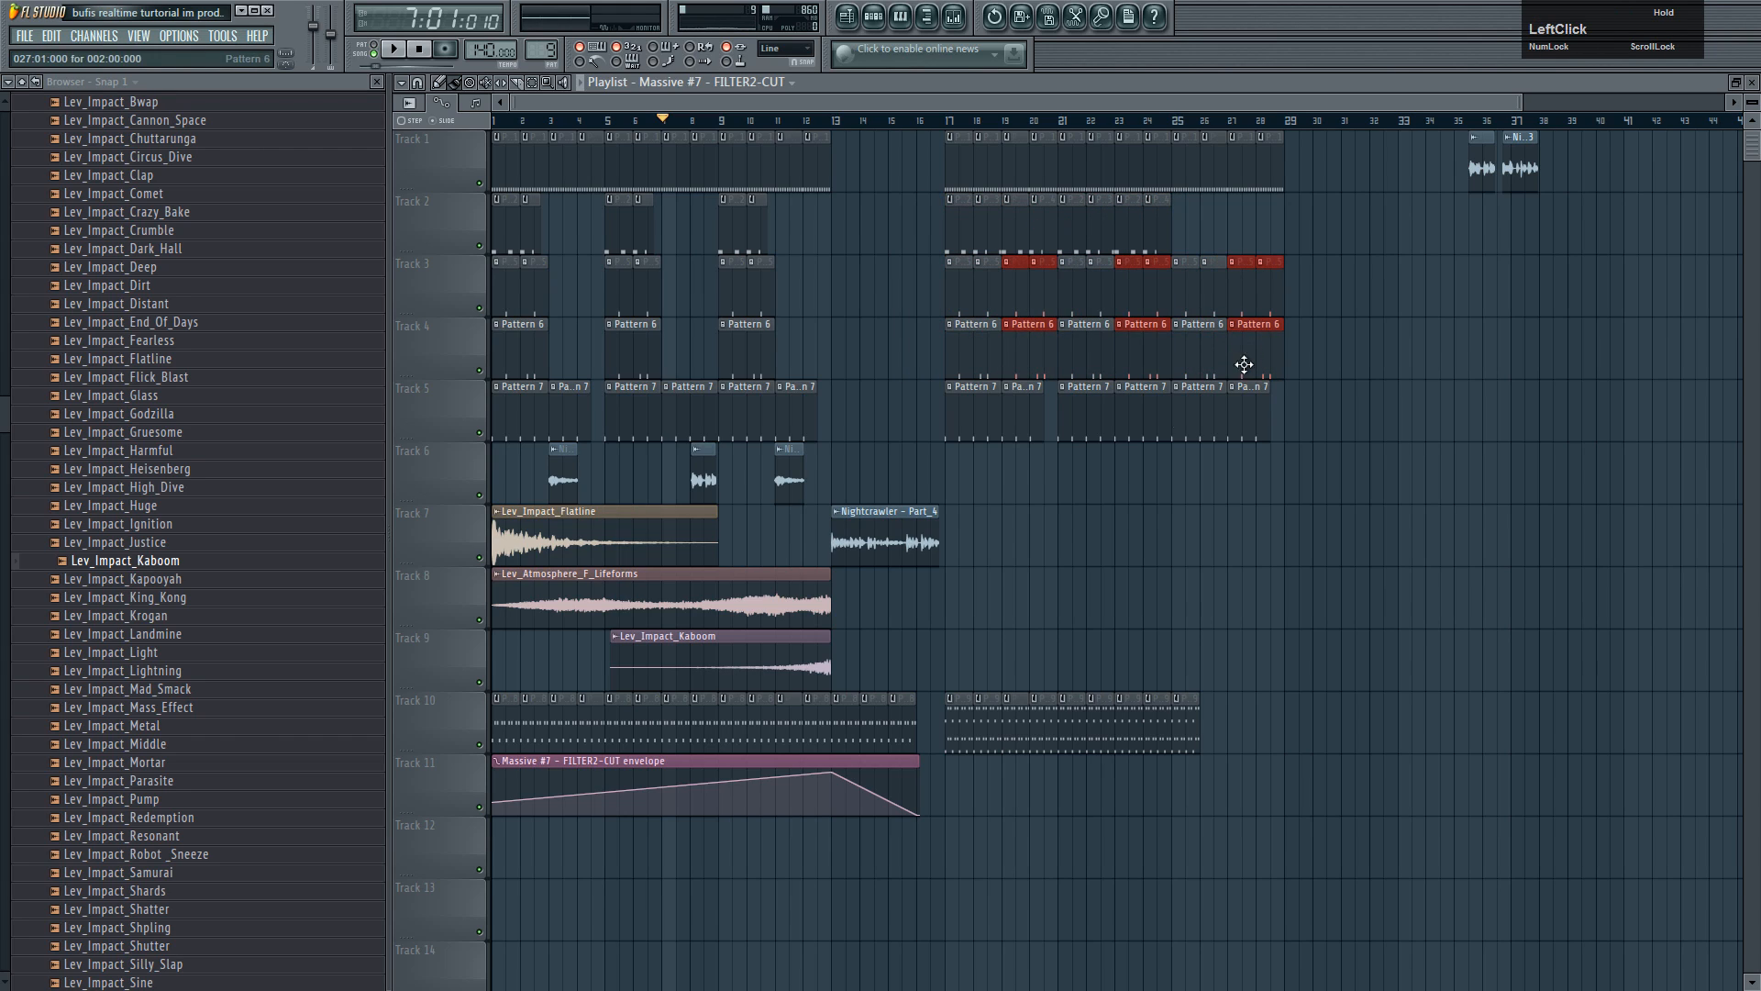
right_click(1015, 415)
drag(980, 415, 1028, 417)
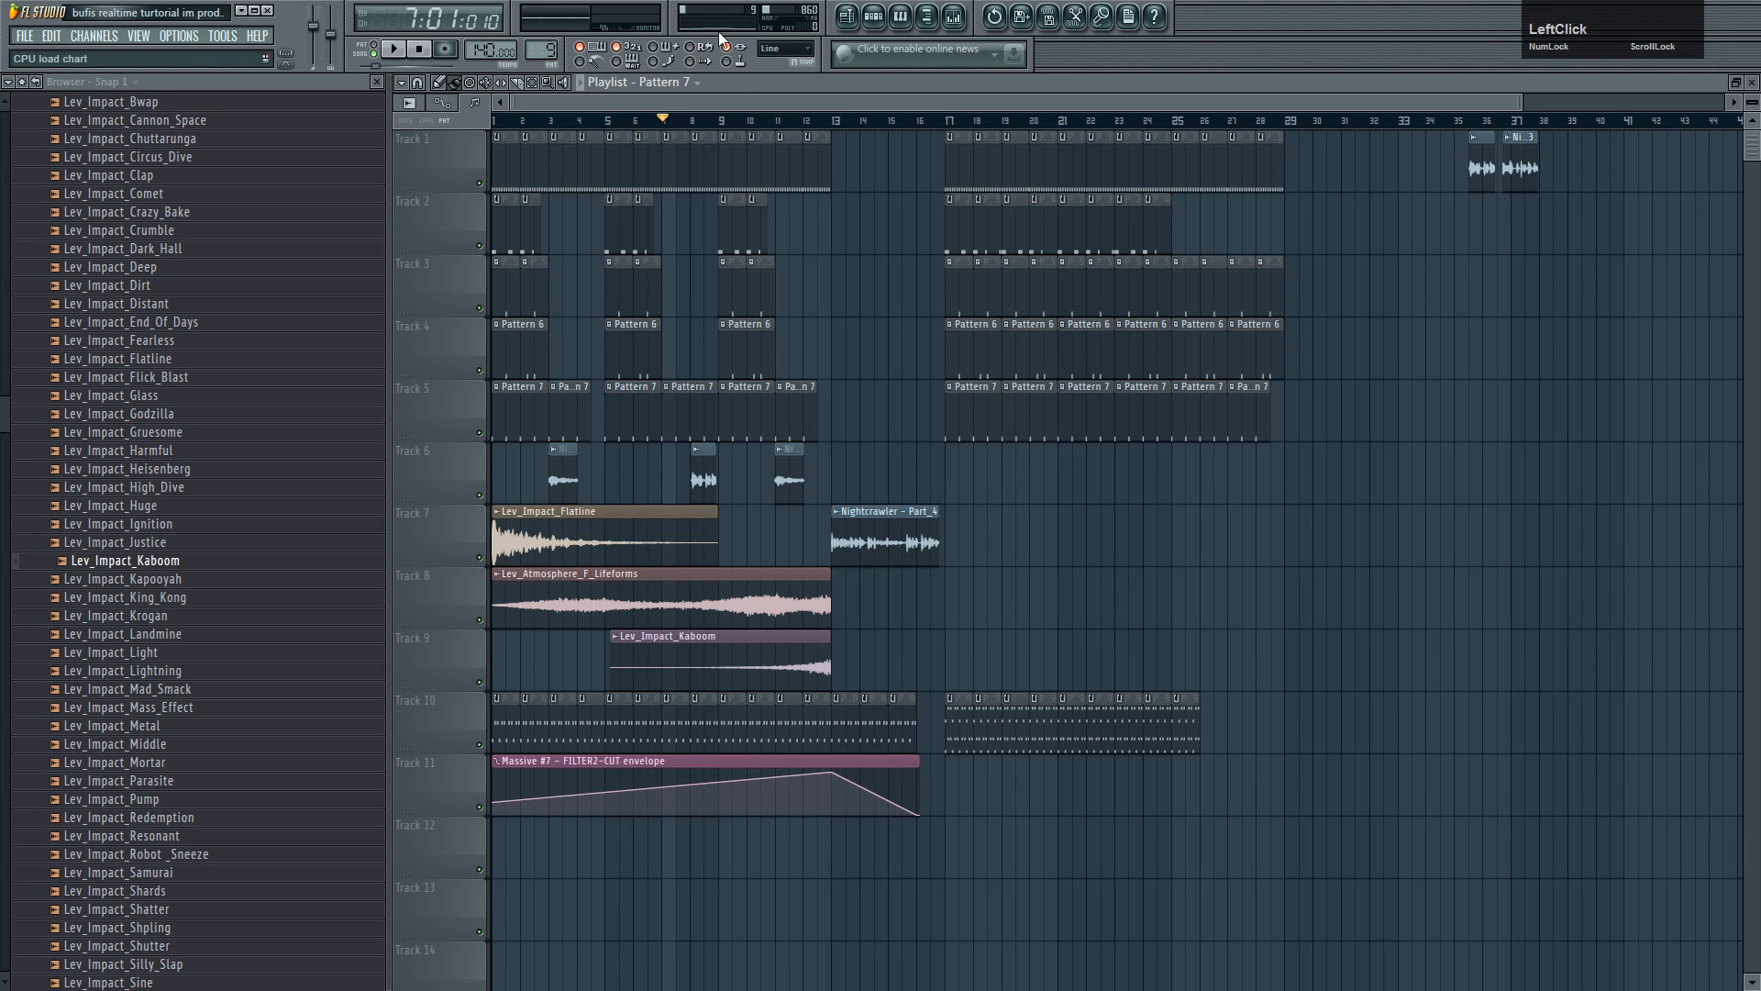
- Play the arrangement from the start and hide the browser to widen the playlist
click(421, 50)
key(space)
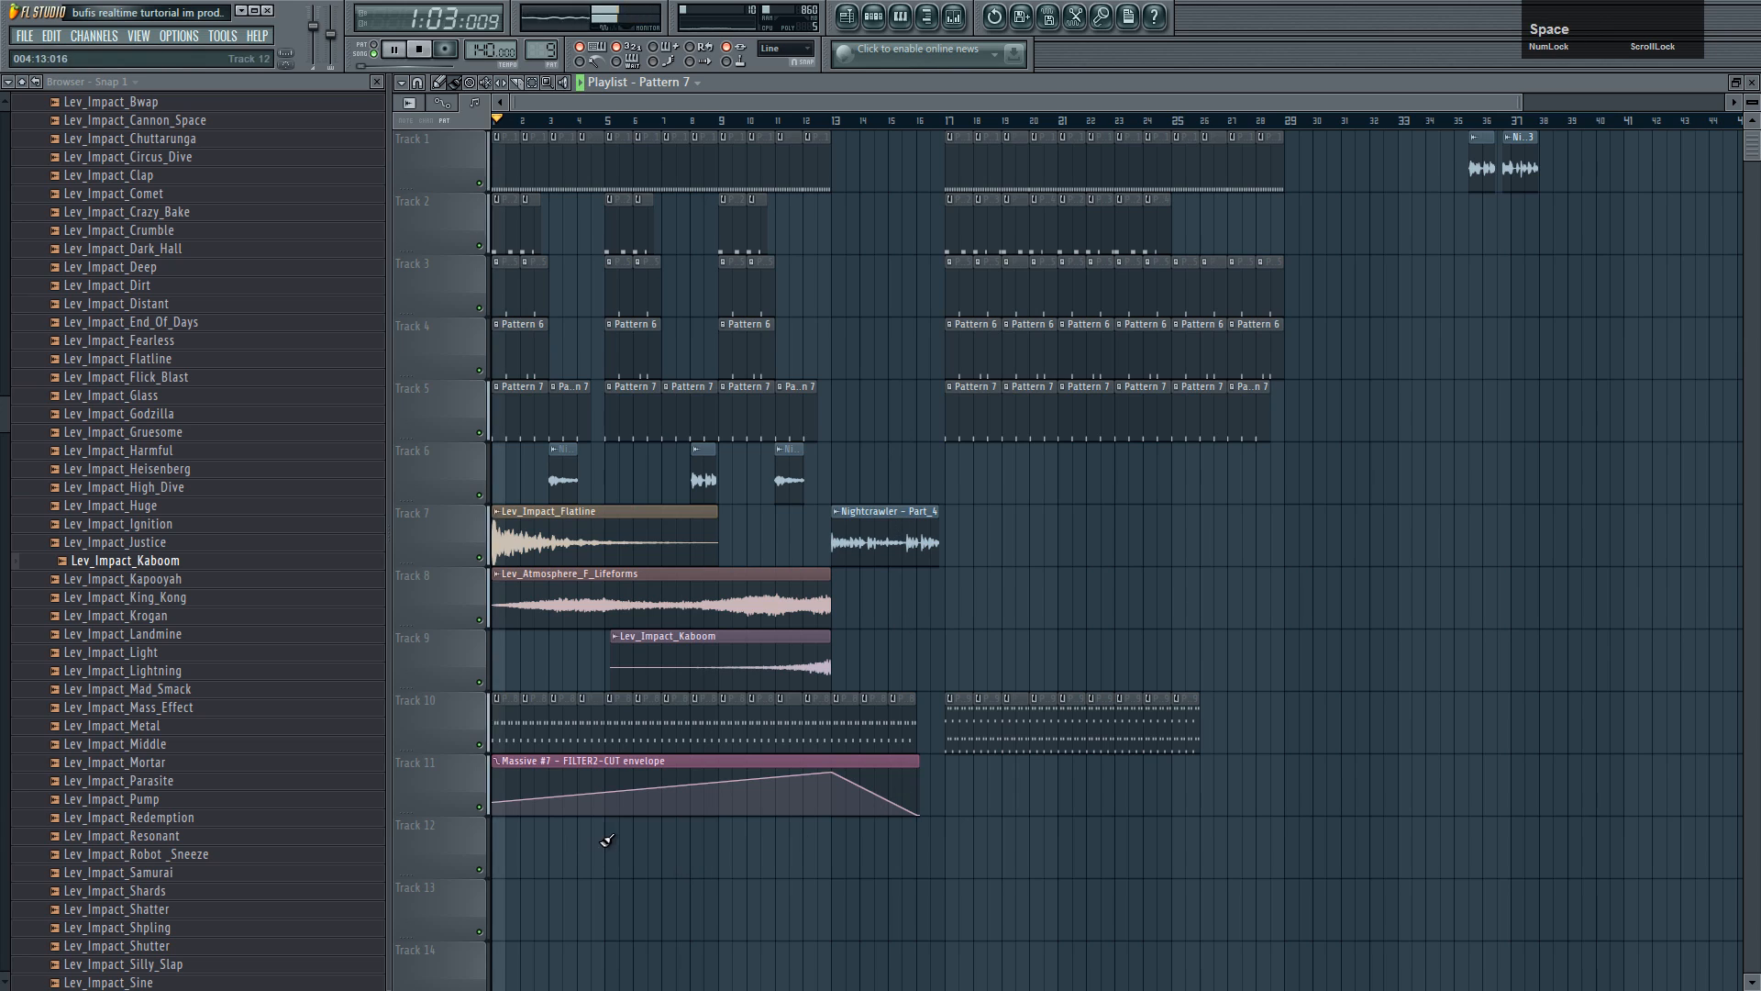
click(376, 82)
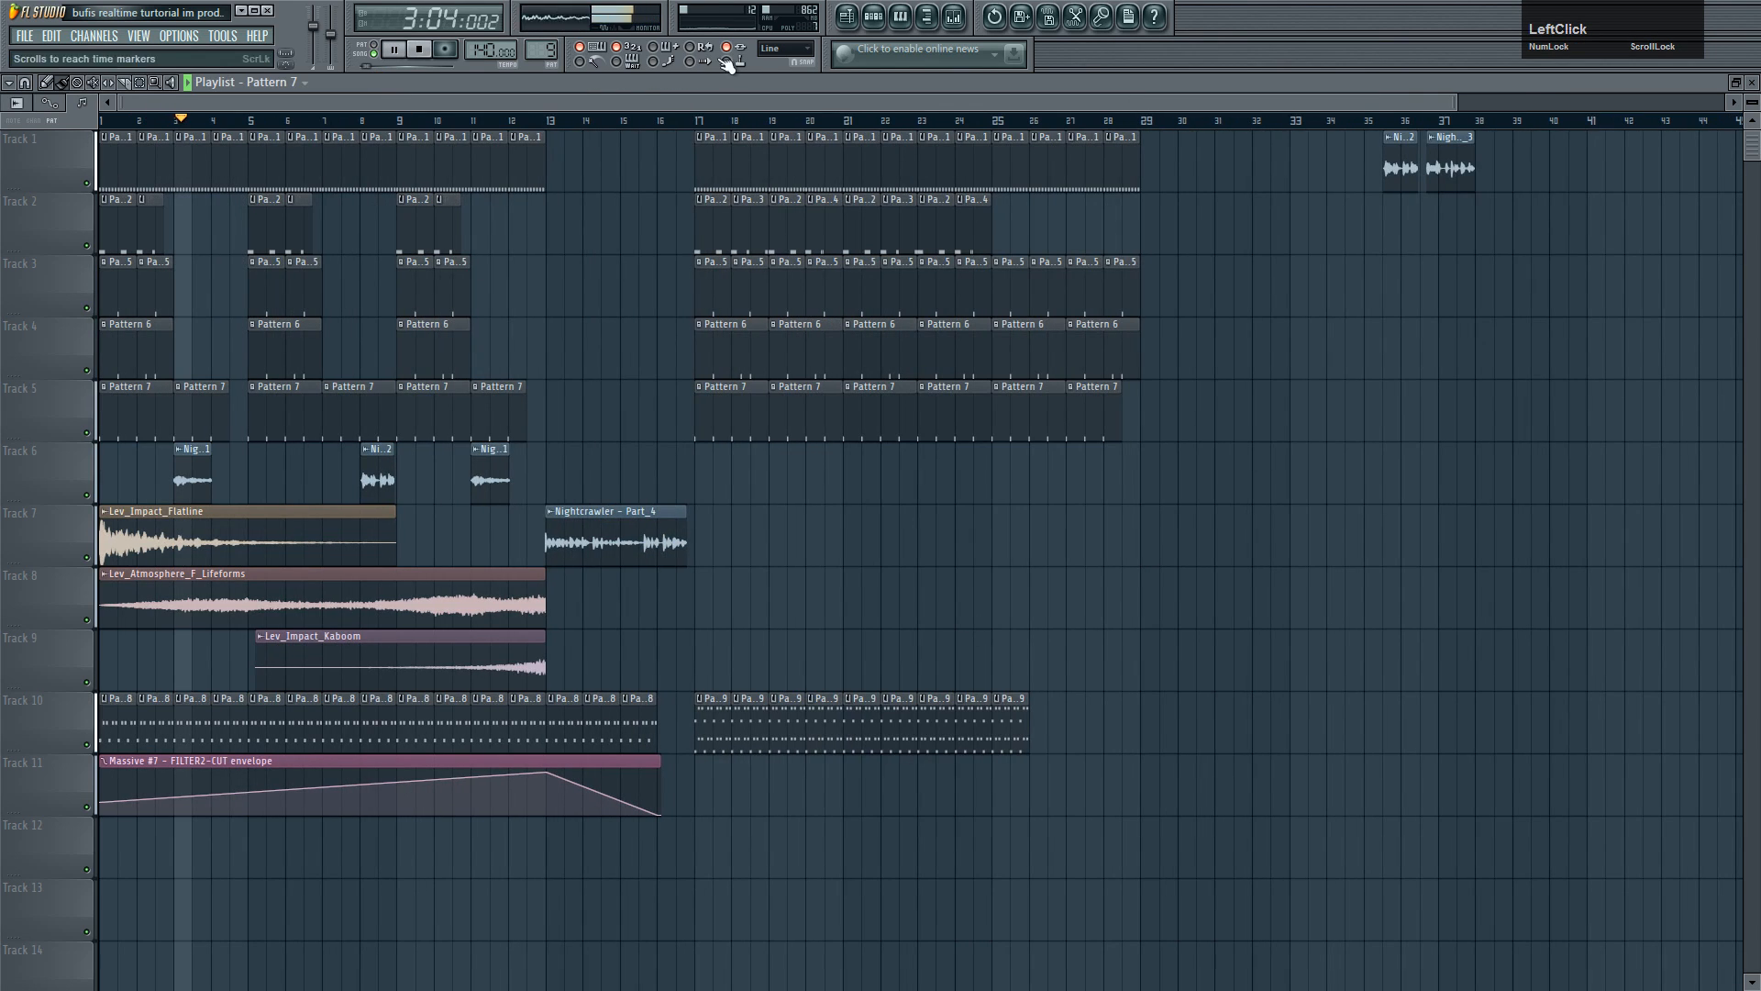
- Open the SN Sd Girls Vinyl GB channel from Pattern 5, stop playback, and bring up Fruity Parametric EQ 2 on its mixer insert
click(872, 22)
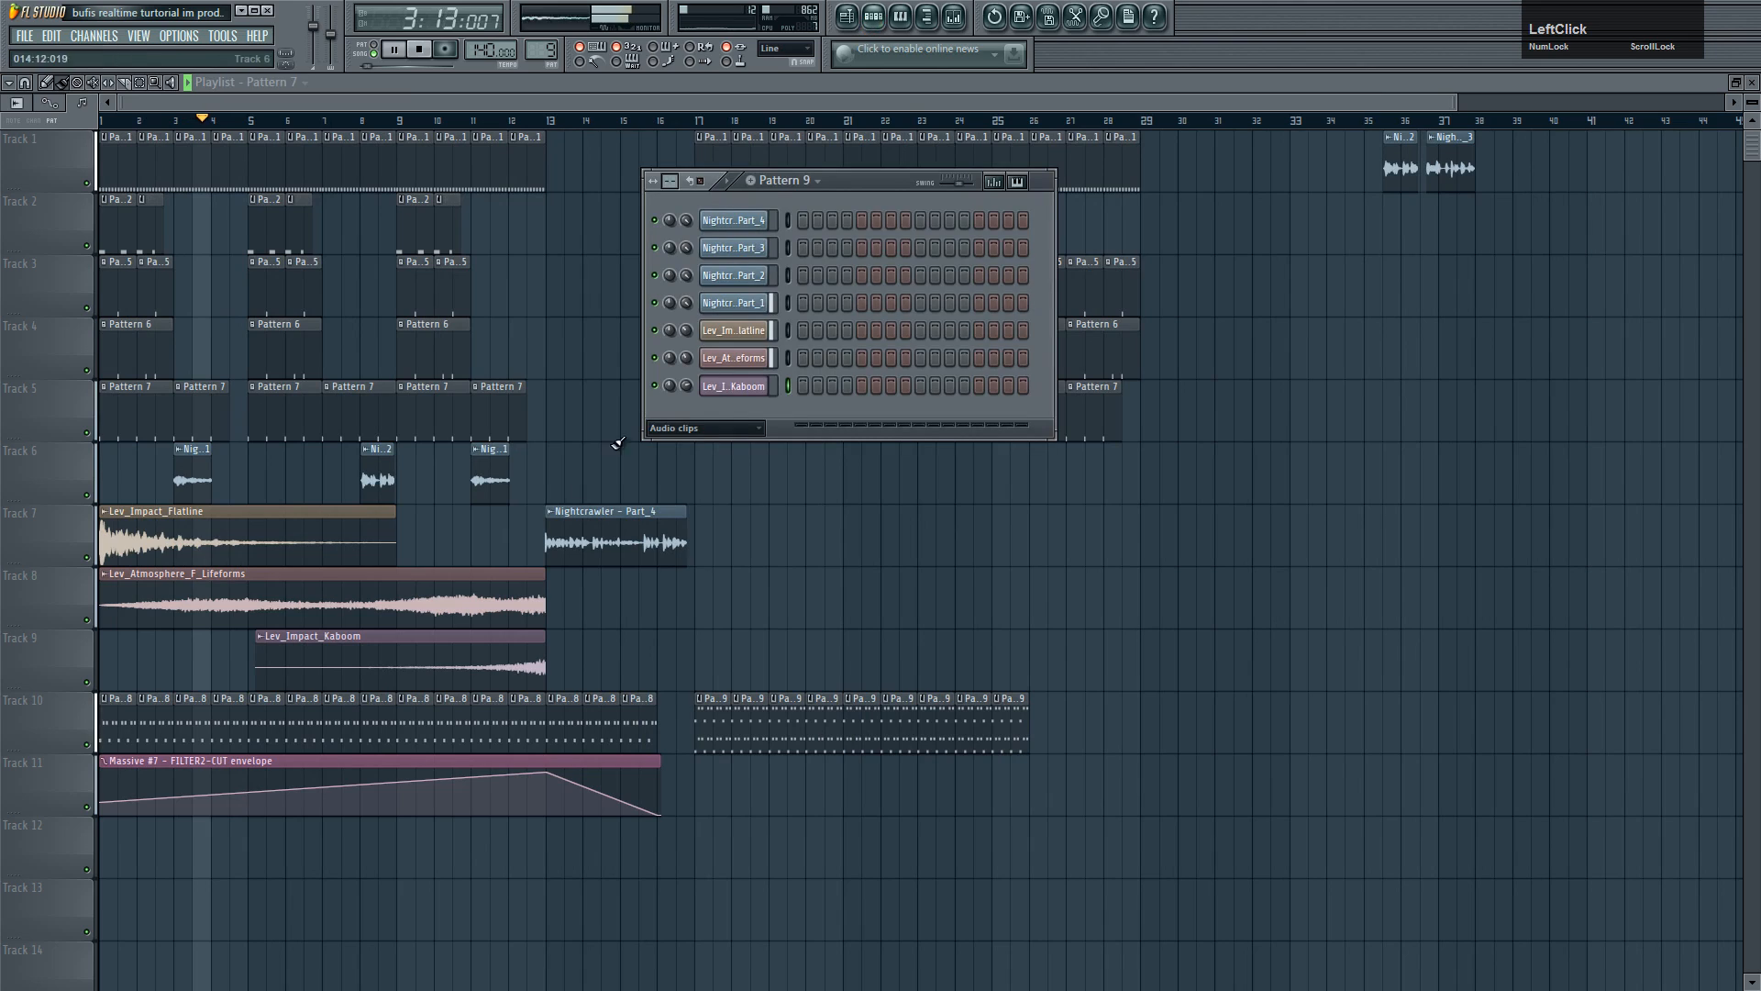
click(429, 110)
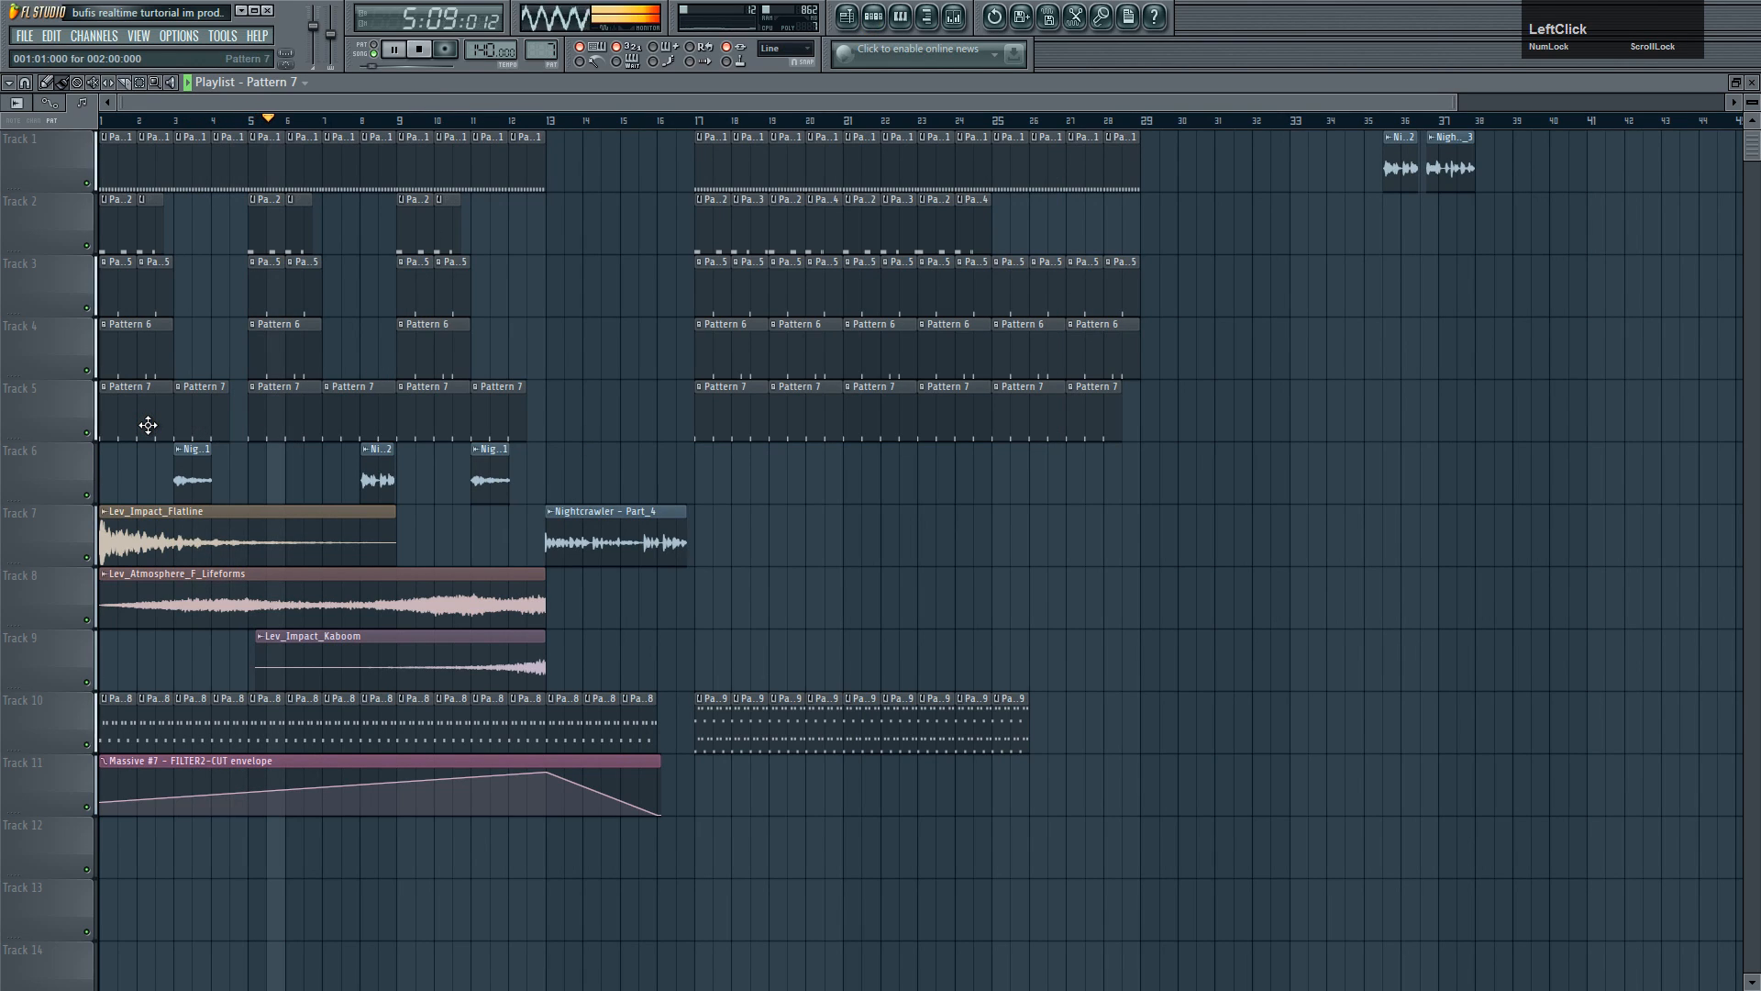
double_click(138, 299)
click(737, 607)
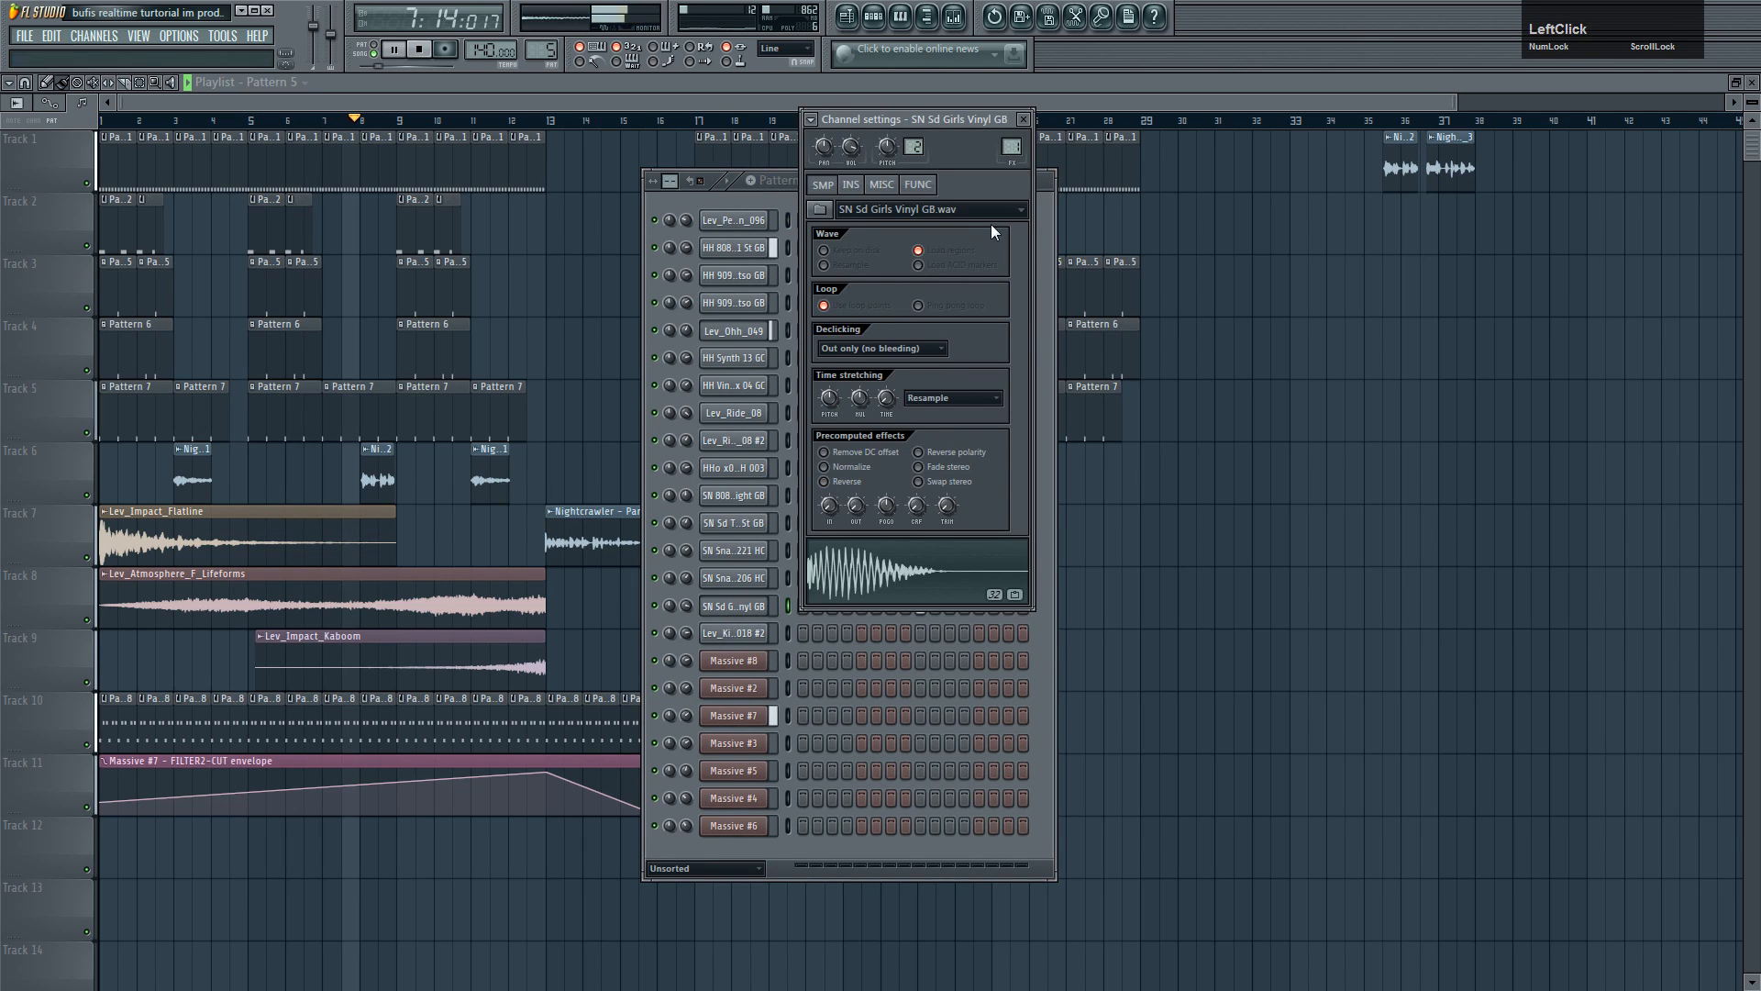
key(space)
key(F9)
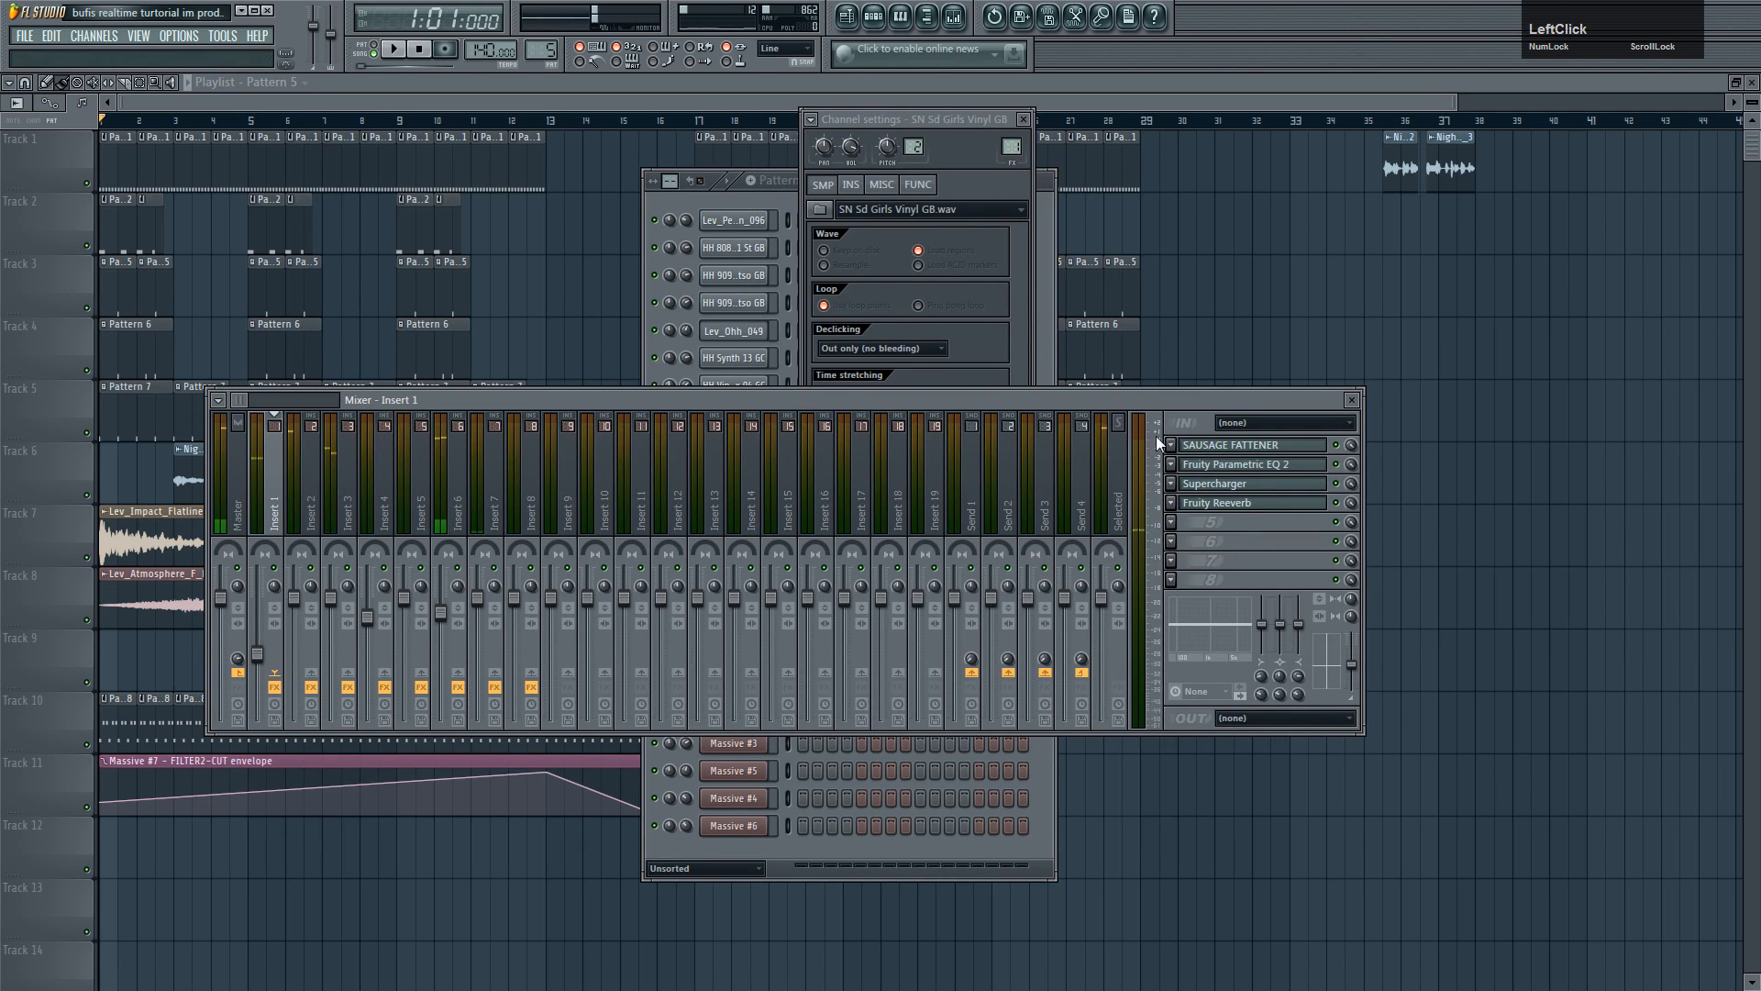
click(1234, 465)
- Shift the high-pass band of Insert 1's Parametric EQ 2 up slightly past 156 Hz and audition the snare
drag(191, 397, 192, 392)
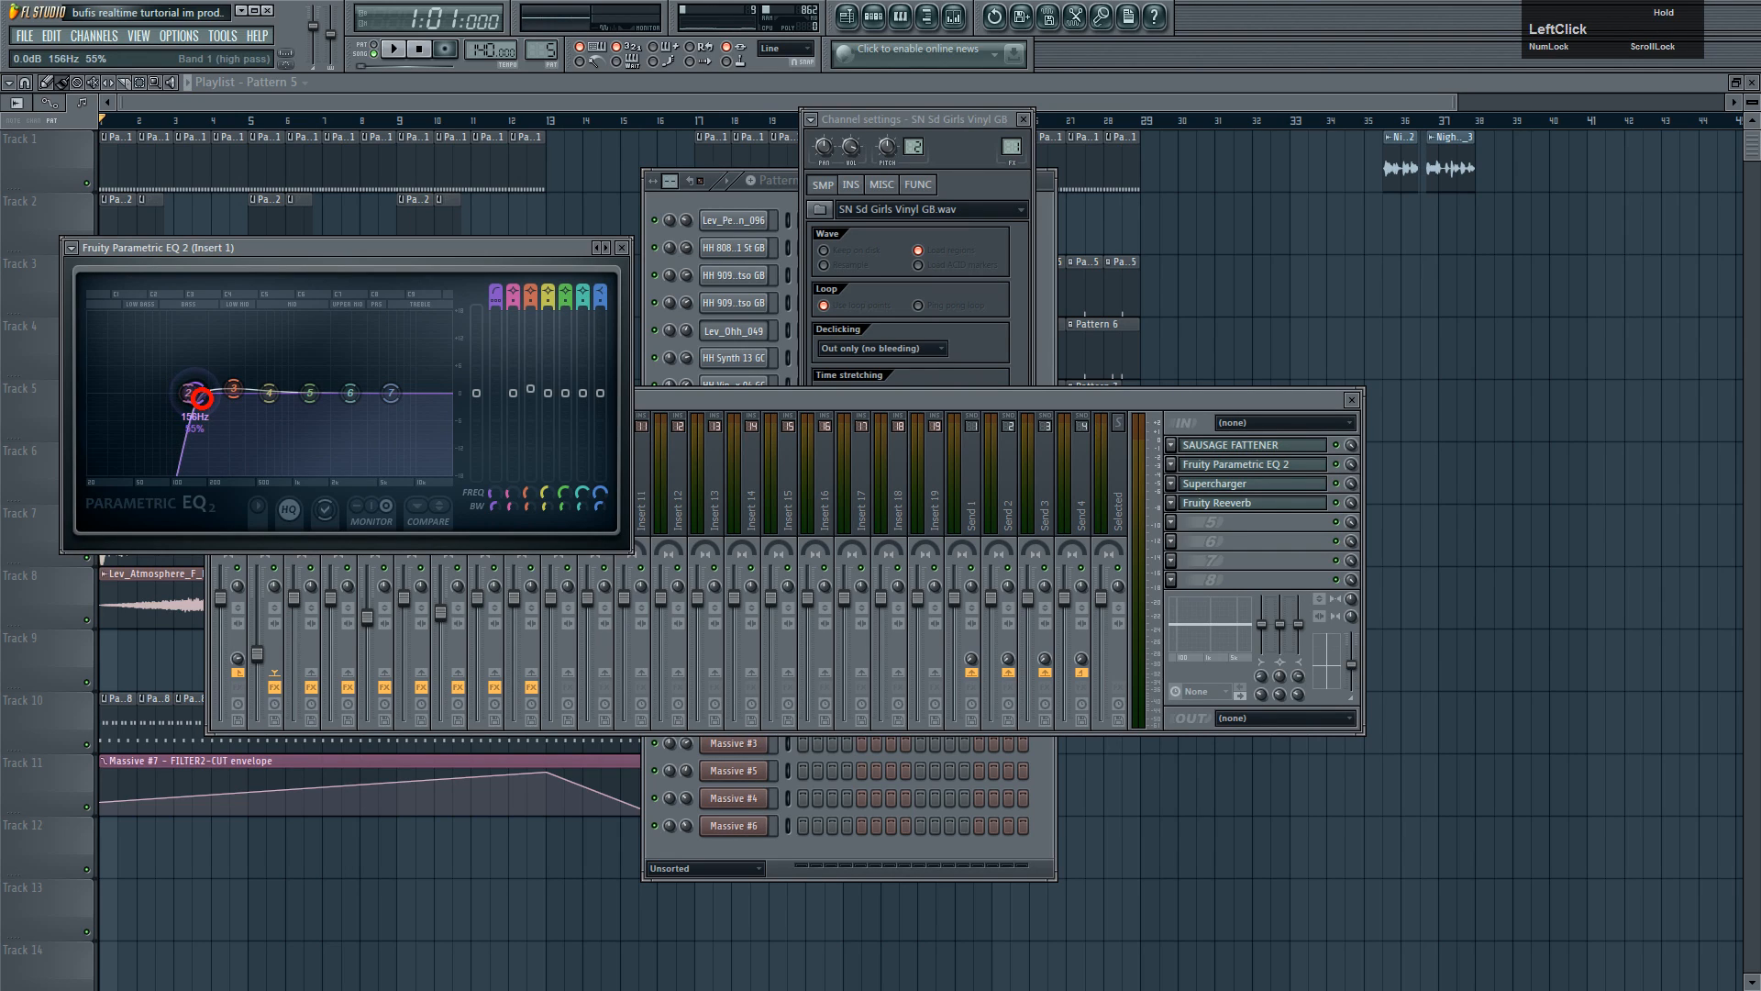
click(789, 323)
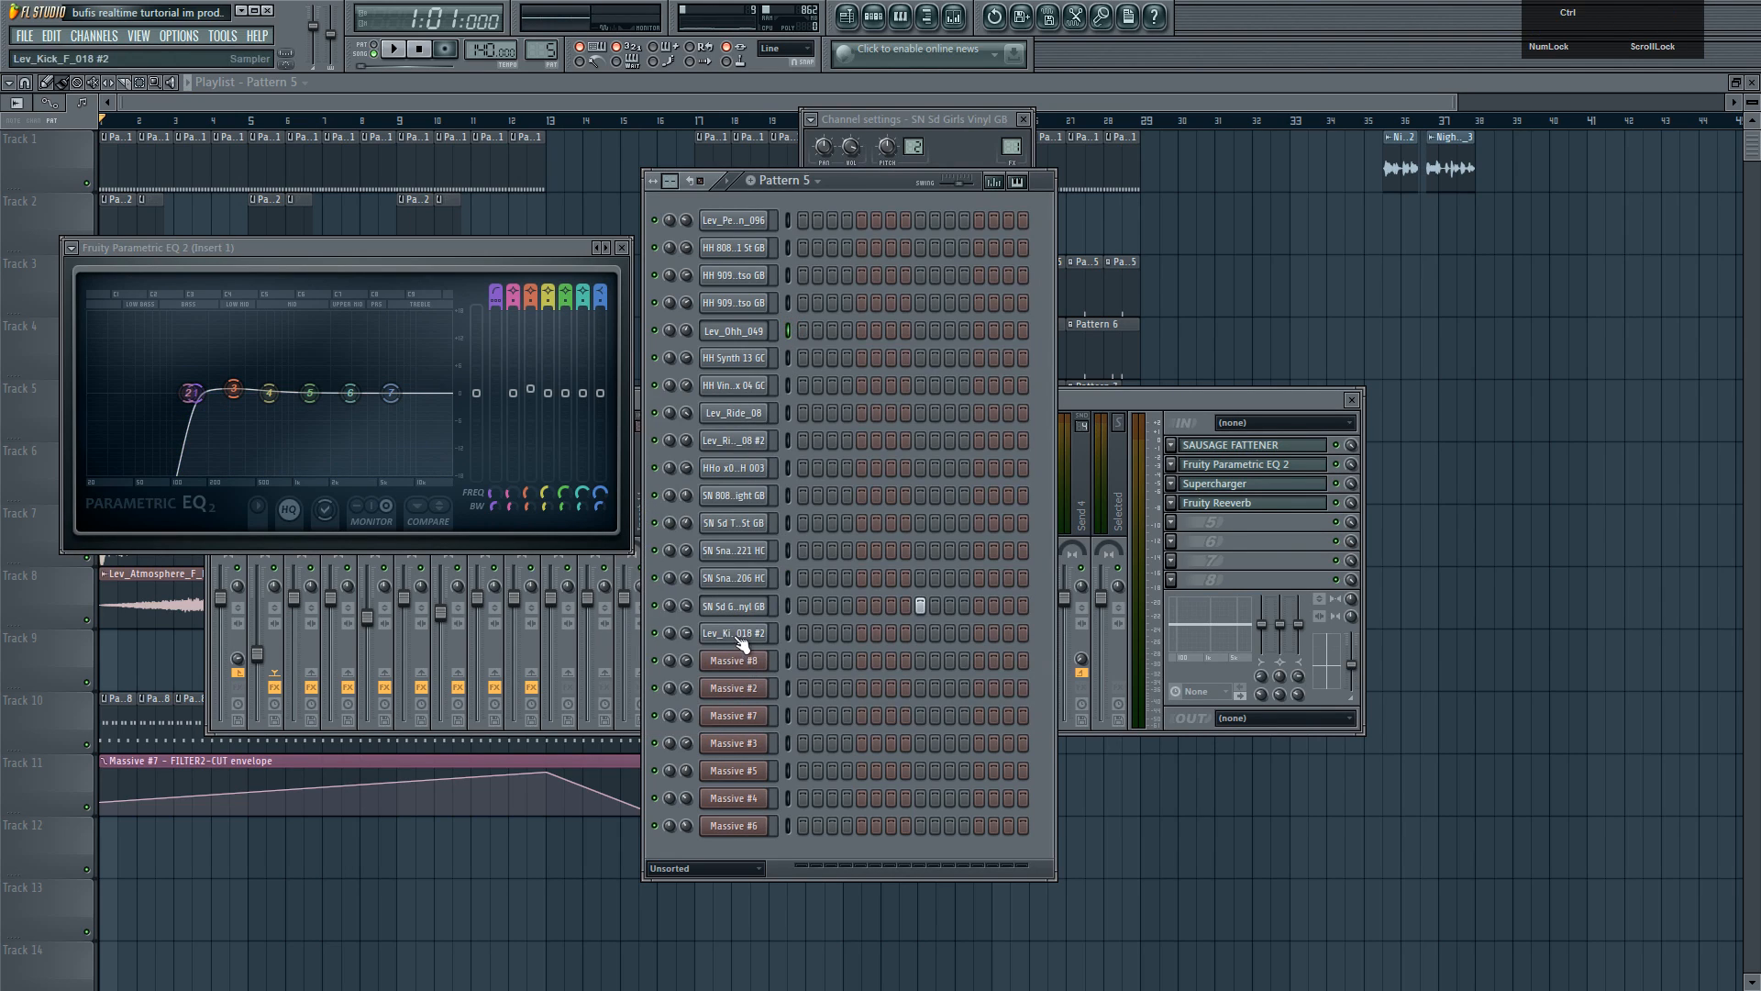
drag(195, 395, 201, 395)
click(763, 607)
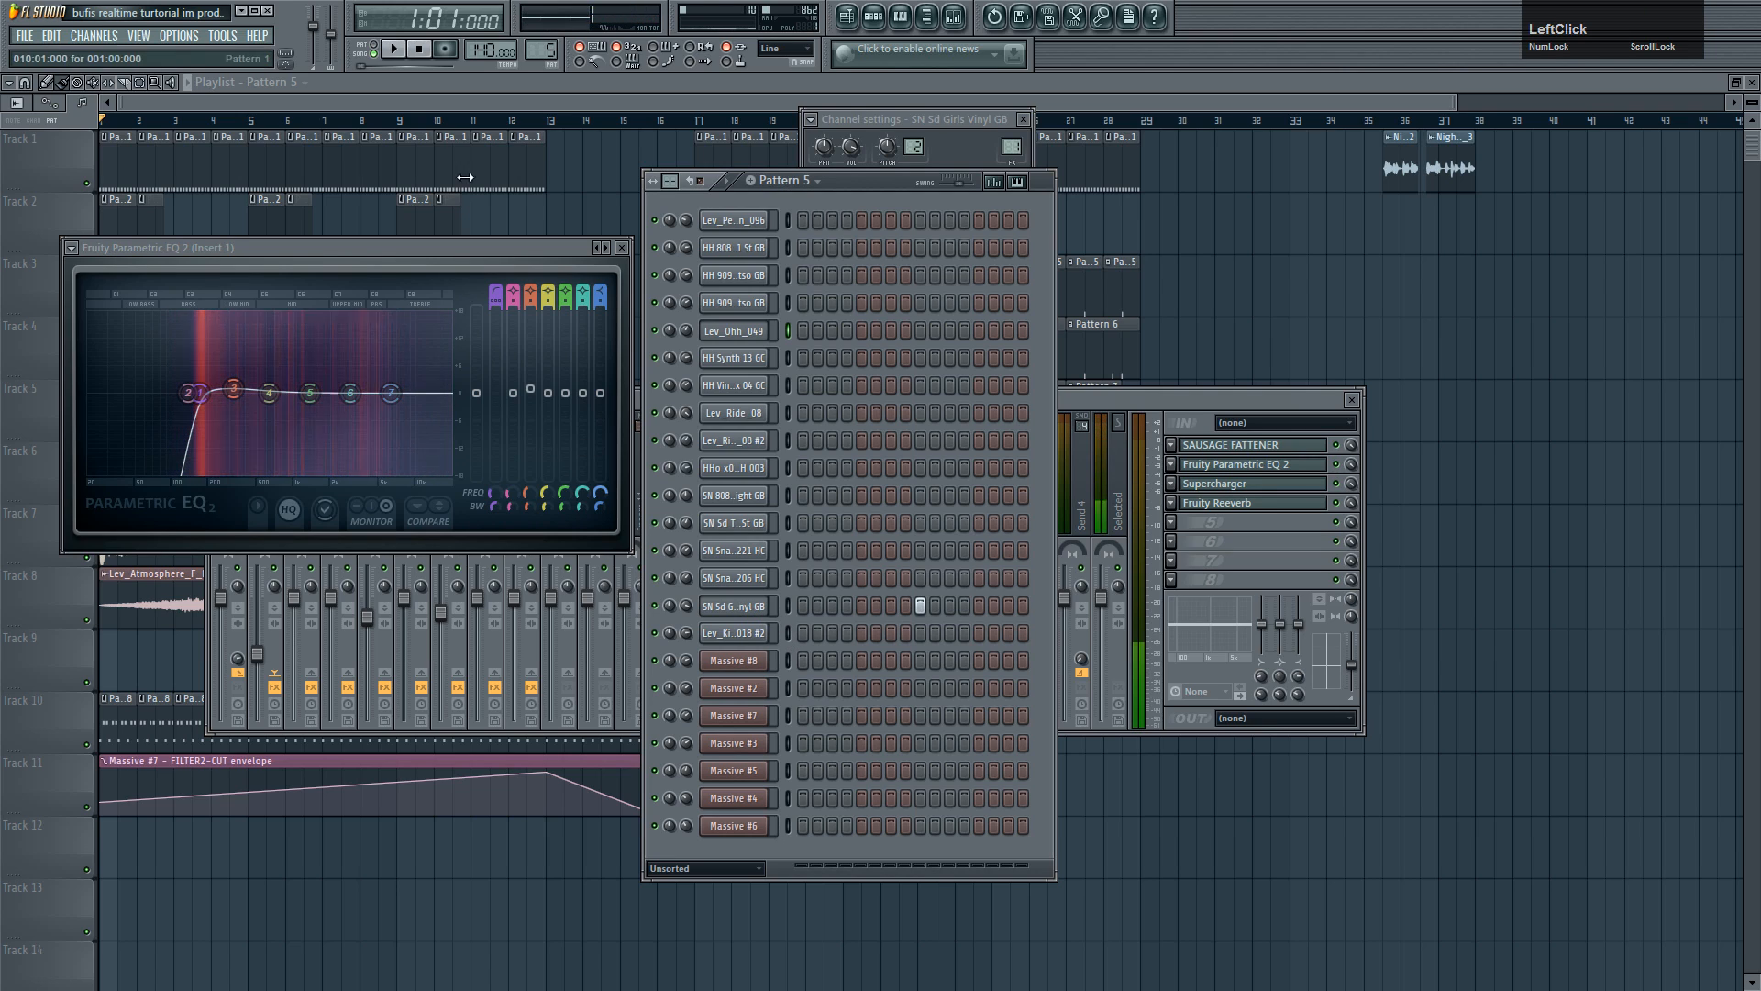
- Play the arrangement and set the mixer fader of the Nightcrawler Part_4 clip's insert to 91% (-2.2 dB)
click(394, 49)
click(400, 114)
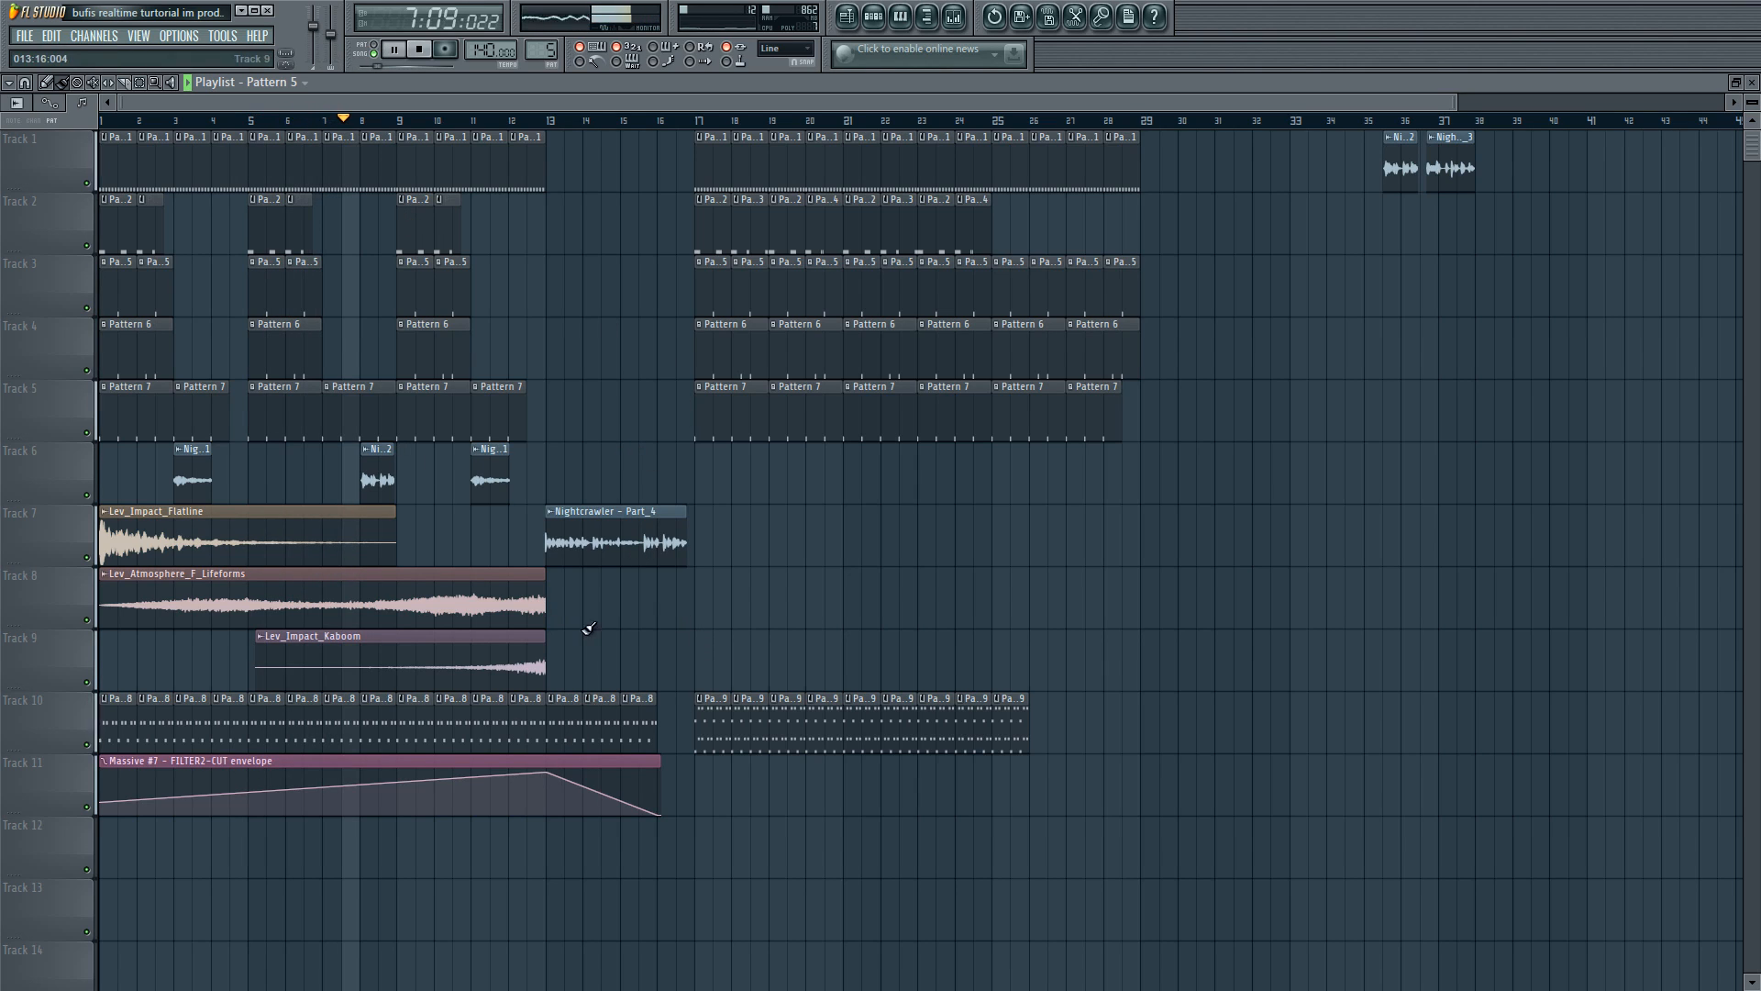
double_click(611, 532)
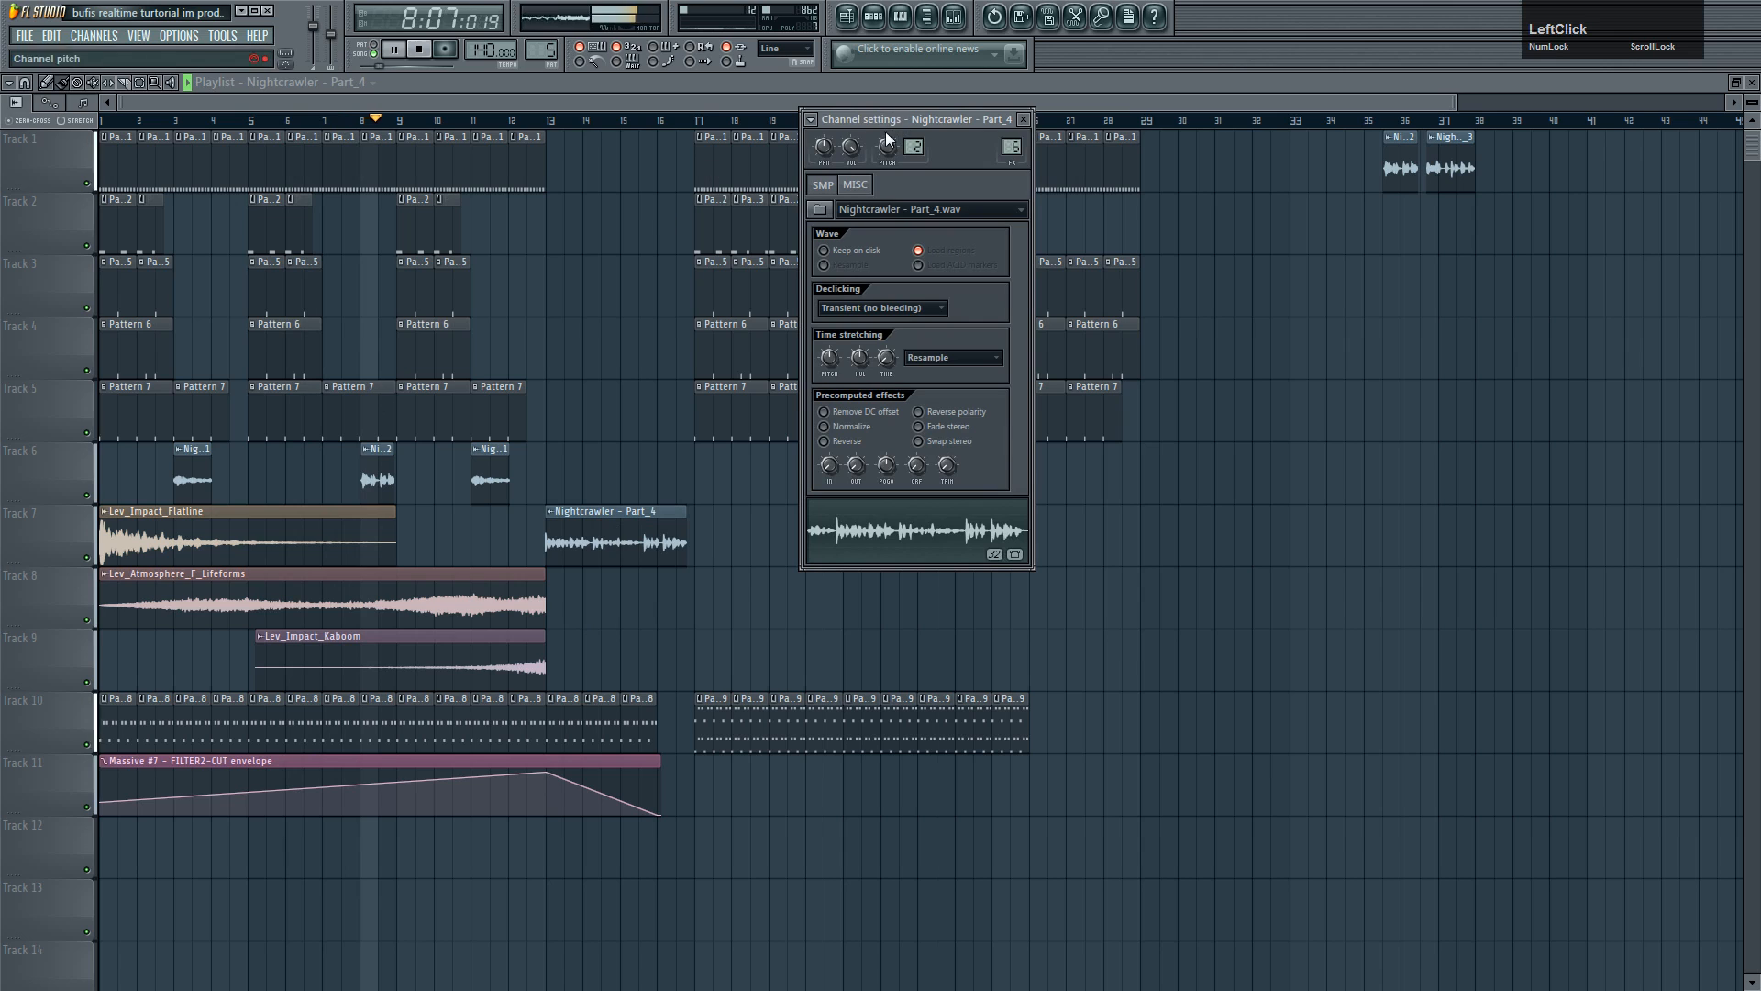
double_click(1015, 146)
scroll(451, 617, up, 1)
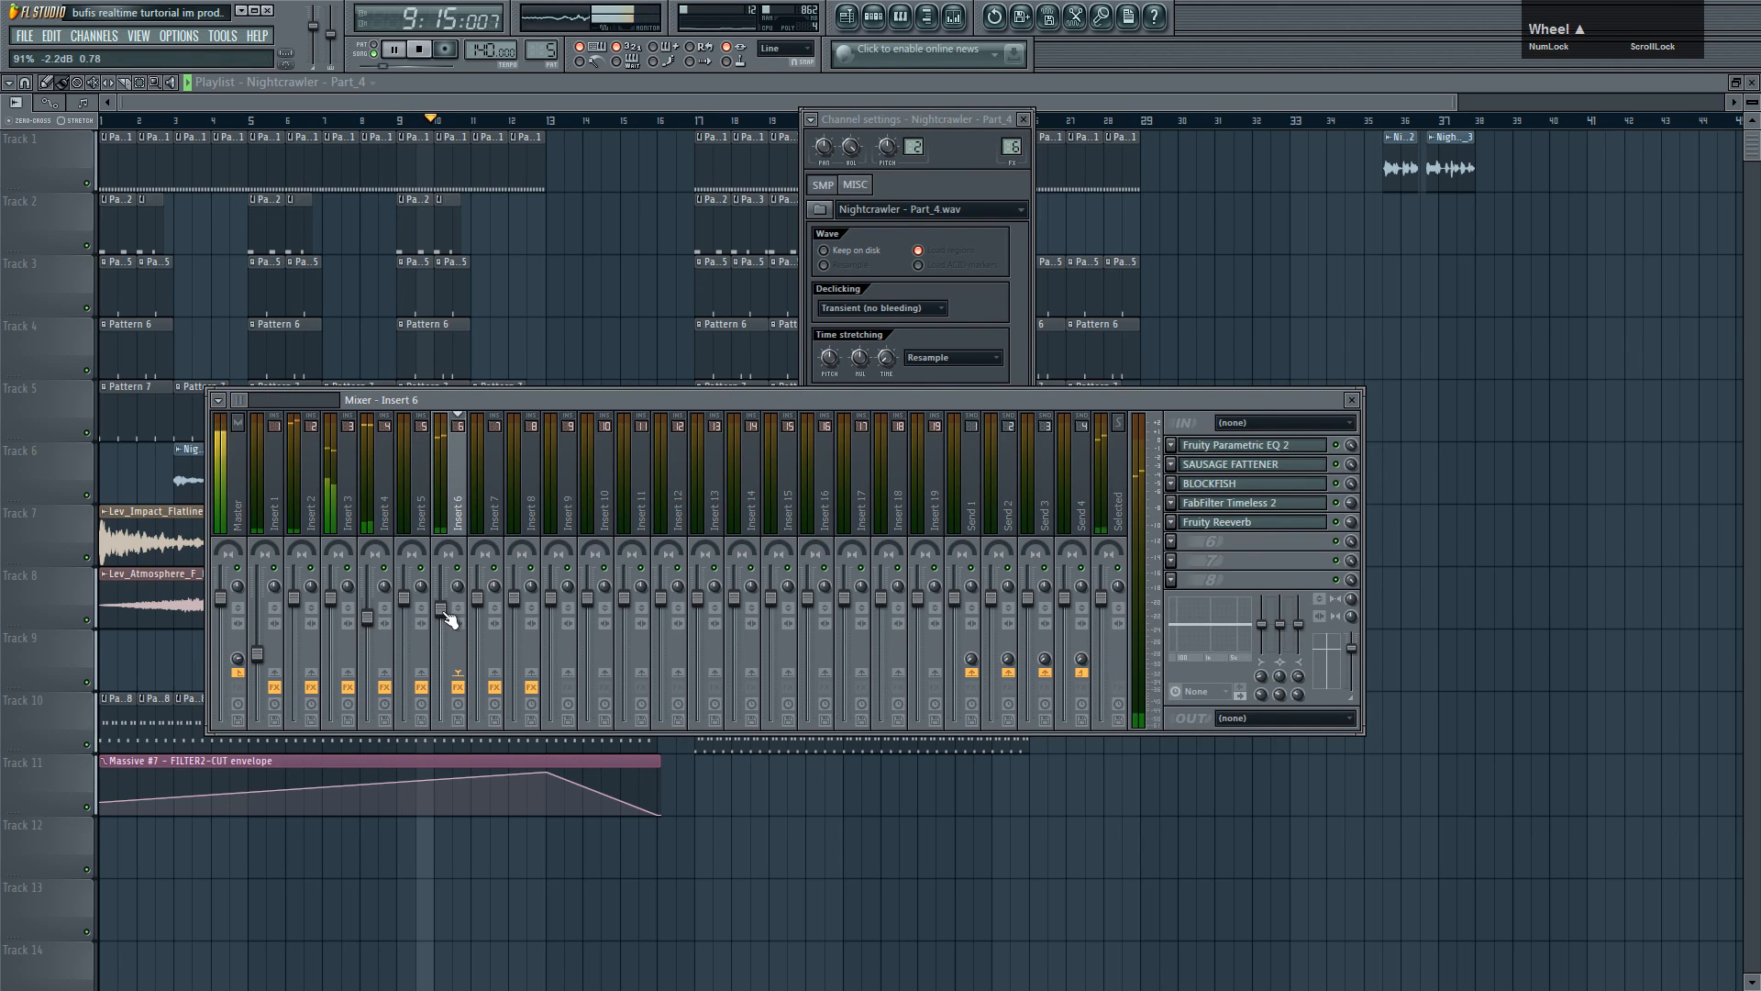
click(513, 86)
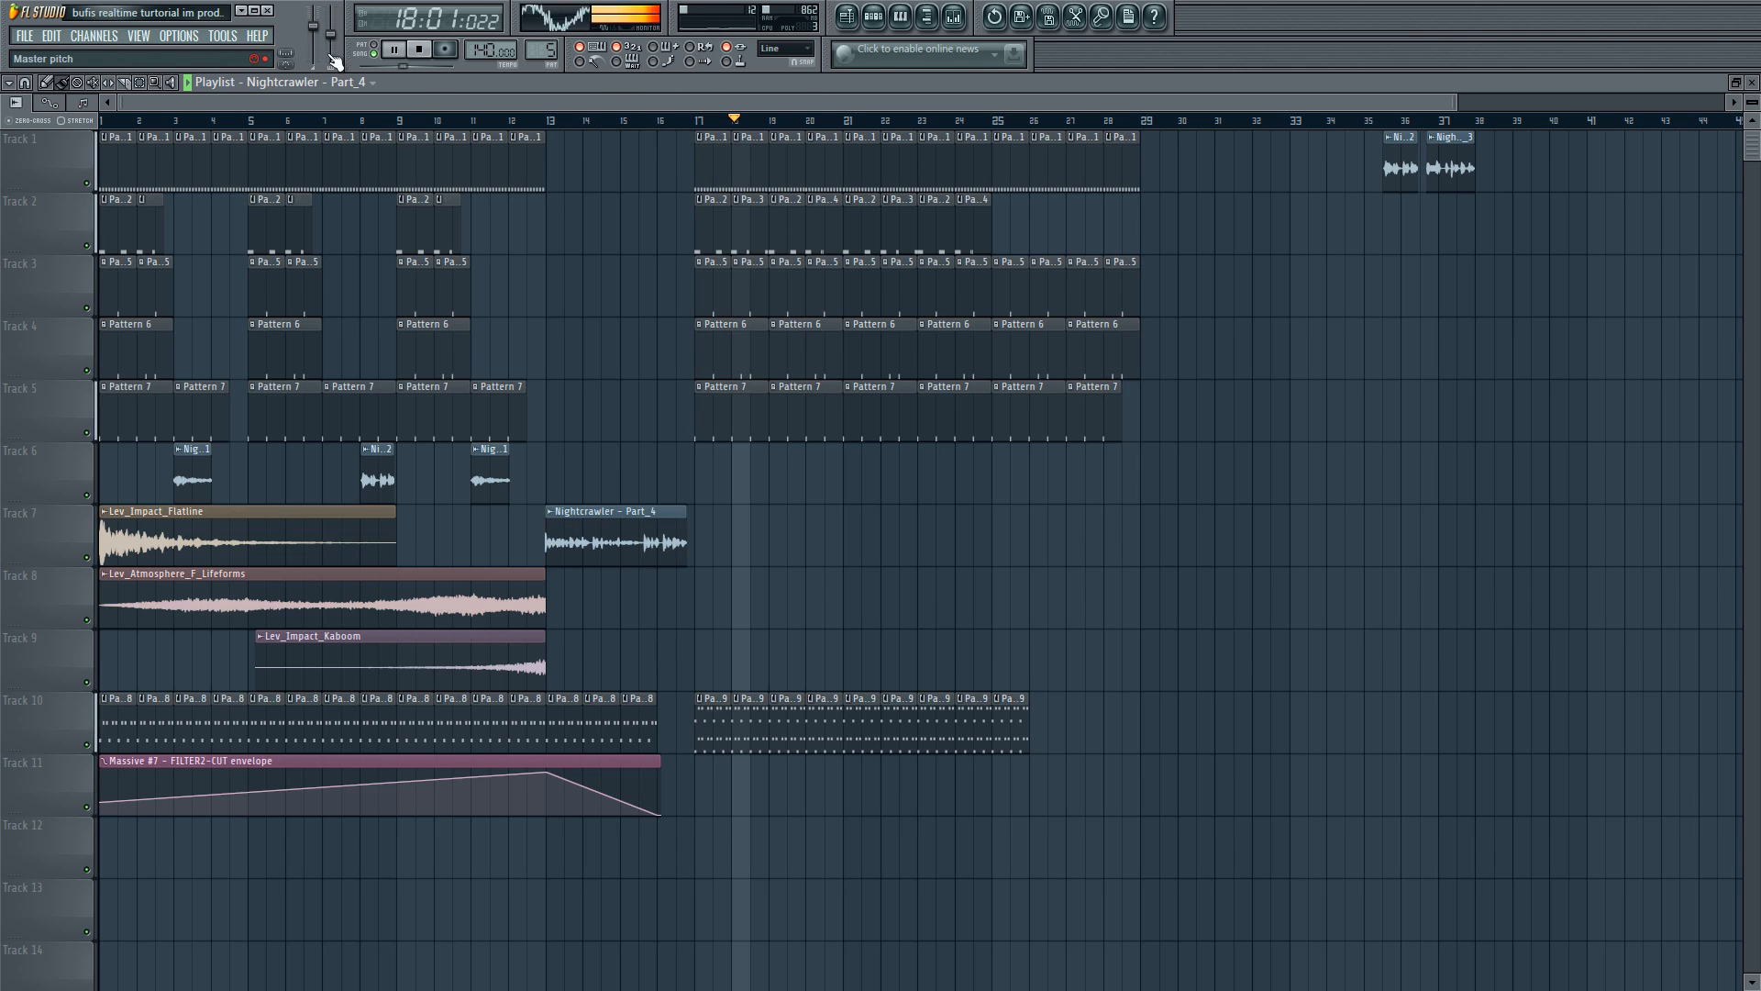
- Stop the song, open Pattern 9 from bar 17, and audition it in pattern mode with Massive #2 soloed
scroll(317, 42, down, 2)
key(space)
double_click(714, 730)
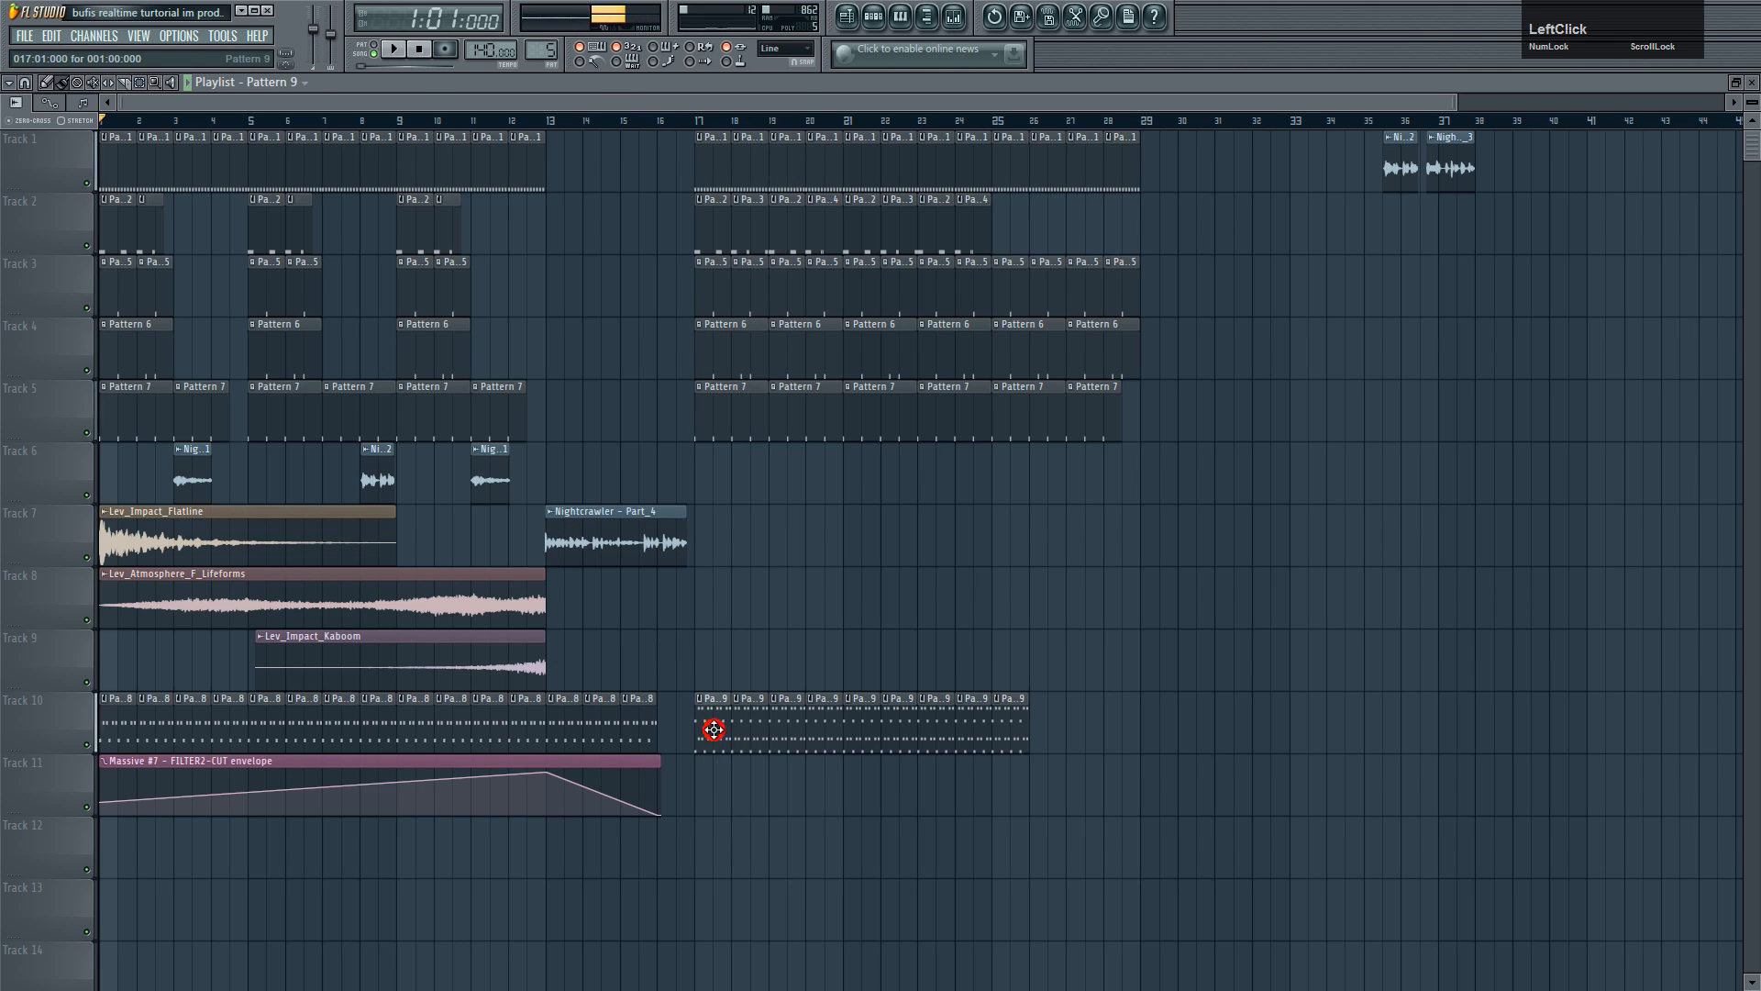
click(862, 202)
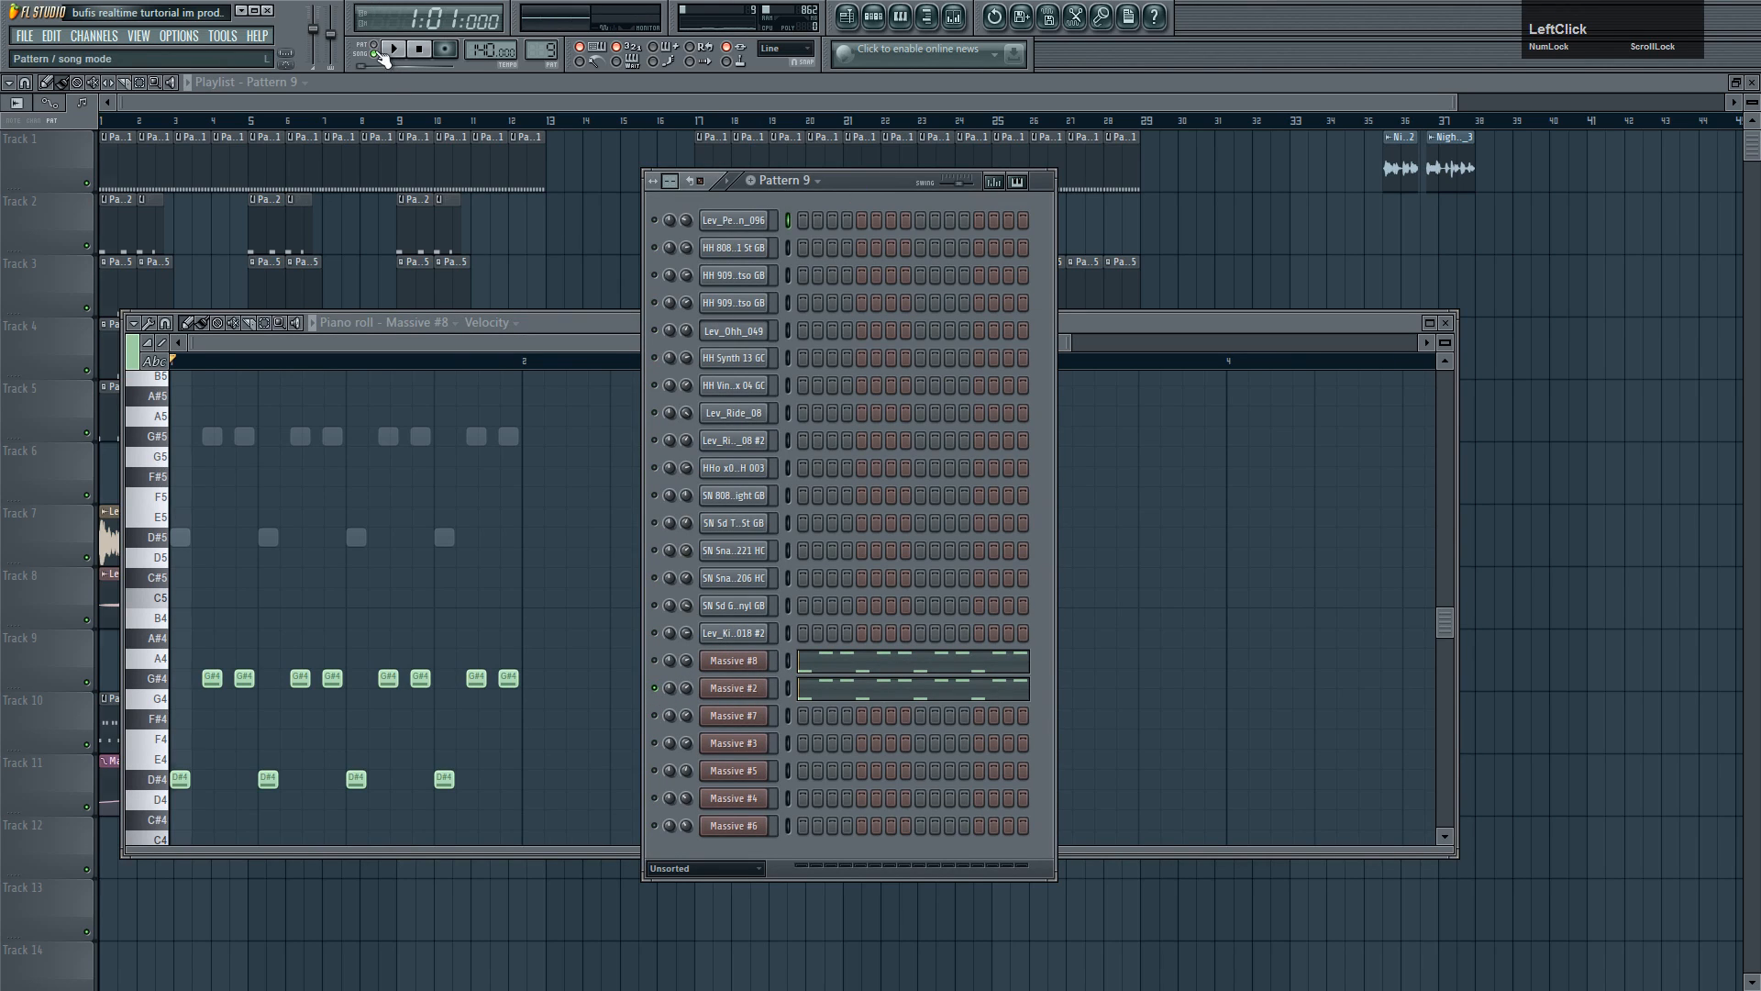
key(space)
- Clone the Massive #2 channel and close the new instance's plugin window
right_click(752, 687)
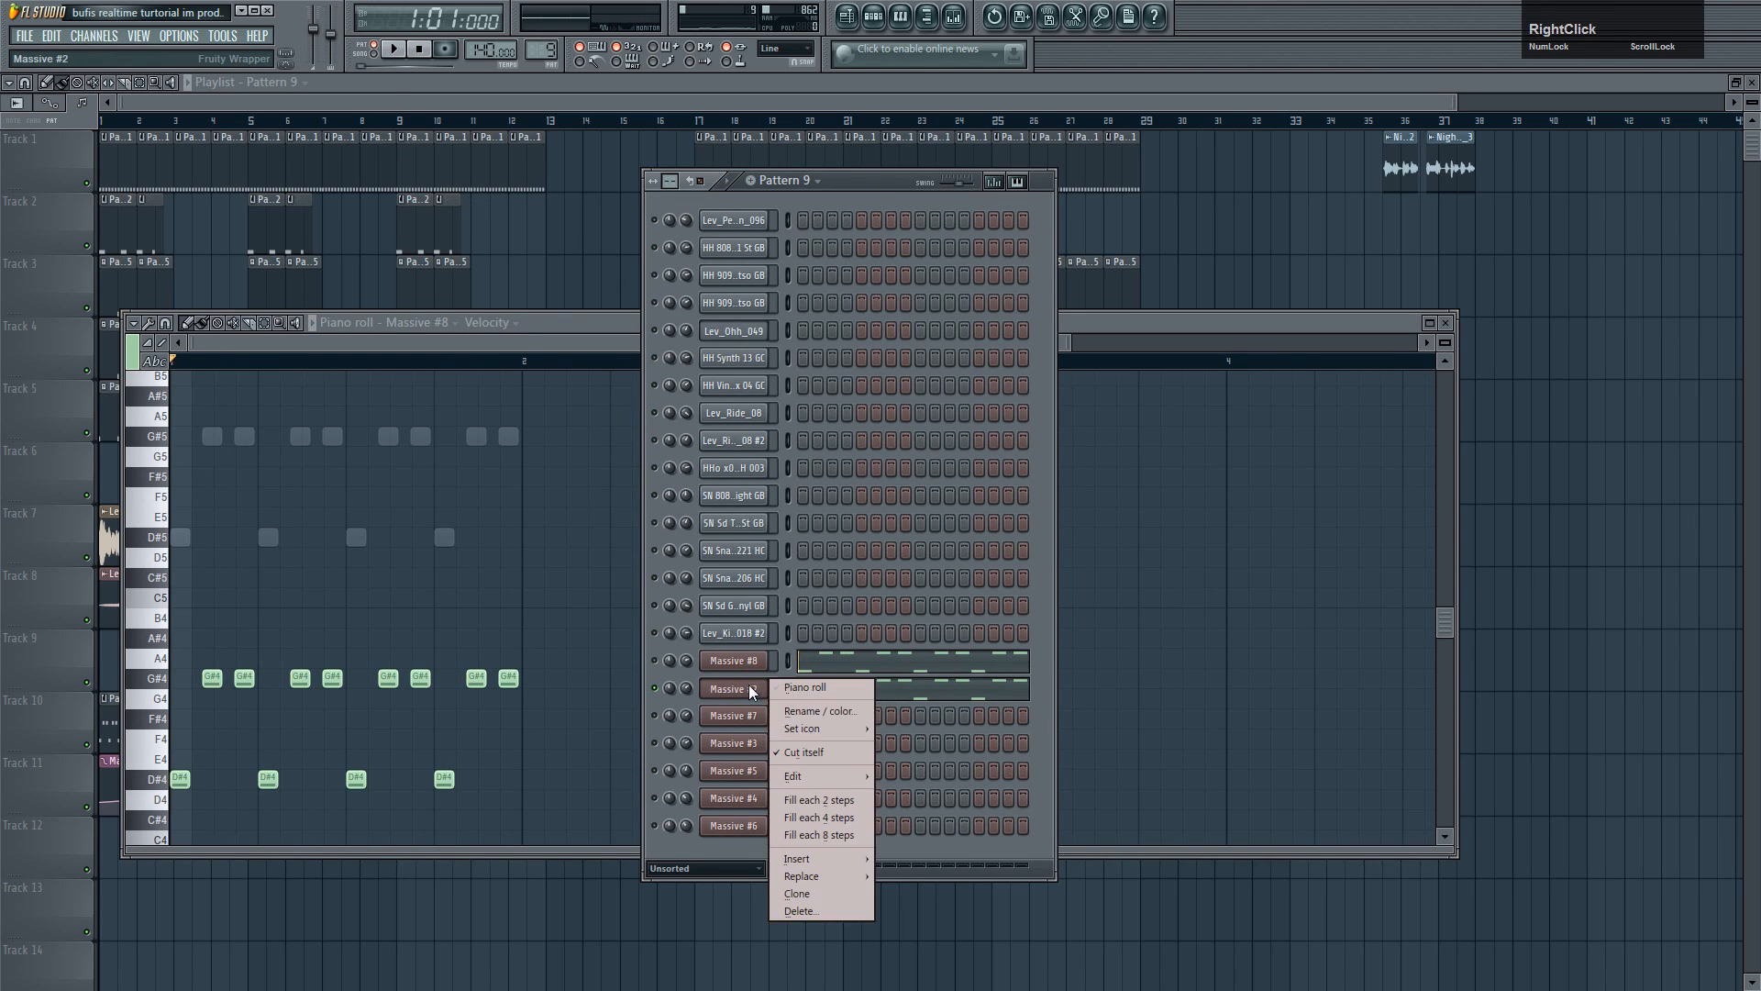
click(798, 893)
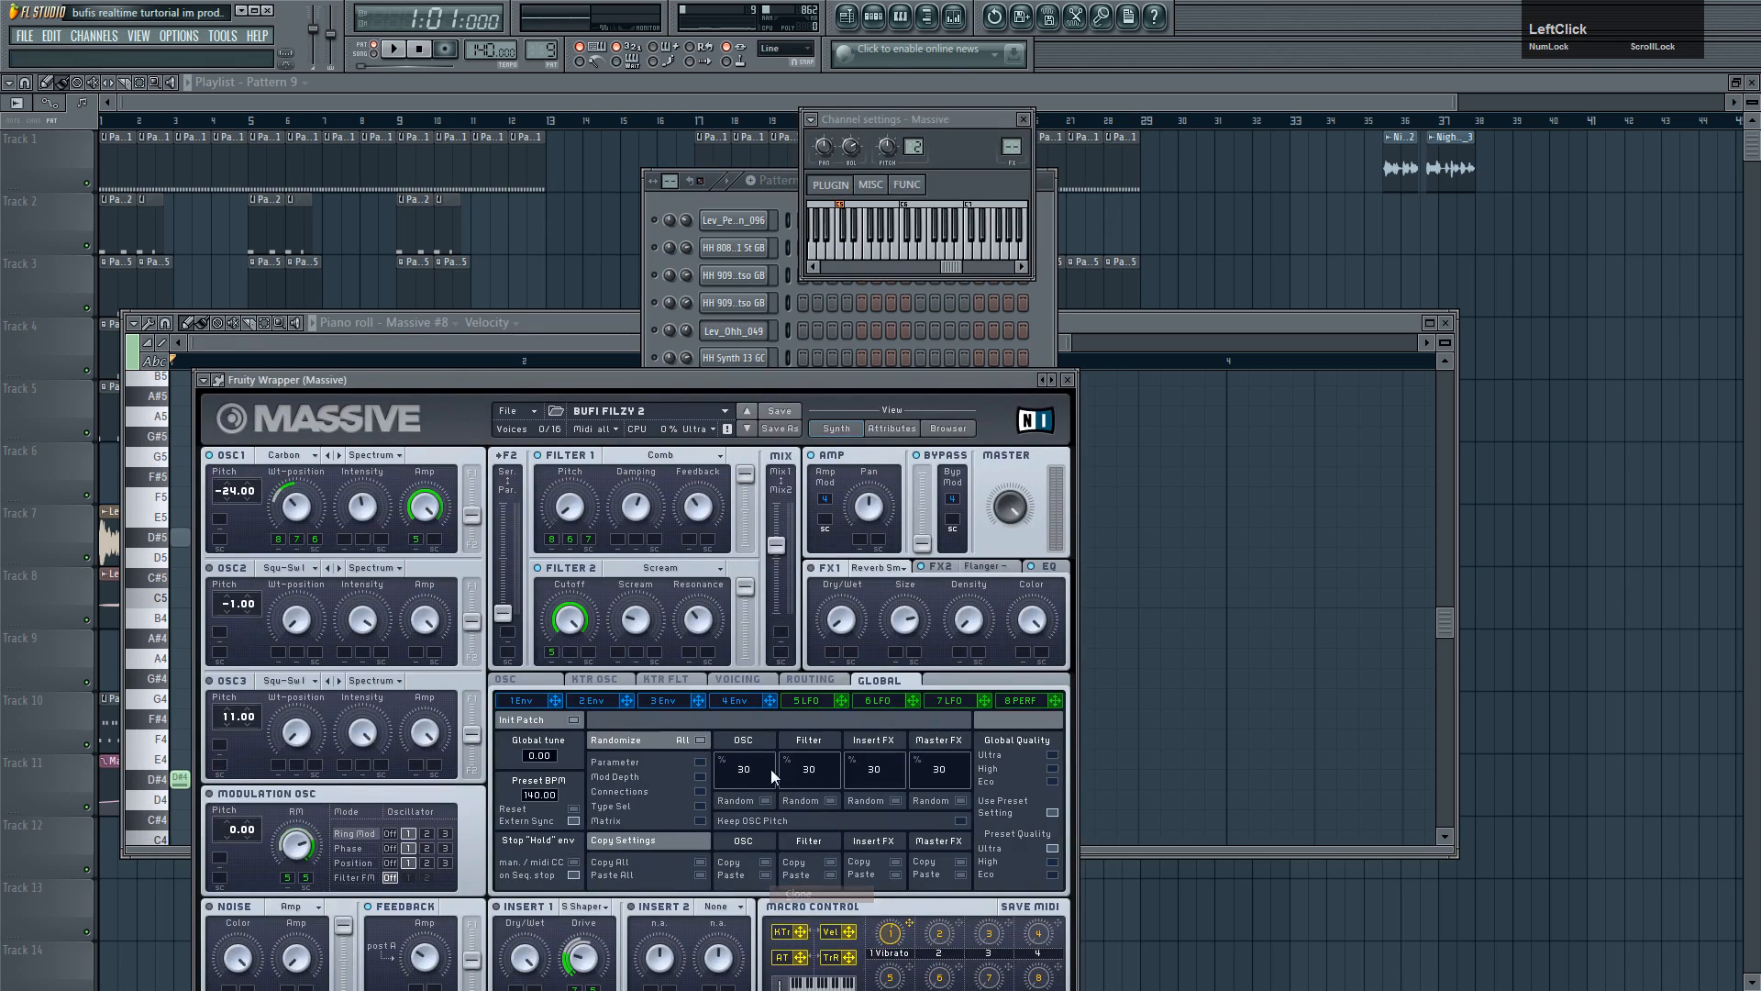
click(1067, 380)
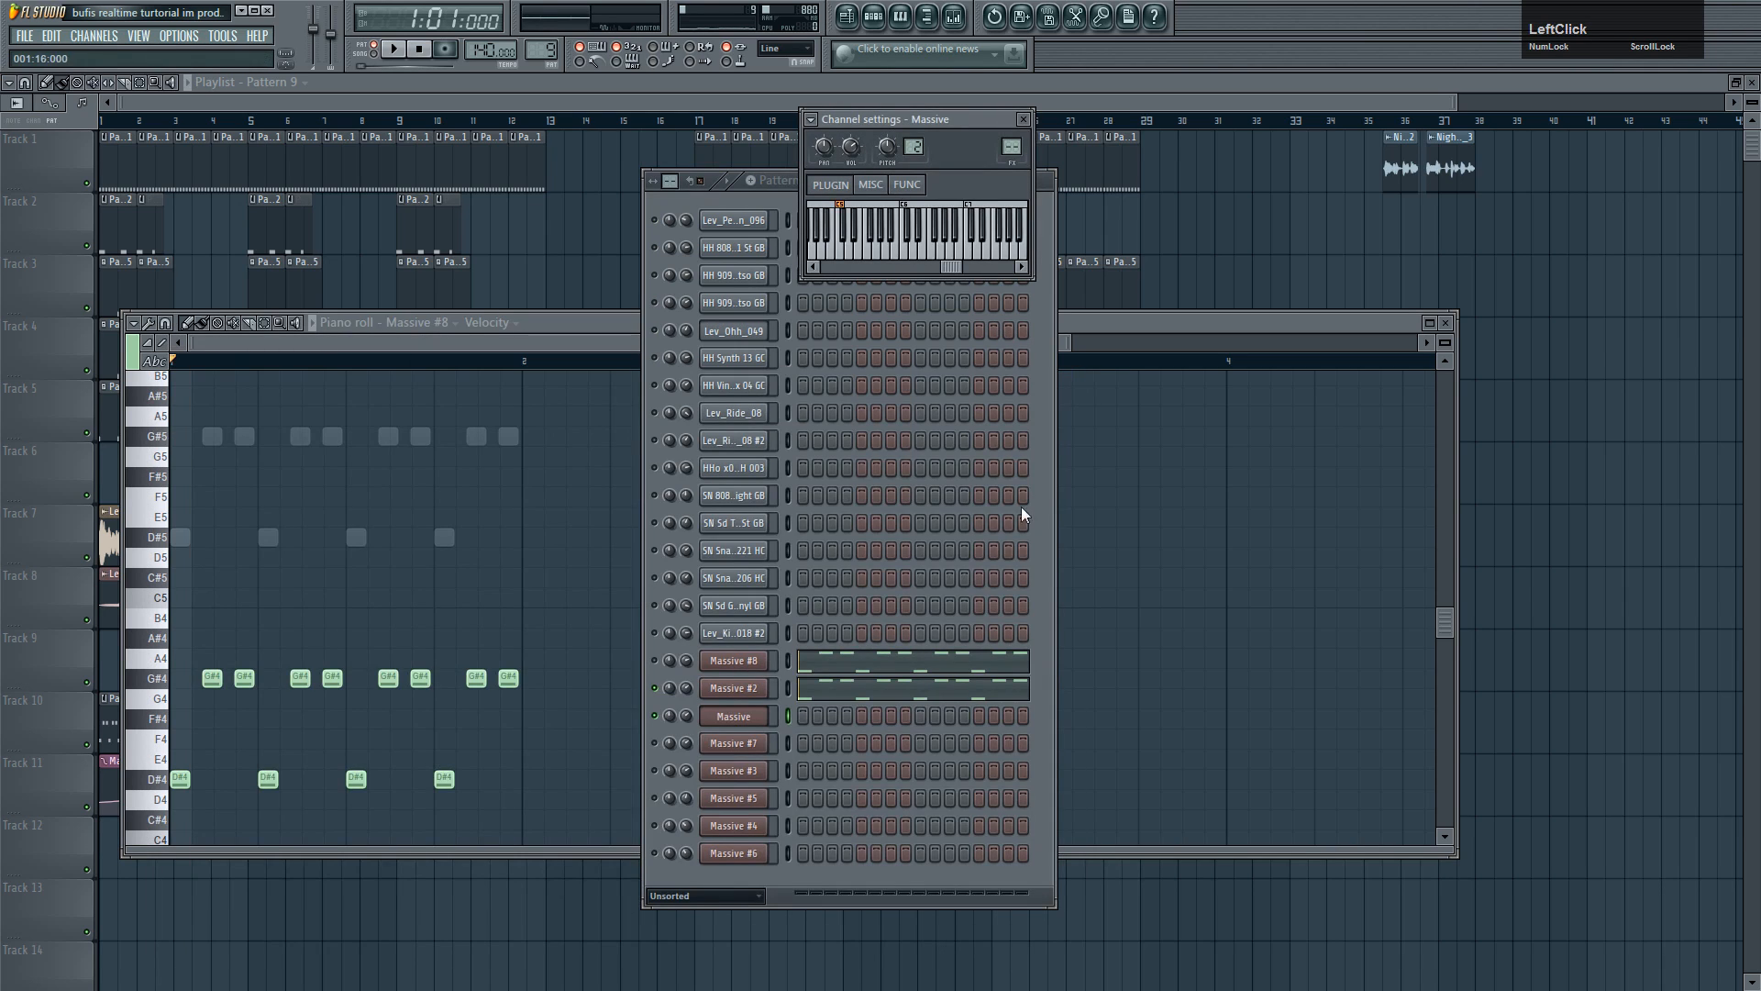
- Copy the first three notes of Massive #8 in Pattern 9 and delete the three matching opening notes from Massive #2
right_click(757, 717)
click(814, 714)
double_click(212, 666)
drag(252, 646, 180, 744)
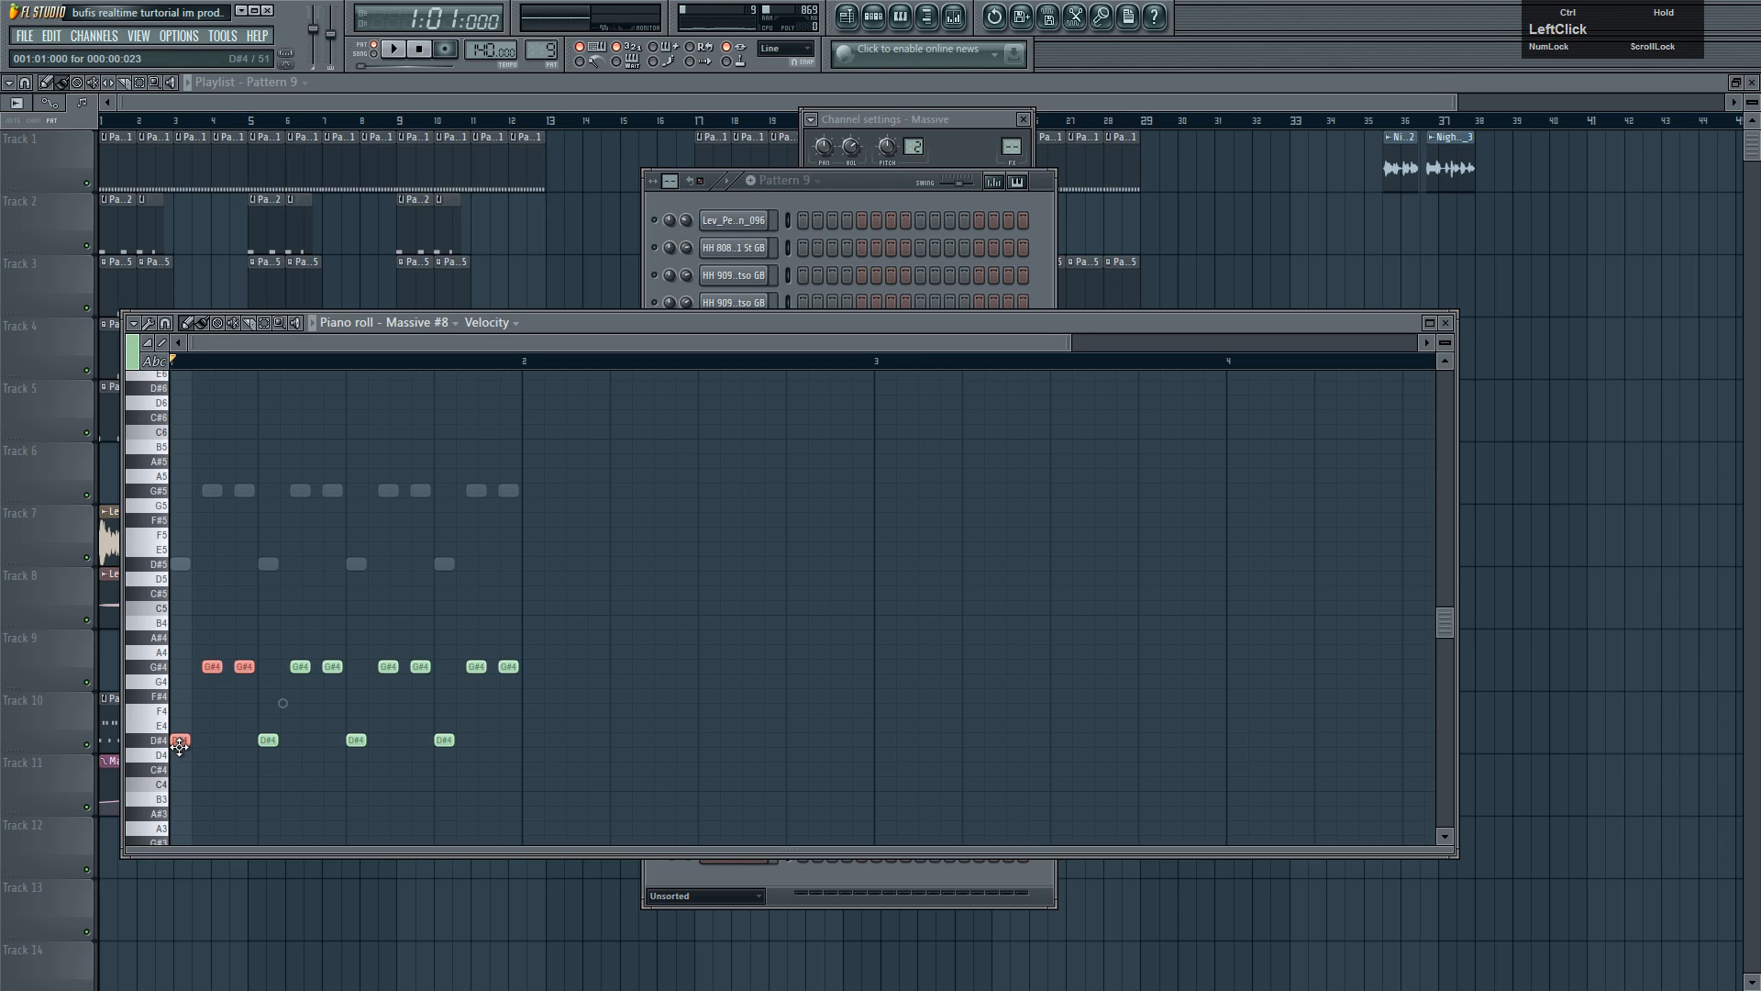
right_click(183, 564)
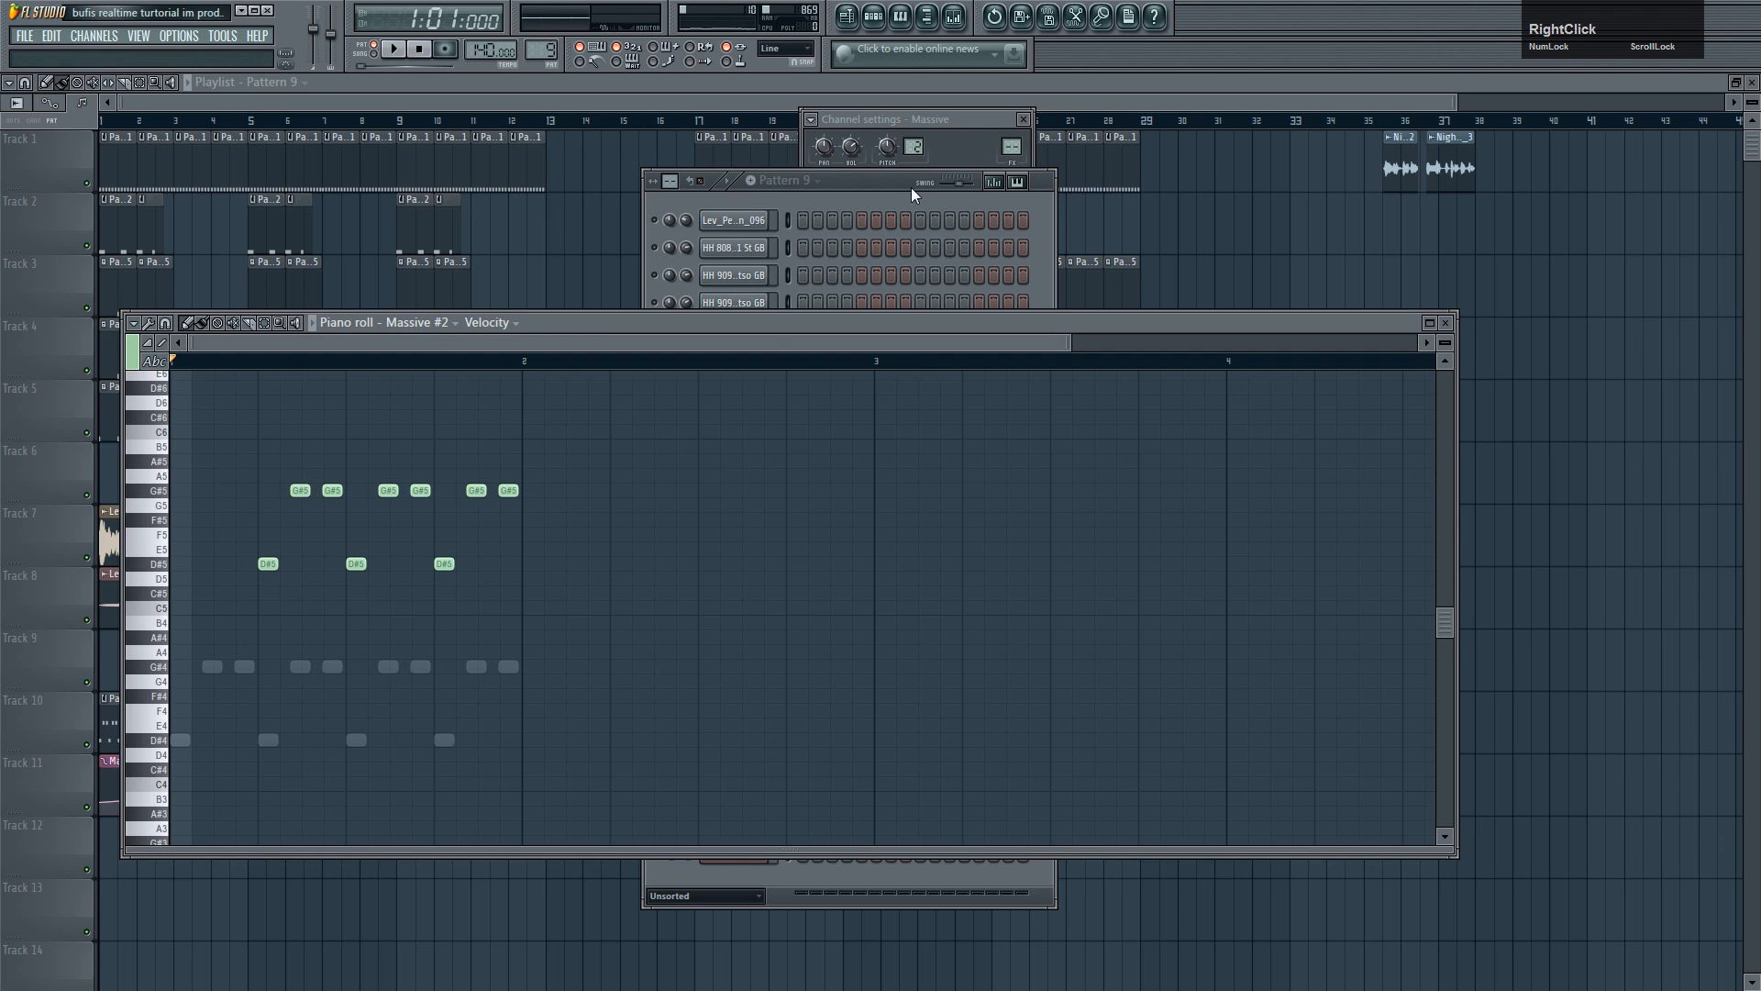
- Paste the three opening notes into the cloned Massive channel, place them all on D#5, and play the pattern
click(914, 193)
right_click(755, 721)
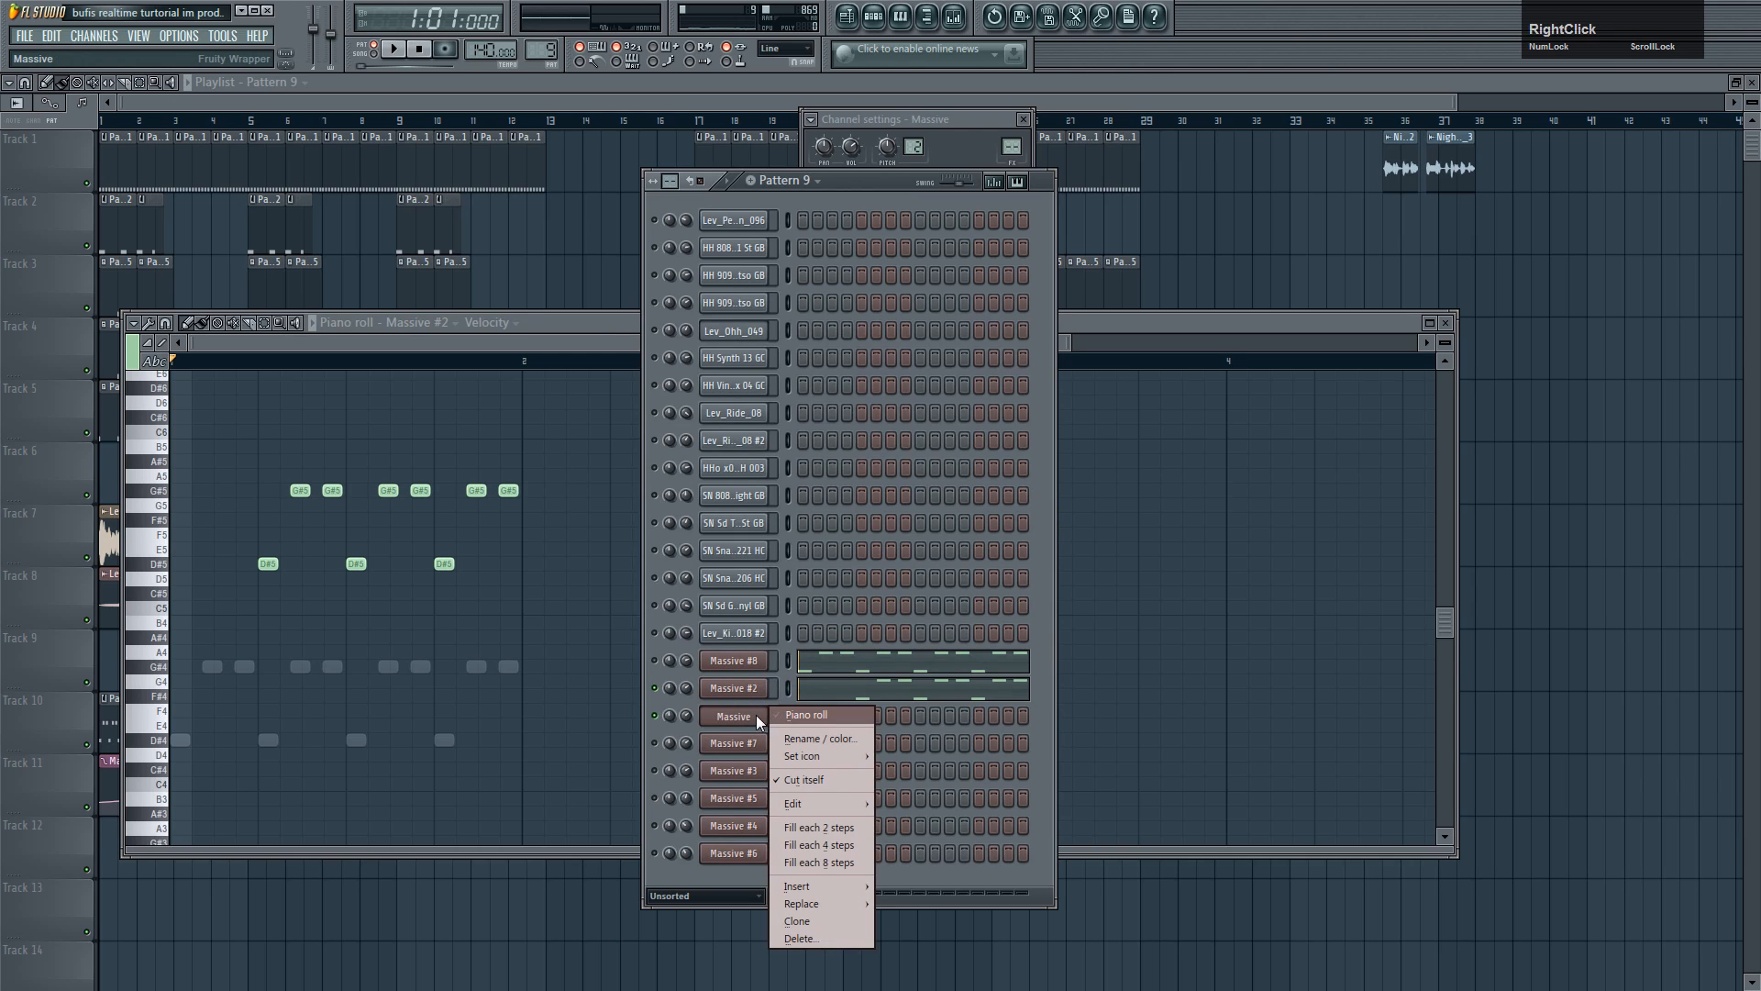
click(782, 723)
drag(211, 666, 212, 488)
click(178, 563)
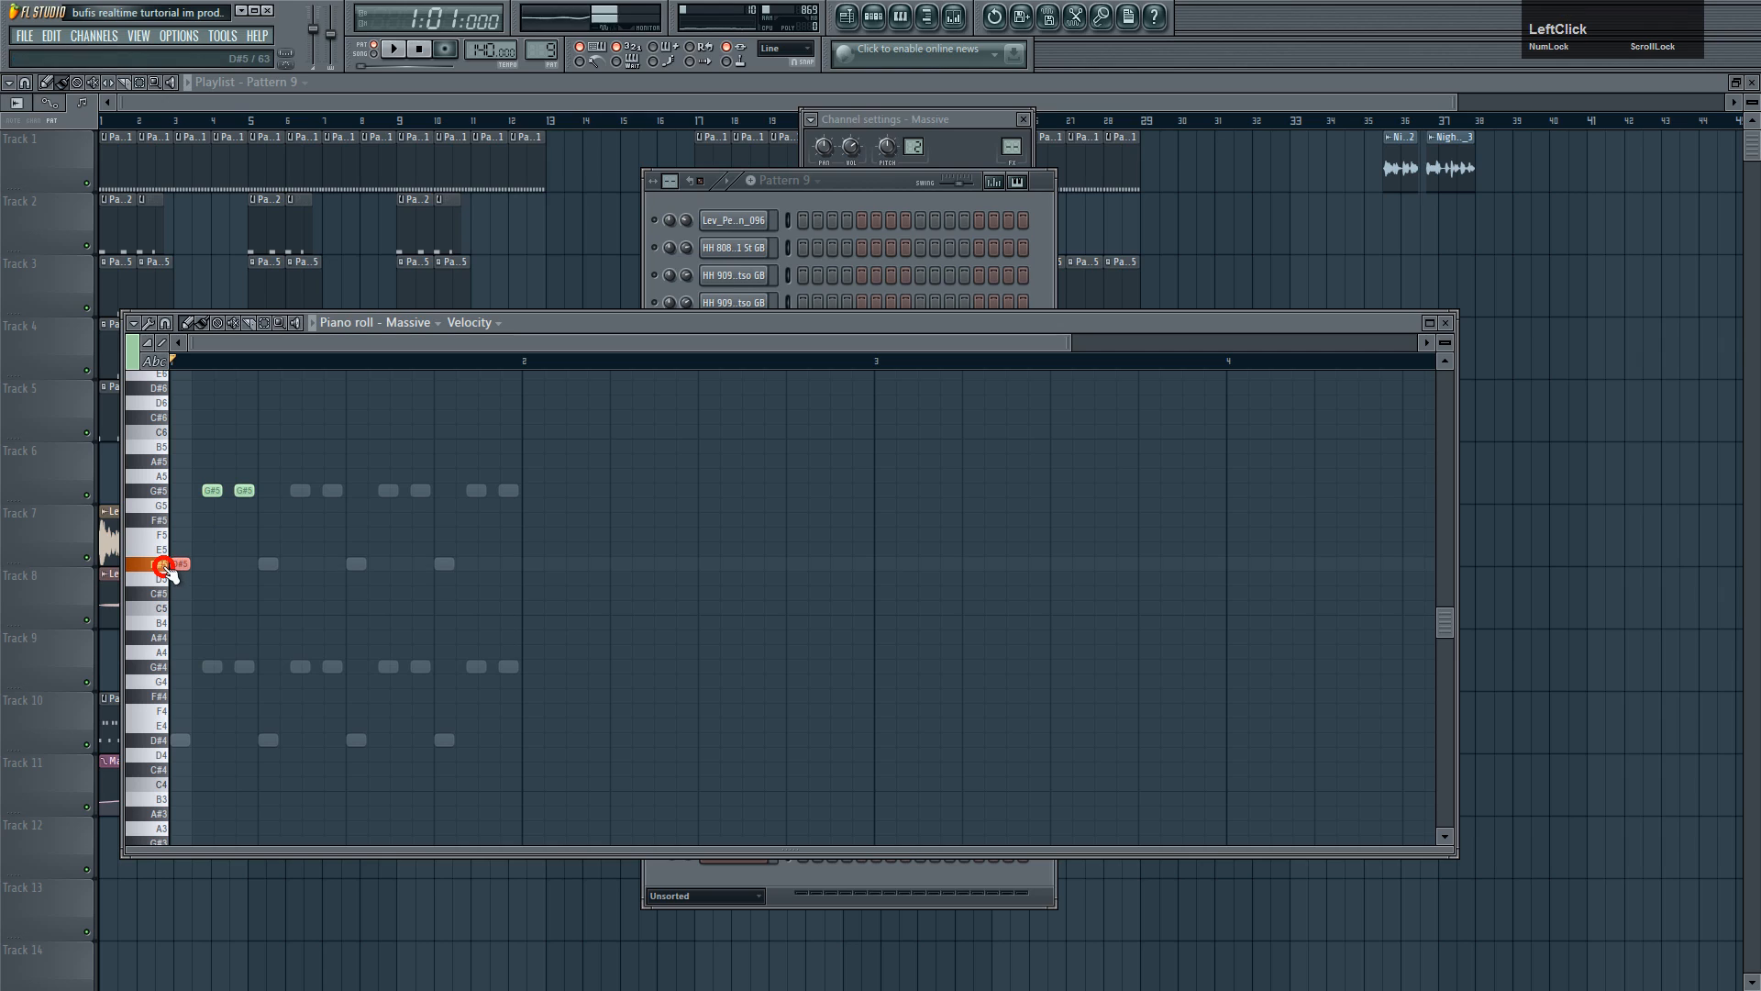
drag(200, 456, 249, 517)
key(space)
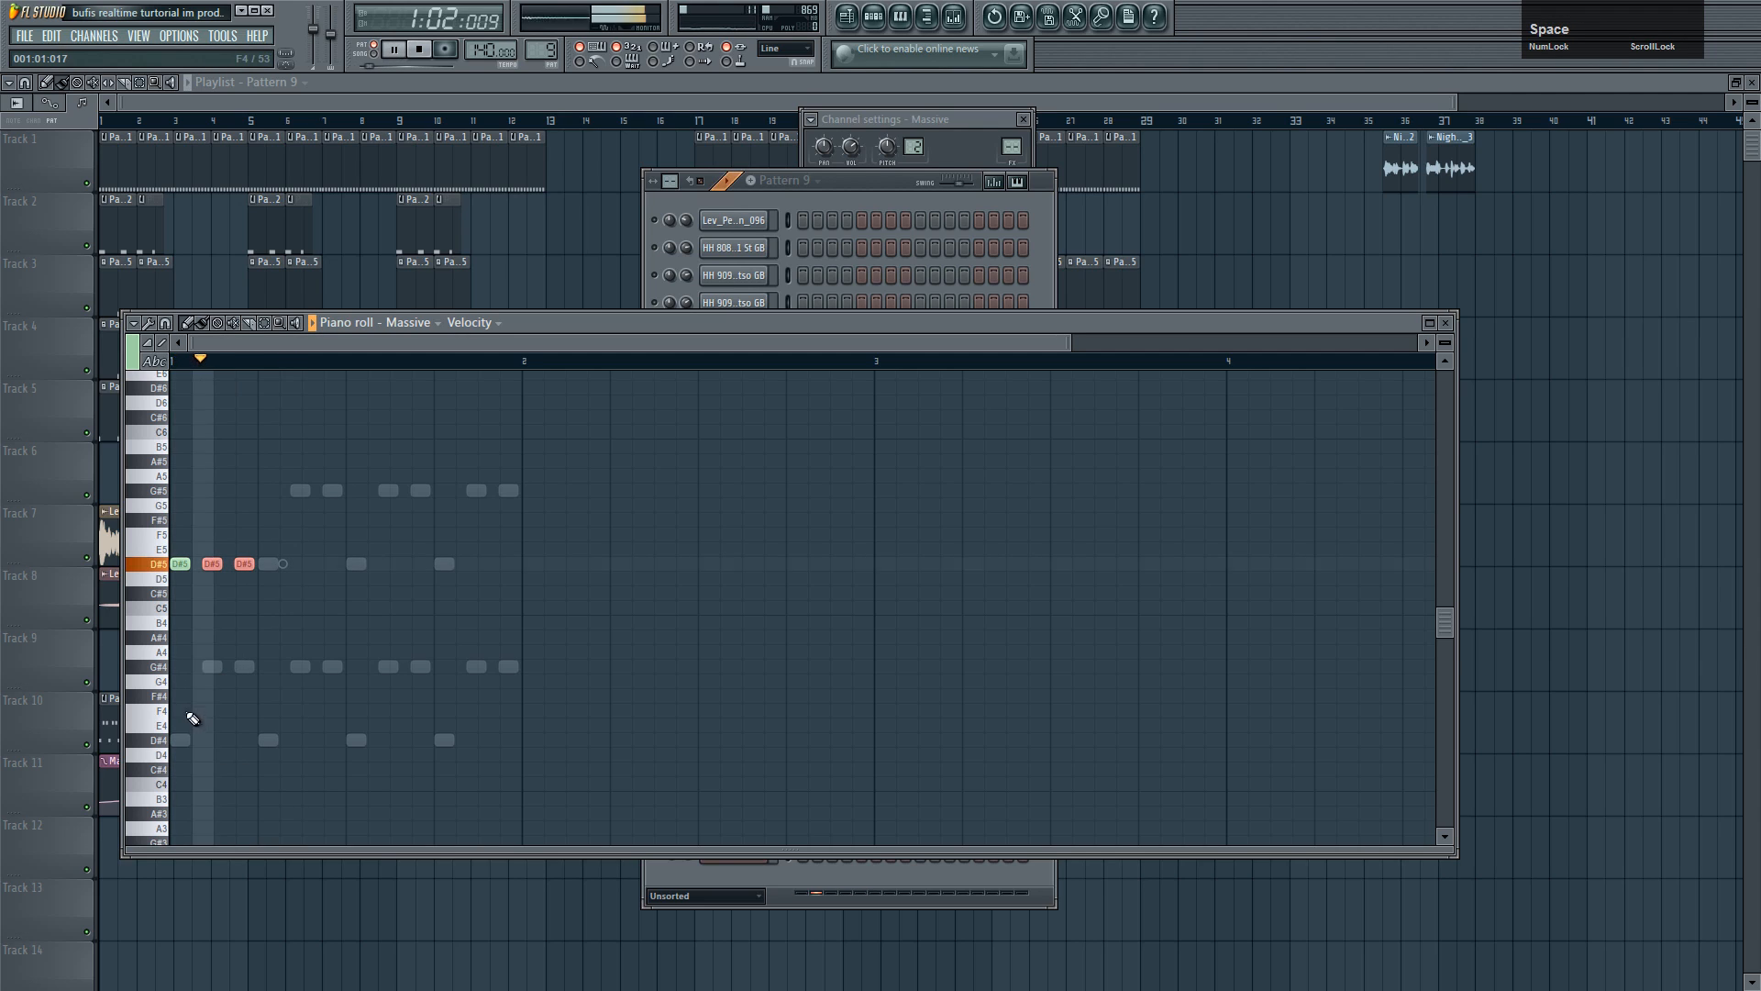
- Replace the first three notes of Massive #8 with the three D#5 notes from the cloned Massive and audition the pattern
drag(177, 548, 241, 563)
key(space)
key(space)
key(space)
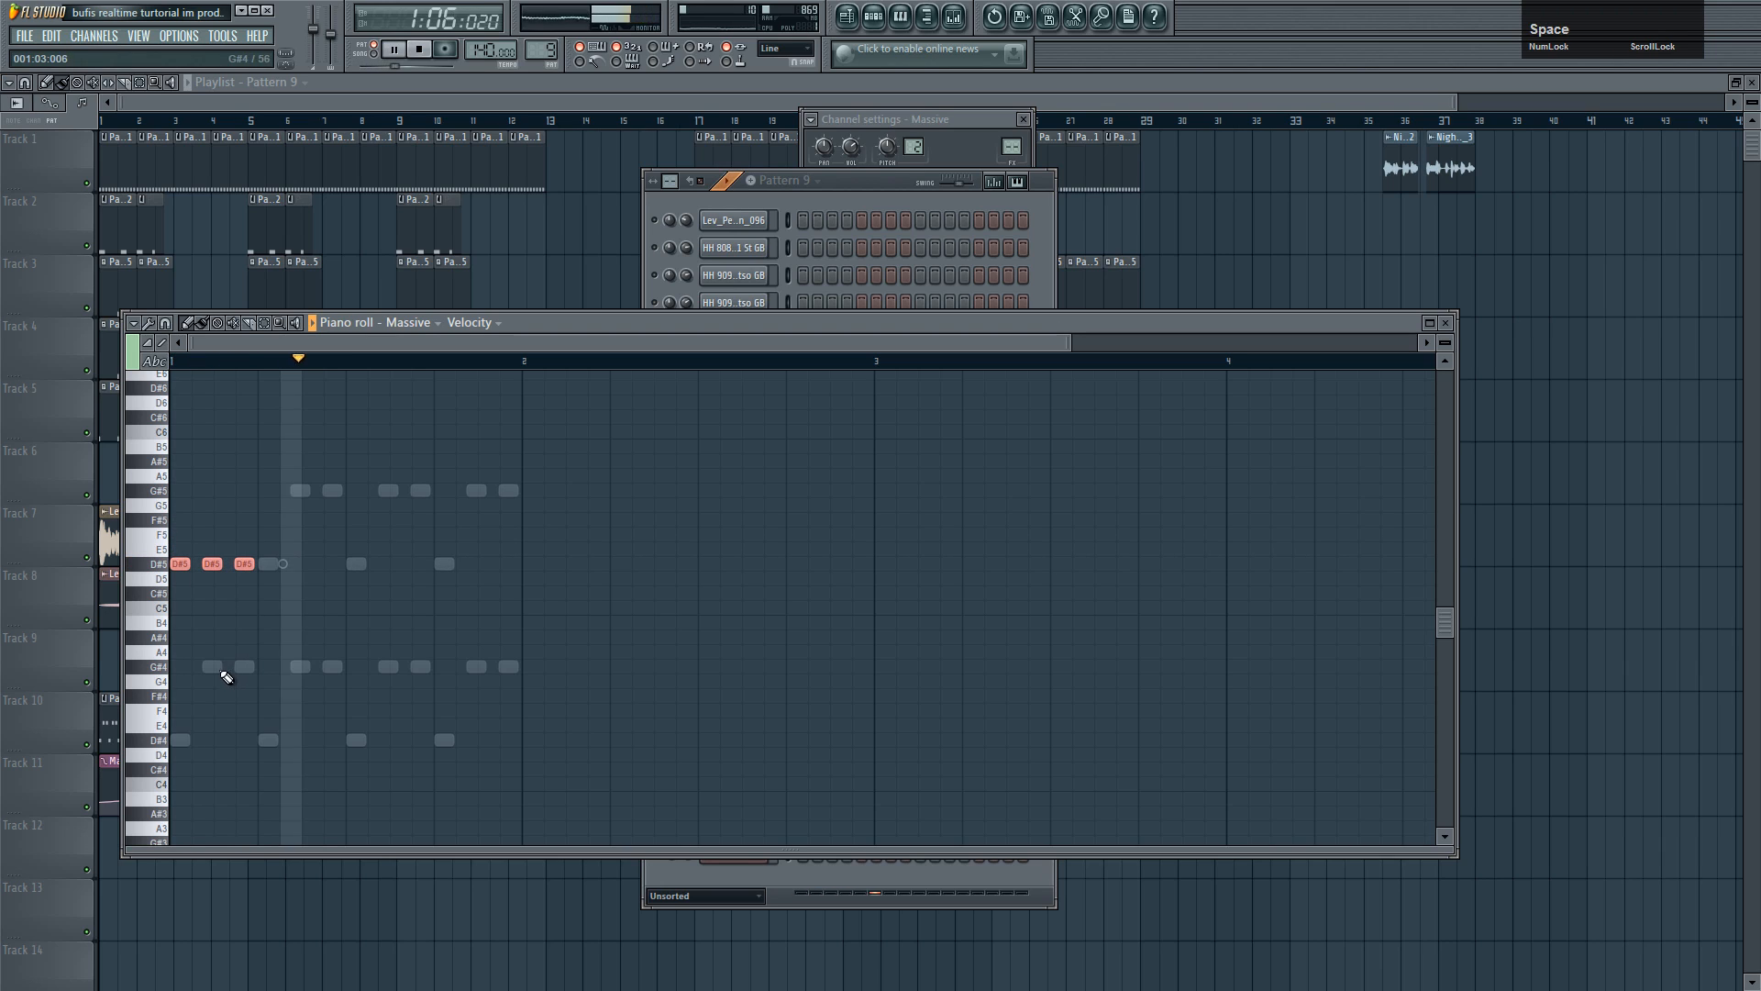
right_click(178, 742)
right_click(178, 742)
drag(194, 648, 182, 563)
key(space)
key(space)
key(space)
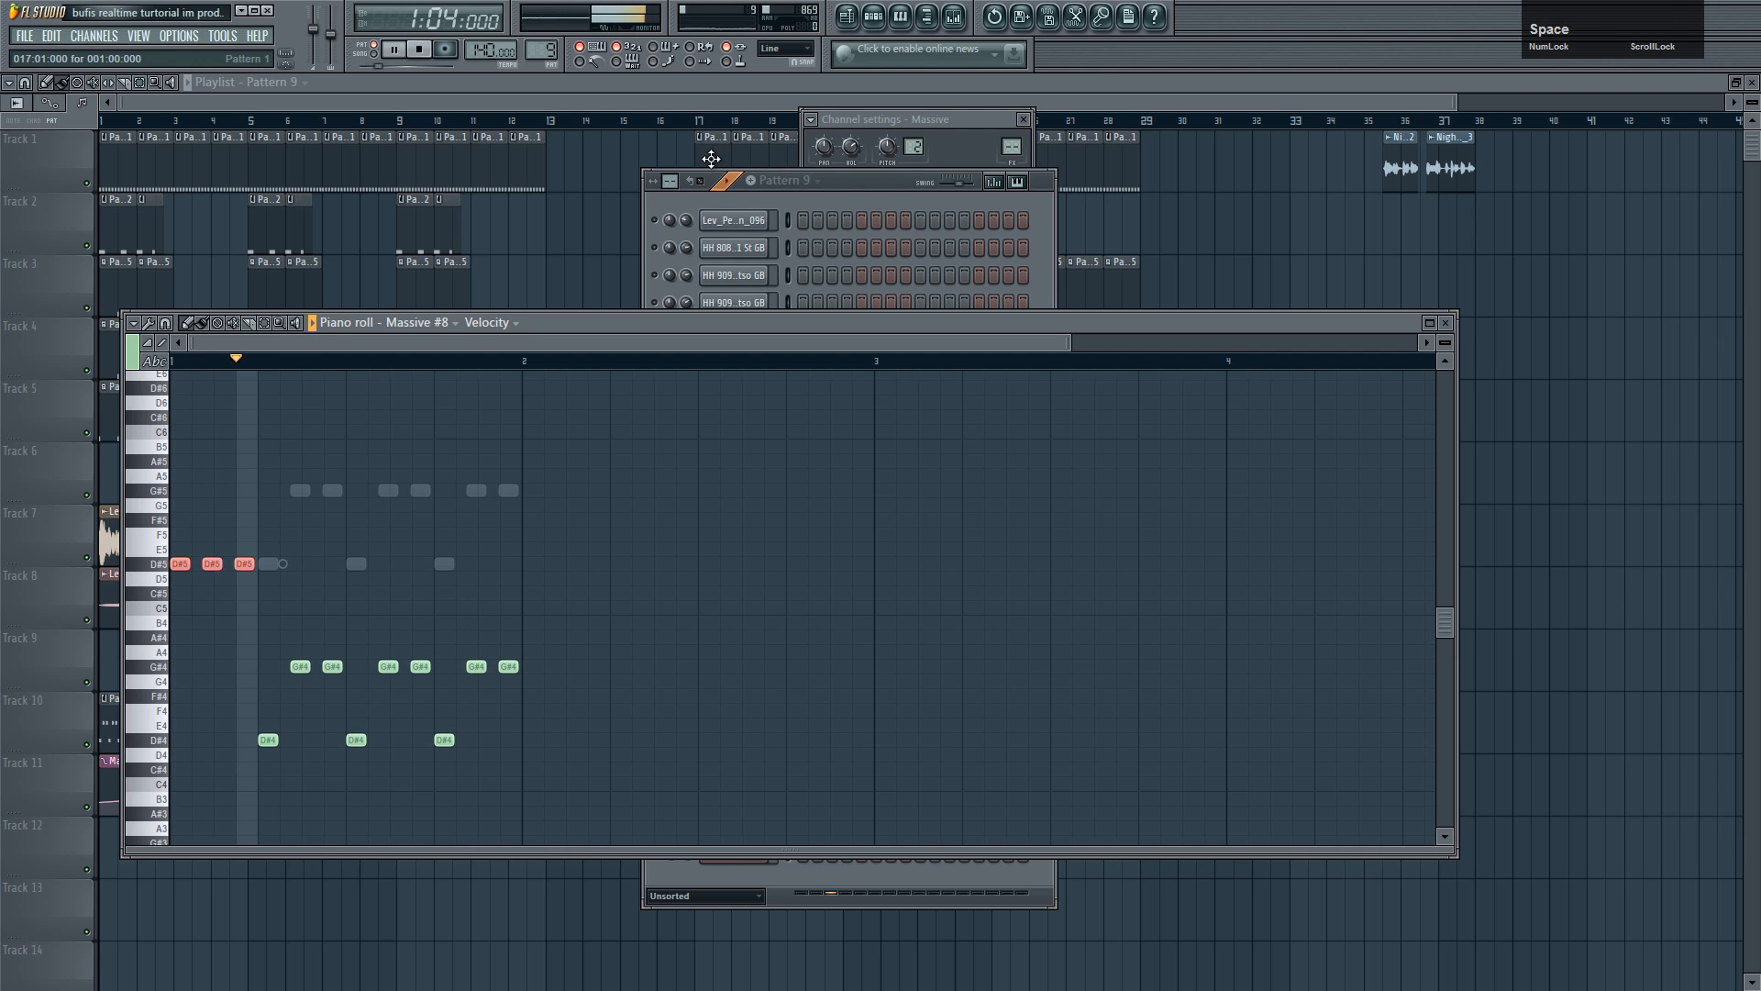
- Compare Massive #8 with Massive #2, and adjust Massive #2's OSC1 wavetable position and Filter 1 pitch to about 0.35 each
click(896, 204)
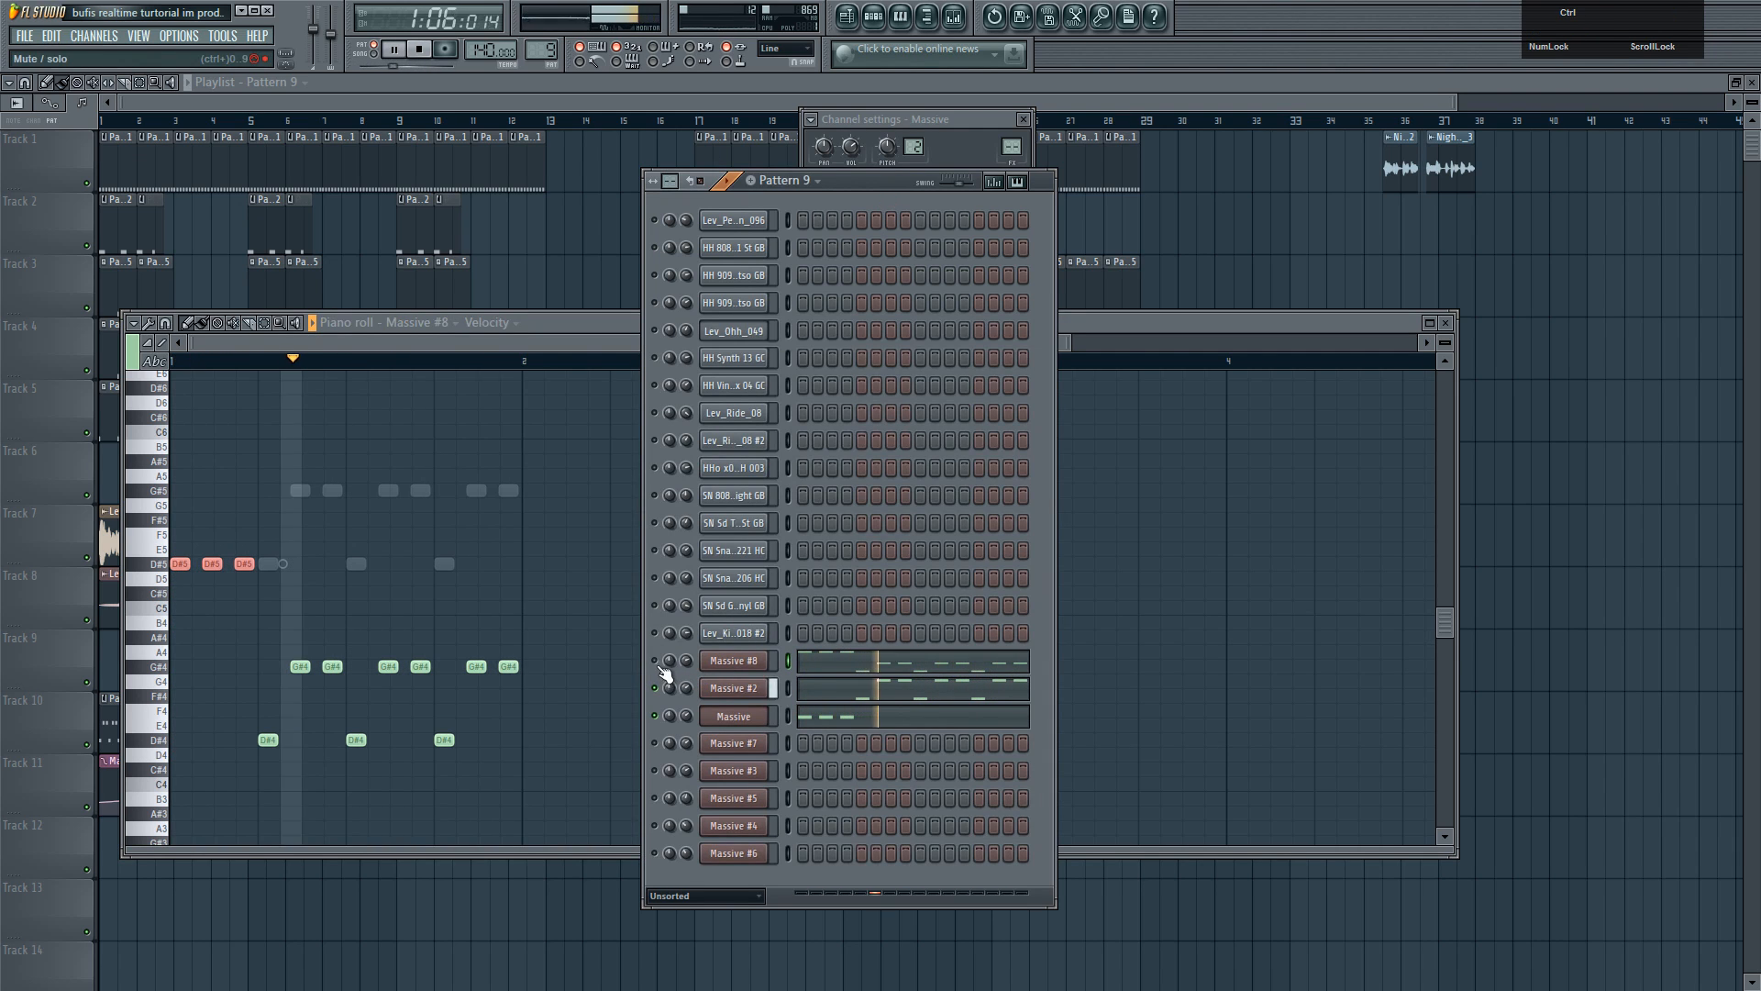
click(731, 662)
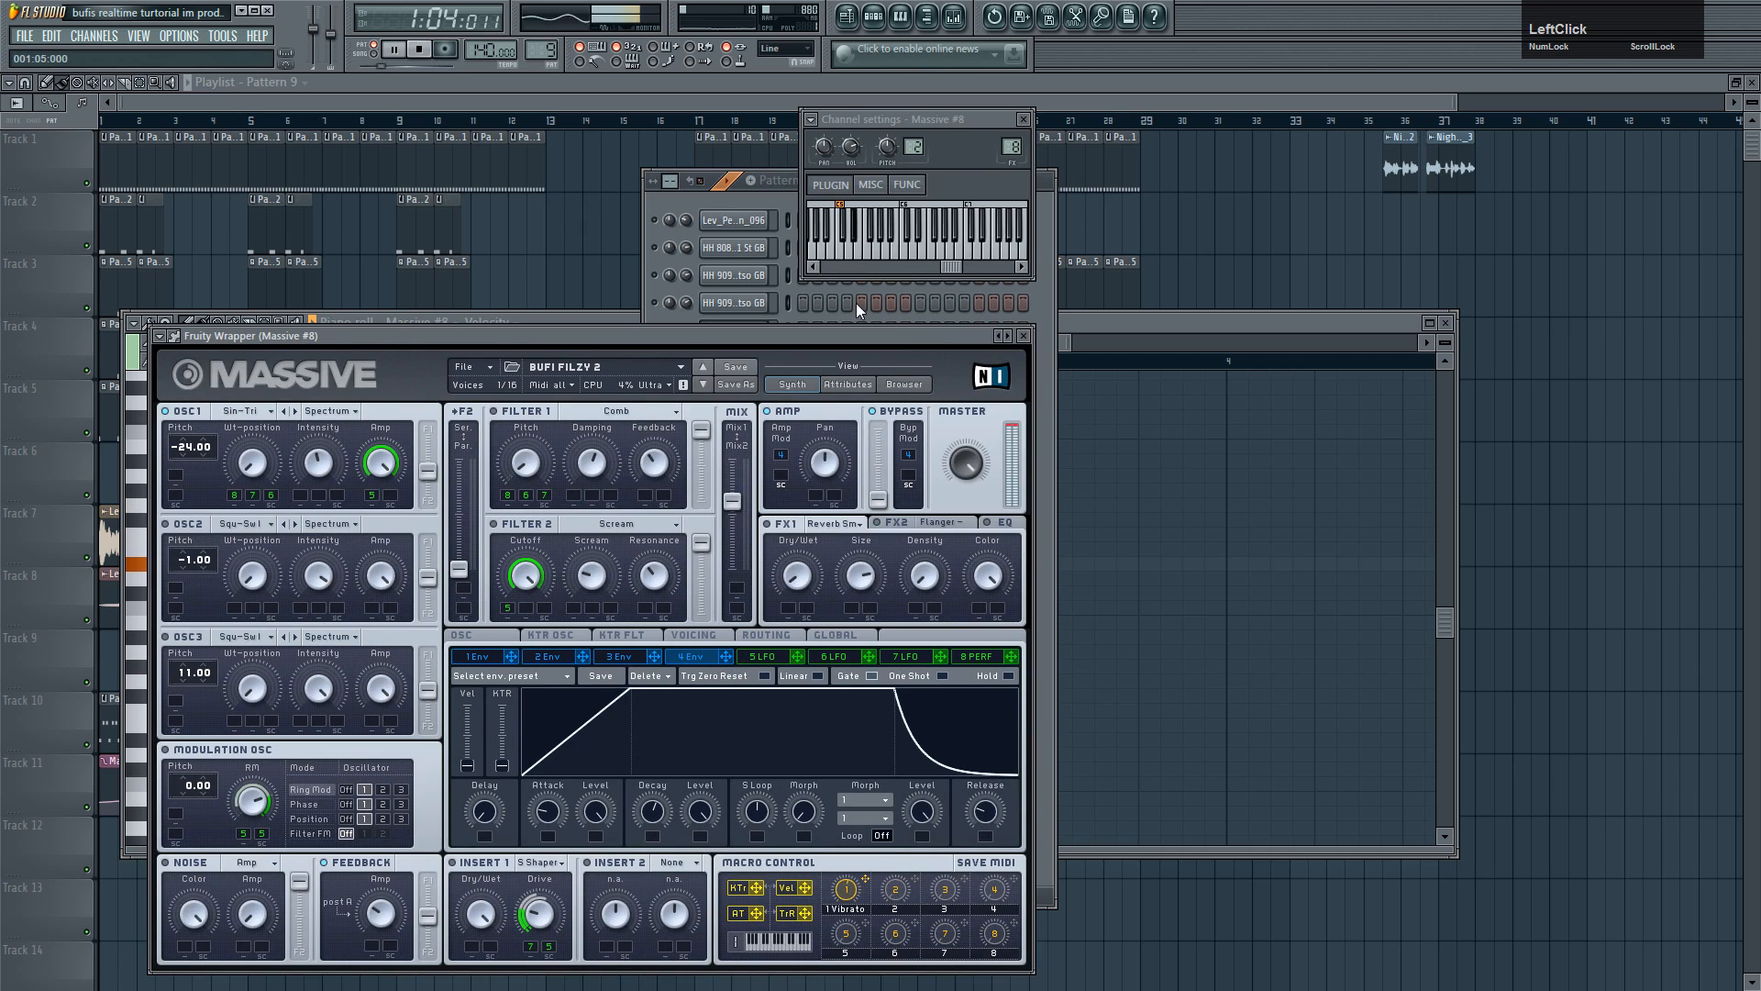
click(777, 197)
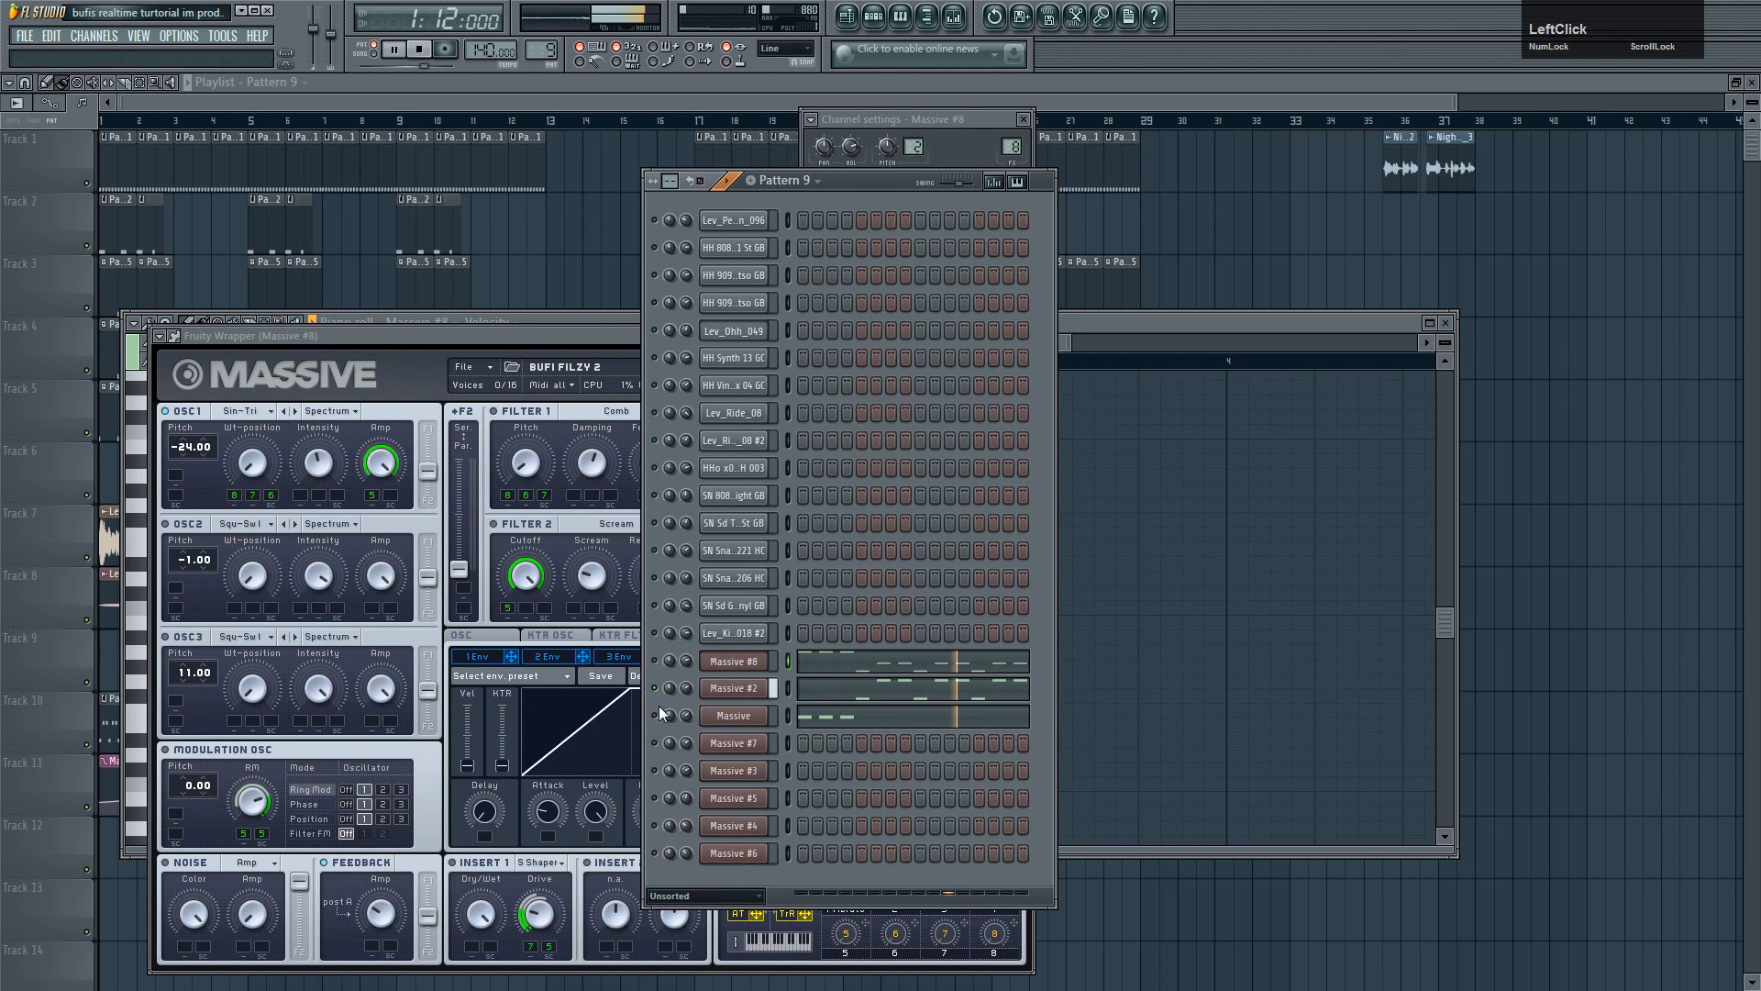
click(734, 692)
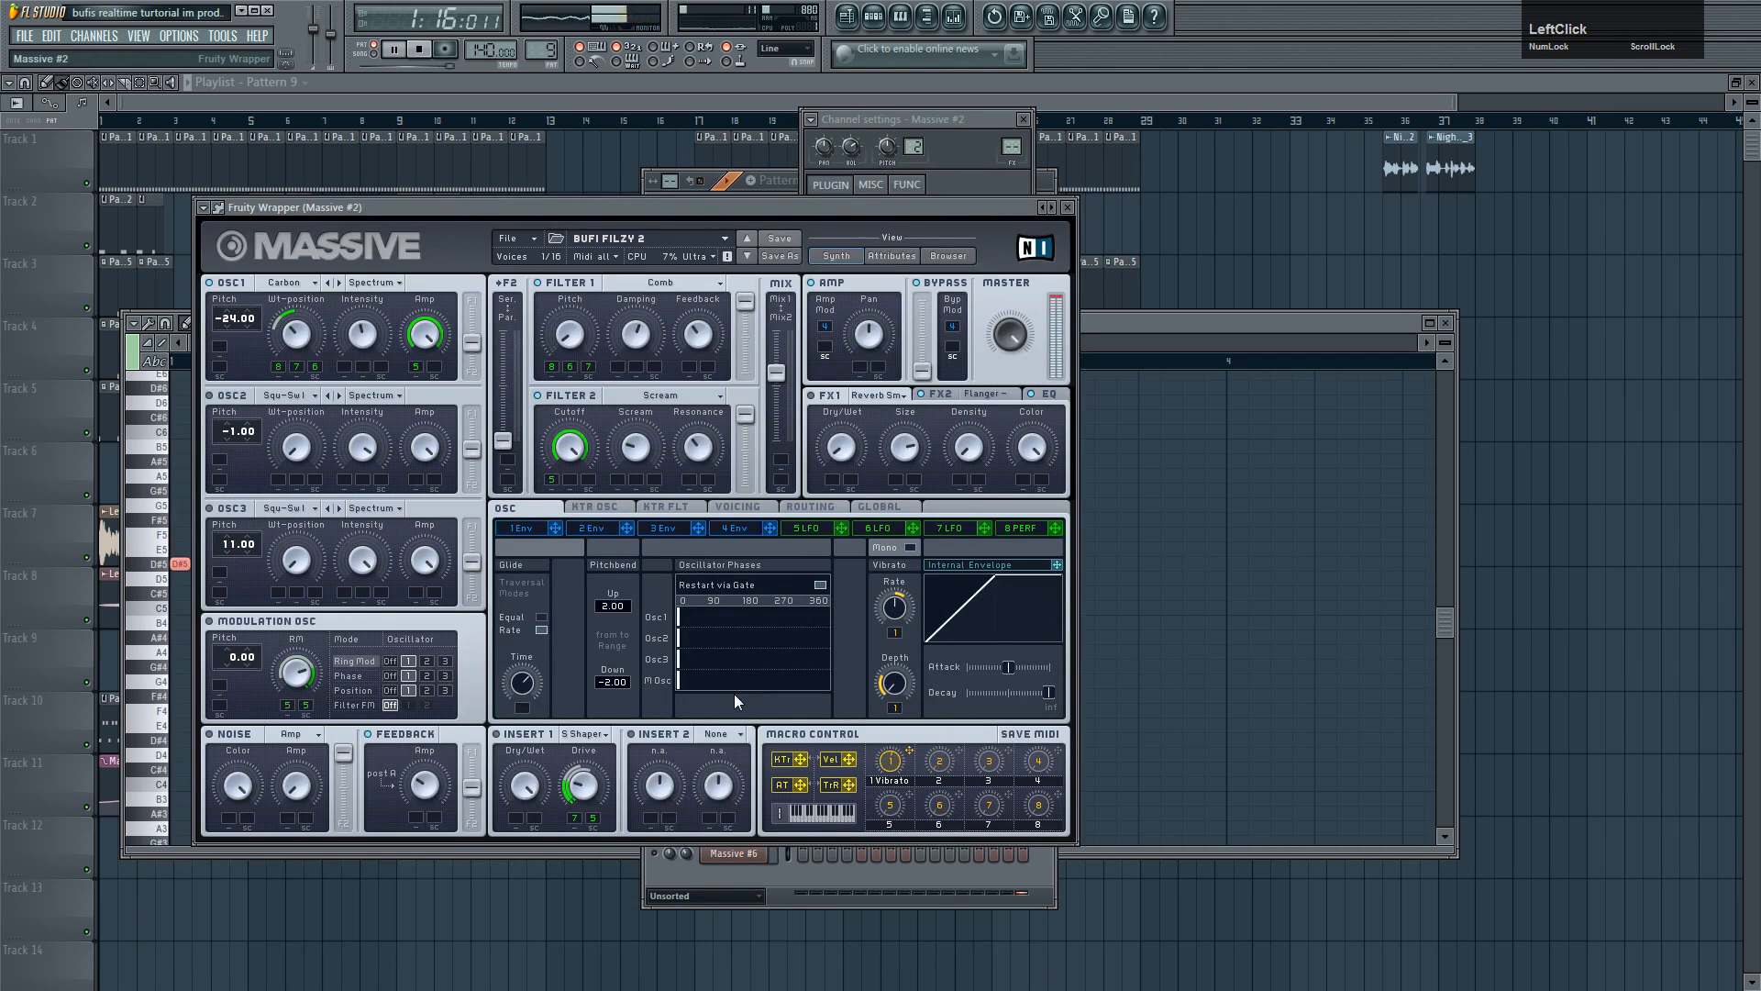
click(298, 342)
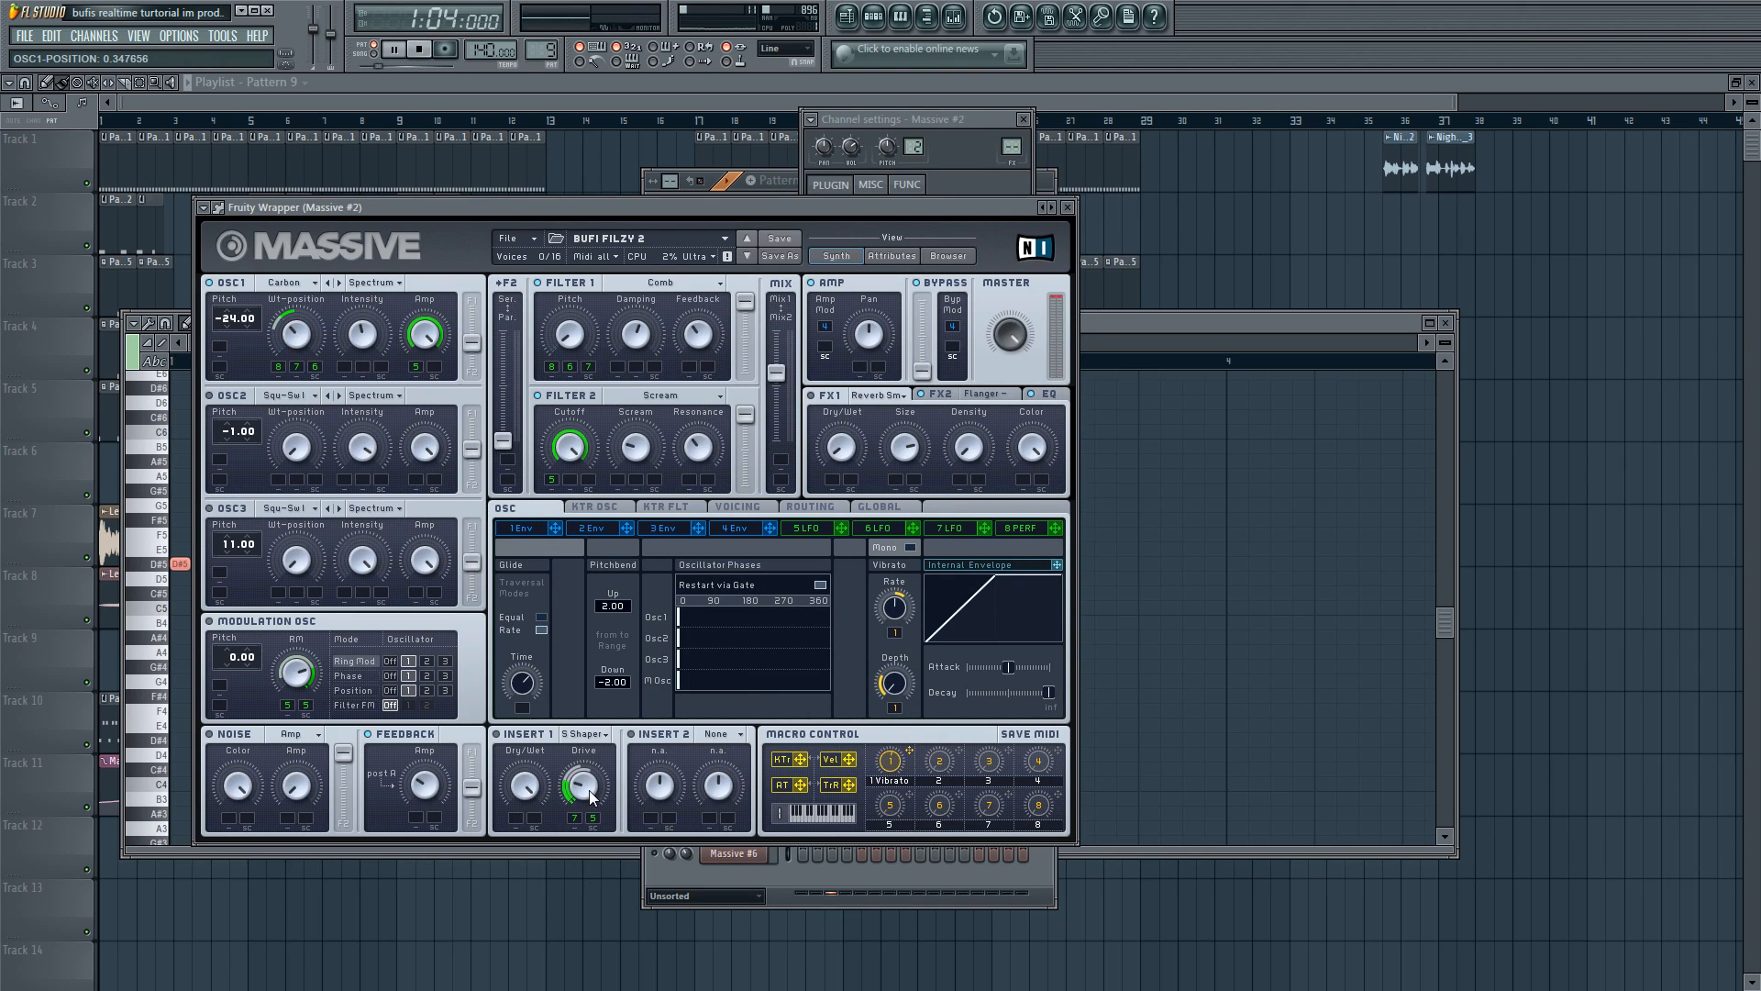
scroll(575, 333, up, 1)
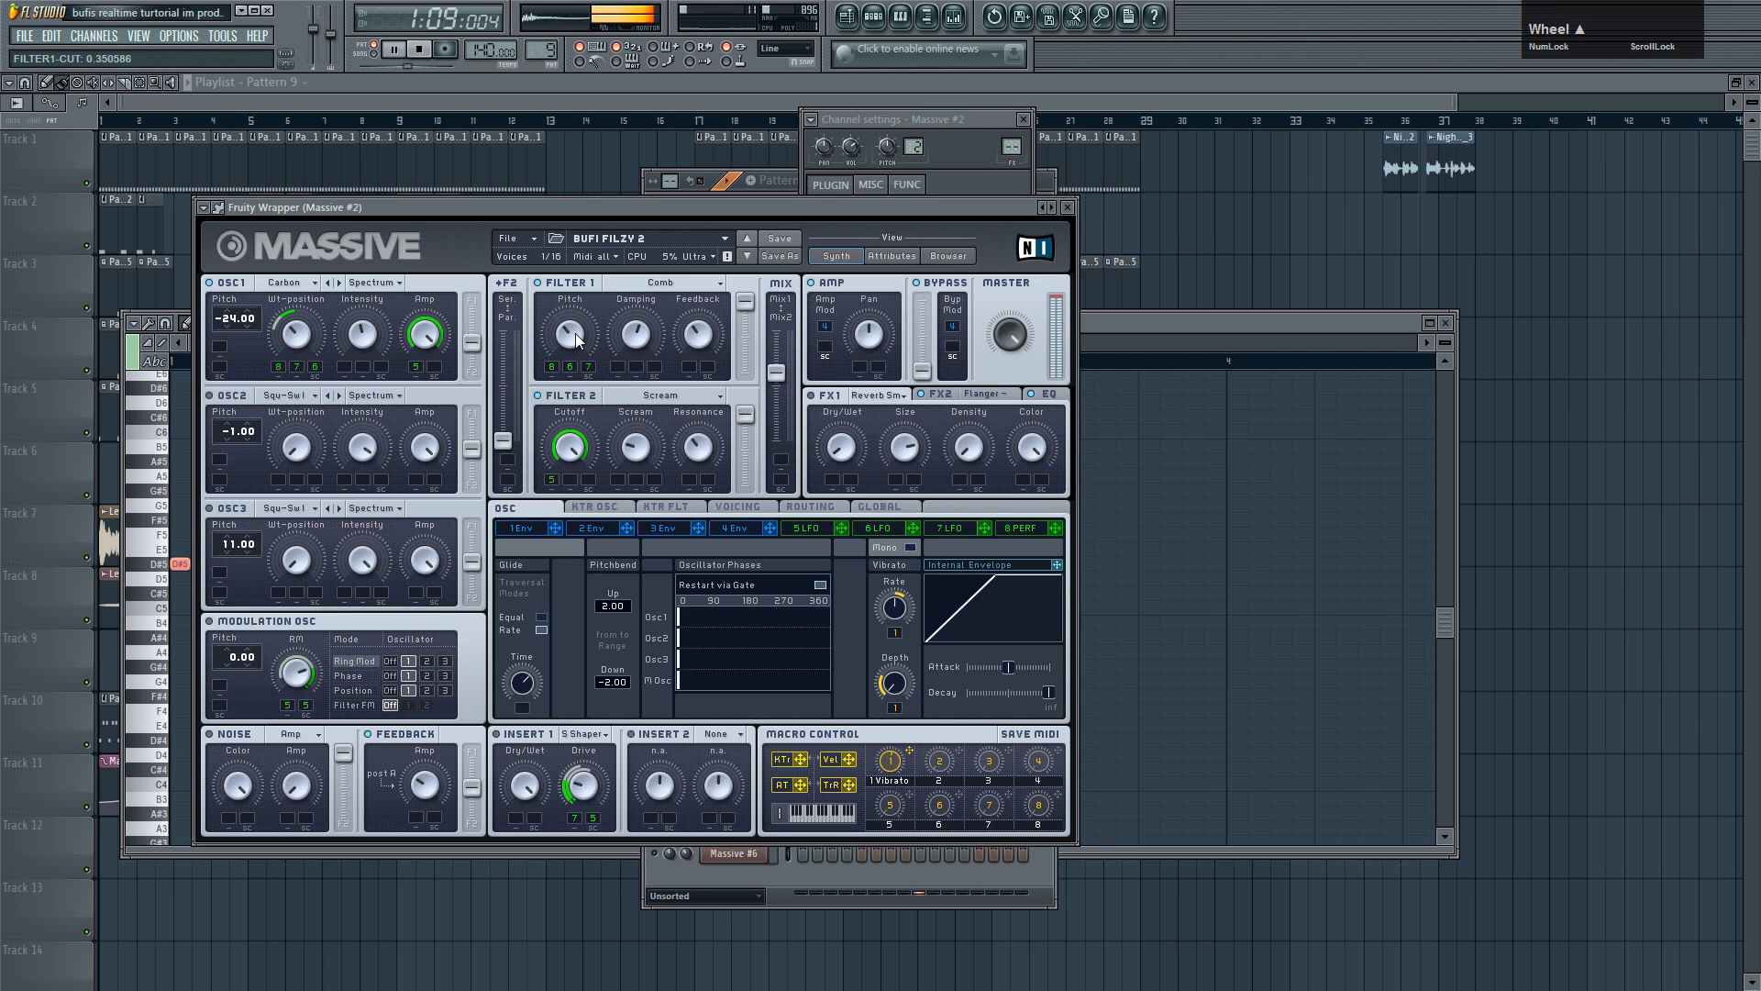
click(1067, 207)
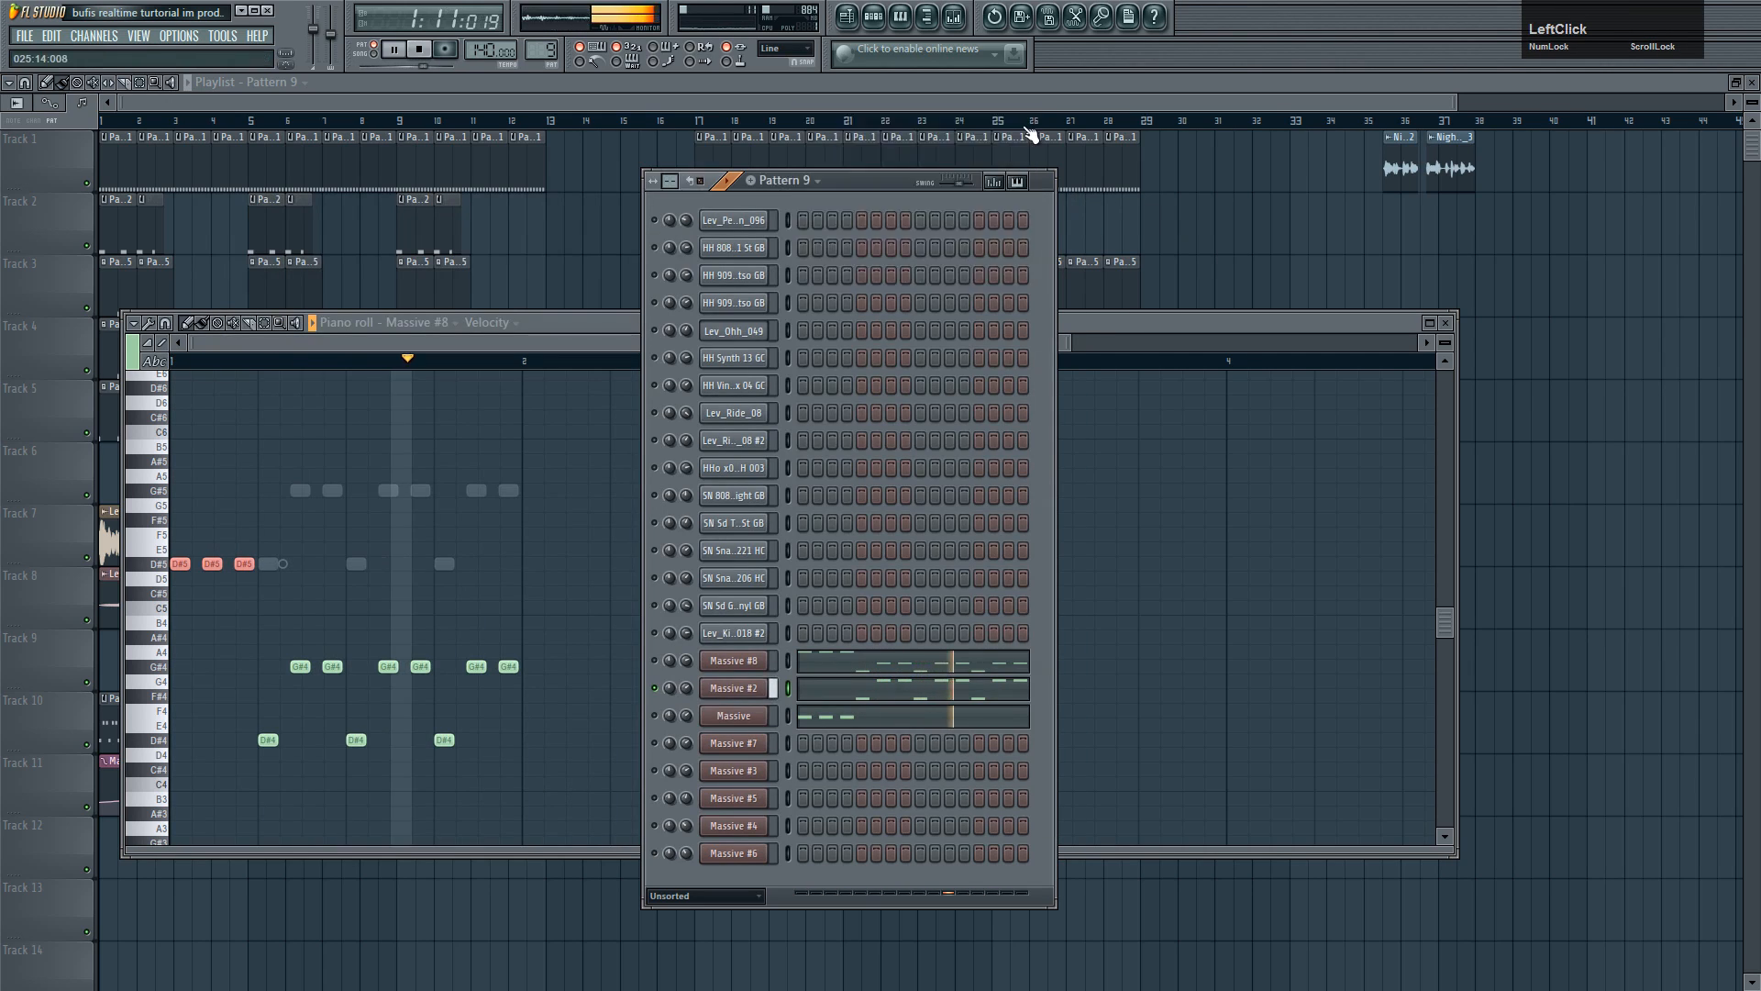
- Adjust the Insert 1 drive in the cloned Massive and raise its OSC1 wavetable position to about 0.575 while the pattern loops
key(space)
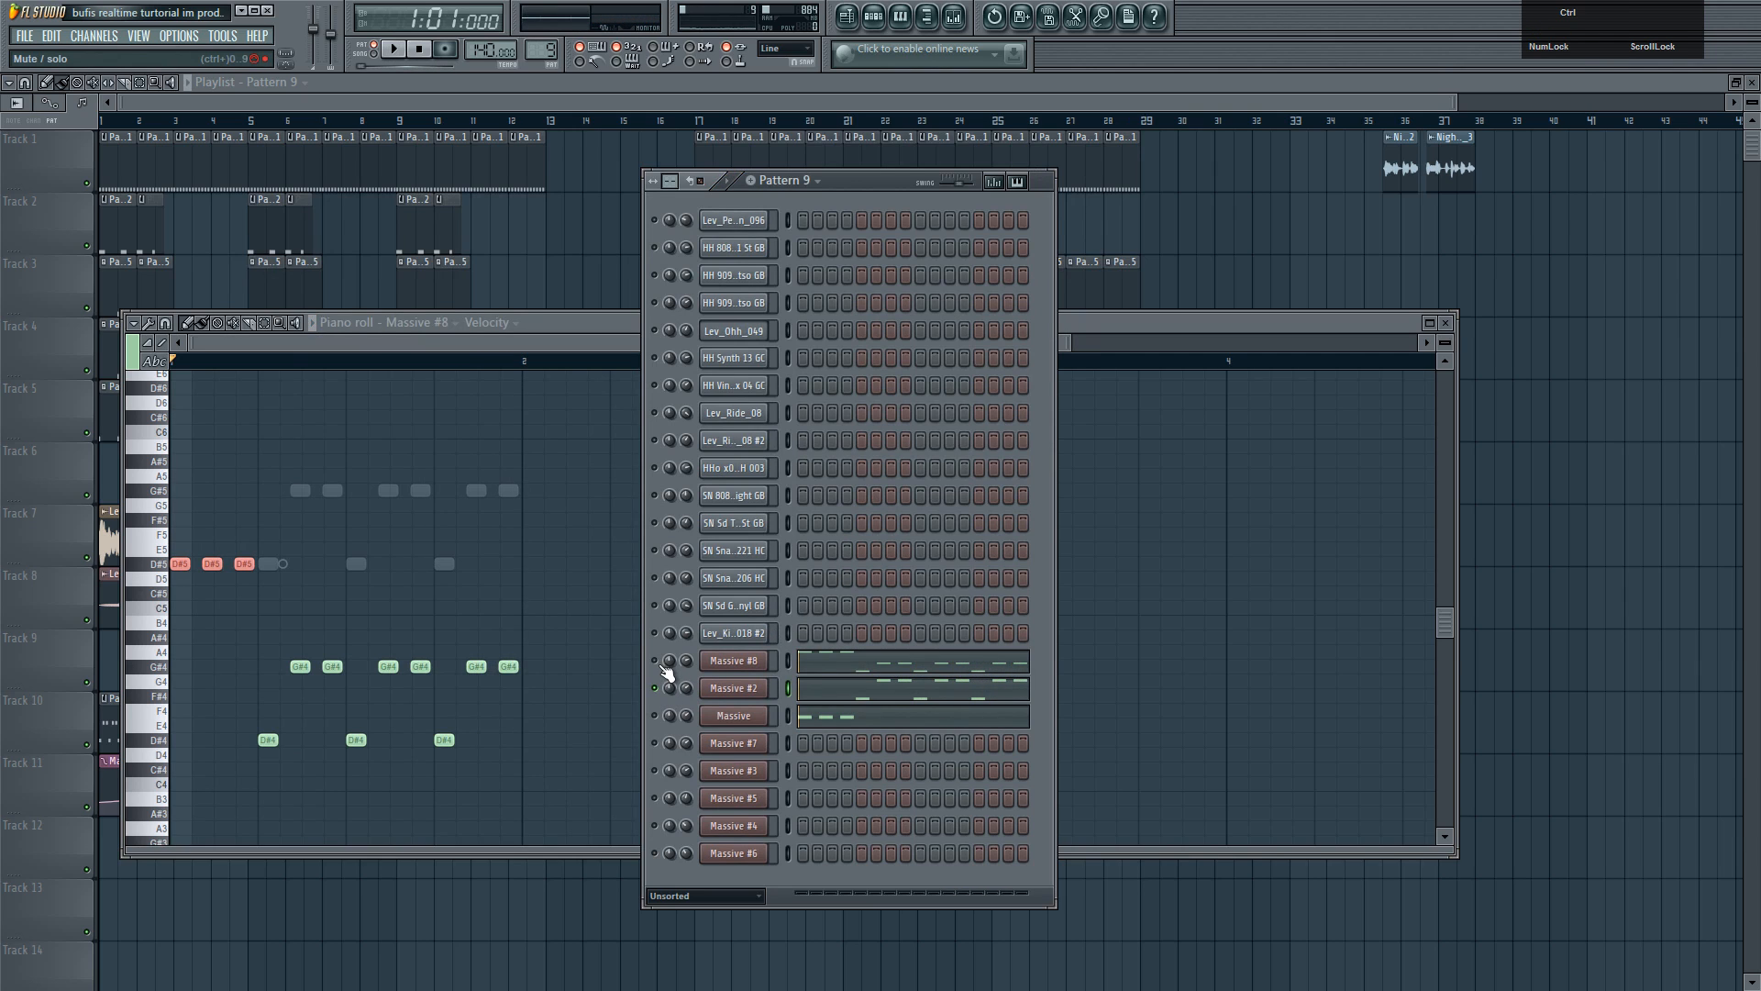
click(730, 715)
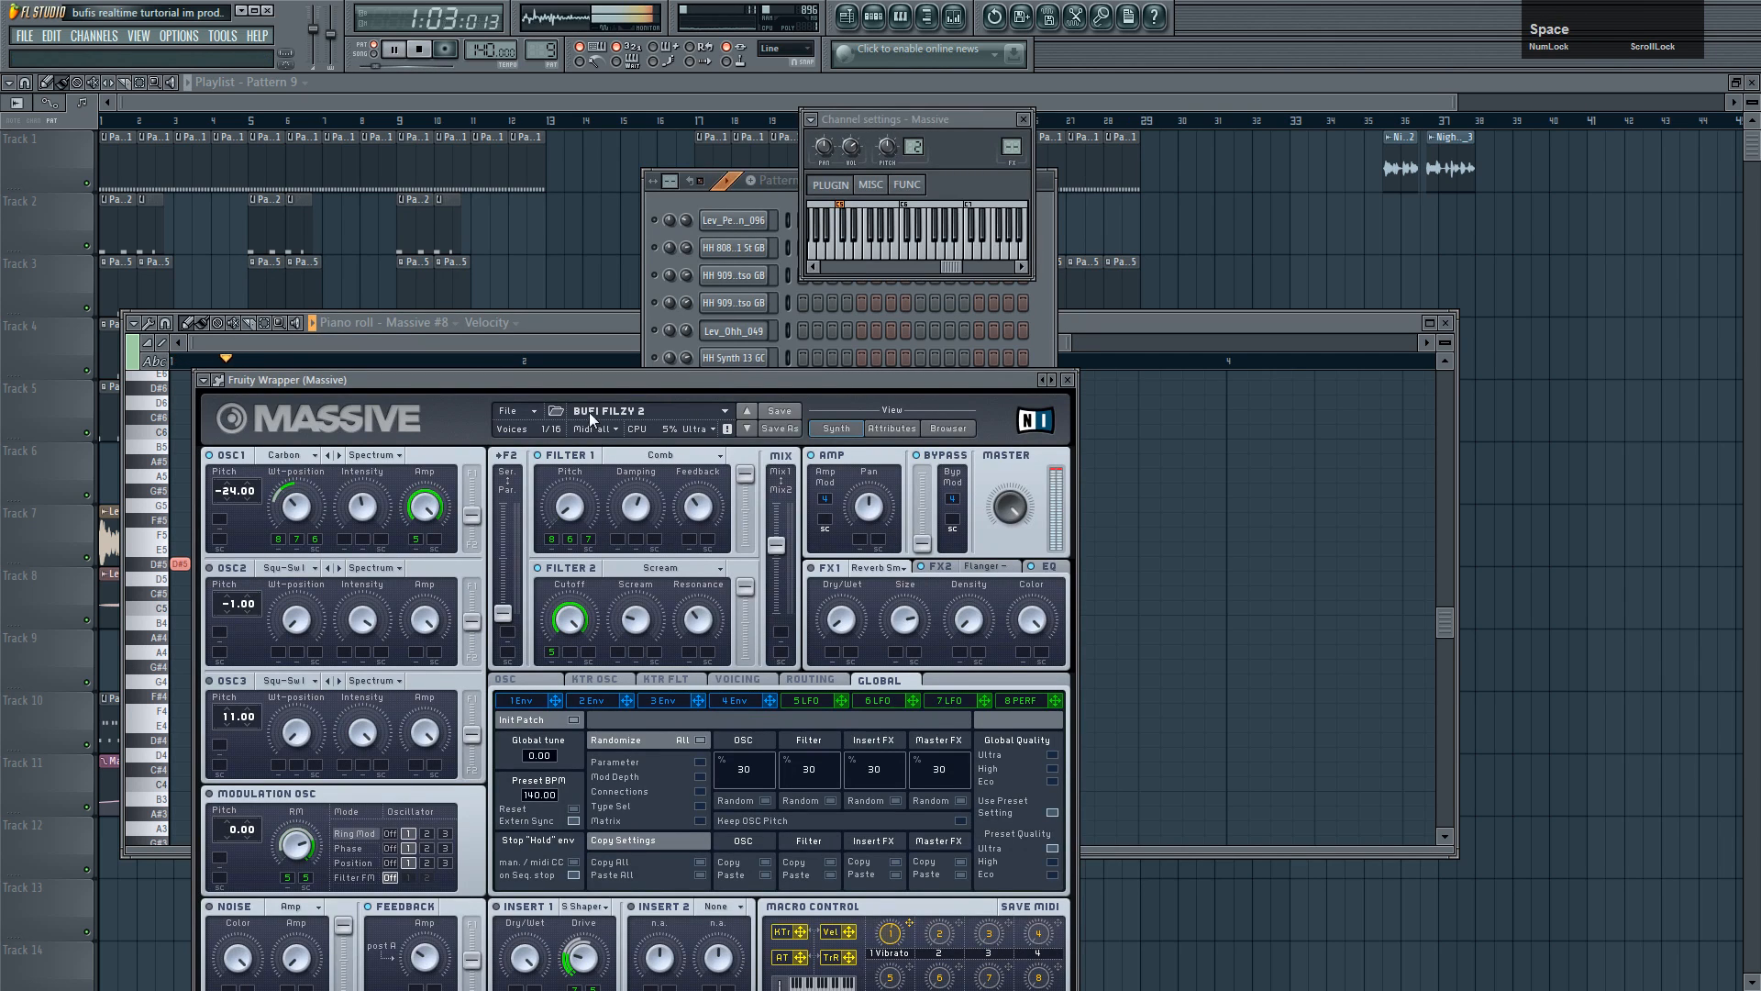
drag(596, 377, 693, 211)
key(space)
click(681, 794)
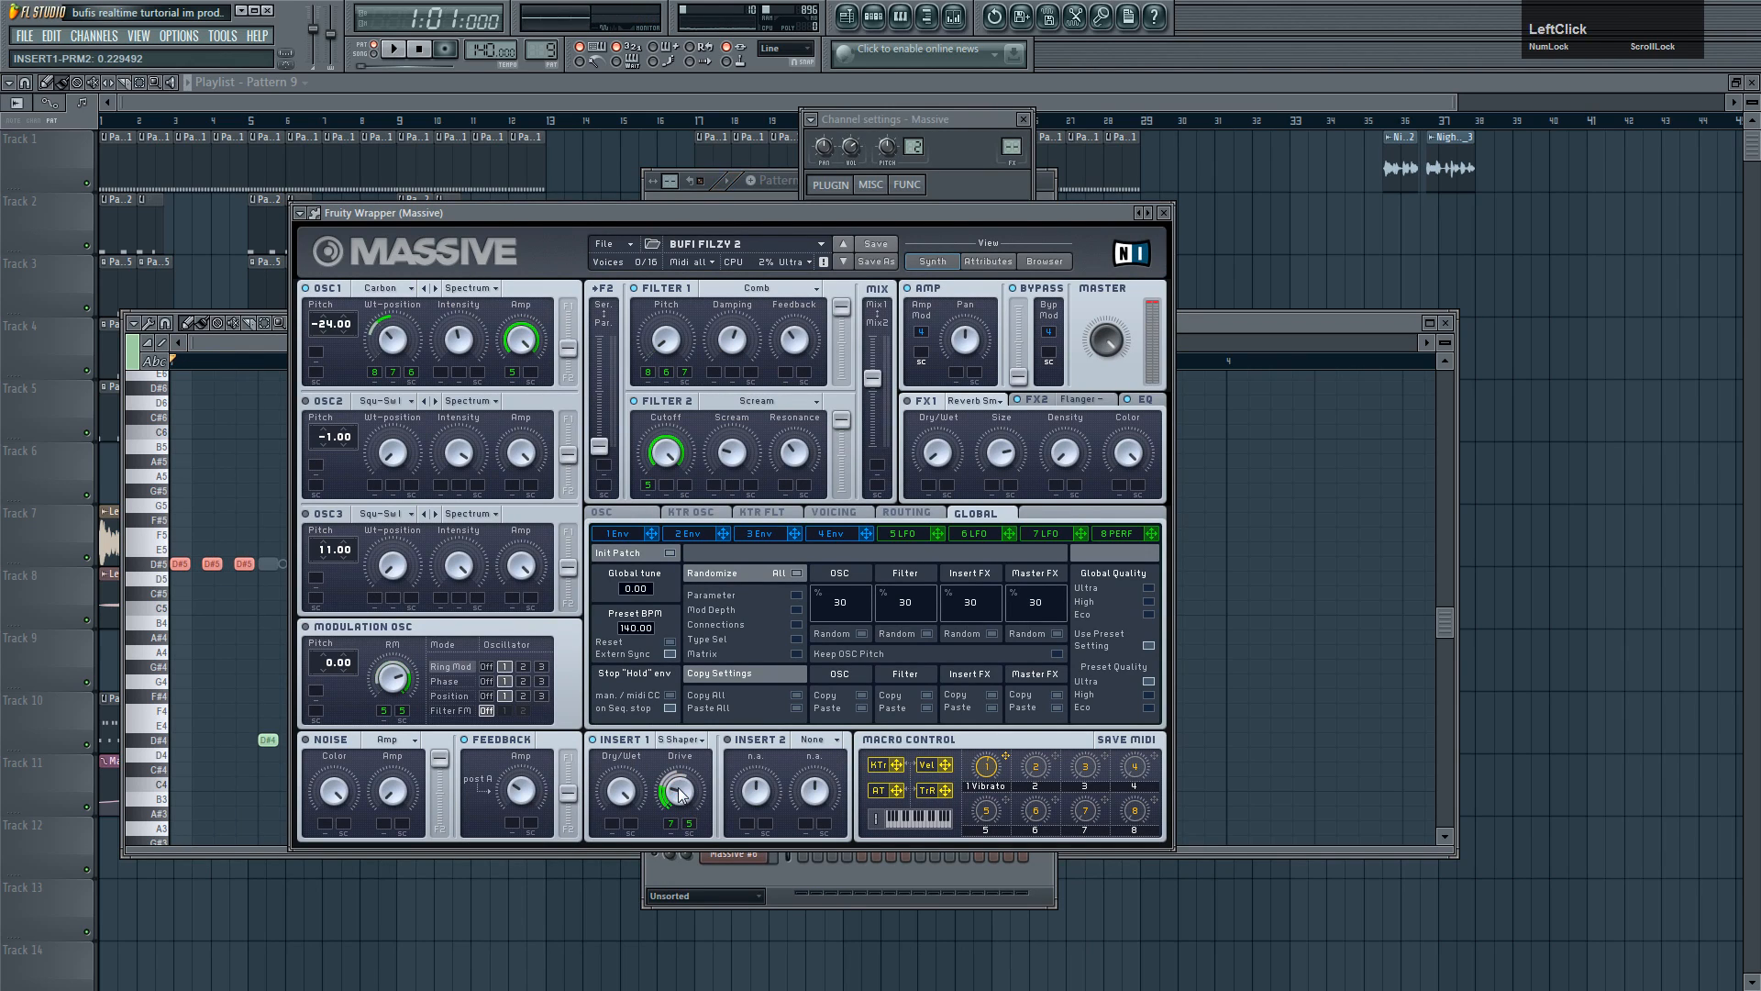
click(394, 49)
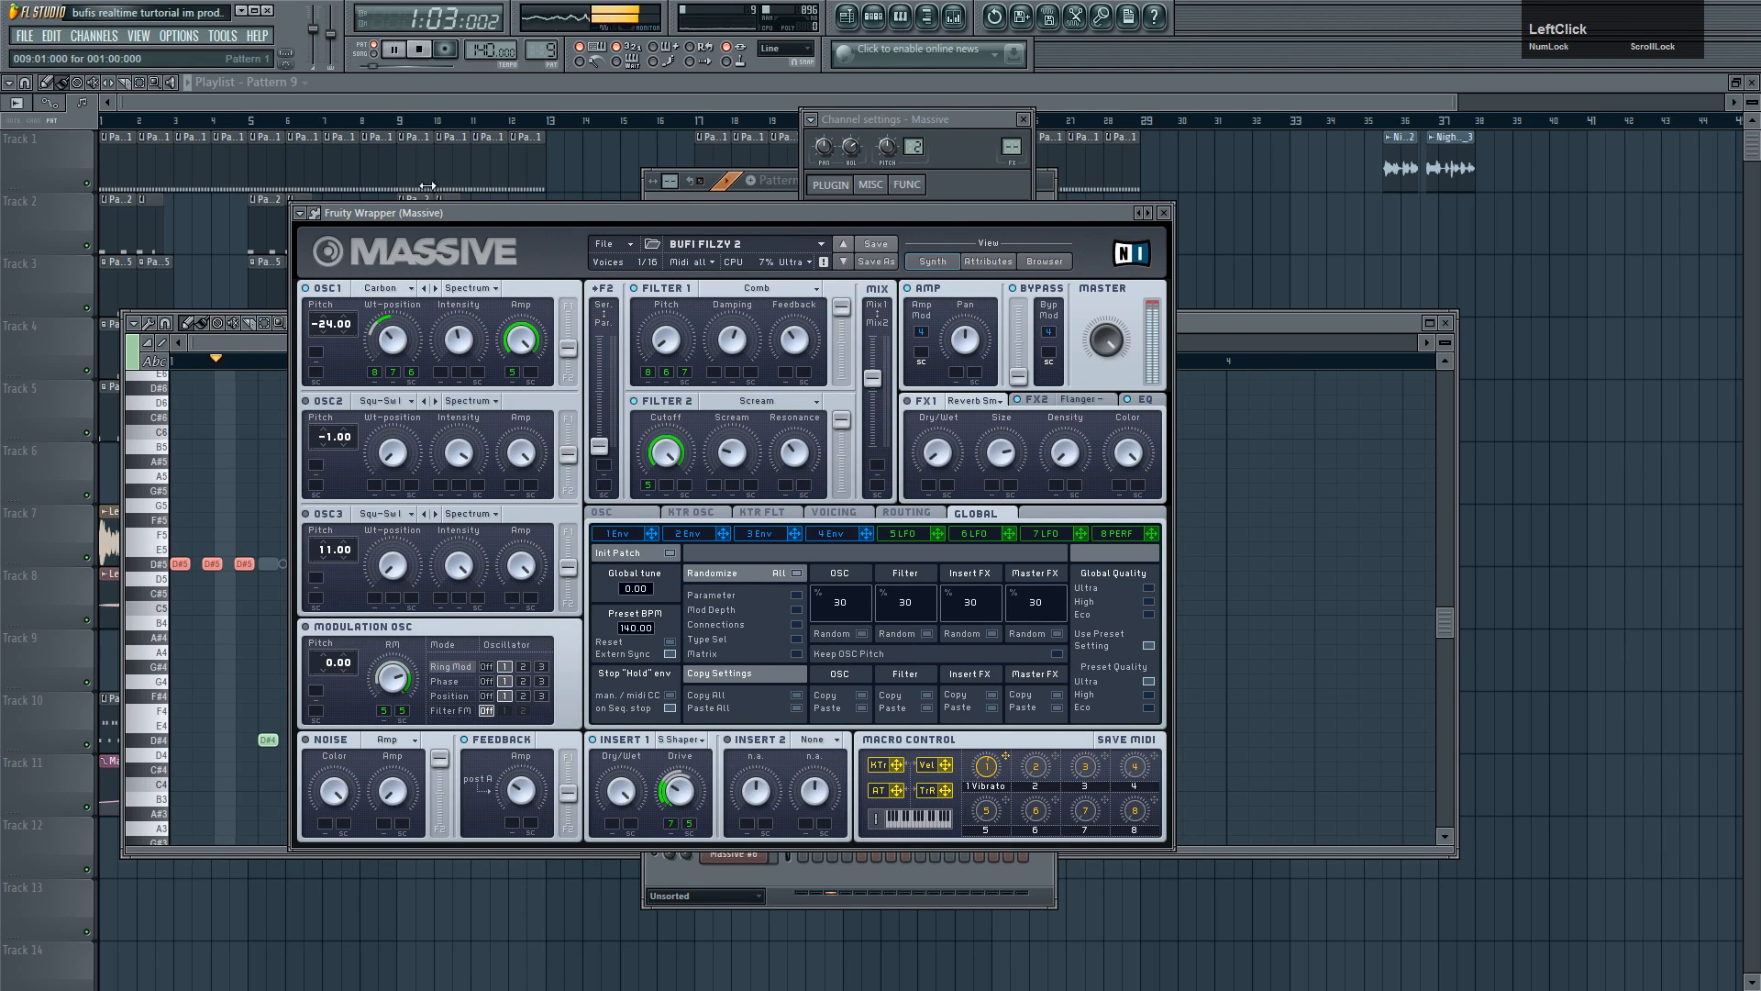
scroll(398, 345, up, 2)
scroll(398, 345, up, 2)
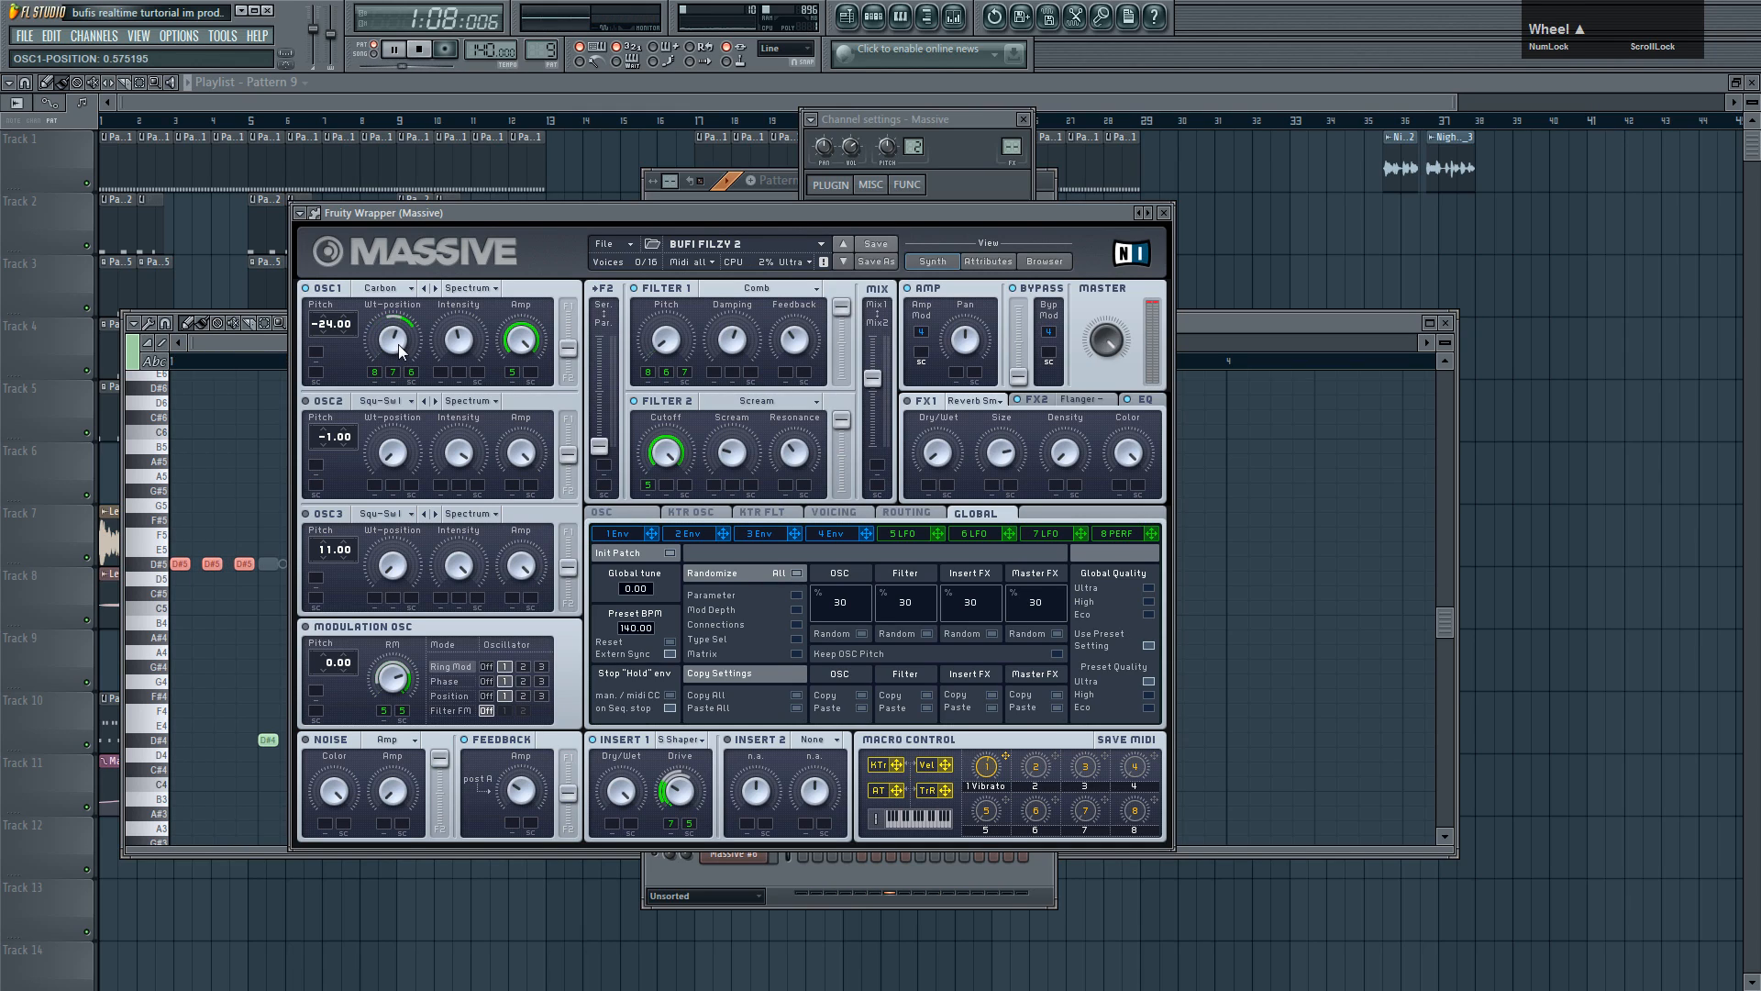
- Fine-tune the cloned Massive's OSC1 wavetable position around 0.575 and close the synth
scroll(398, 344, up, 2)
scroll(398, 344, down, 1)
scroll(398, 344, down, 1)
click(1163, 212)
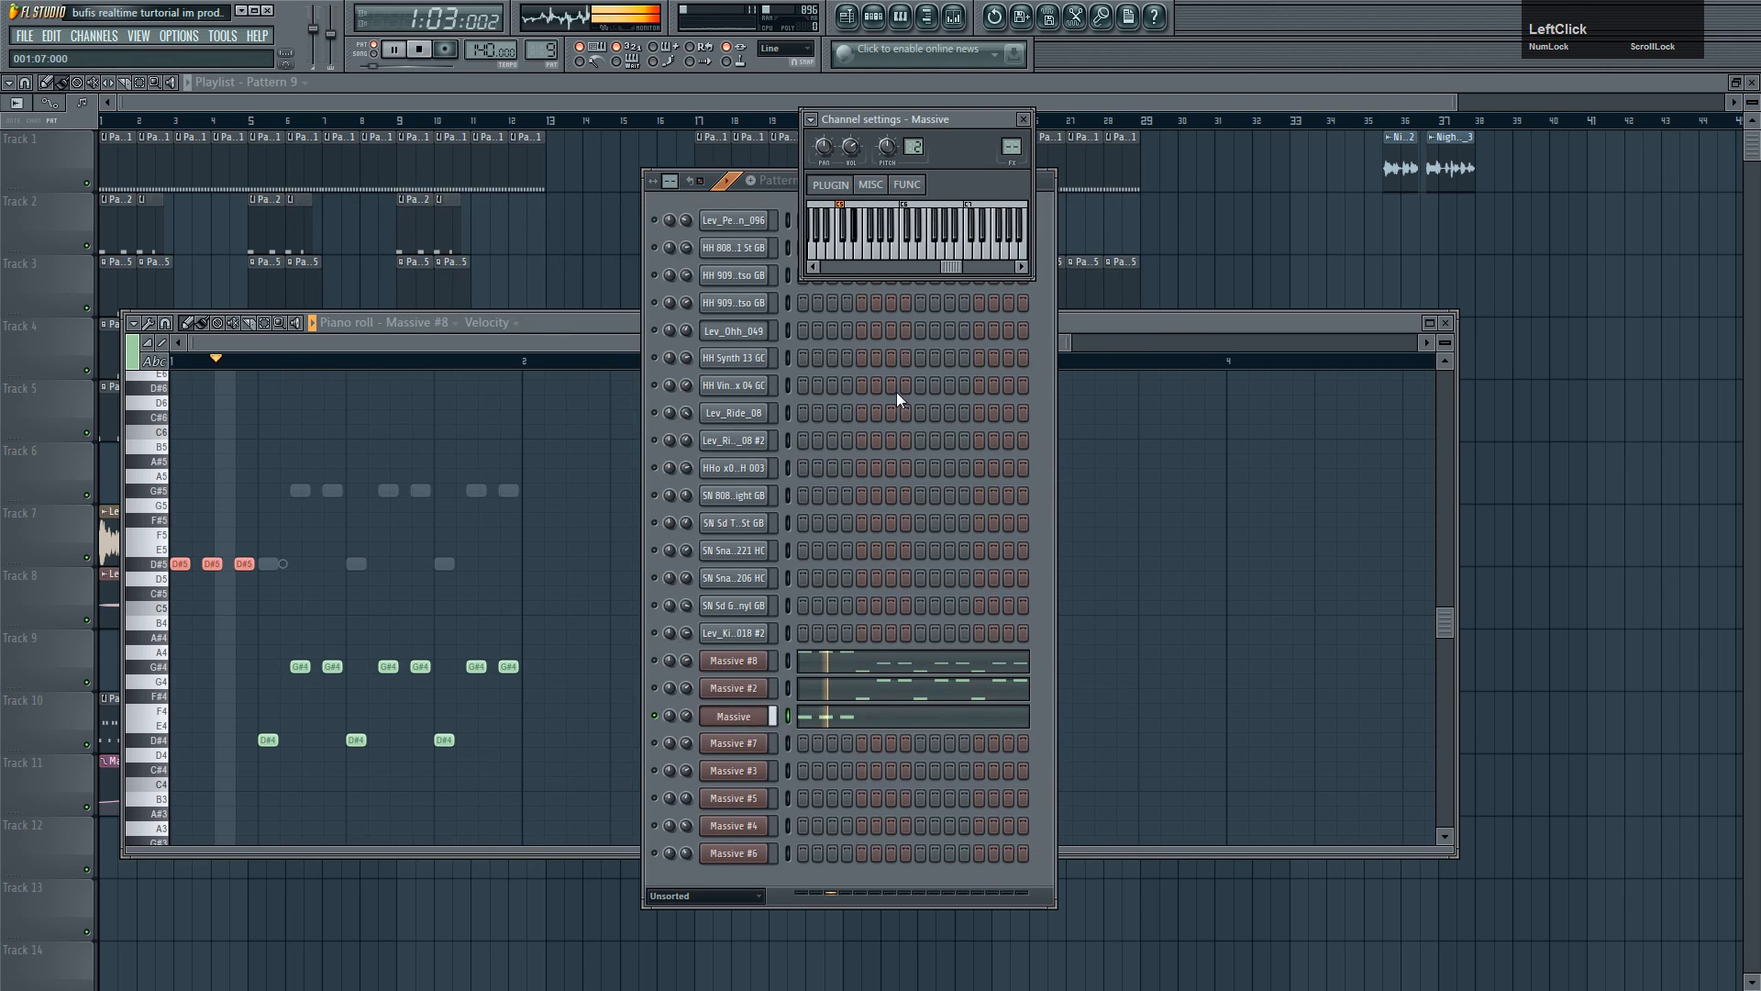
- Stop the pattern, unmute all channels, and play the song from bar 10
key(space)
ctrl+click(657, 688)
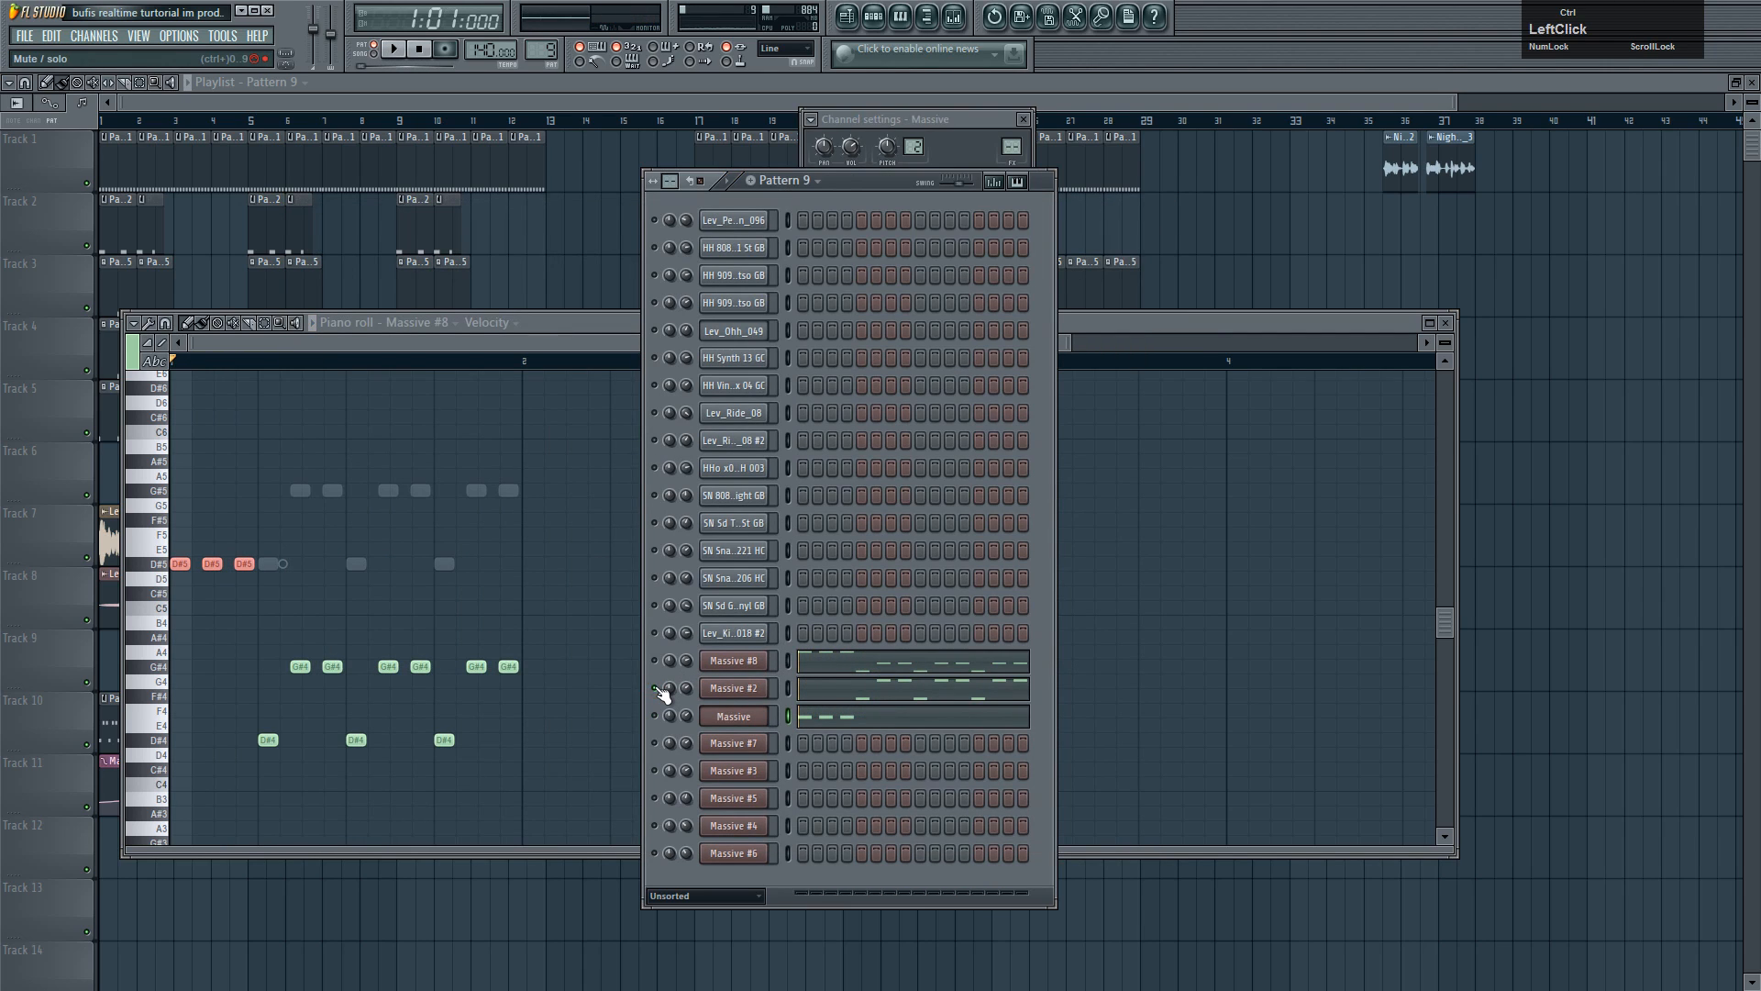
click(376, 52)
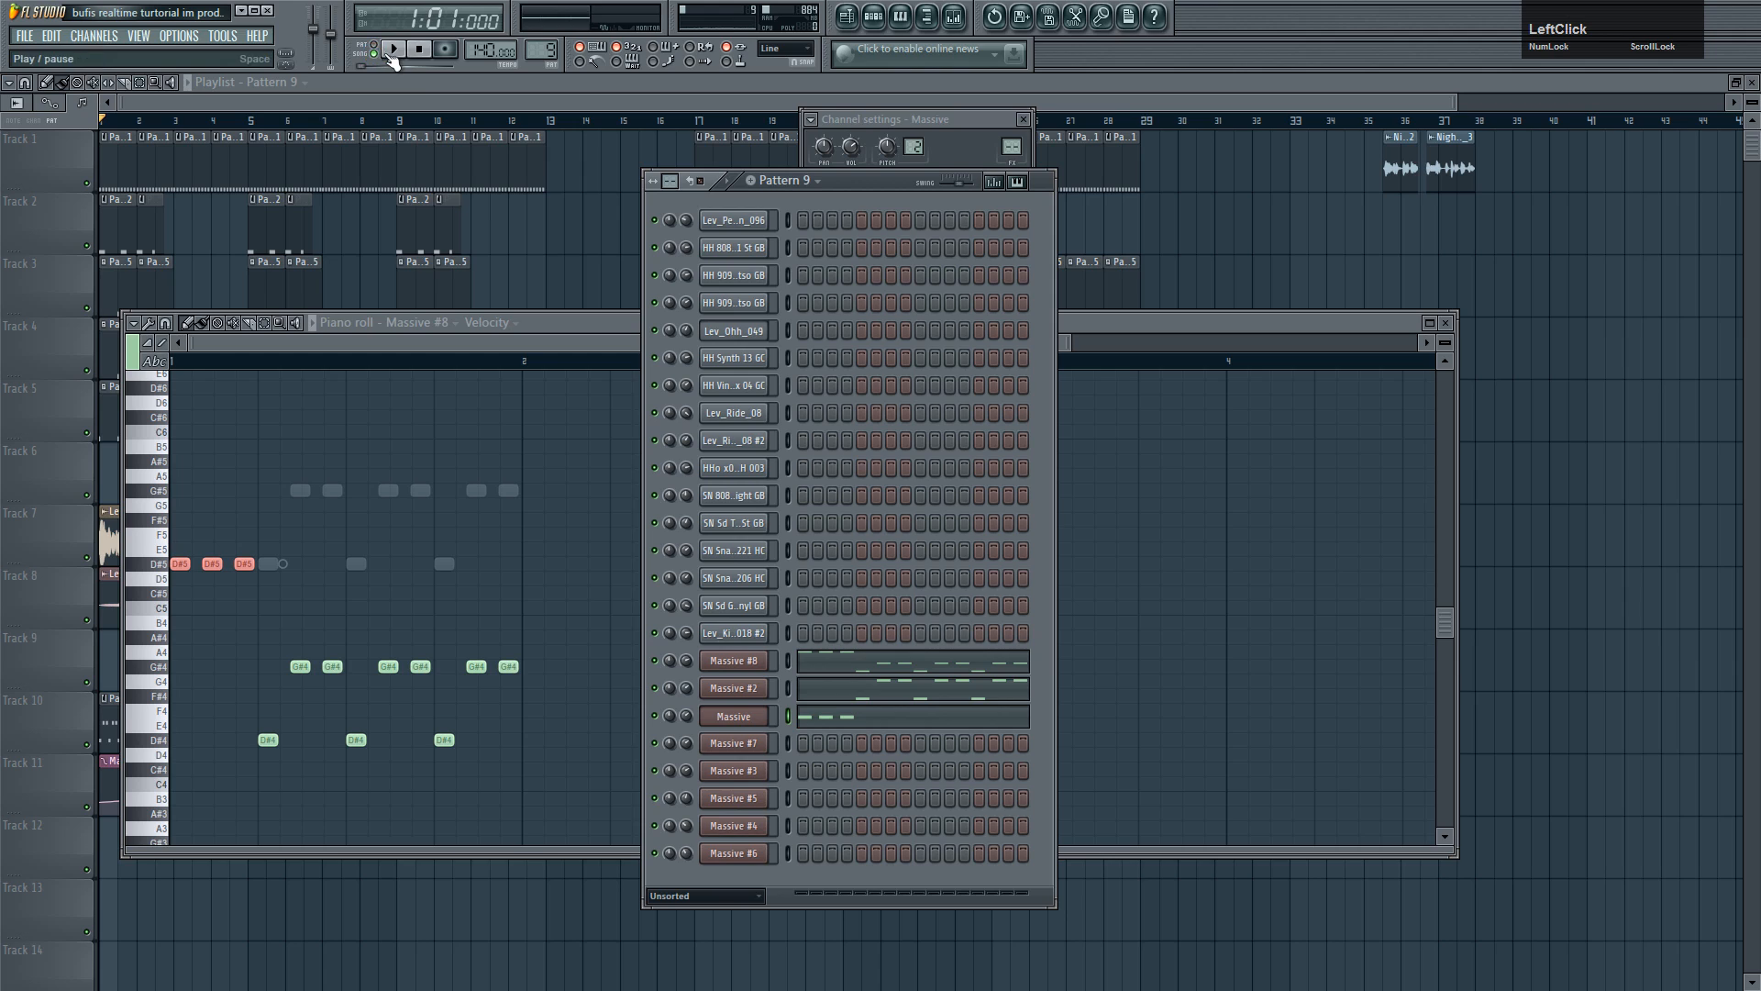
click(419, 93)
click(455, 121)
key(space)
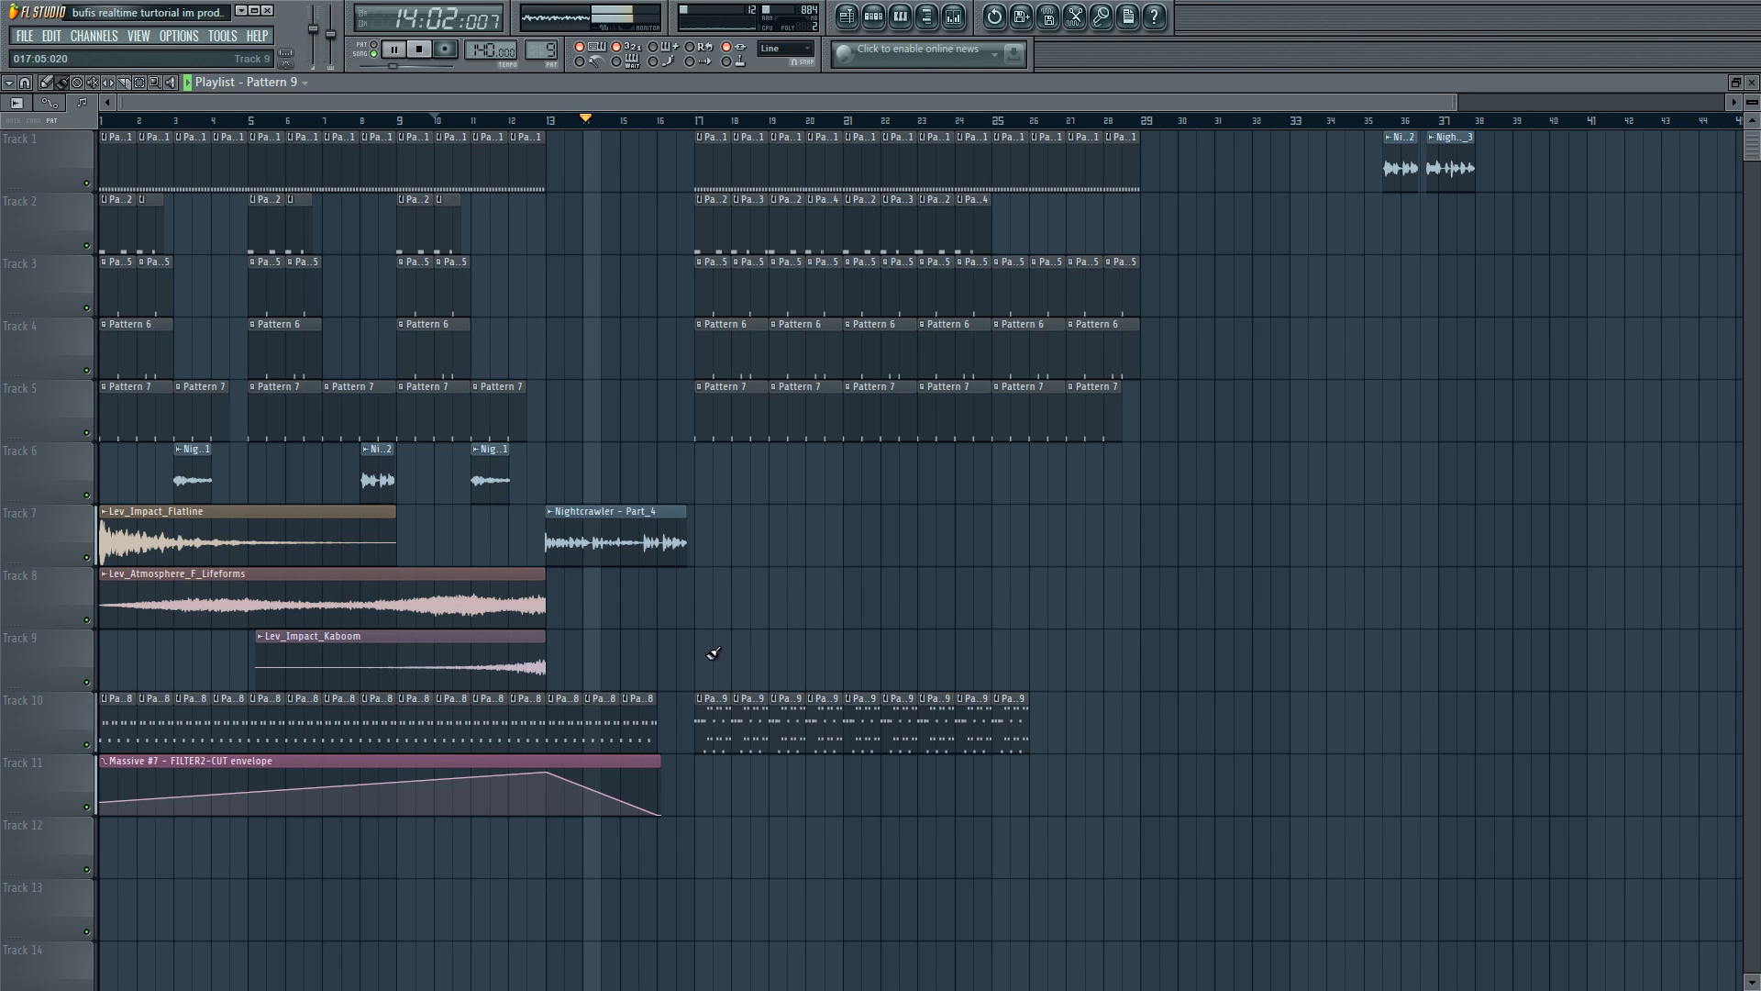
- Shorten the Pattern 9 clip at bar 18 to half a bar and replace the following clips with half-bar copies up to bar 21
scroll(749, 726, up, 3)
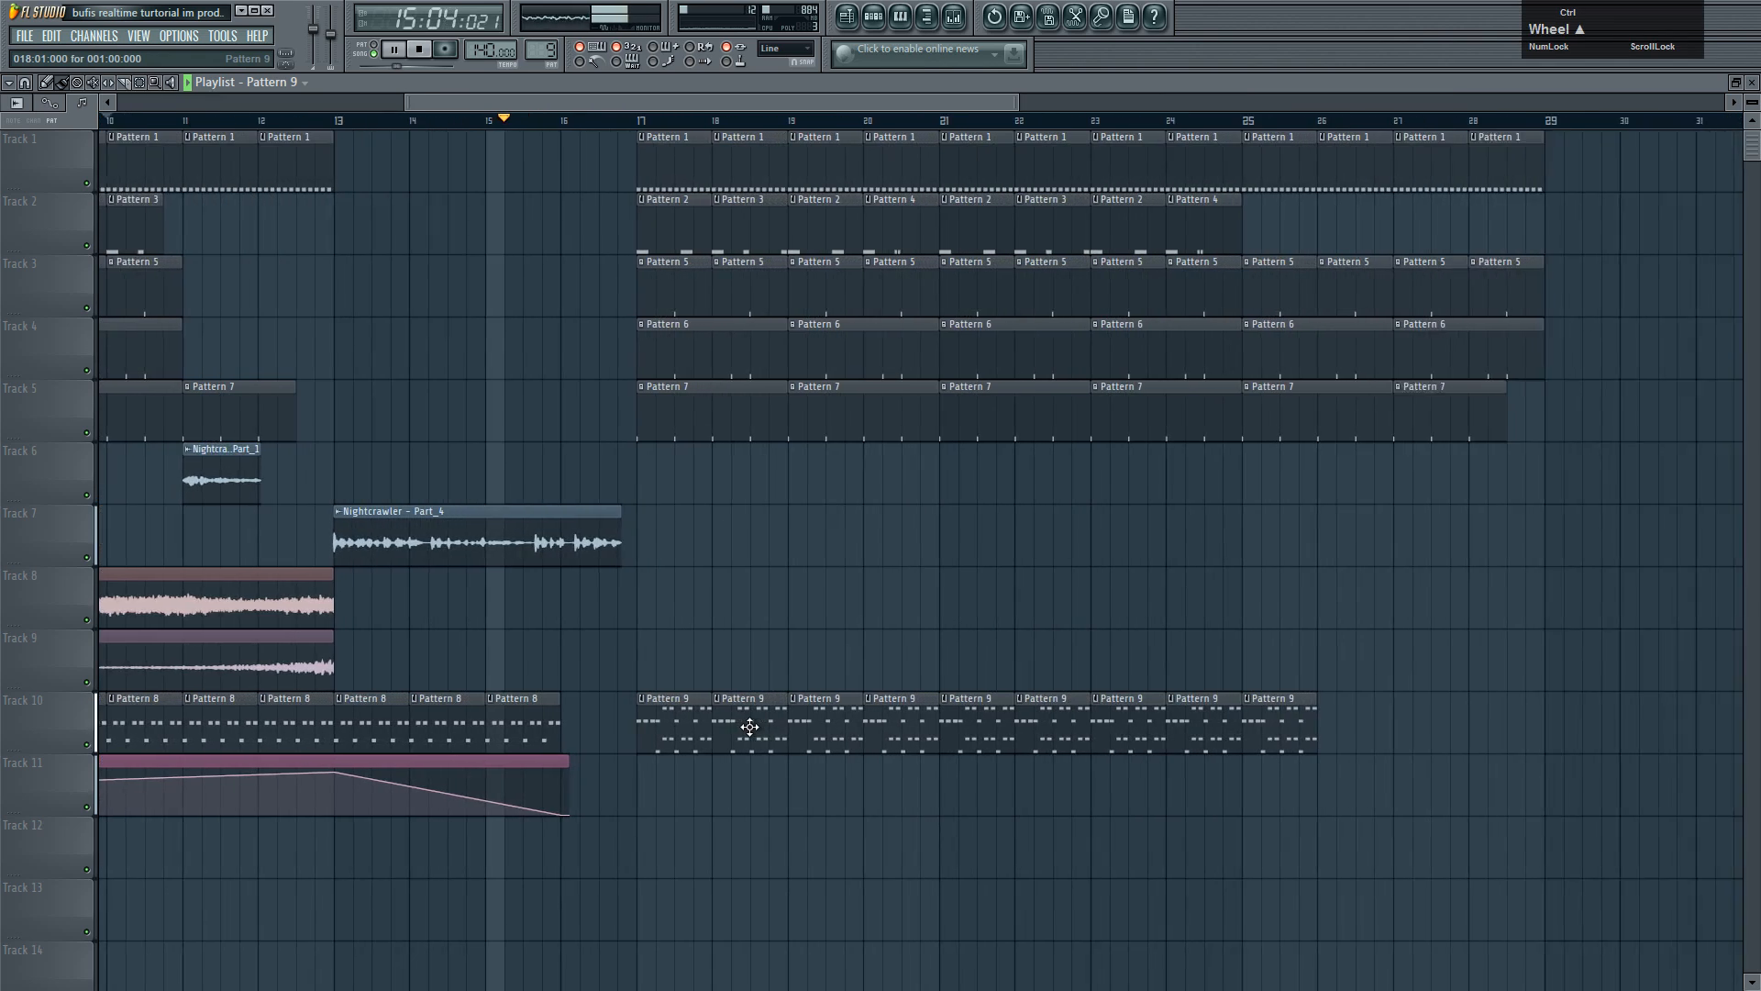
click(717, 730)
mouse_move(713, 732)
mouse_down()
mouse_move(759, 731)
mouse_move(712, 731)
mouse_move(737, 731)
mouse_up()
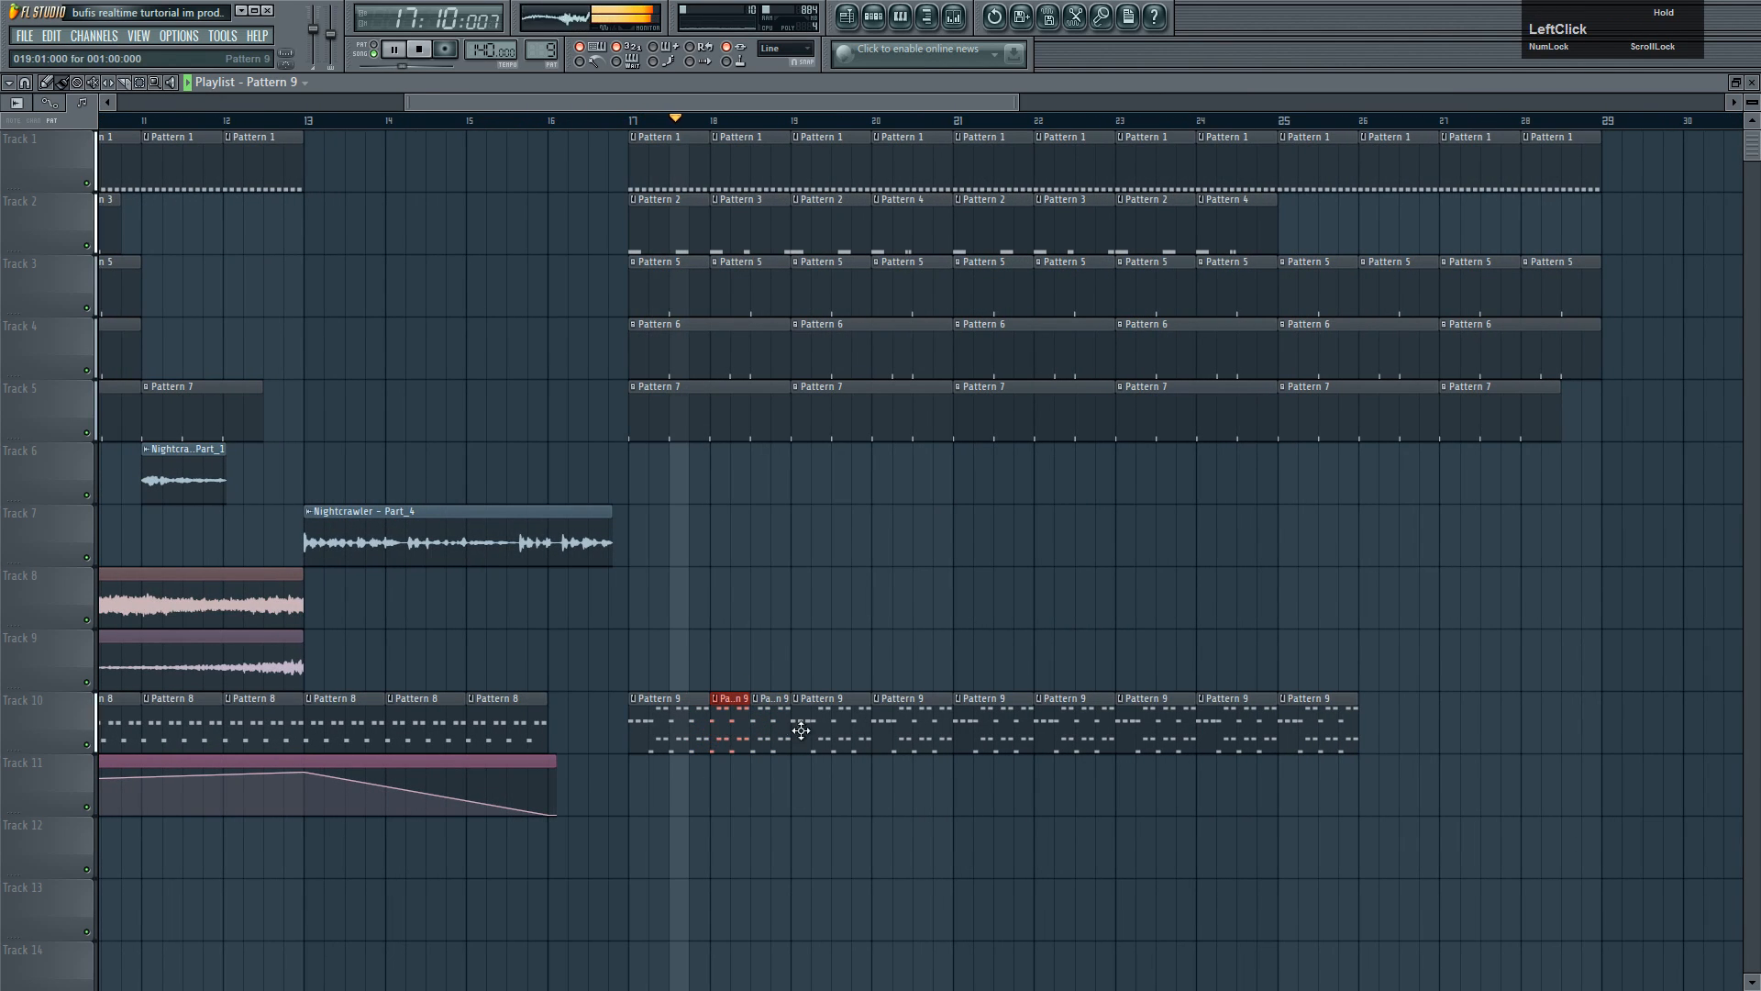
right_click(807, 725)
right_click(1302, 724)
drag(1057, 725, 888, 721)
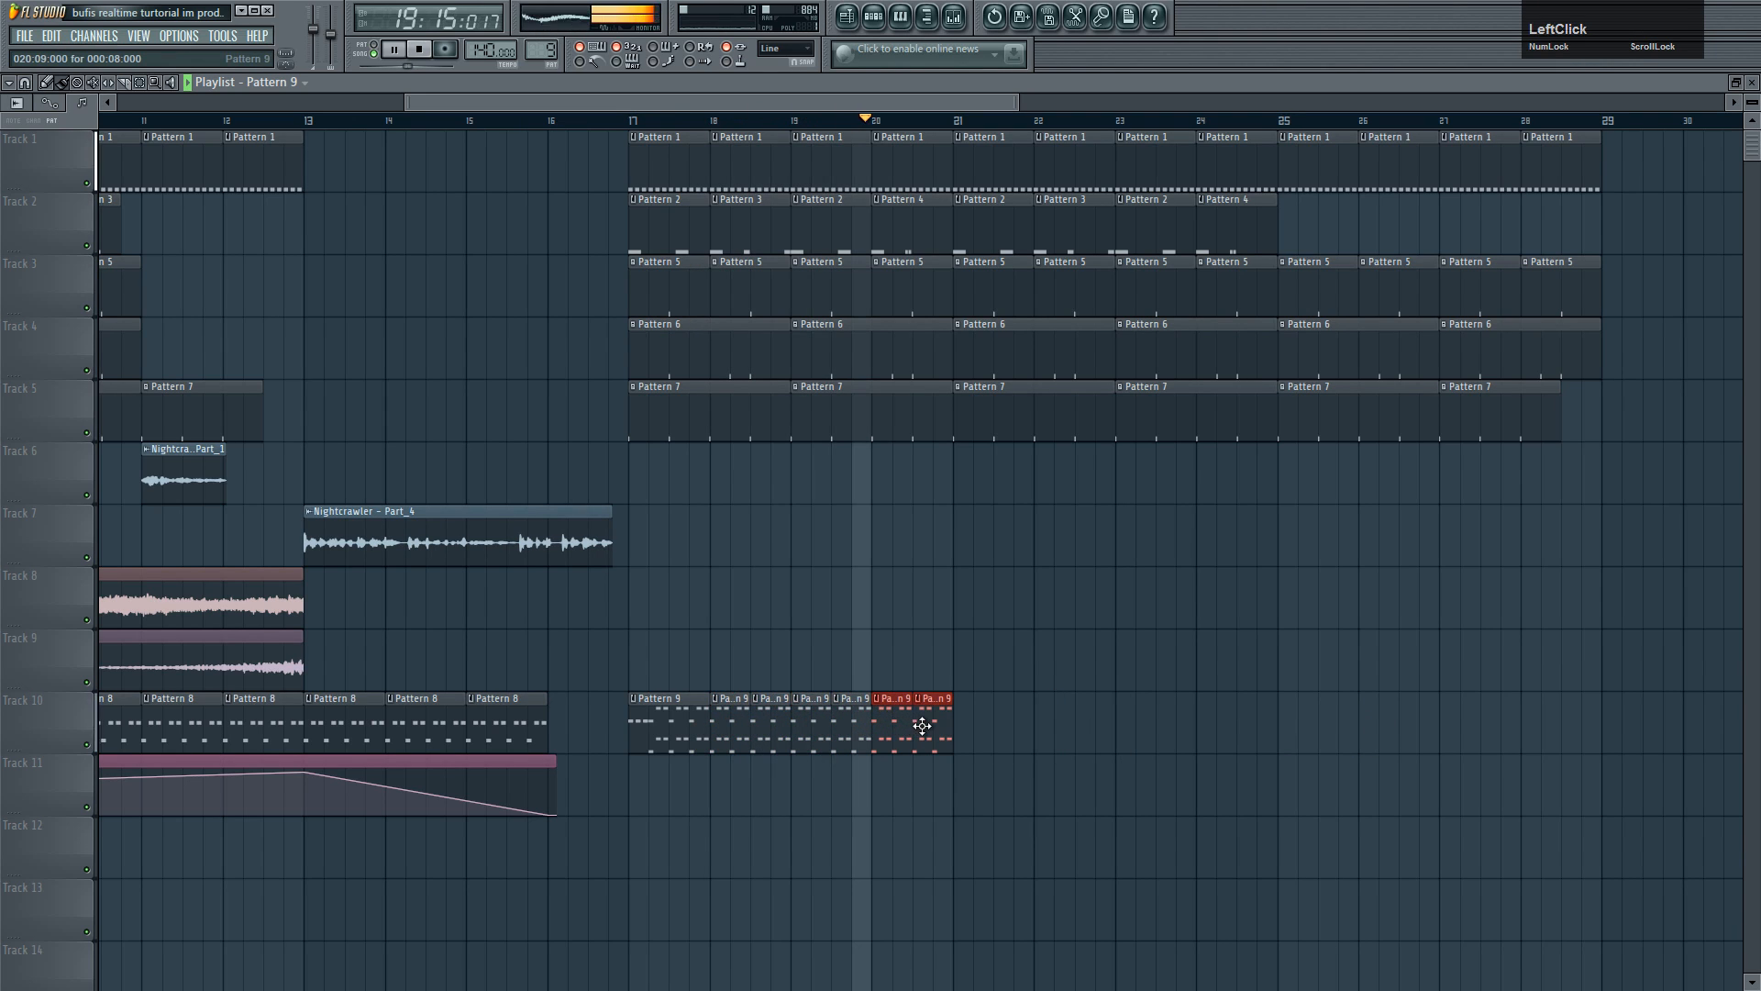
- Duplicate the Pattern 9 sequence of bars 17–20 onto bars 21–24 and play the drop
scroll(931, 740, up, 2)
key(space)
drag(982, 629, 928, 729)
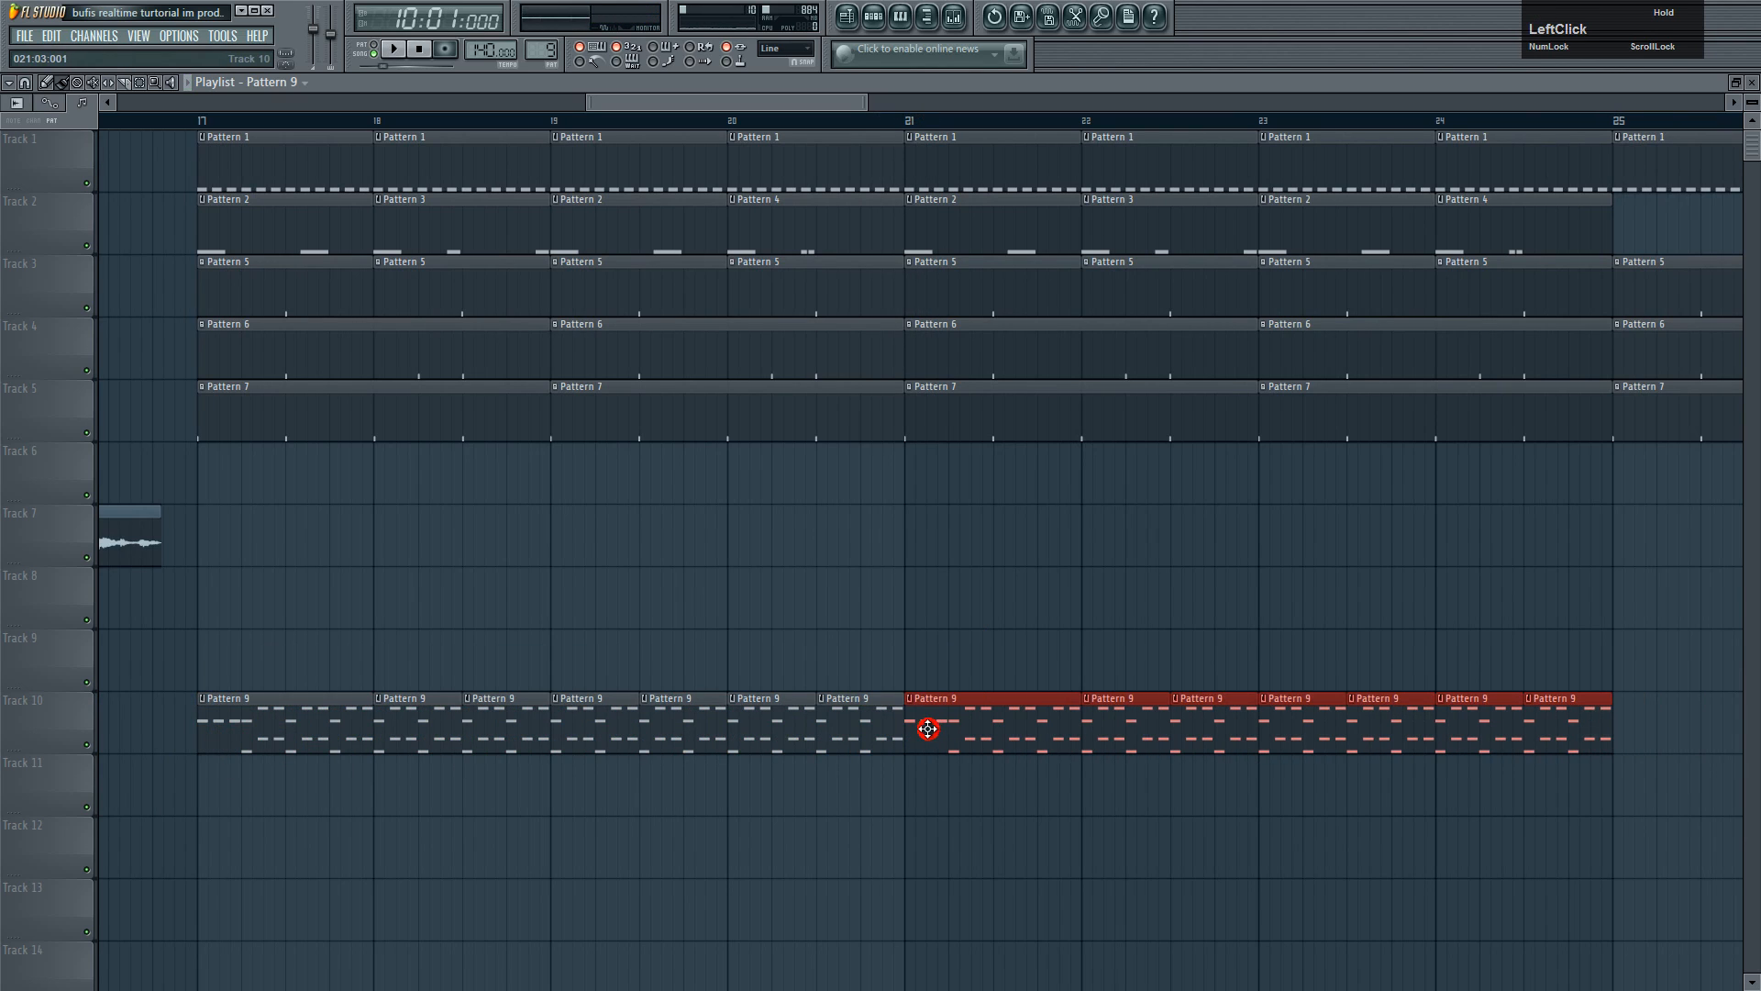
key(space)
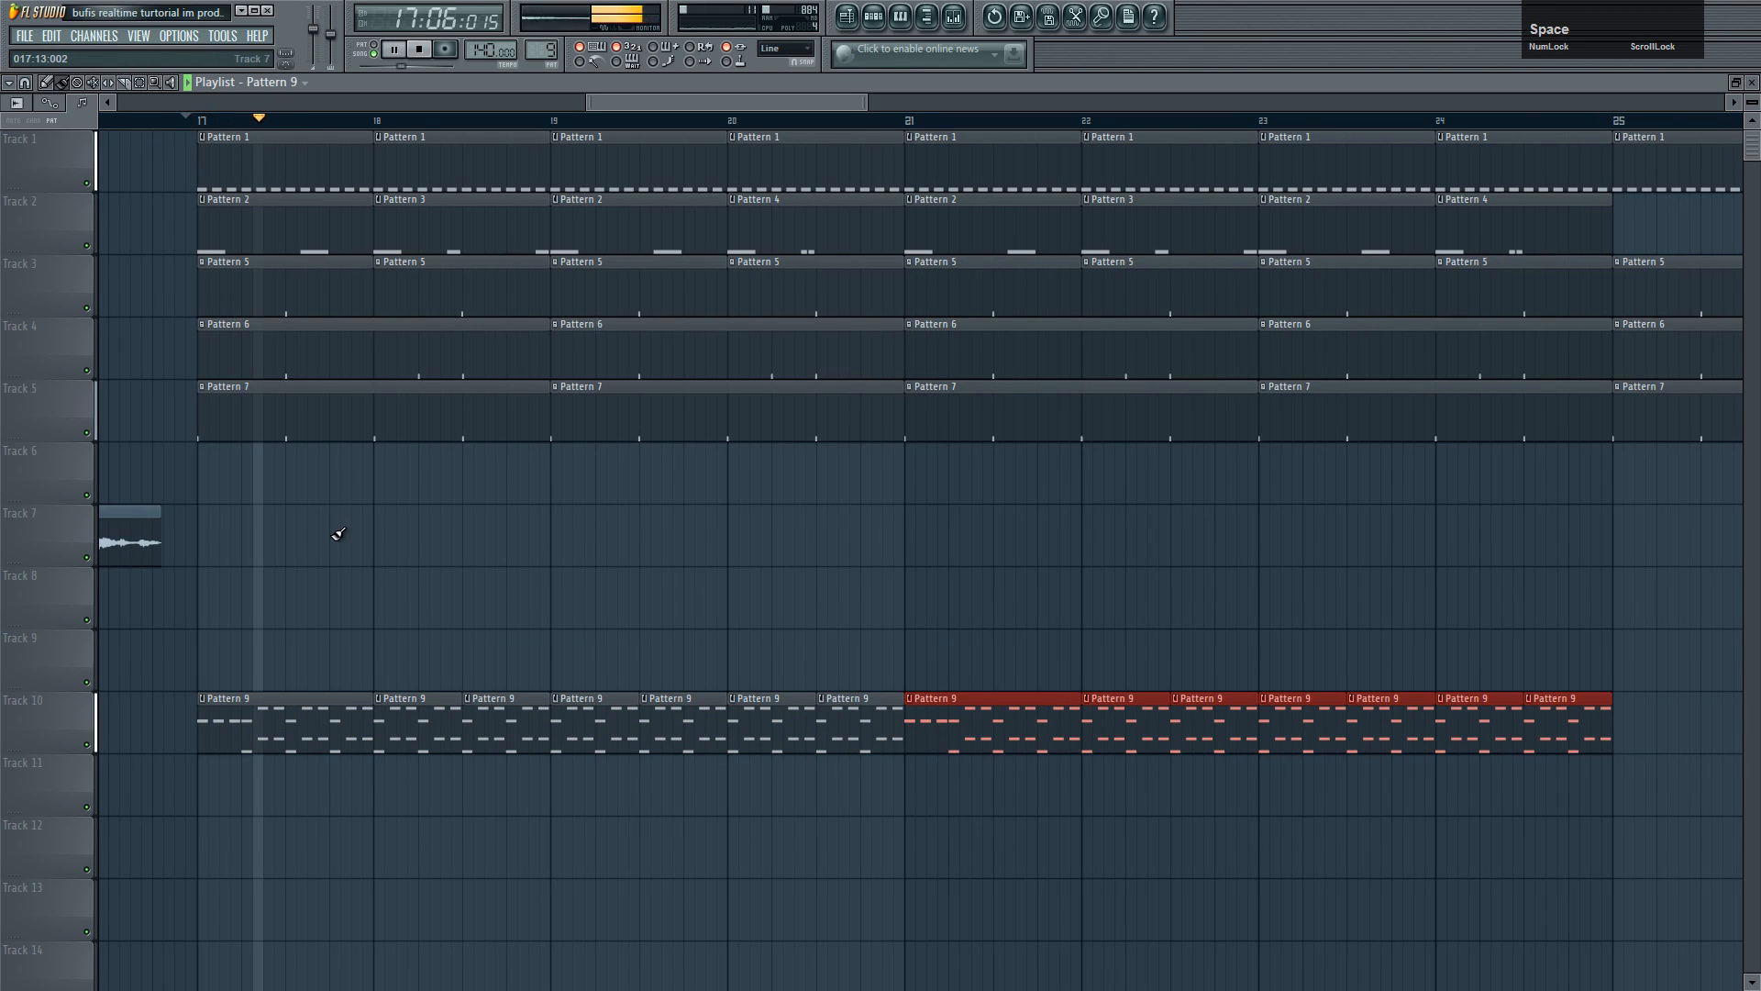
- In Pattern 9's Massive #8 notes, add an A#5 after the three D#5 notes and replace the D#4 below it with A#4
double_click(236, 721)
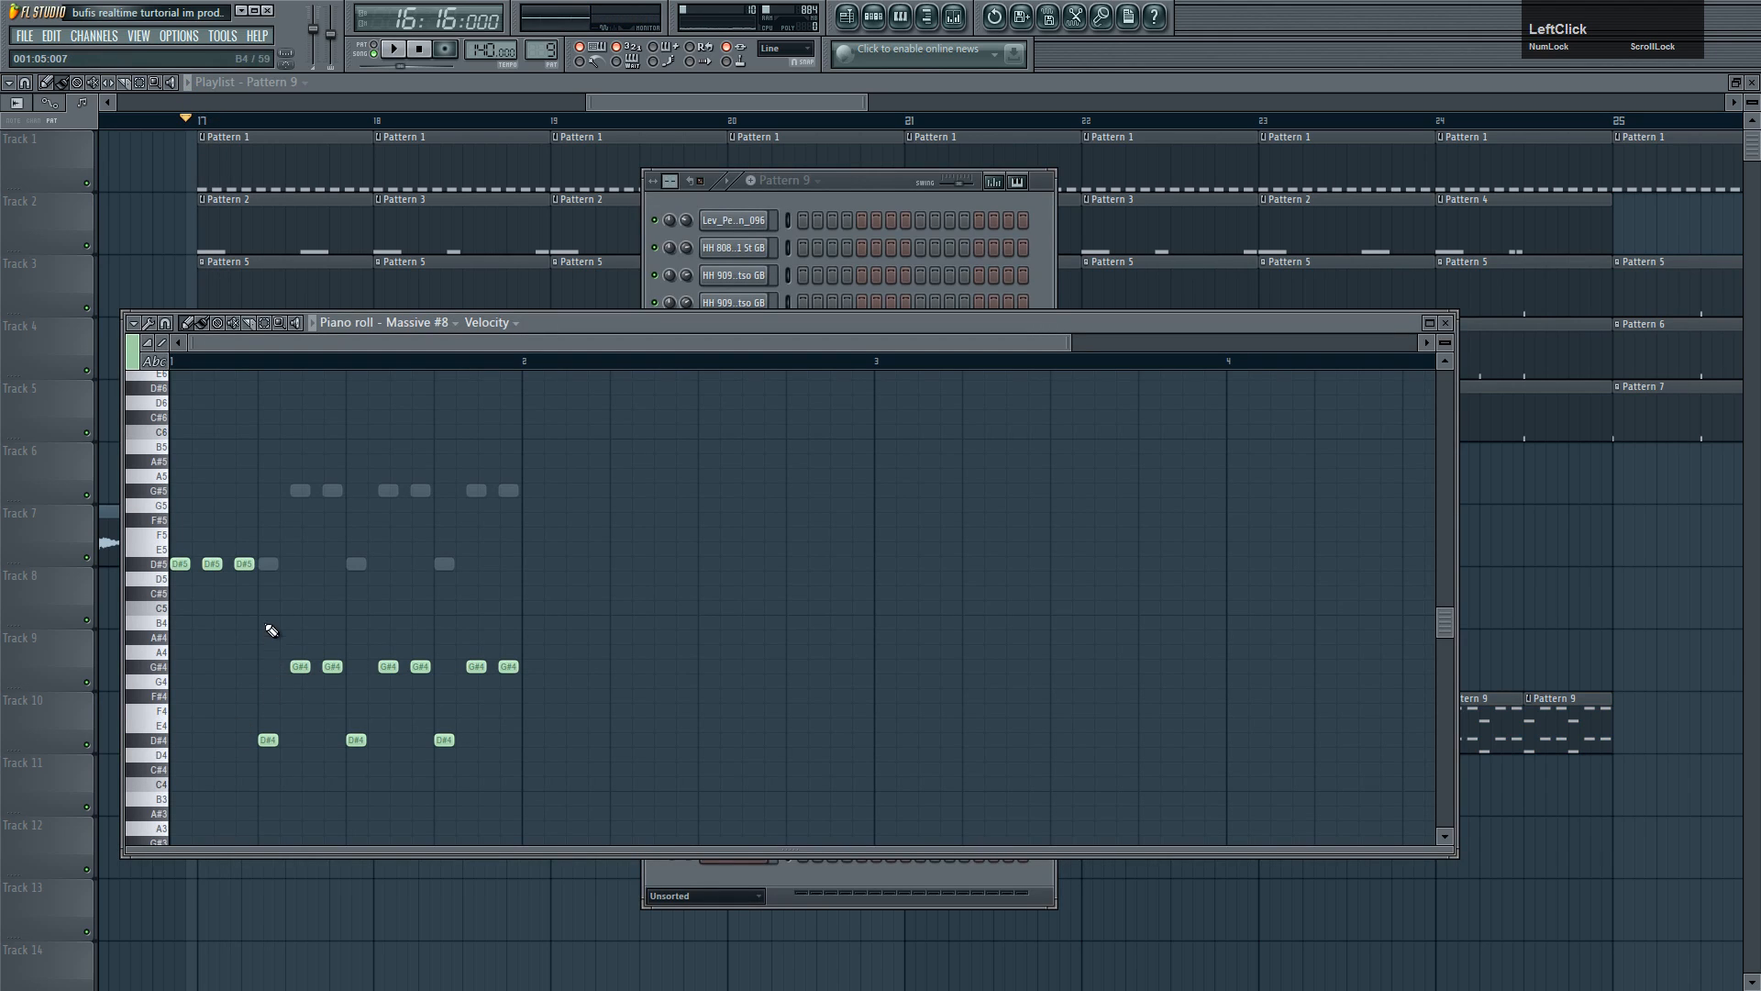
click(266, 528)
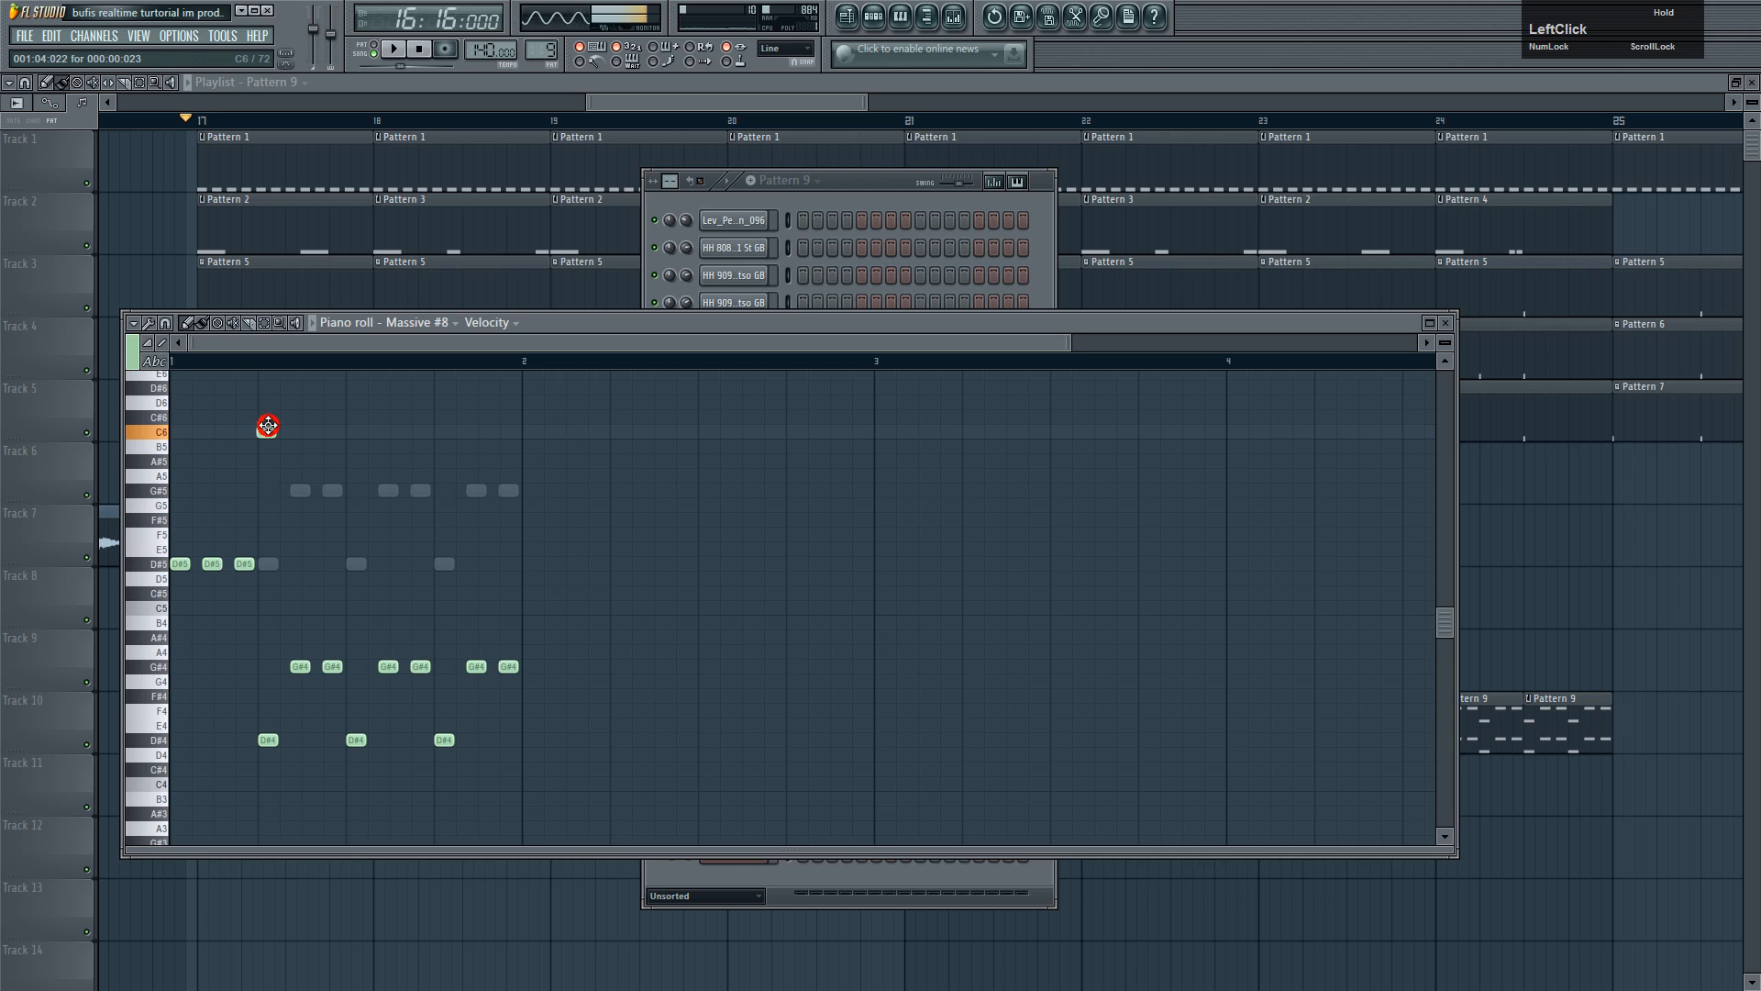
click(268, 466)
key(space)
key(space)
right_click(267, 739)
click(267, 635)
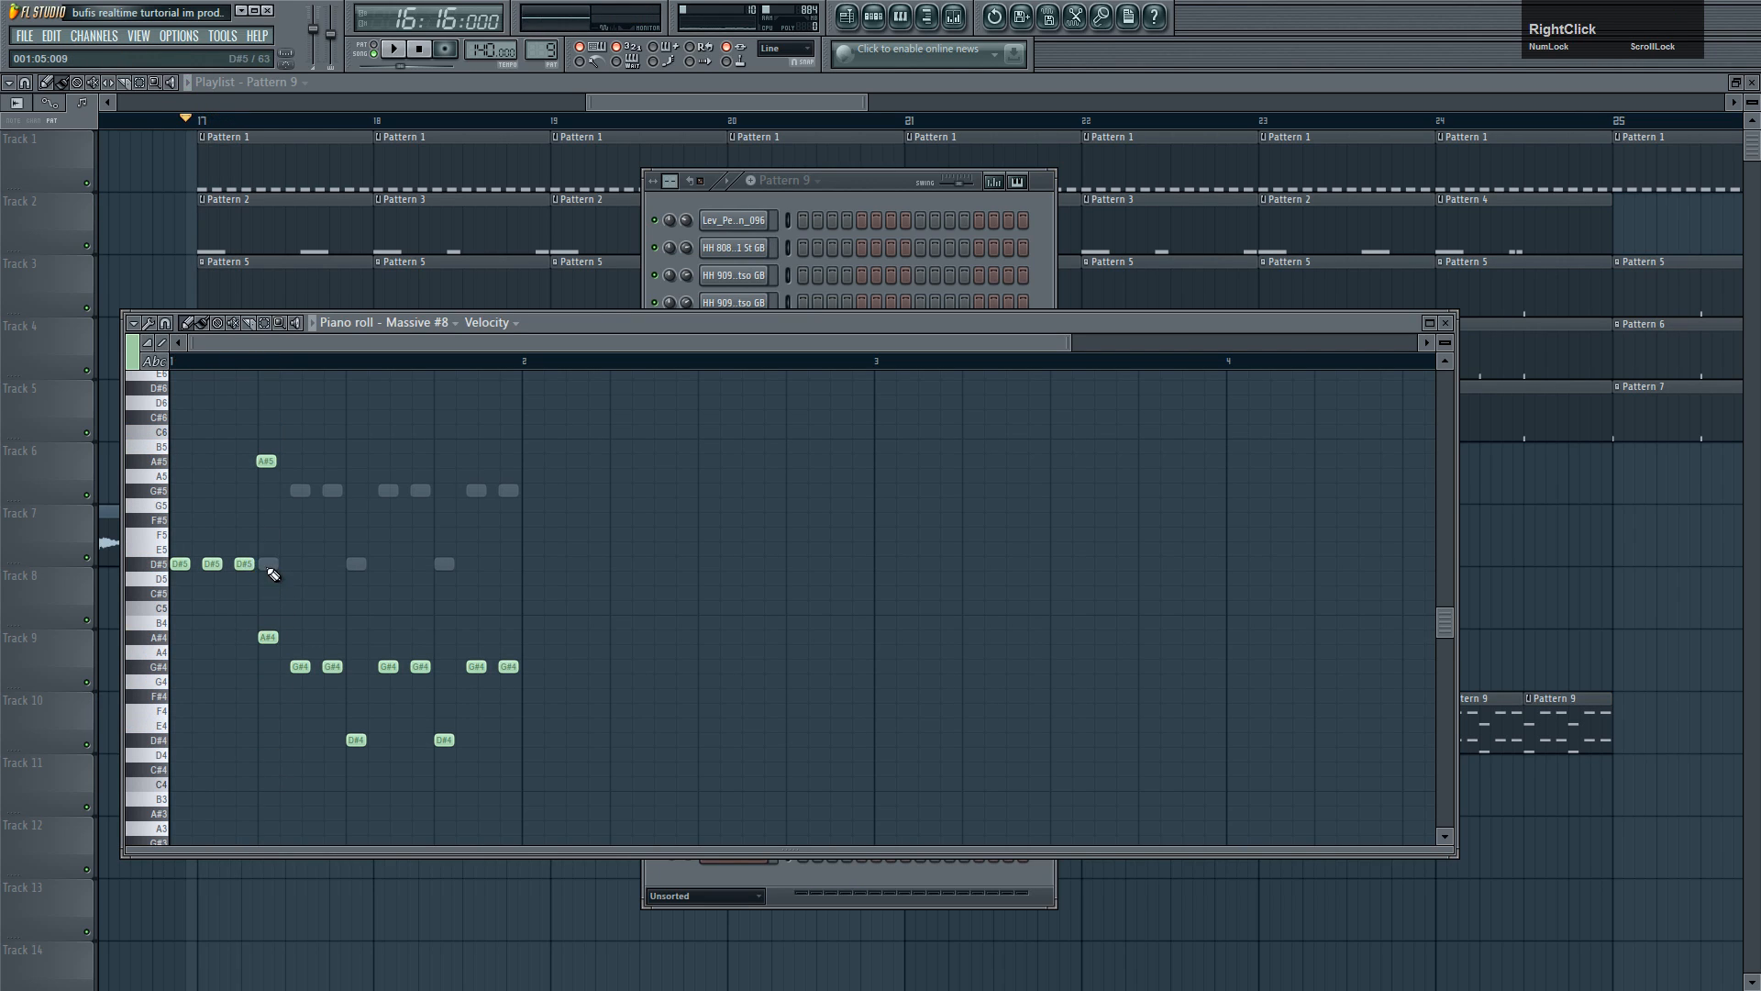
- Delete the A#5 from Massive #8, move Massive #2's first note down to A#4, and audition the pattern
double_click(268, 563)
double_click(267, 462)
right_click(267, 462)
double_click(269, 563)
drag(269, 564, 268, 637)
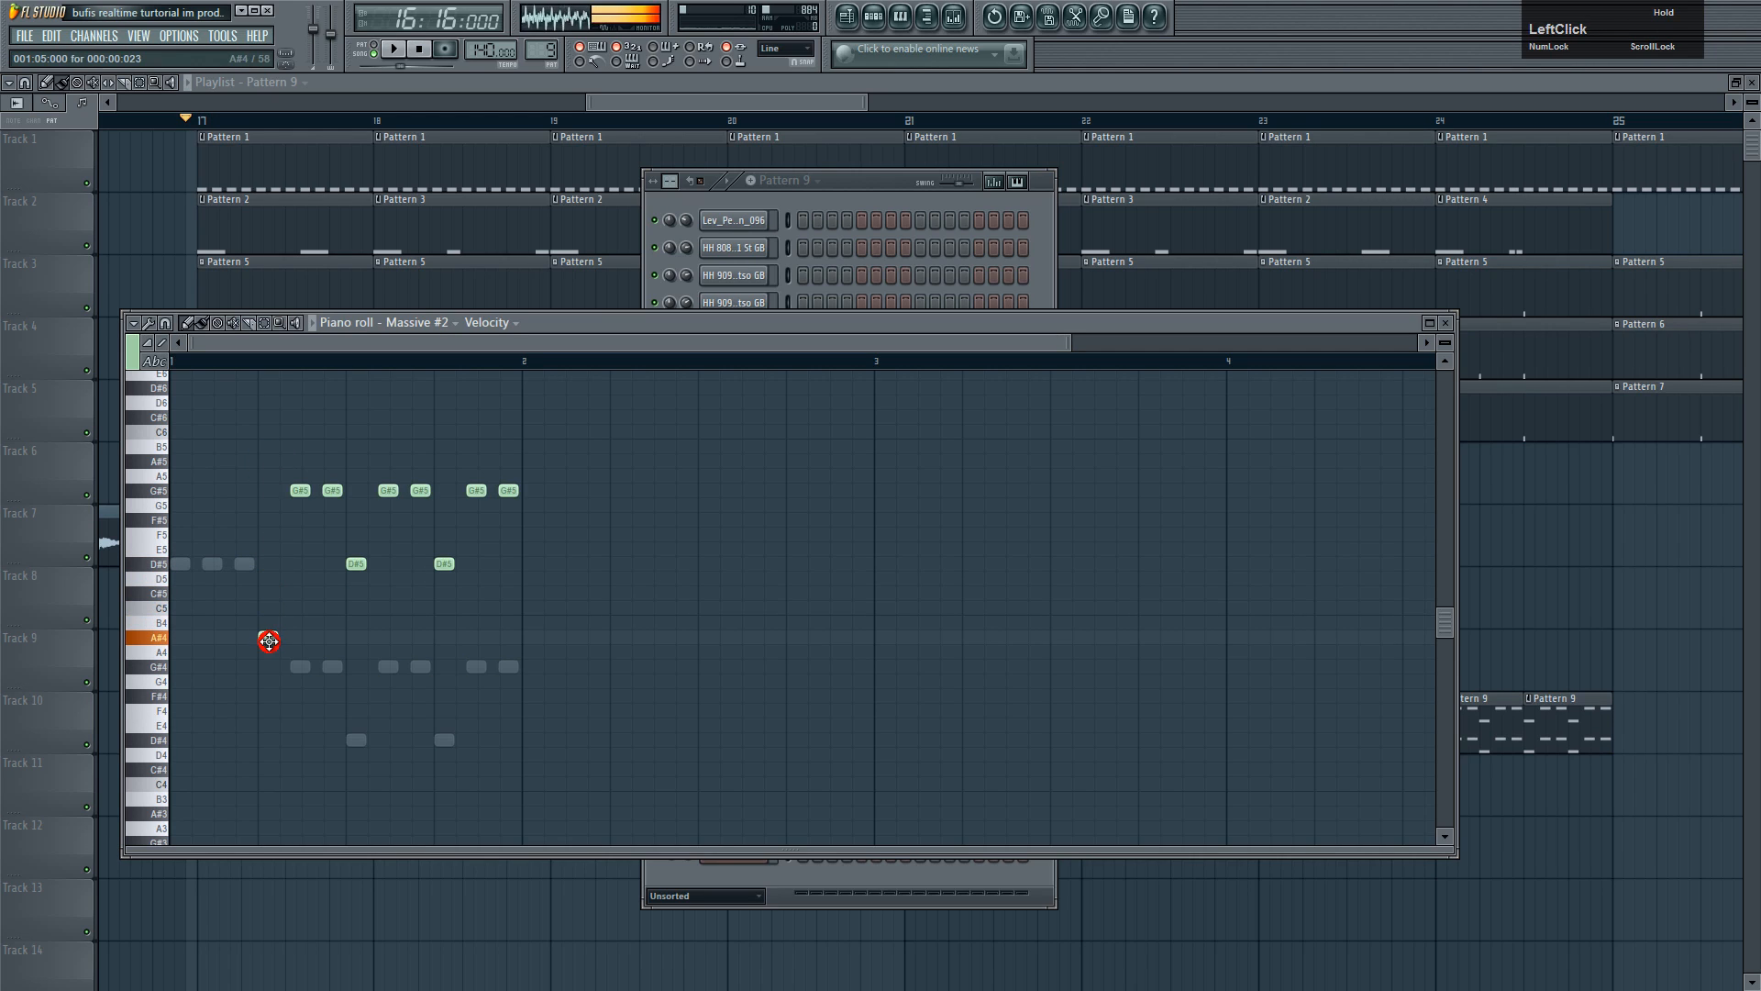
key(space)
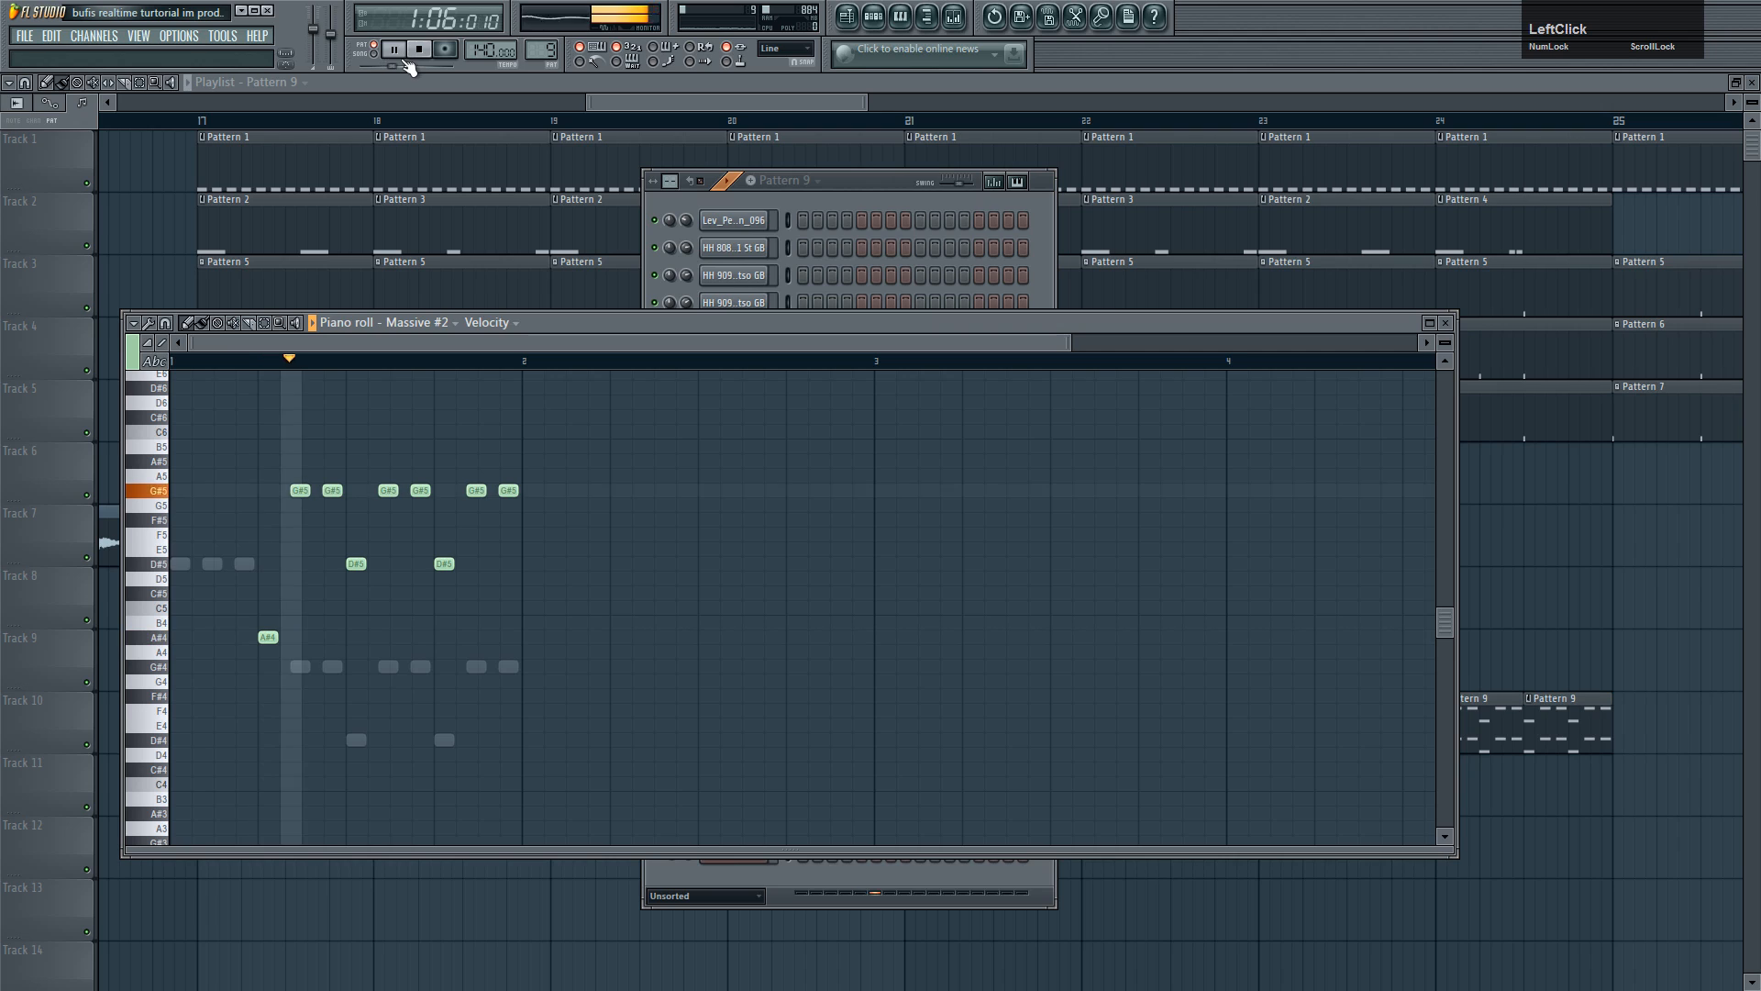
- Move Massive #2's first note to C5, replace Massive #8's A#4 with C5, and audition the change
key(space)
drag(263, 639, 264, 608)
right_click(267, 637)
click(268, 607)
key(space)
key(space)
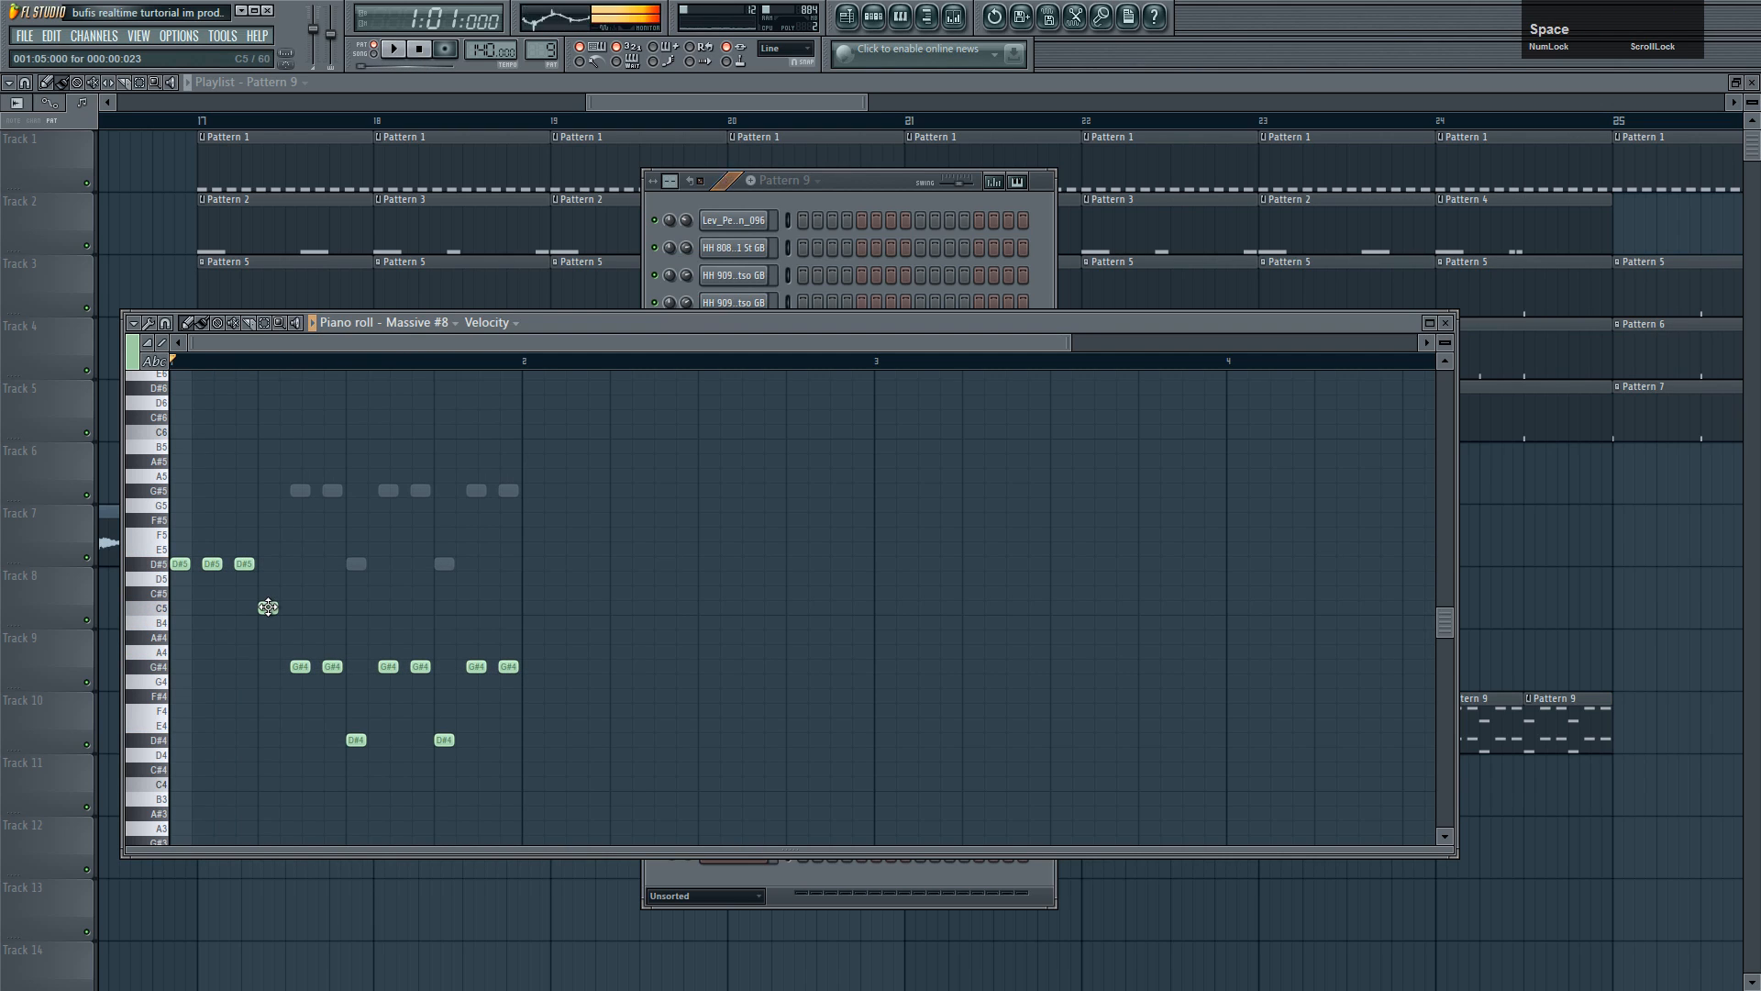
- Reopen Pattern 9 from the playlist and listen to it in pattern mode
click(783, 98)
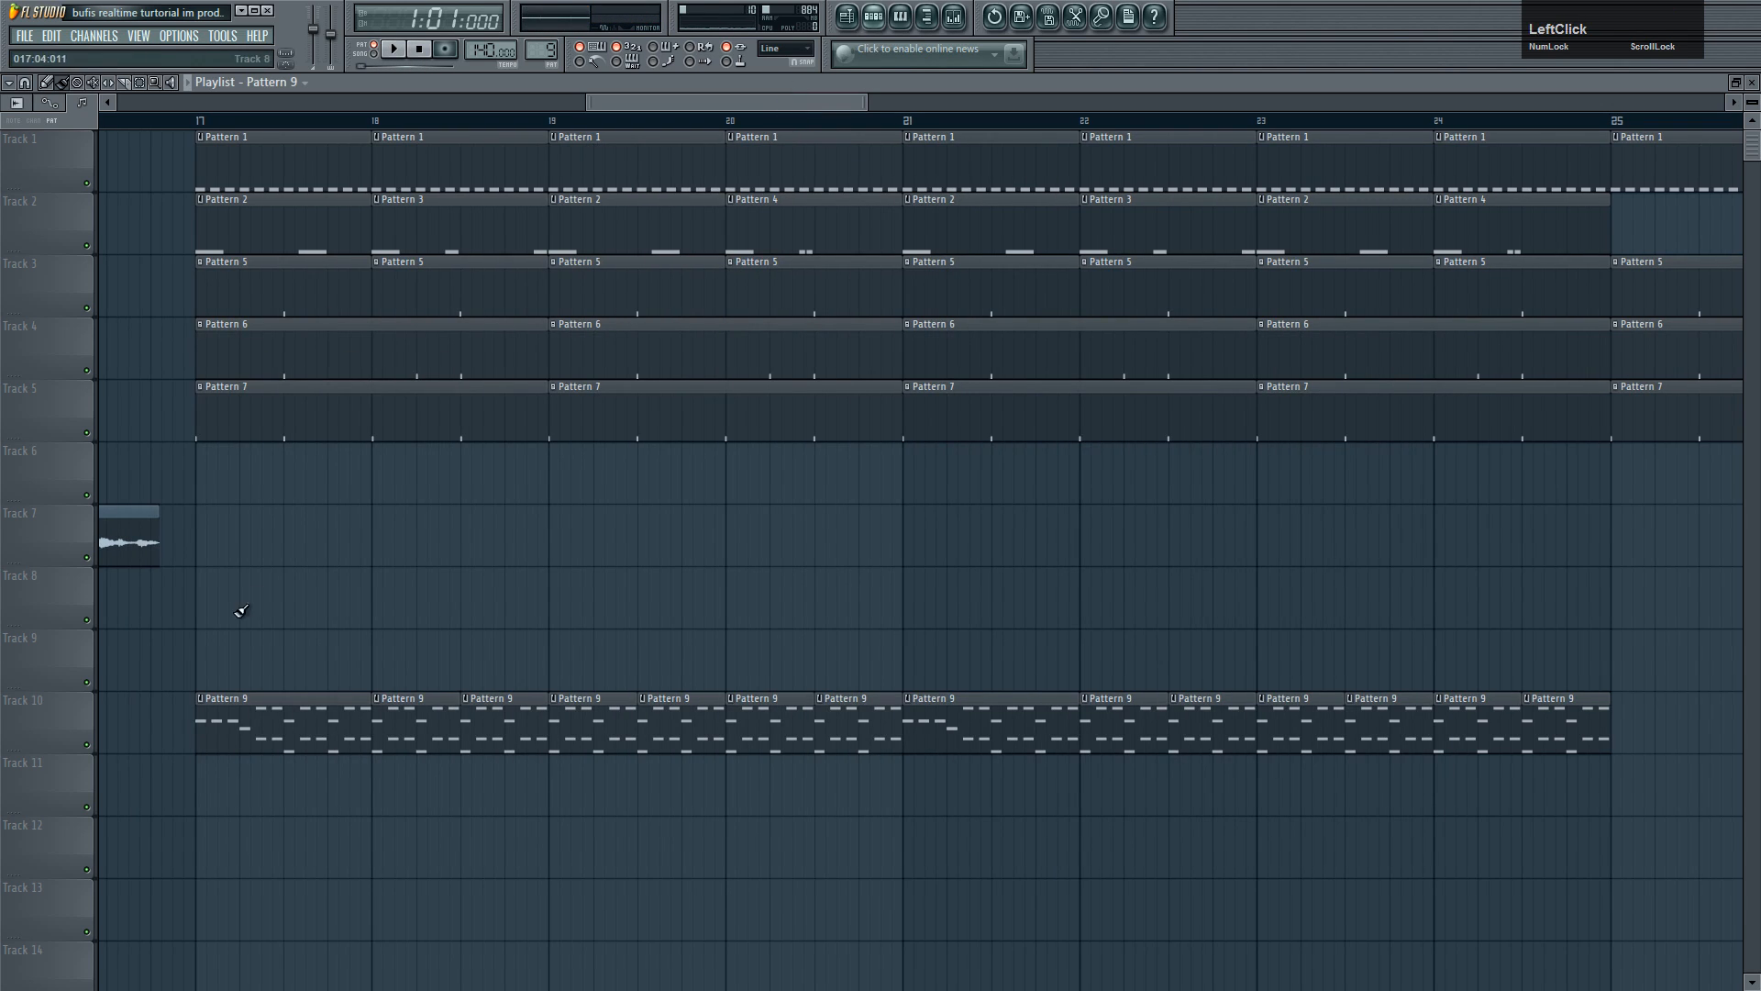
double_click(233, 726)
click(395, 52)
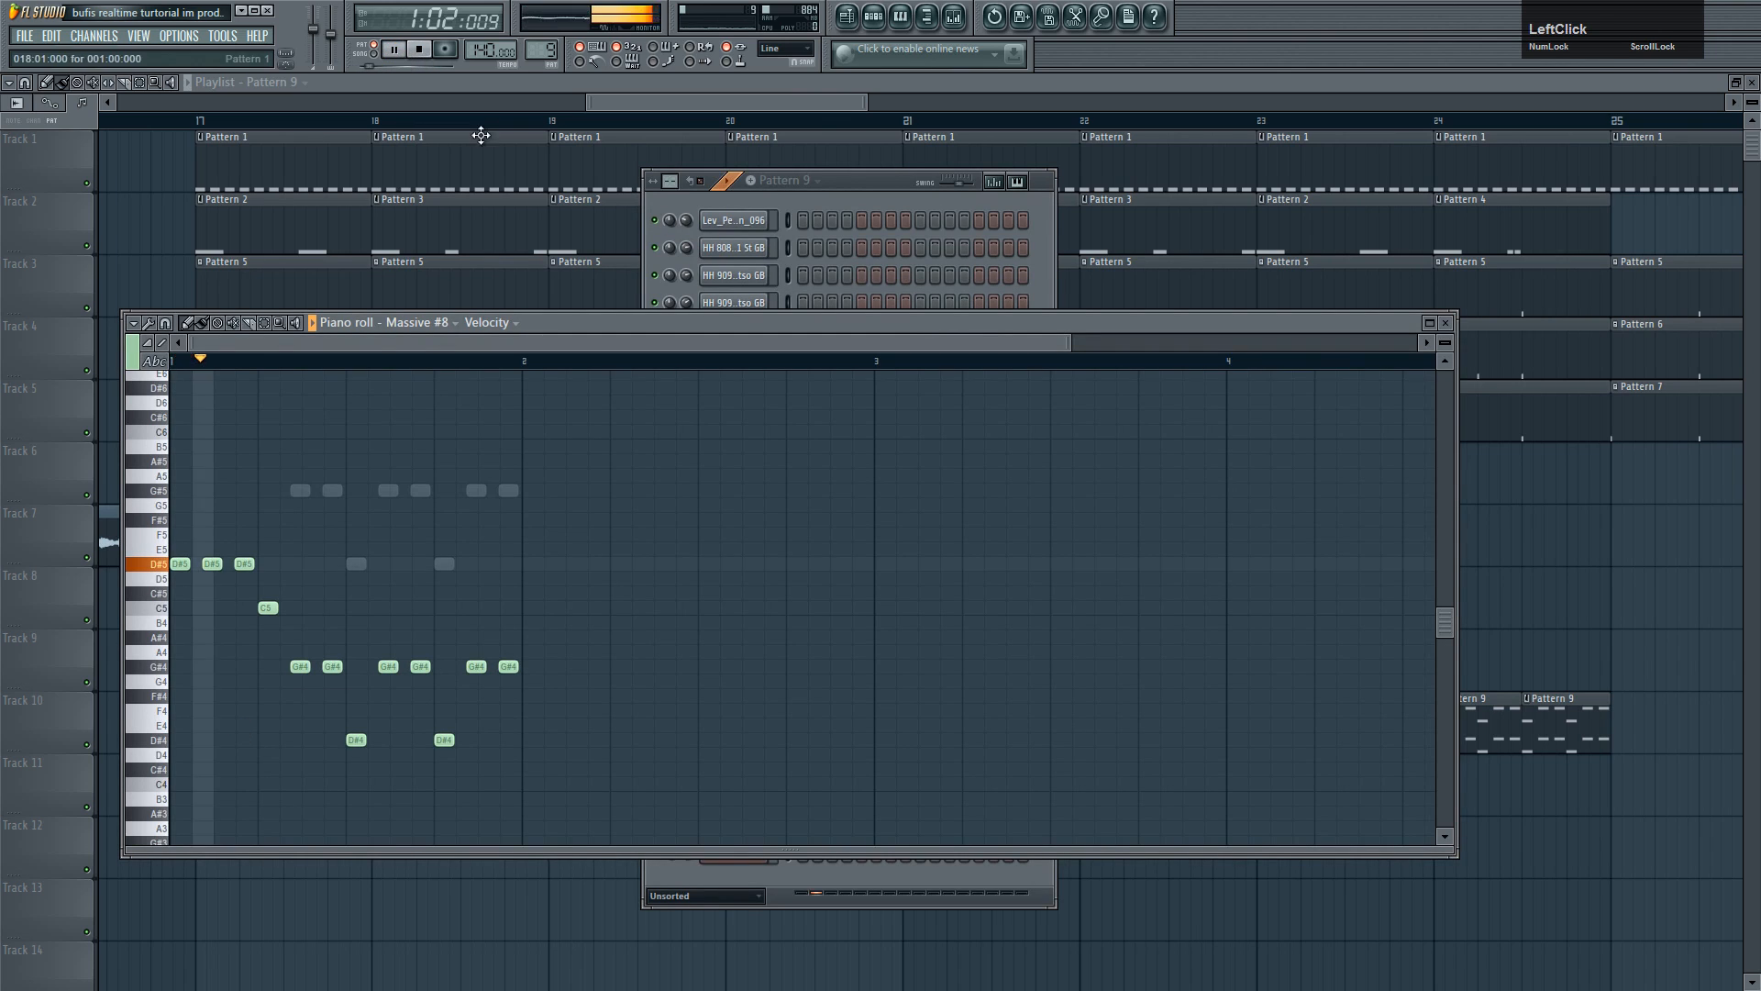
click(877, 196)
key(space)
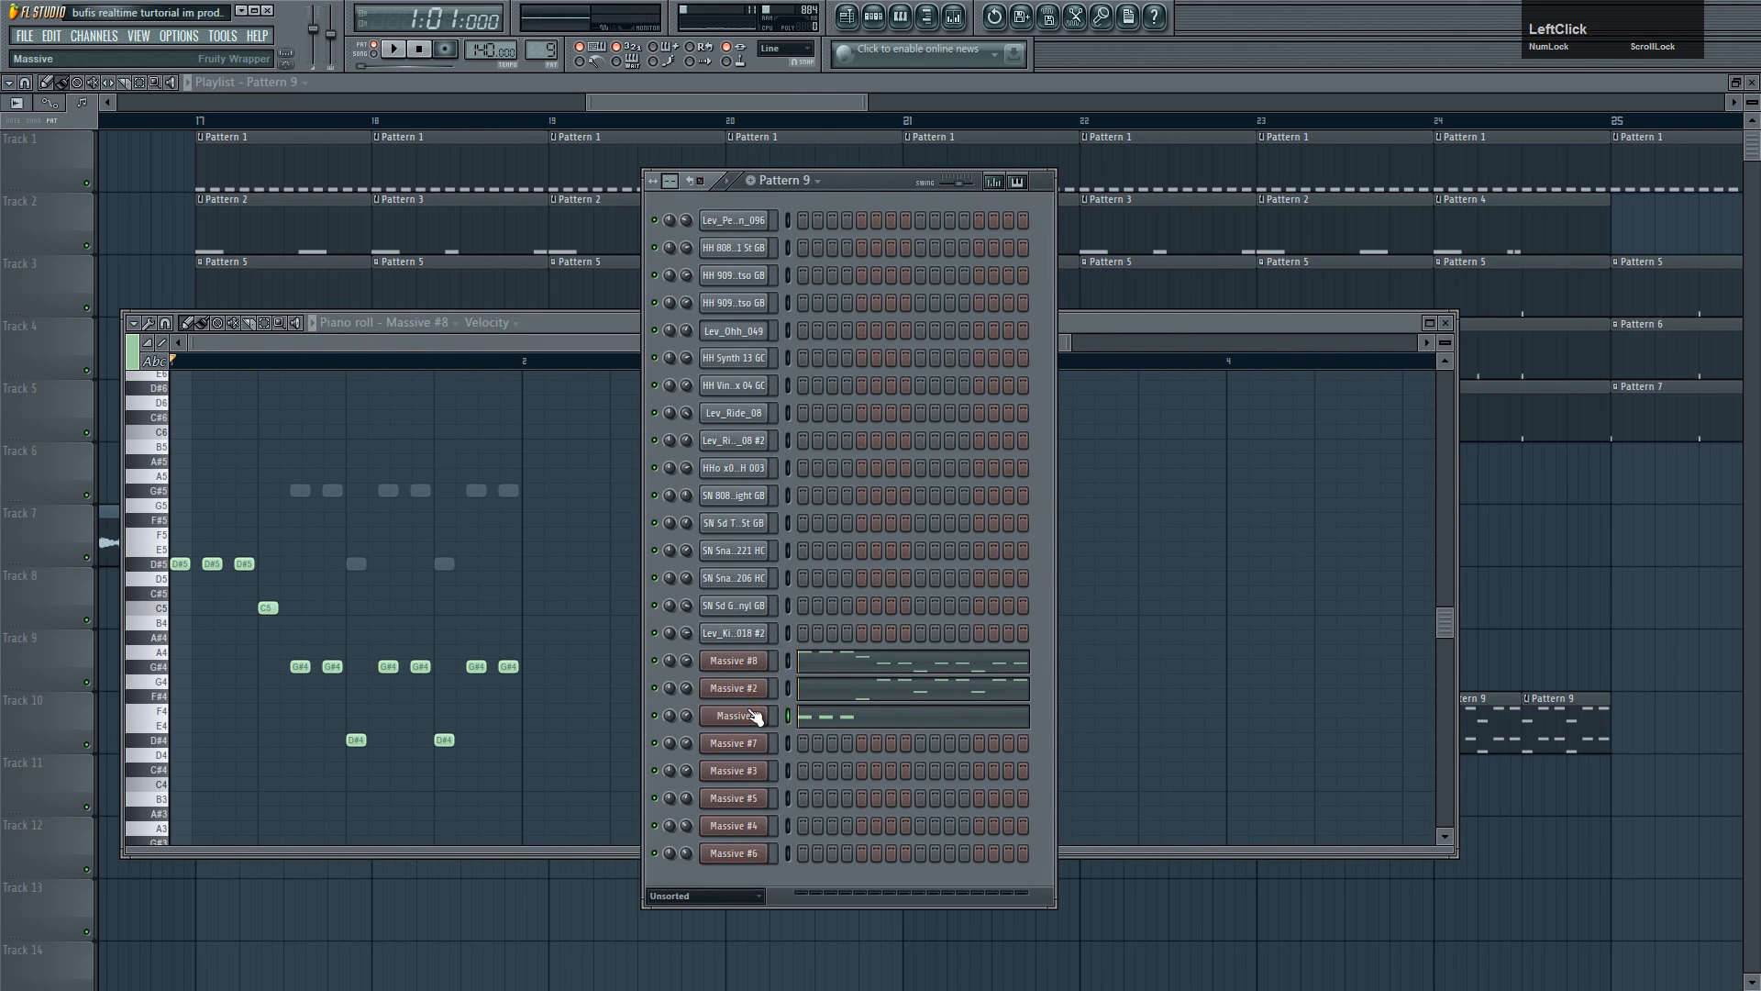
- Audition the cloned Massive's OSC1 wavetable position at about 0.676 and up to 0.98, and finish by lowering it close to its minimum
click(751, 711)
key(space)
key(space)
scroll(396, 349, up, 3)
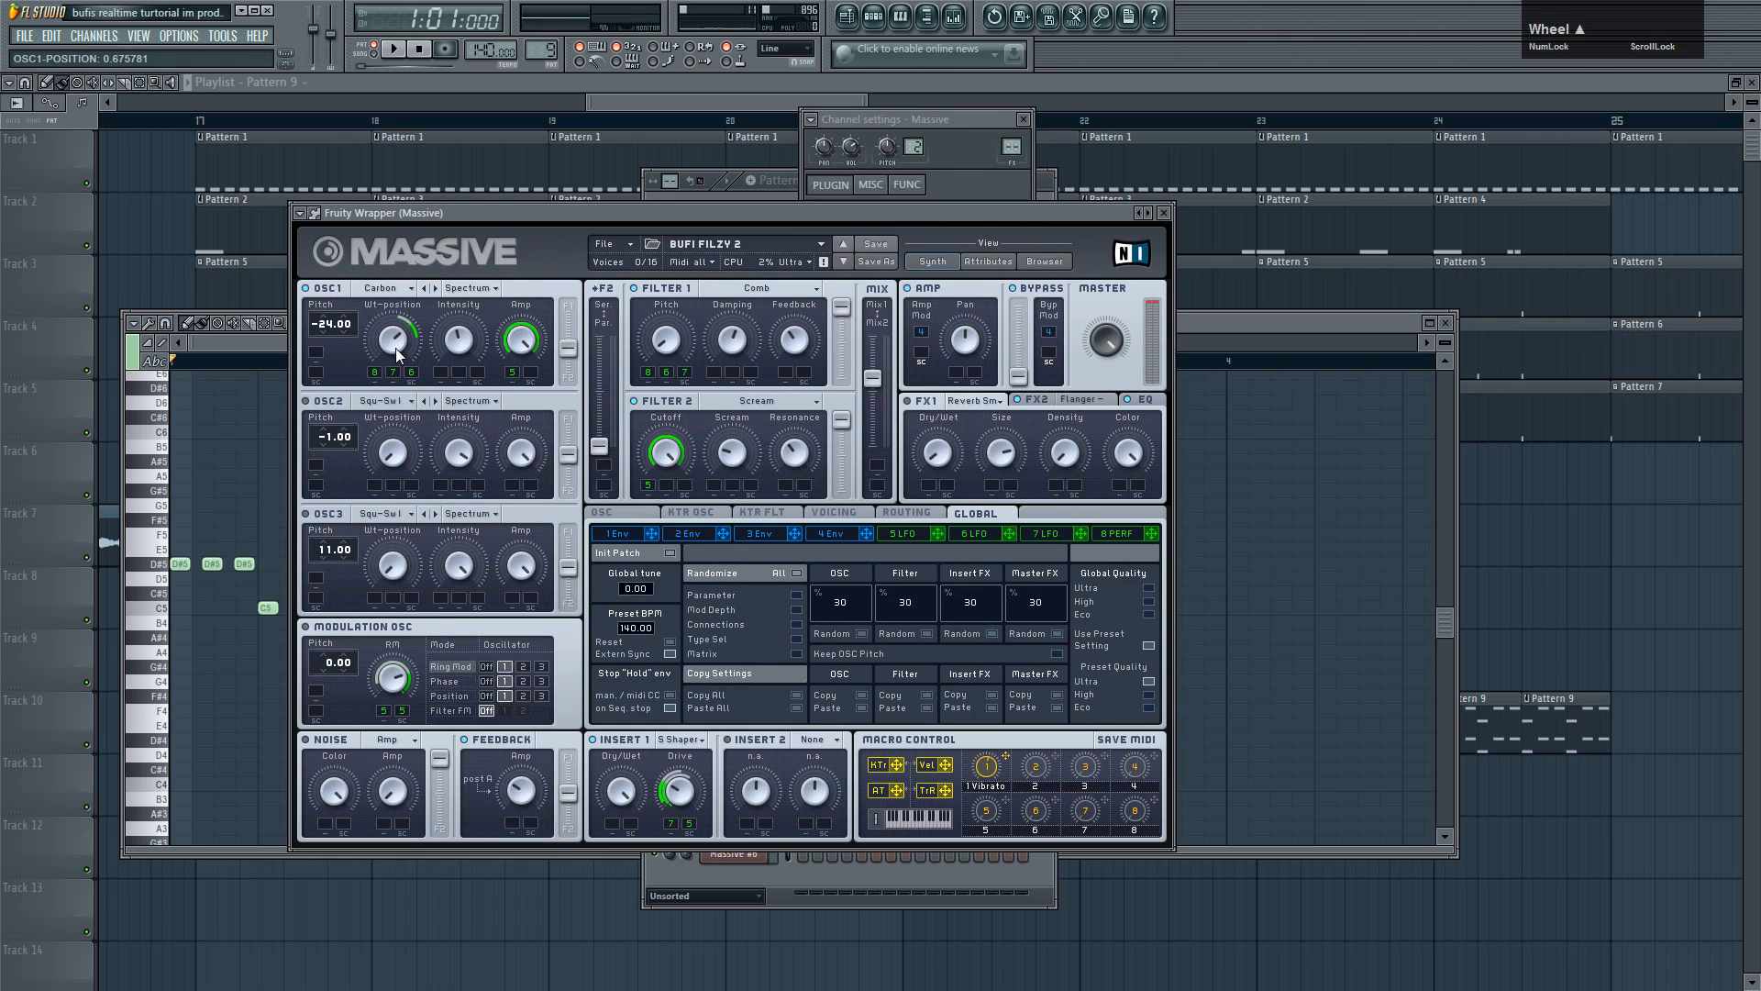
key(space)
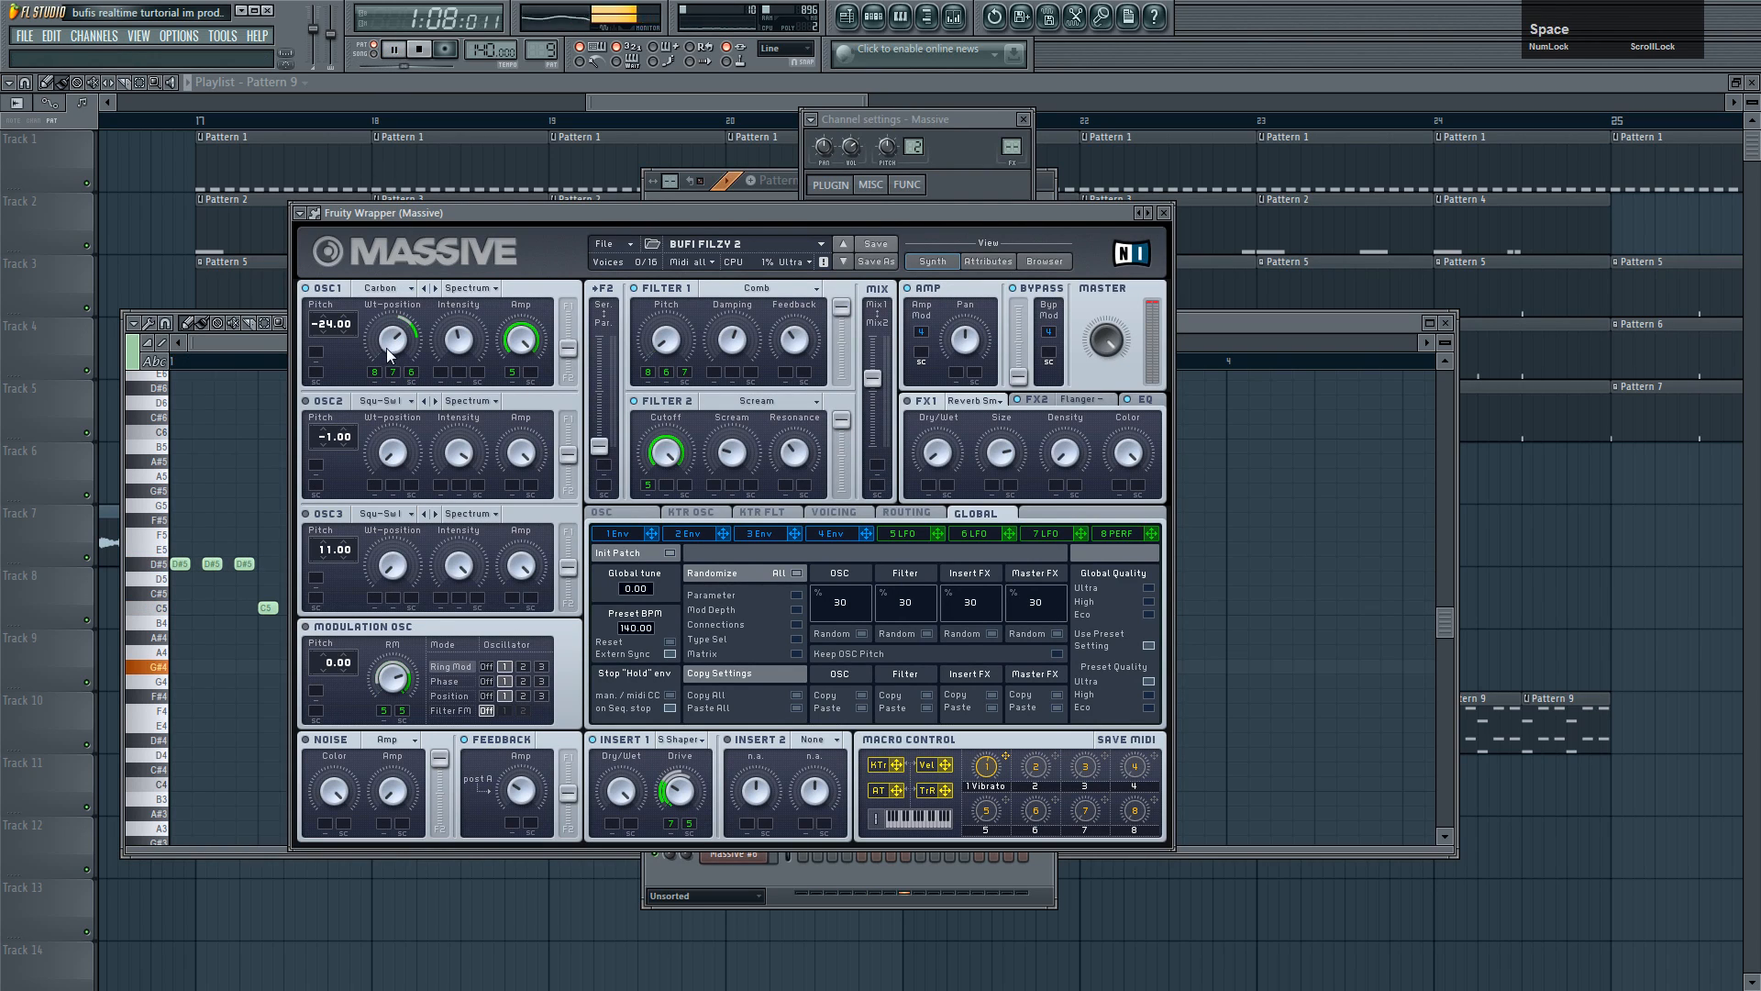
scroll(396, 344, up, 3)
scroll(396, 345, up, 2)
scroll(396, 344, up, 2)
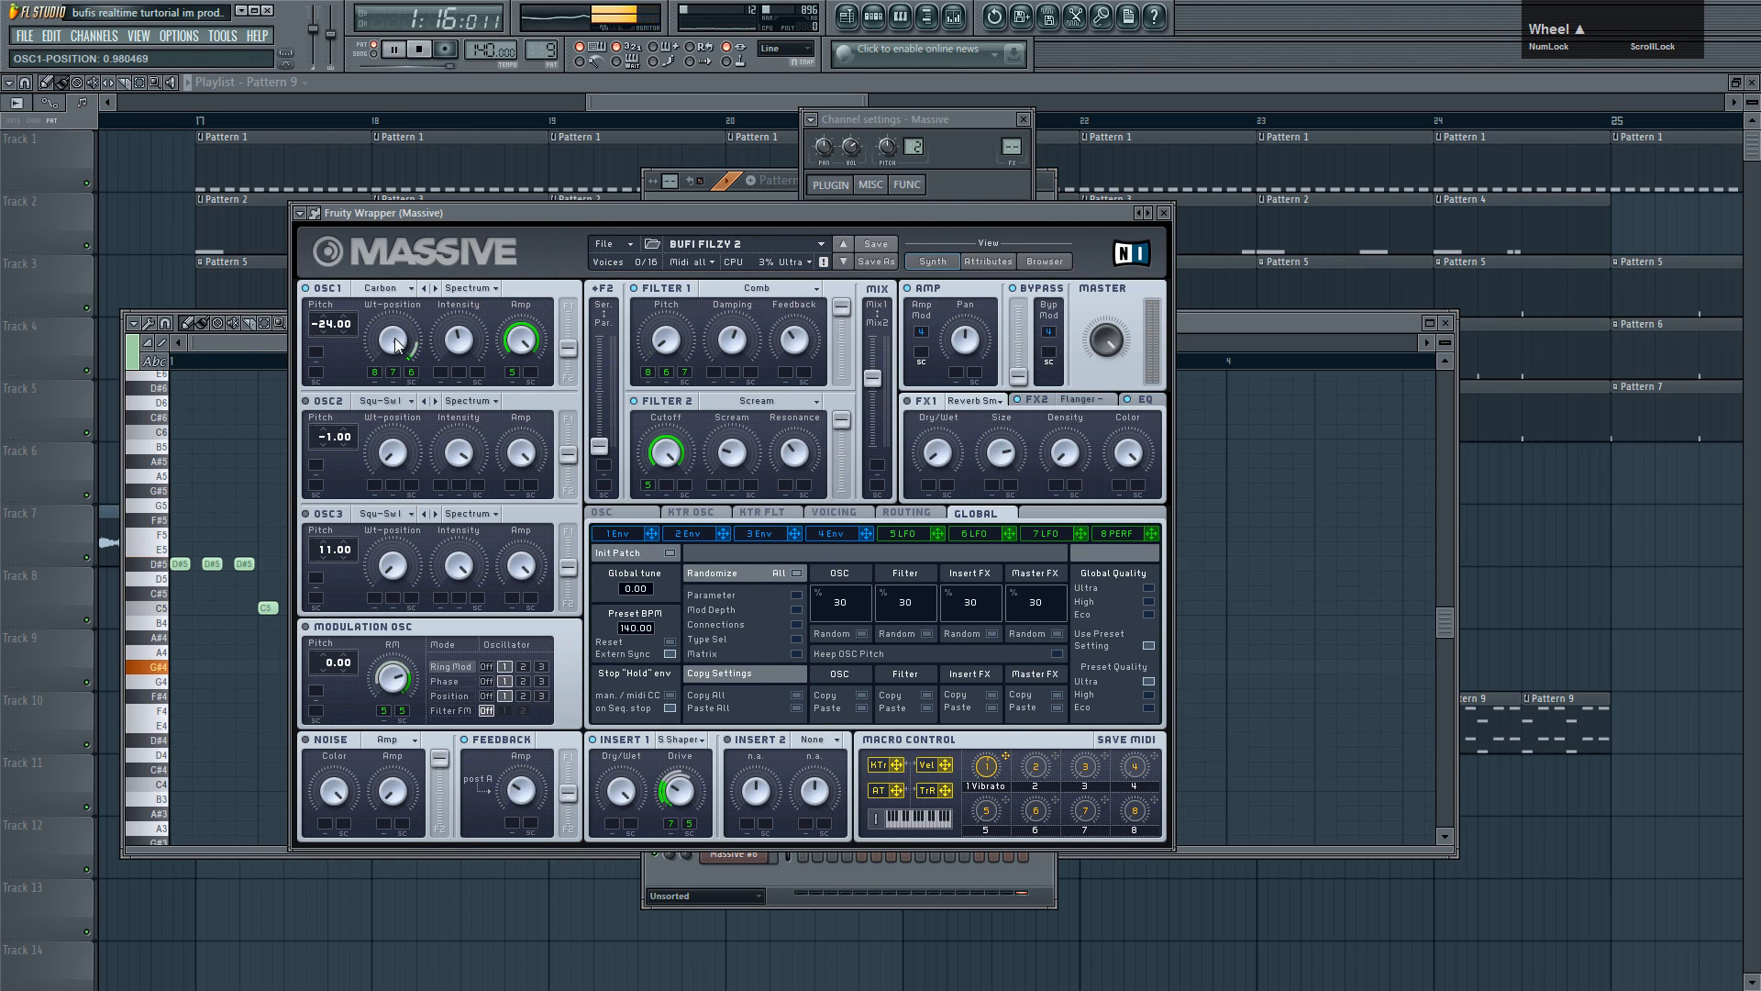
scroll(397, 345, down, 17)
scroll(396, 345, down, 3)
scroll(396, 345, down, 2)
click(421, 52)
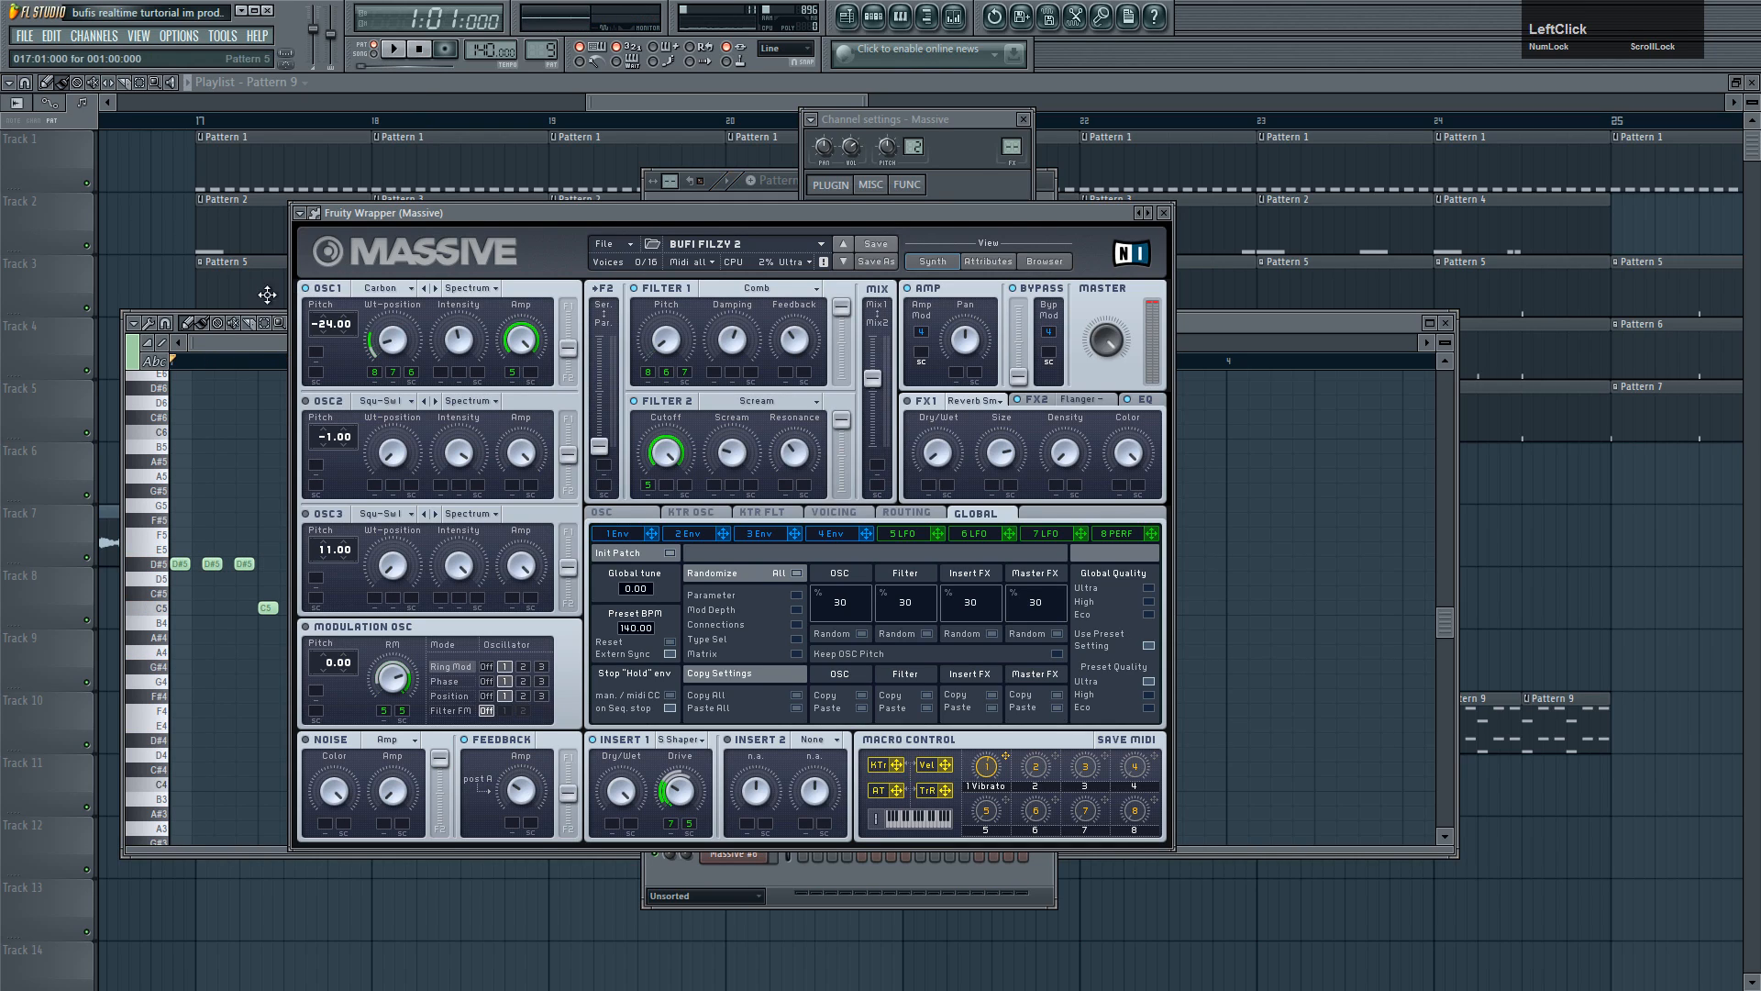
- Review the playlist arrangement, Pattern 10's notes at the drop, and the Massive channels it uses
click(256, 350)
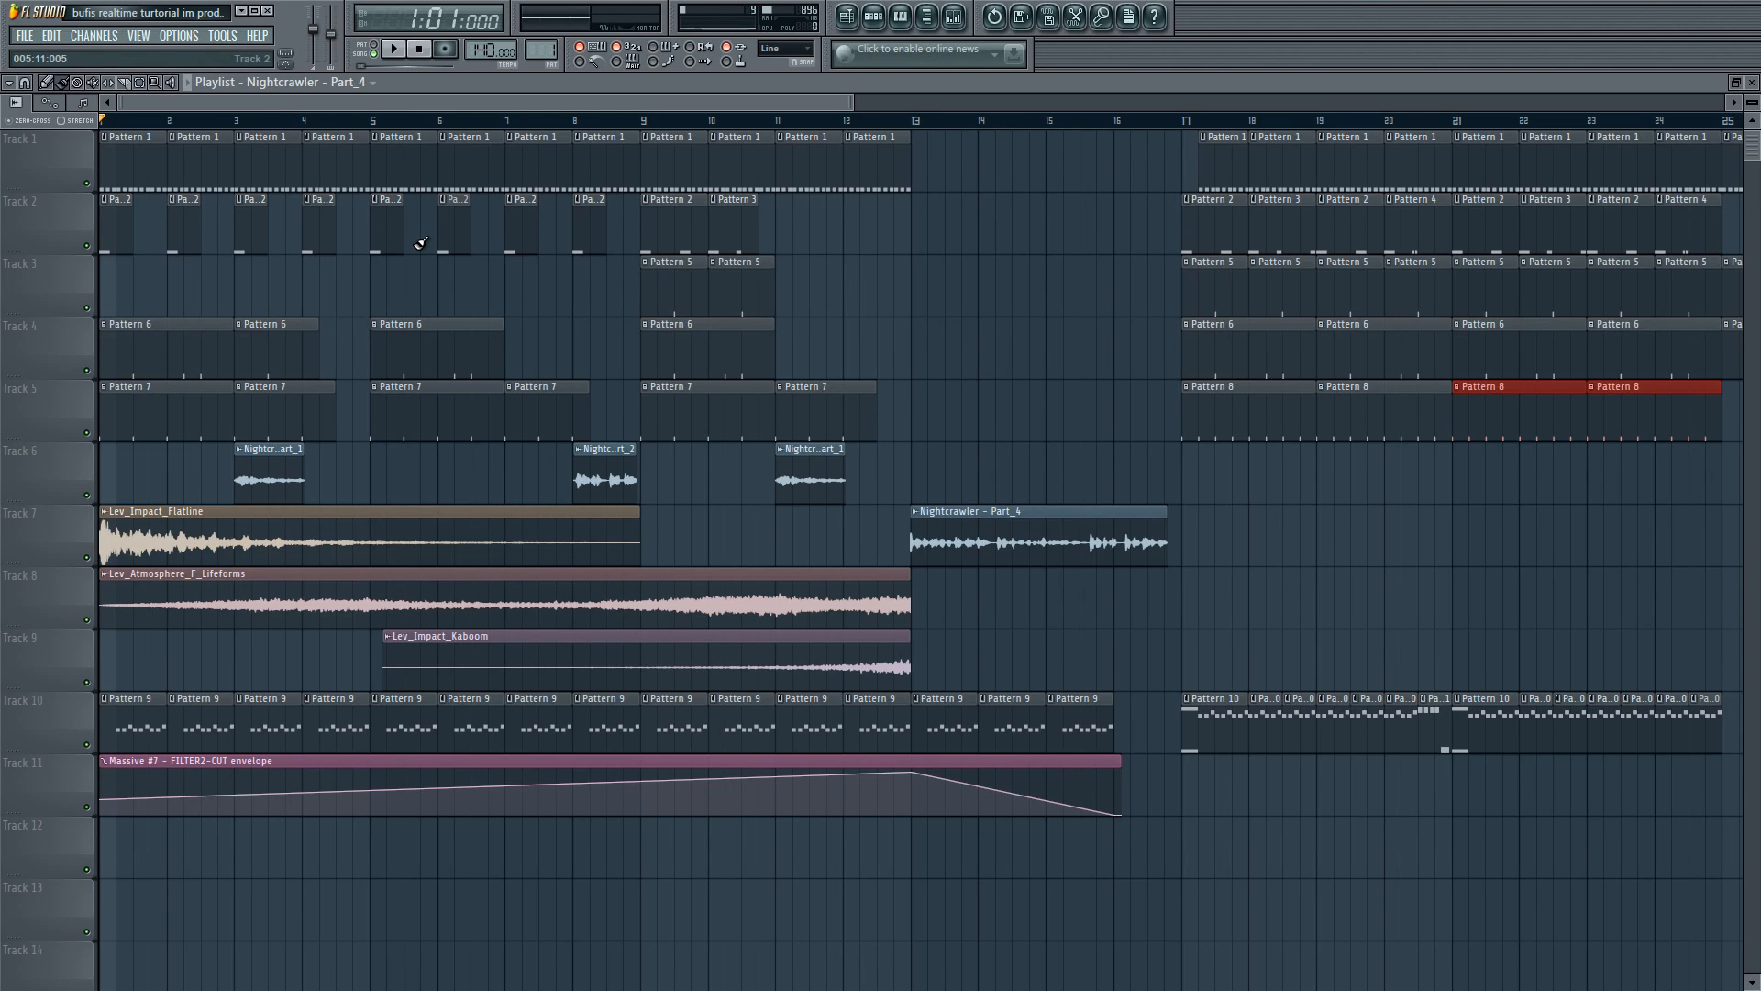
scroll(417, 241, down, 3)
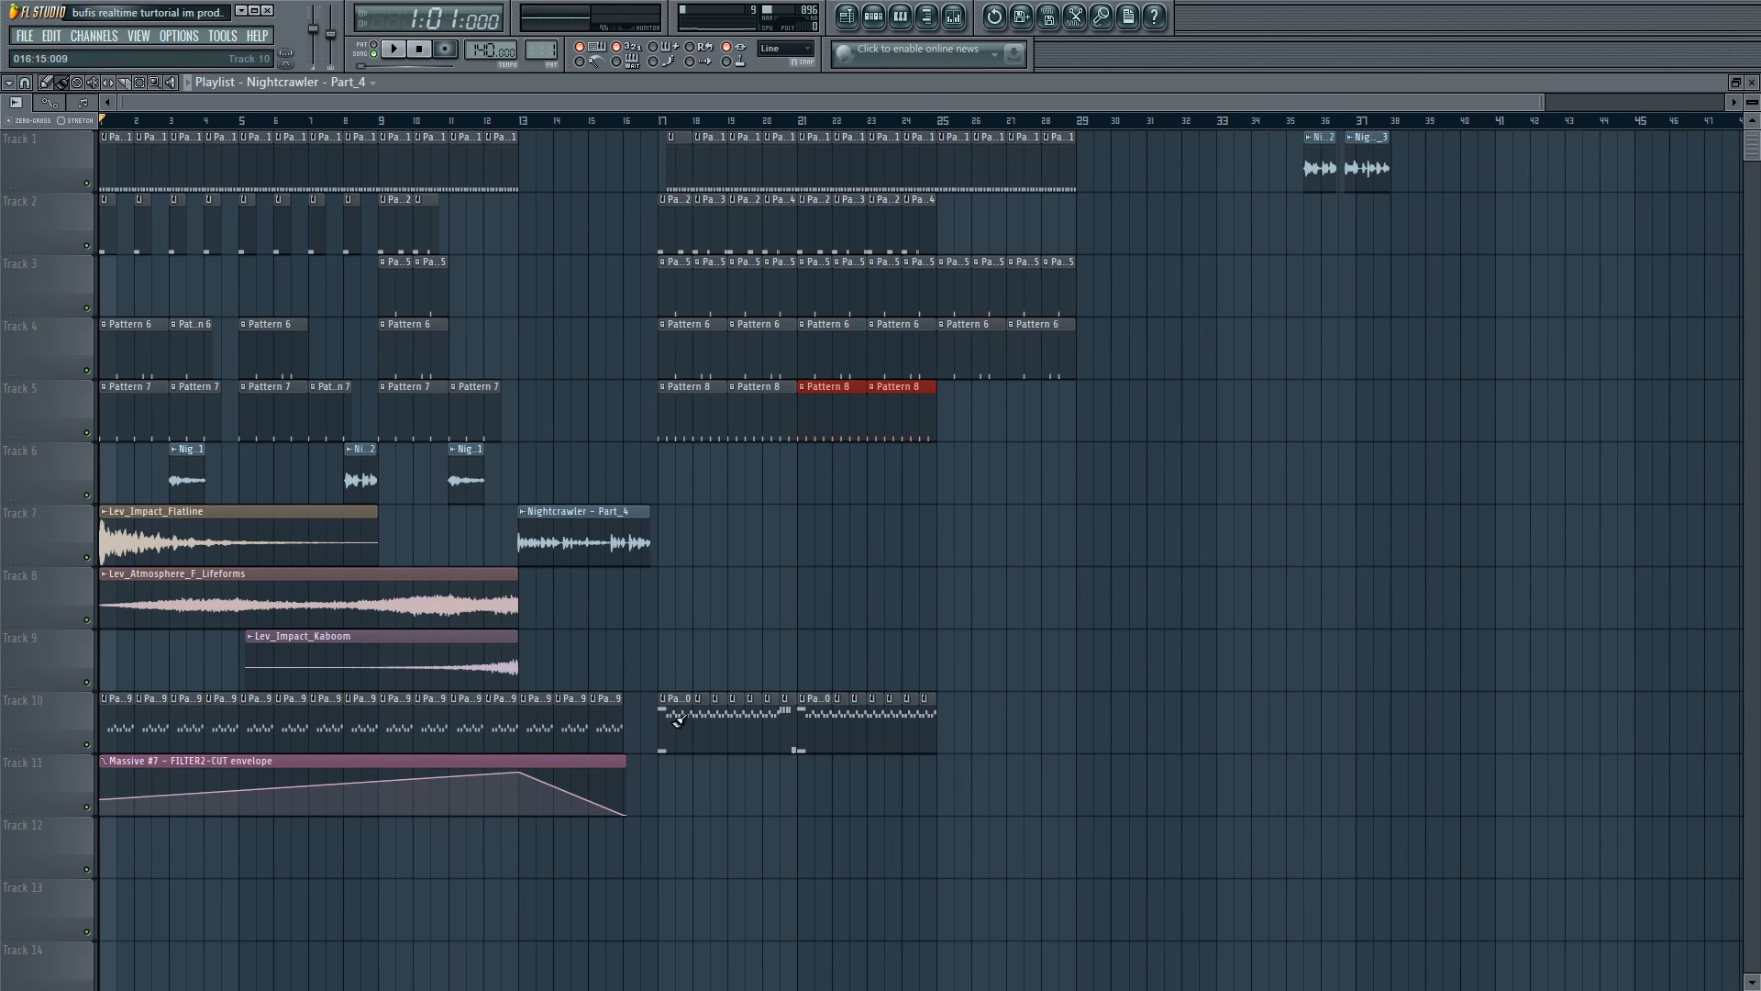
ctrl+scroll(697, 713, up, 3)
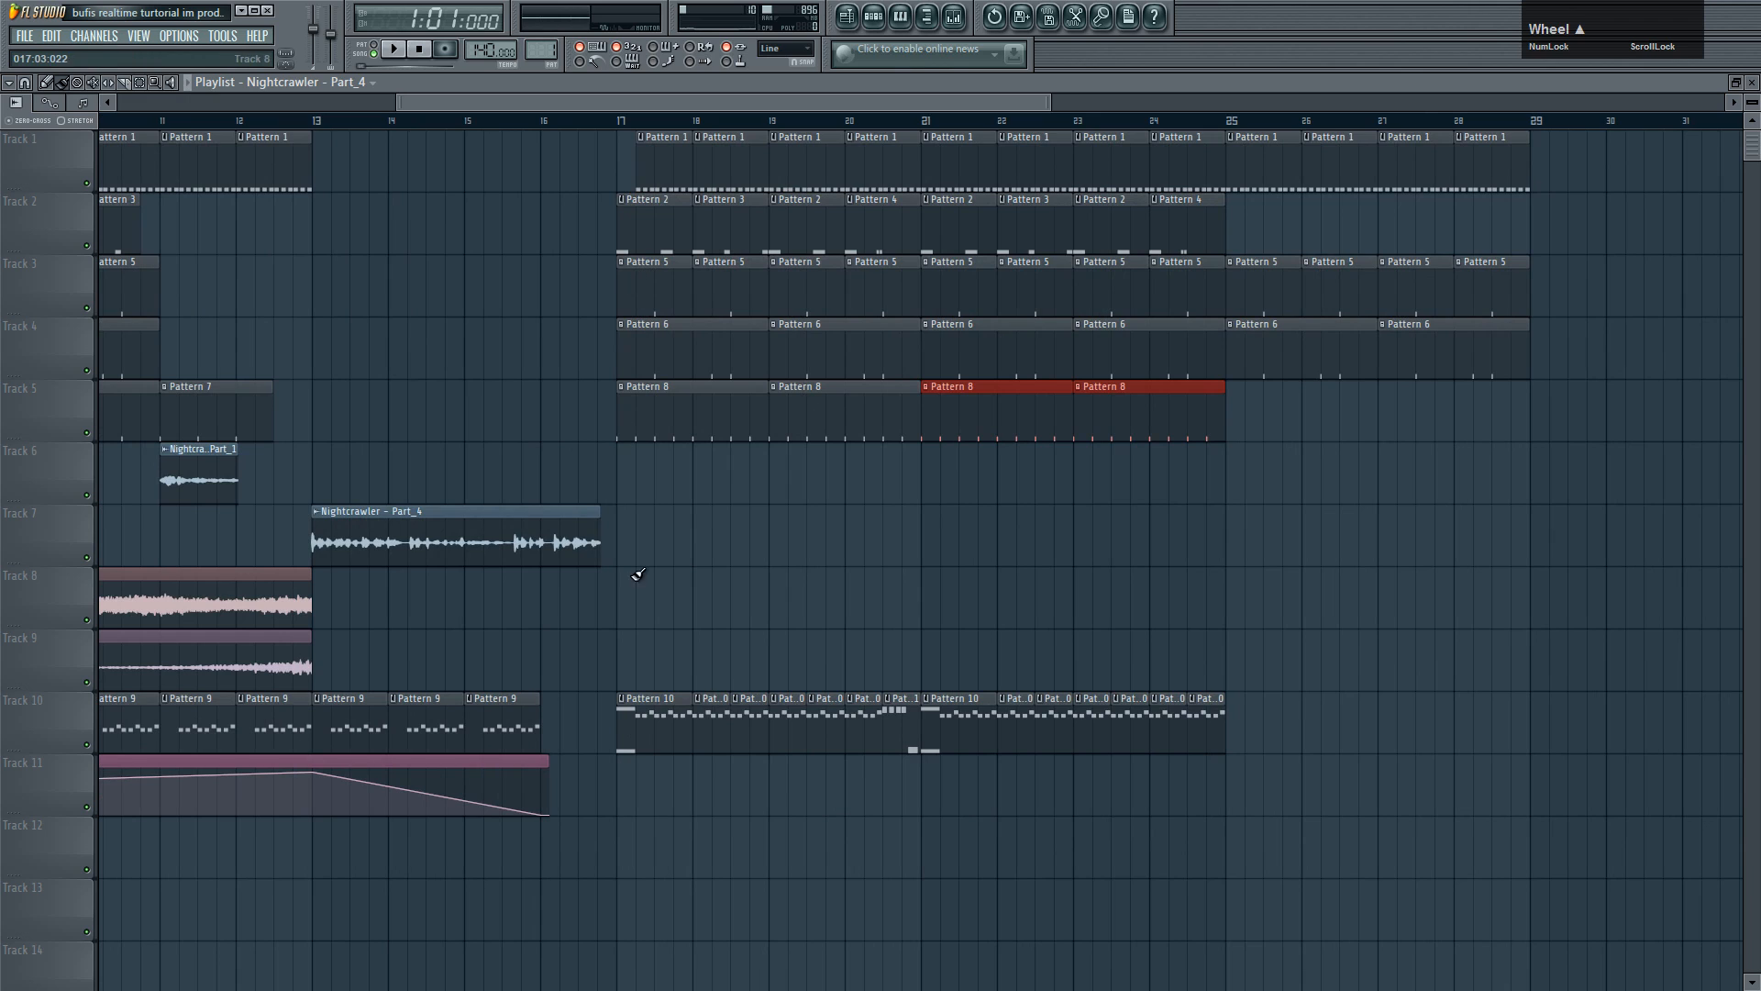
drag(432, 100, 152, 100)
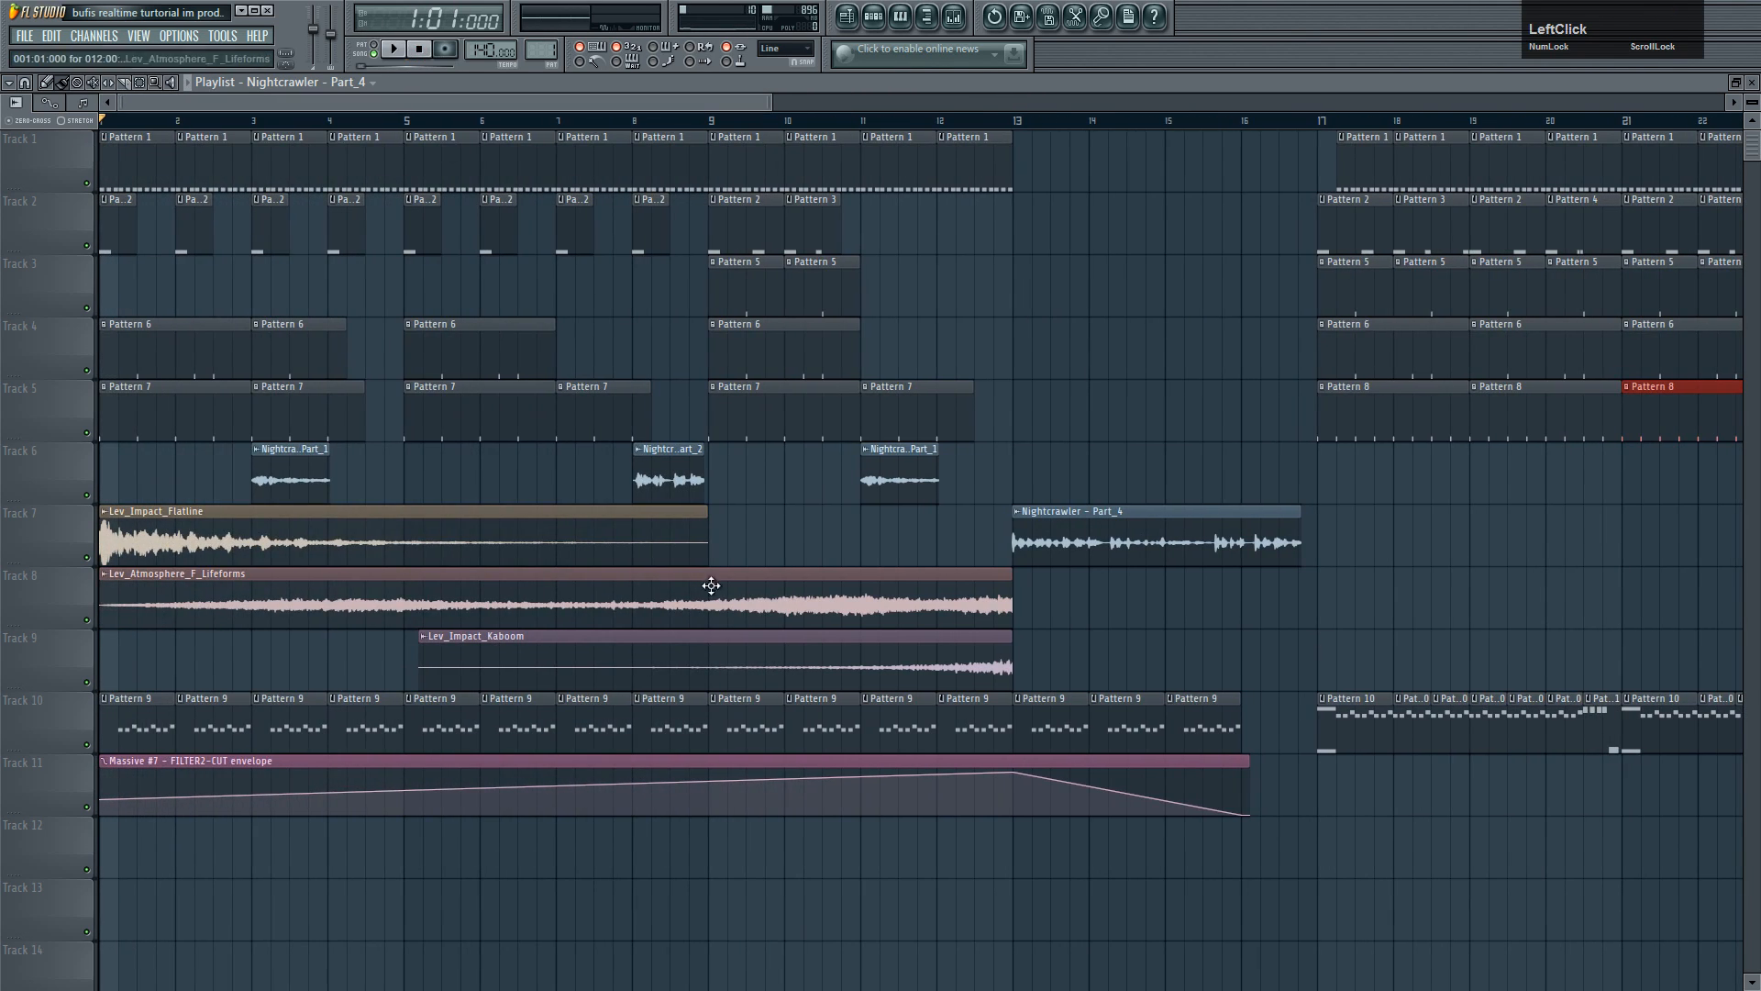
double_click(1381, 730)
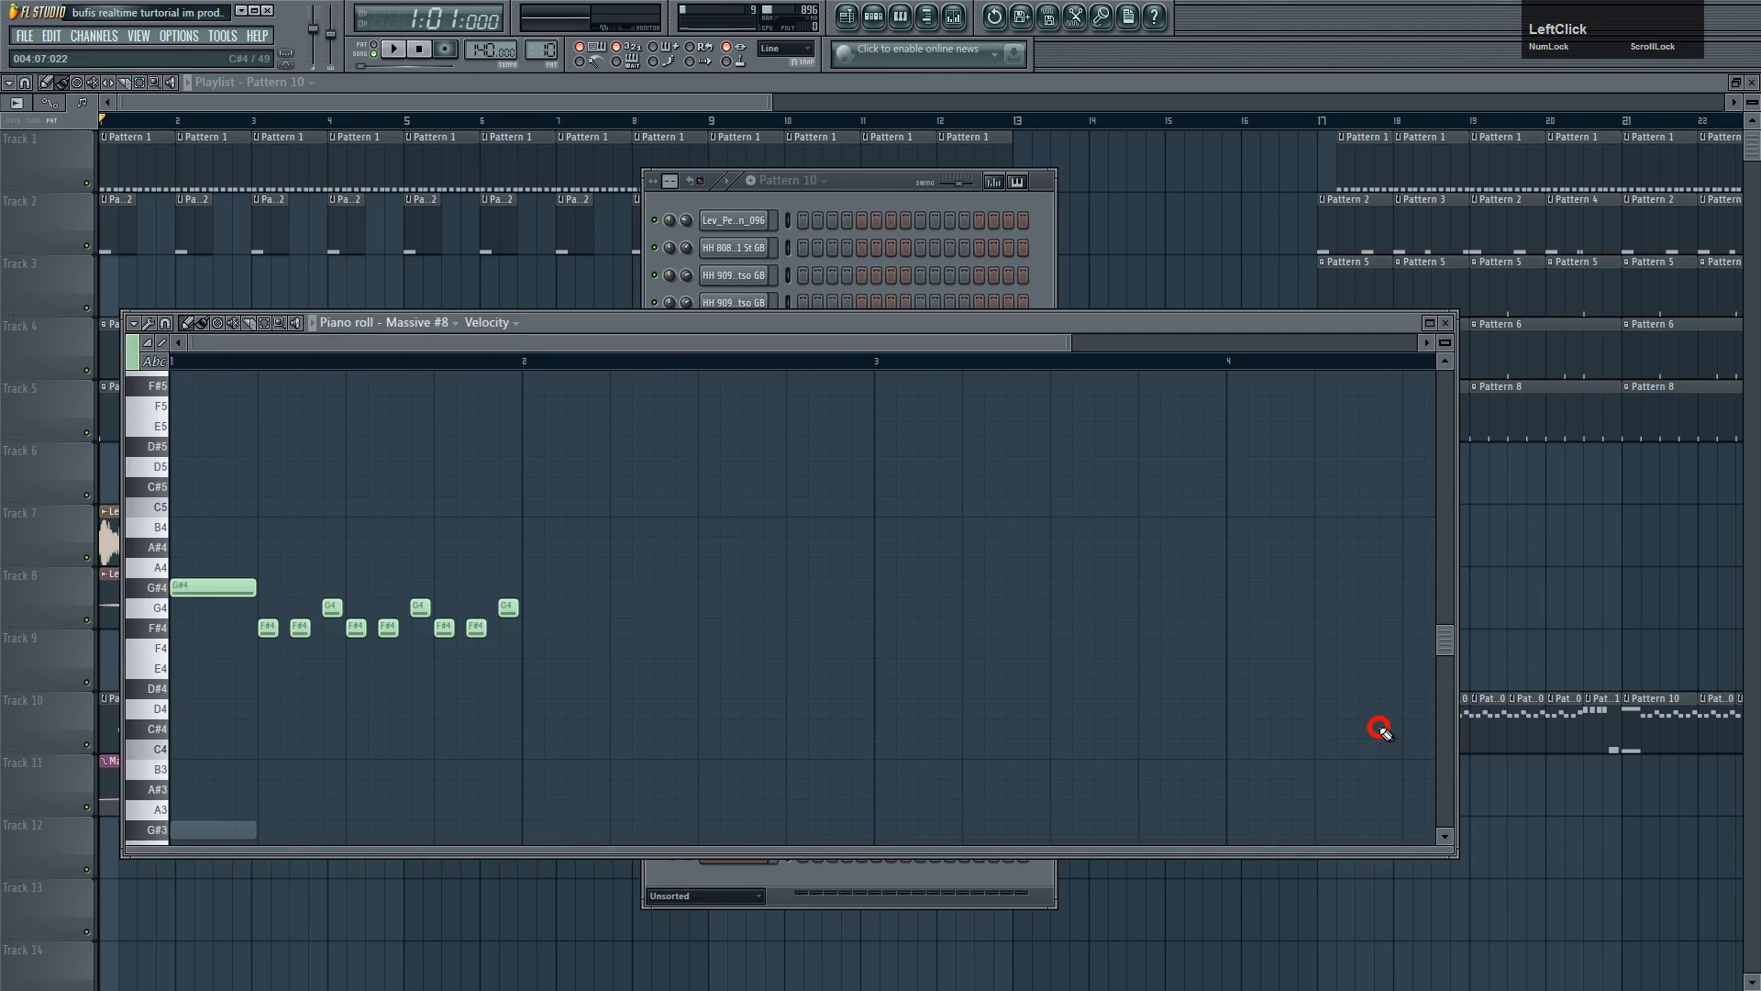
click(842, 200)
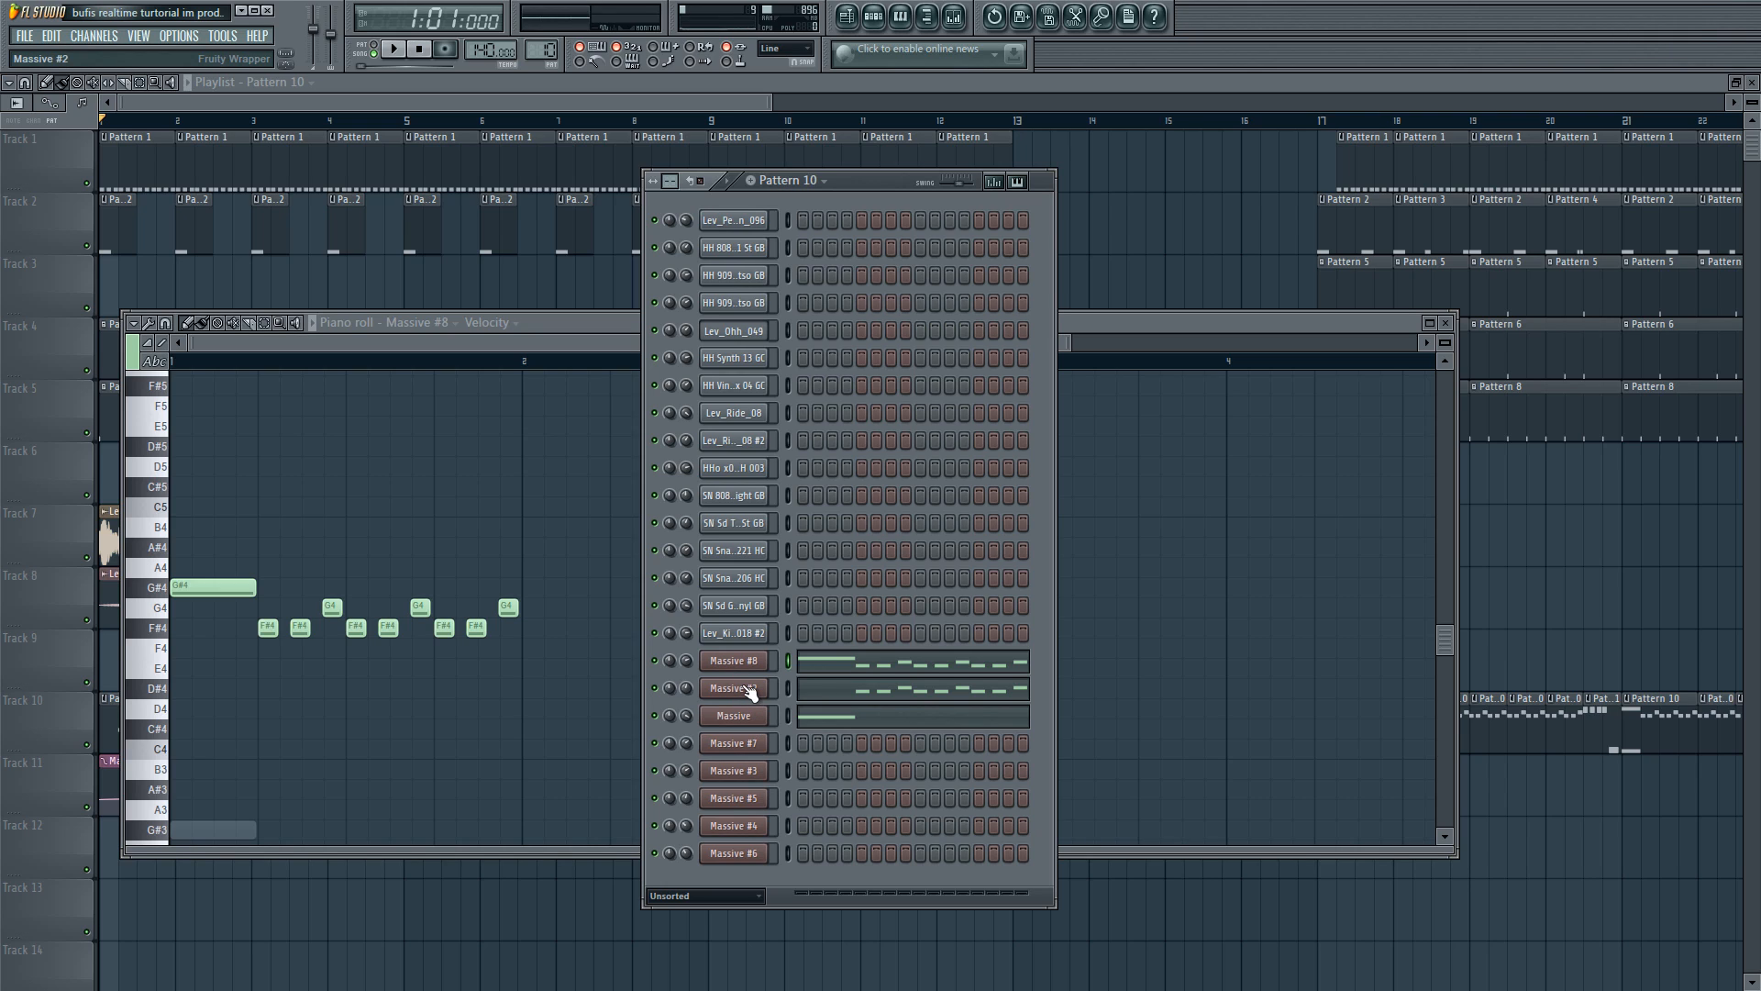
click(750, 689)
click(416, 98)
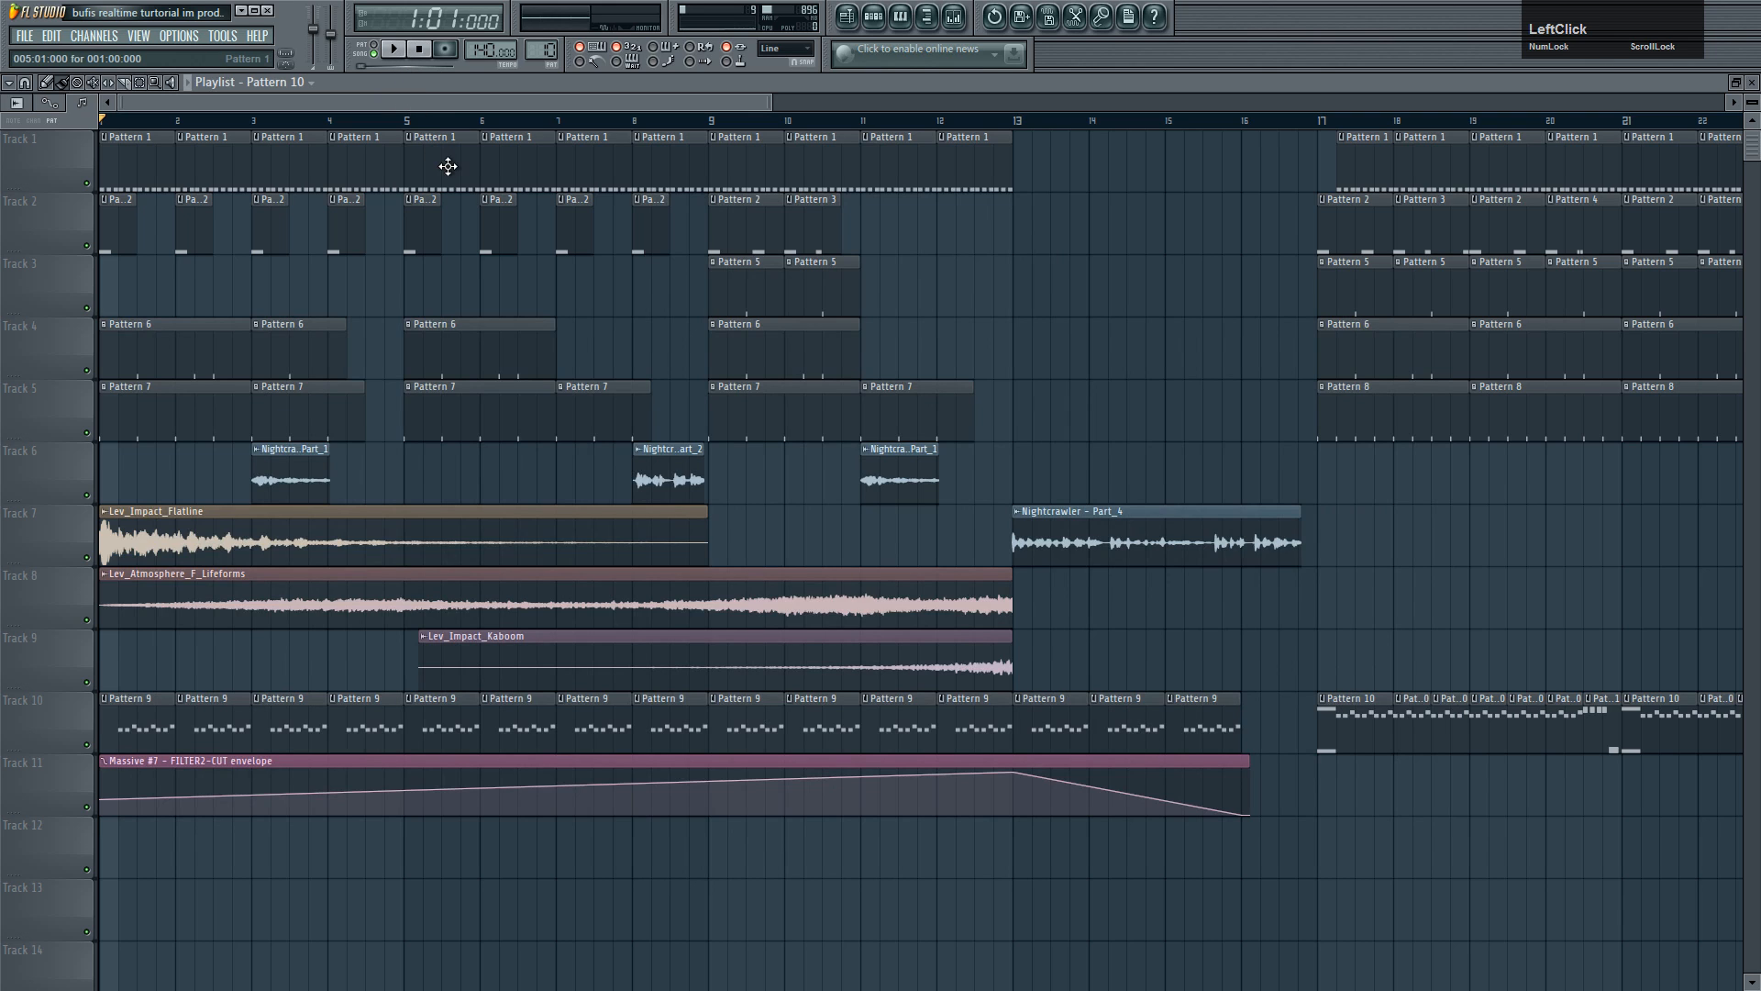
ctrl+scroll(454, 129, down, 2)
scroll(454, 129, down, 1)
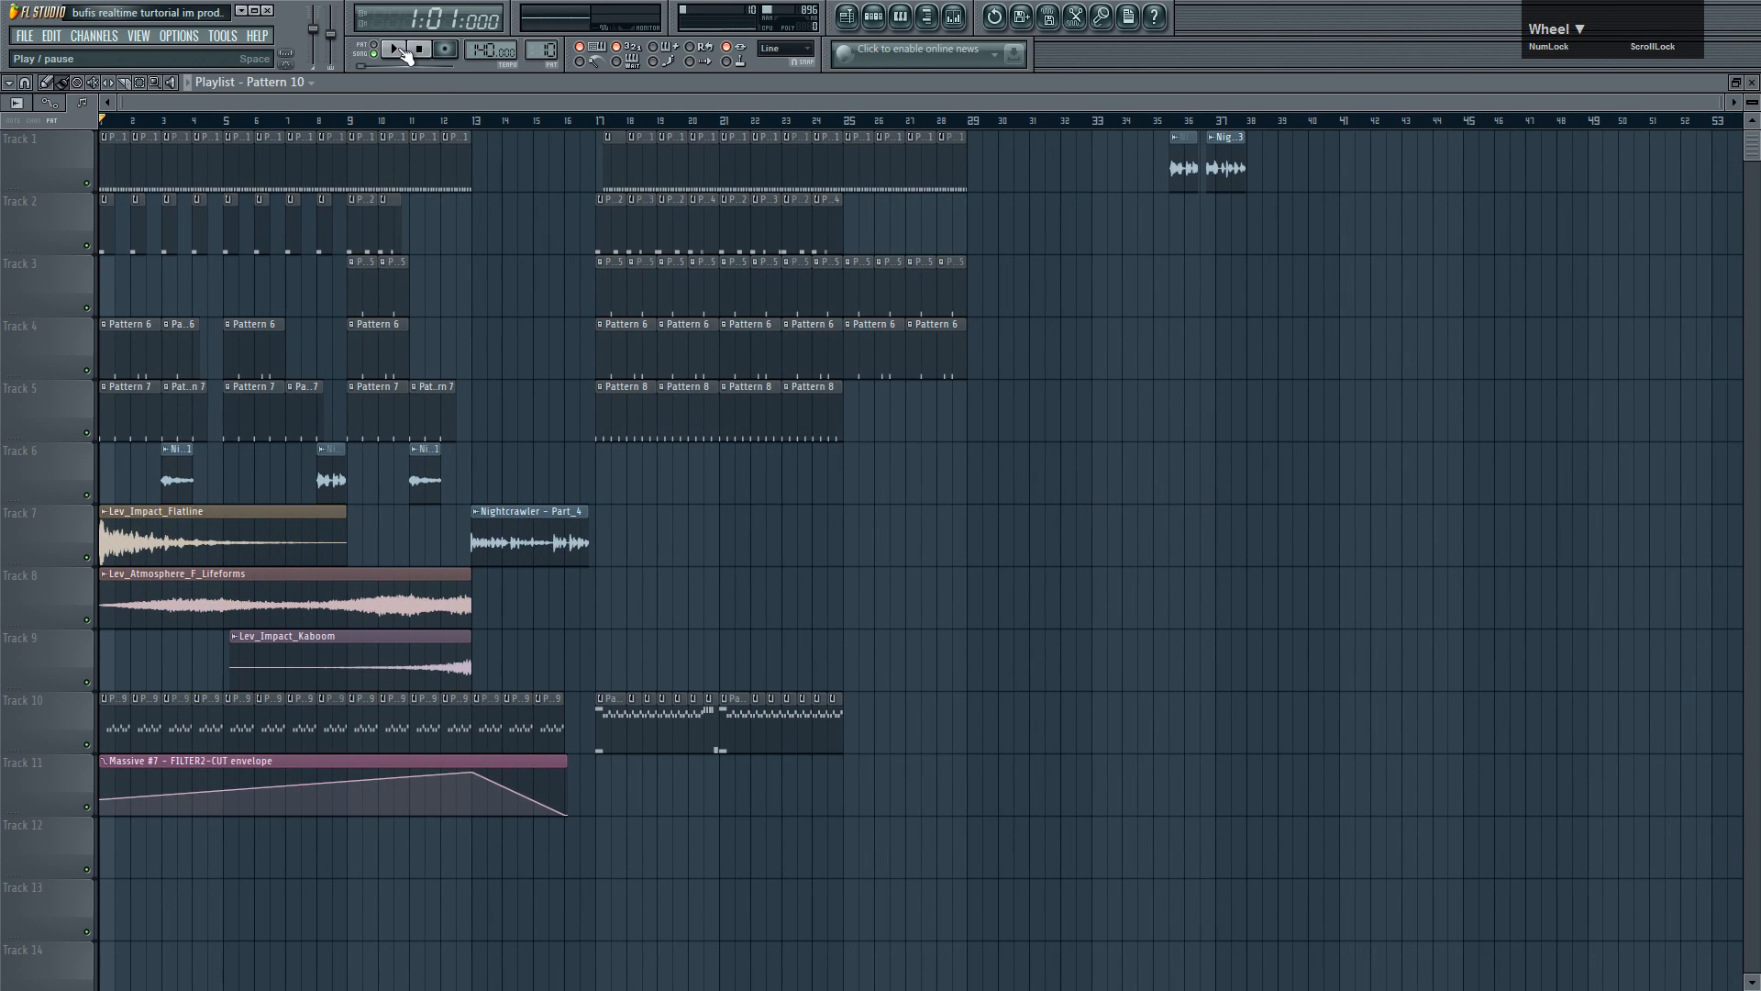
- Play the song from the start and remove the Pattern 1 clip at bar 8 on Track 1
click(396, 49)
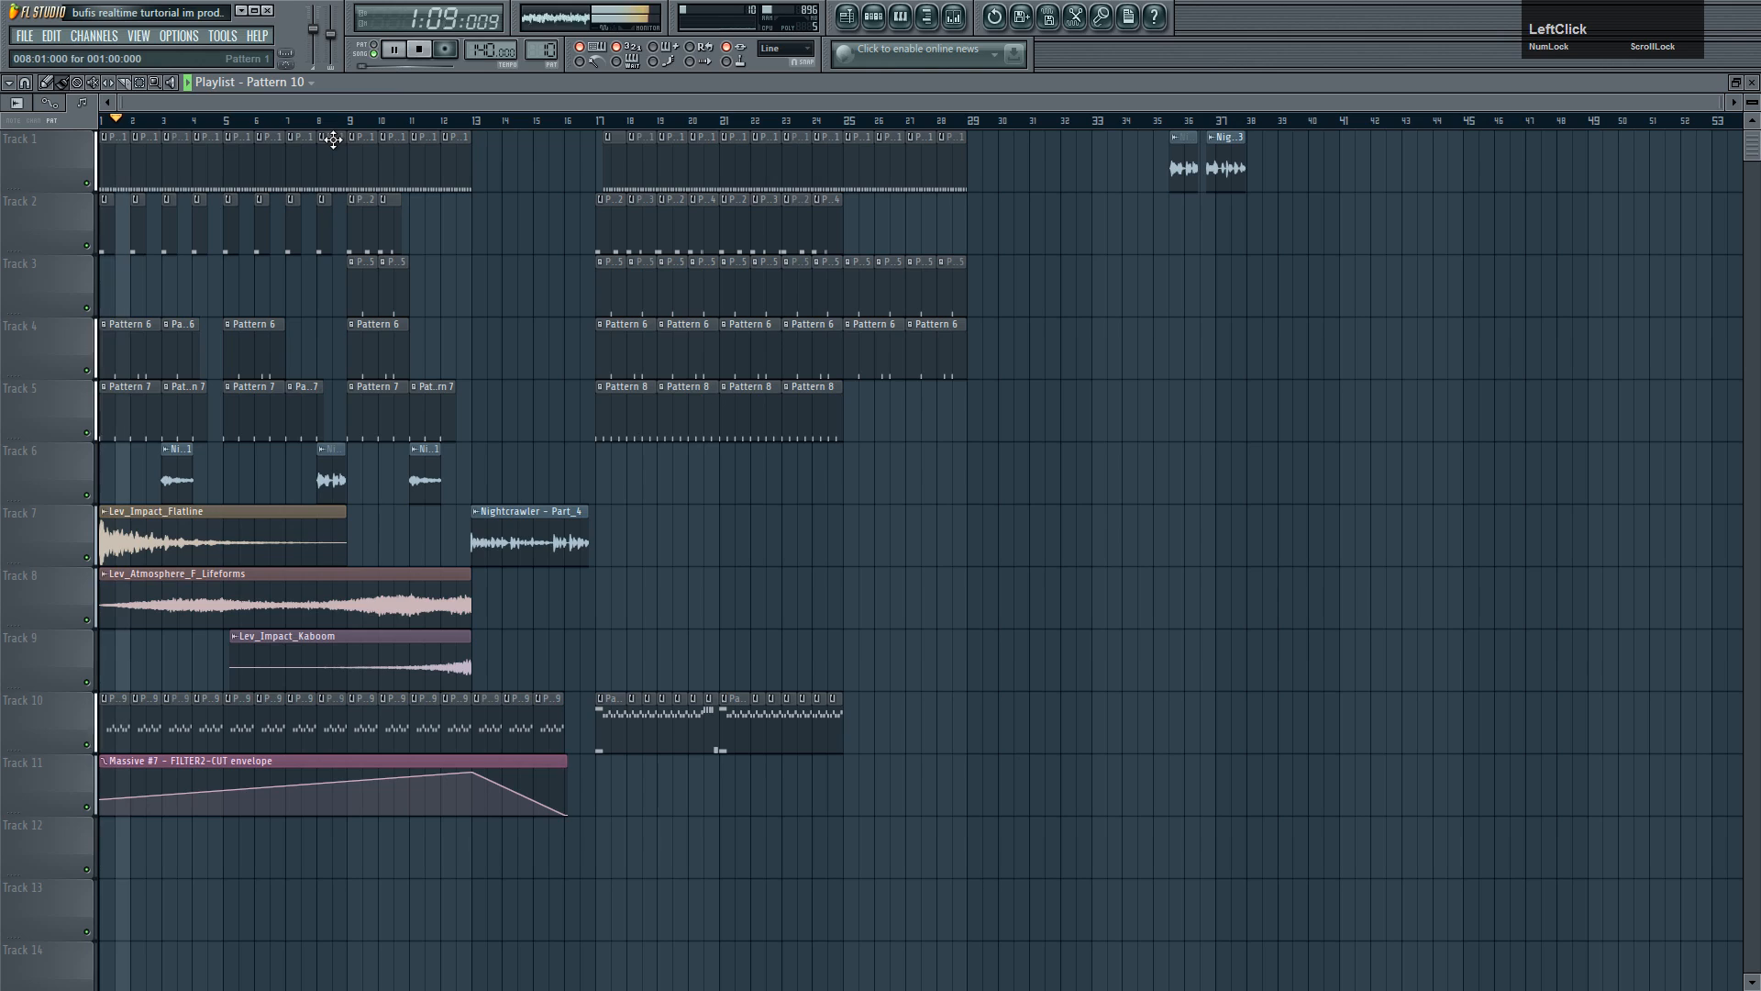
scroll(314, 33, up, 2)
click(321, 107)
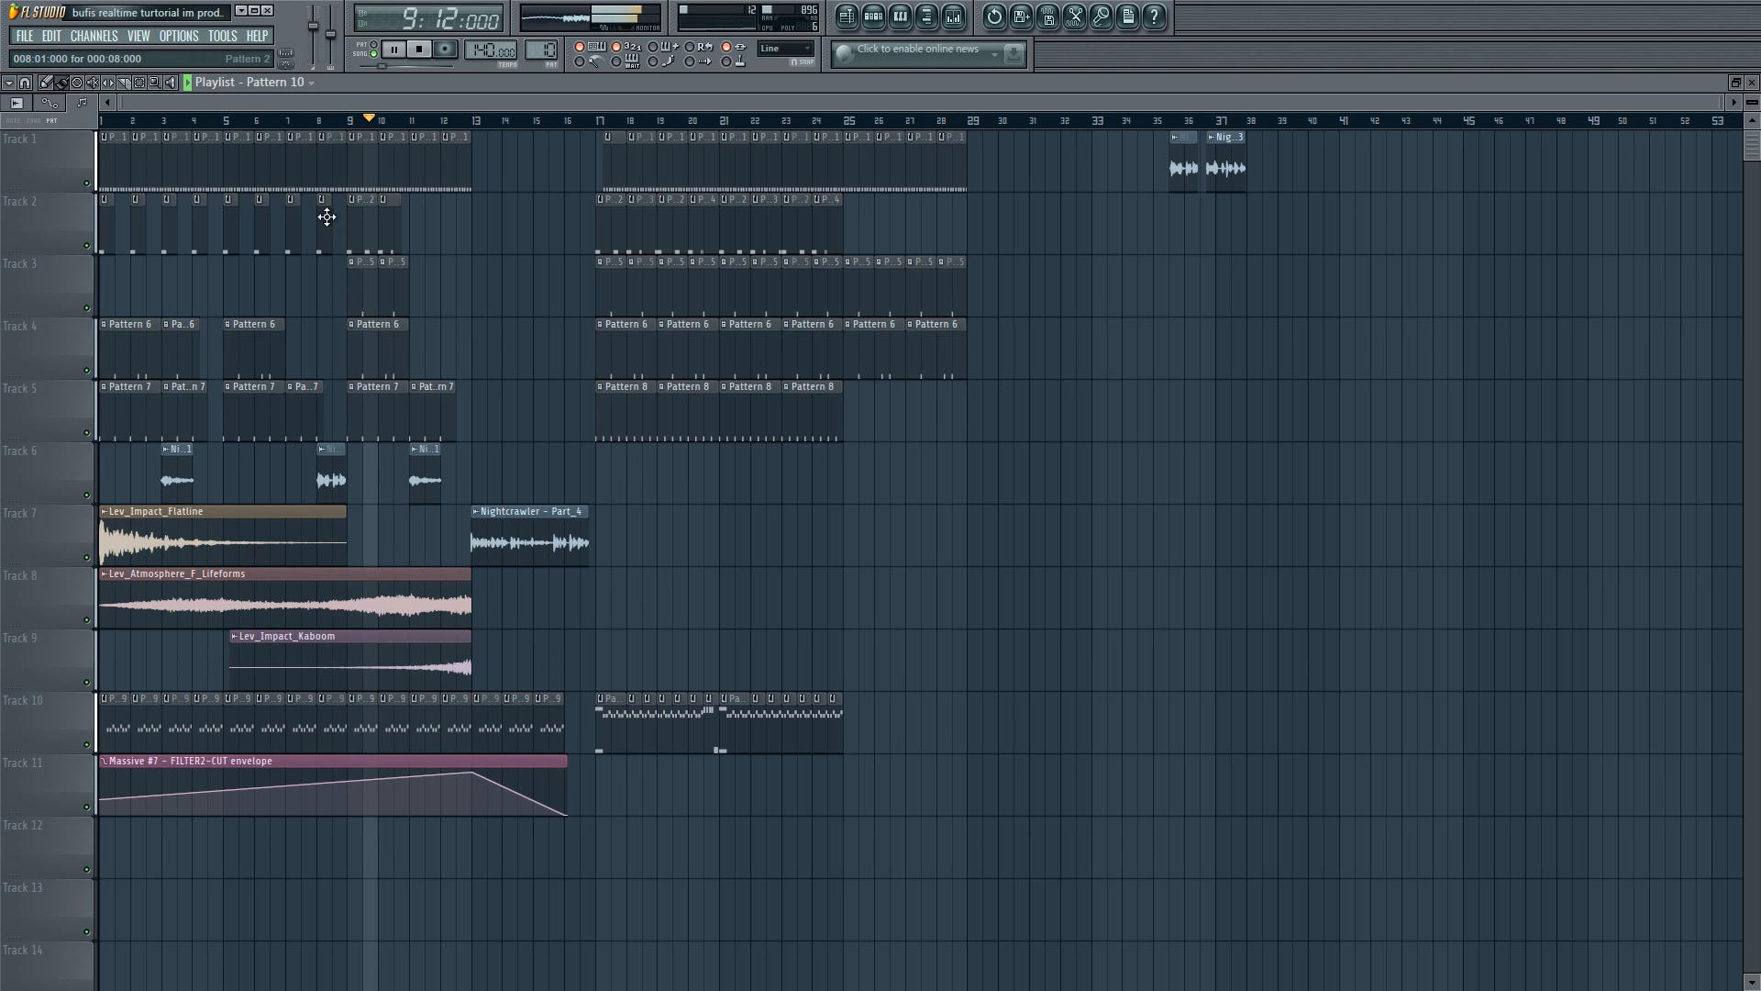
right_click(330, 165)
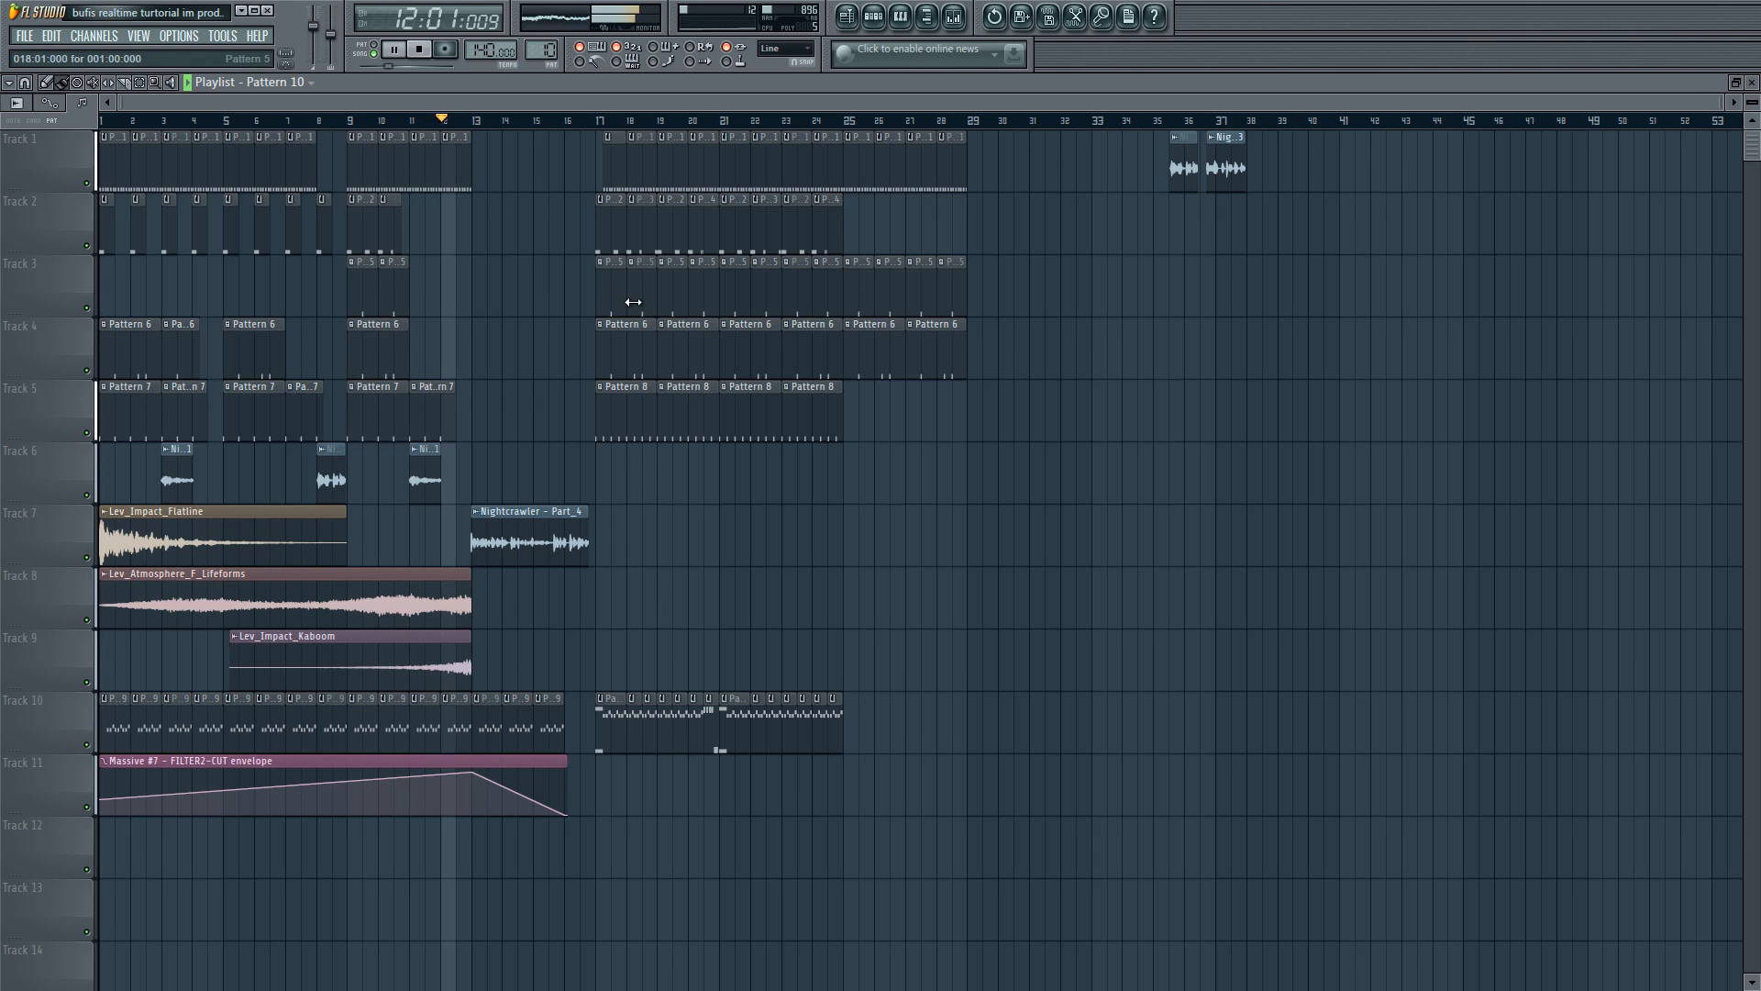
- Review the SN Sd Girls Vinyl GB snare's channel settings while the song plays, and return to the playlist
click(875, 15)
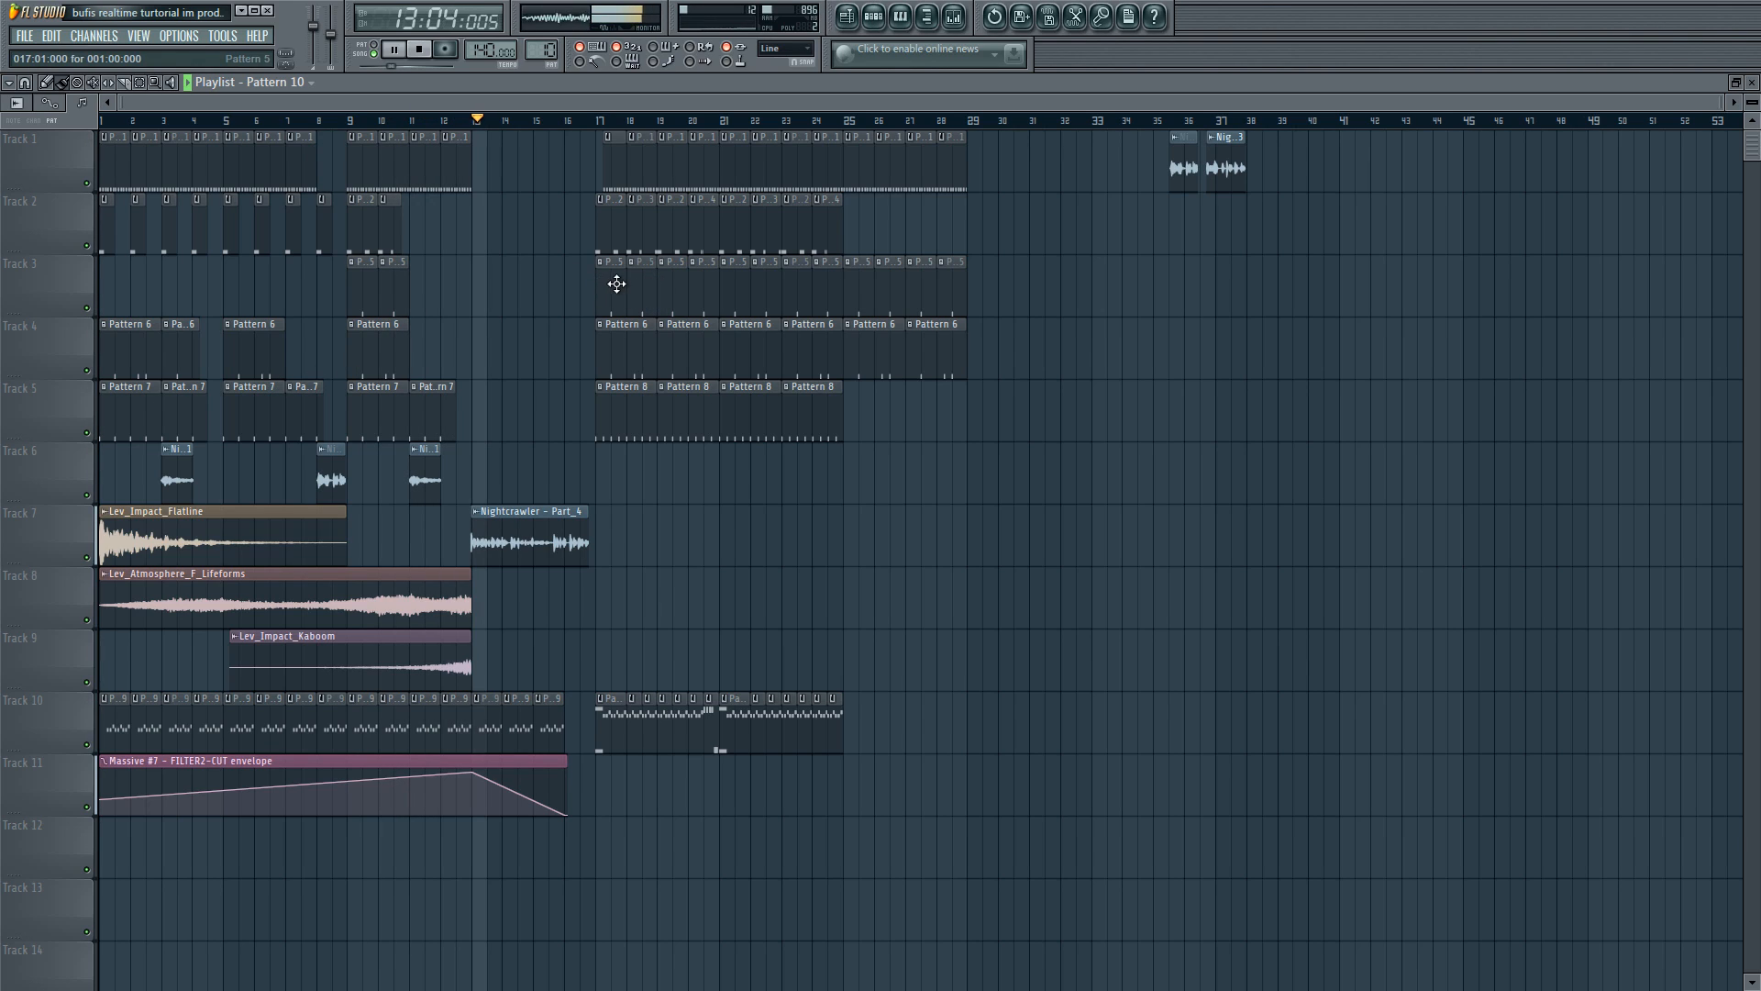
click(722, 598)
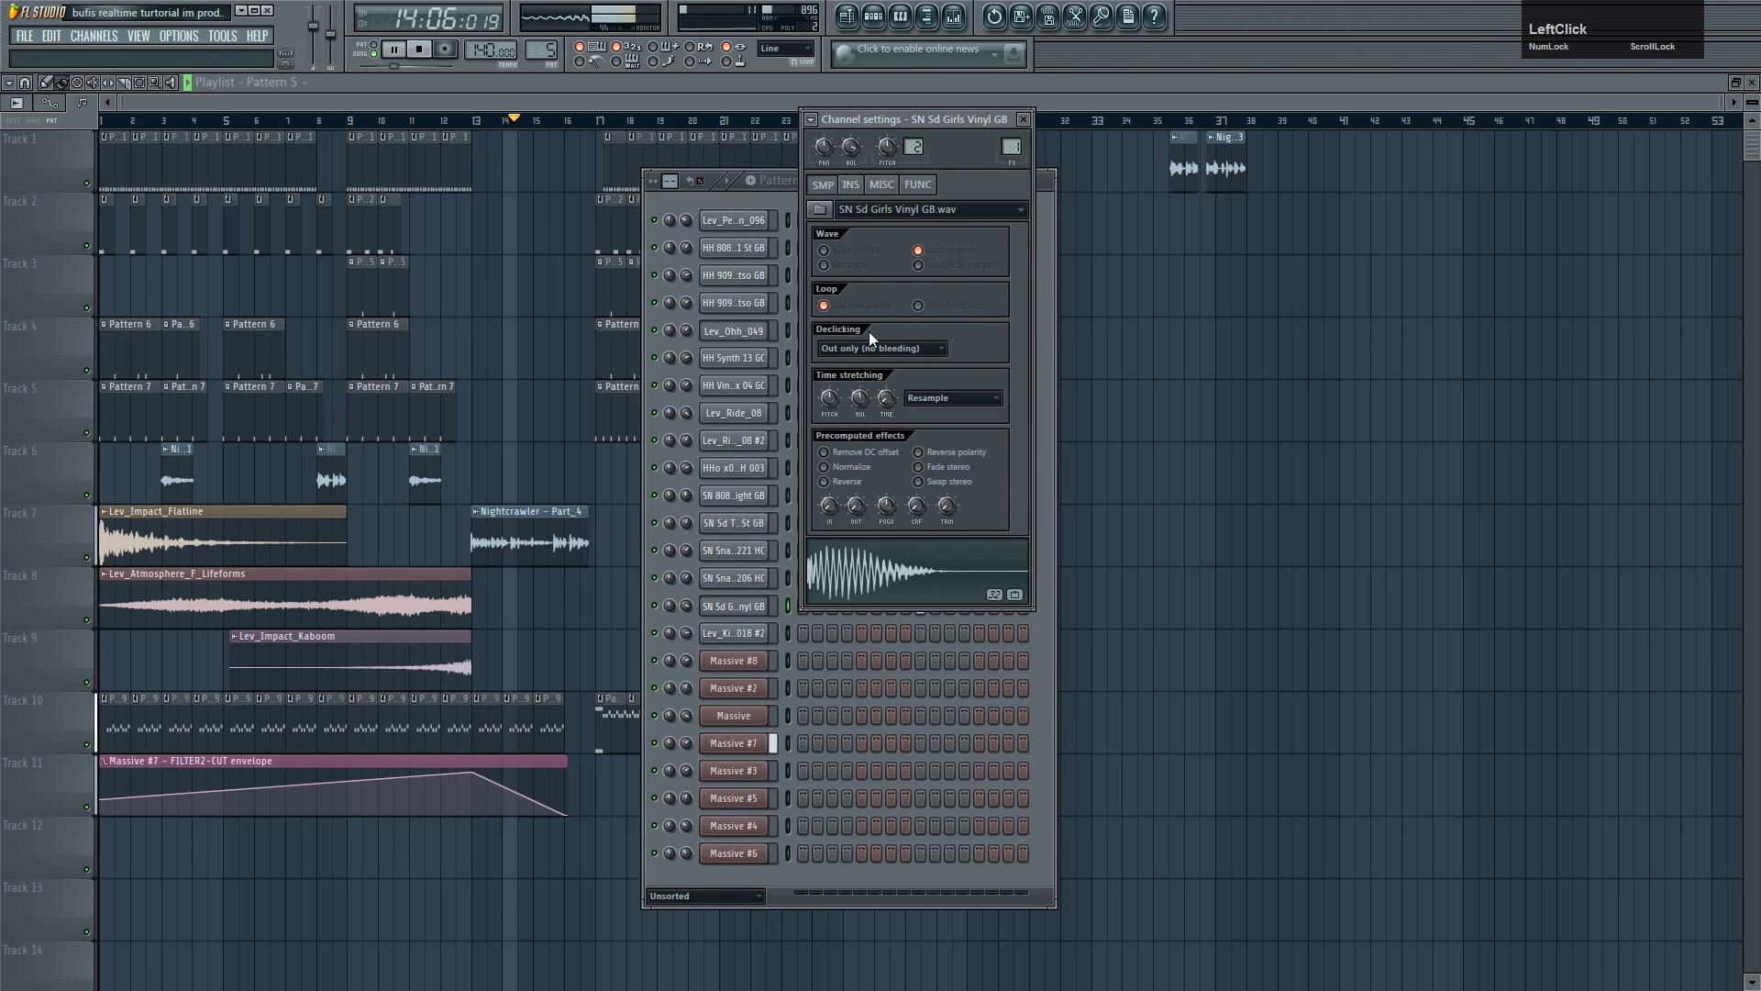
click(882, 184)
right_click(827, 404)
click(658, 103)
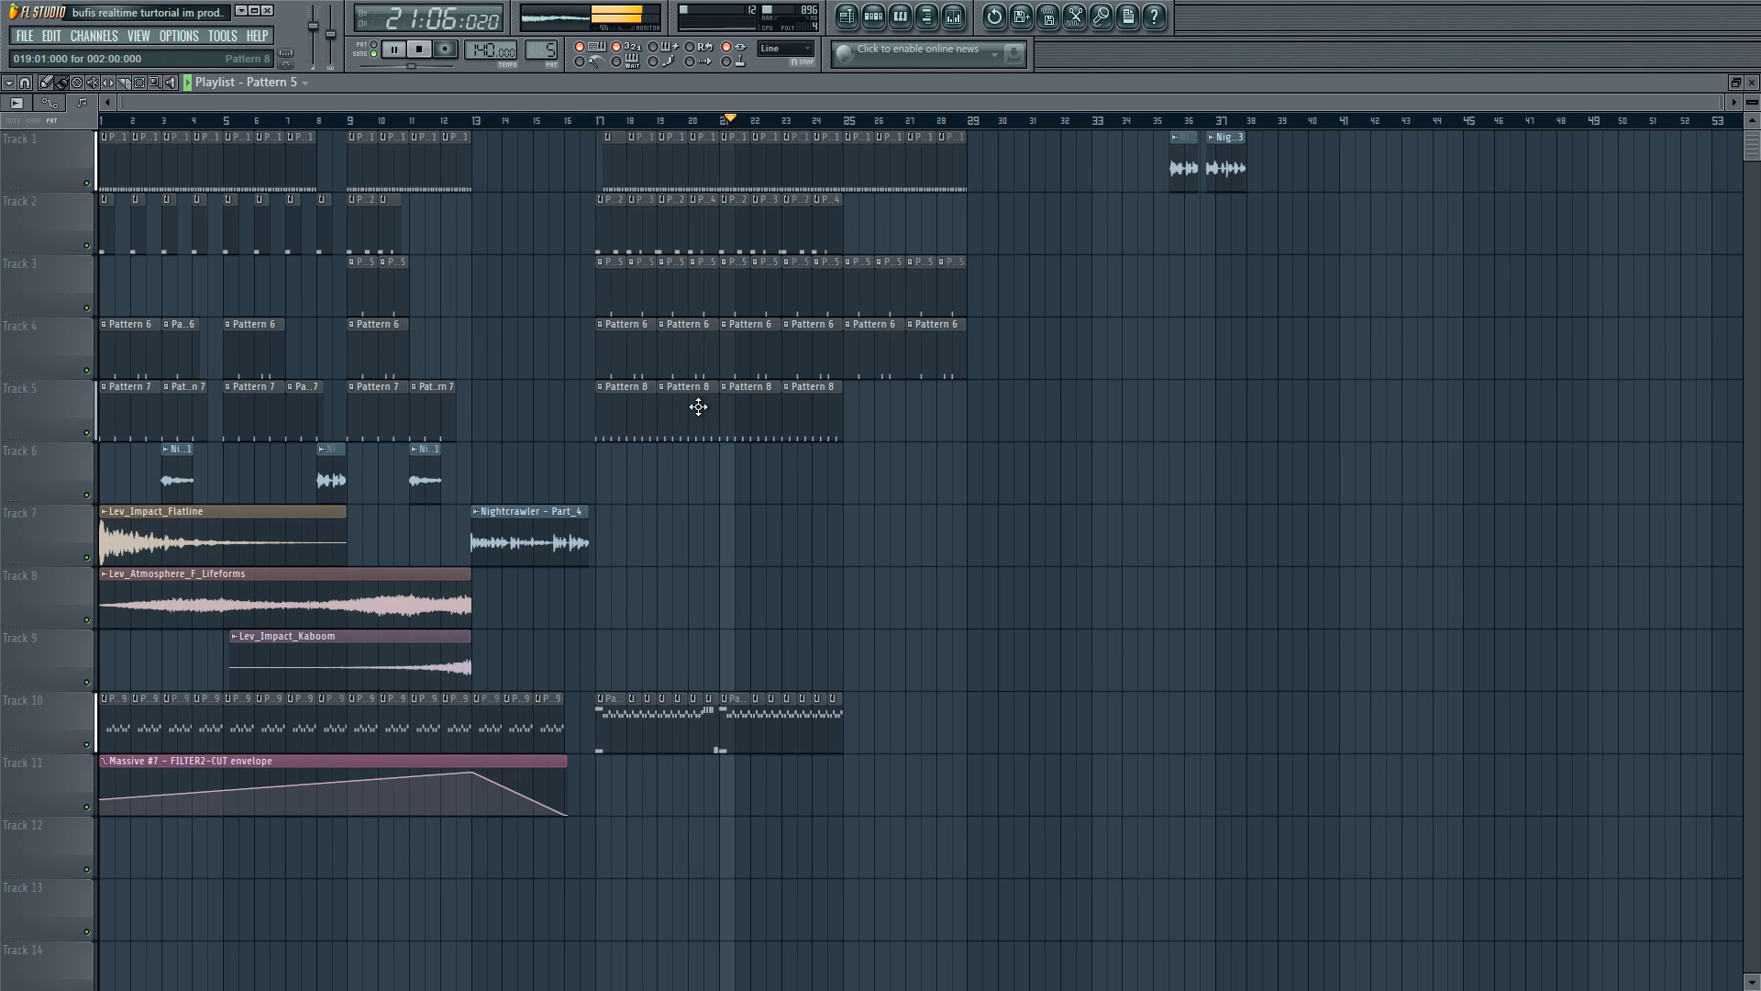
- Replace Track 1's Pattern 1 clip at bar 21 with the shortened clip used at bar 17, and delete its Pattern 1 clips from bar 25 on
right_click(738, 169)
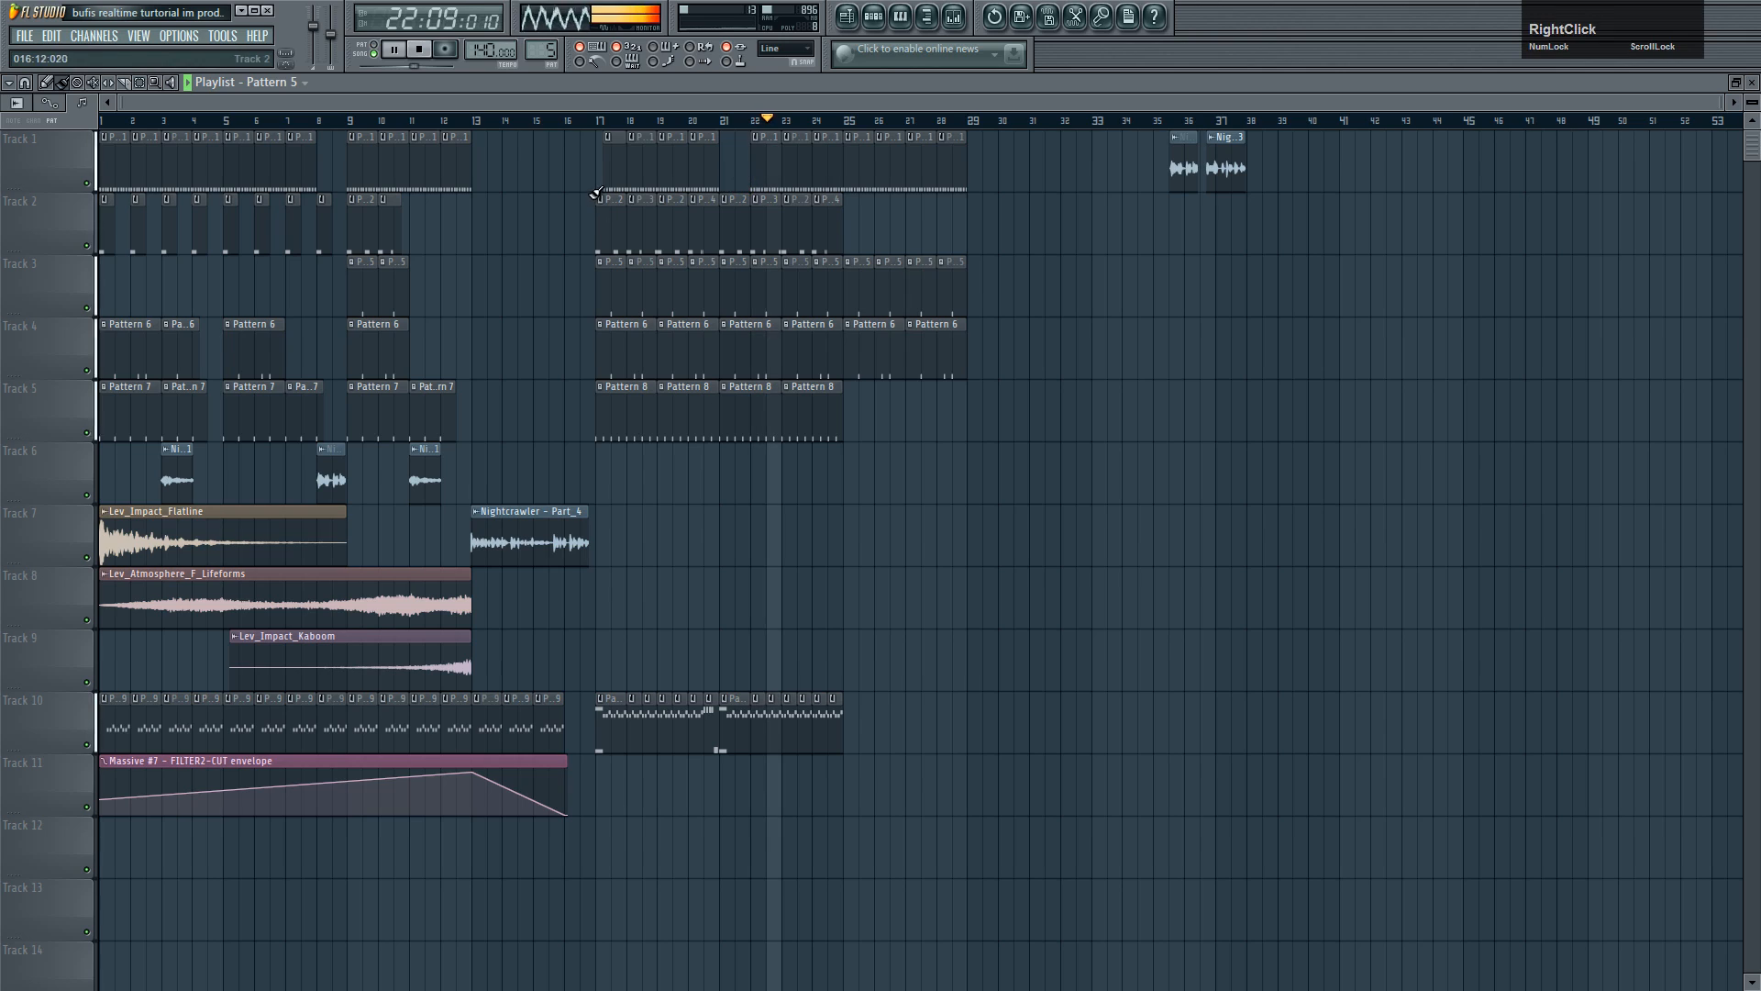
click(645, 172)
click(735, 172)
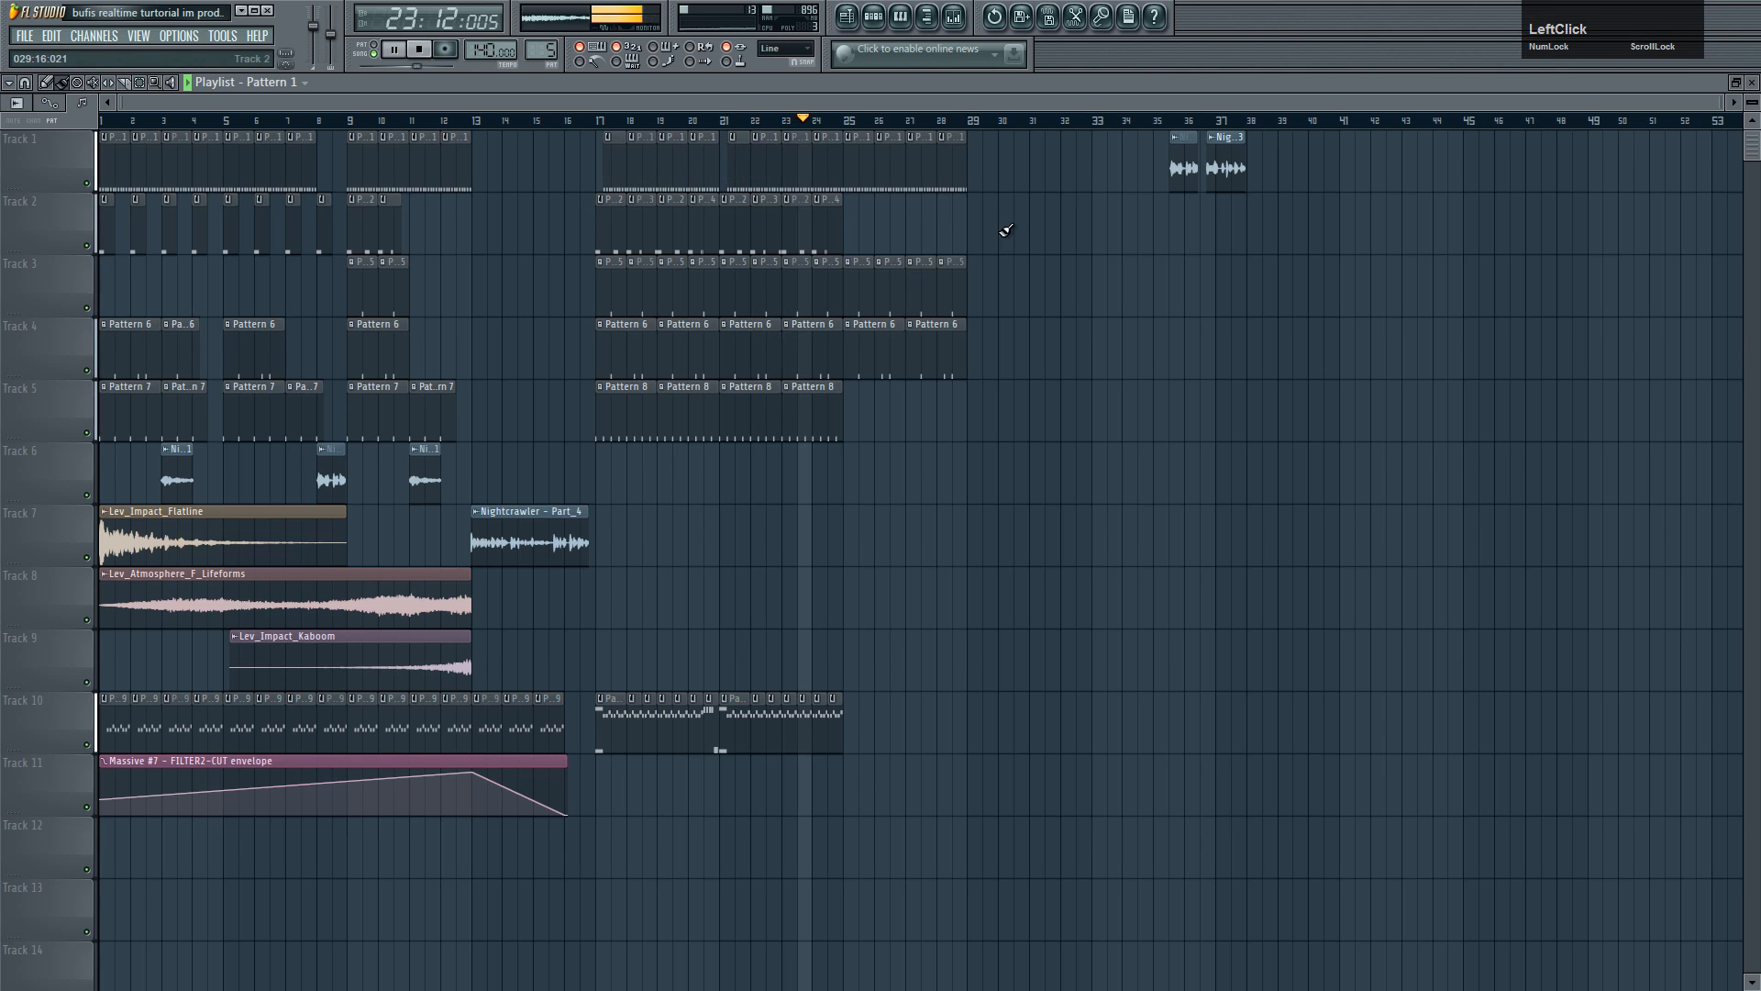
right_click(866, 180)
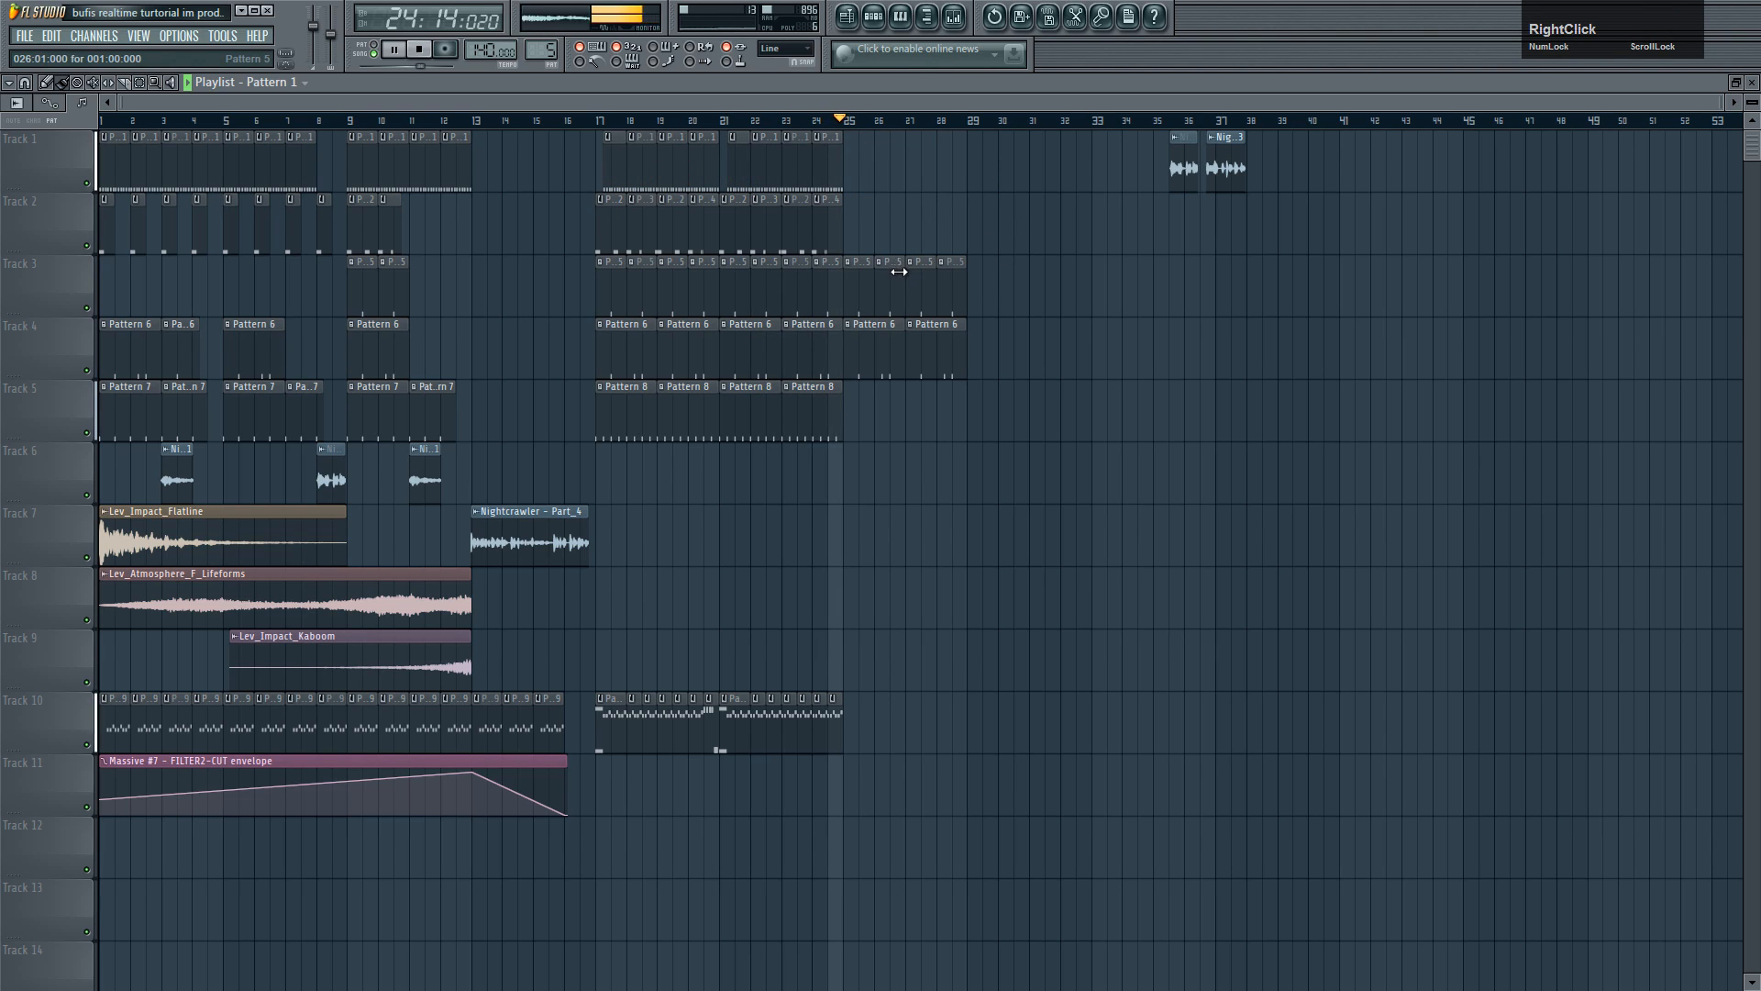
key(space)
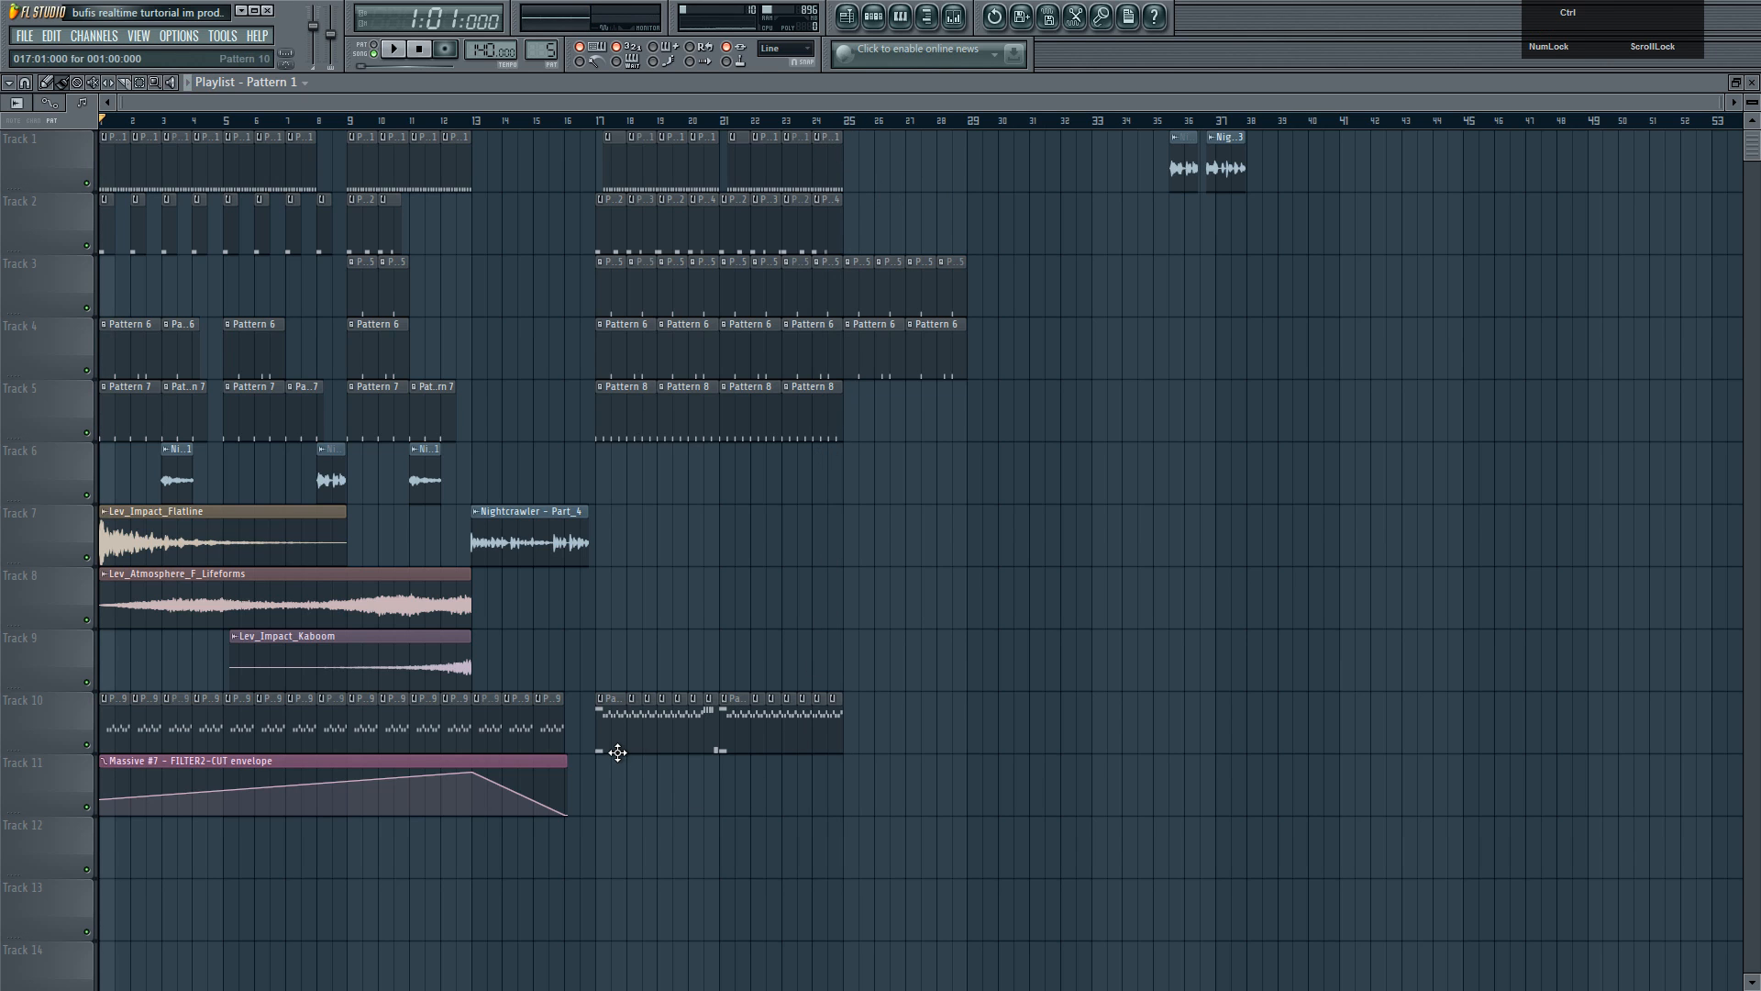
- Make the Pattern 10 clip at bar 19 on Track 10 unique and delete its Massive #8 notes in the first beat
scroll(549, 738, up, 5)
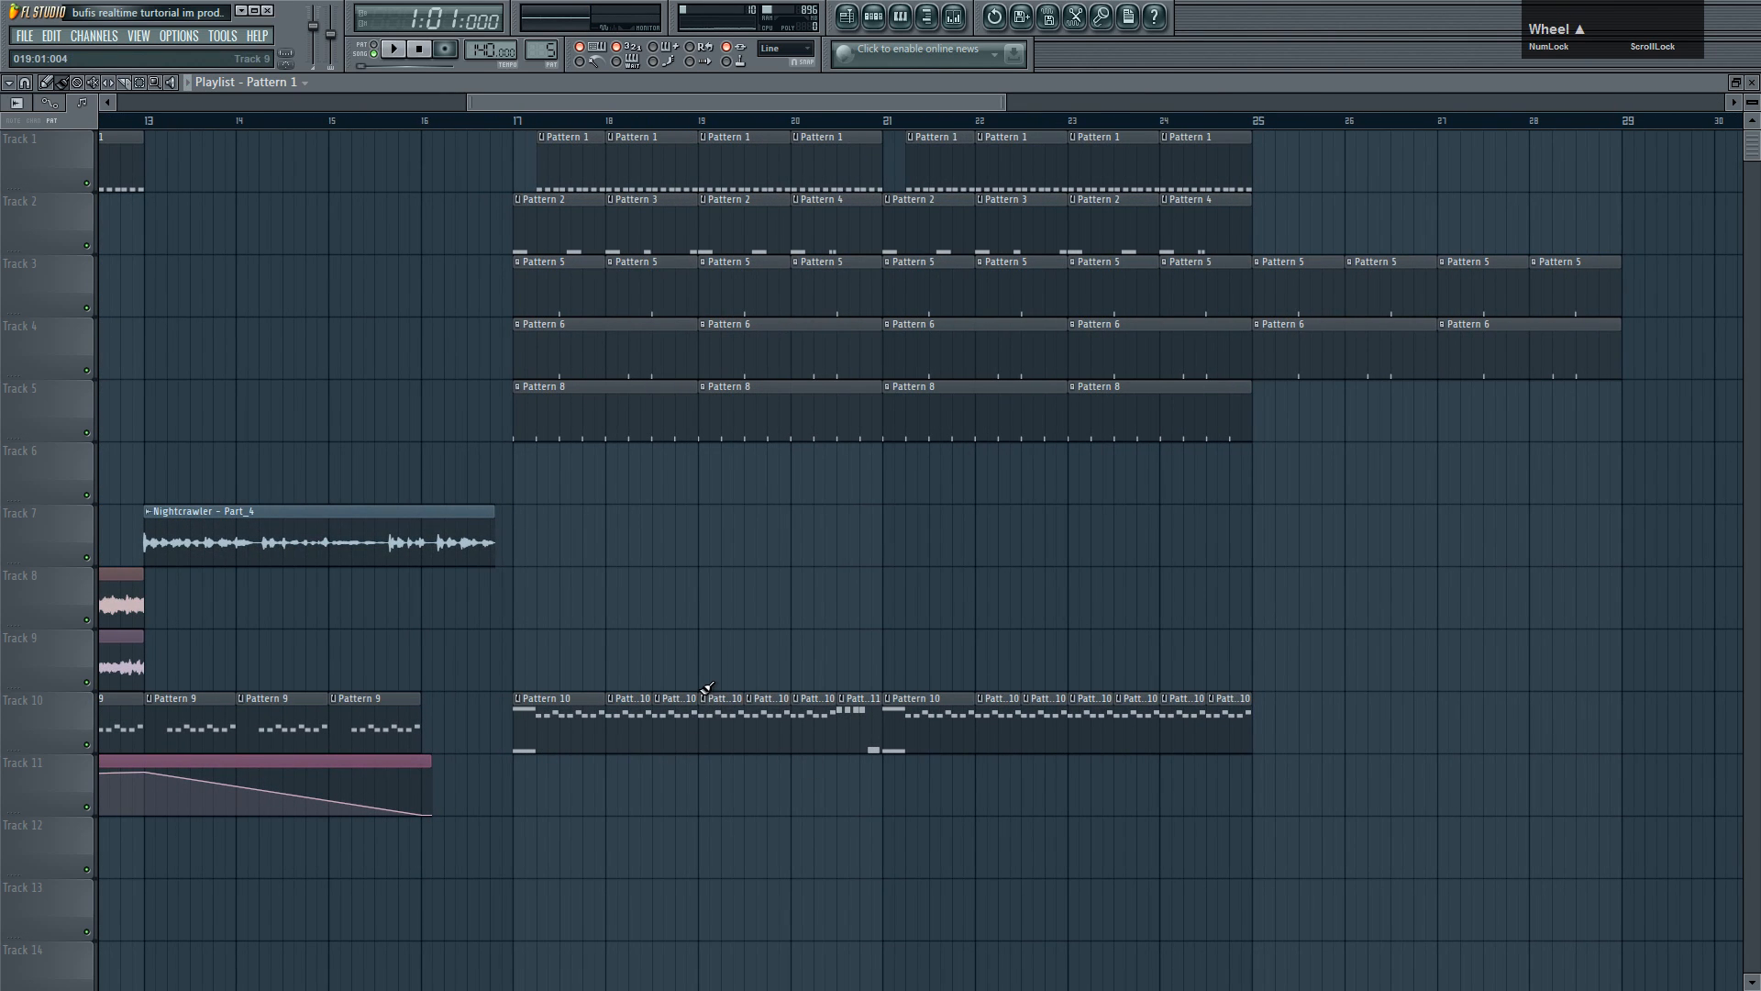
click(706, 700)
click(731, 790)
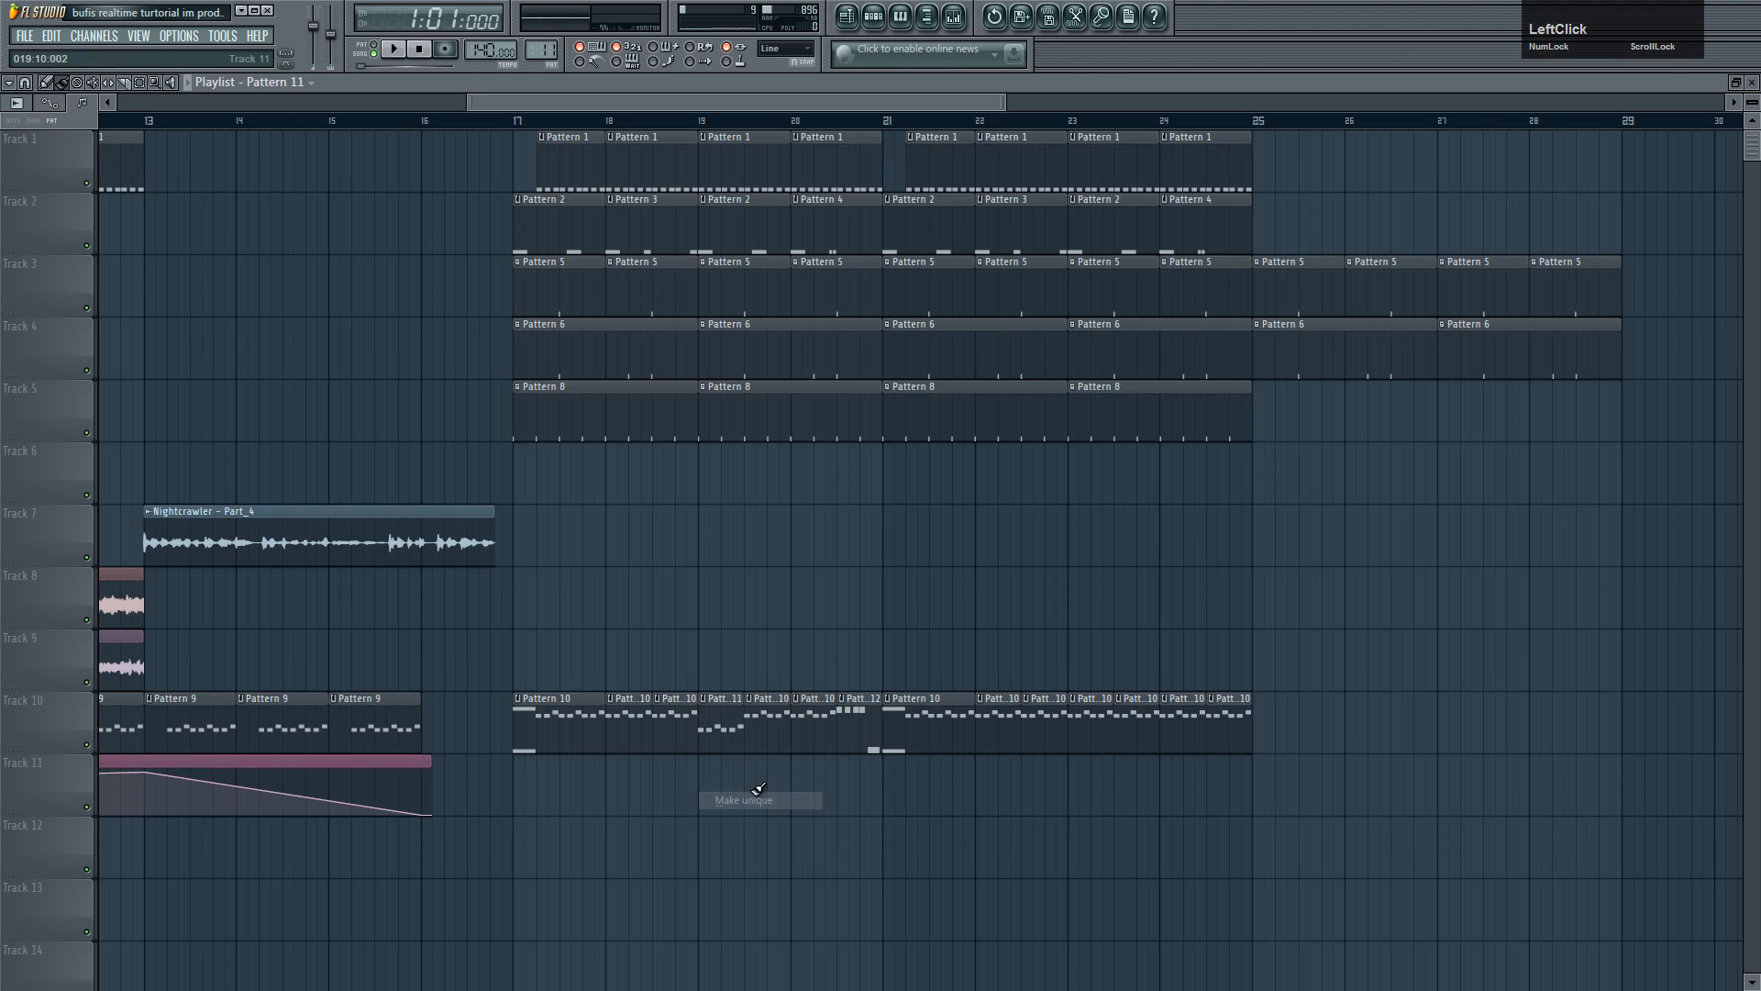
double_click(719, 728)
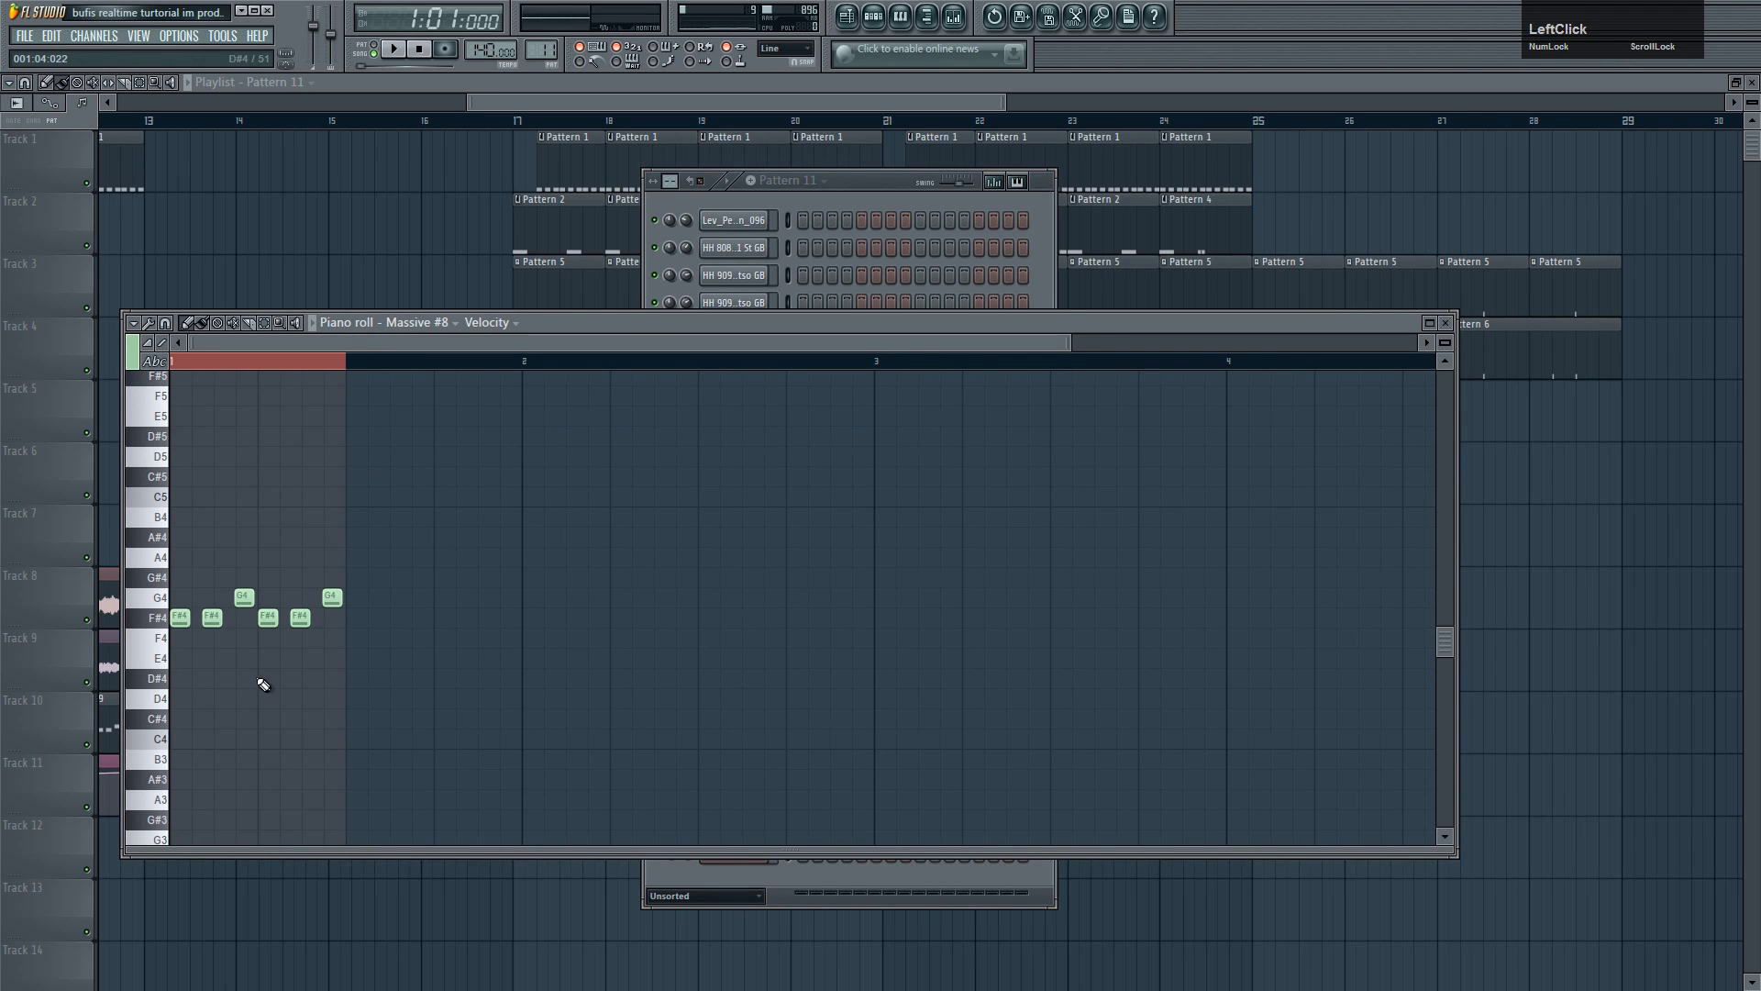
right_click(188, 619)
click(617, 97)
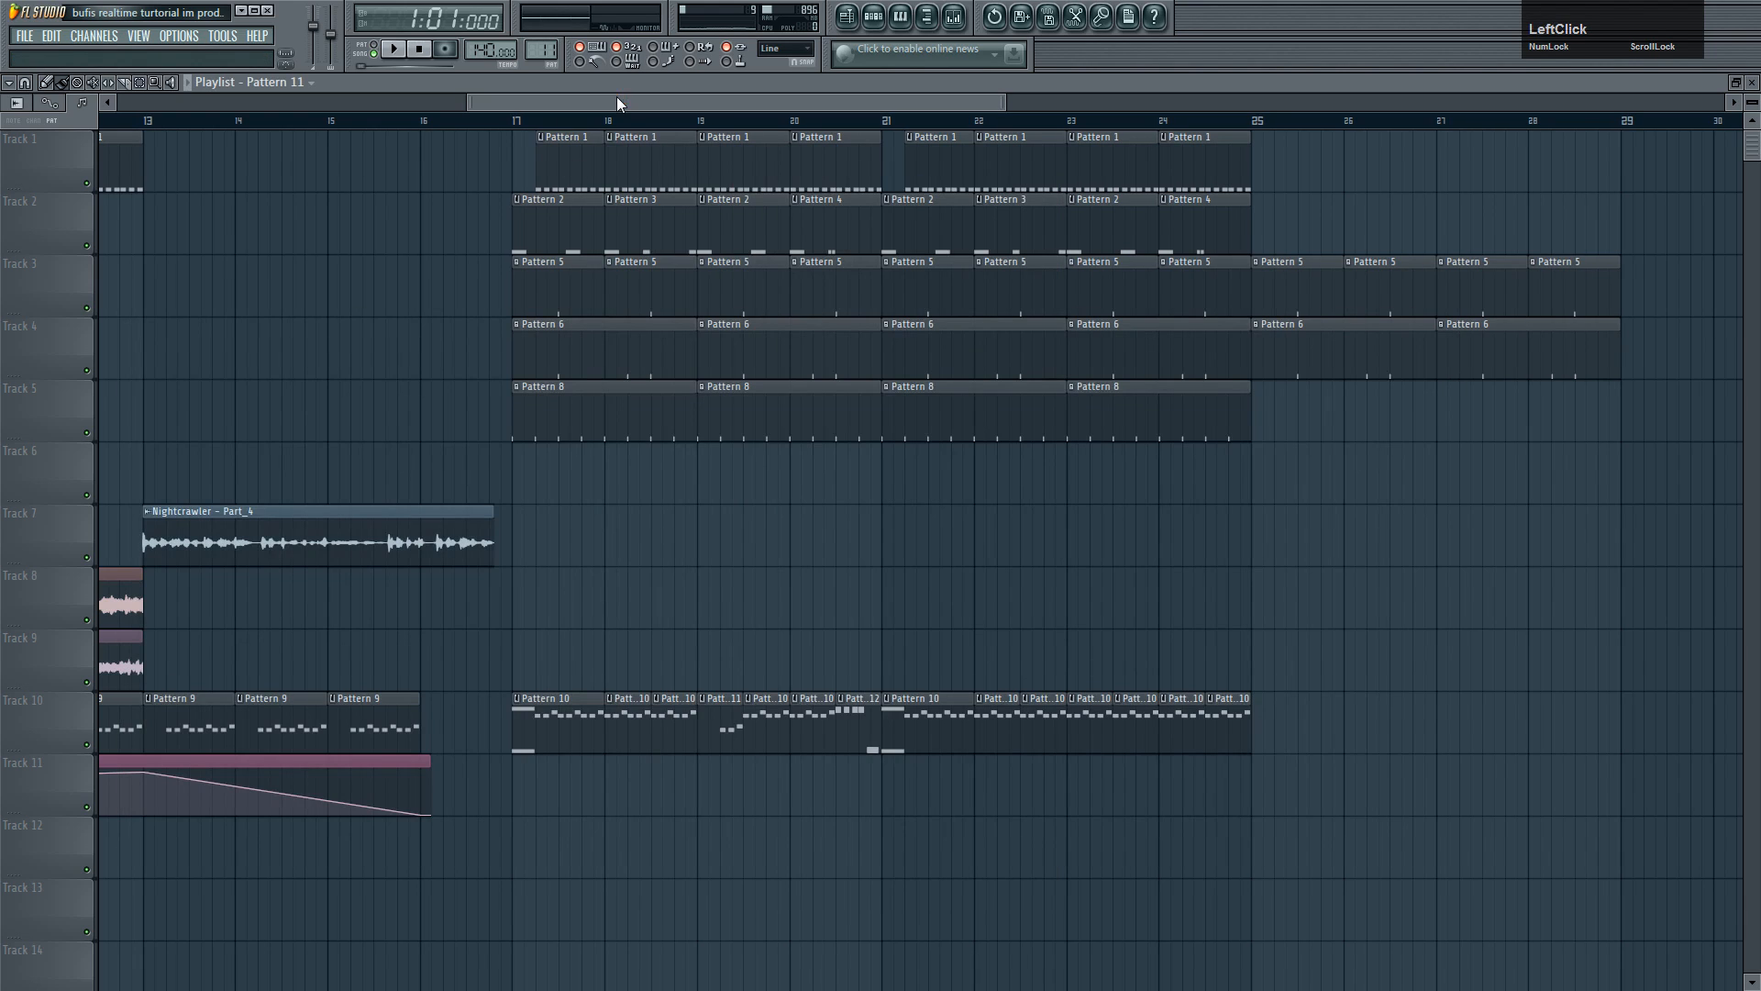
- Place a Pattern 10 clip at bar 19 on Track 9, make it unique and shorten it to one beat
click(531, 721)
click(695, 646)
drag(709, 659, 714, 650)
click(702, 639)
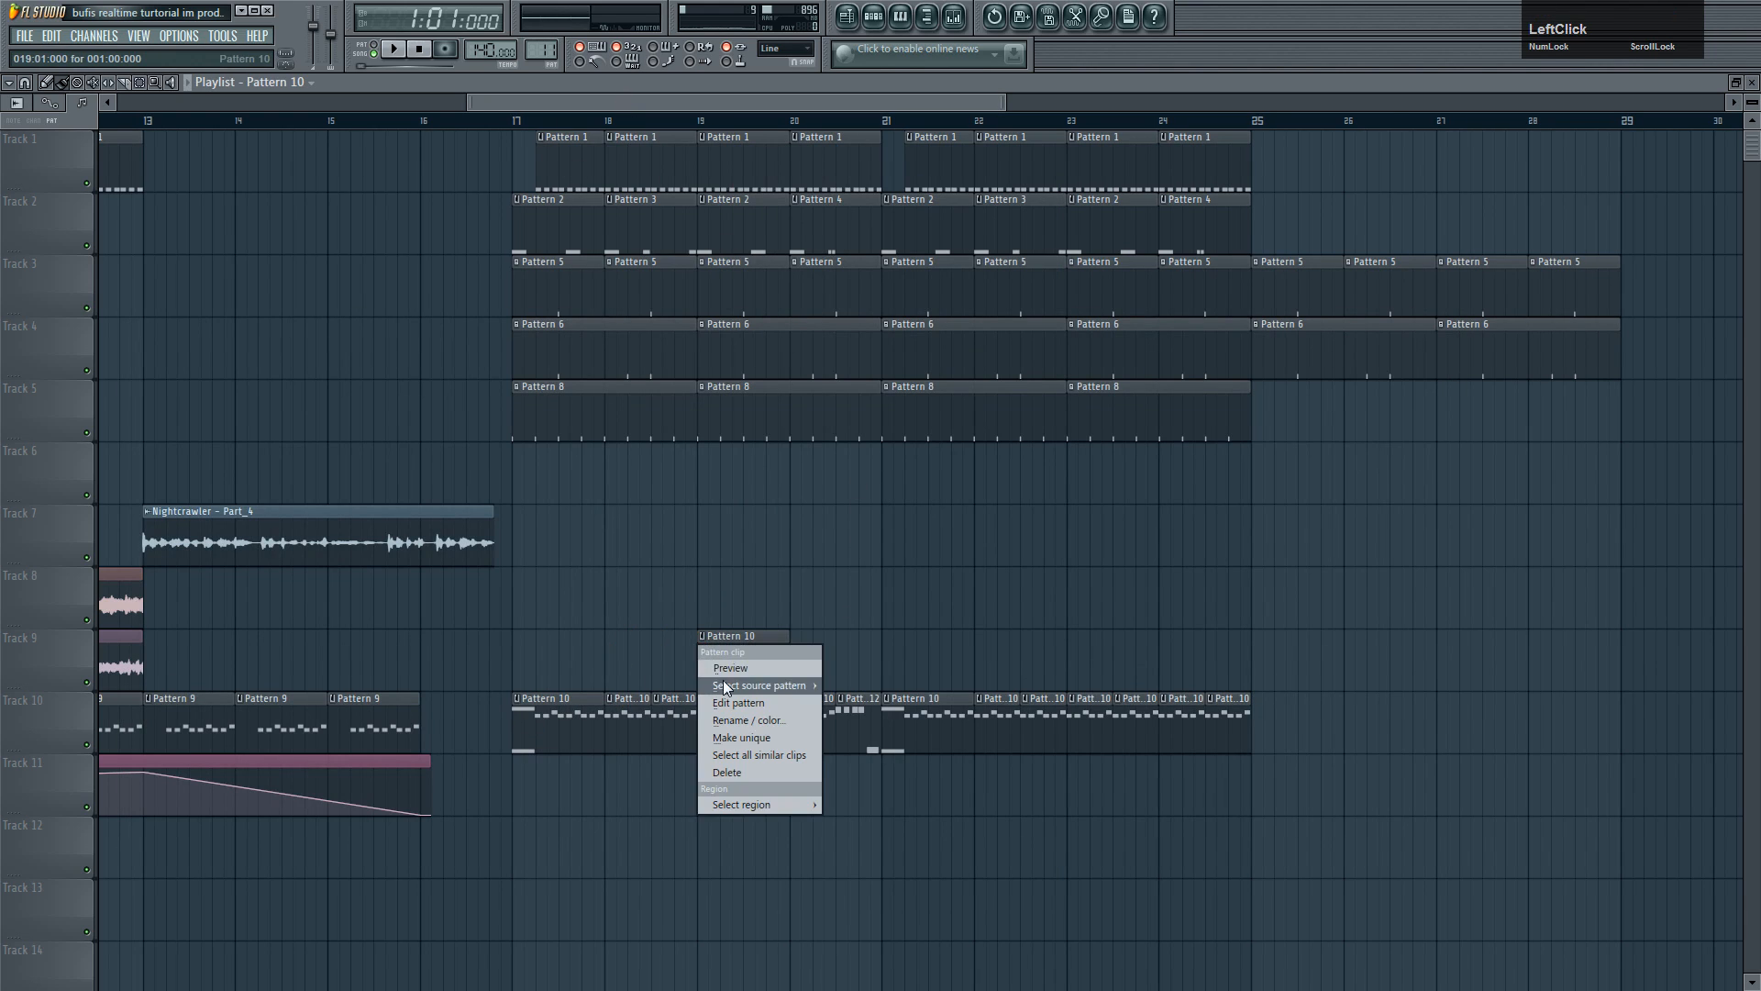
click(740, 743)
drag(779, 660, 730, 674)
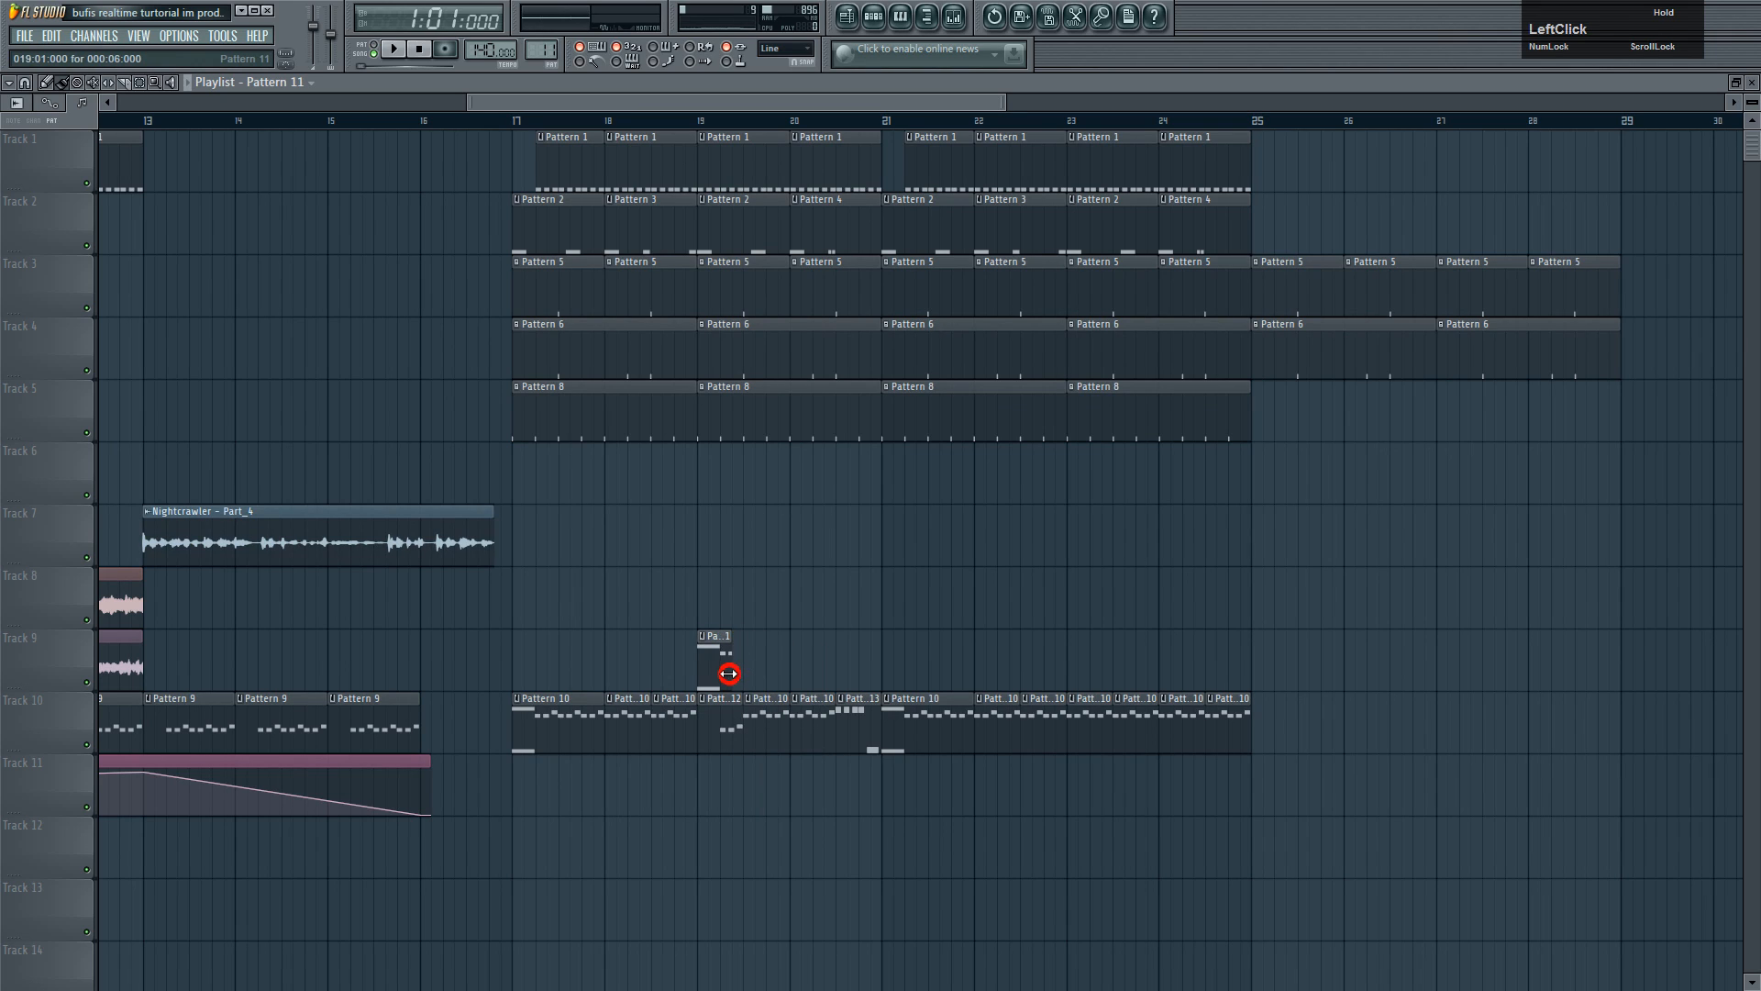
- Open the new Track 9 clip's pattern and clone the Massive channel
double_click(712, 645)
click(872, 13)
right_click(739, 714)
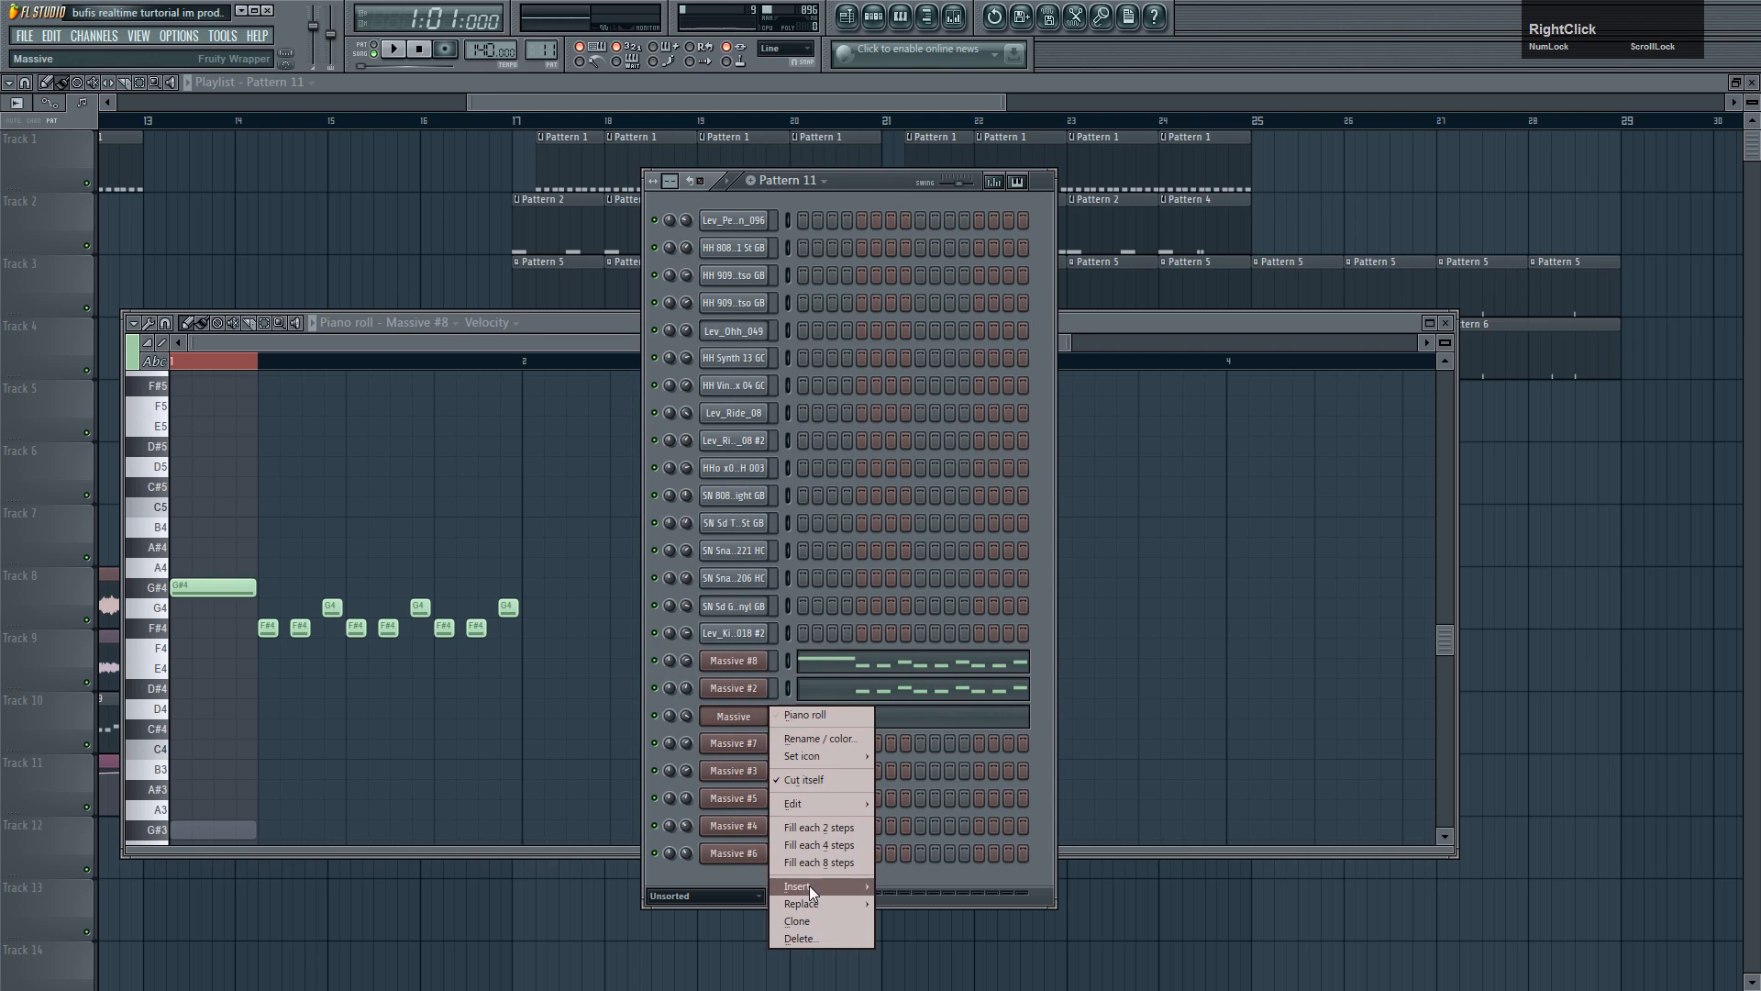
click(811, 924)
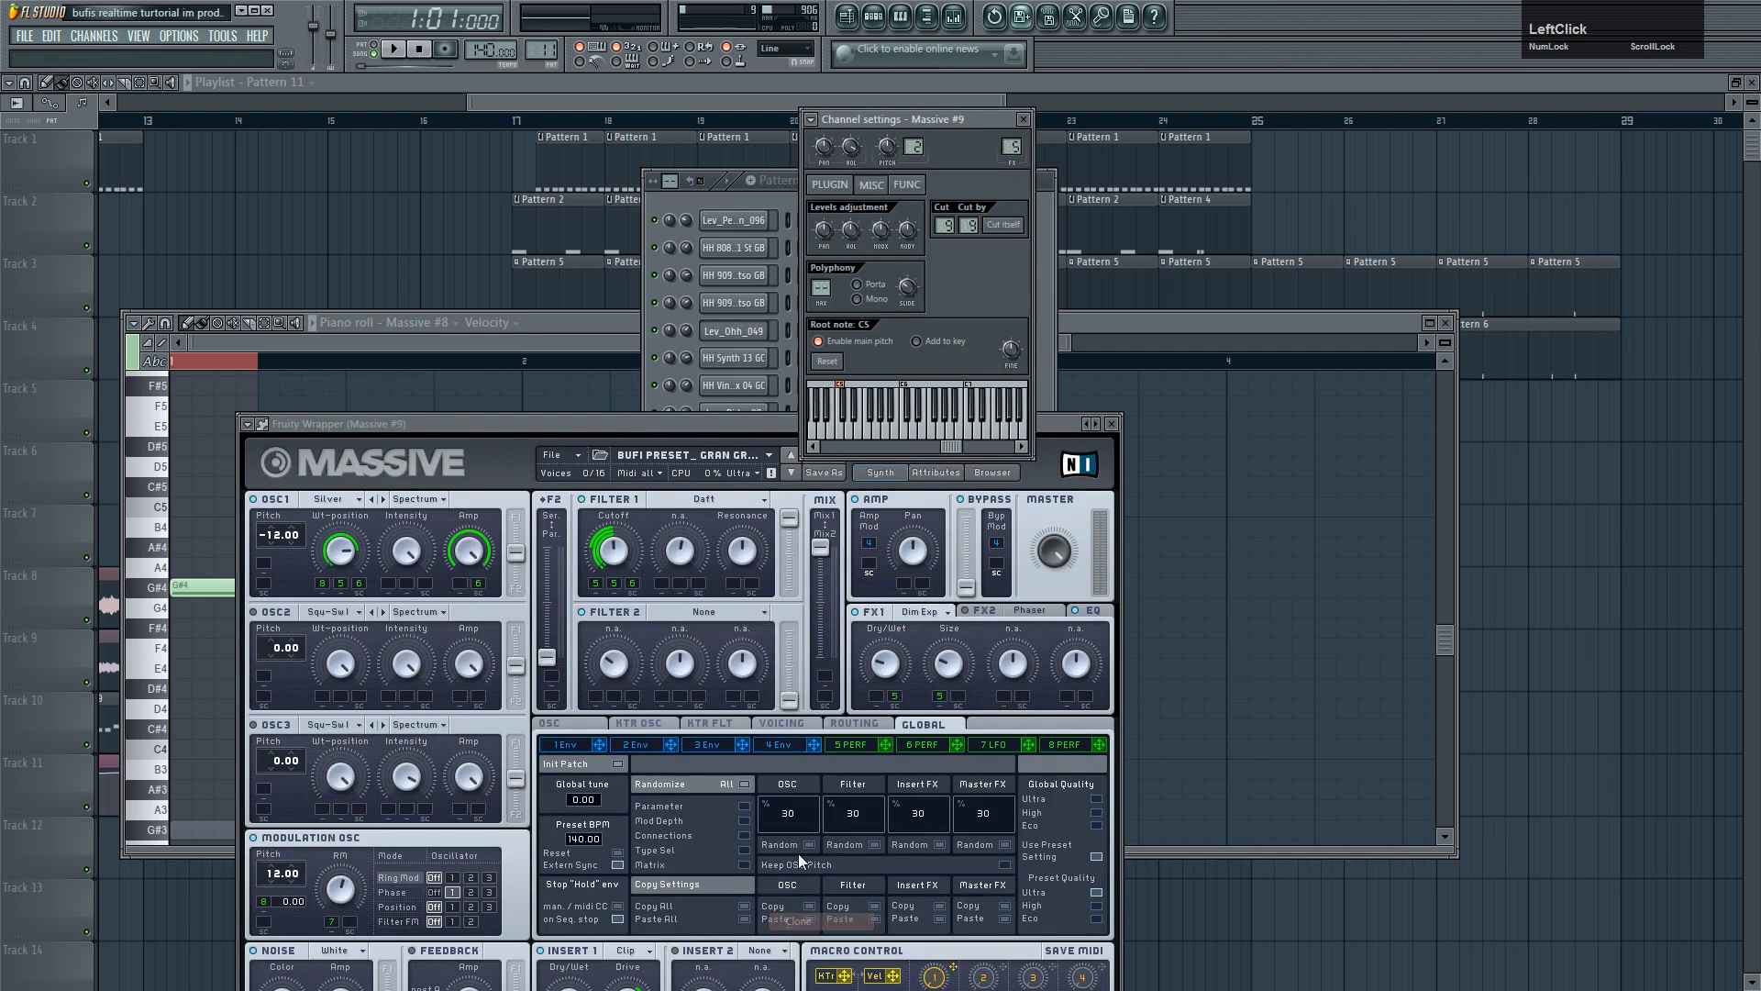
- Copy the Massive channel's long opening note in Pattern 11 to Massive #9 and clear it from Massive
click(758, 205)
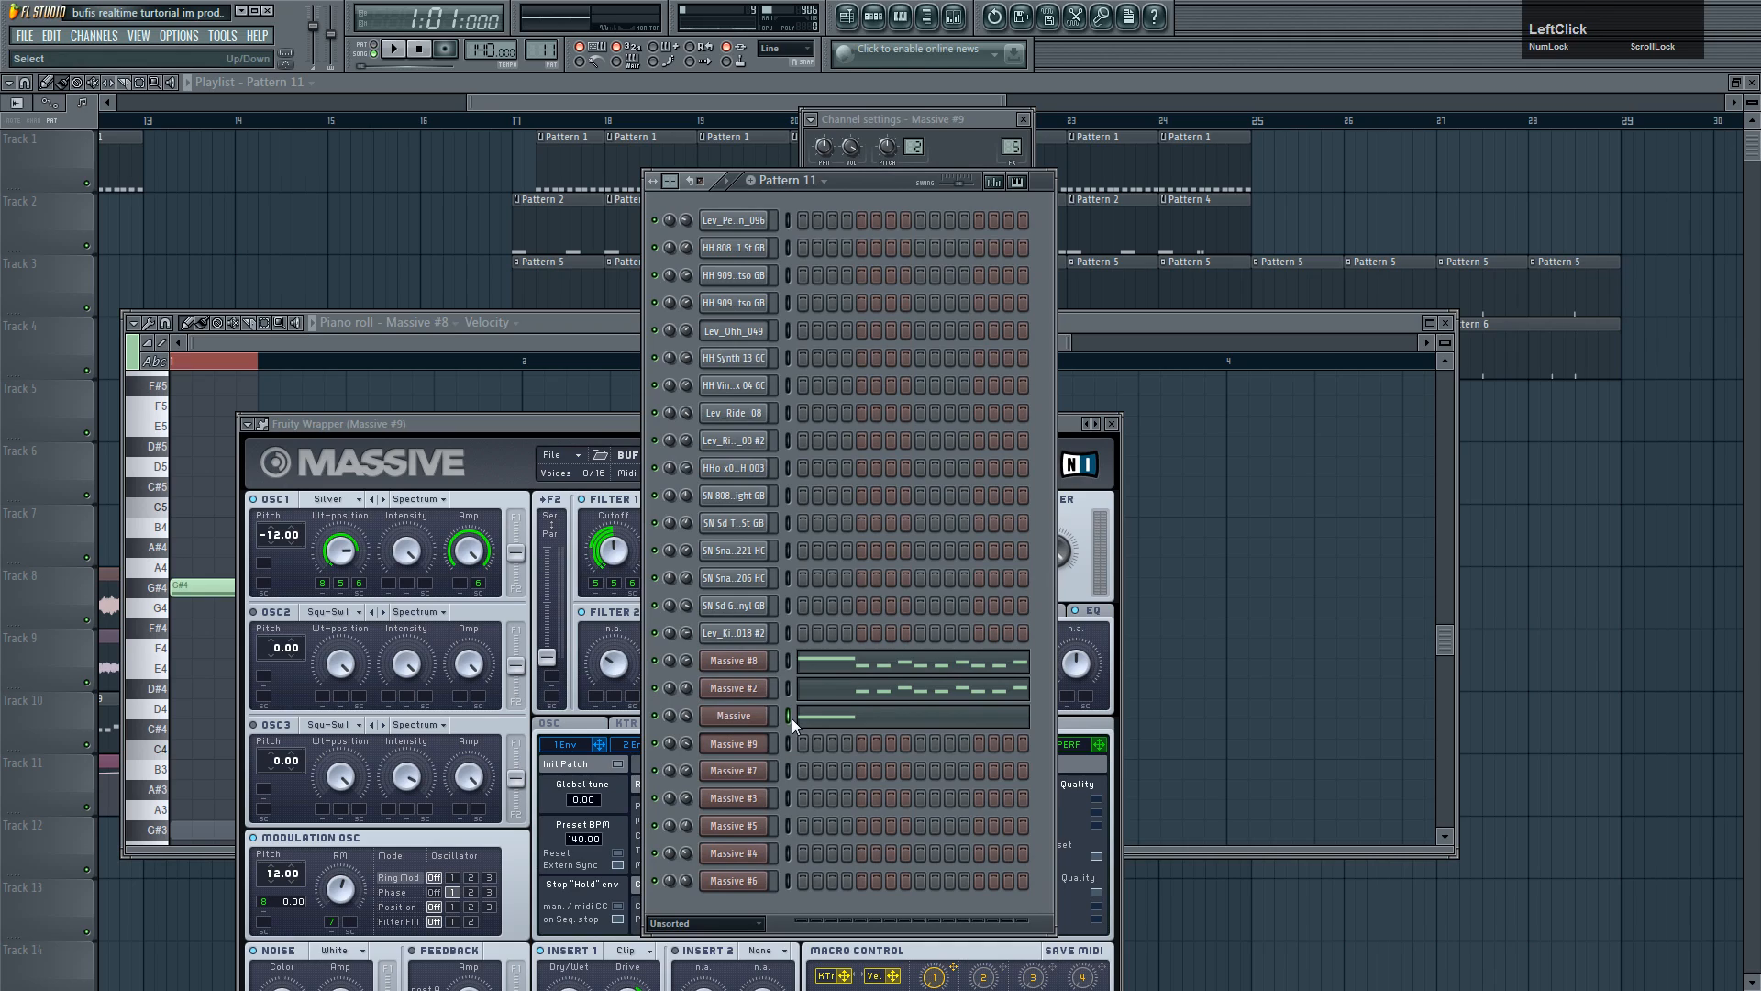
click(788, 742)
key(ctrl+v)
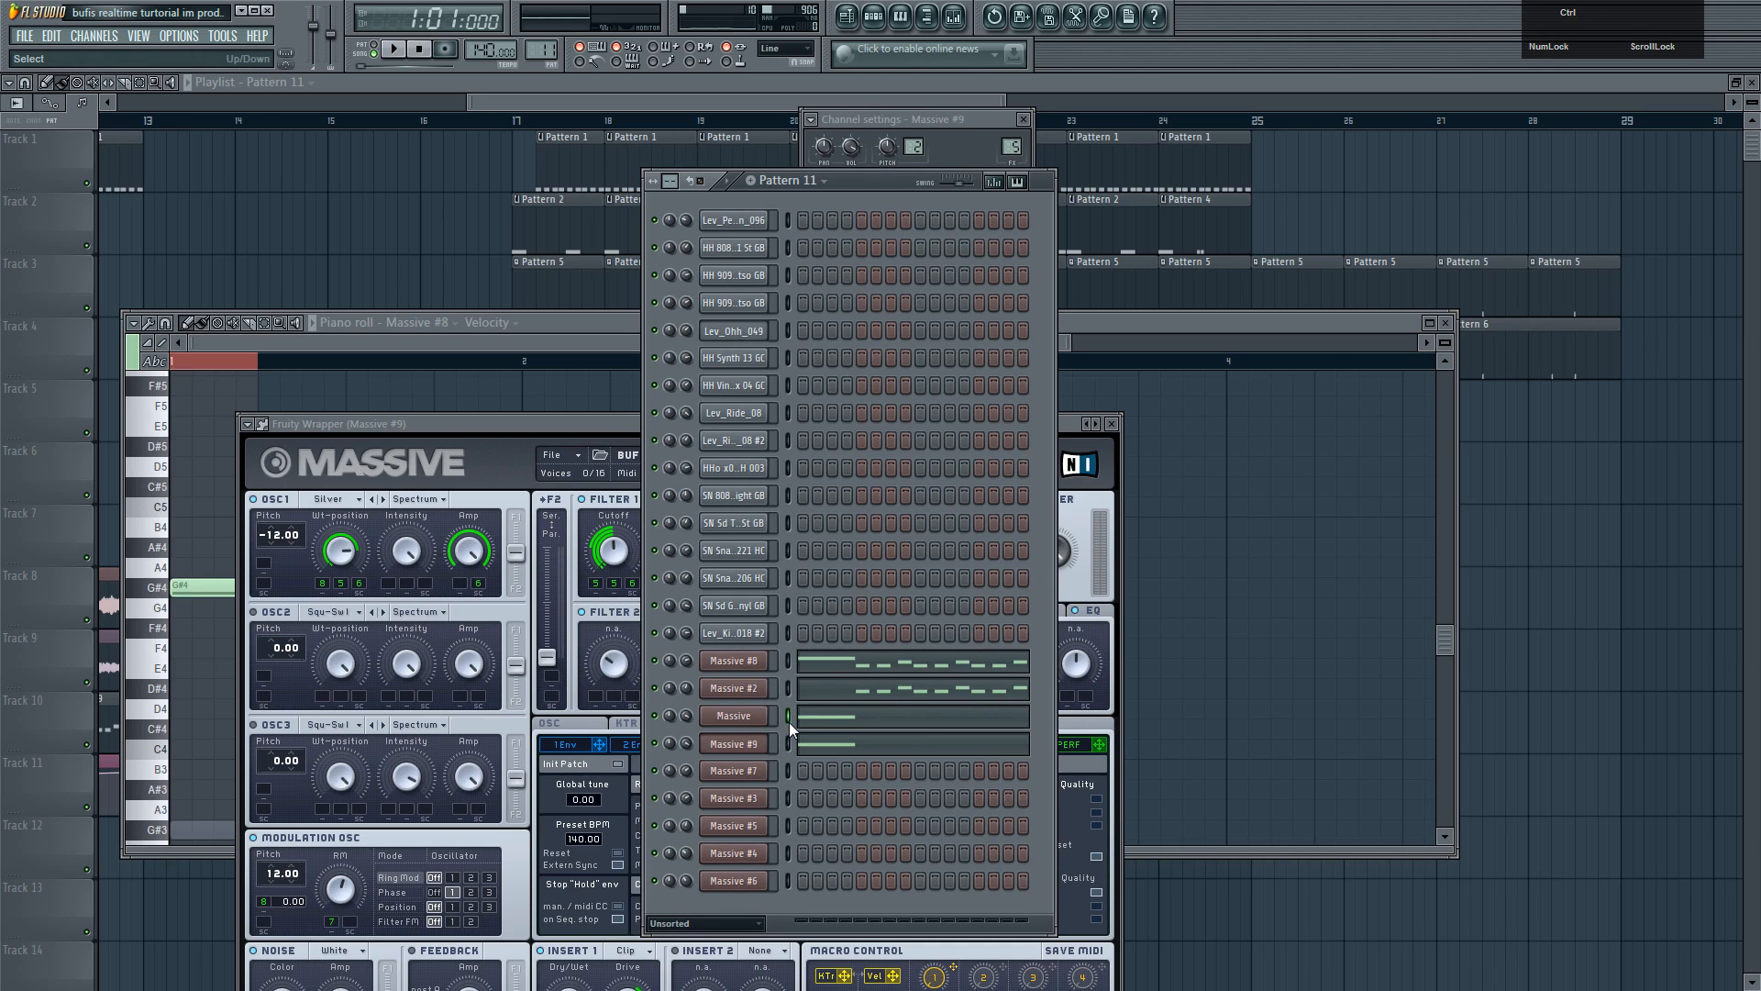
key(ctrl+x)
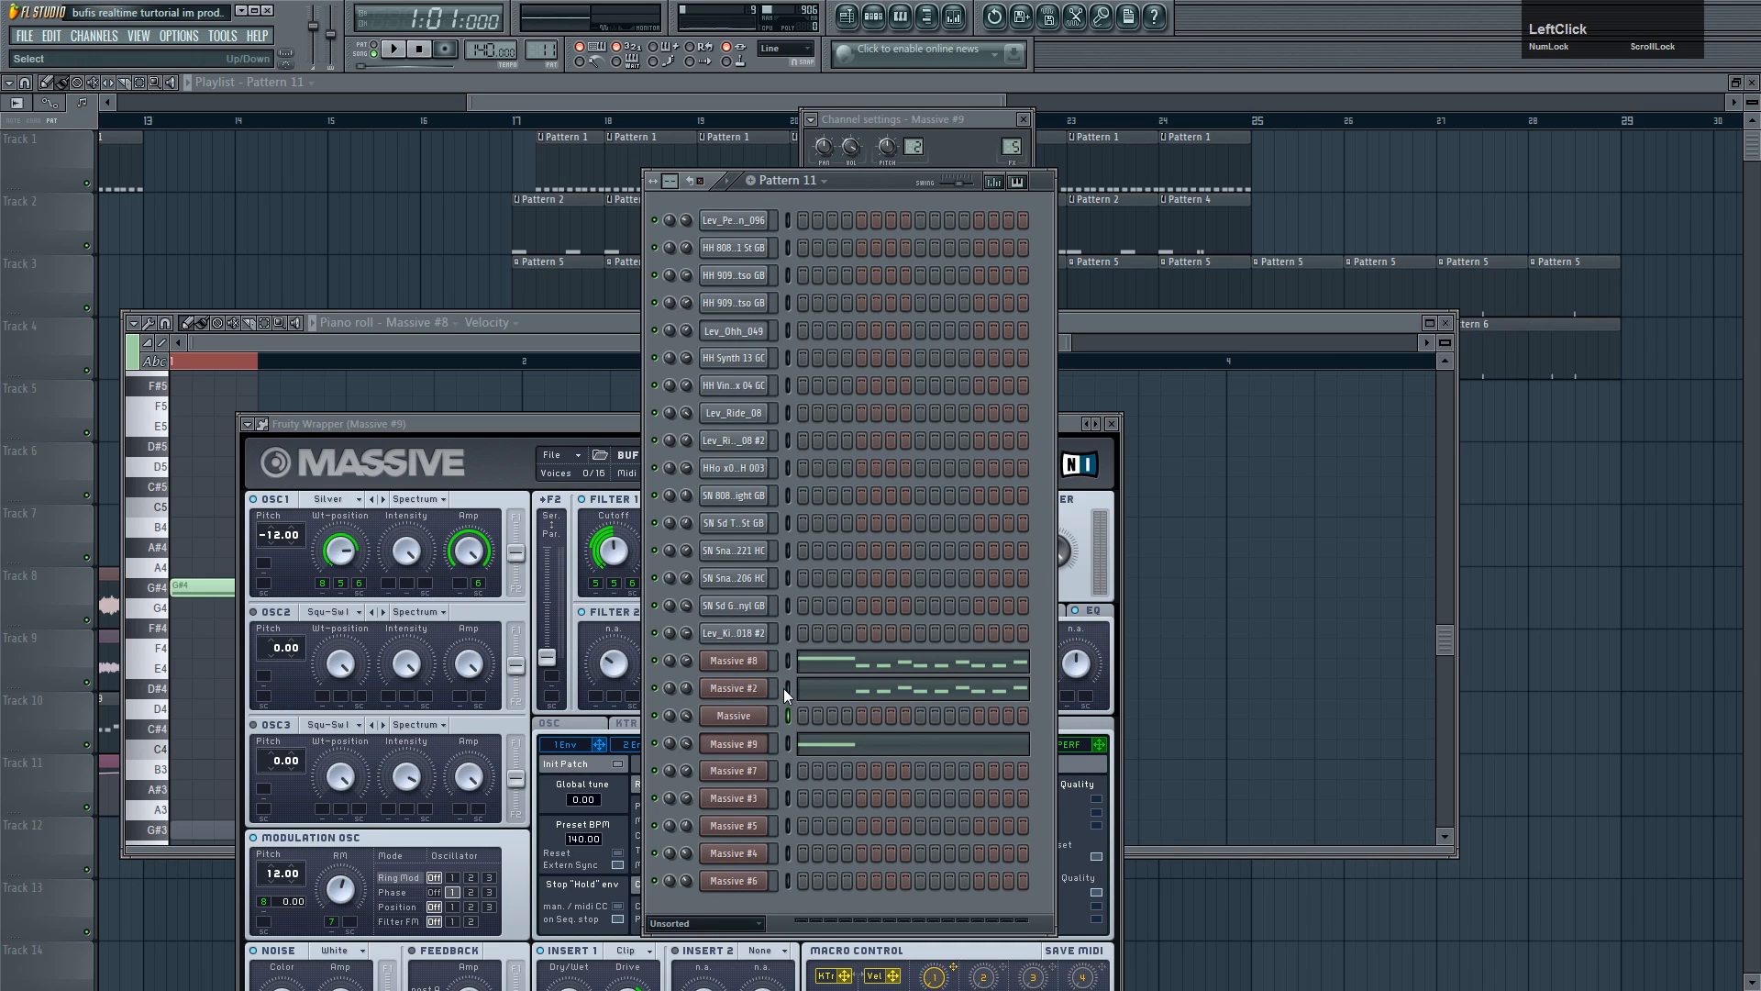
- Open the synth interface of the cloned Massive #9 channel
click(738, 743)
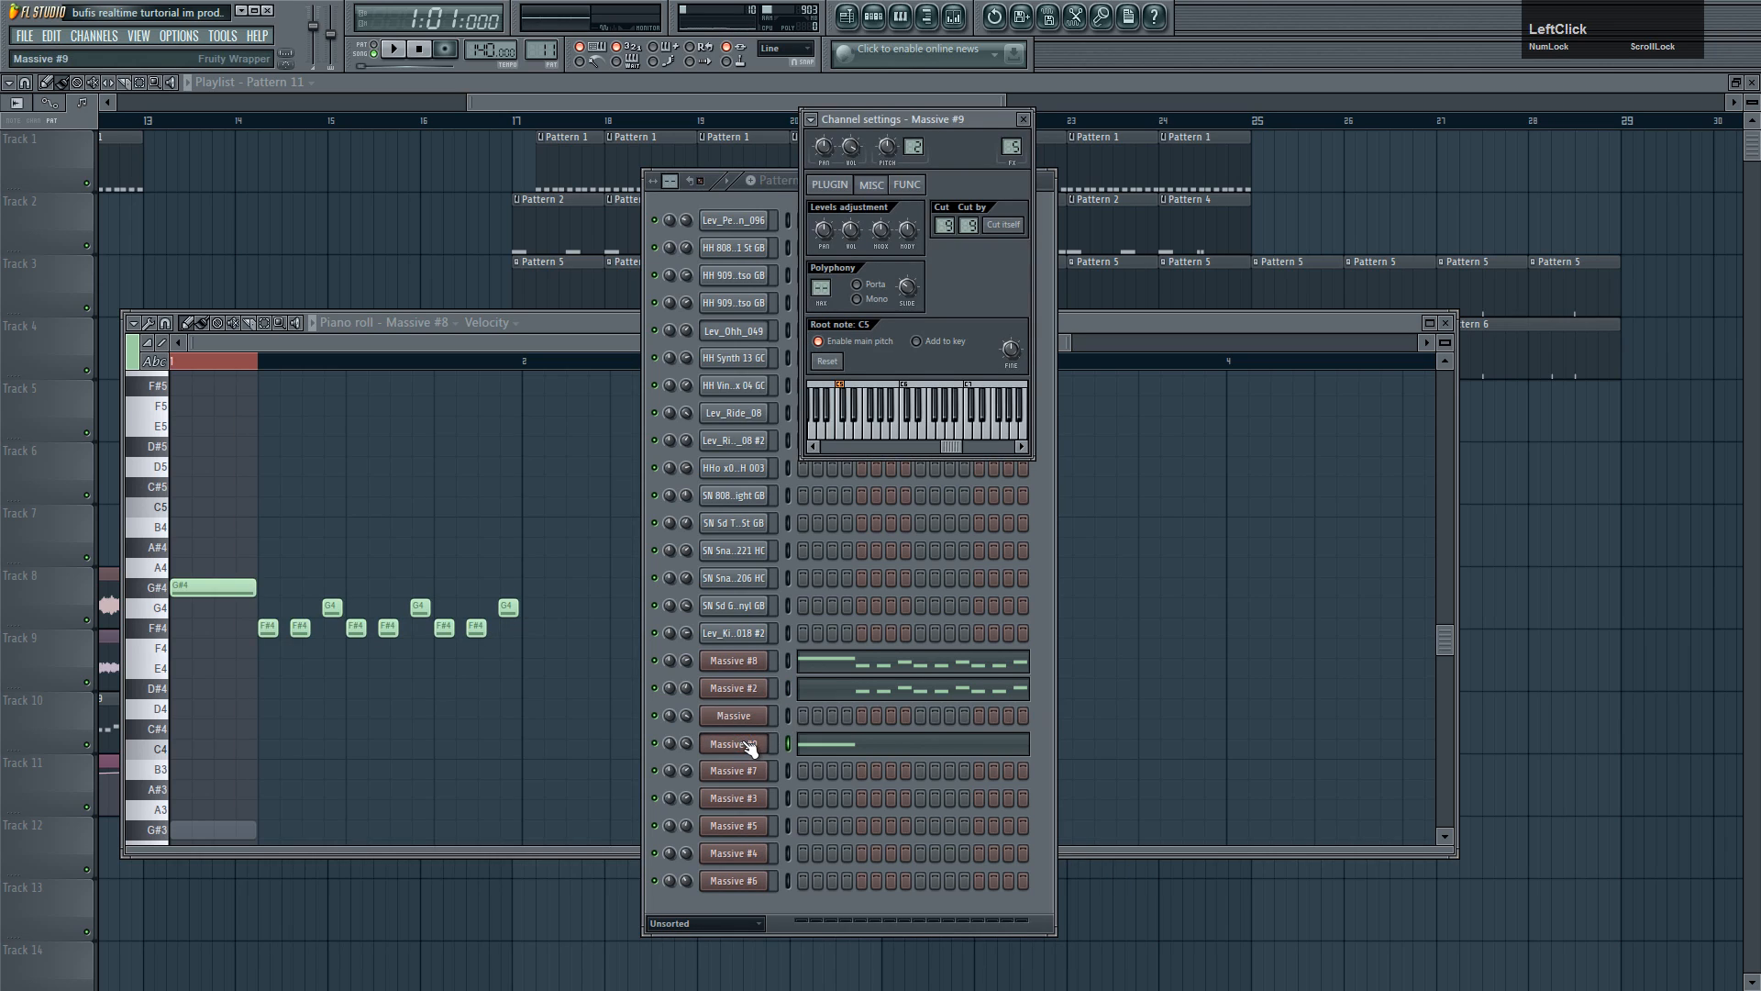
click(754, 199)
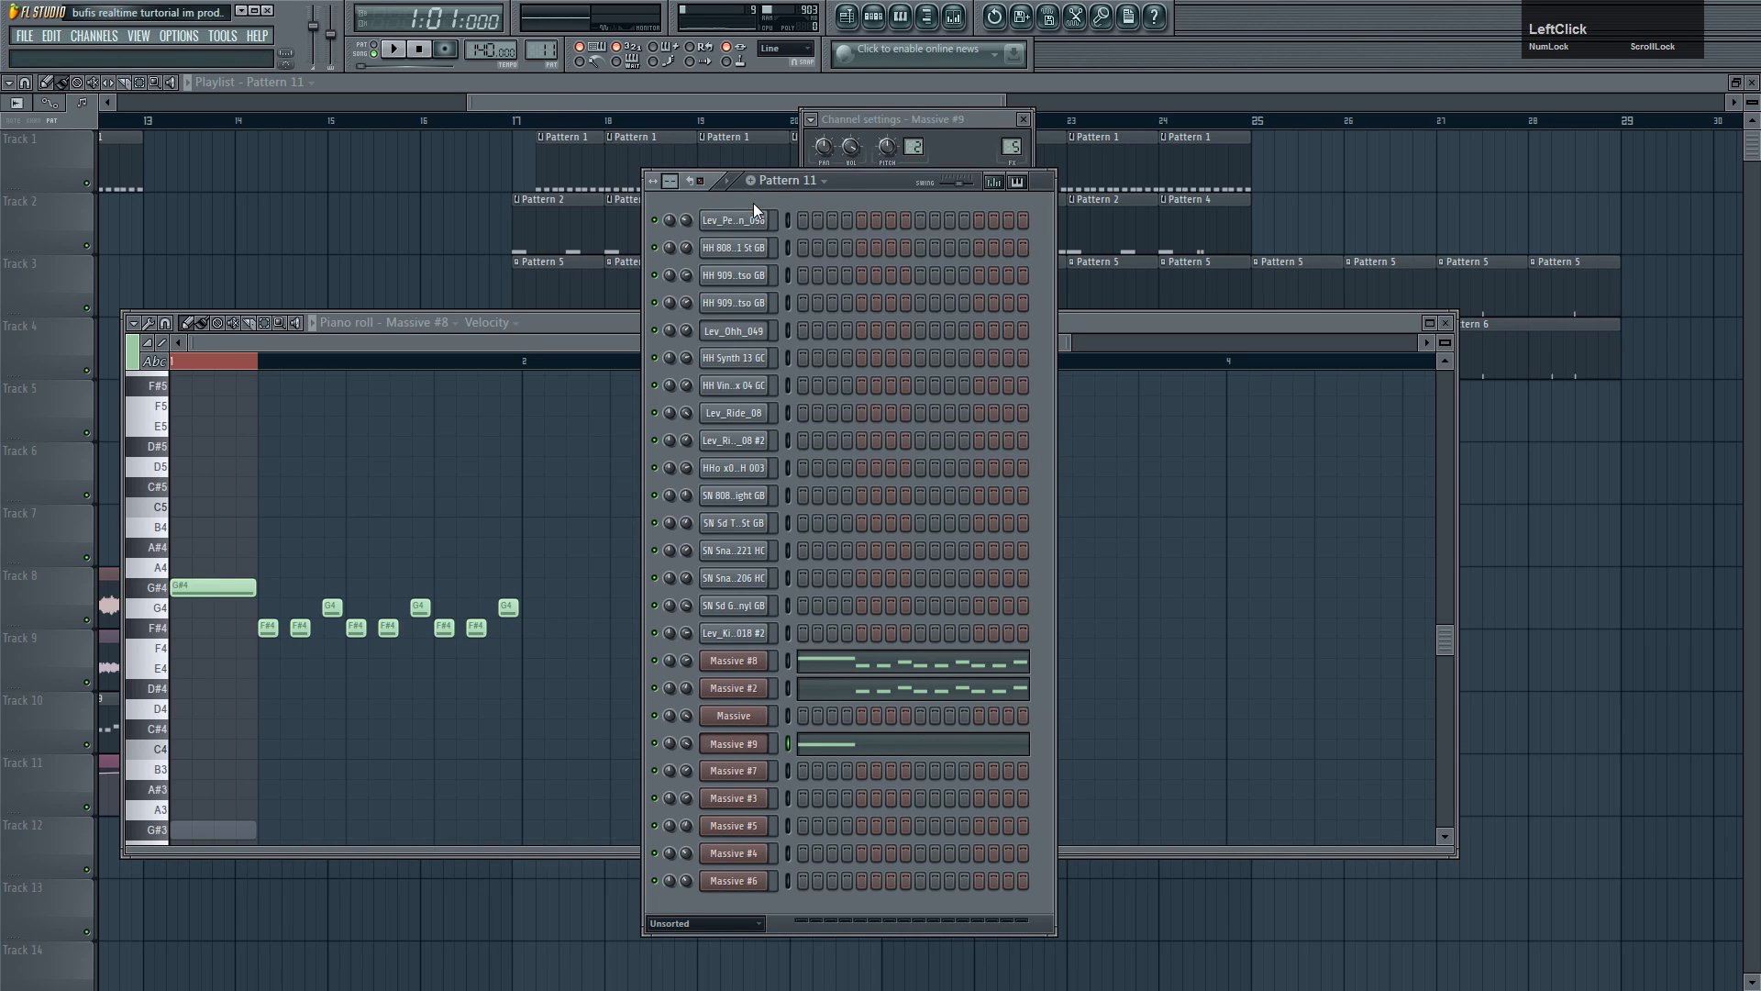
click(747, 742)
click(830, 184)
- Audition Massive #9 in Pattern 11 and extend the piano roll time selection to the first two beats
key(space)
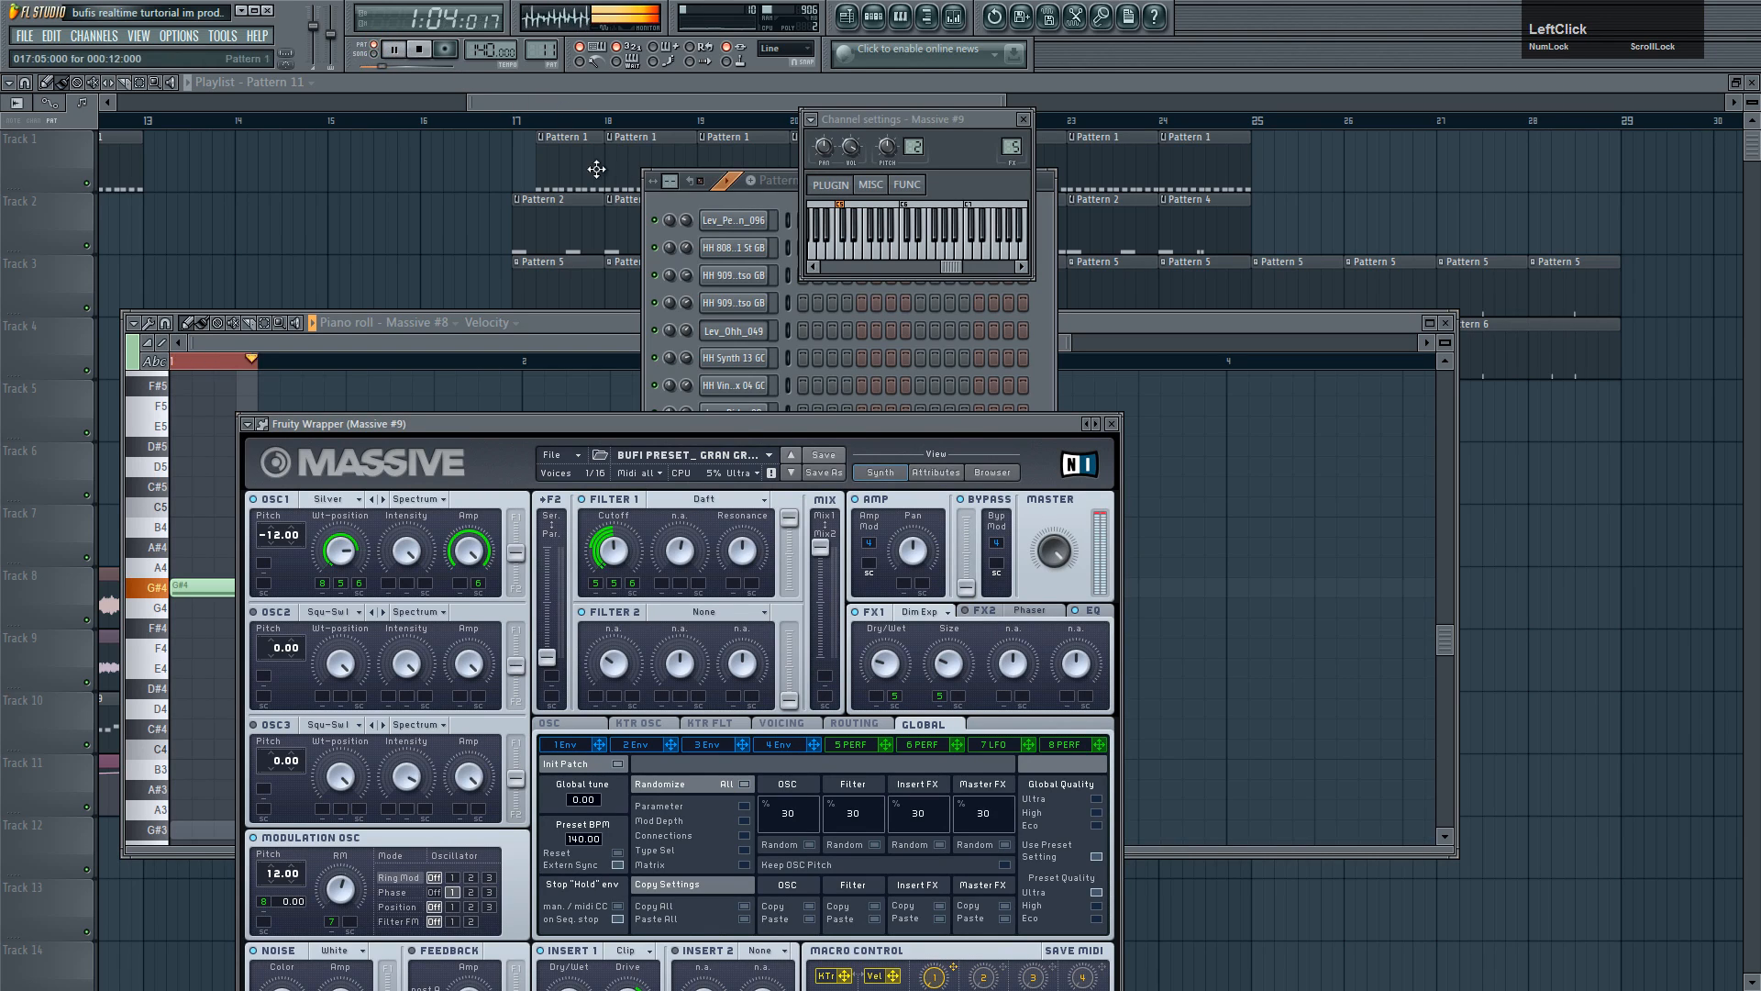
key(space)
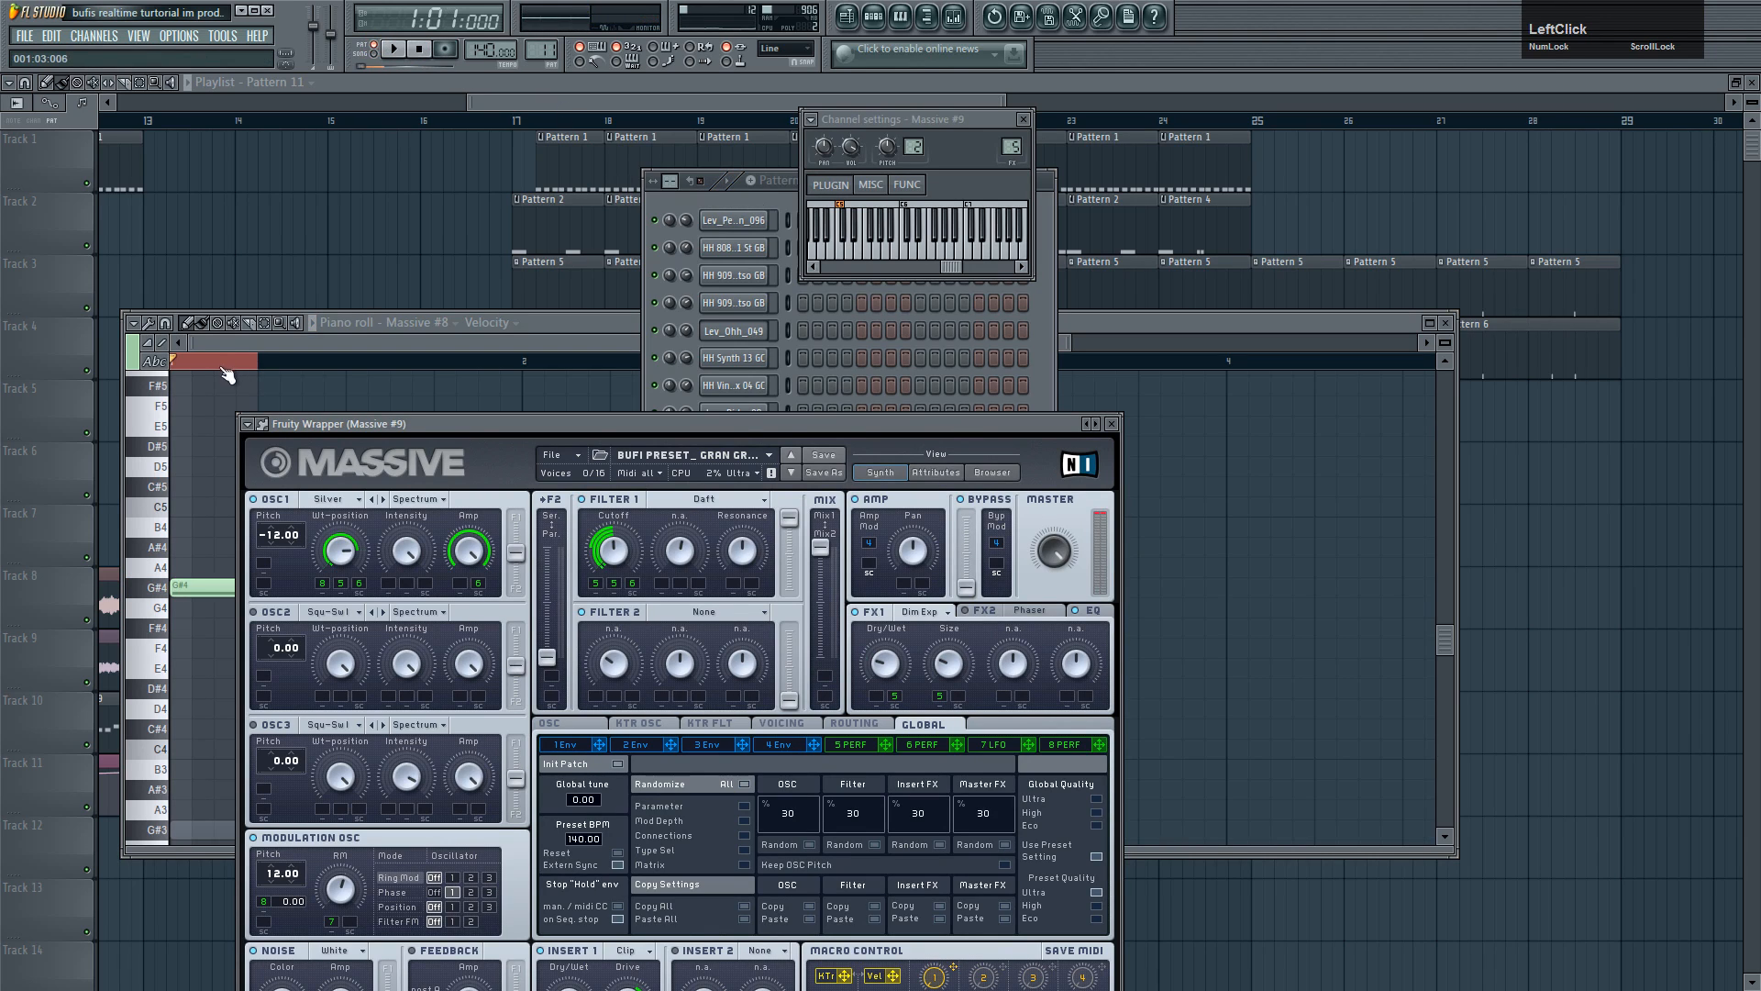
click(231, 362)
drag(351, 359, 170, 359)
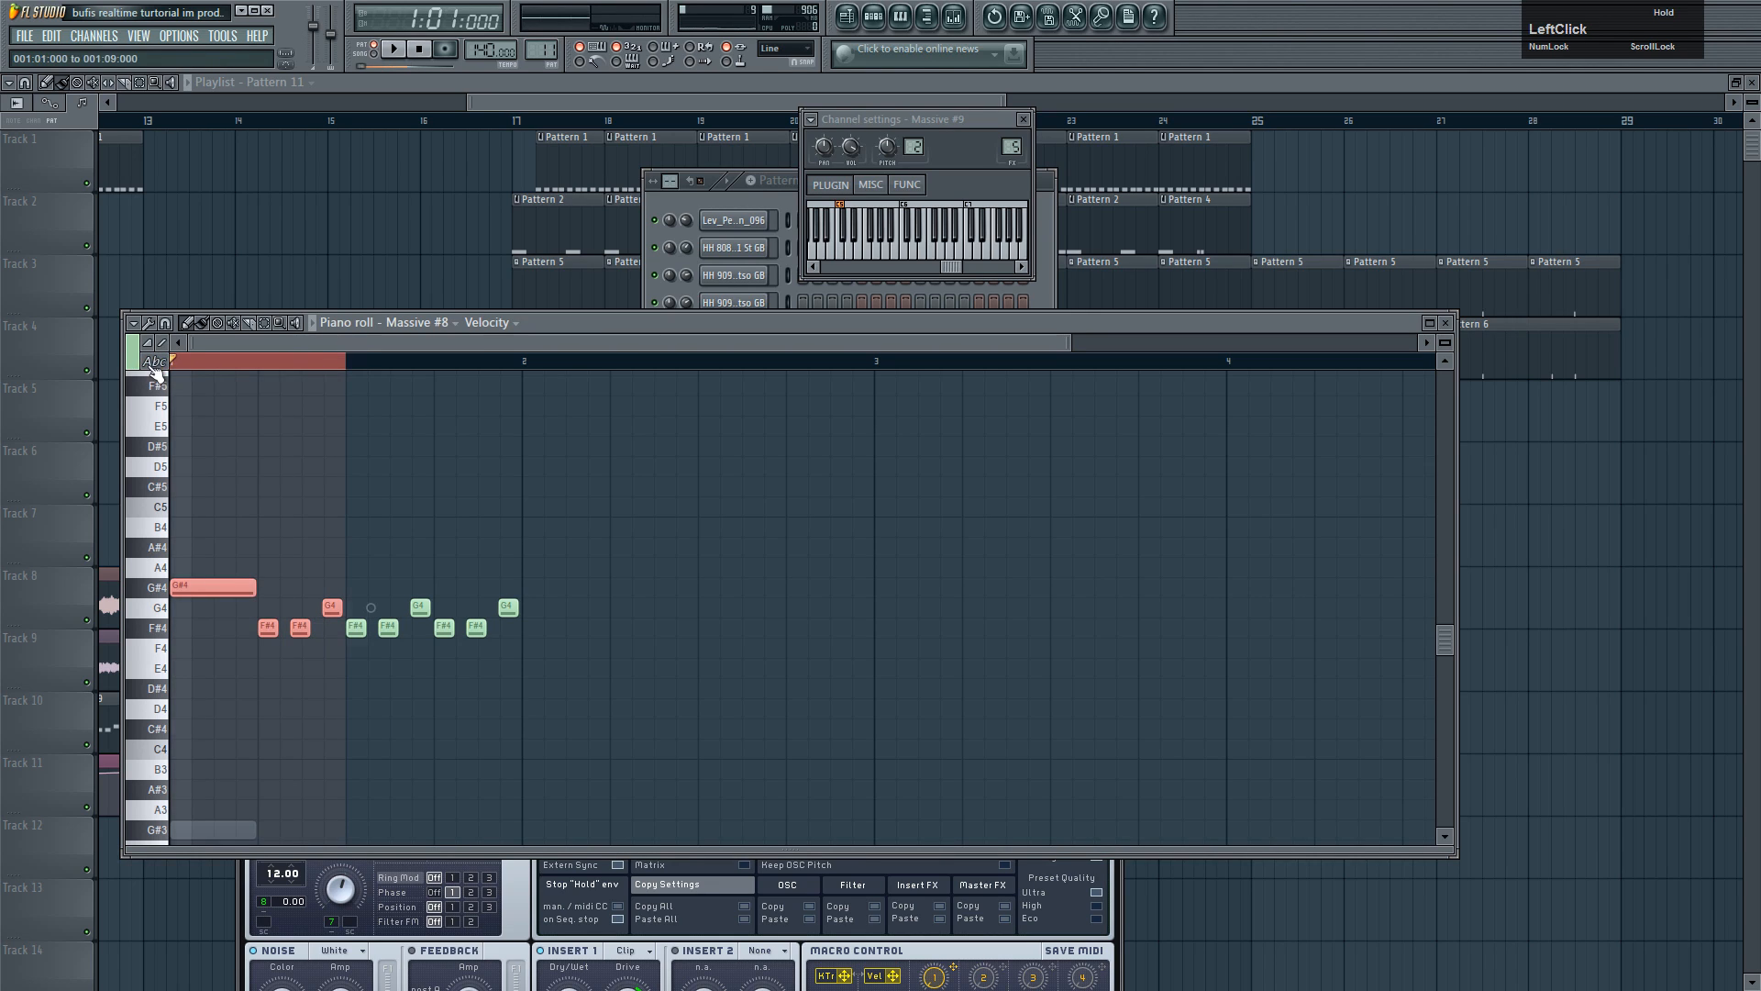
- Examine Massive #9's Insert 1 clipper, modulation oscillator phase routing, OSC1 amp modulation and the 5 Perf and 6 Perf modulators
key(F6)
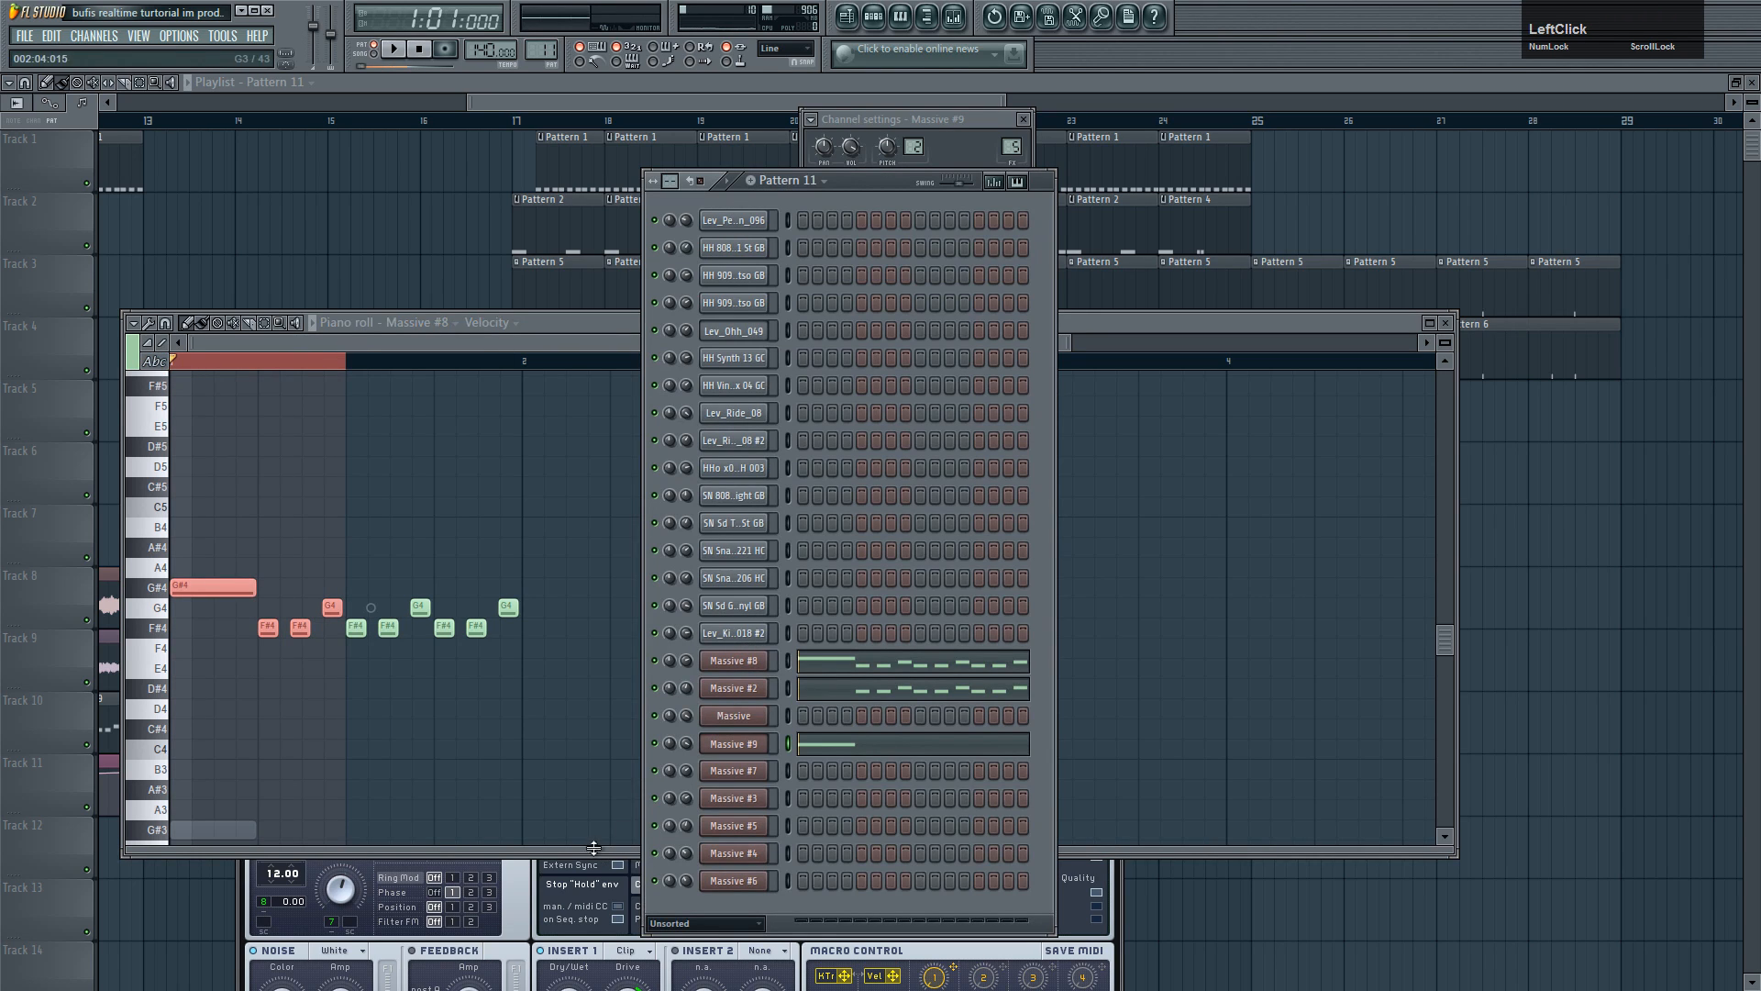
click(513, 905)
drag(563, 432, 964, 259)
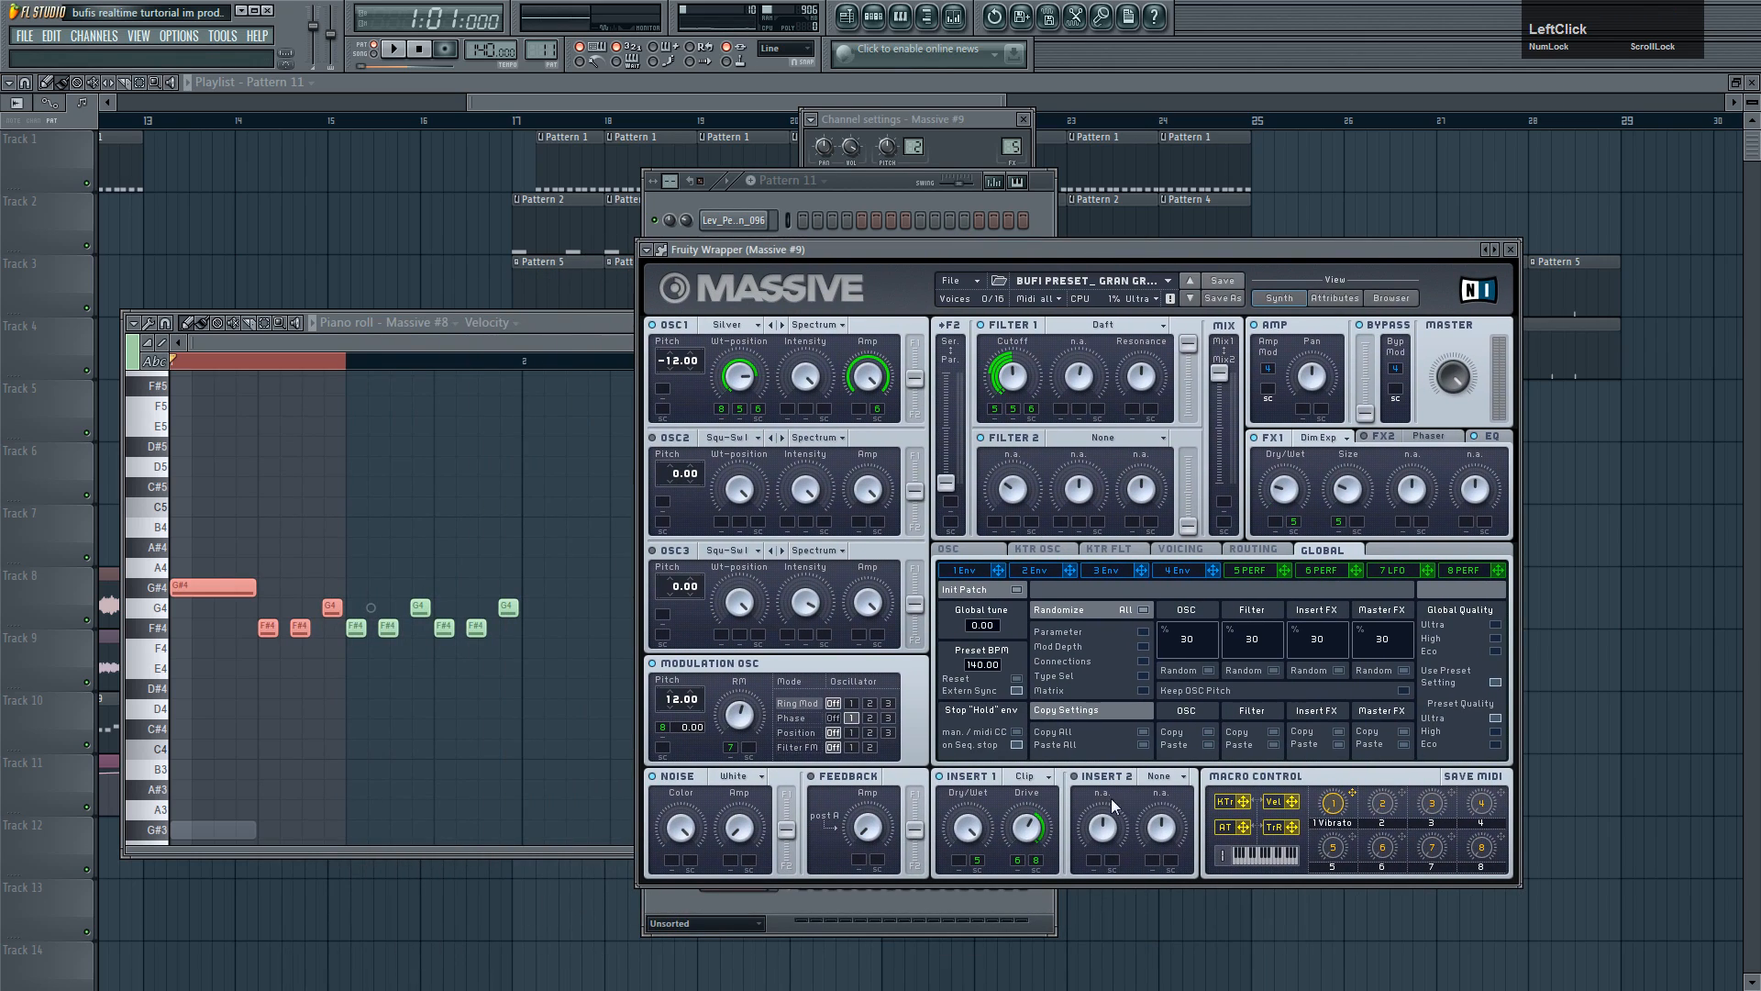
click(1027, 779)
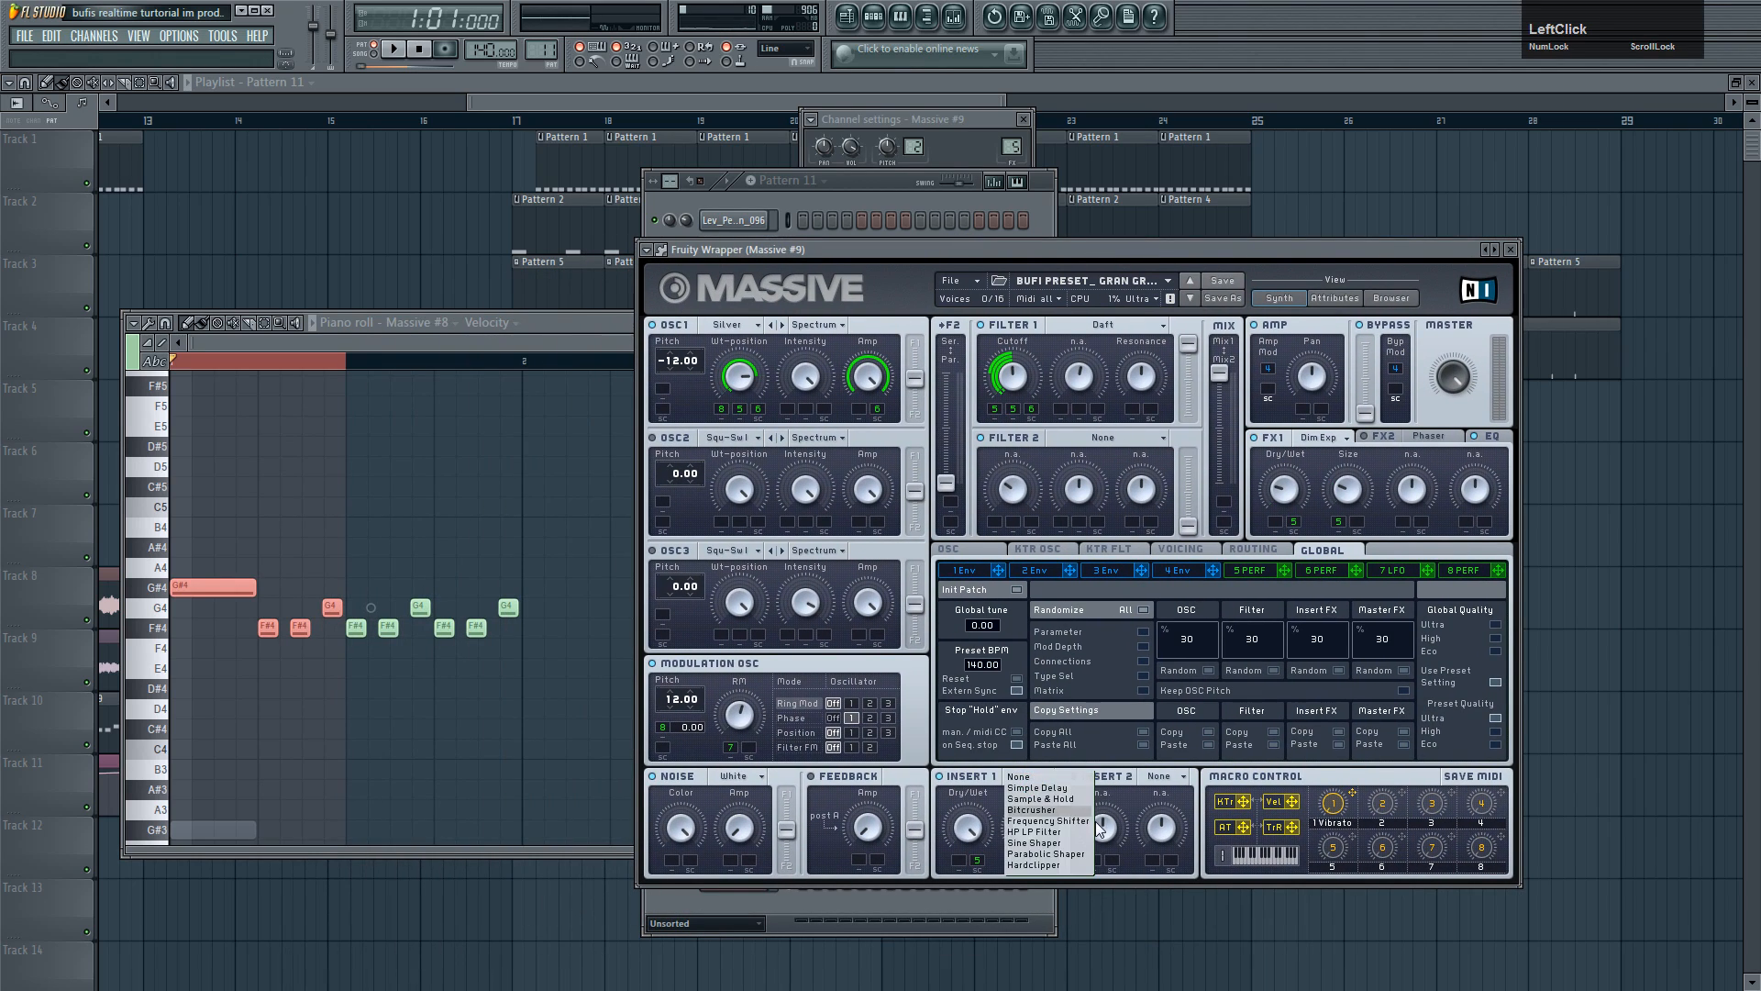
click(1071, 864)
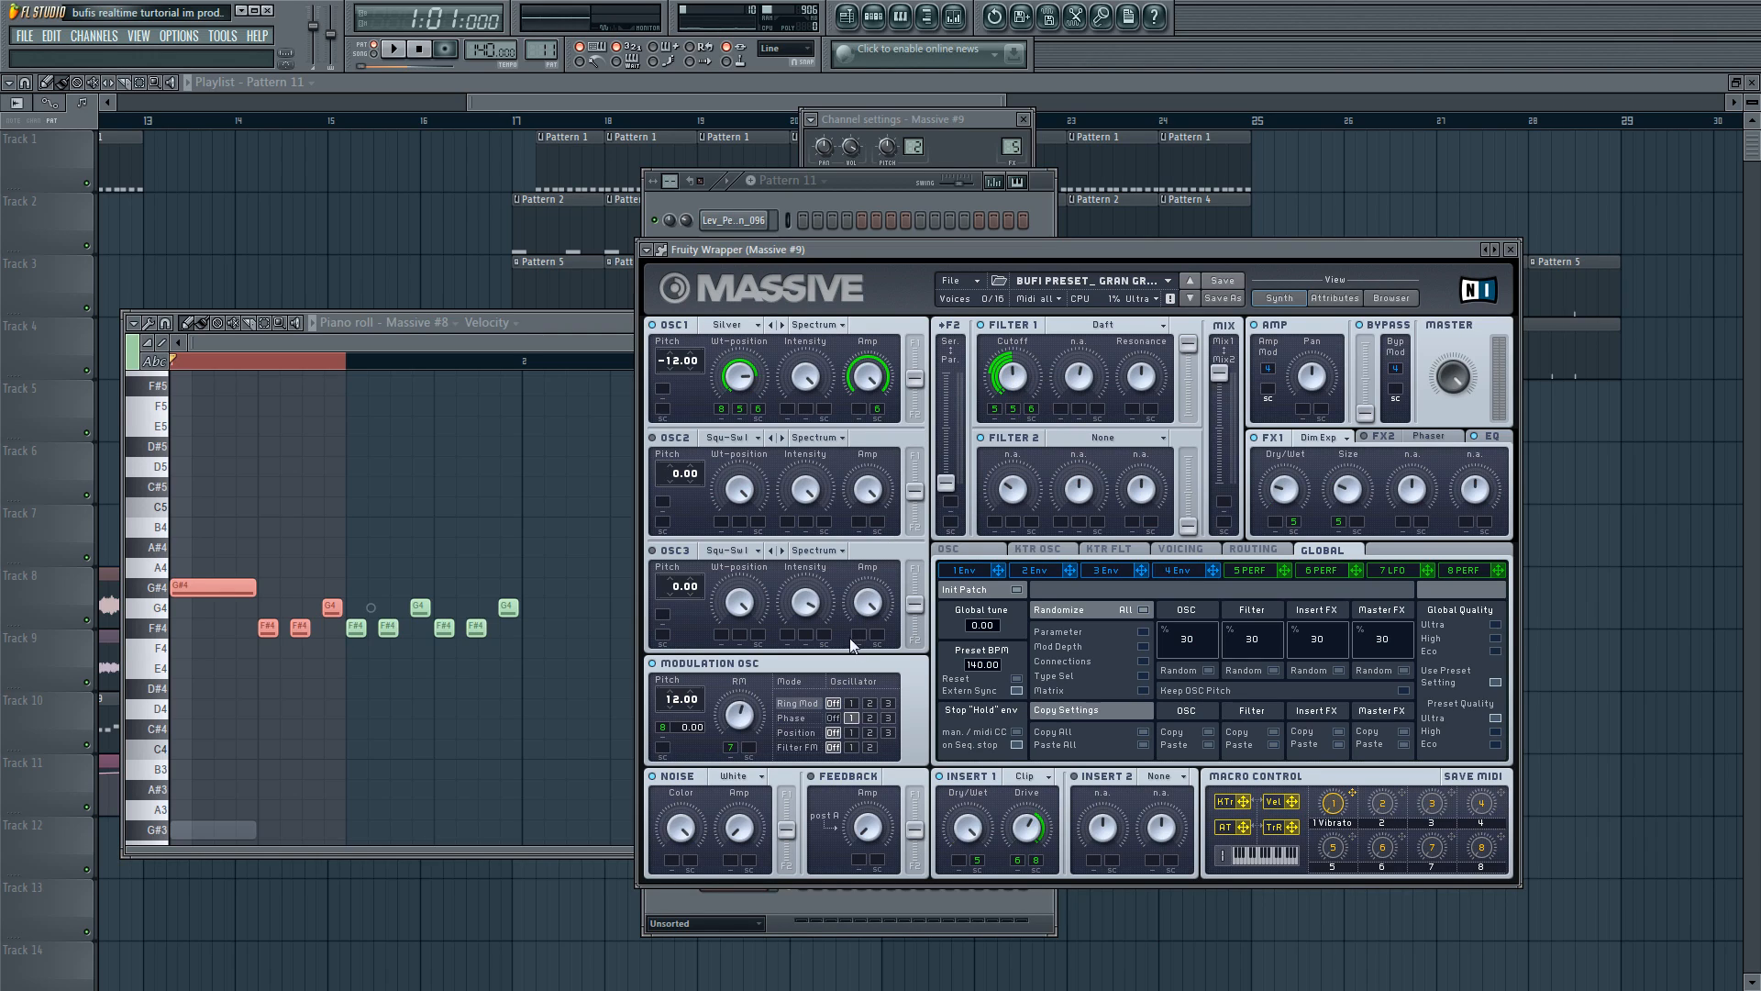
click(852, 718)
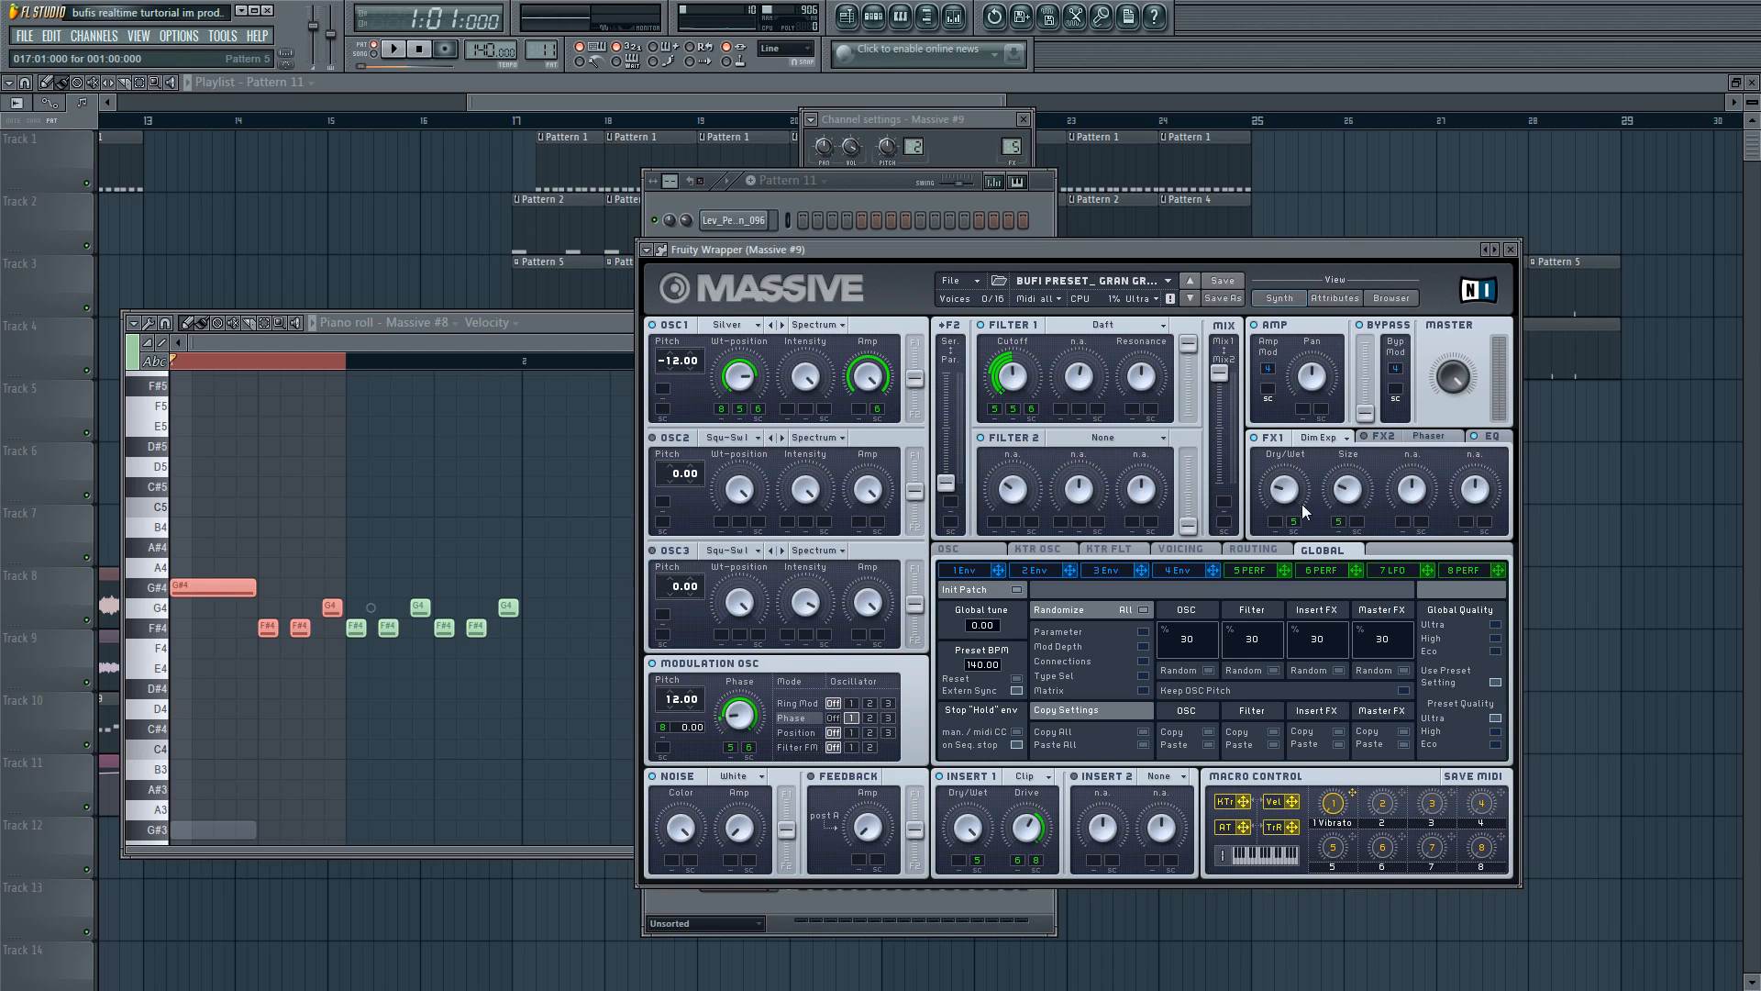
click(1249, 570)
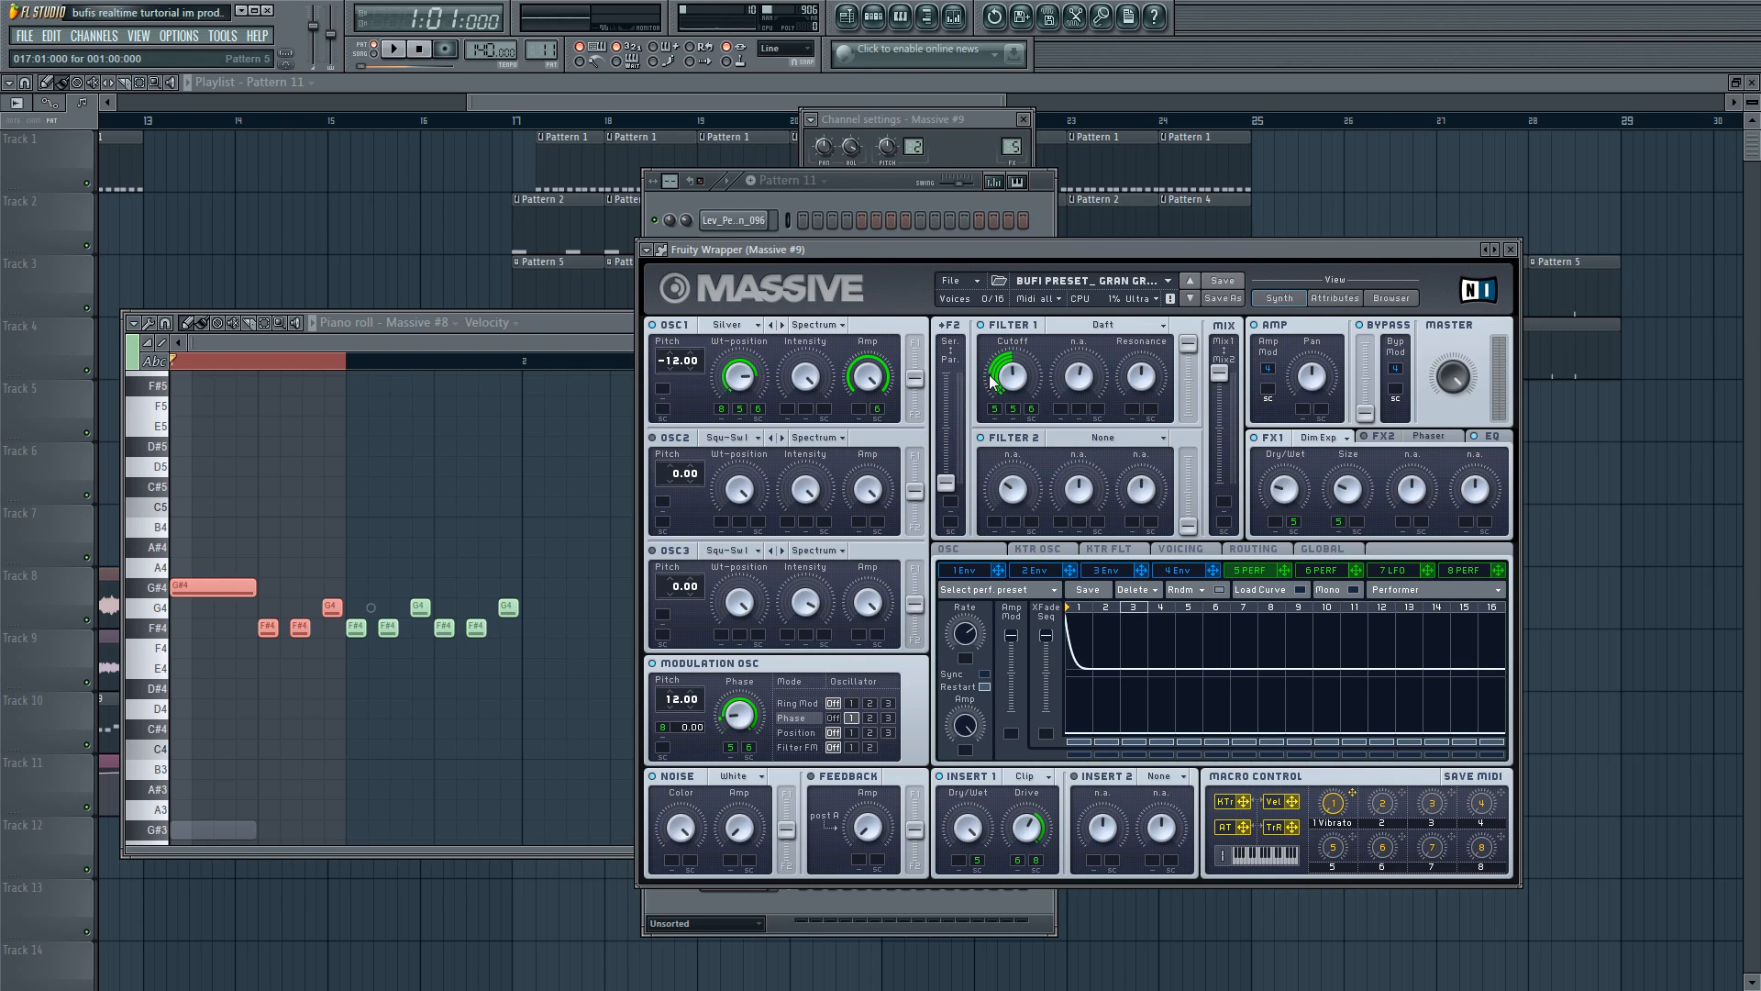
click(1350, 589)
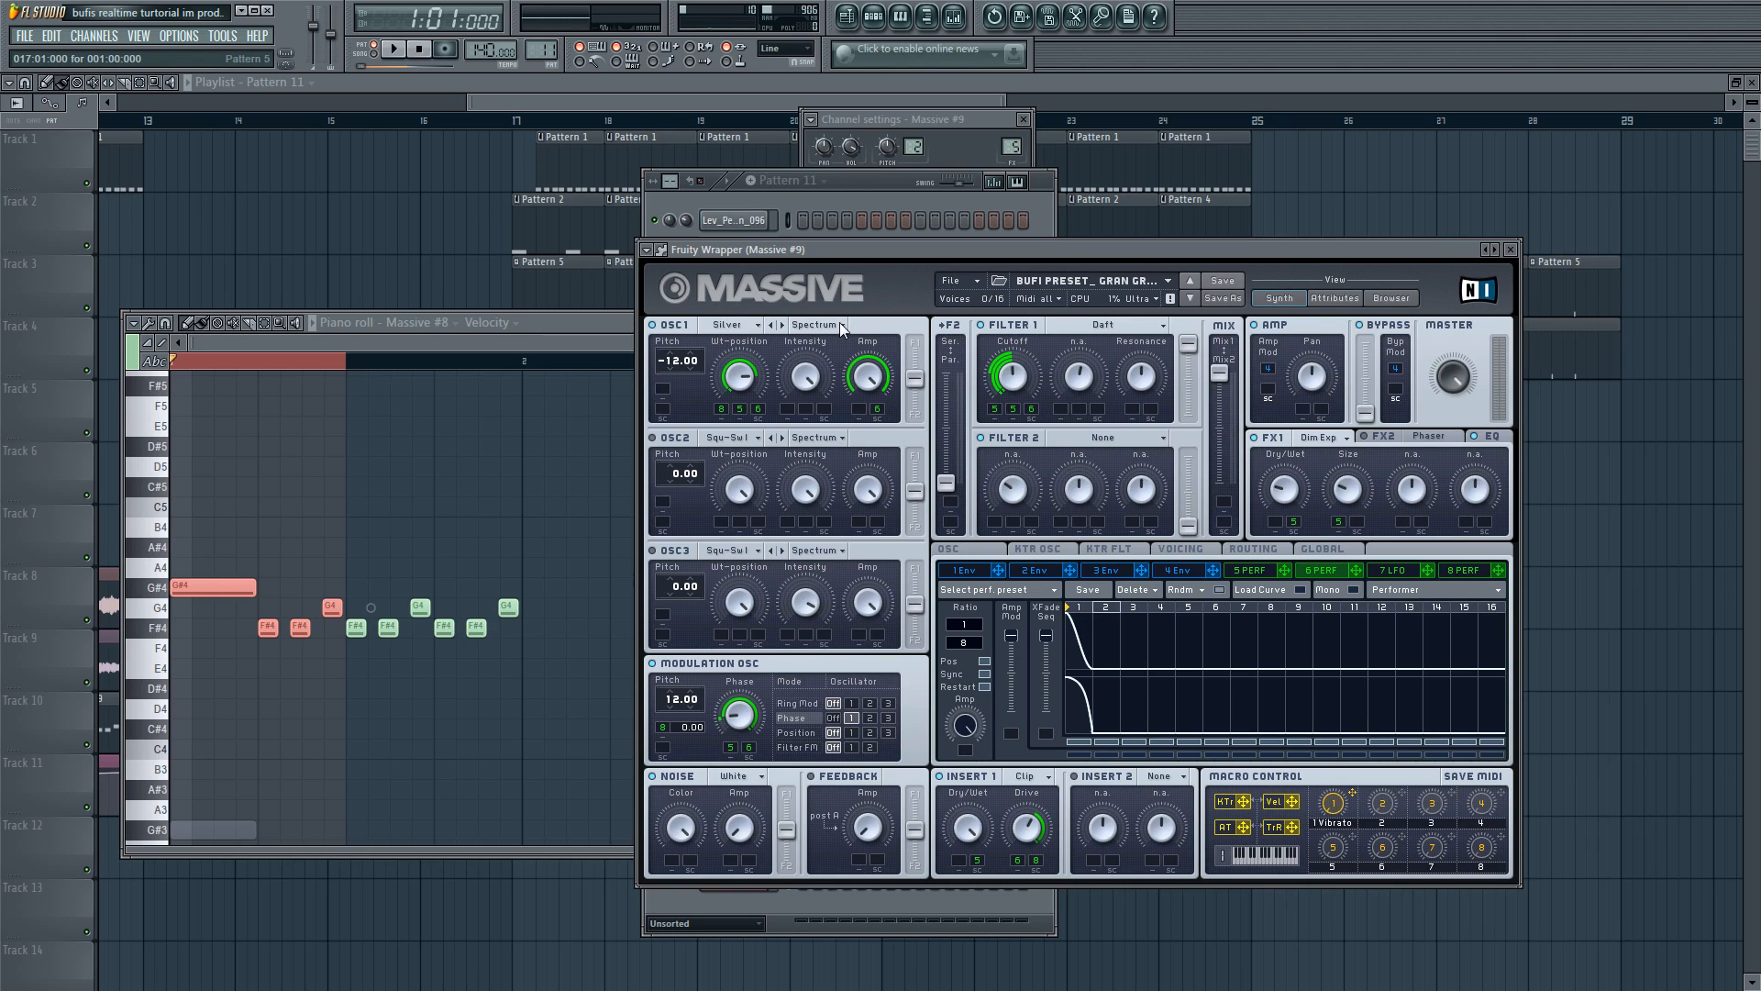
click(878, 384)
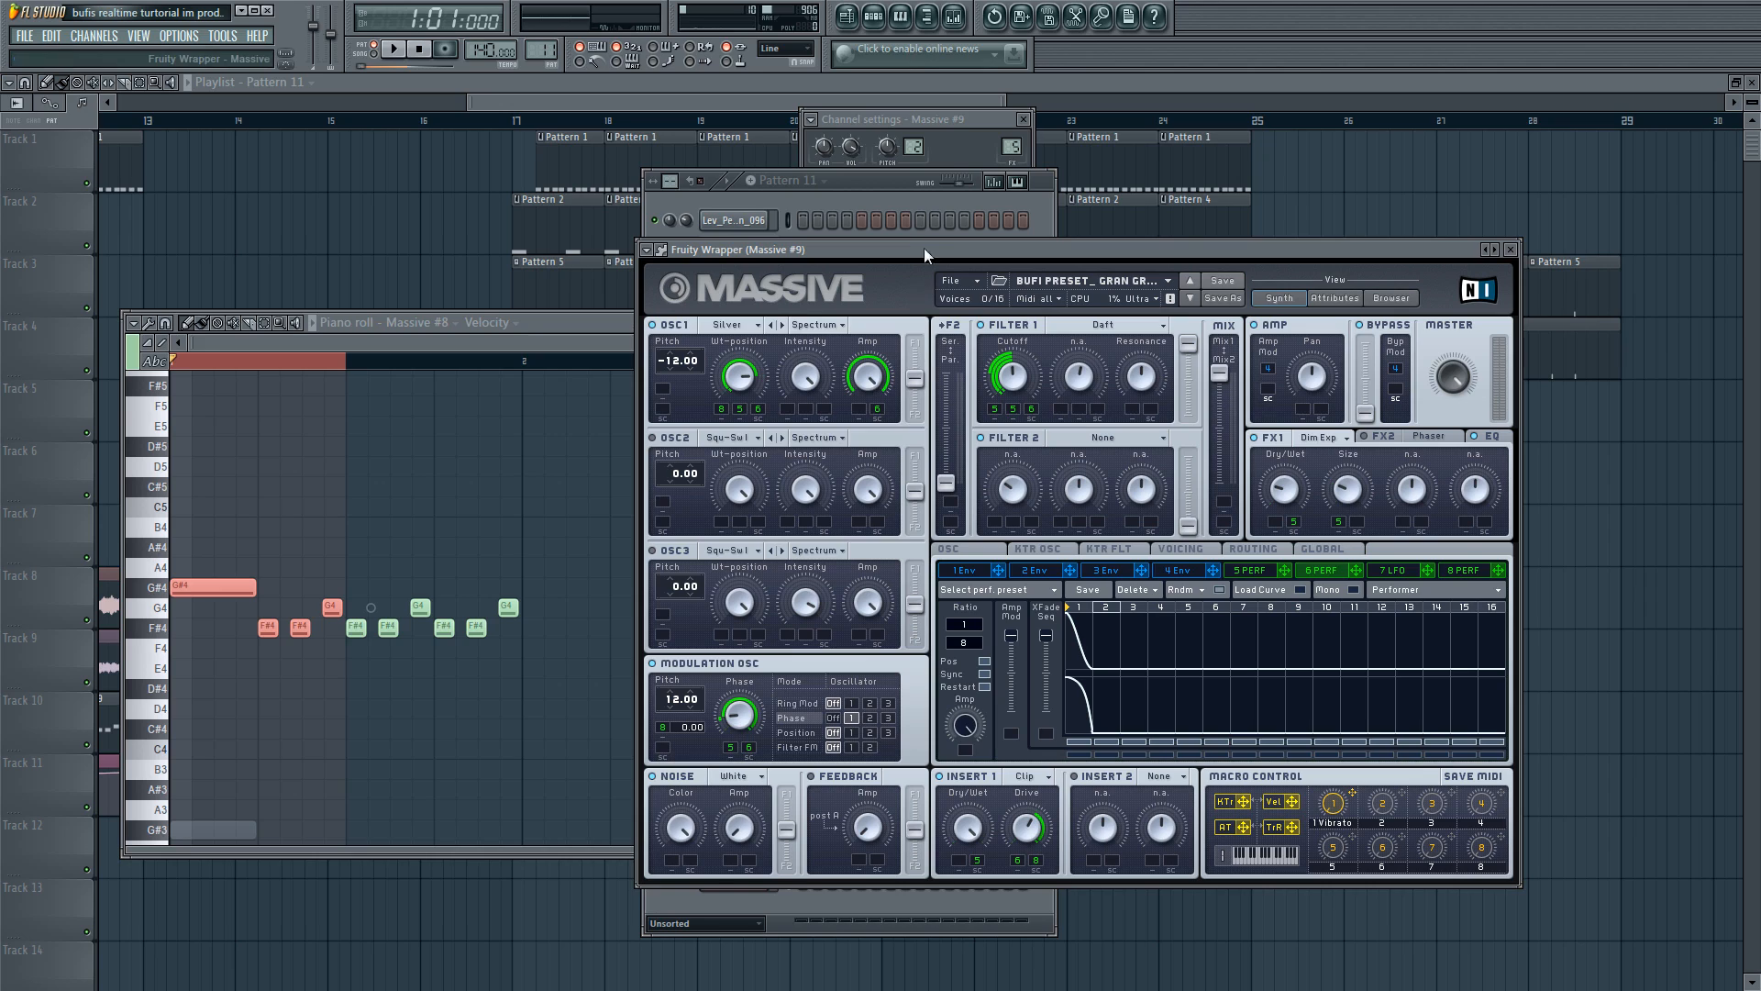
- Close the Massive #9 window and listen to Pattern 11 with all its Massive channels
click(1511, 251)
key(space)
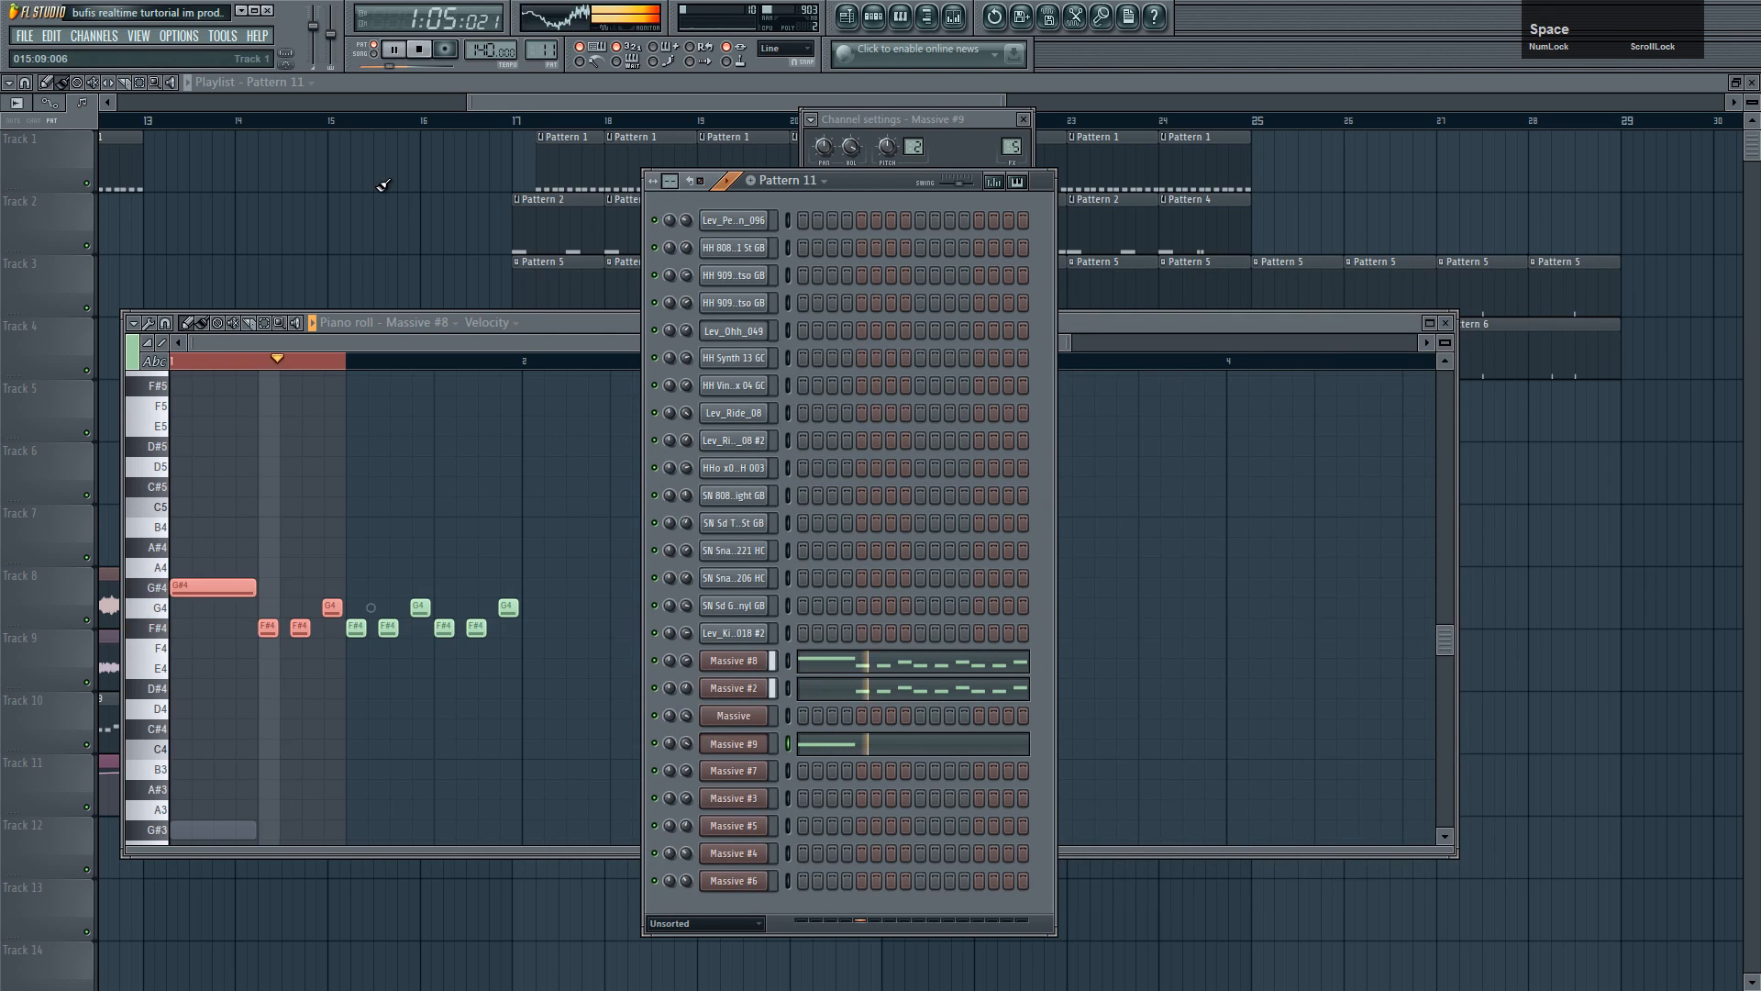
key(space)
- Solo Massive #2 in Pattern 11, open its synth window and listen to its sound
click(657, 688)
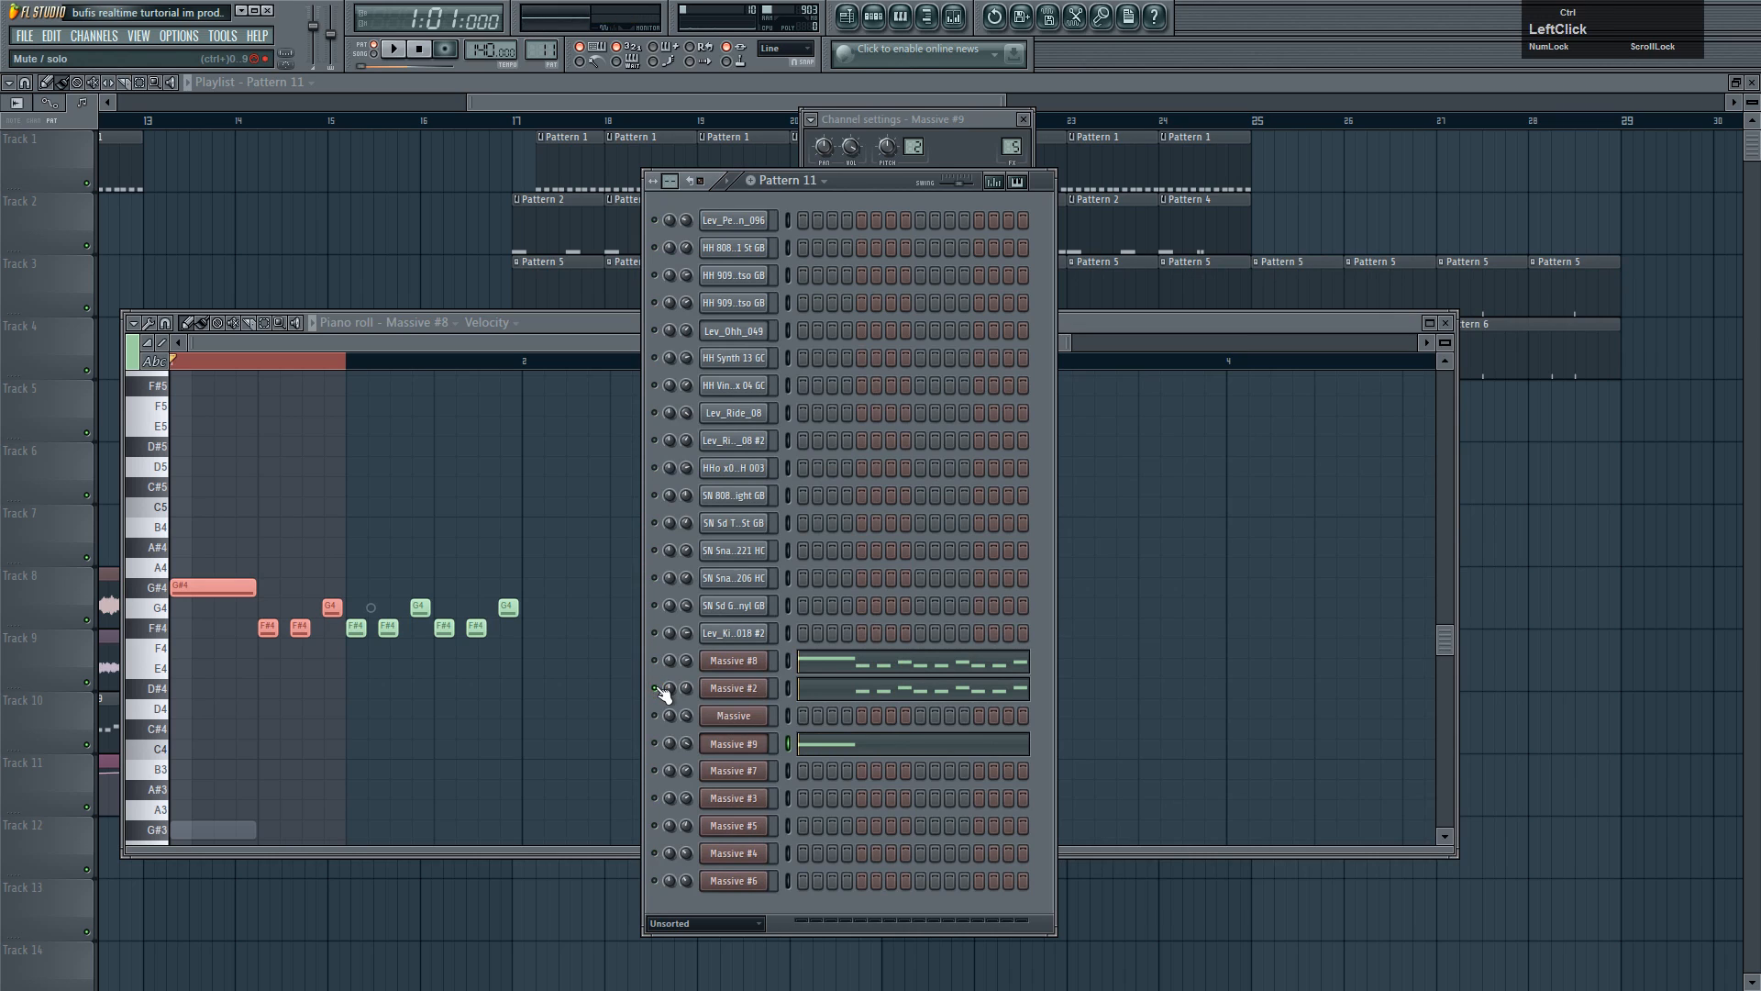
click(731, 688)
drag(424, 209, 667, 211)
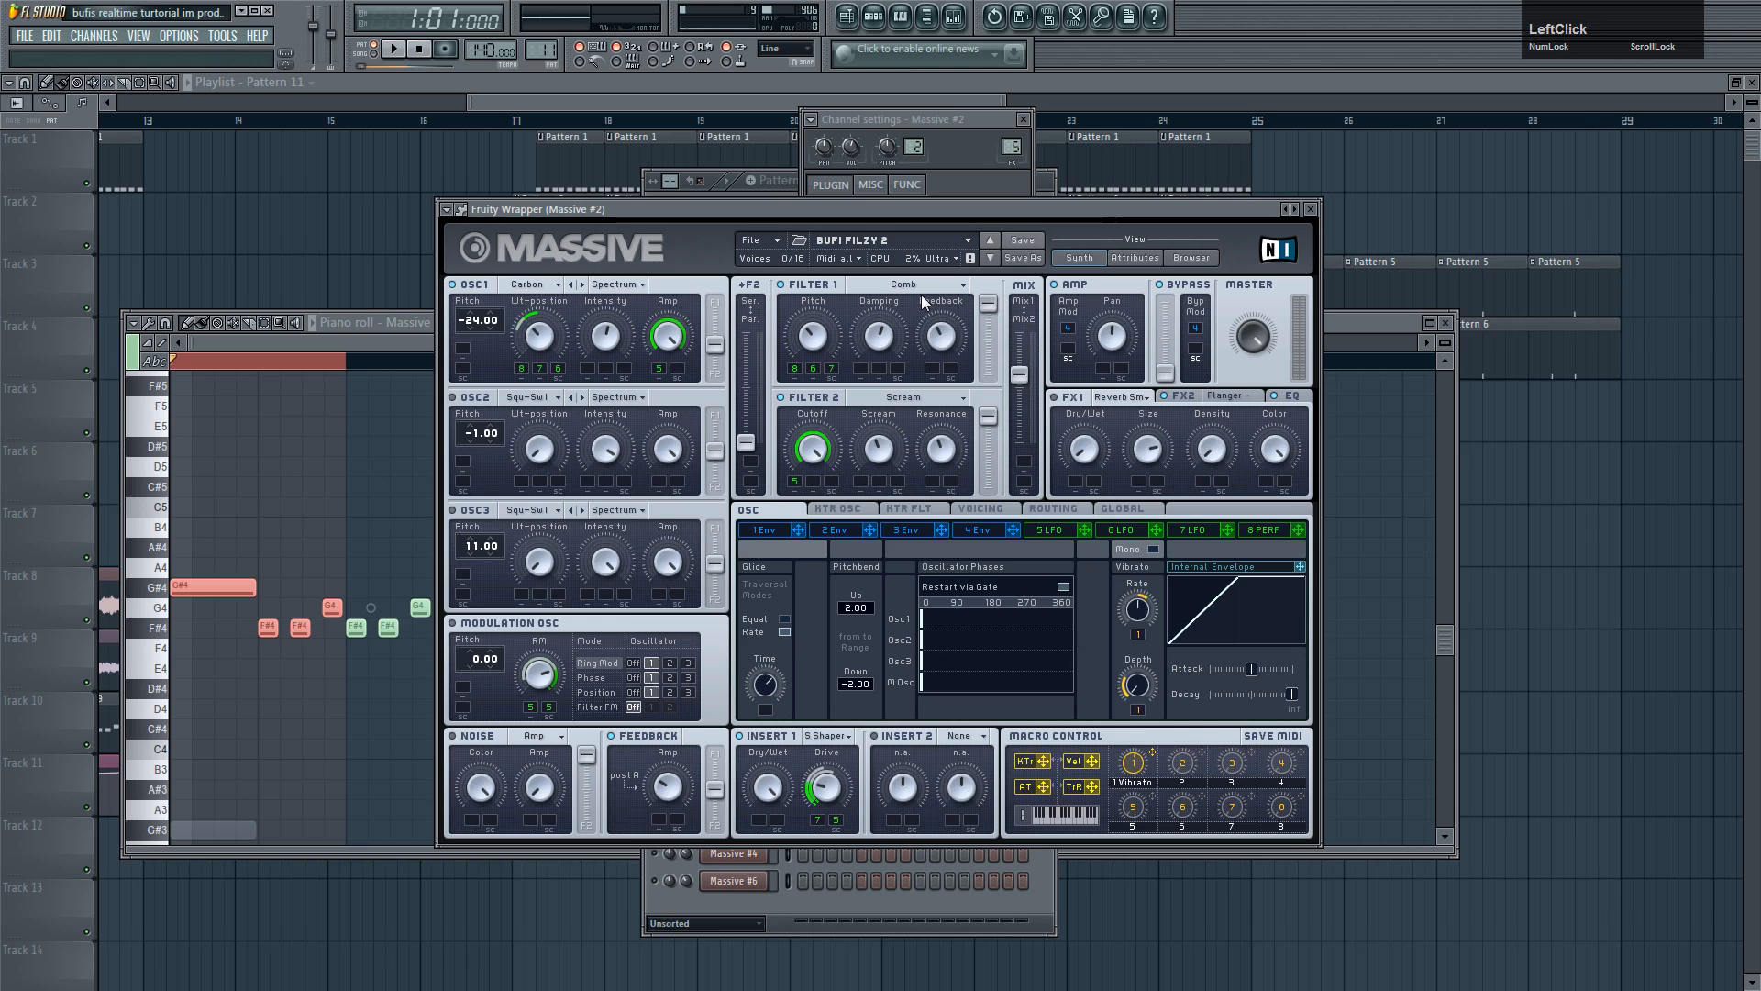
click(789, 295)
key(space)
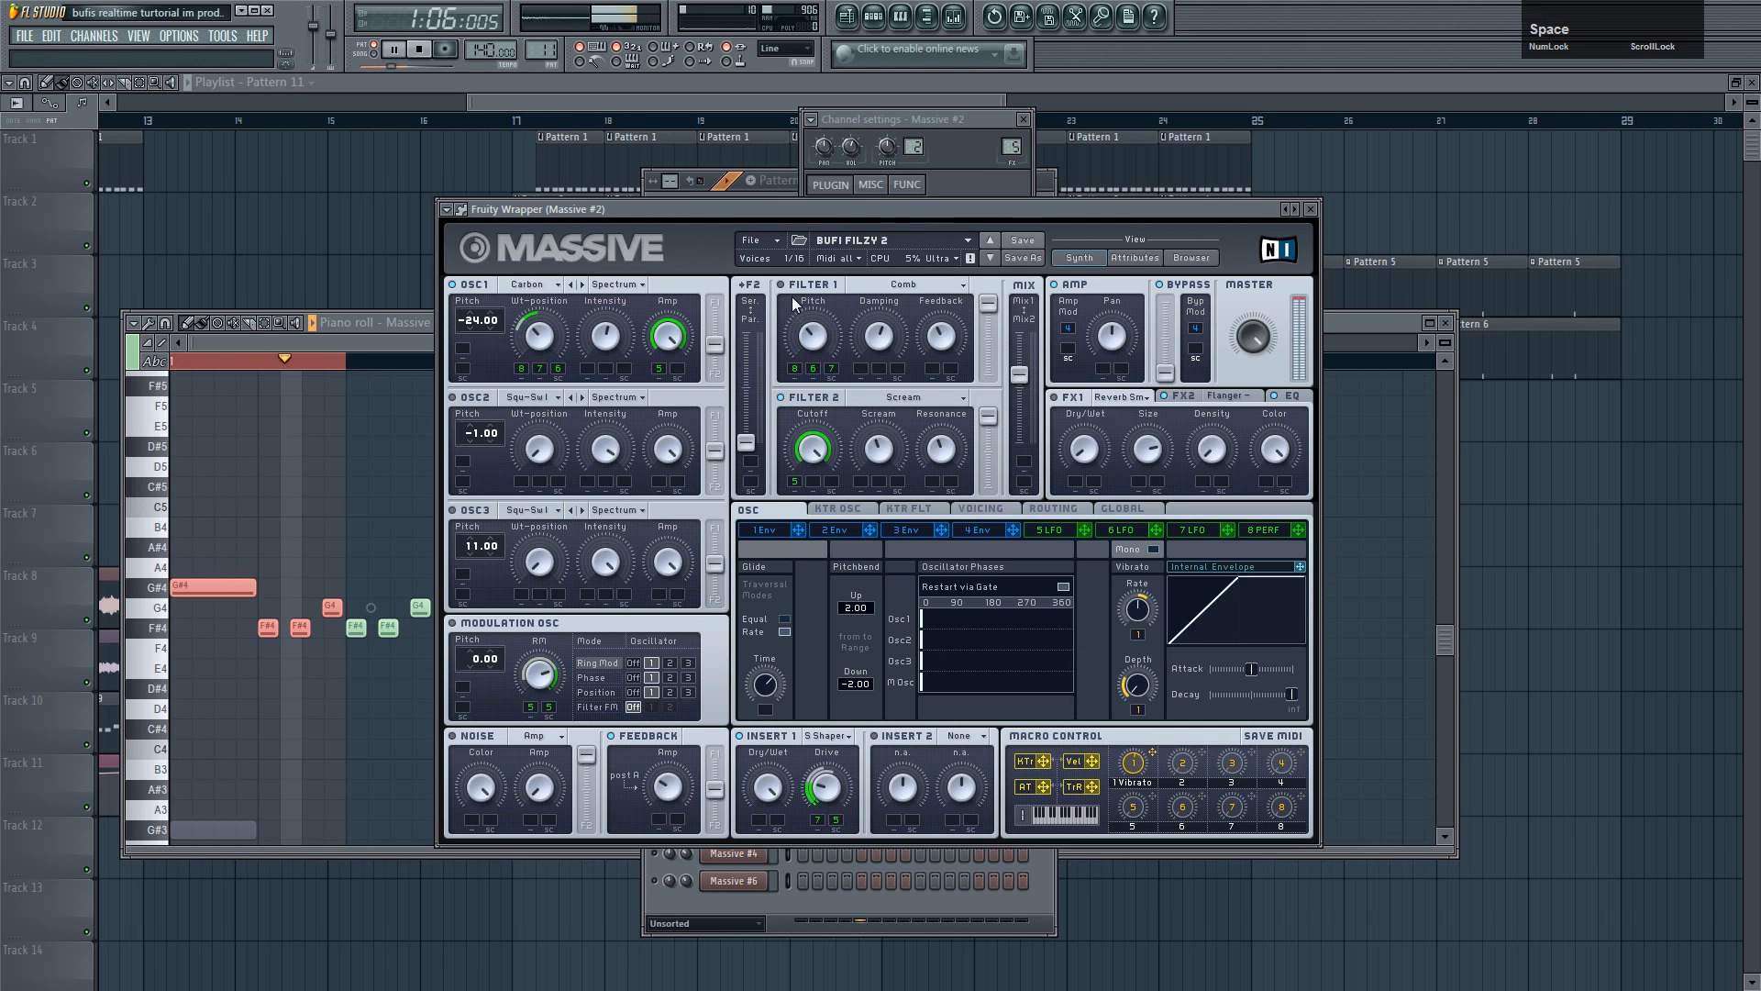
key(space)
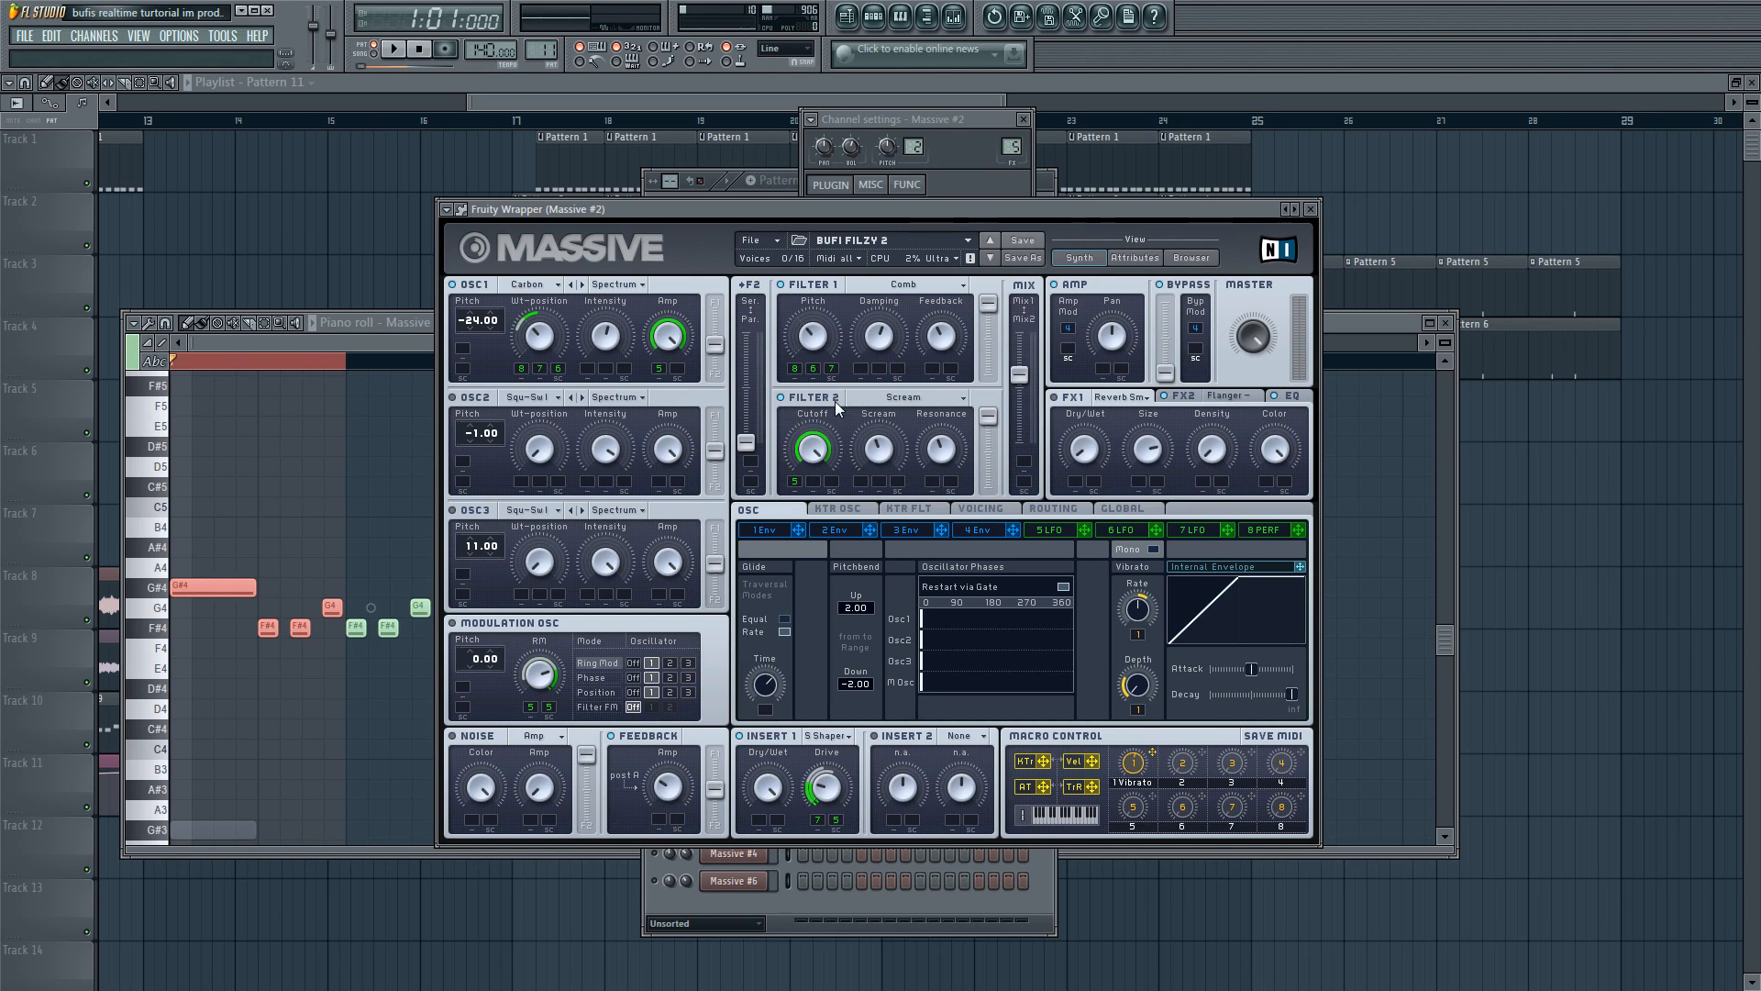
- Compare Massive #2's Filter 1 and Filter 2 by ear, check its FX2 Flanger settings and close its window
click(819, 308)
key(space)
click(791, 407)
key(space)
click(780, 286)
key(space)
click(1179, 396)
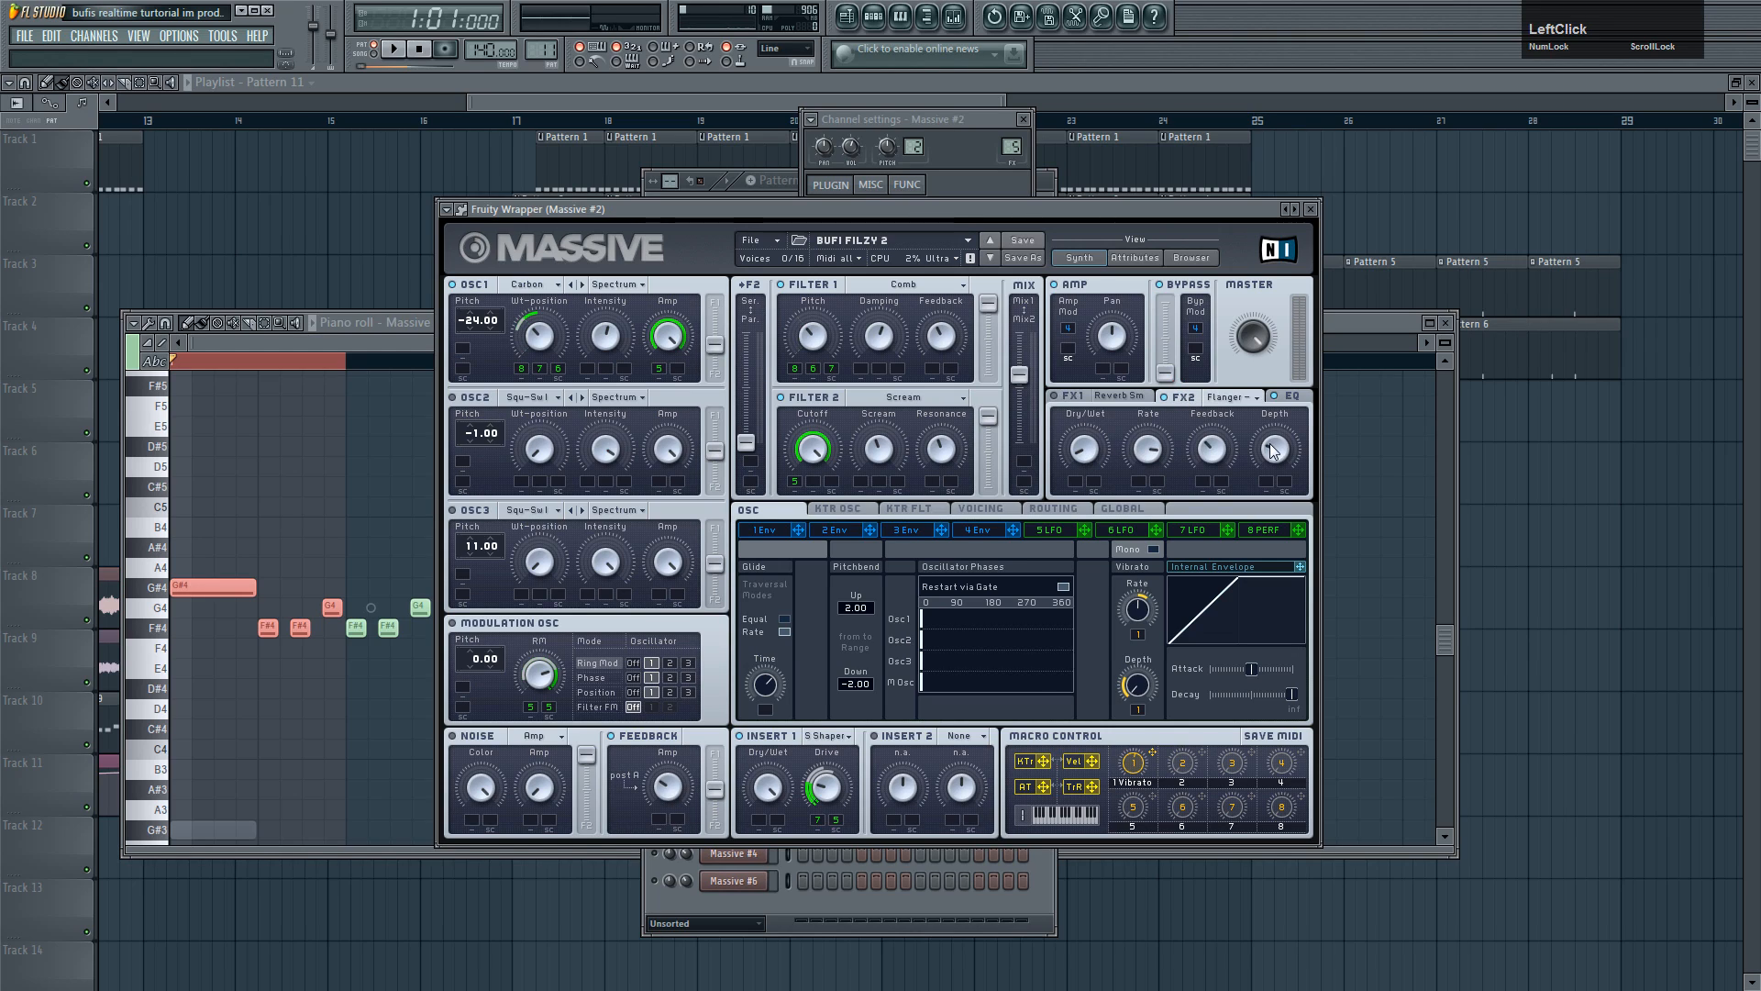
click(1310, 209)
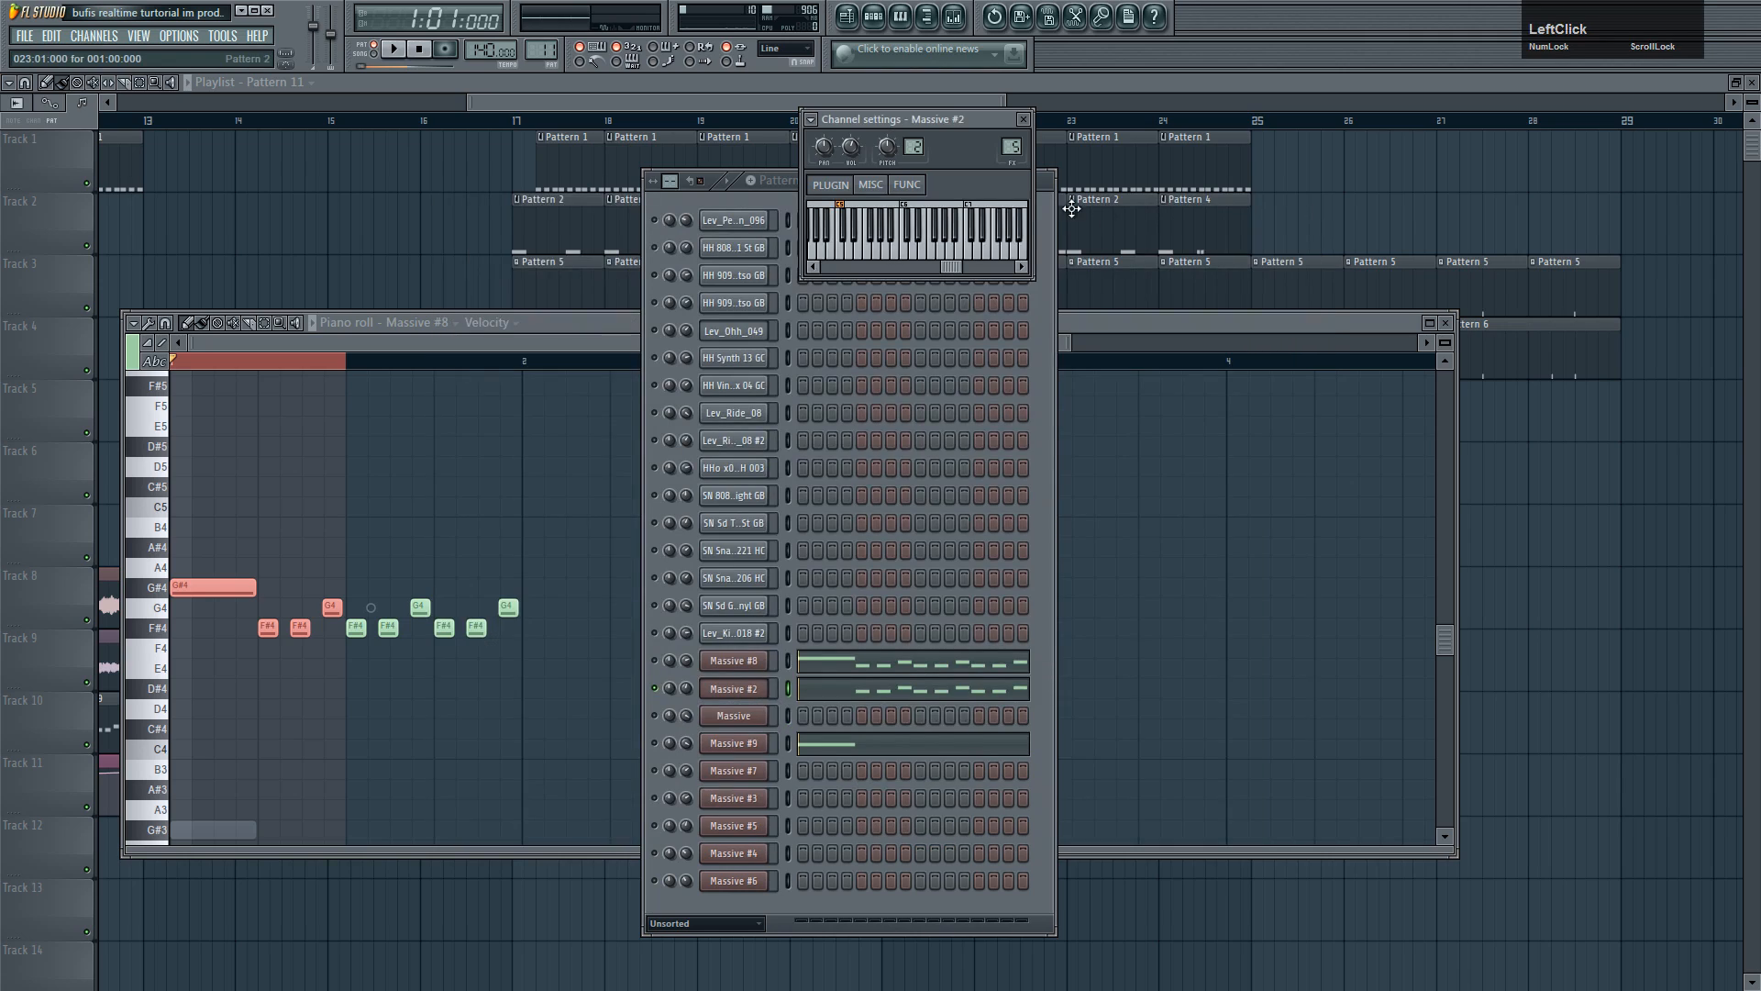
- Listen to Massive #8 alone in Pattern 11, and unmute all channels again
click(1024, 120)
click(654, 660)
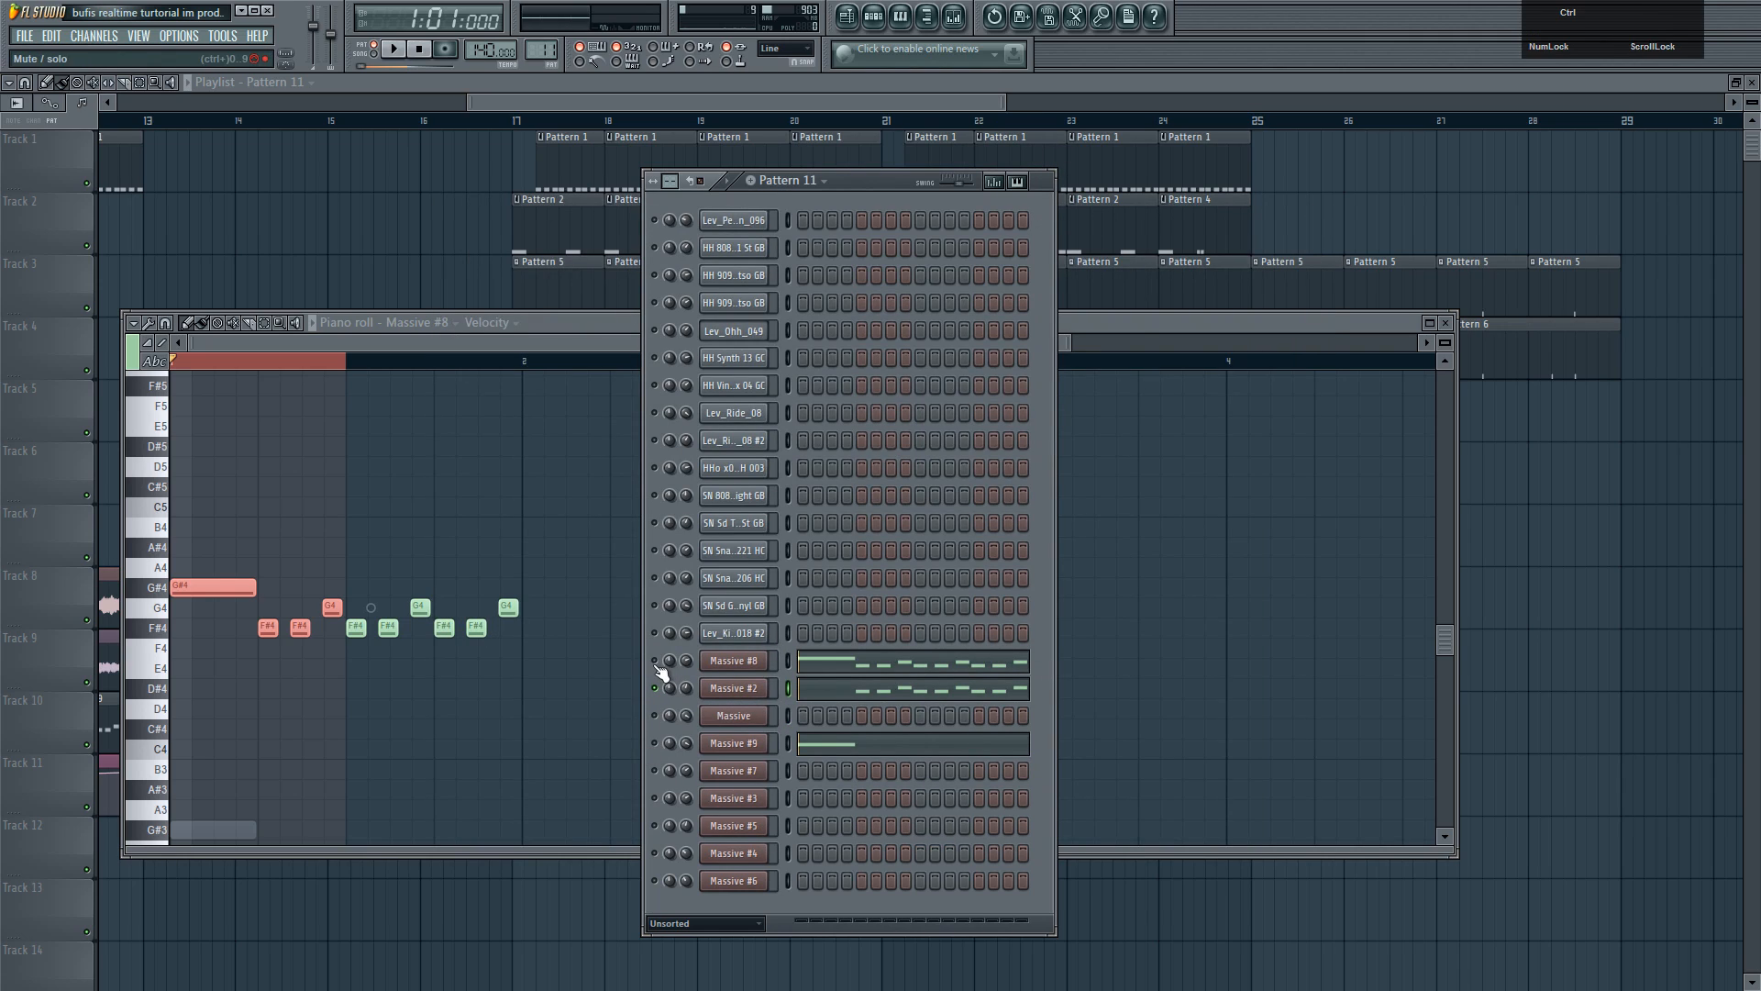
key(space)
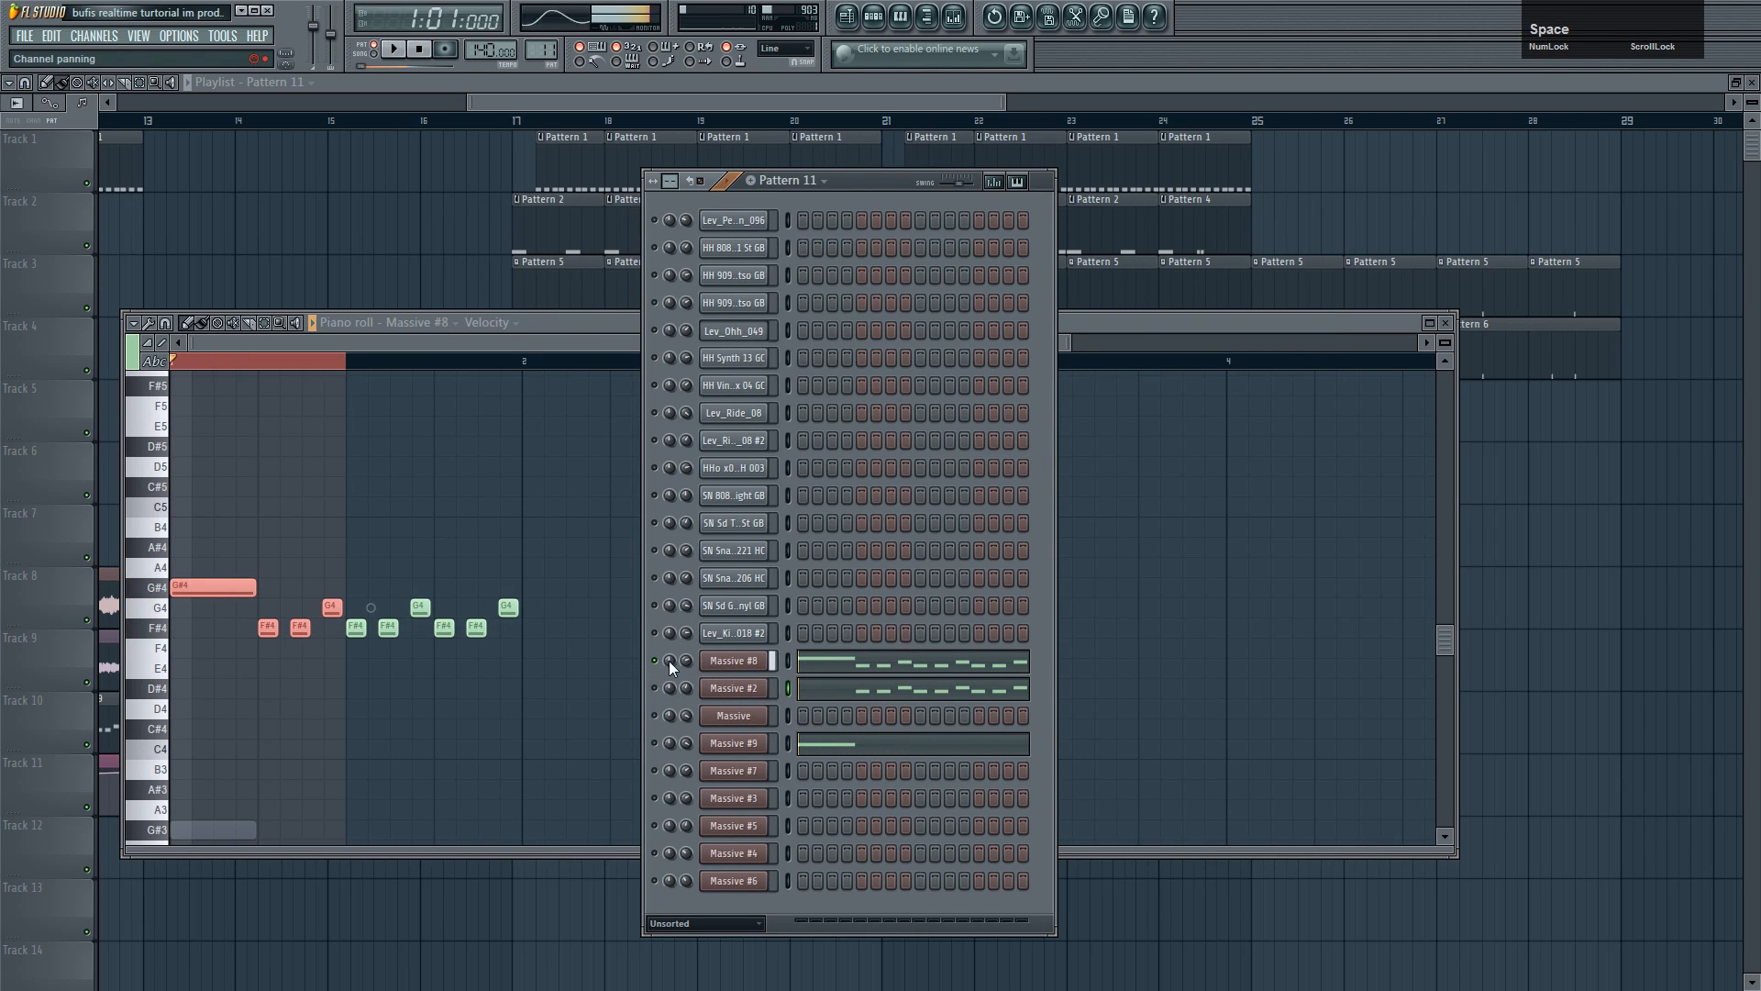
key(space)
click(659, 662)
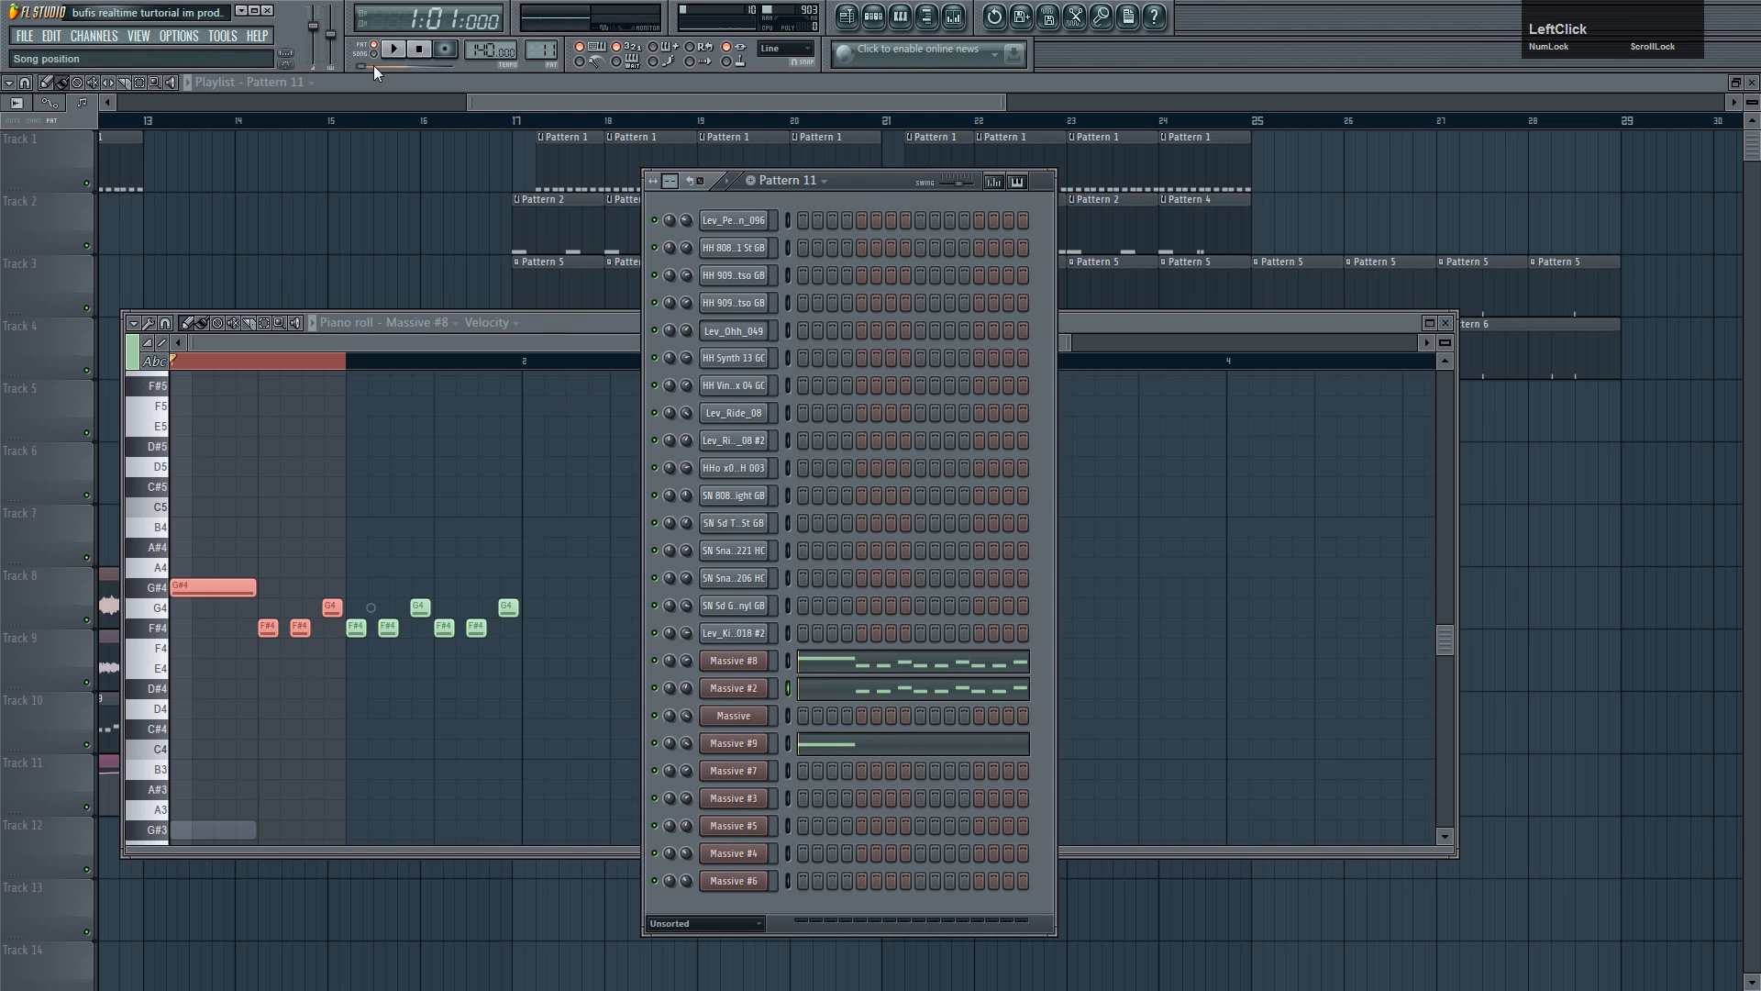
- Shorten the Pattern 1 clips at bar 19 on Track 1 to leave a one-beat gap, and play the drop from just before bar 17
click(490, 99)
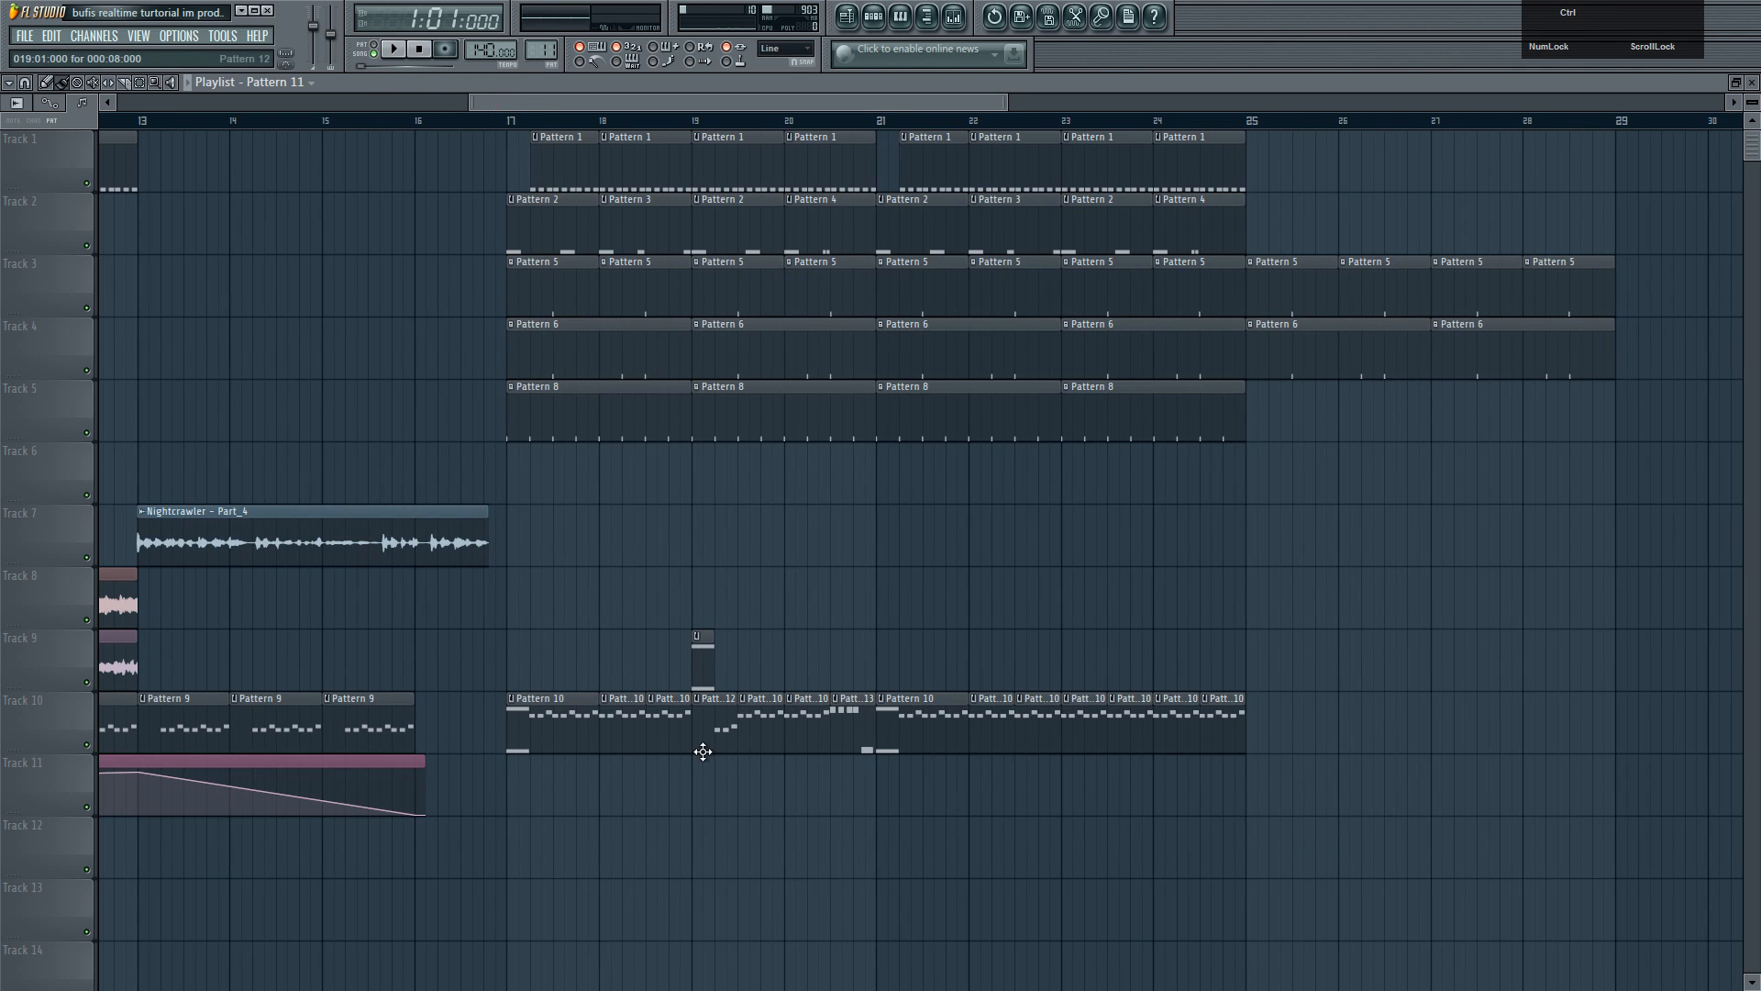
scroll(725, 102, up, 3)
drag(725, 104, 707, 109)
right_click(816, 167)
drag(589, 169, 878, 167)
click(453, 120)
key(space)
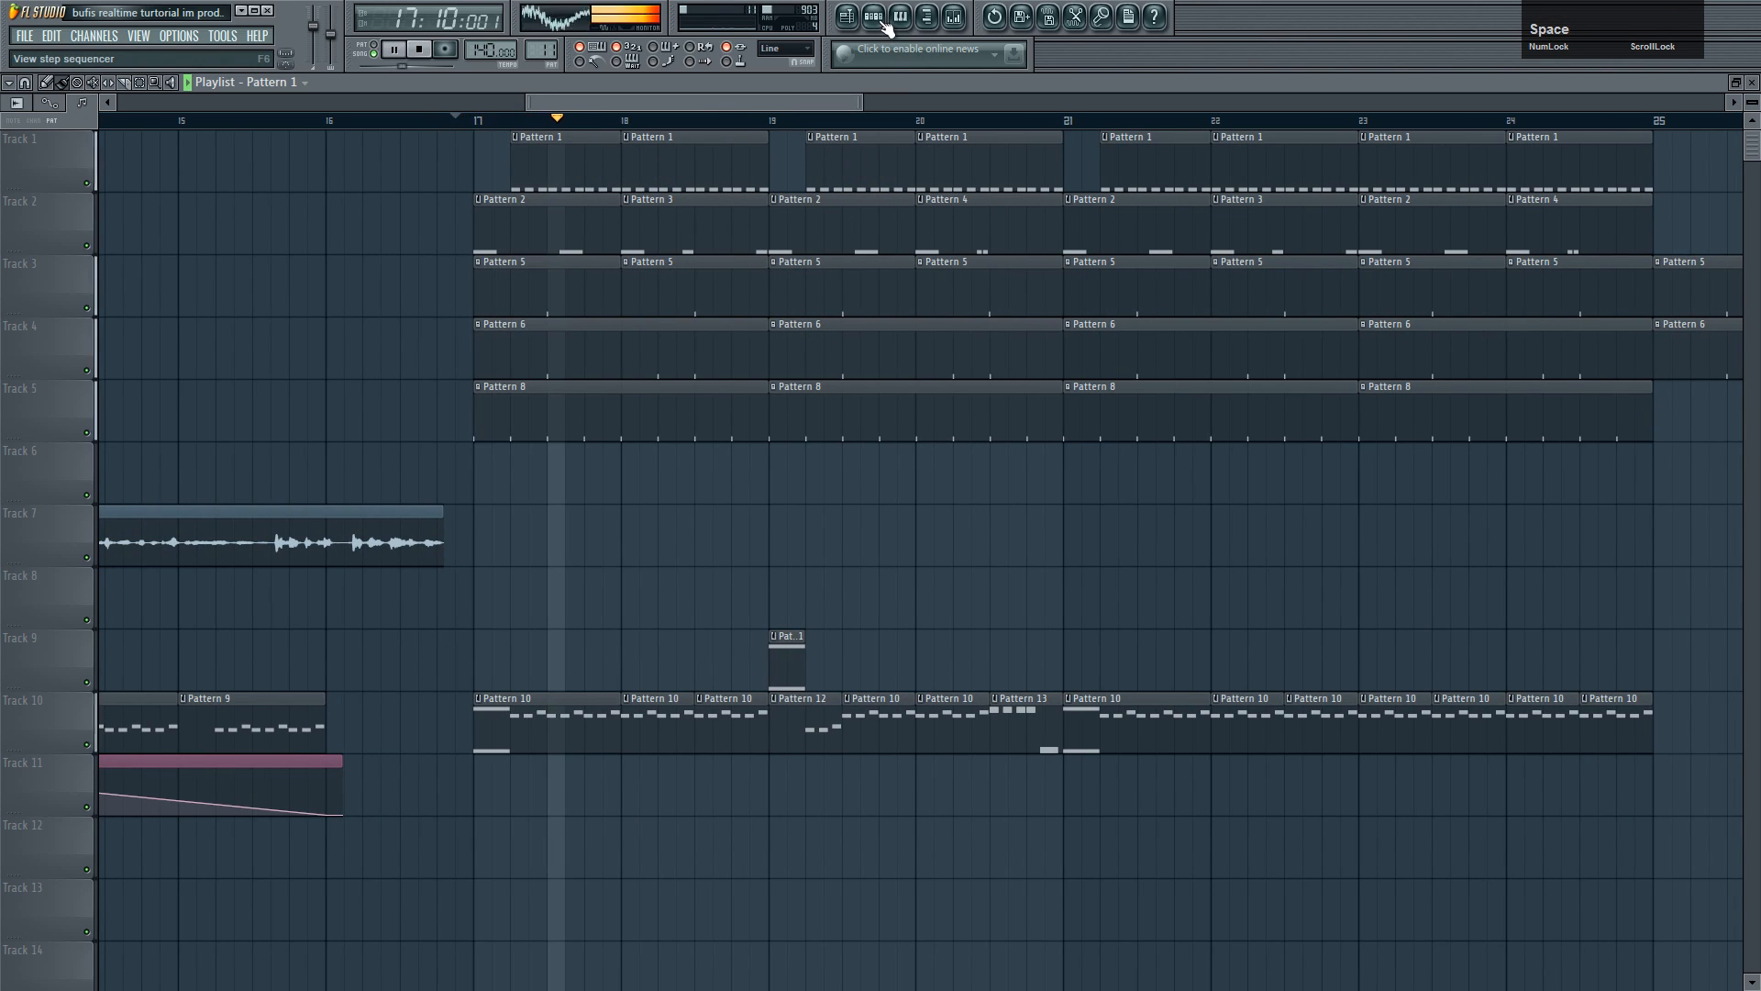
key(space)
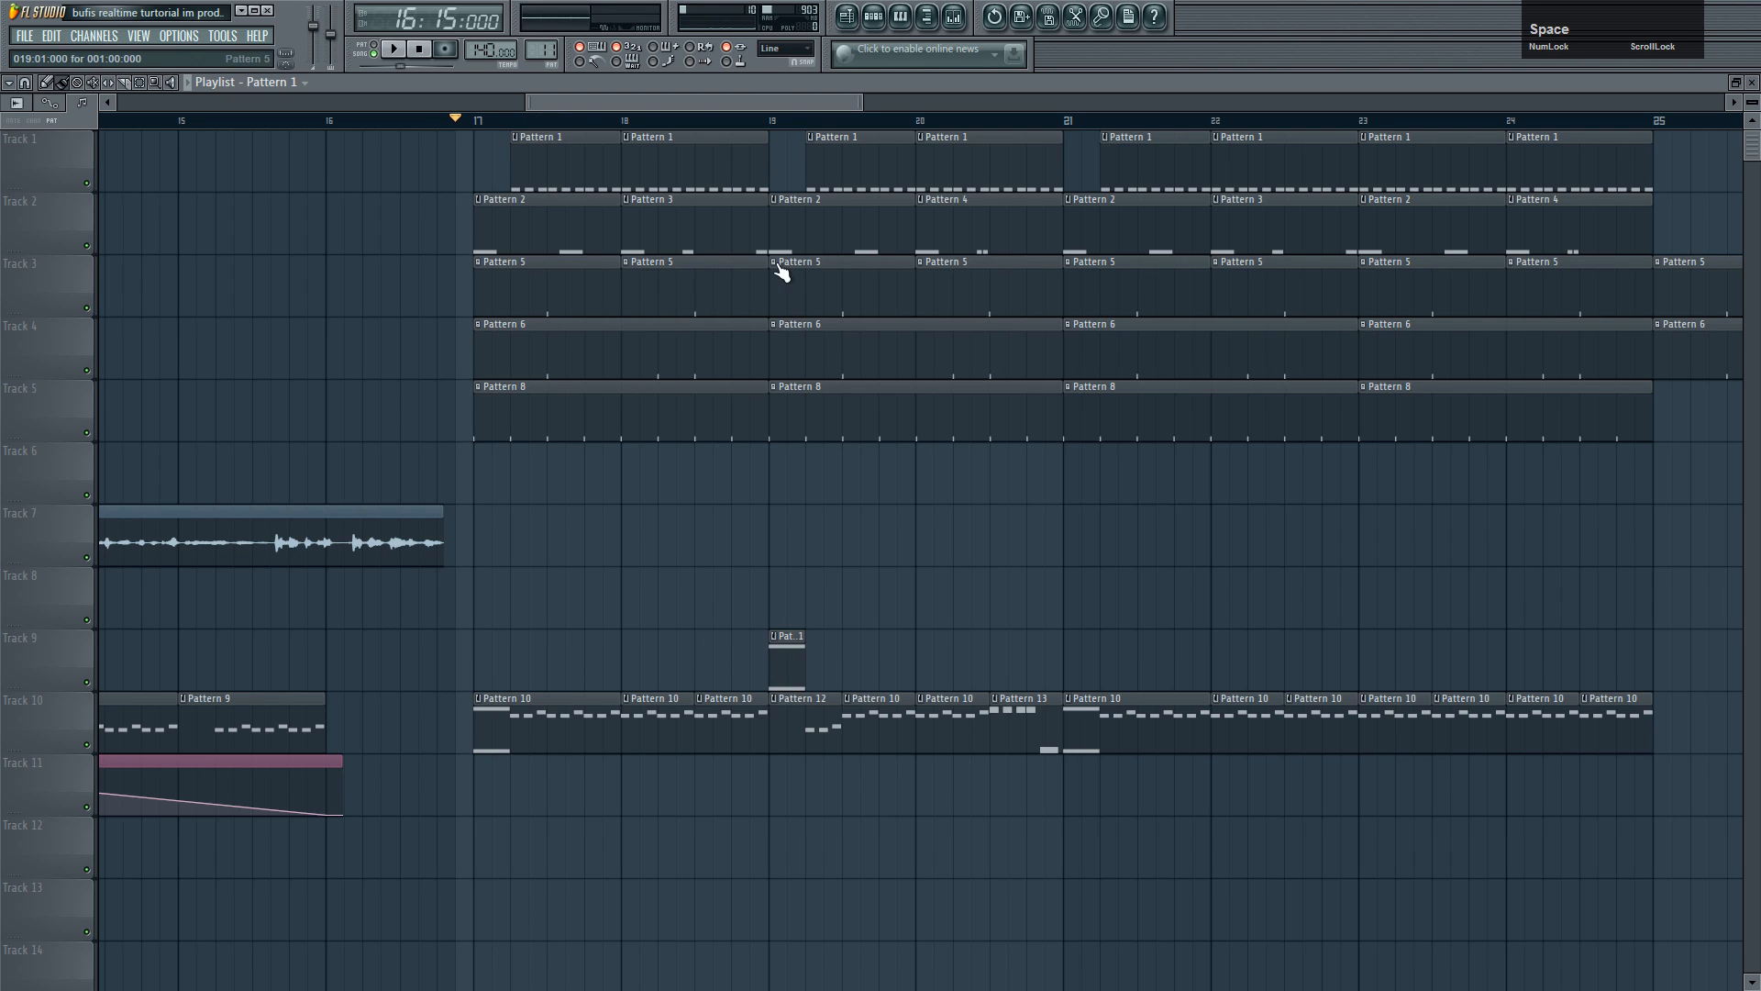
- Open Massive #9 from Pattern 11, change its OSC1 wavetable to Arctic and adjust the Filter 1 cutoff control
click(792, 667)
scroll(884, 138, up, 2)
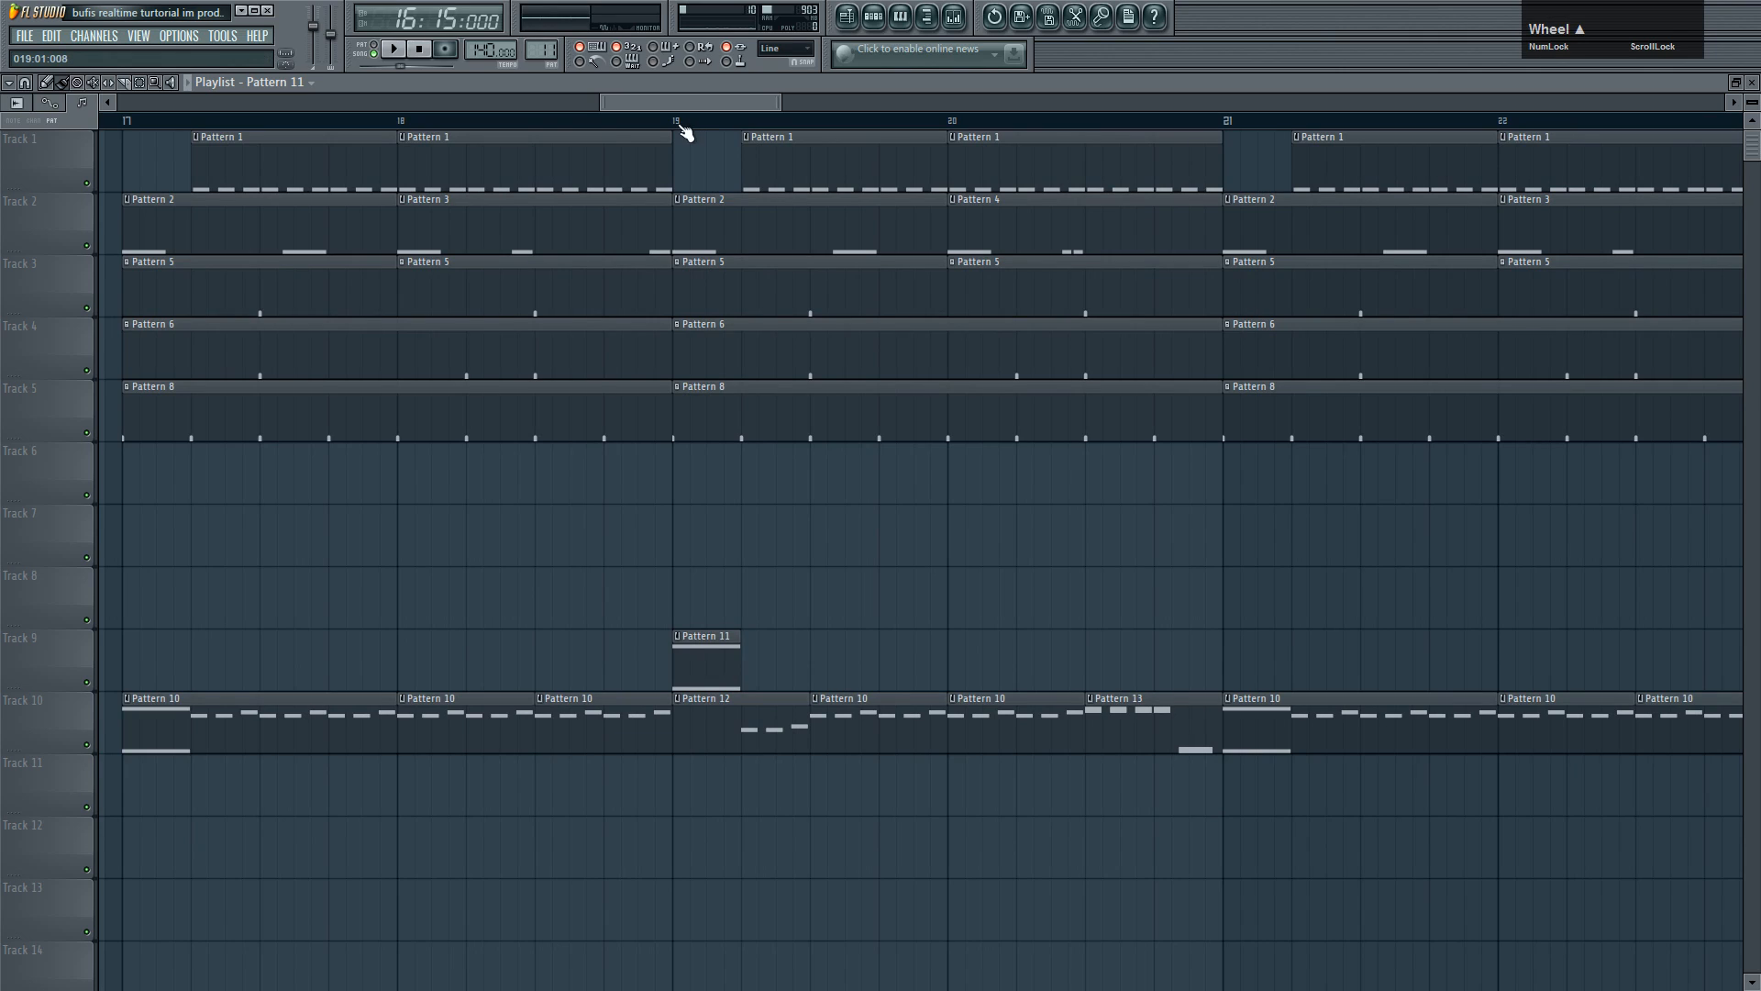
click(873, 16)
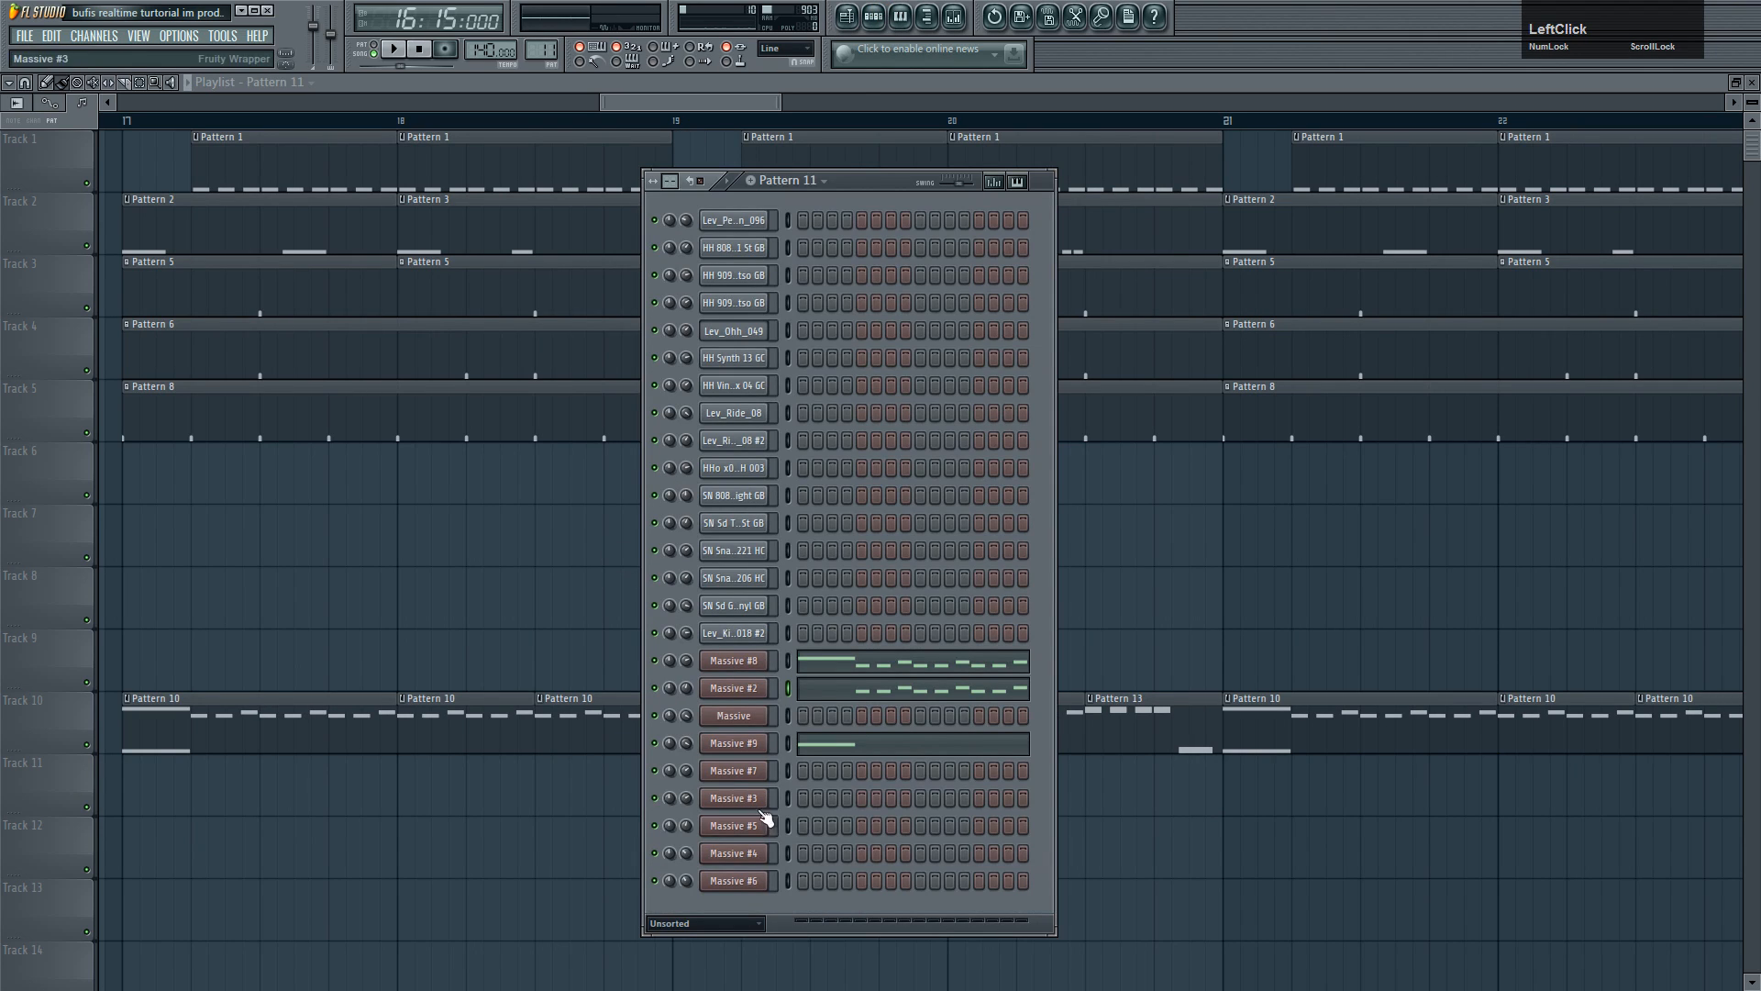
click(394, 48)
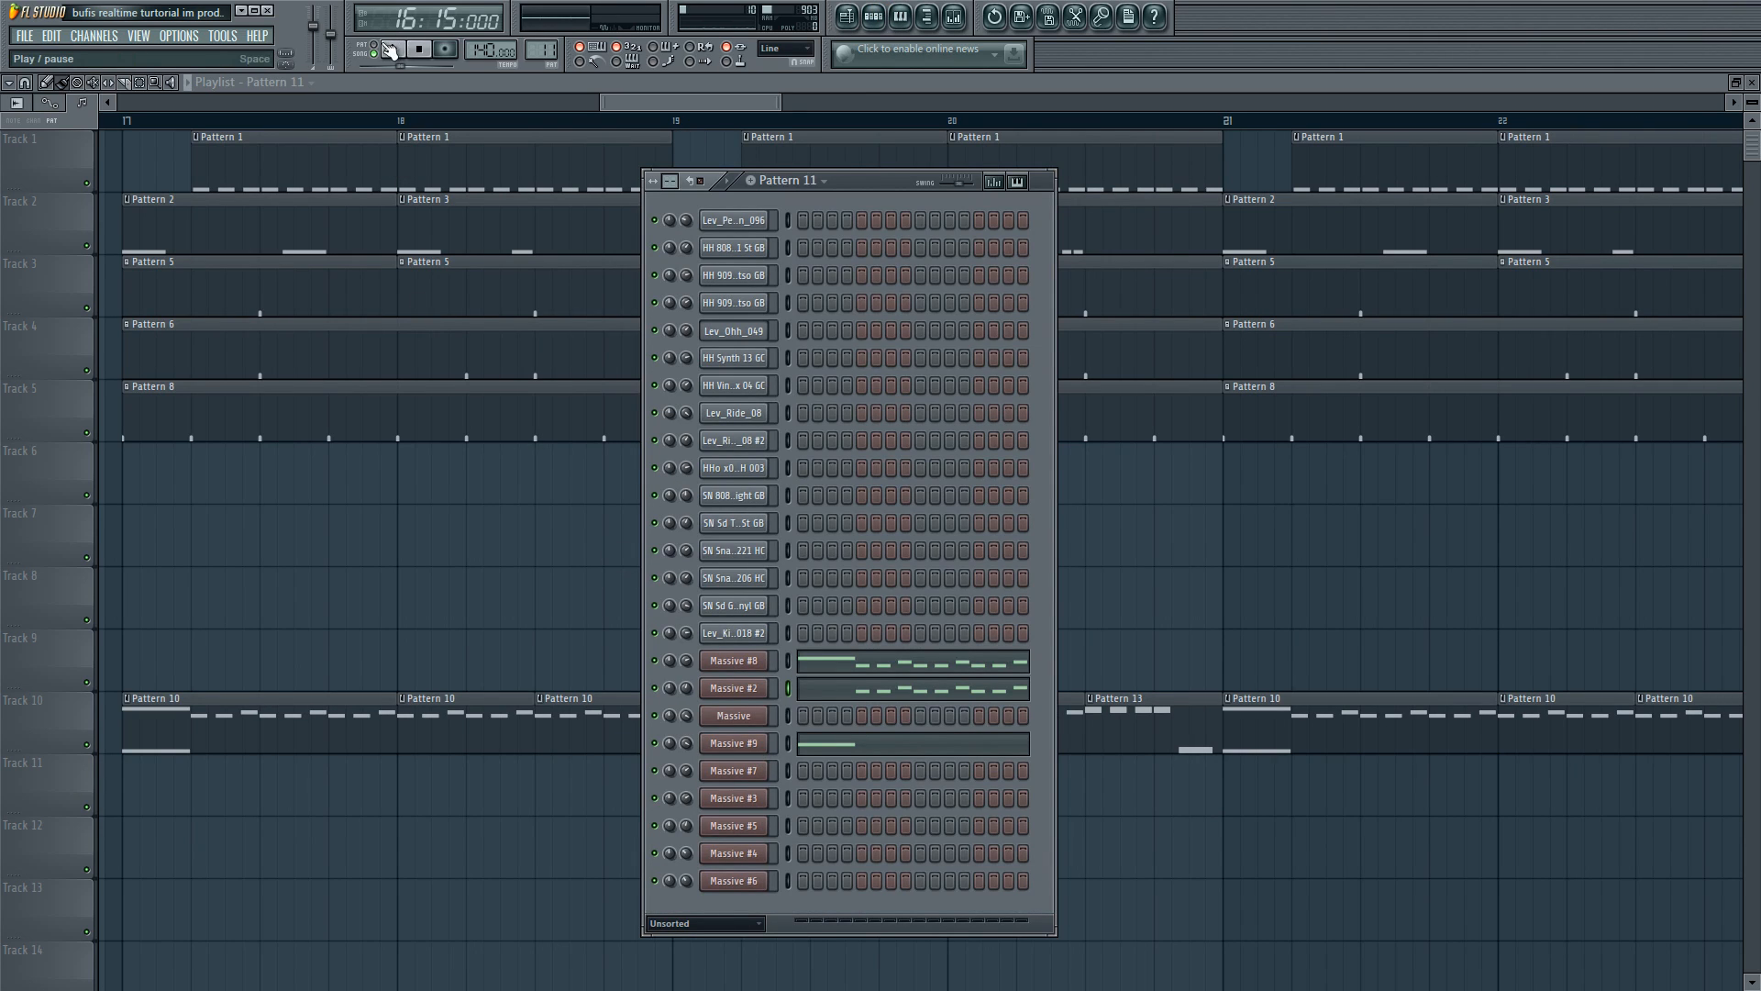
key(space)
click(736, 744)
key(space)
key(space)
click(781, 325)
key(space)
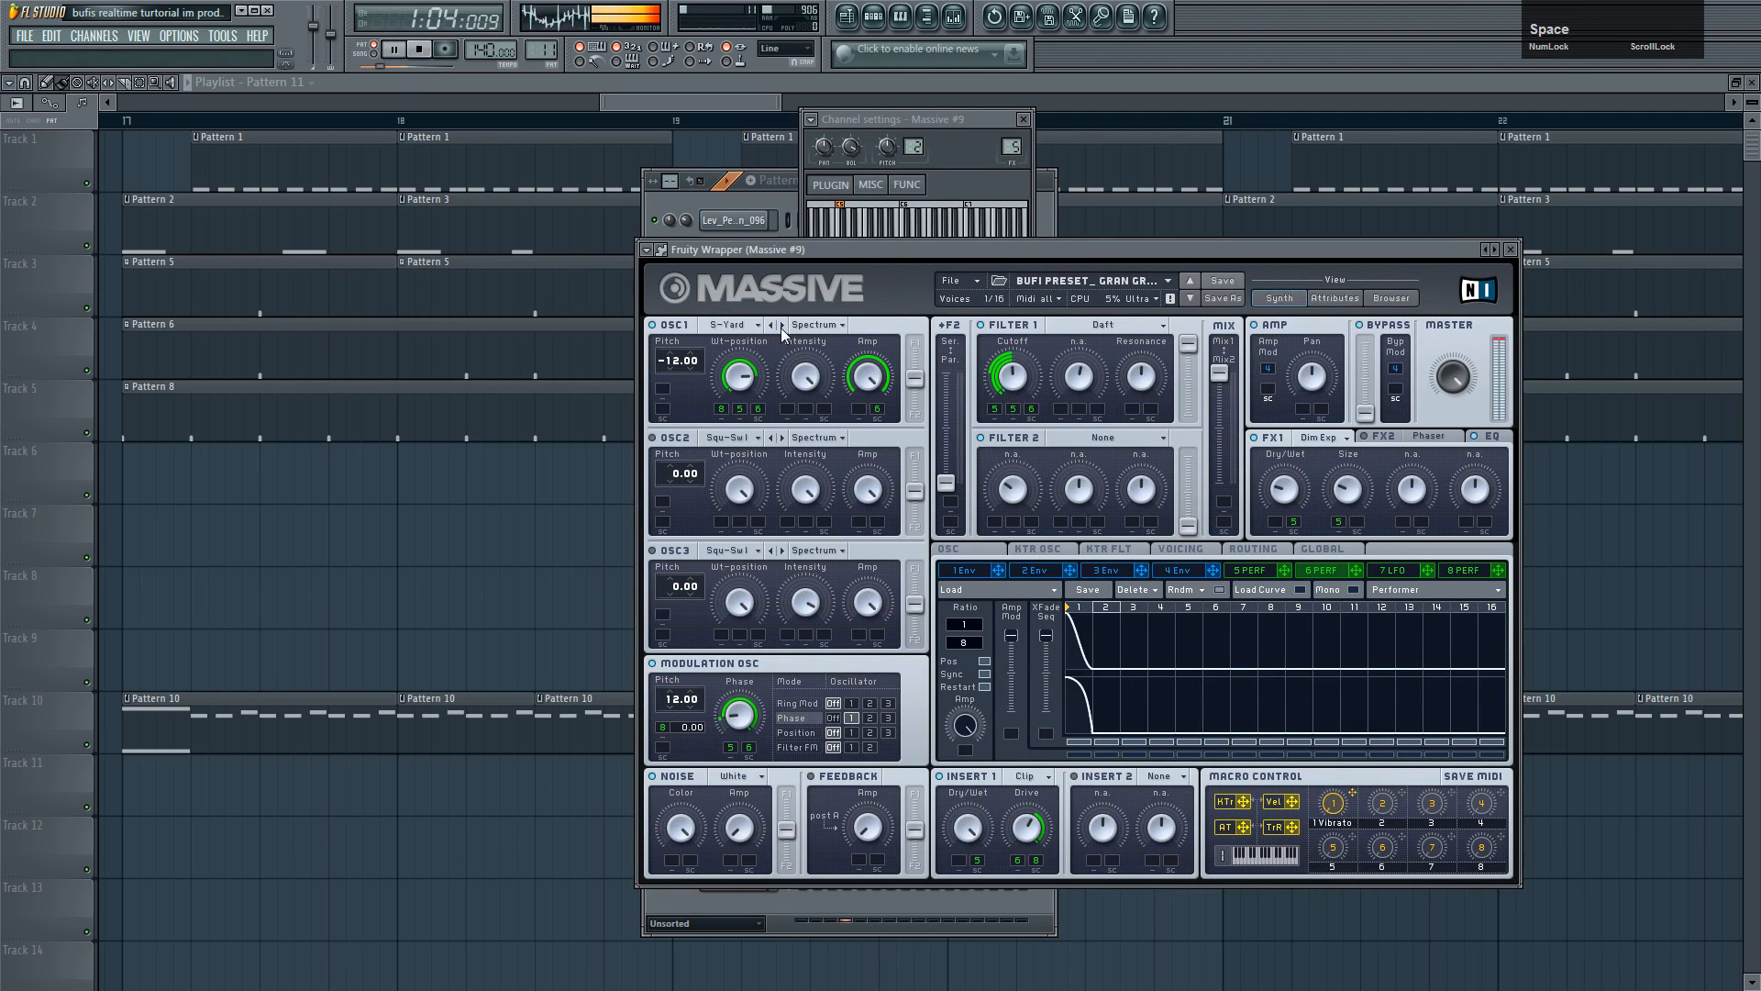
drag(1019, 381, 1023, 392)
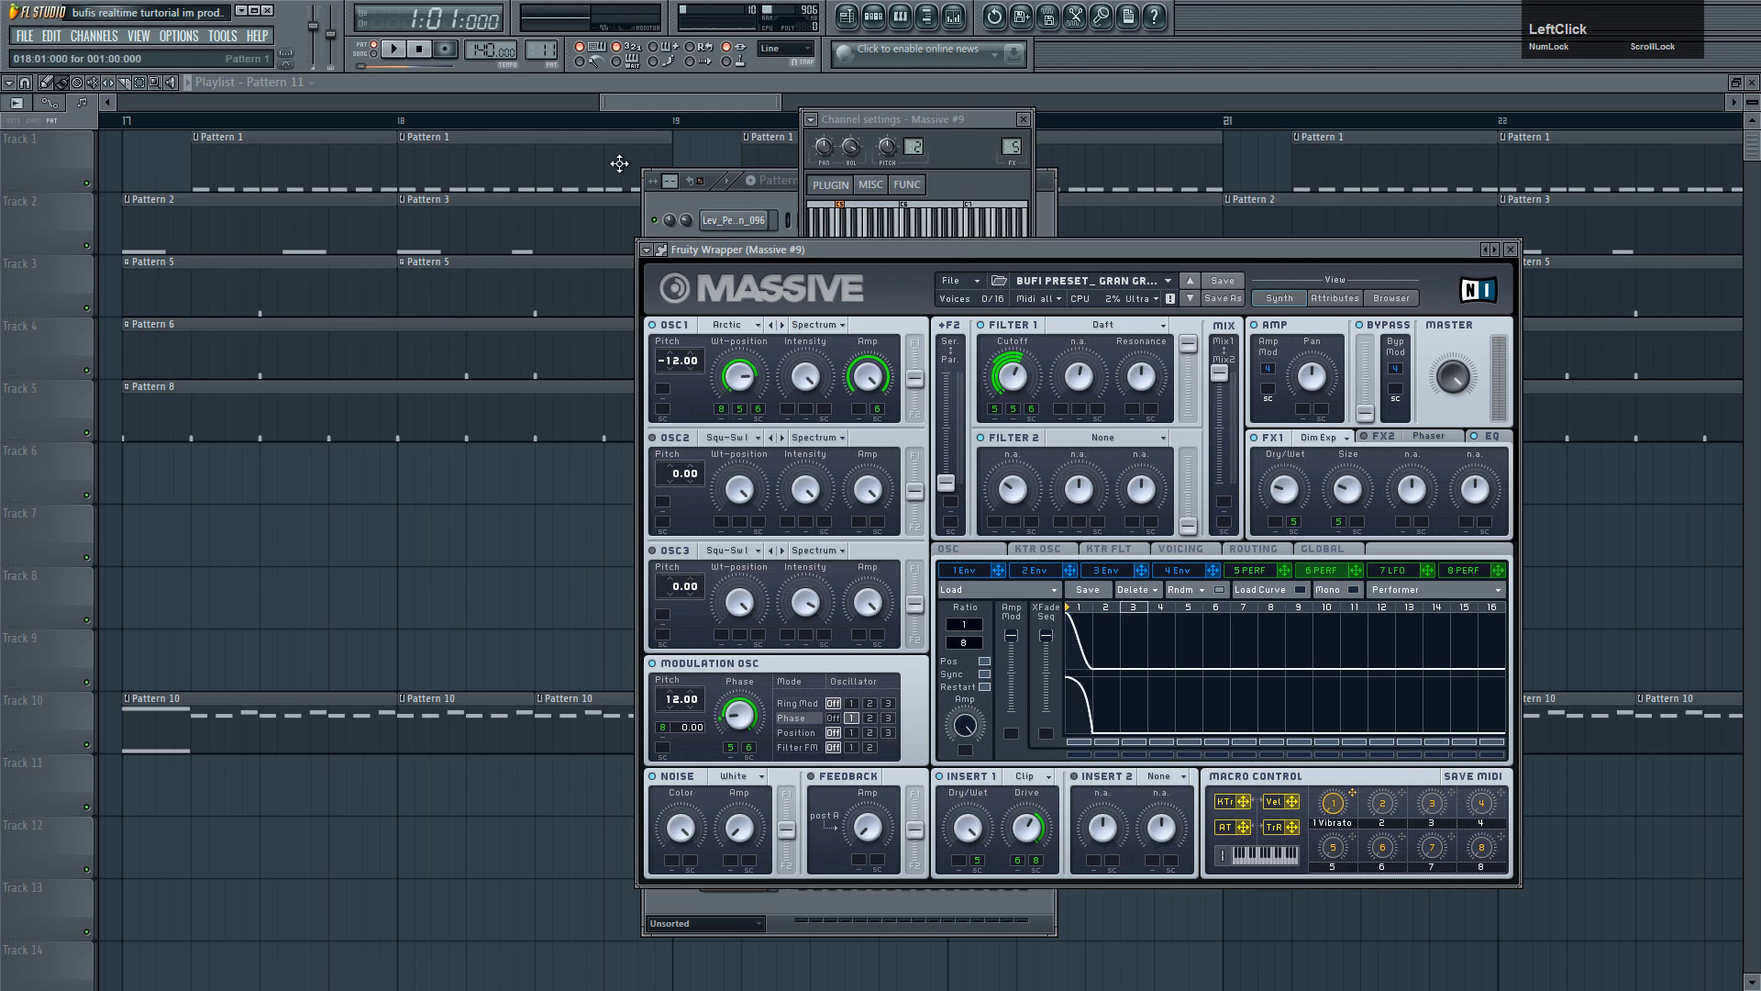
- Lower Massive #9's OSC1 intensity and set the Insert 1 dry/wet to 0.625 while Pattern 11 plays
key(space)
click(815, 396)
drag(814, 399, 813, 442)
drag(810, 370, 811, 413)
click(831, 722)
scroll(974, 845, down, 2)
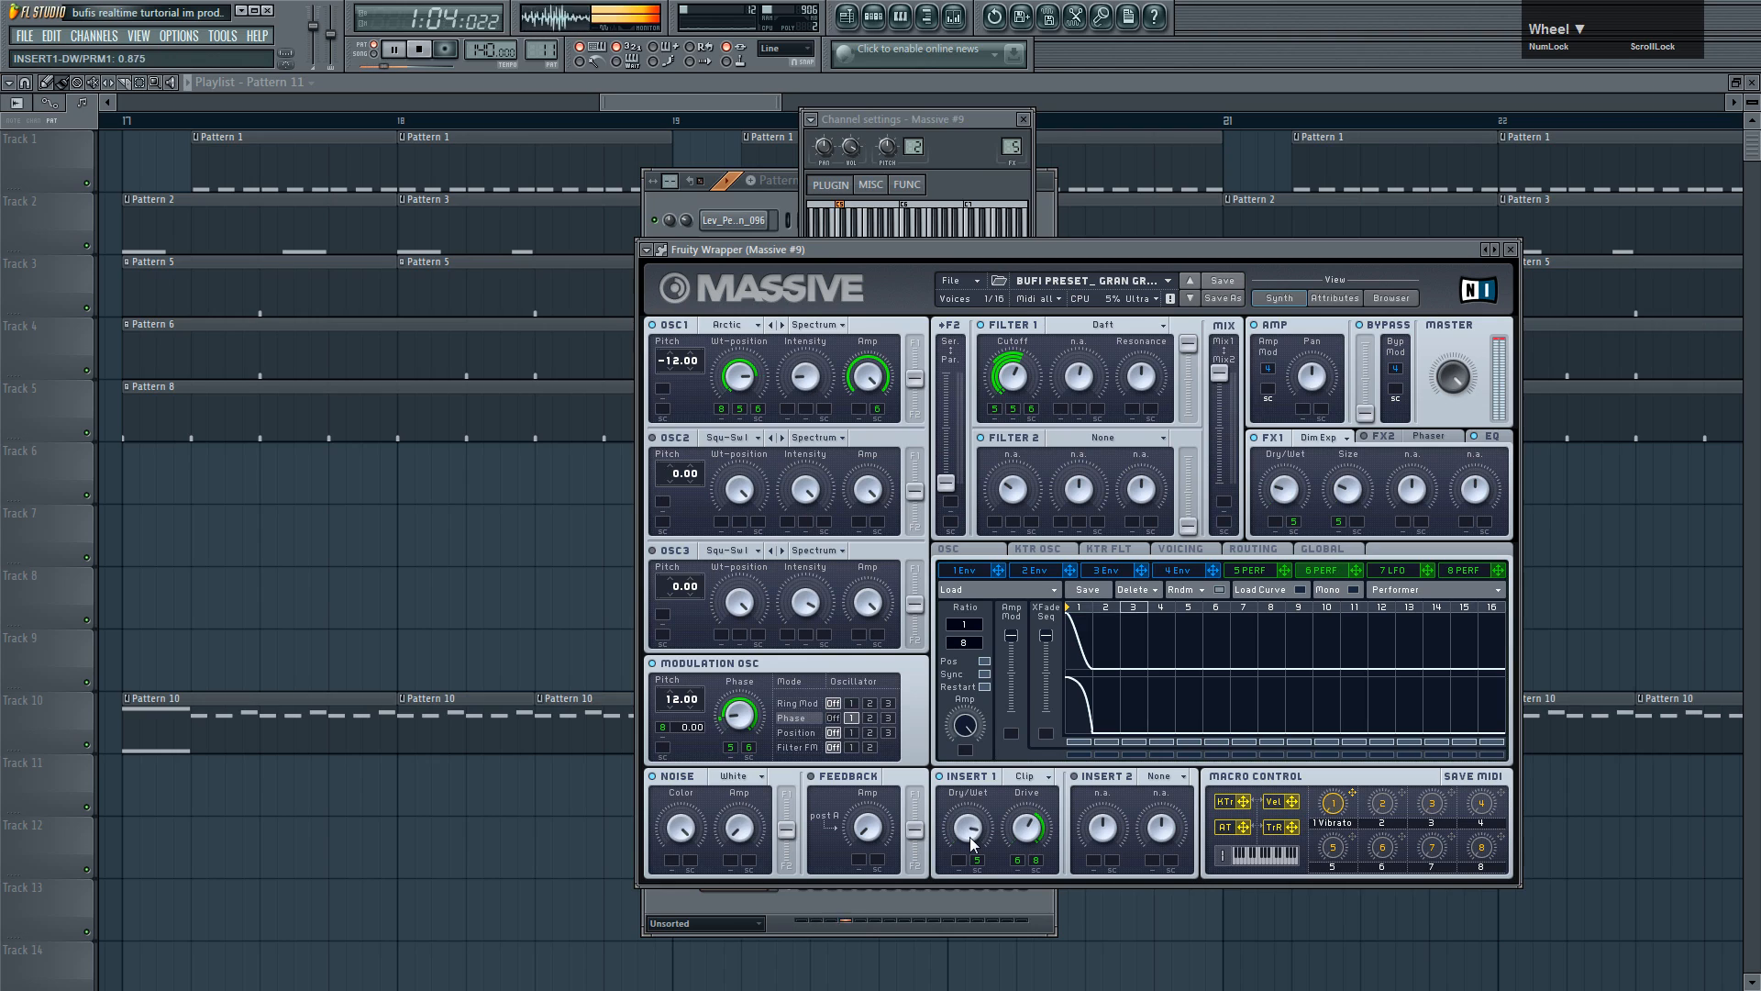
scroll(973, 839, up, 2)
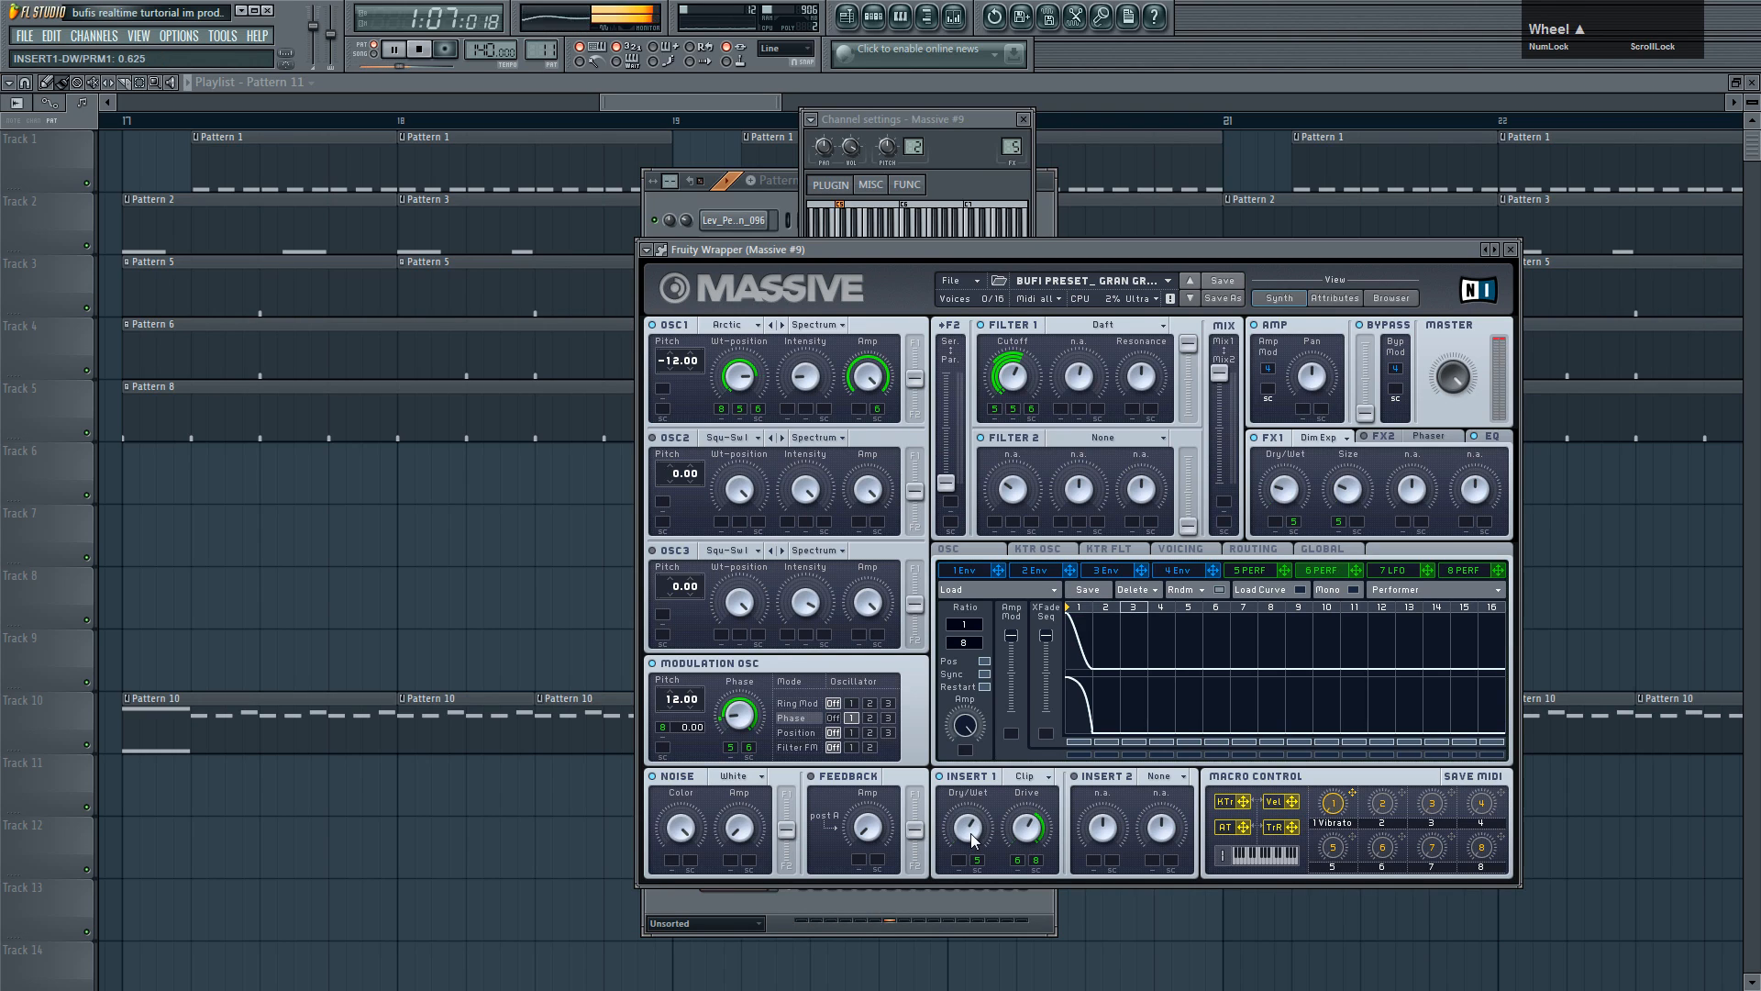
click(1510, 249)
click(423, 50)
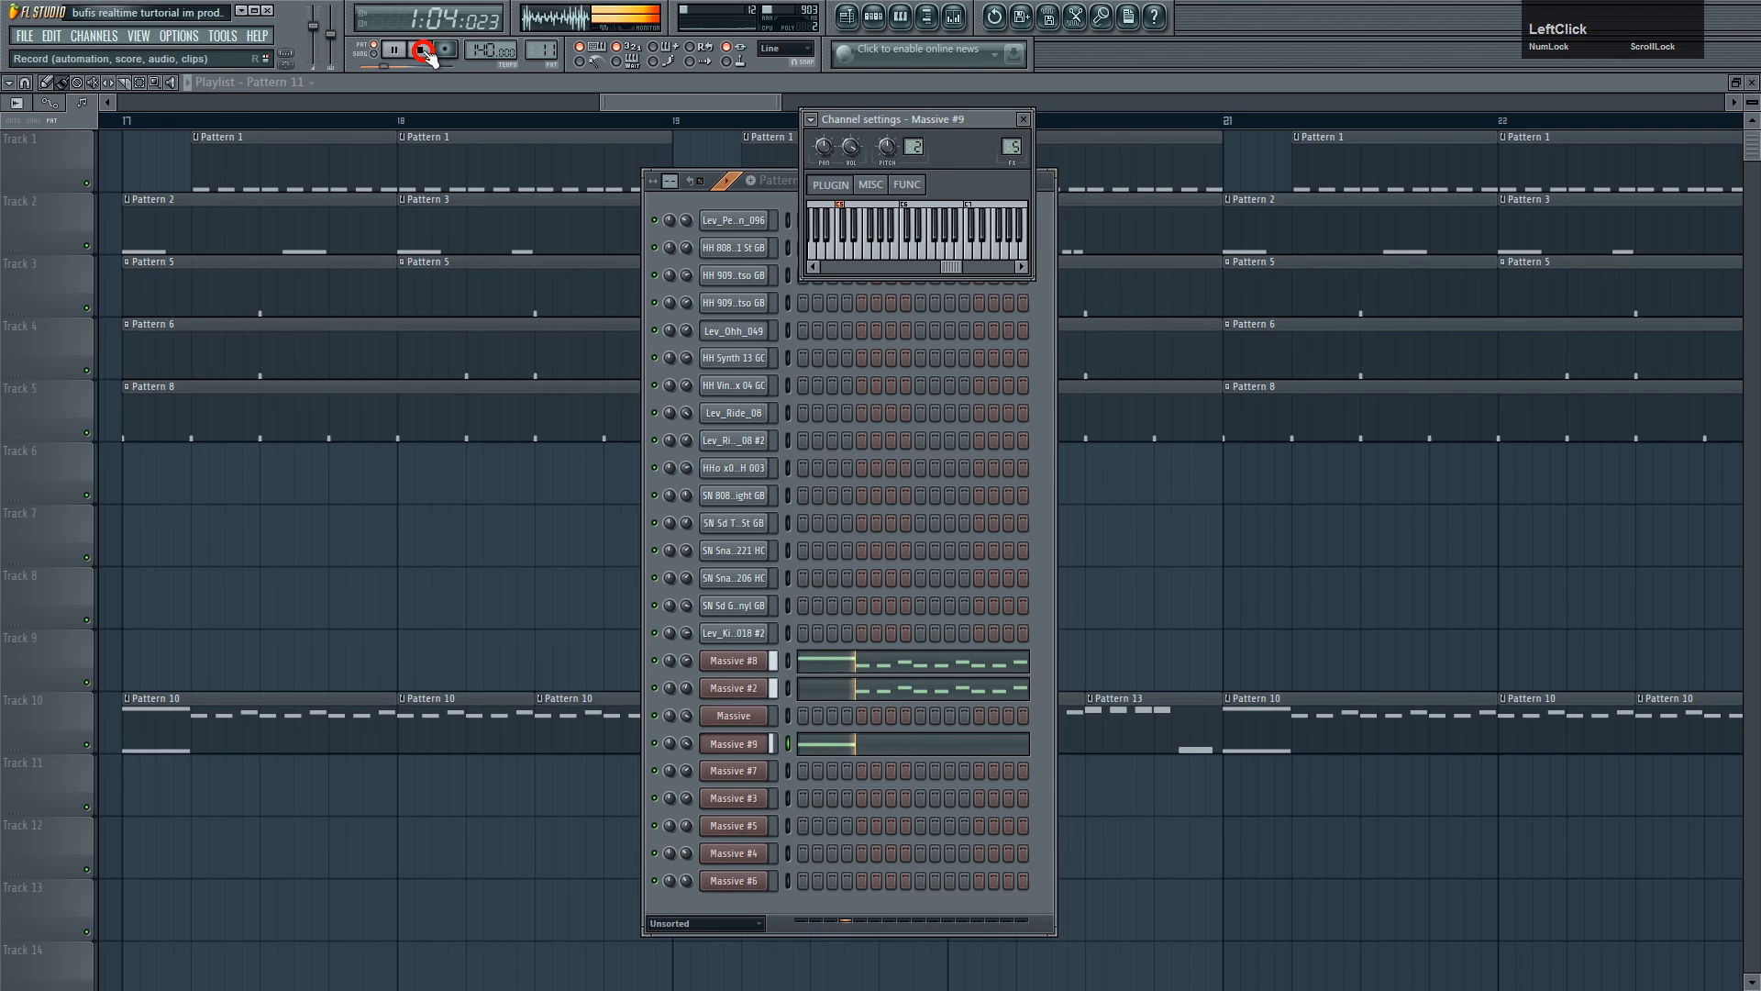
- List Massive #9's parameters in the browser and locate OSC1-PITCH
click(732, 743)
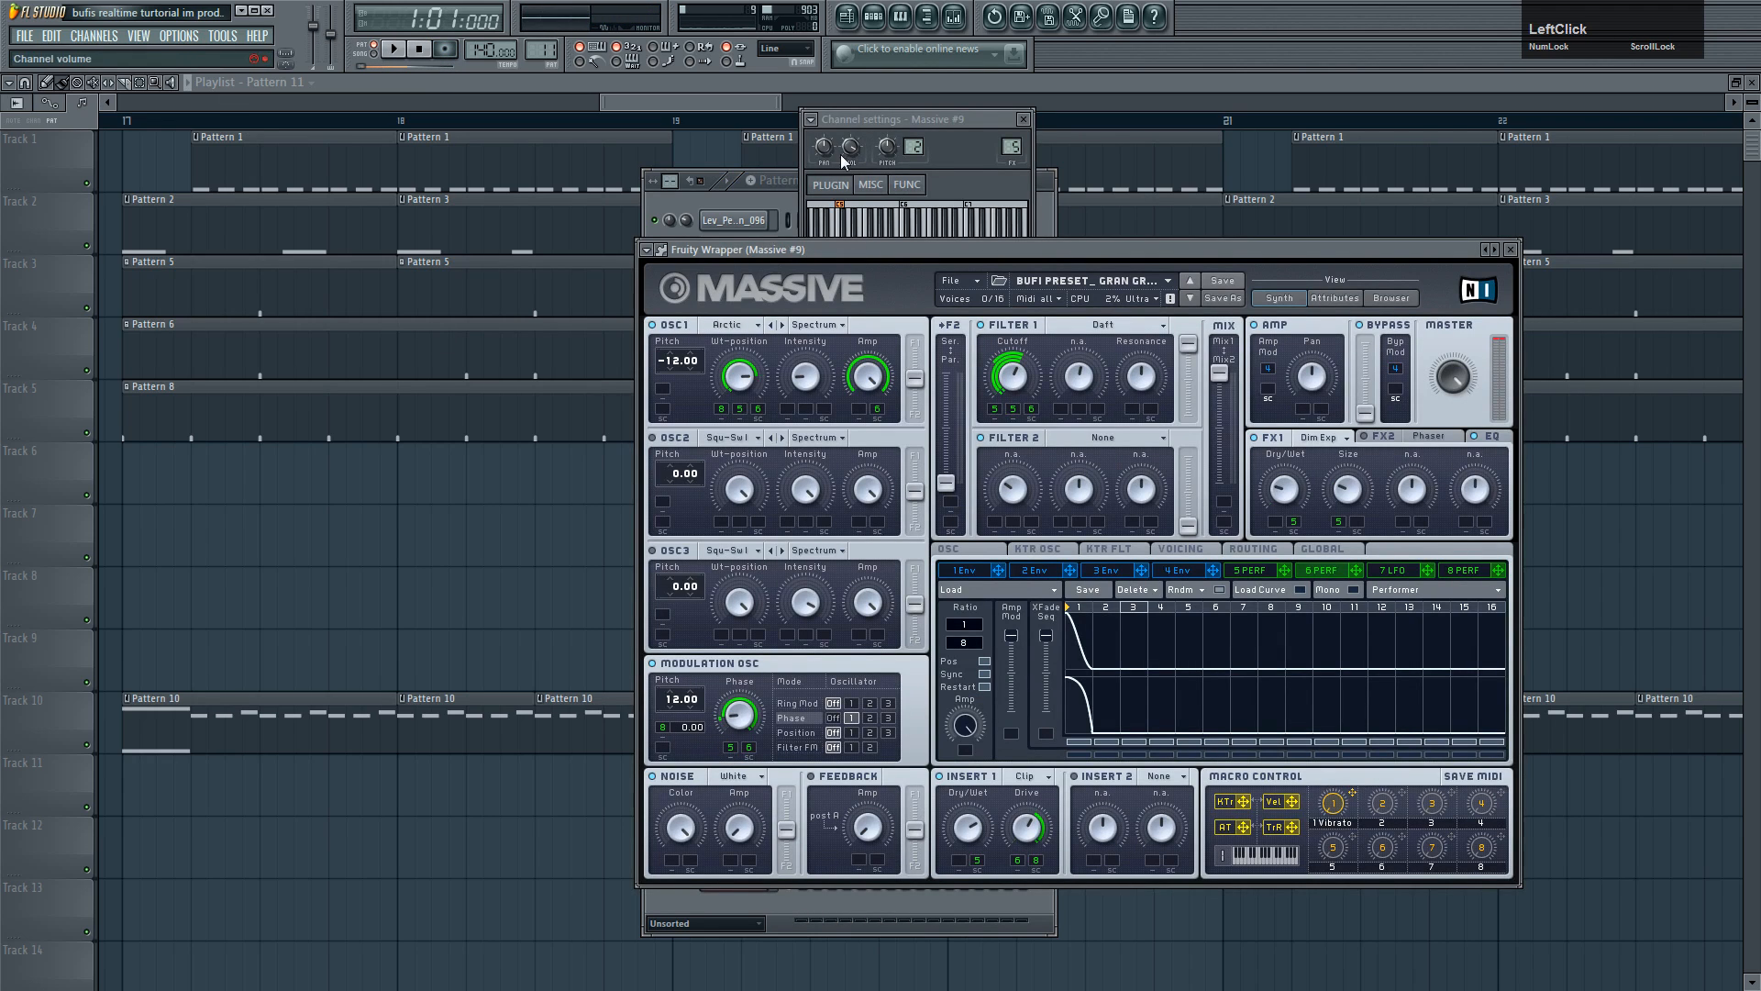
click(647, 251)
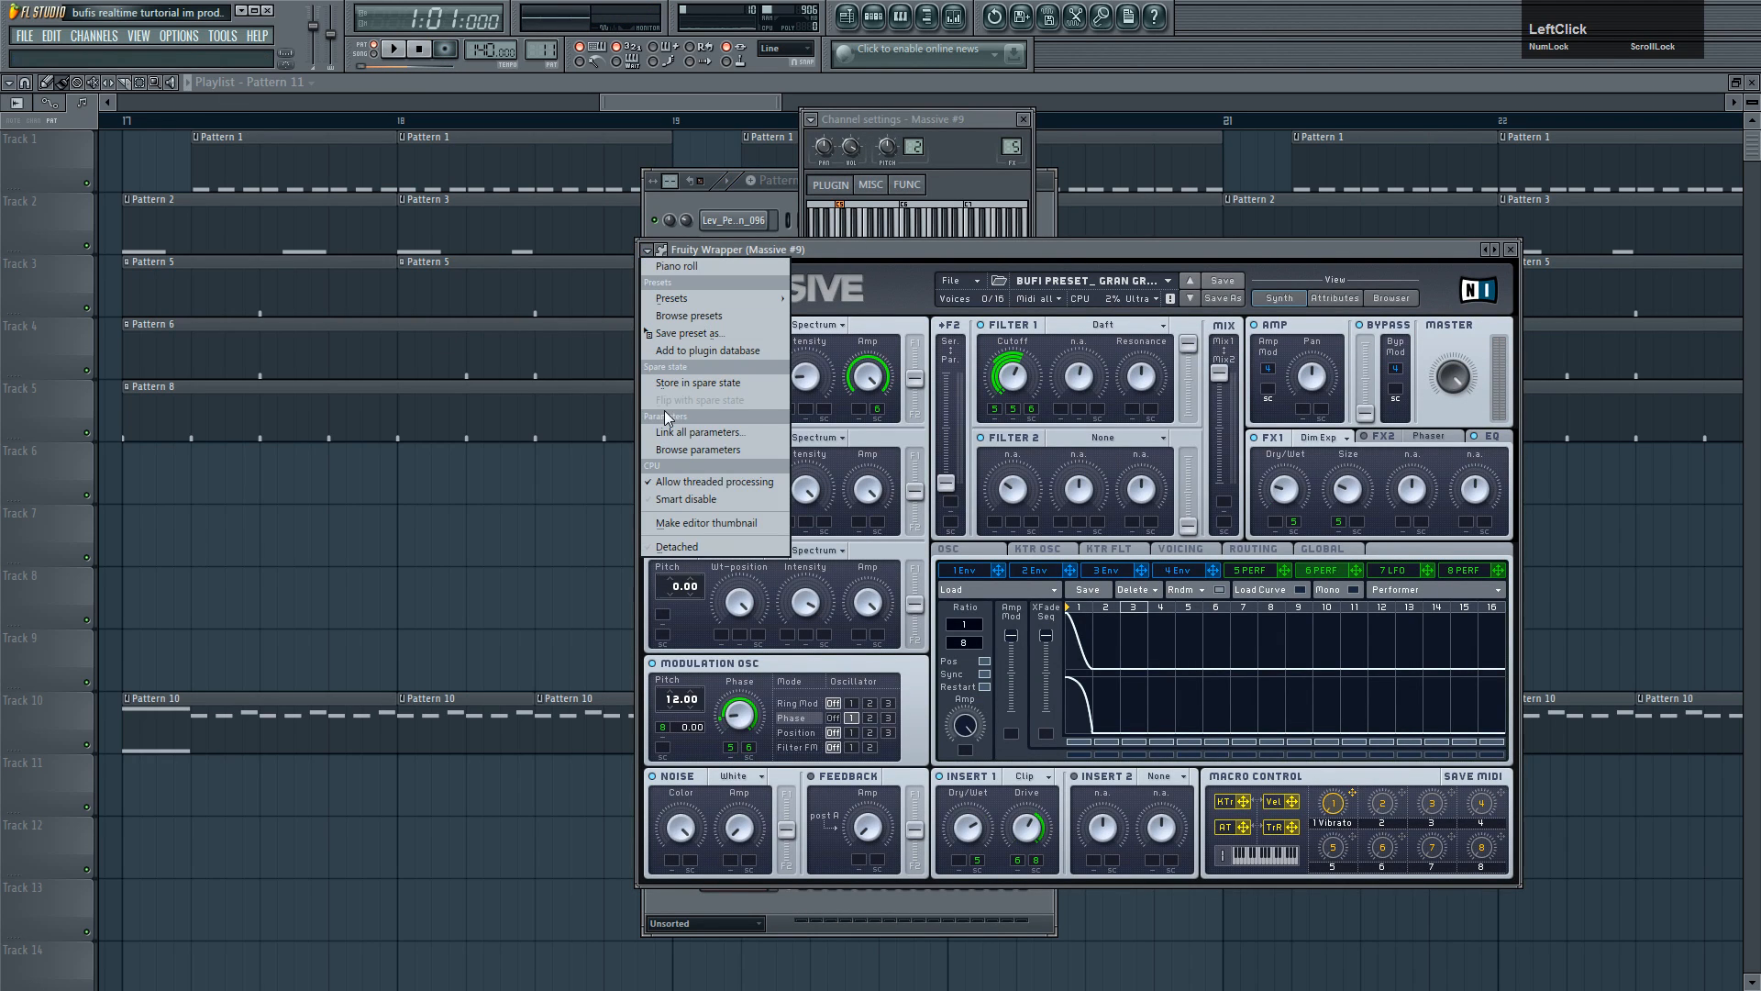
click(696, 465)
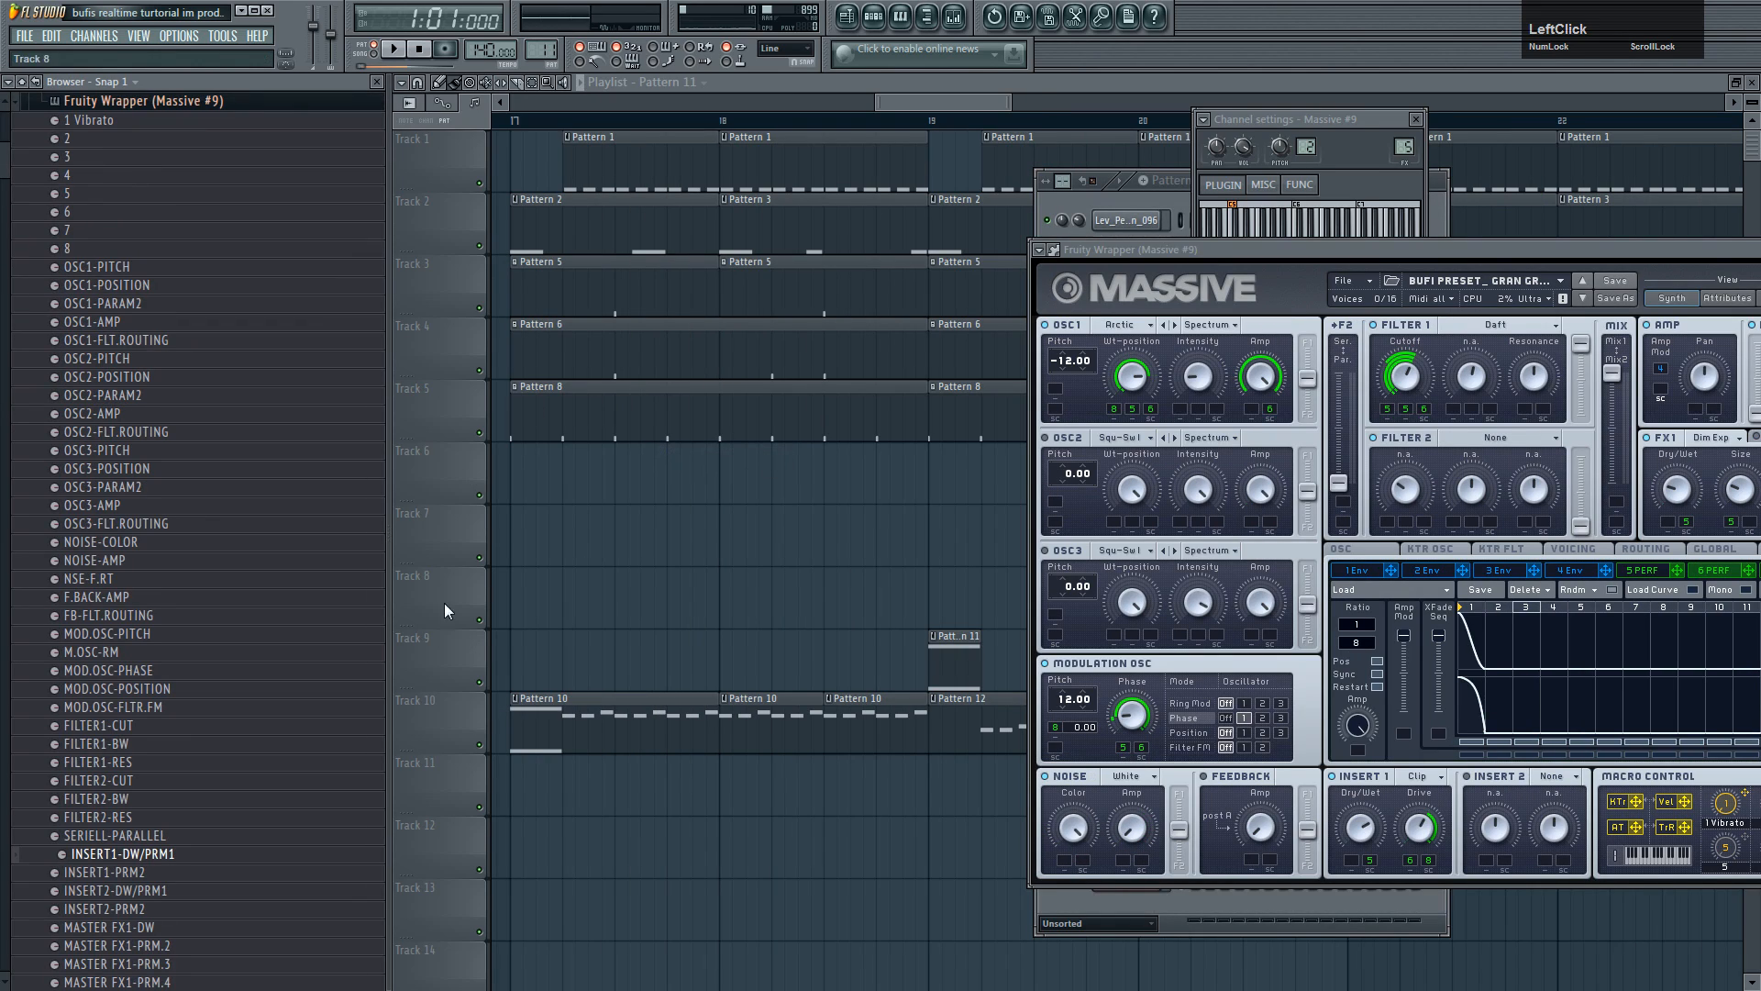
click(1070, 361)
right_click(139, 266)
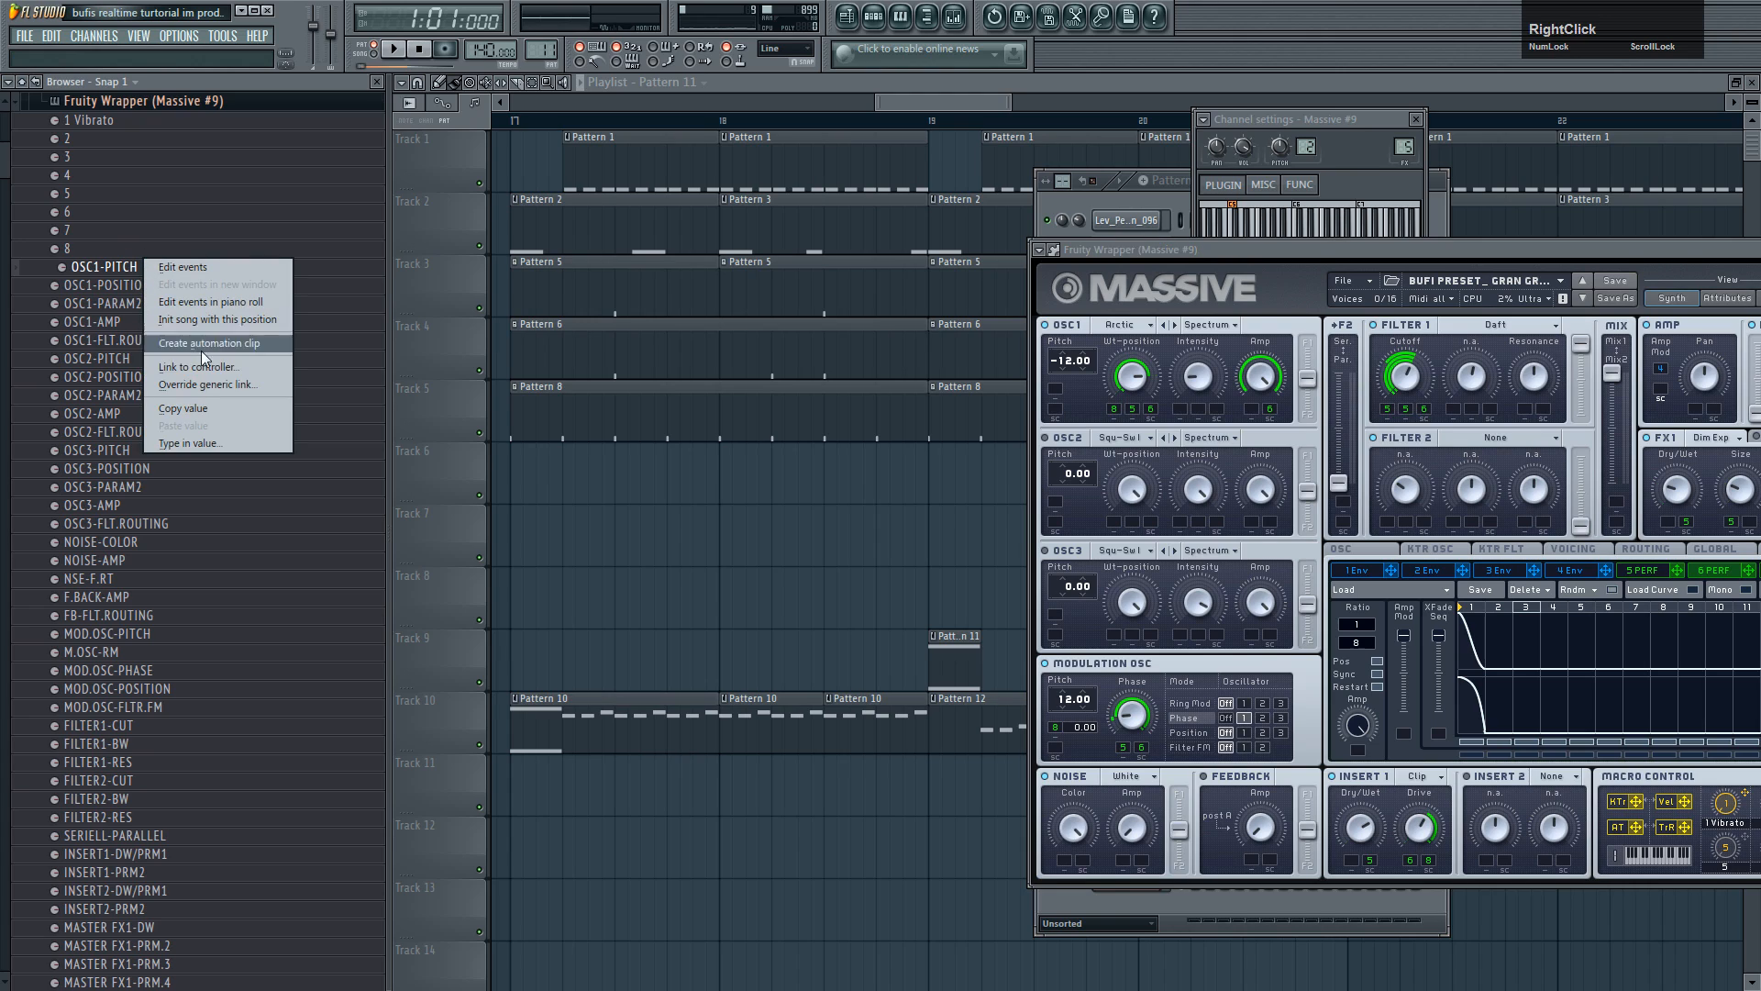
- Create an OSC1-PITCH automation clip for Massive #9 over the first beat of bar 19 and place it on Track 6
click(901, 103)
drag(932, 122, 978, 123)
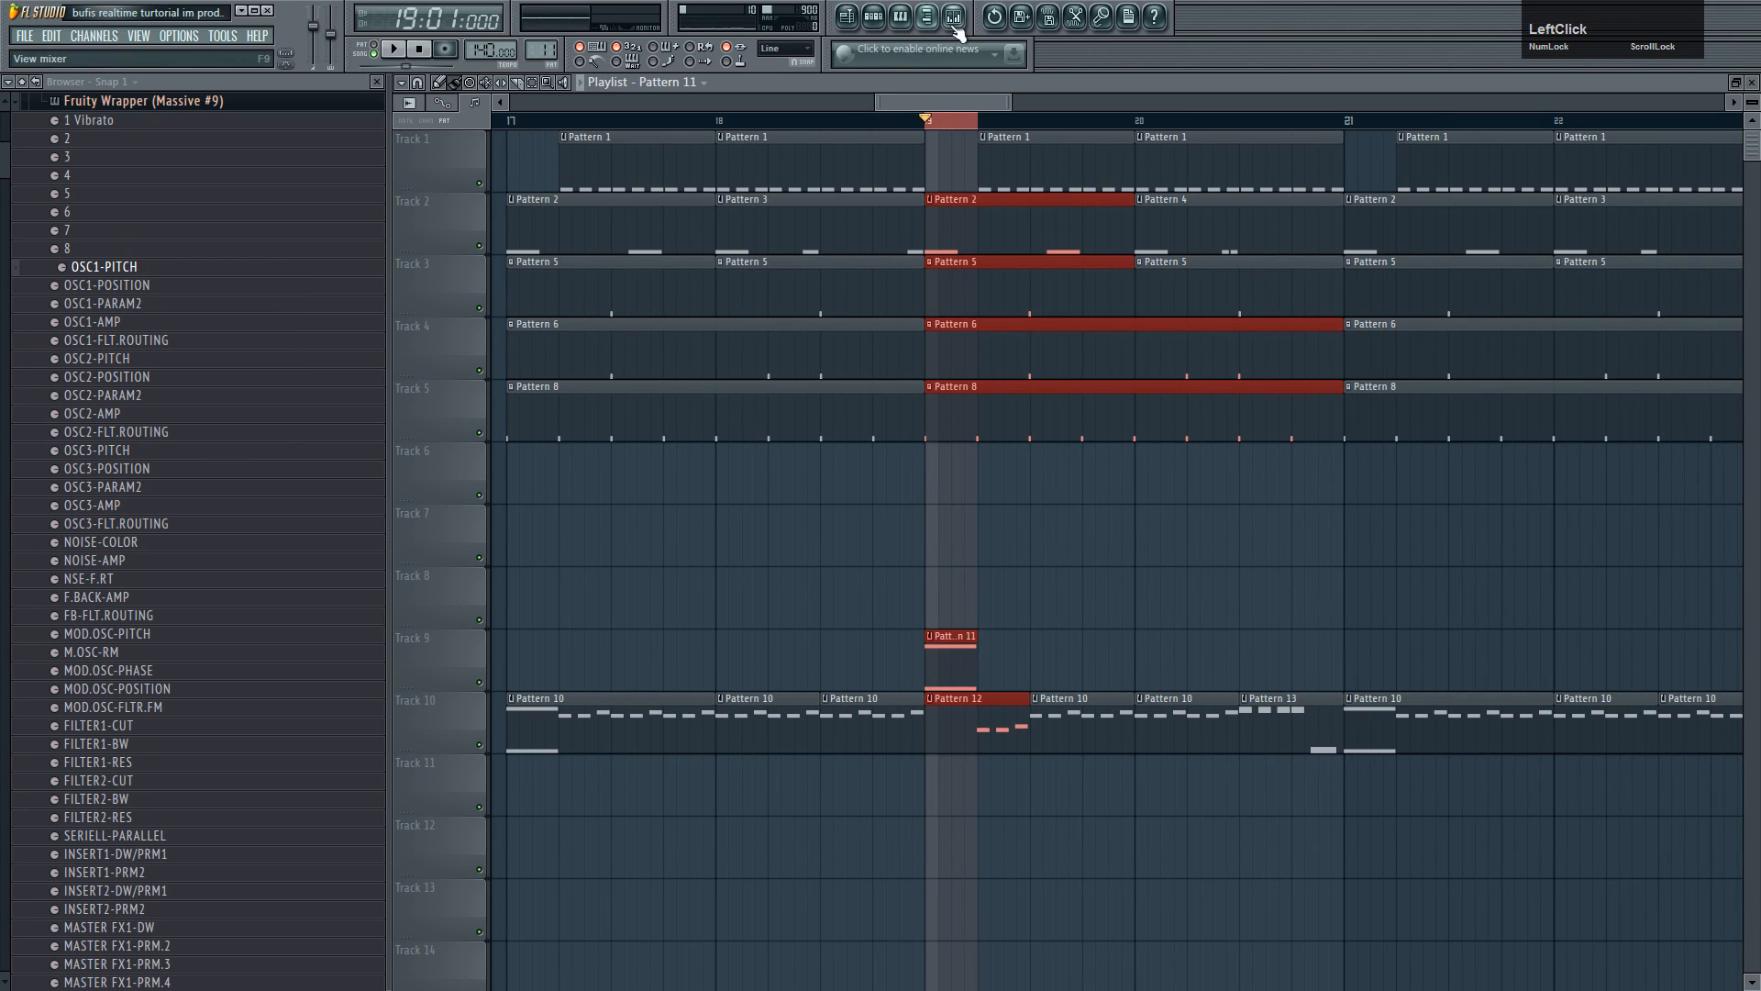
right_click(173, 267)
click(241, 342)
drag(941, 139, 943, 451)
- Reopen Massive #9, browse its parameters again and locate MOD.OSC-PITCH
click(874, 16)
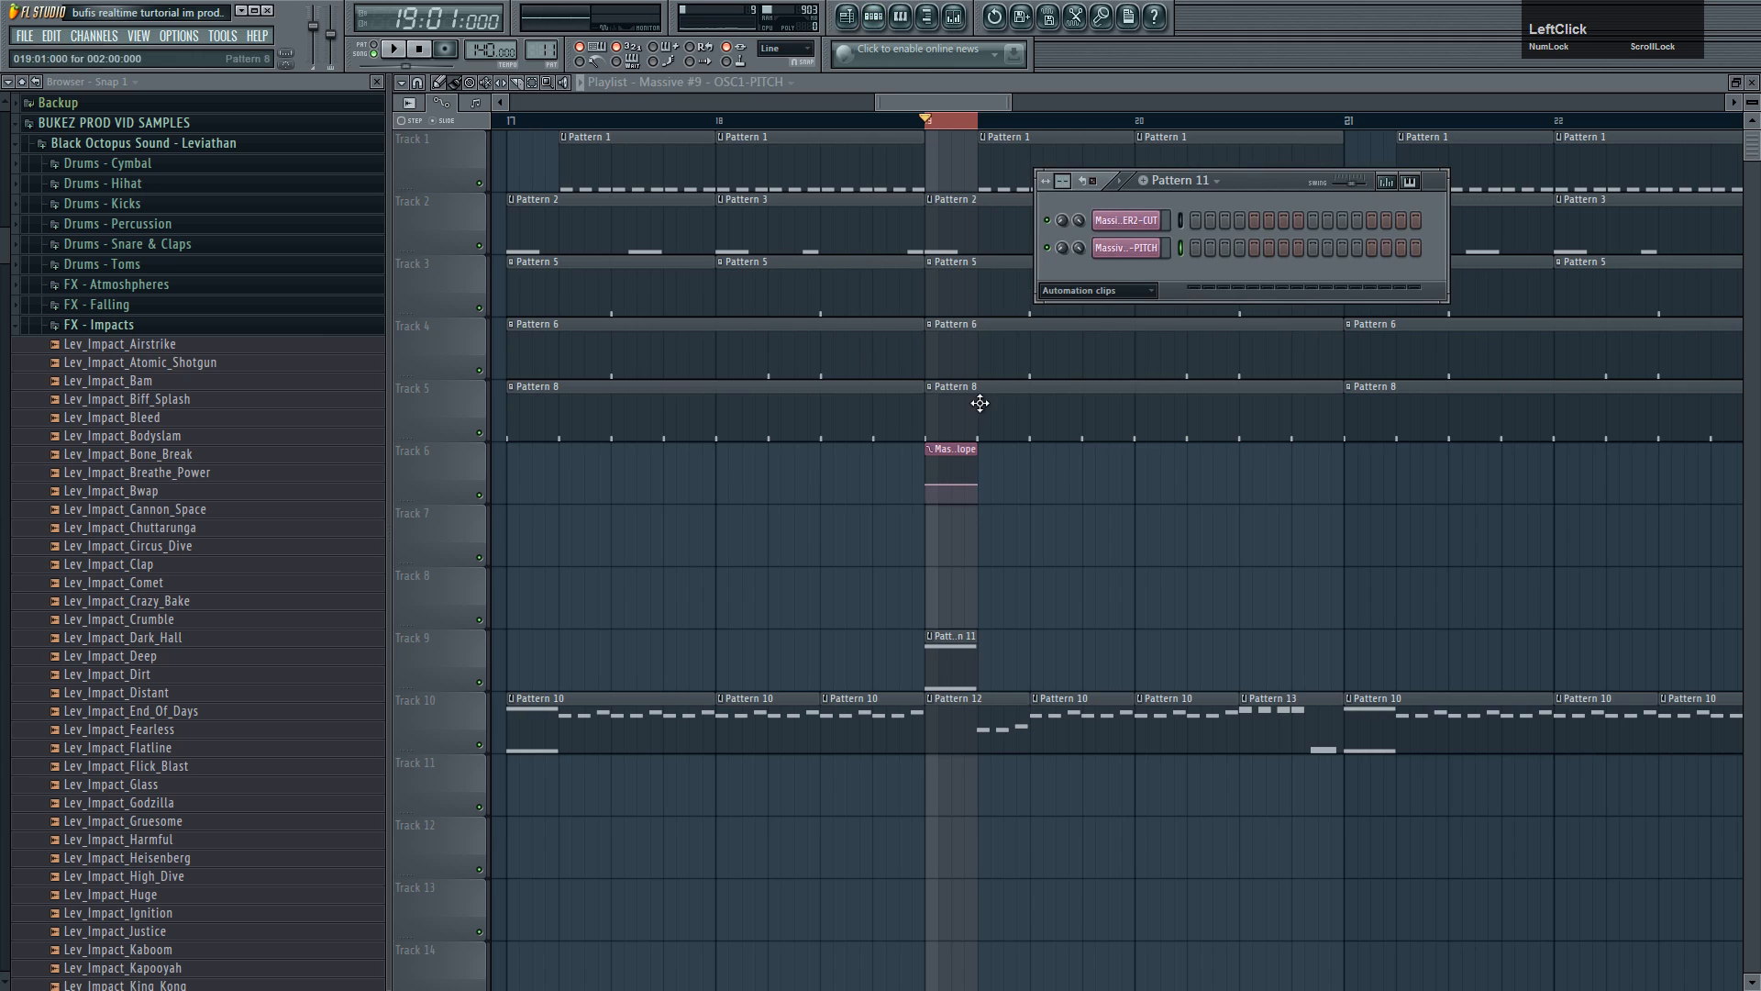
scroll(554, 46, up, 1)
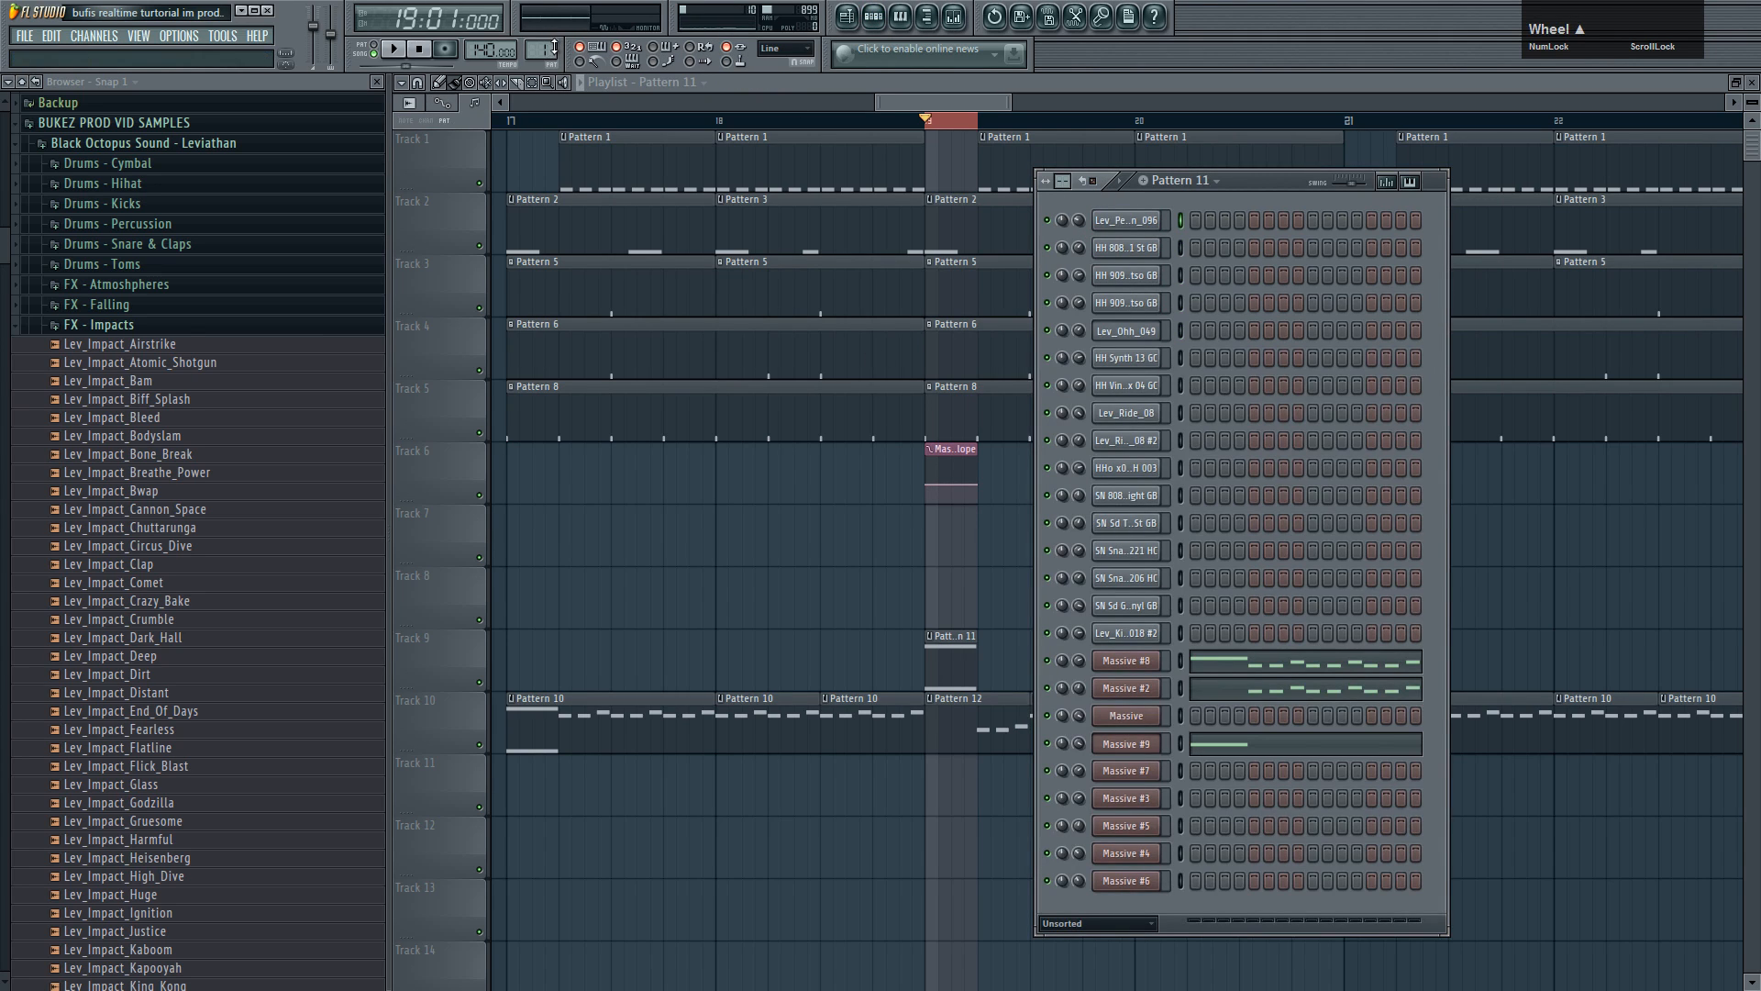
click(1127, 744)
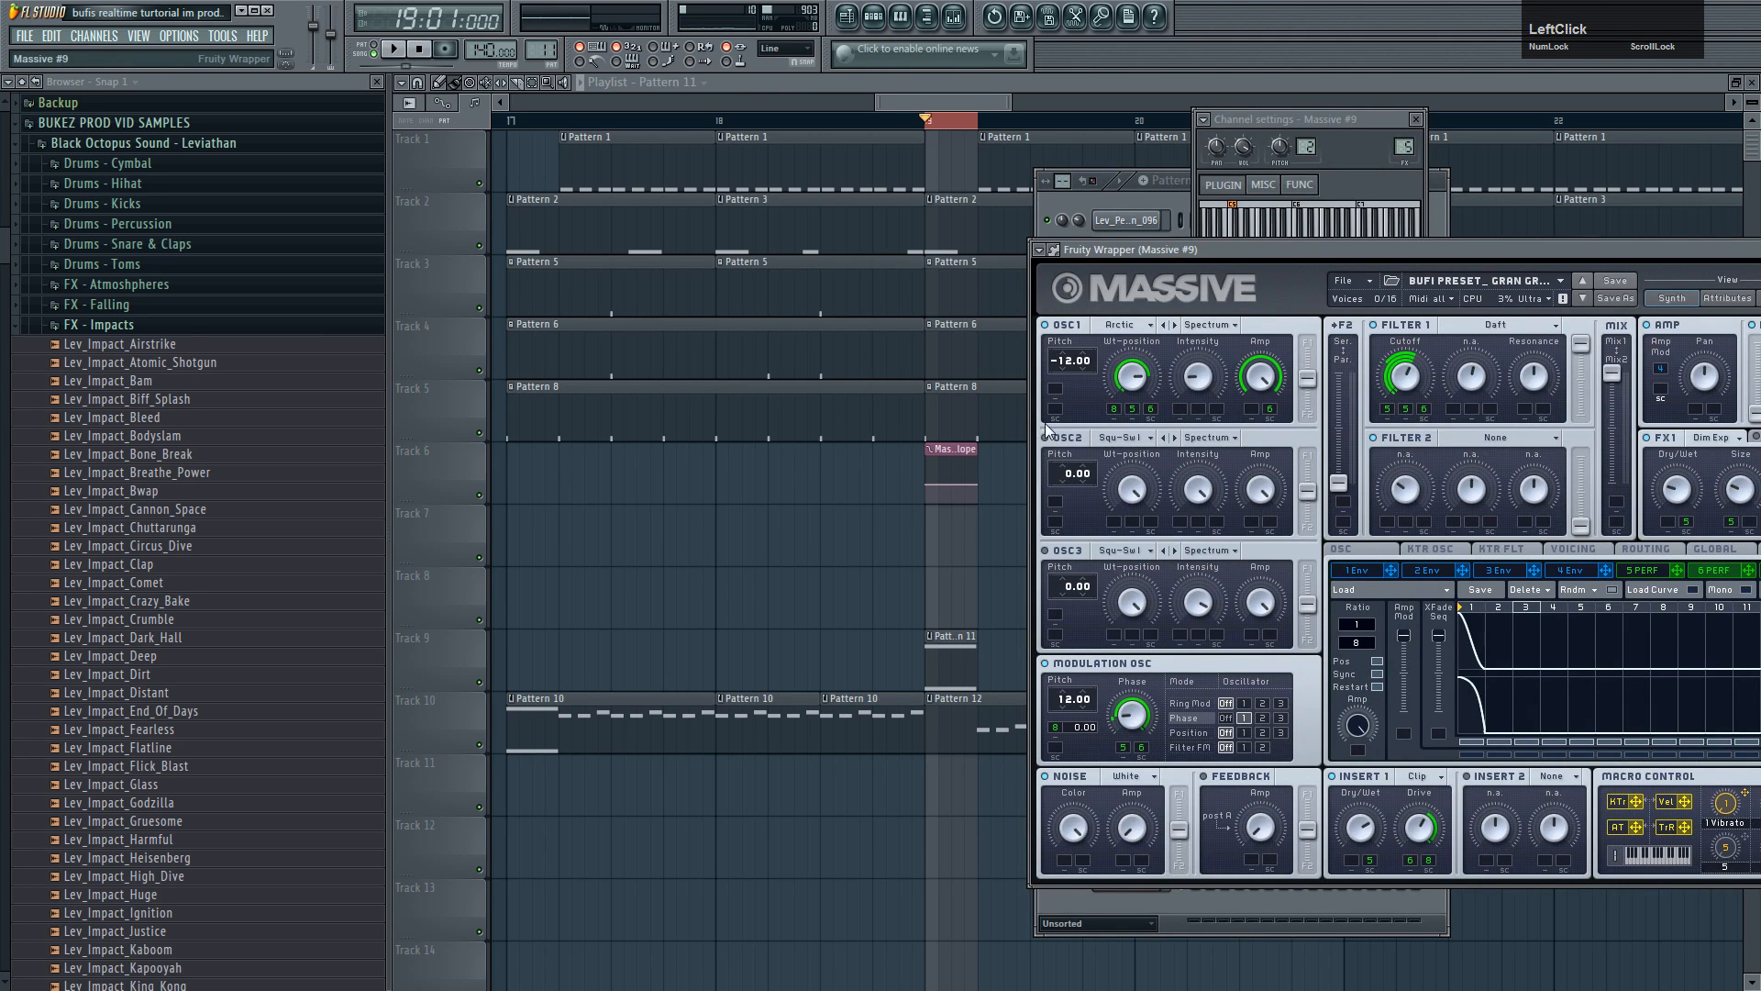
click(1048, 253)
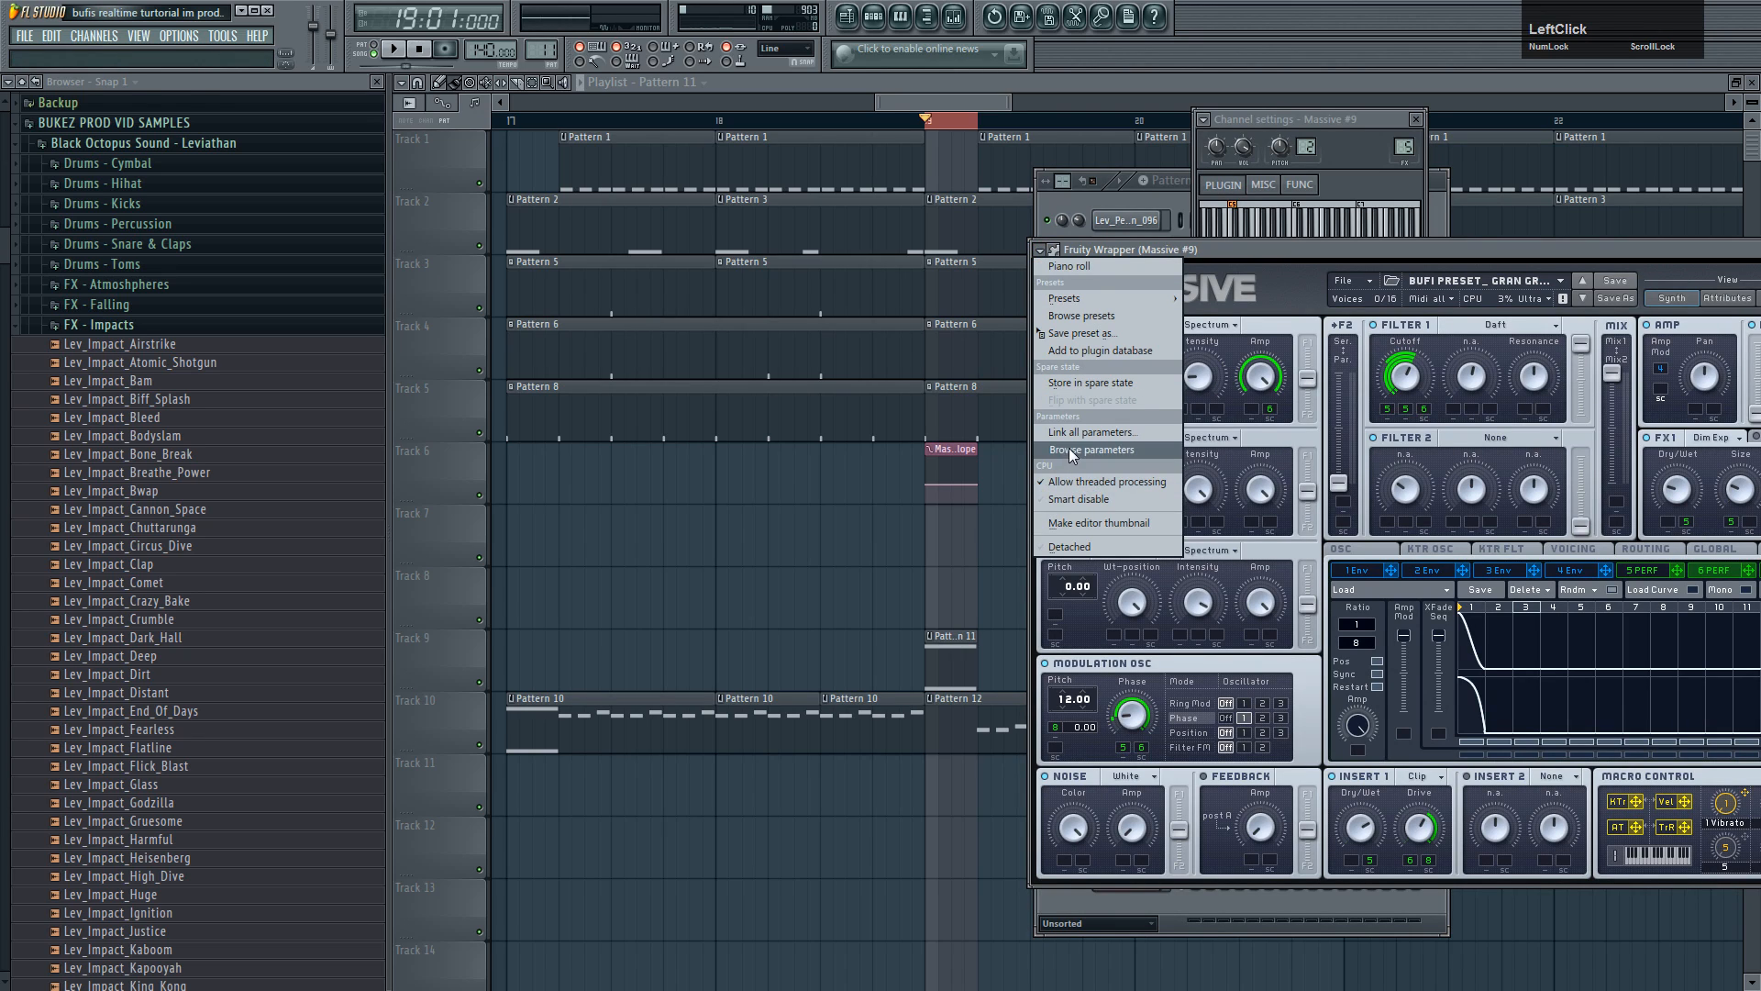
click(1068, 449)
click(1069, 697)
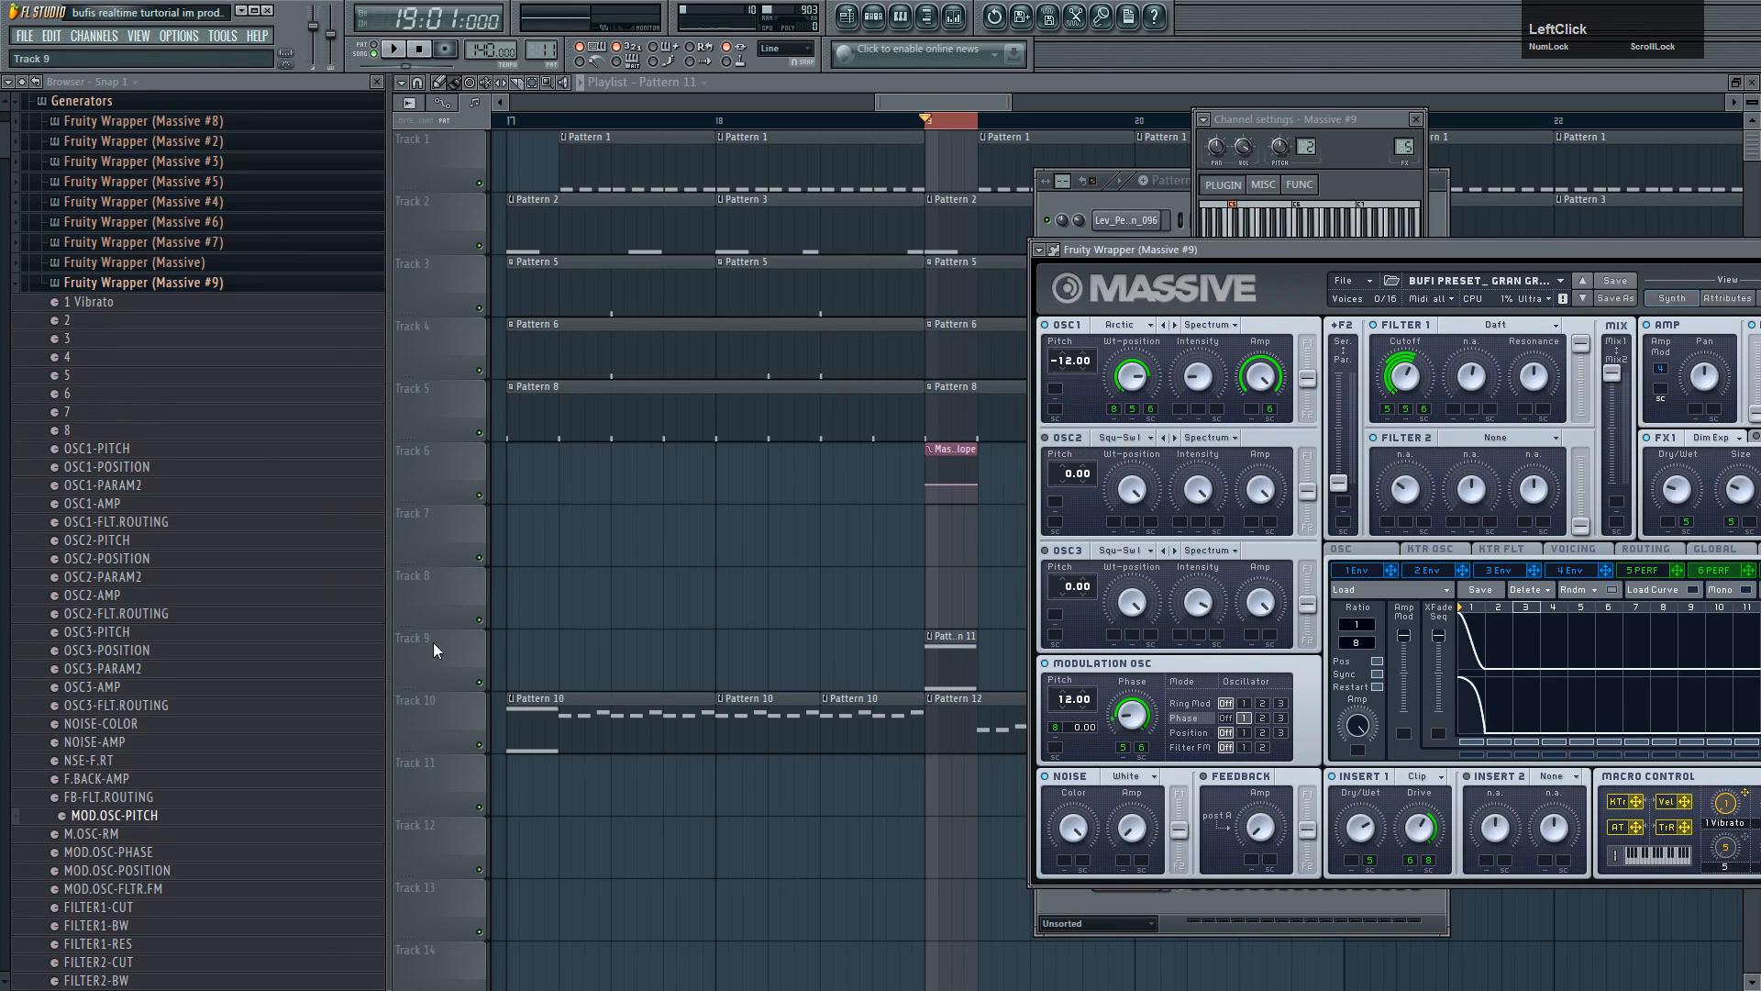
- Create a MOD.OSC-PITCH automation clip over the first beat of bar 19 and place it on Track 7
right_click(191, 812)
click(269, 867)
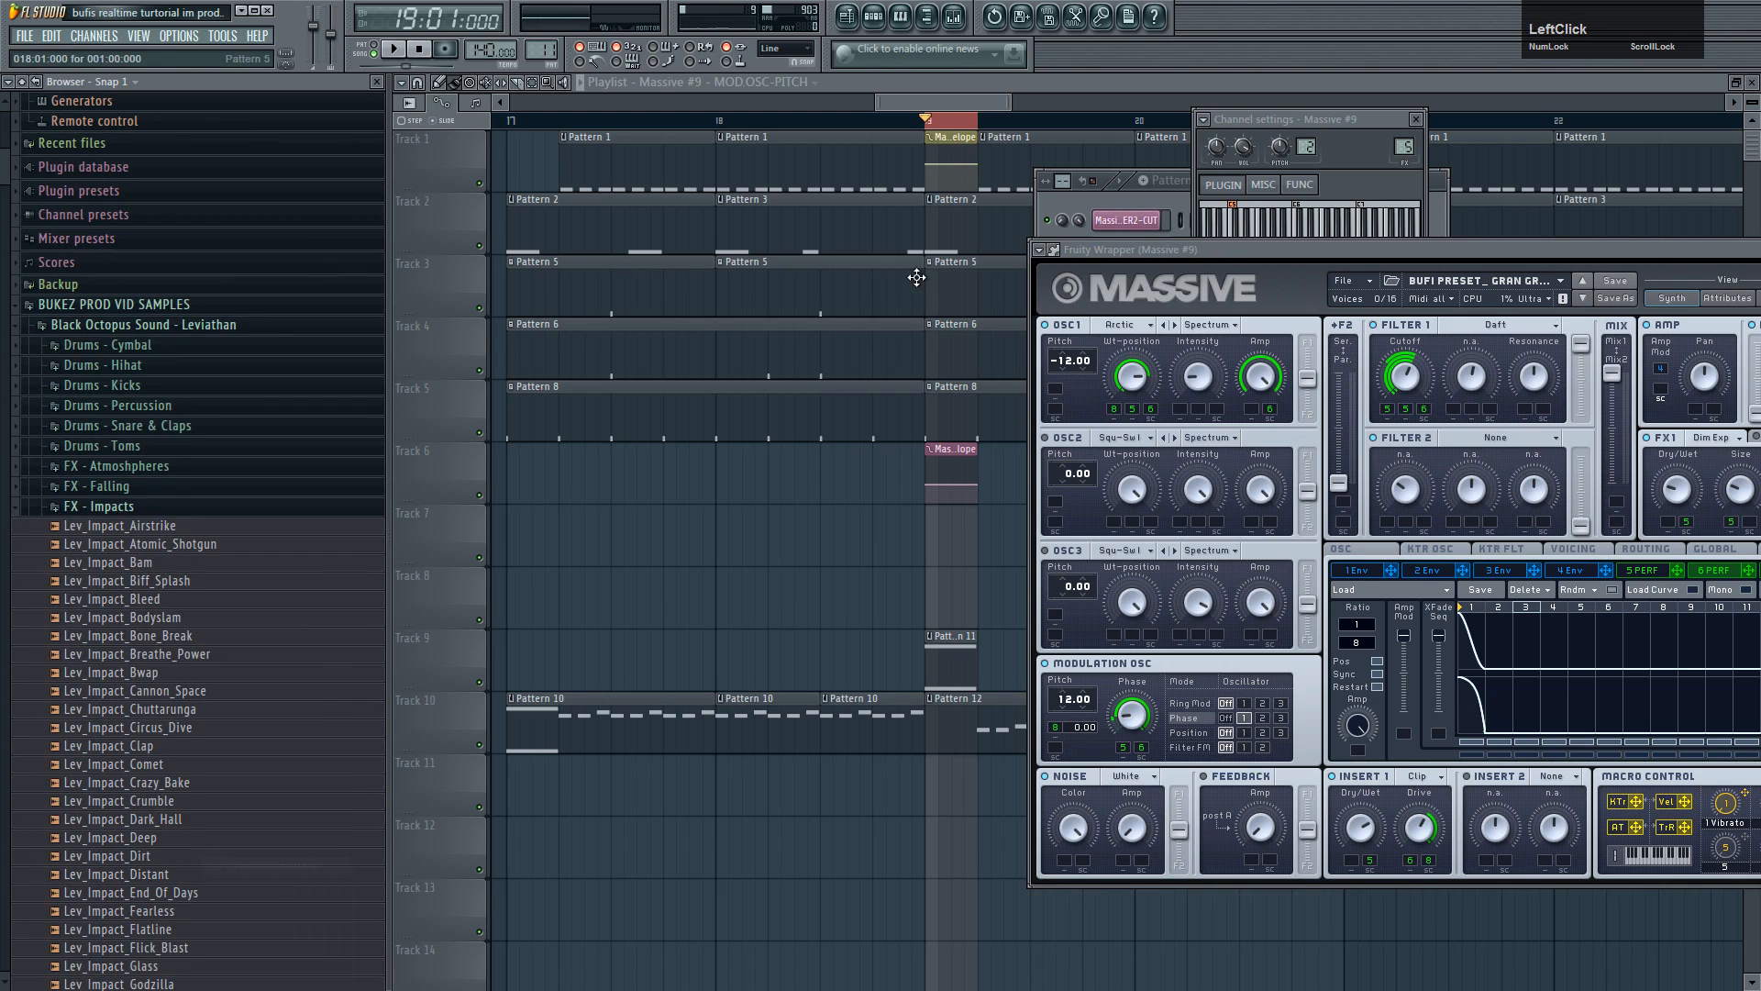
click(963, 266)
drag(964, 273, 963, 521)
- Add a midpoint at 019:03:000 to the MOD.OSC-PITCH envelope, raise it to 78% and copy its value
scroll(954, 523, up, 4)
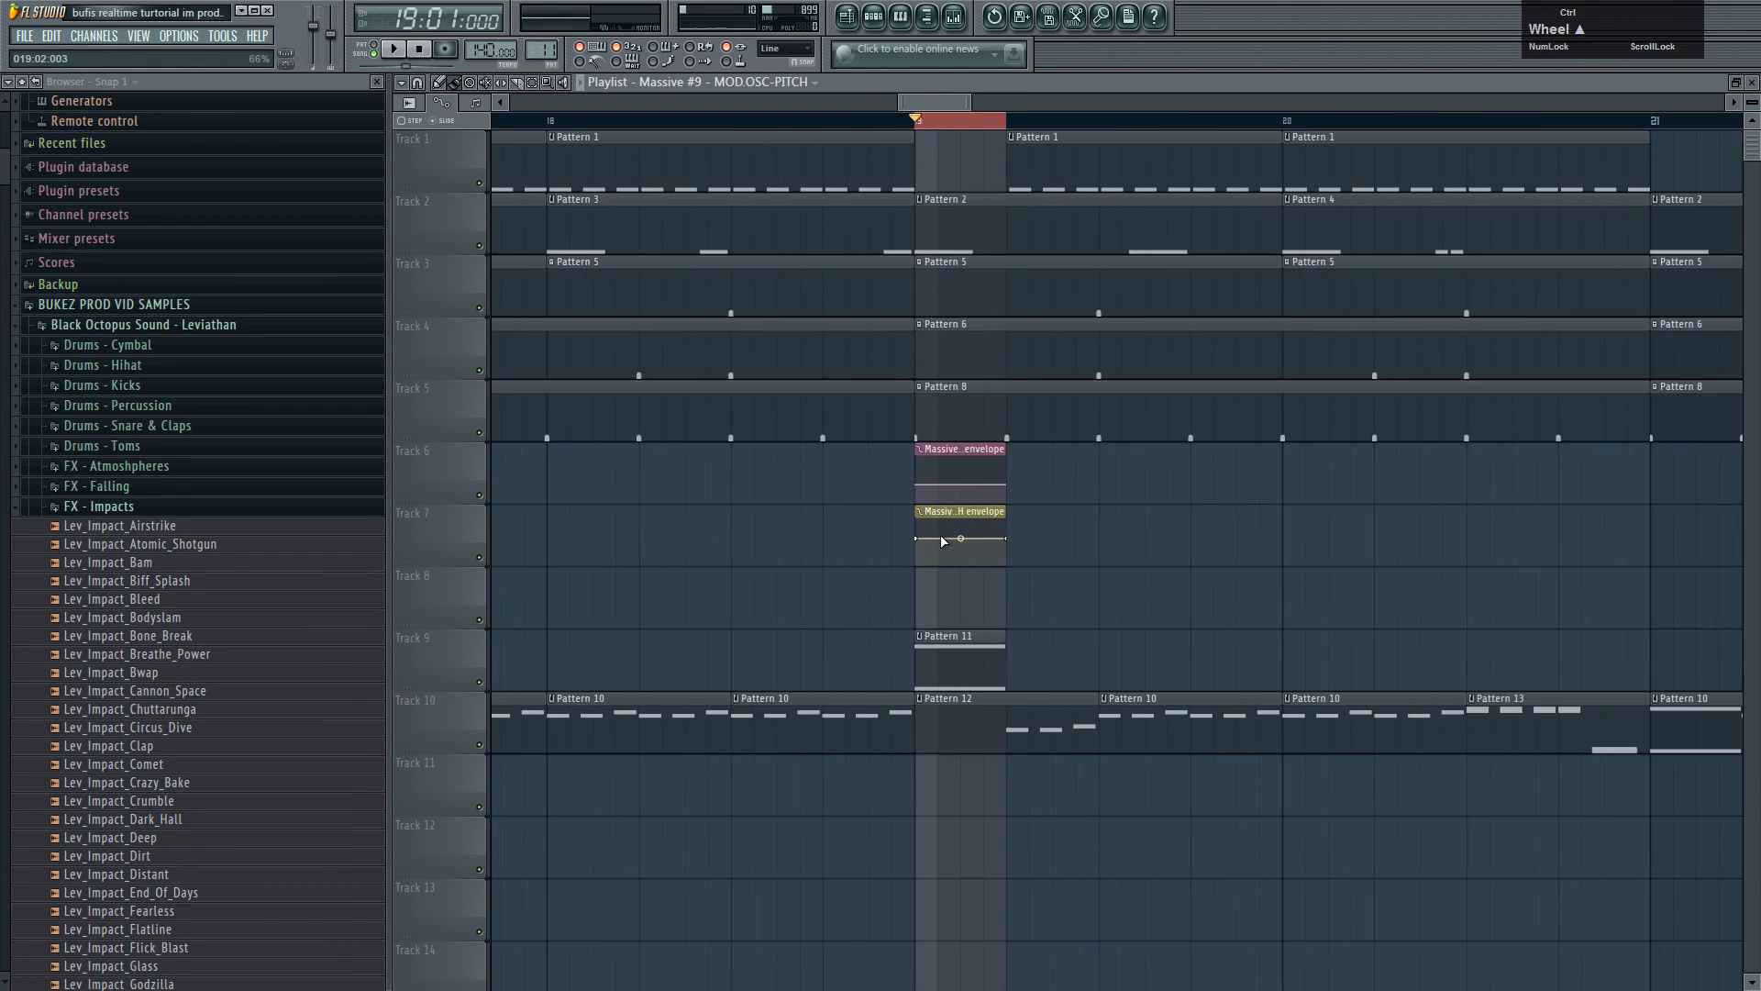
right_click(995, 531)
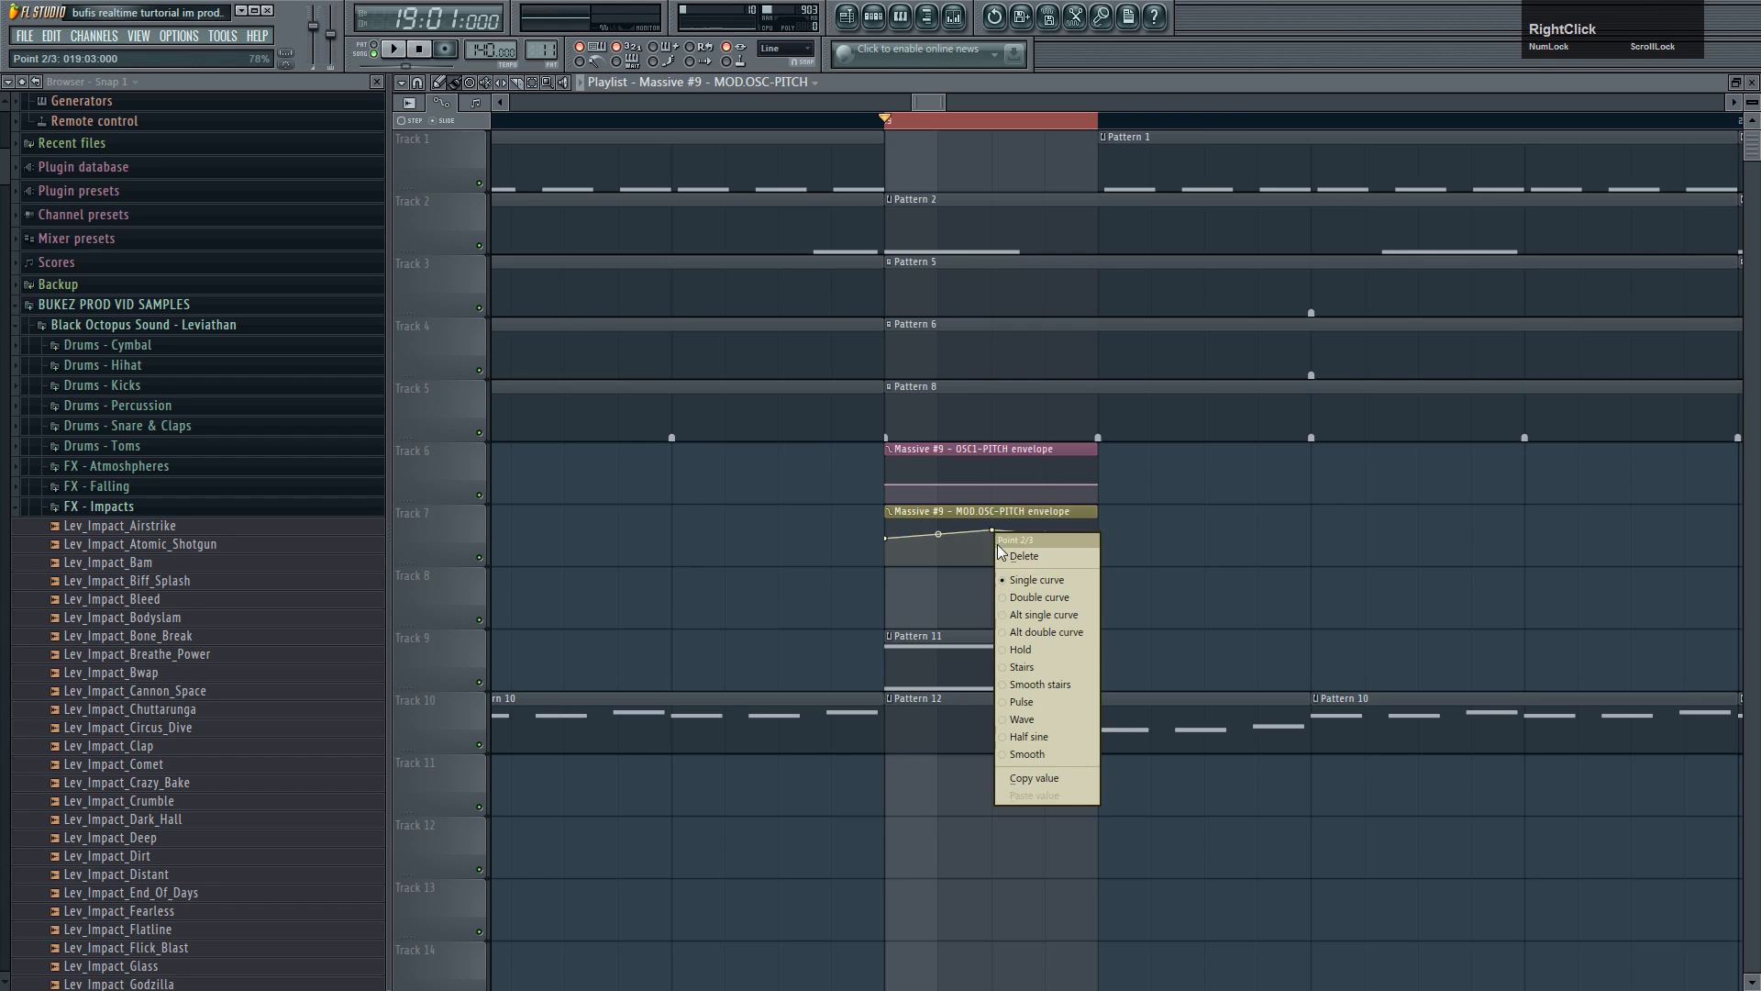
click(1009, 780)
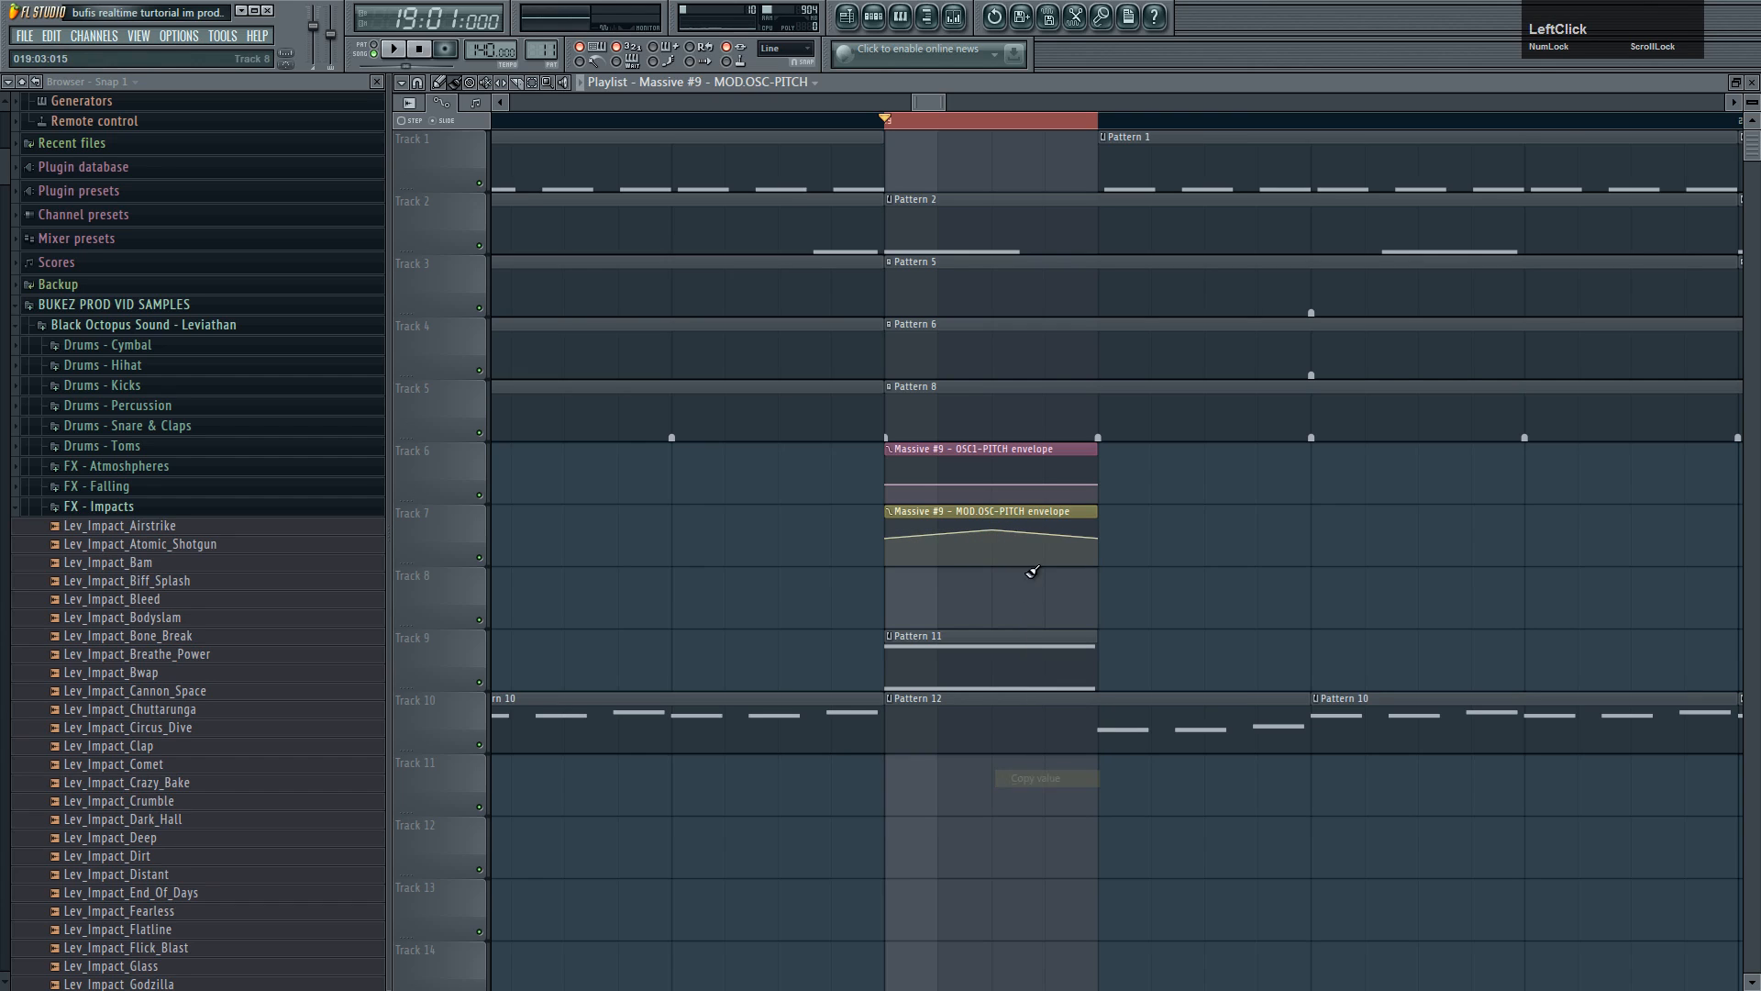
- Add a raised midpoint halfway through the OSC1-PITCH envelope on Track 6
right_click(994, 486)
right_click(994, 476)
click(1037, 724)
mouse_move(1000, 468)
mouse_down()
mouse_move(1001, 522)
mouse_move(1001, 450)
mouse_up()
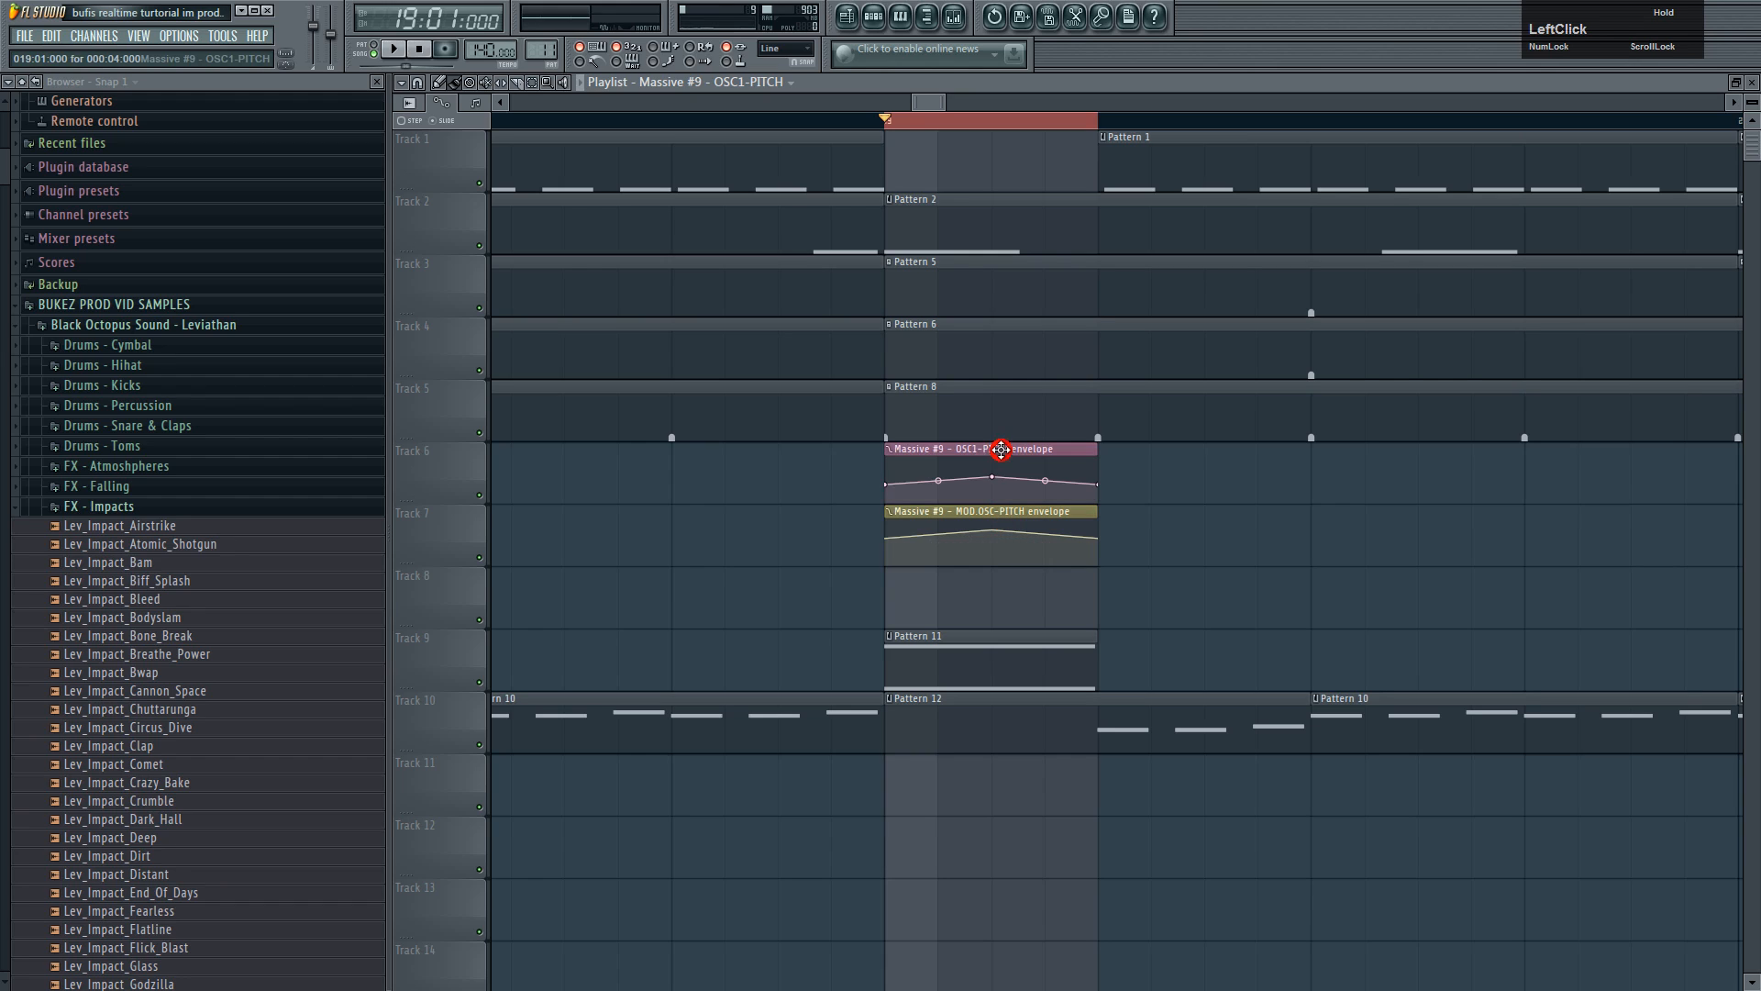
- Fine-tune the height of the 019:03:000 midpoint in Track 6's OSC1-PITCH envelope while auditioning bar 19
key(space)
key(space)
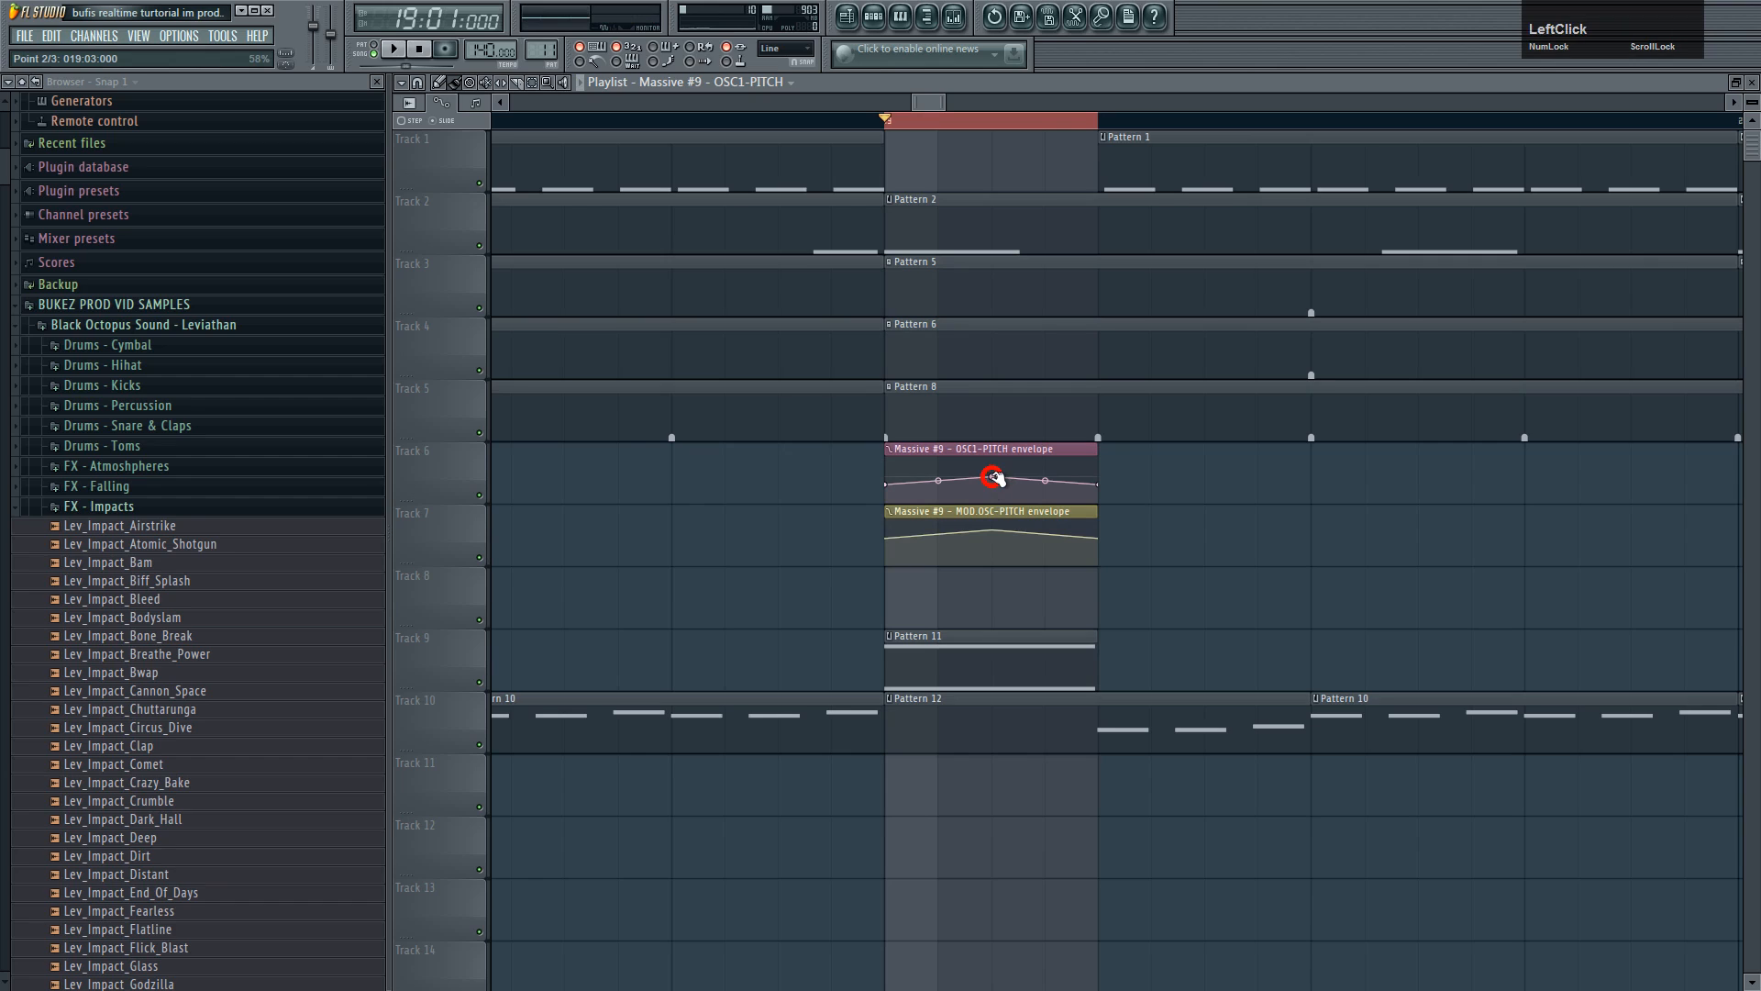
key(space)
key(space)
key(space)
key(space)
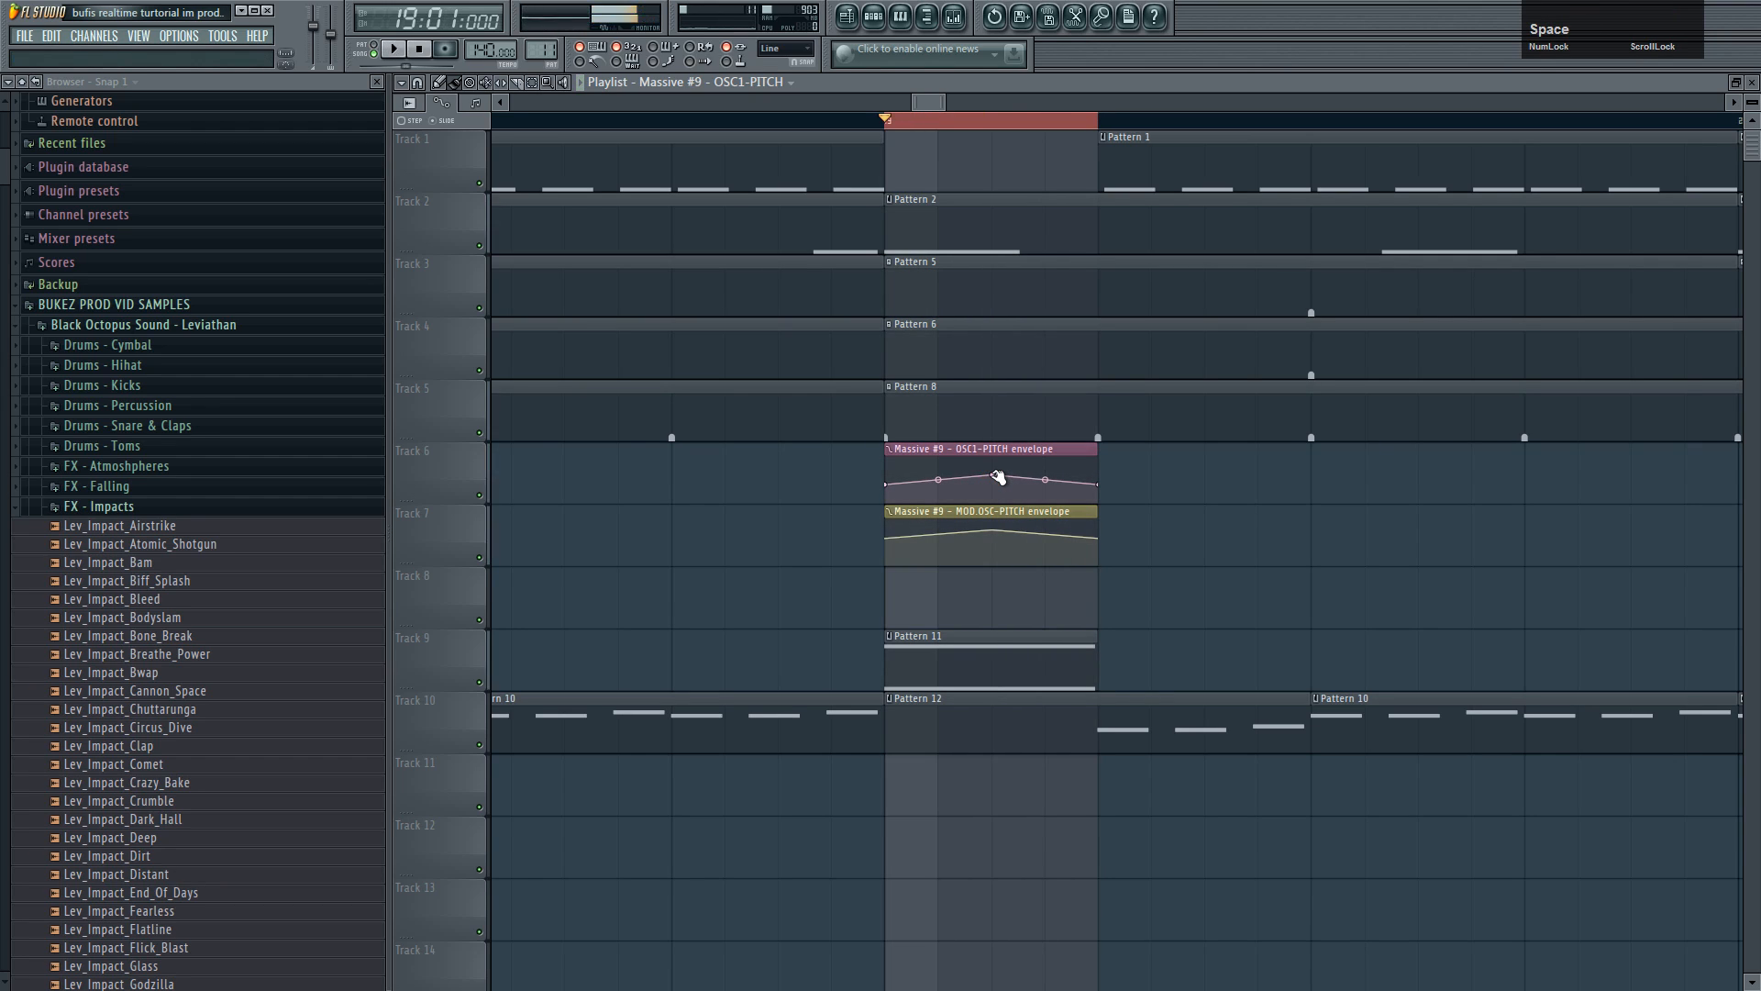
- Open Massive #8, browse its parameters and locate OSC1-PITCH
click(873, 16)
scroll(1099, 318, up, 2)
scroll(1100, 320, down, 1)
click(1121, 661)
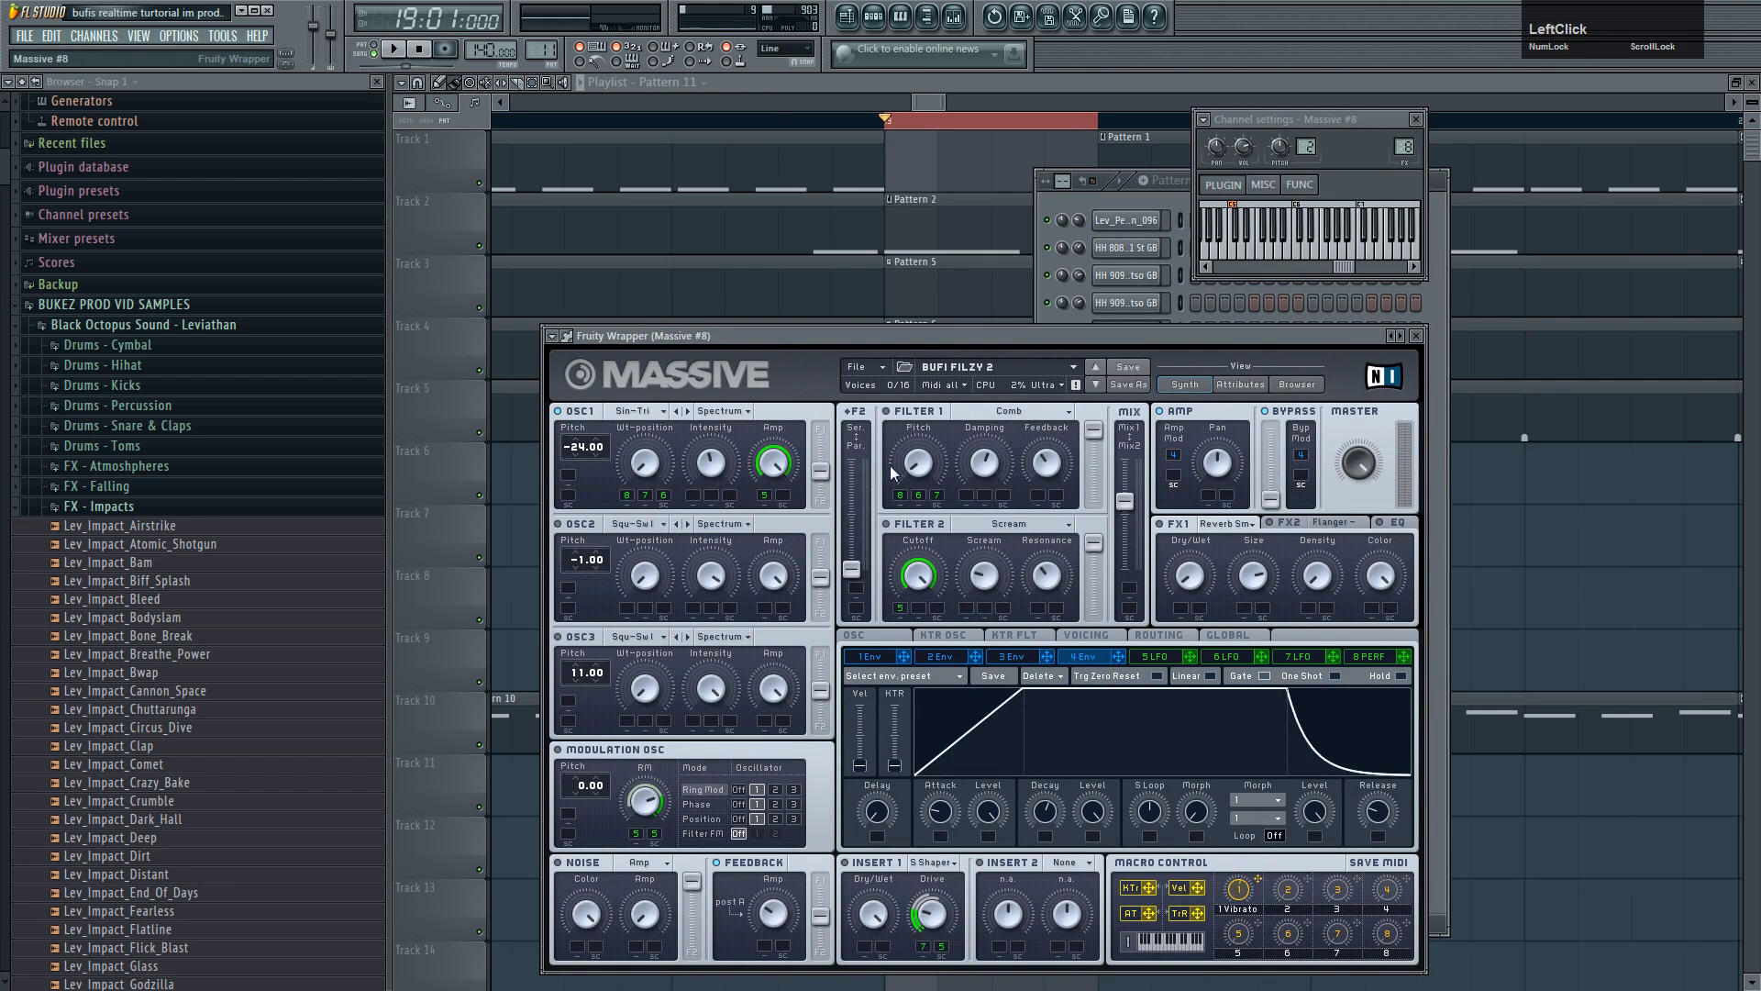
click(553, 335)
click(597, 538)
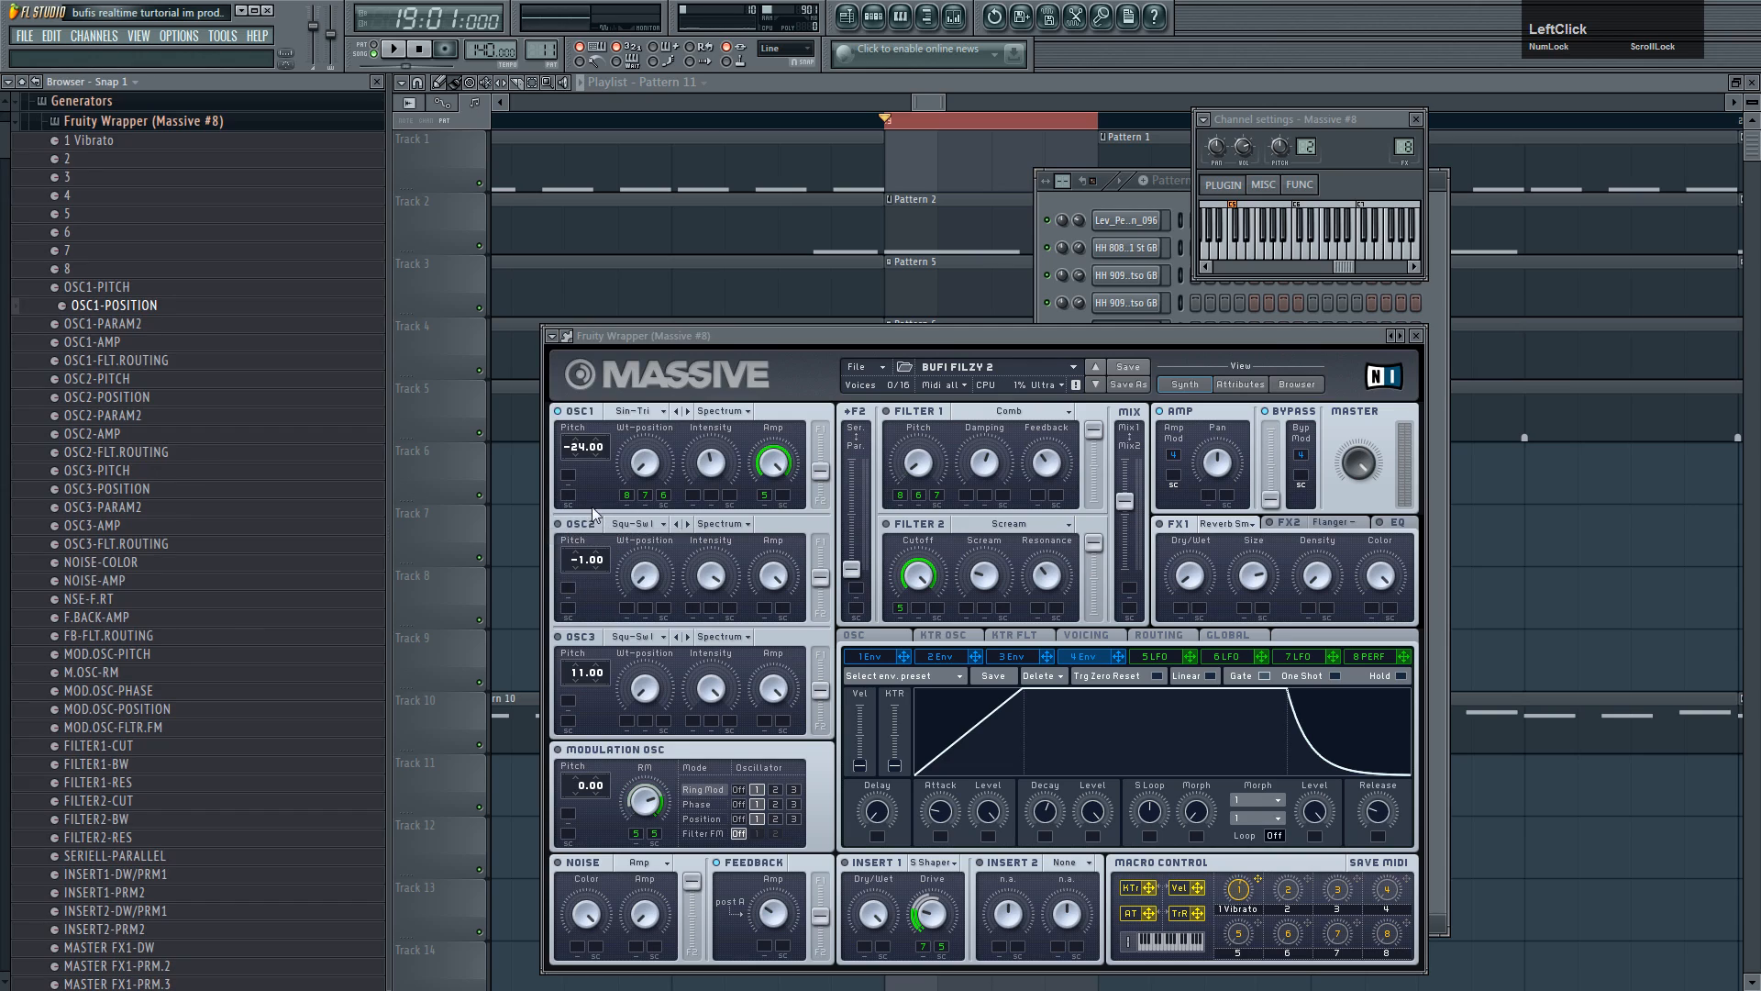
click(584, 450)
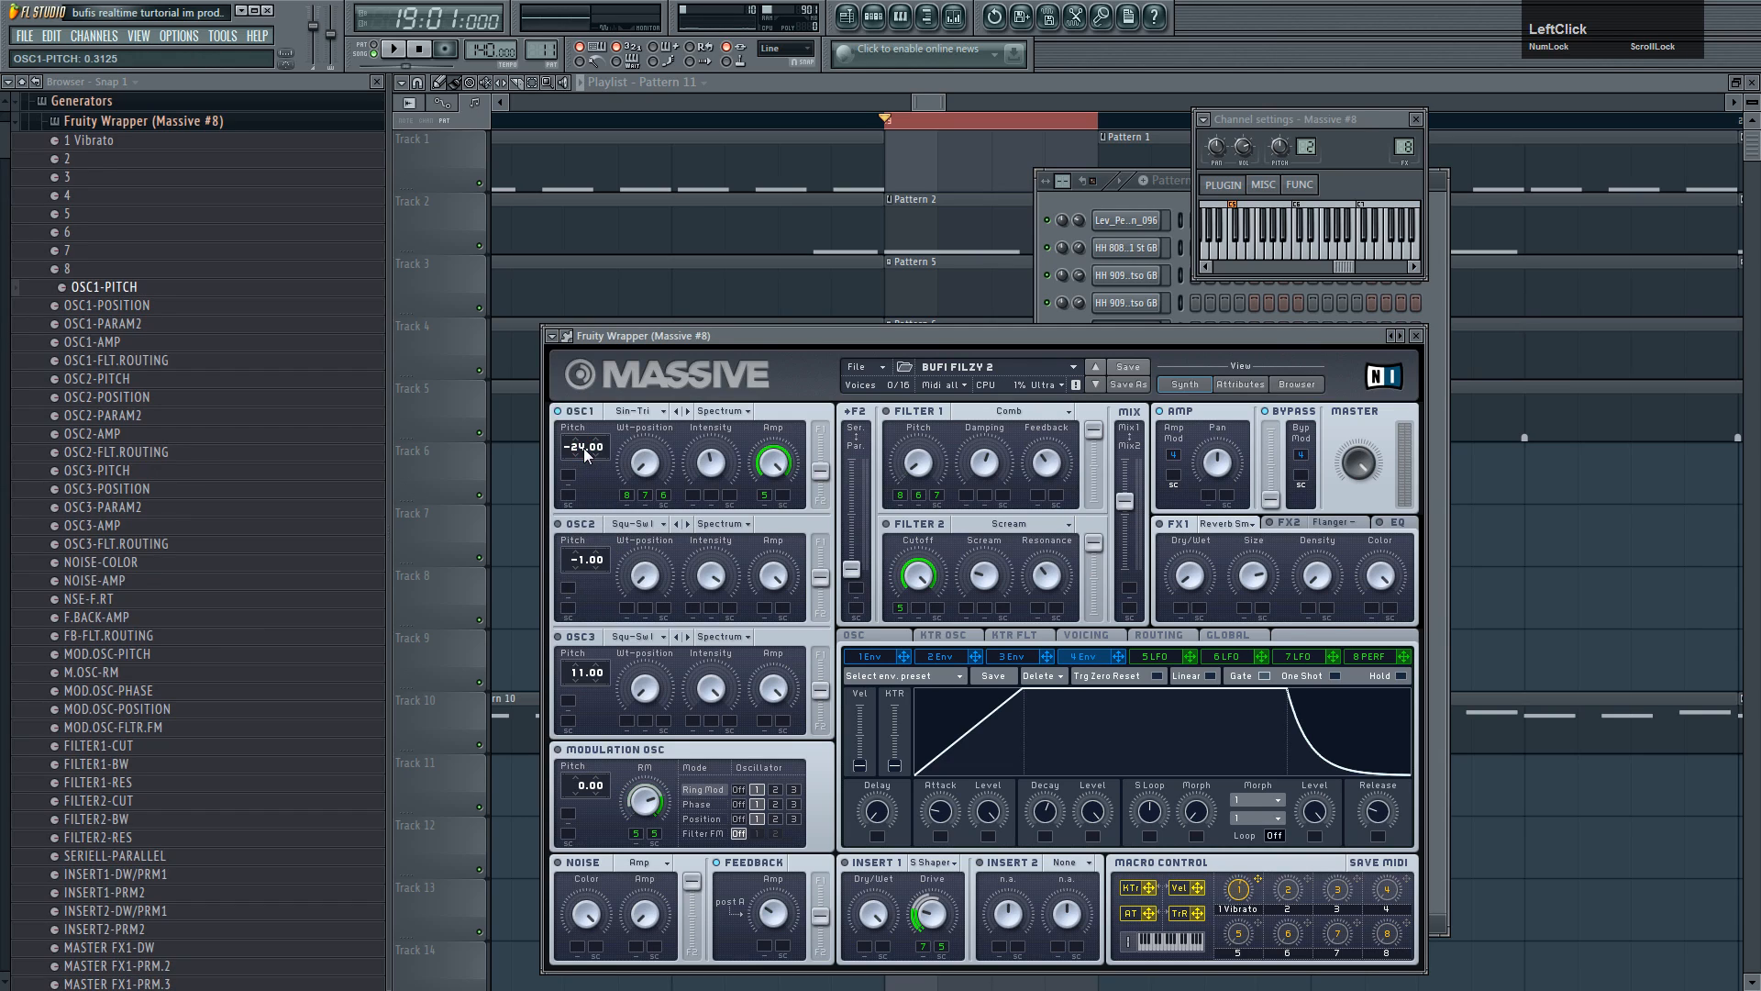
- Create a Massive #8 OSC1-PITCH automation clip over the first beat of bar 19 and place it on Track 8
right_click(177, 288)
click(244, 367)
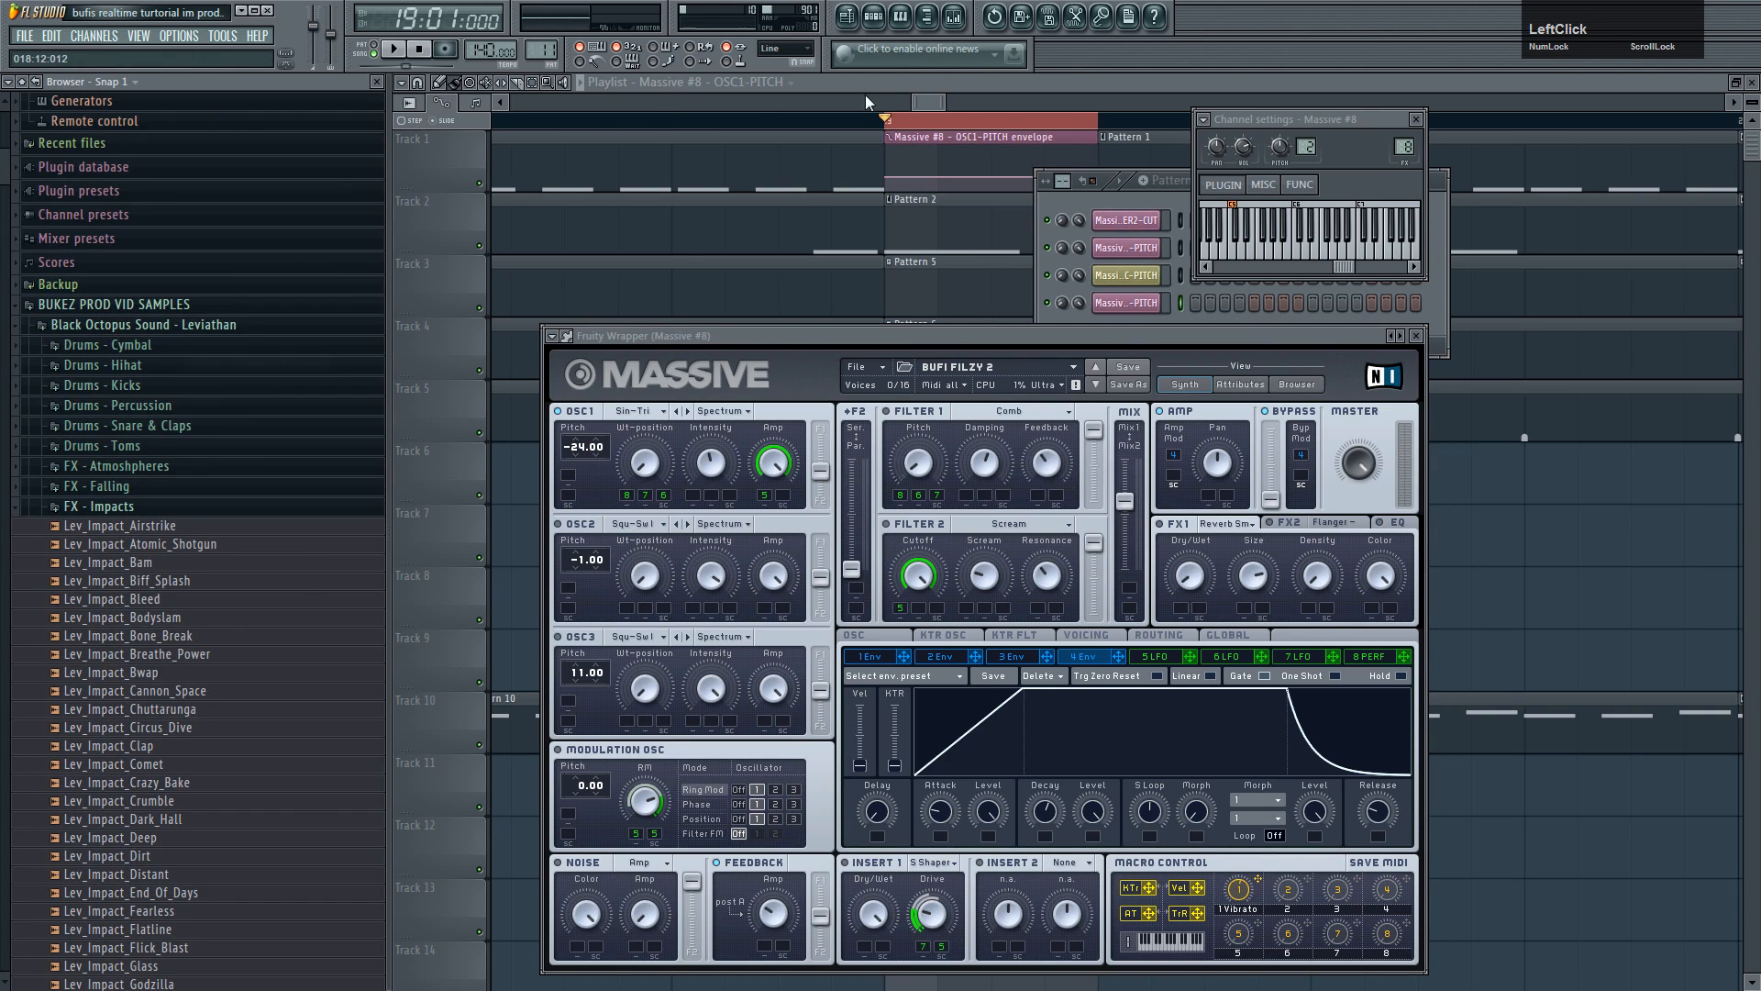
click(932, 87)
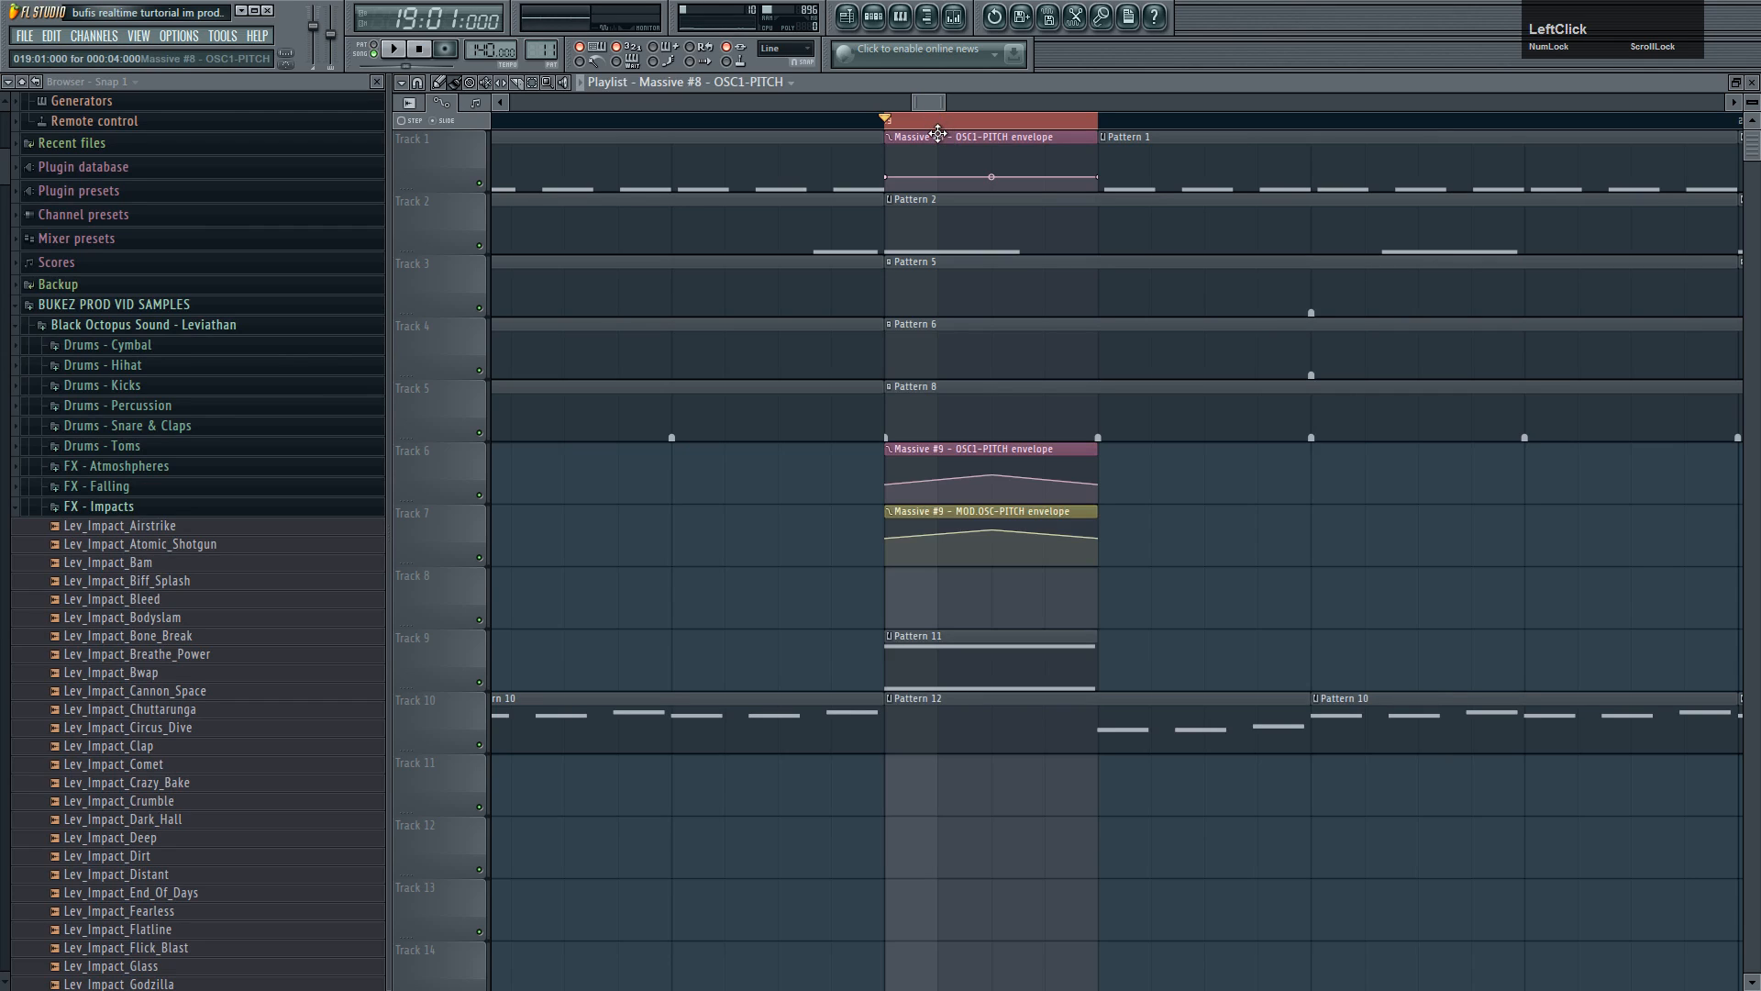
drag(937, 134, 939, 577)
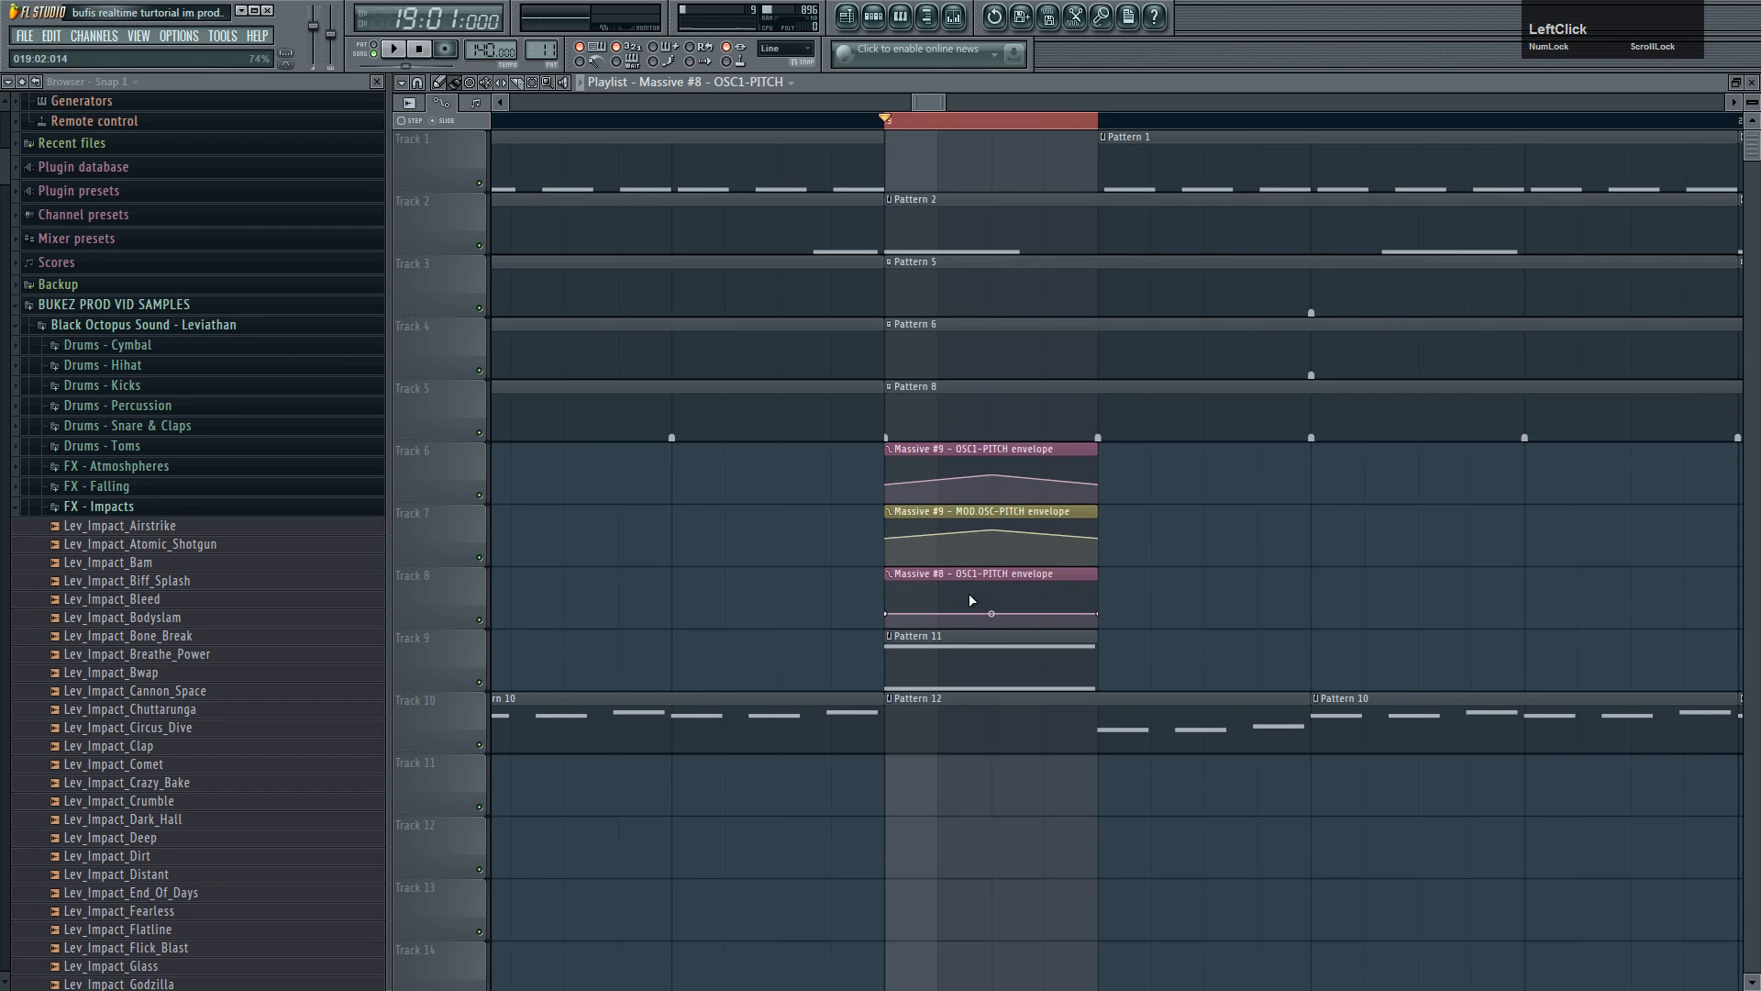
- Try a slightly raised midpoint at 019:03:000 in the Massive #8 OSC1-PITCH envelope, auditioning several heights
right_click(995, 611)
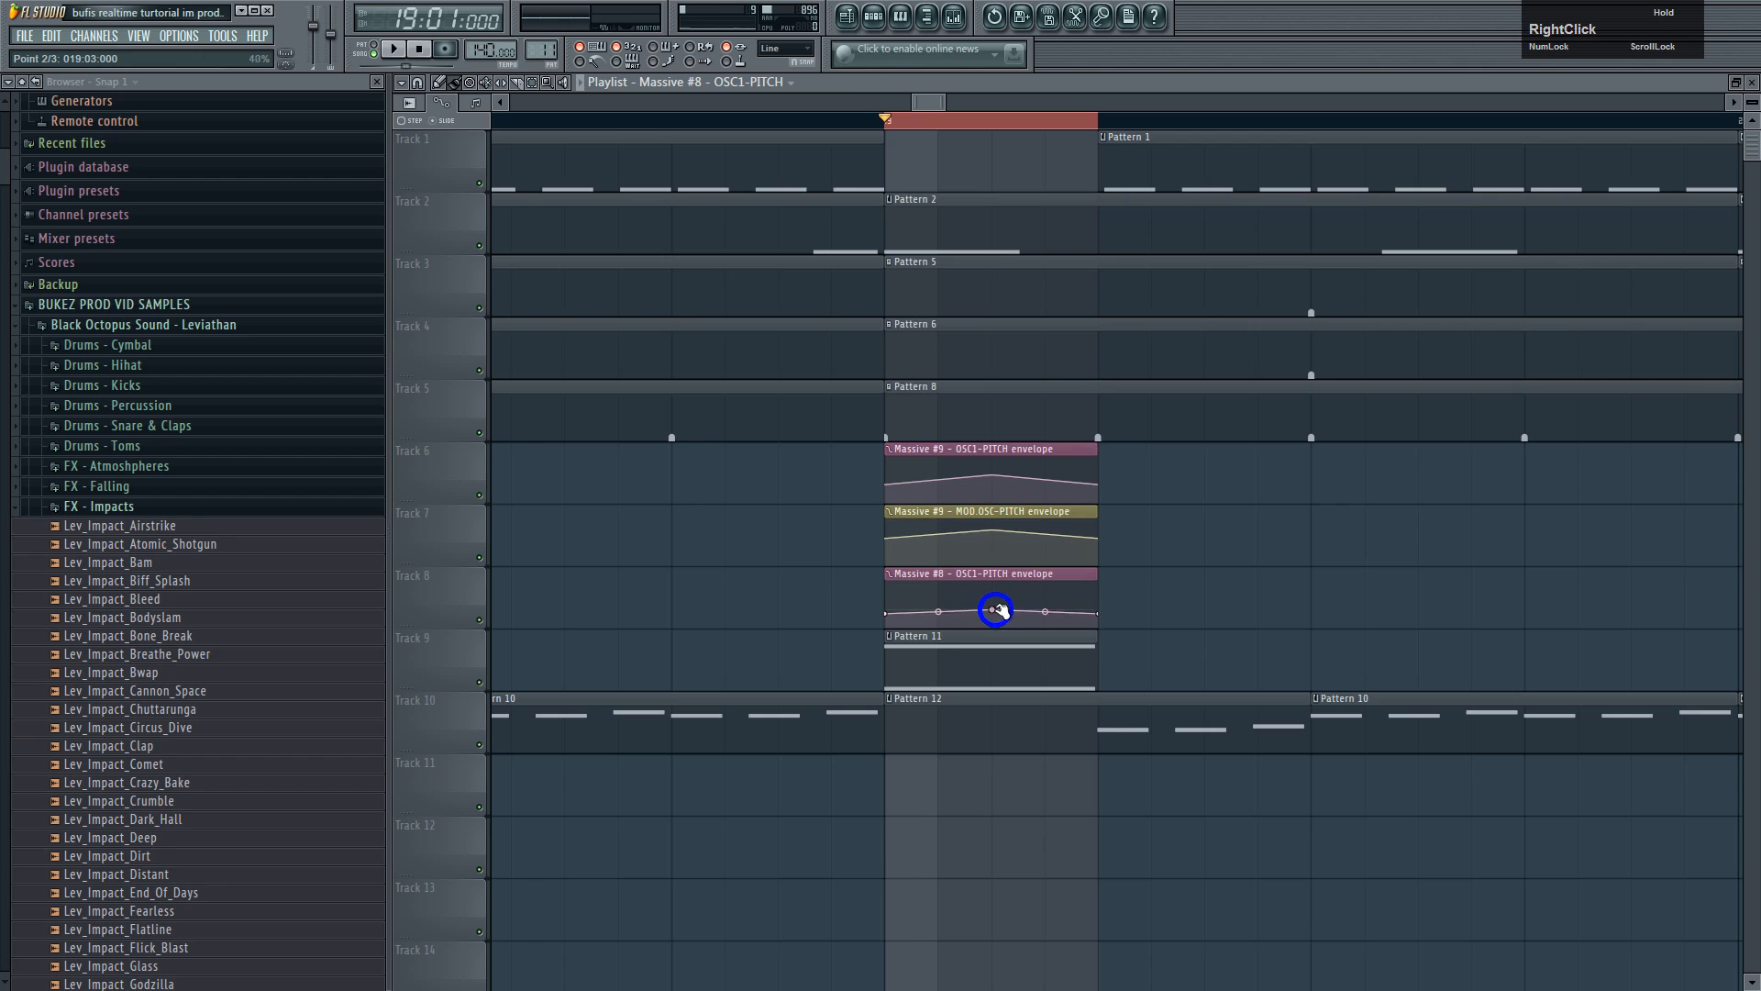
key(space)
click(993, 607)
key(space)
click(993, 607)
key(space)
click(994, 607)
key(space)
click(995, 609)
key(space)
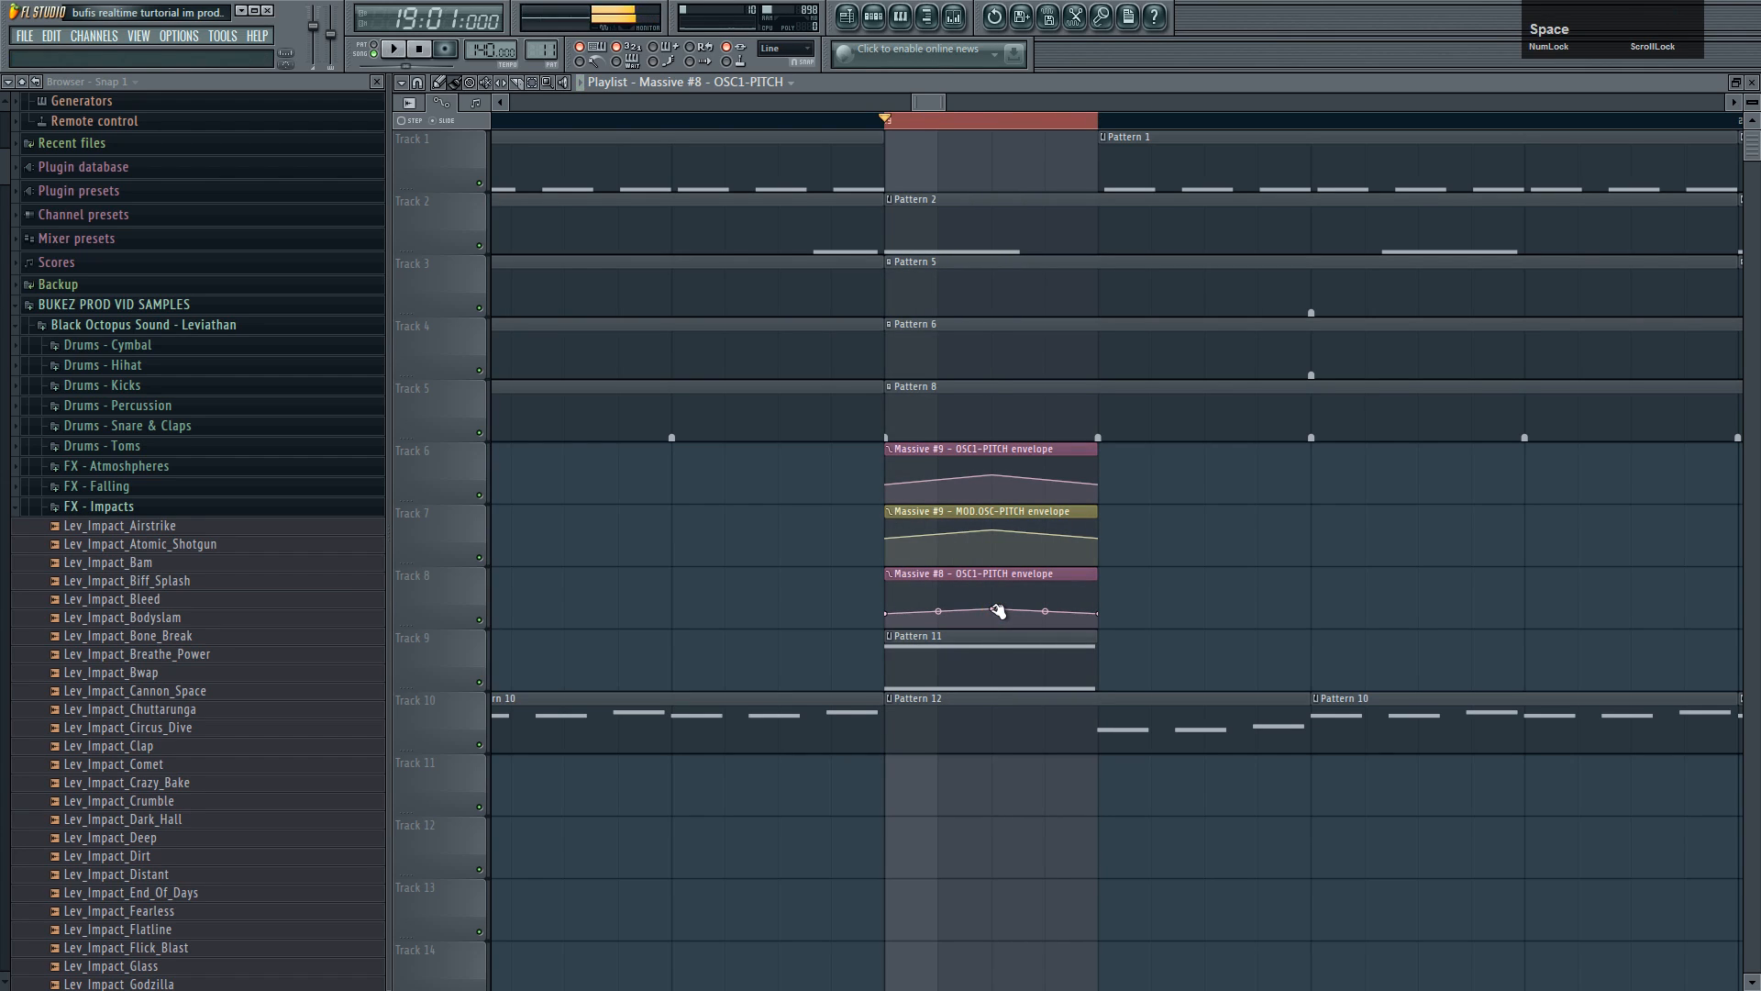
key(space)
drag(997, 611, 998, 613)
key(space)
key(space)
key(space)
key(space)
- Delete the raised midpoint from the Massive #8 OSC1-PITCH envelope and audition the flat curve
right_click(992, 612)
click(1006, 634)
key(space)
key(space)
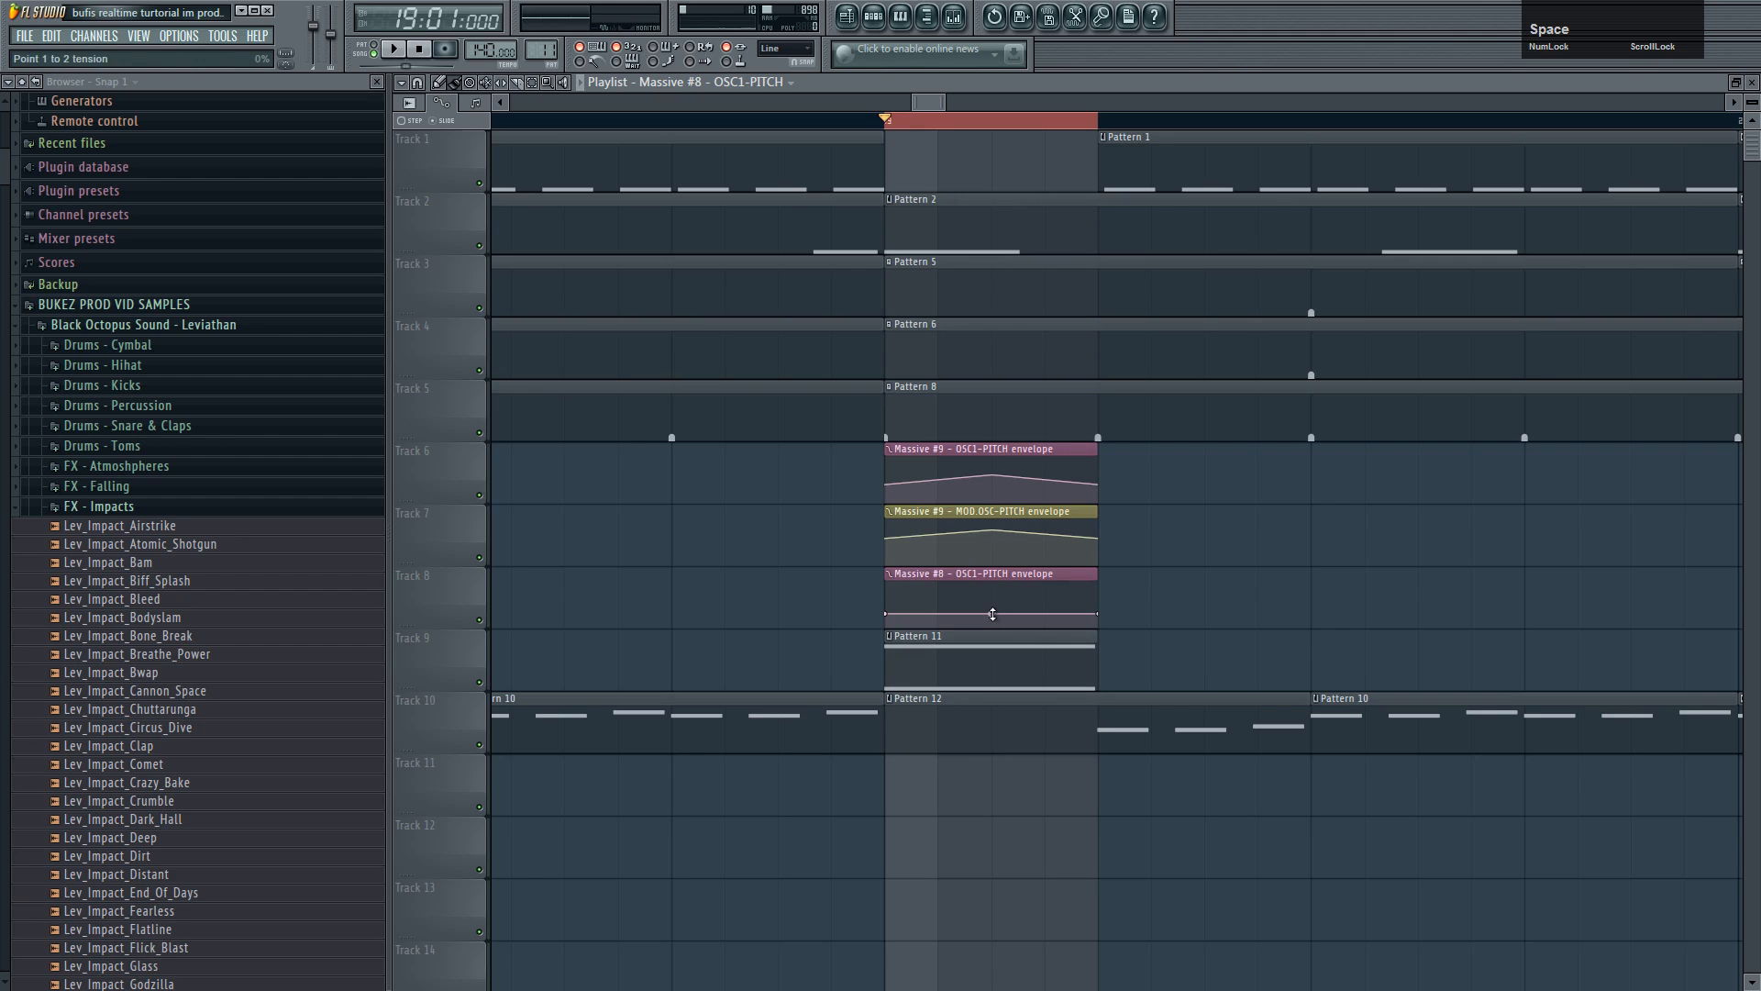
- Add a midpoint lowered to 24% at 019:03:000 in the Massive #8 OSC1-PITCH envelope and audition it
right_click(996, 614)
key(space)
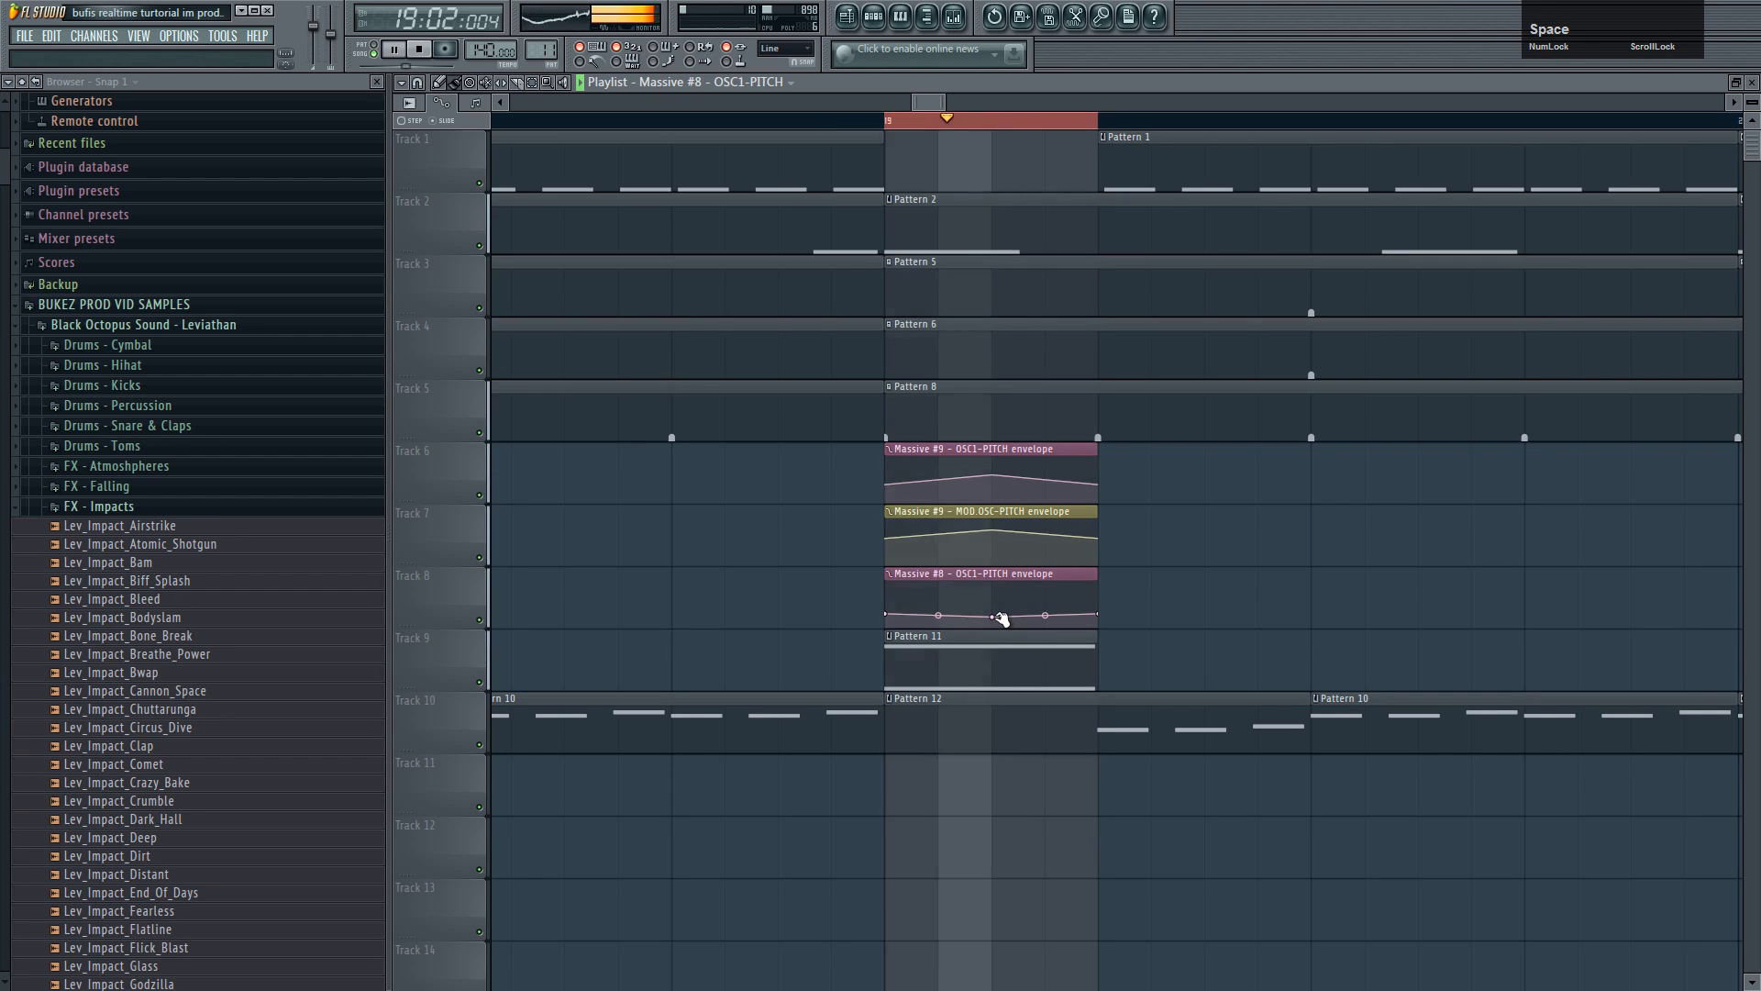
key(space)
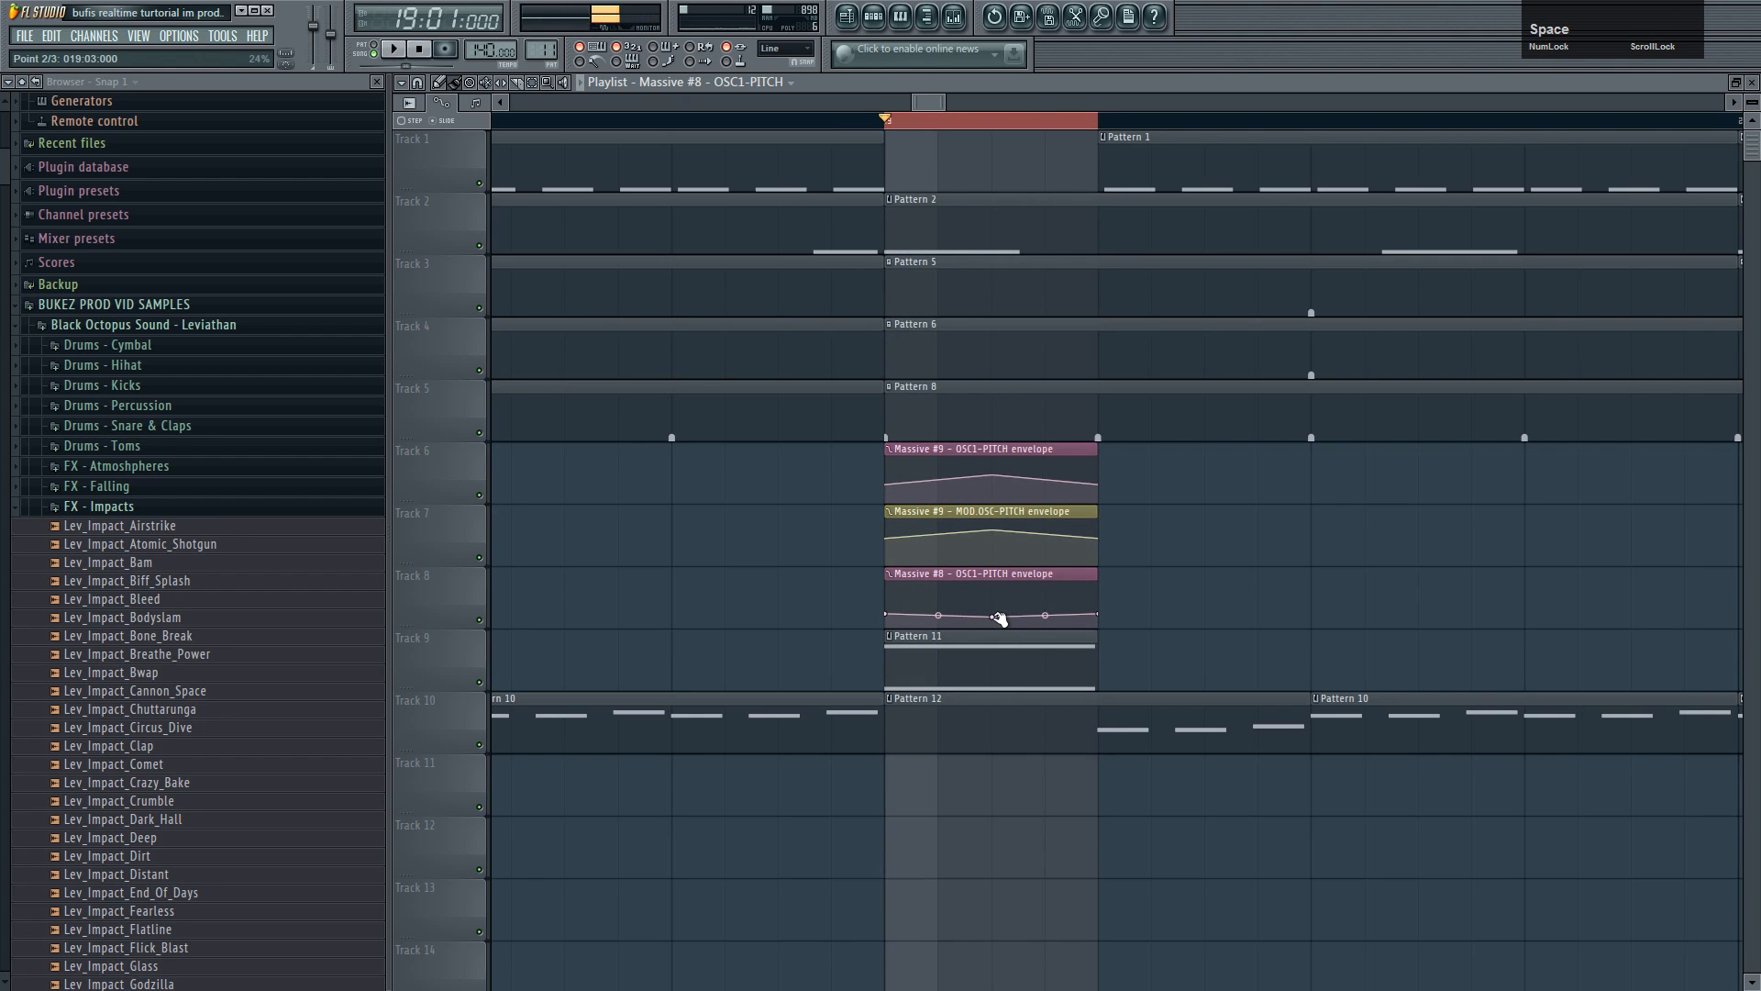
- Clear the bar 19 time selection and play the arrangement from bar 16
click(906, 124)
ctrl+scroll(926, 124, down, 6)
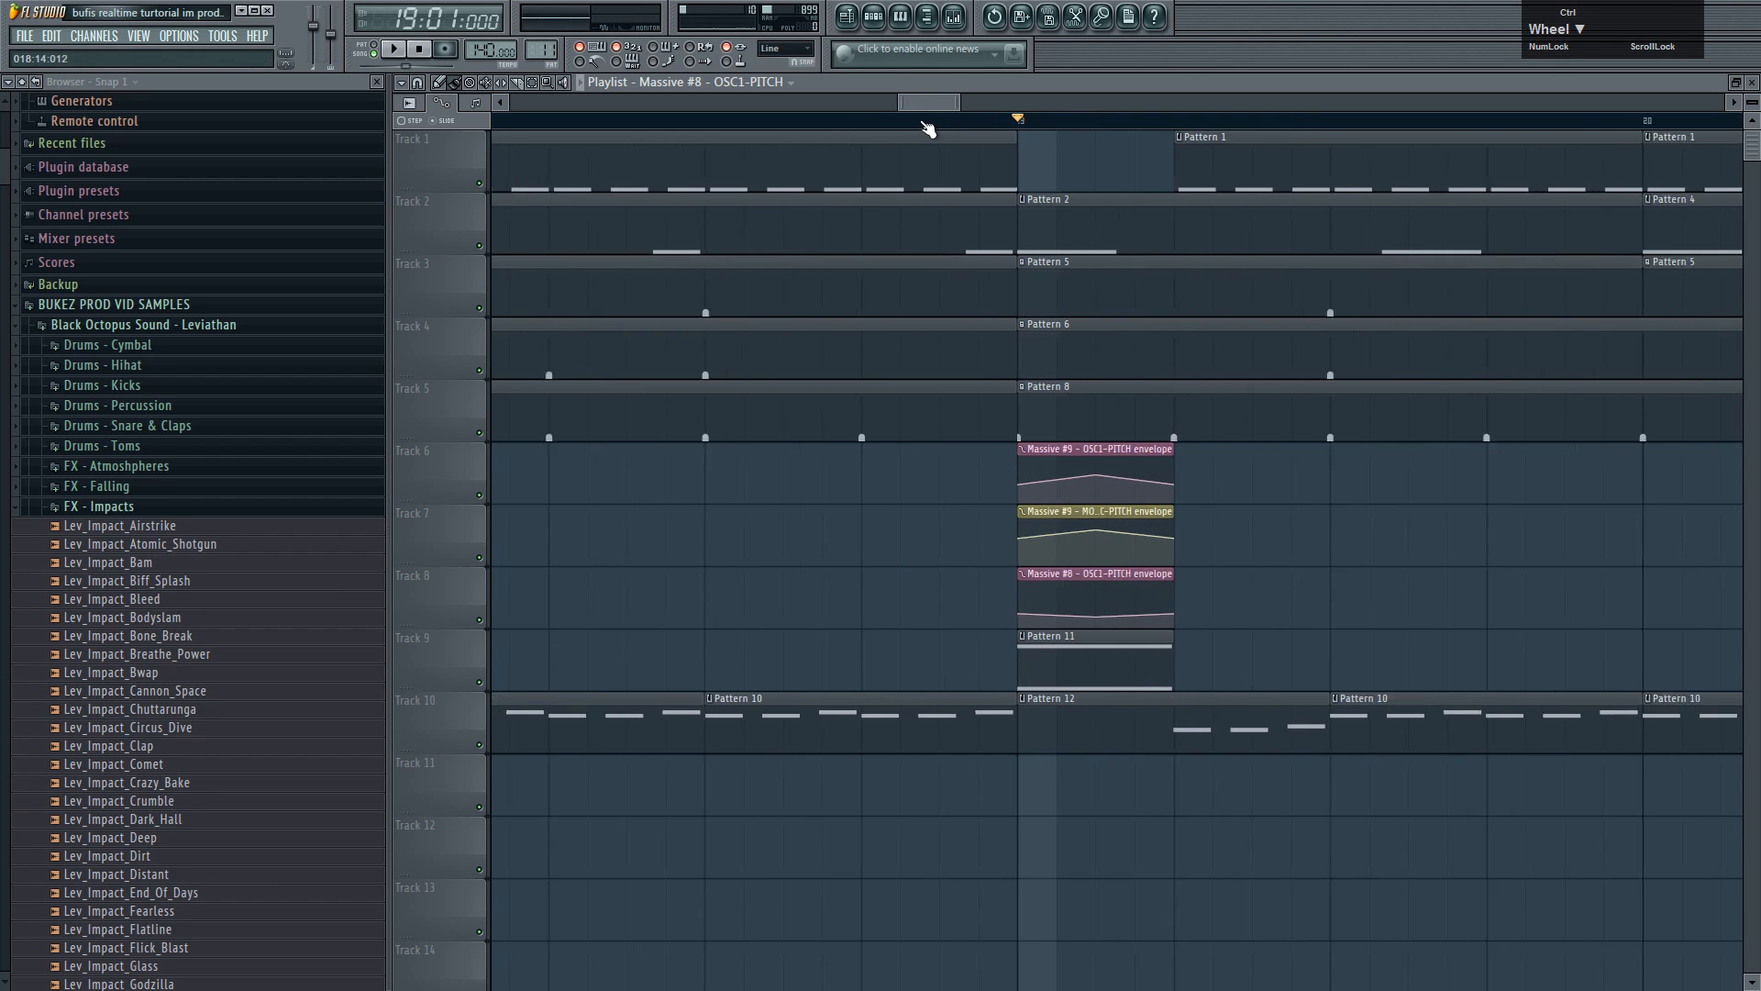
click(688, 124)
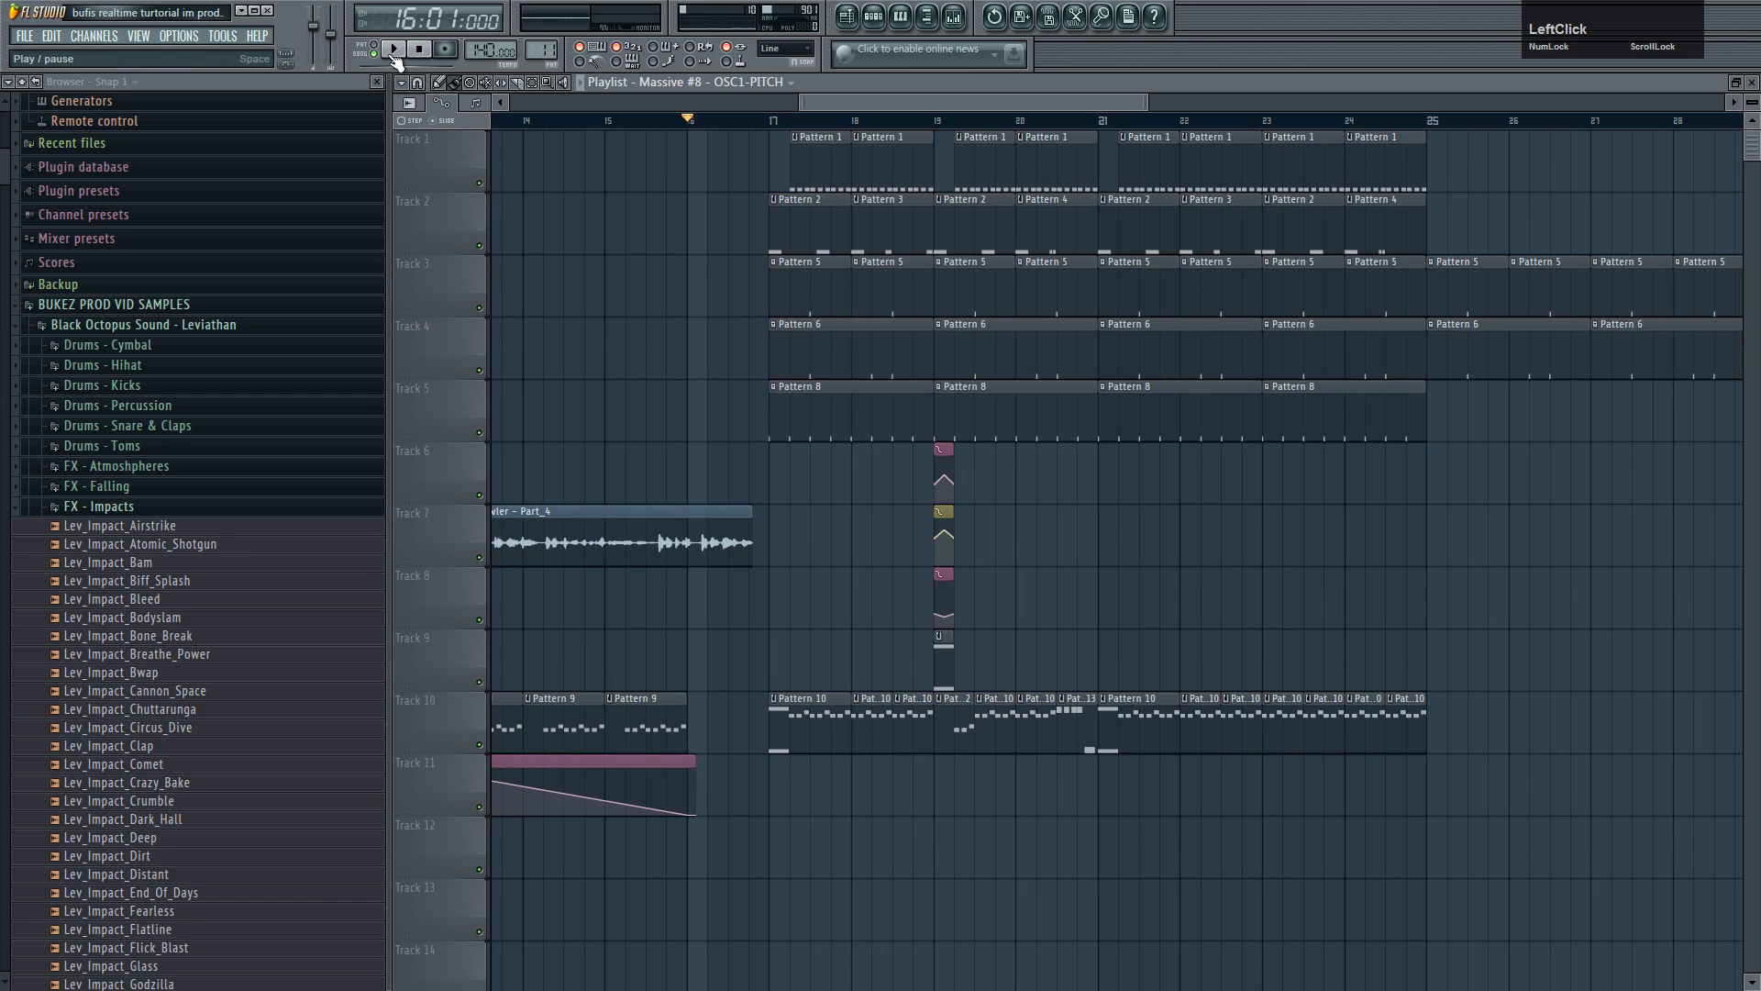
- Replace the Track 10 clips from bar 21 with a copy of the bar 17–20 bass clips, including Pattern 11 and the three pitch envelopes
right_click(1145, 722)
right_click(1202, 720)
drag(1312, 796, 762, 480)
drag(792, 716, 1122, 716)
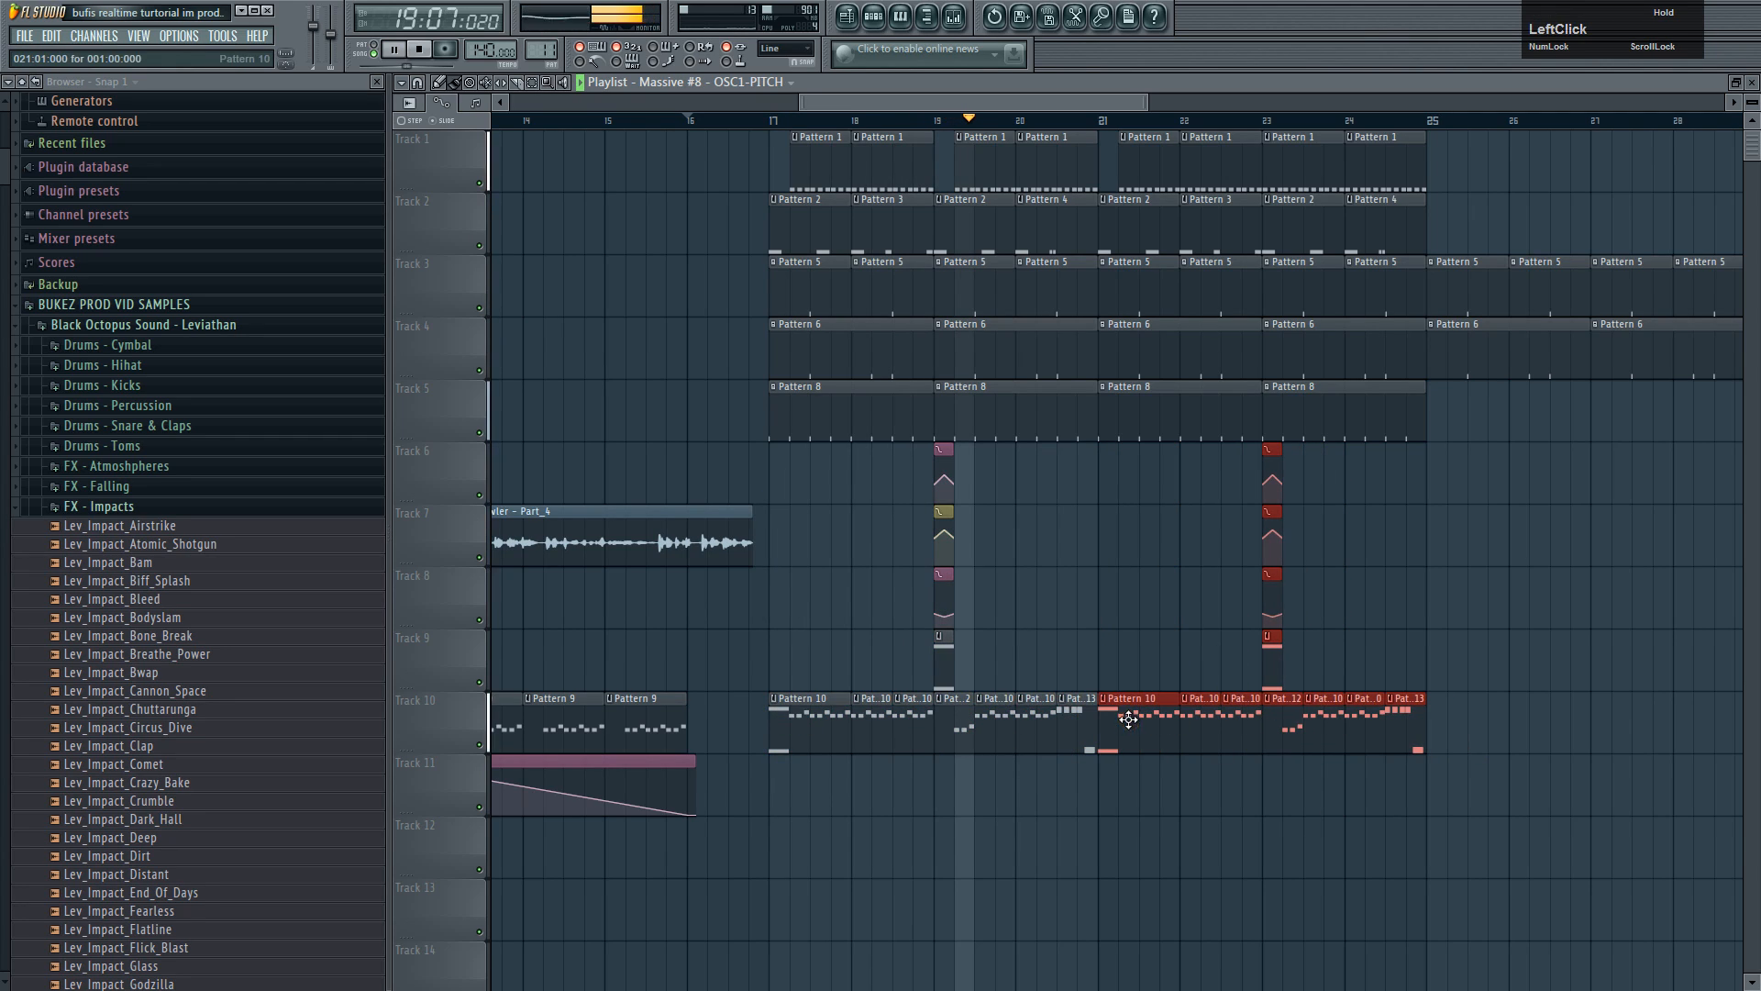
- Delete the Pattern 12 clip at bar 19 on Track 10 and audition from bar 19
click(939, 120)
key(space)
scroll(954, 412, up, 2)
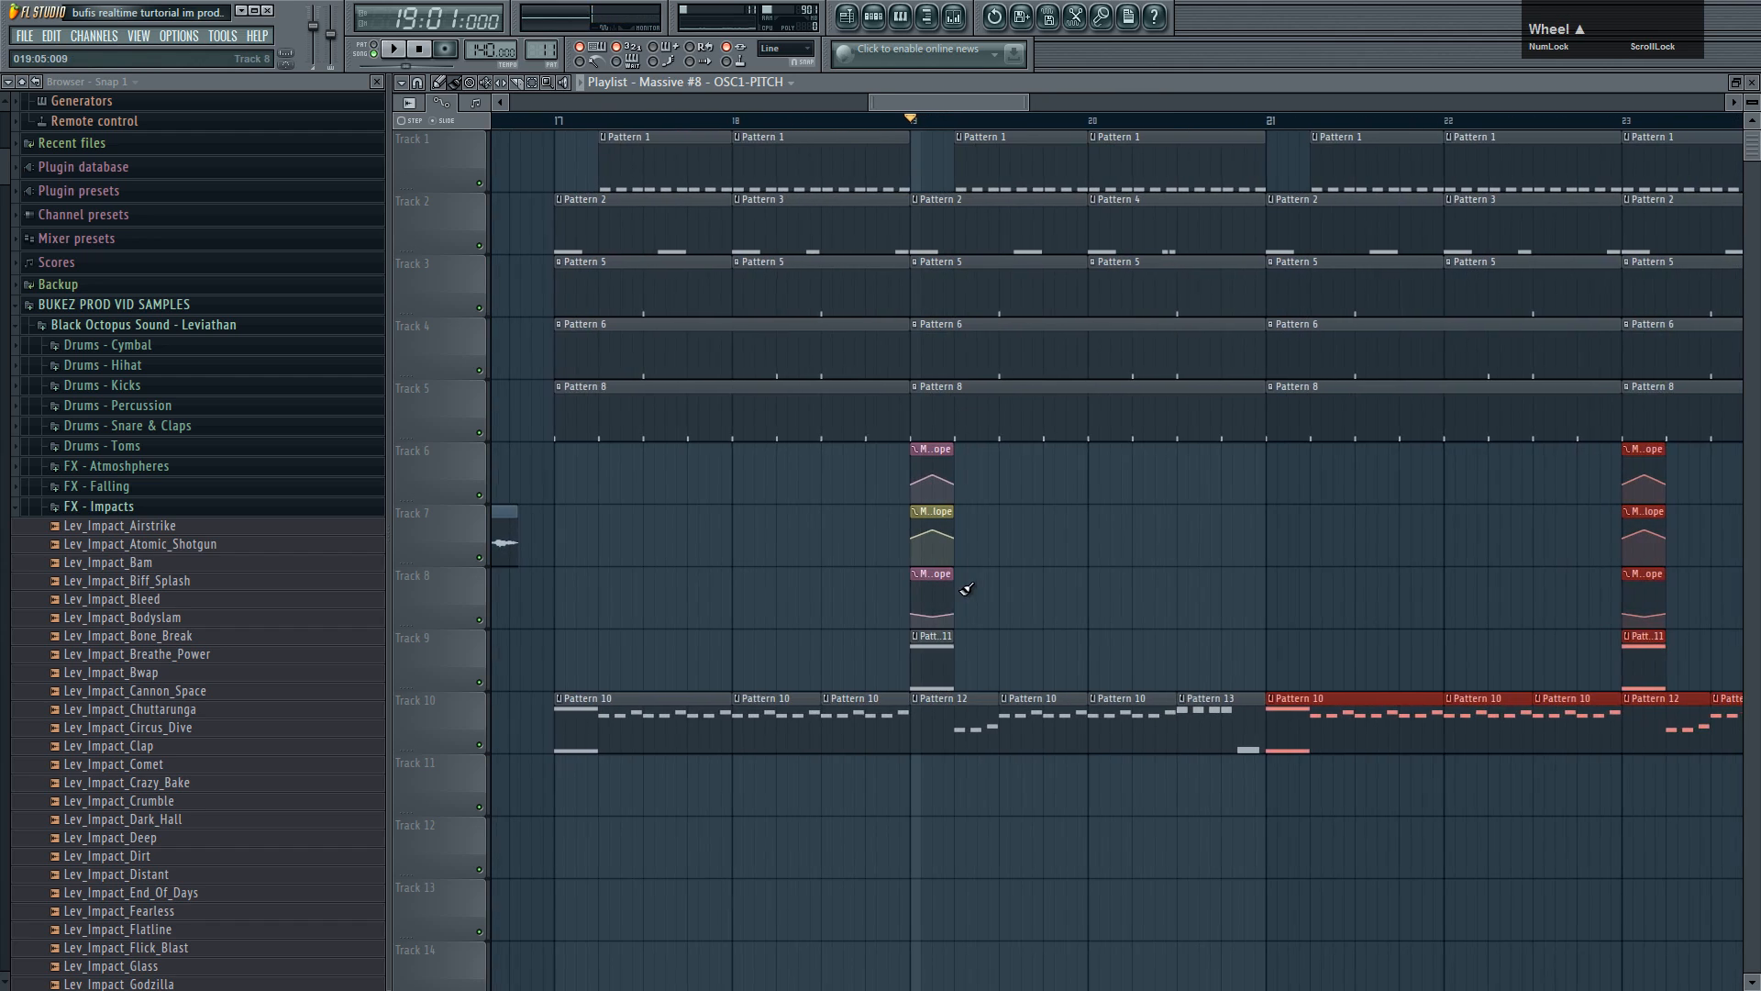
right_click(969, 734)
key(space)
key(space)
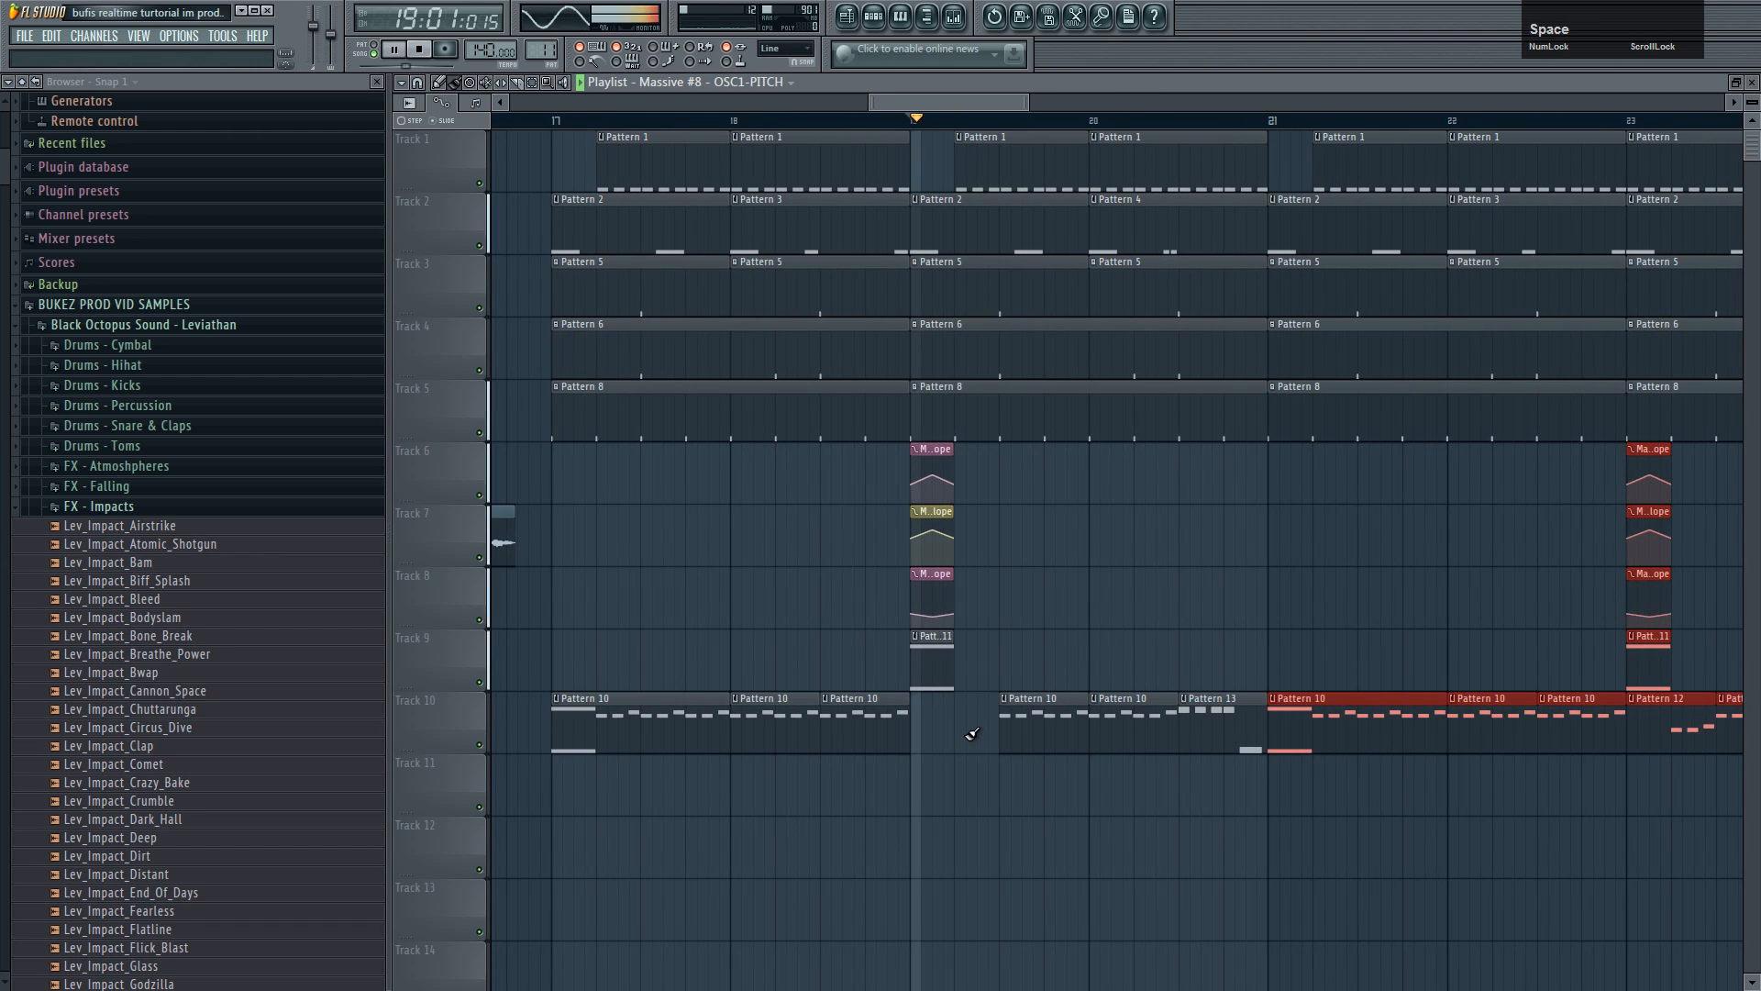
key(space)
- Trim the start of the bar 19 Pattern 1 clip on Track 1 to 019:09:000
click(960, 170)
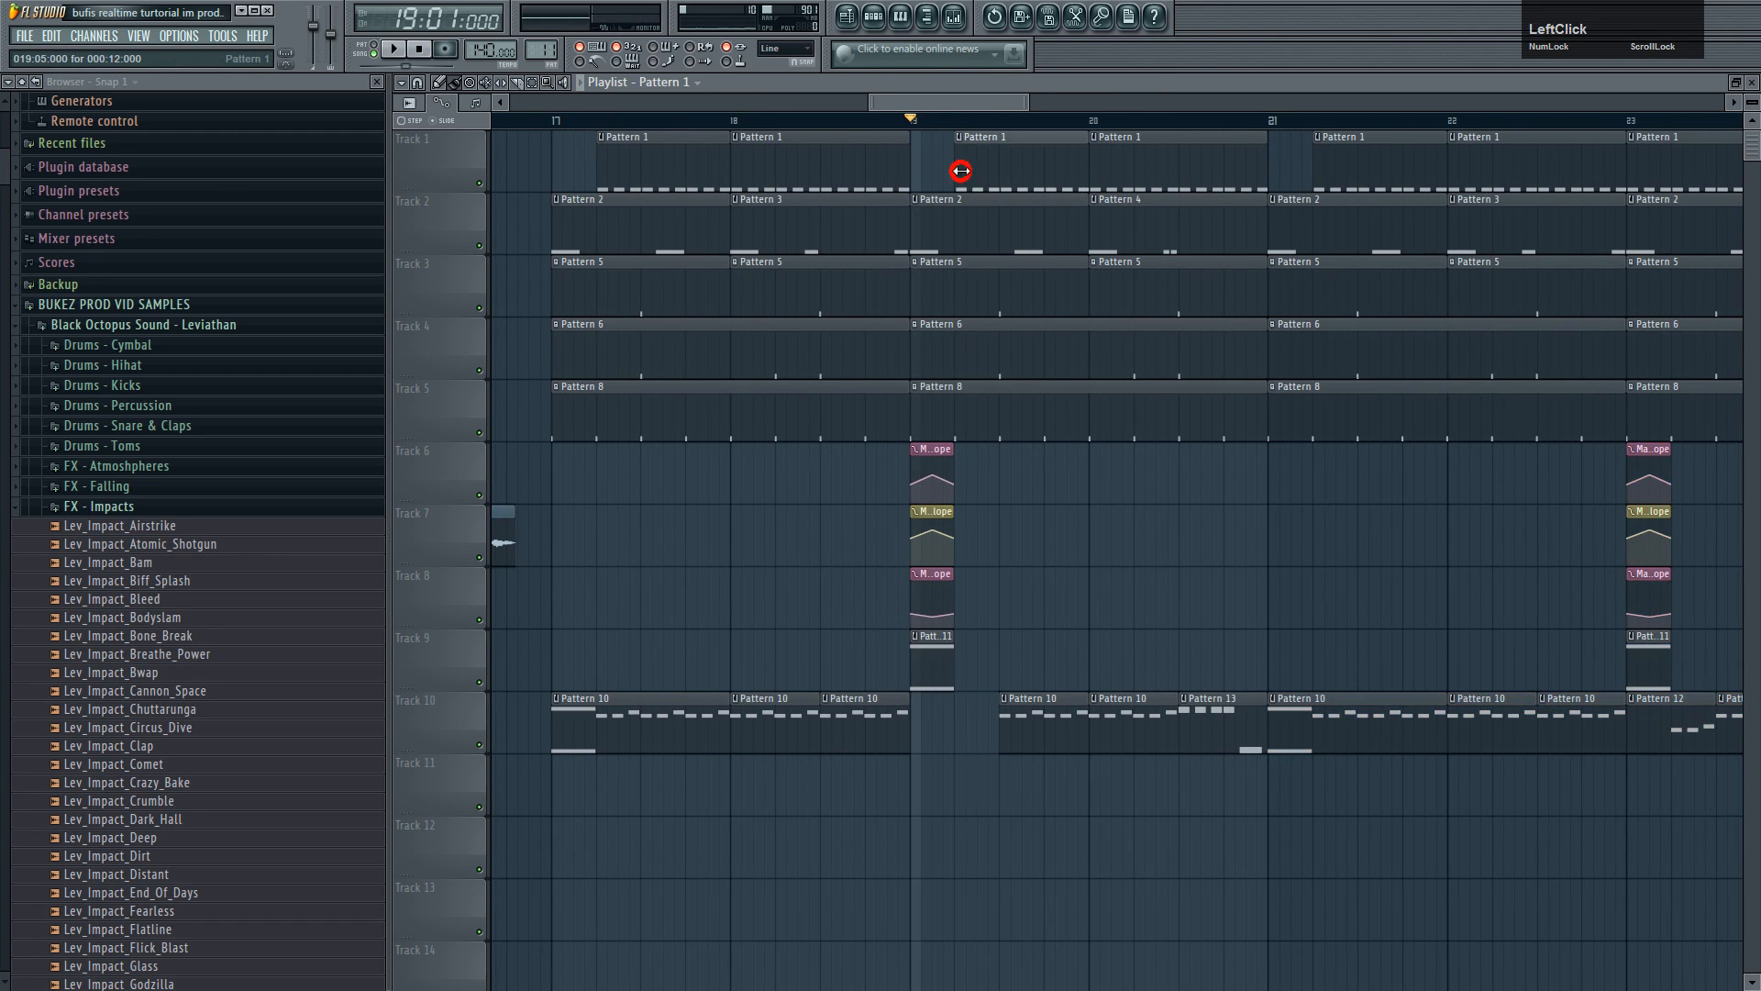
drag(995, 171, 1007, 170)
key(space)
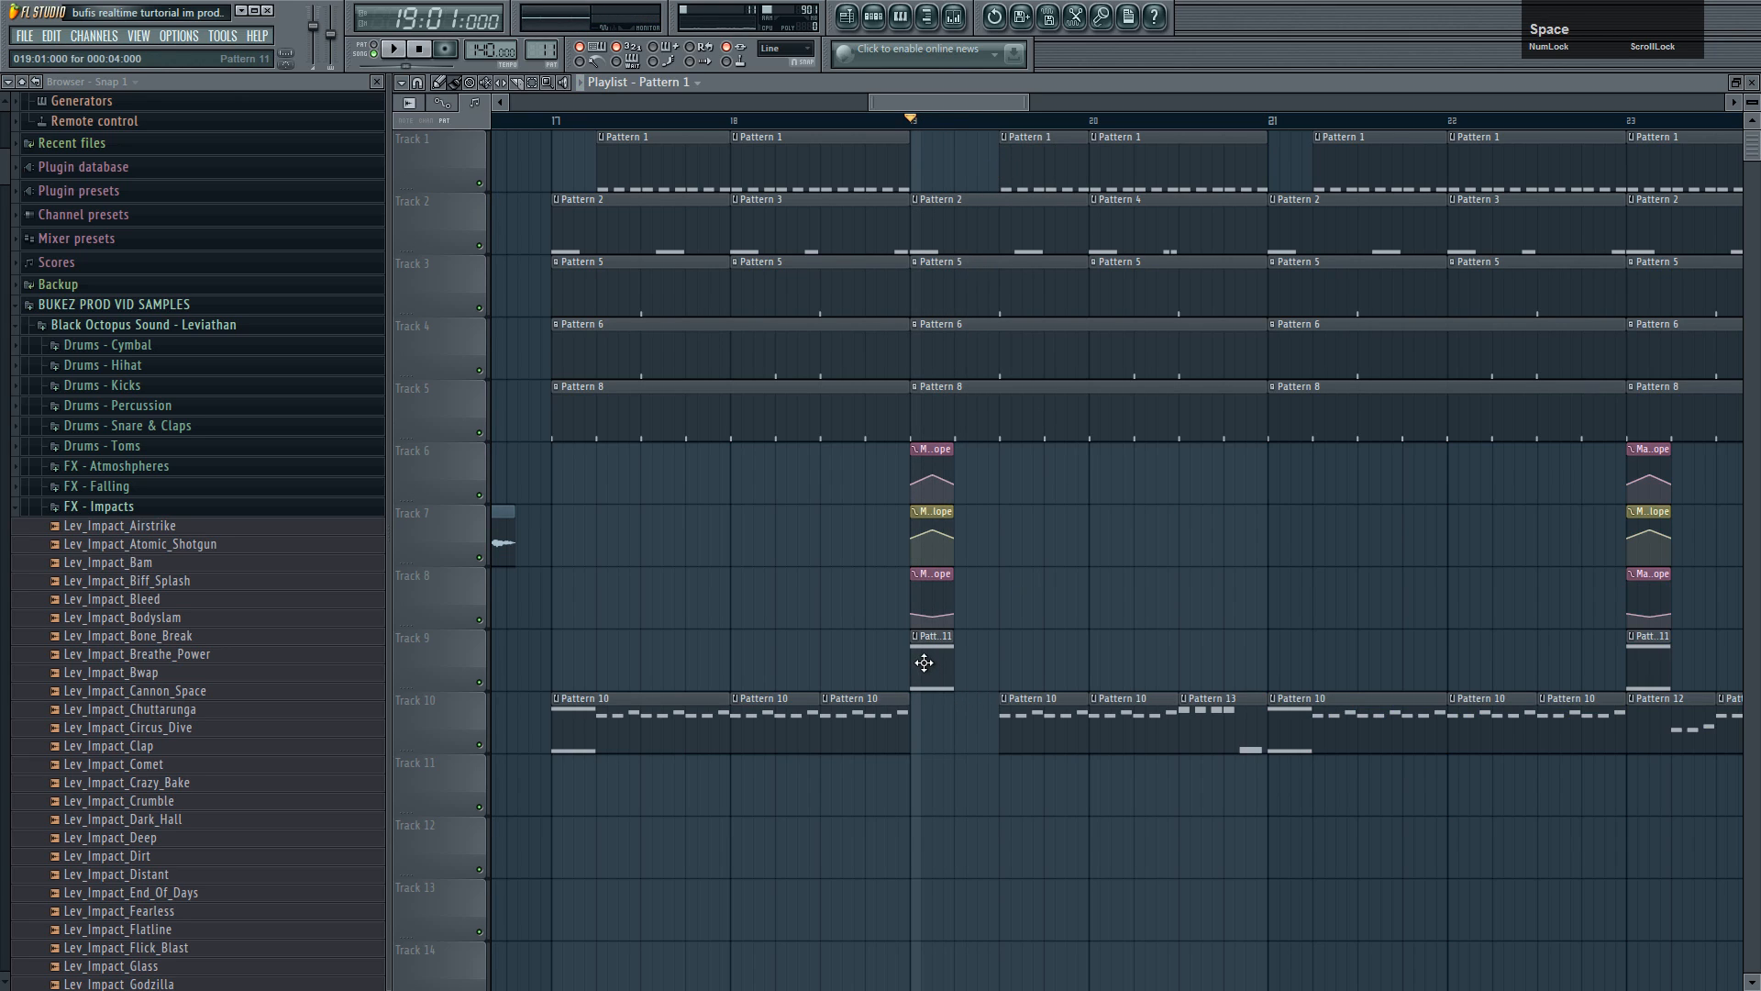
- Duplicate Pattern 11 on Track 9 and the three pitch envelopes on Tracks 6–8 at 019:05:000
double_click(924, 662)
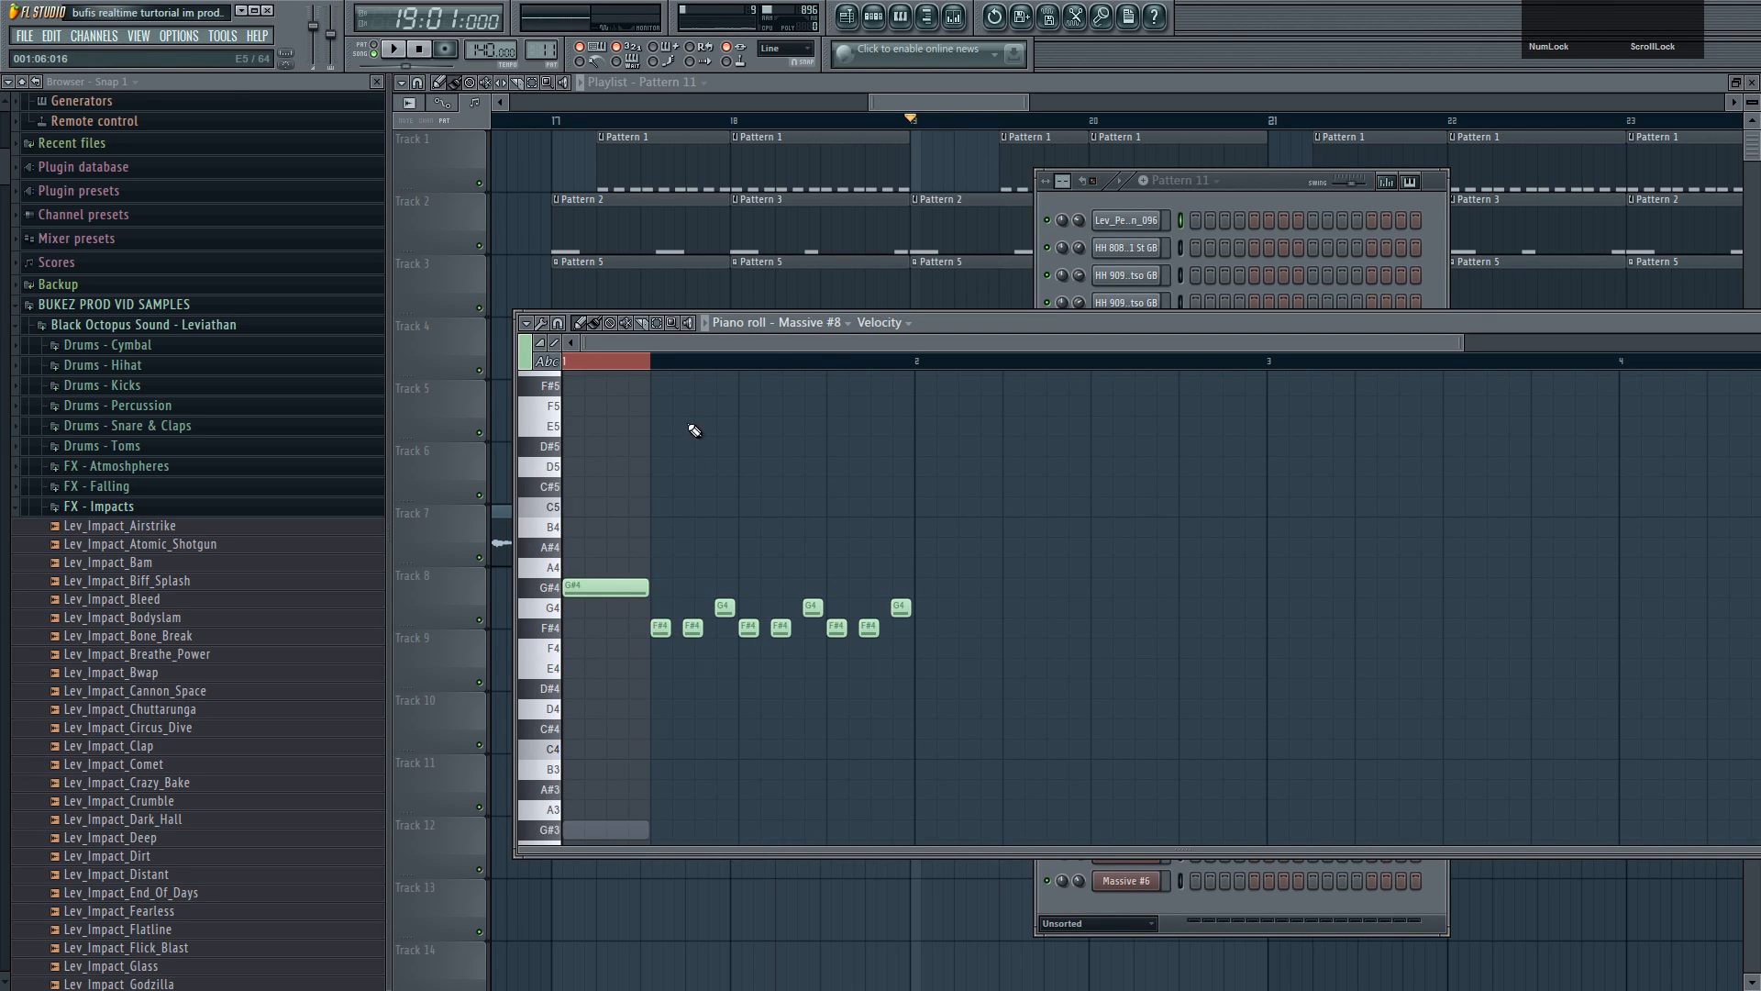
click(930, 731)
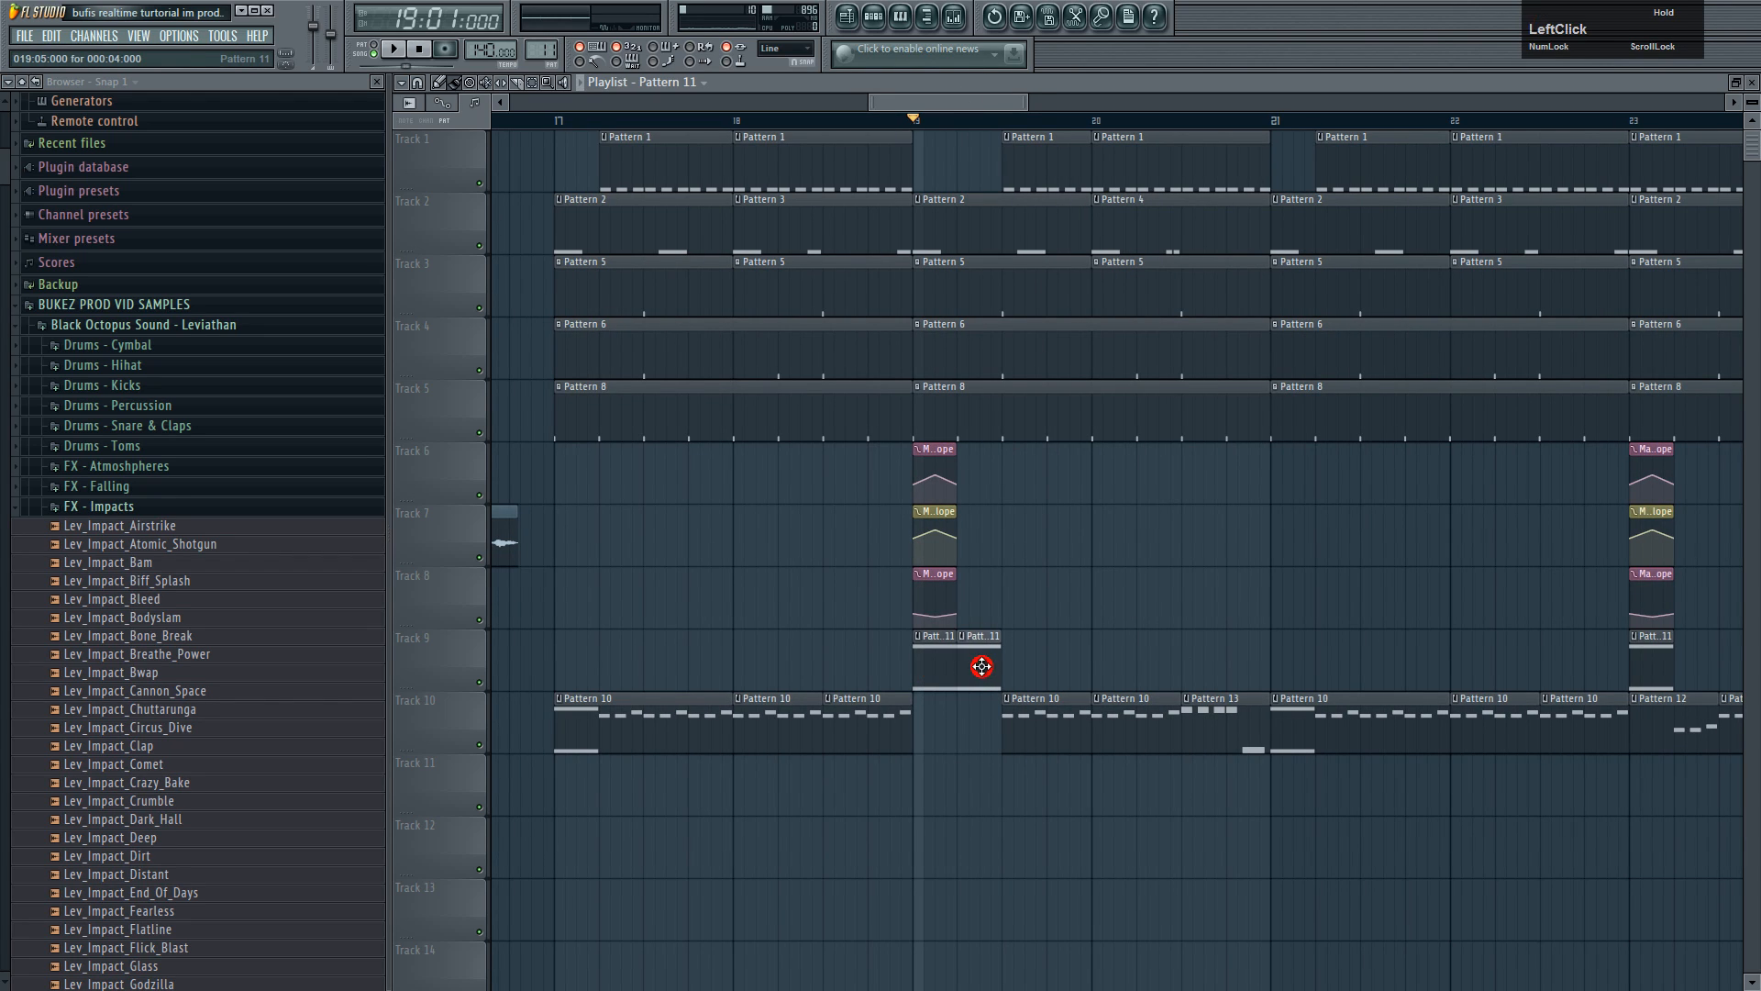
scroll(978, 653, up, 4)
drag(950, 480, 972, 577)
shift+click(856, 579)
click(1163, 578)
right_click(1158, 580)
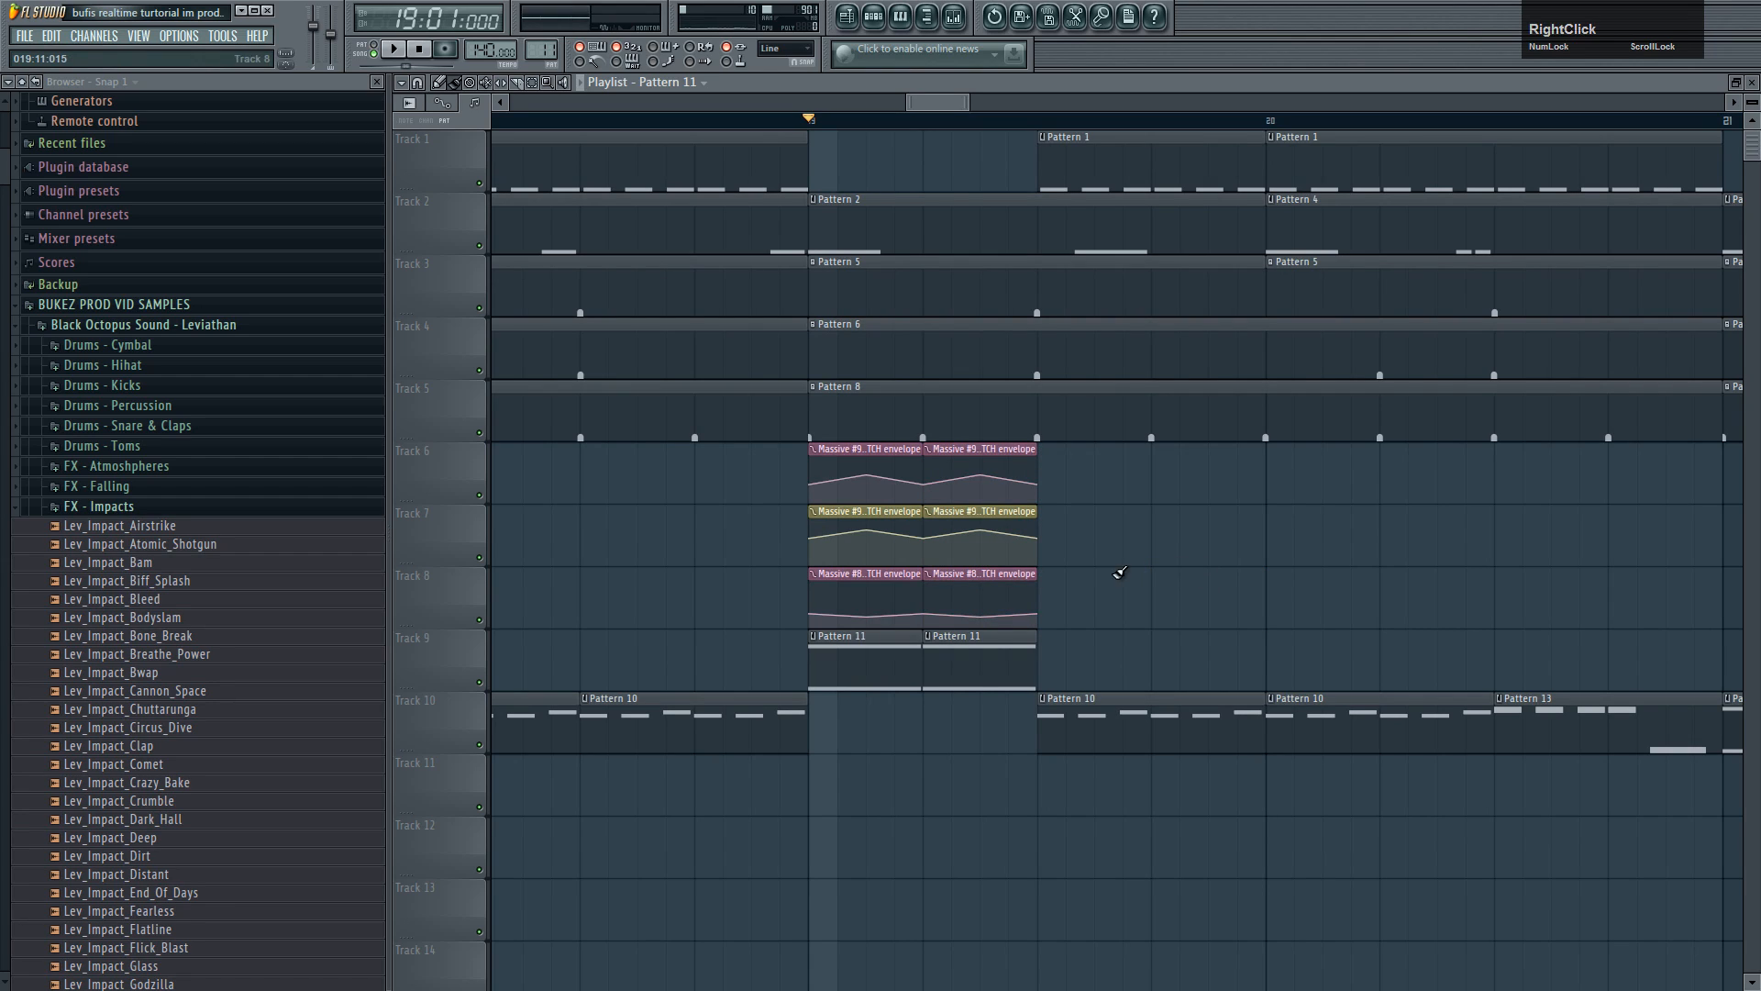
- Make the second envelopes on Tracks 8 and 7 unique, raising Track 8's midpoint and lowering Track 7's, and audition them
right_click(935, 584)
click(975, 676)
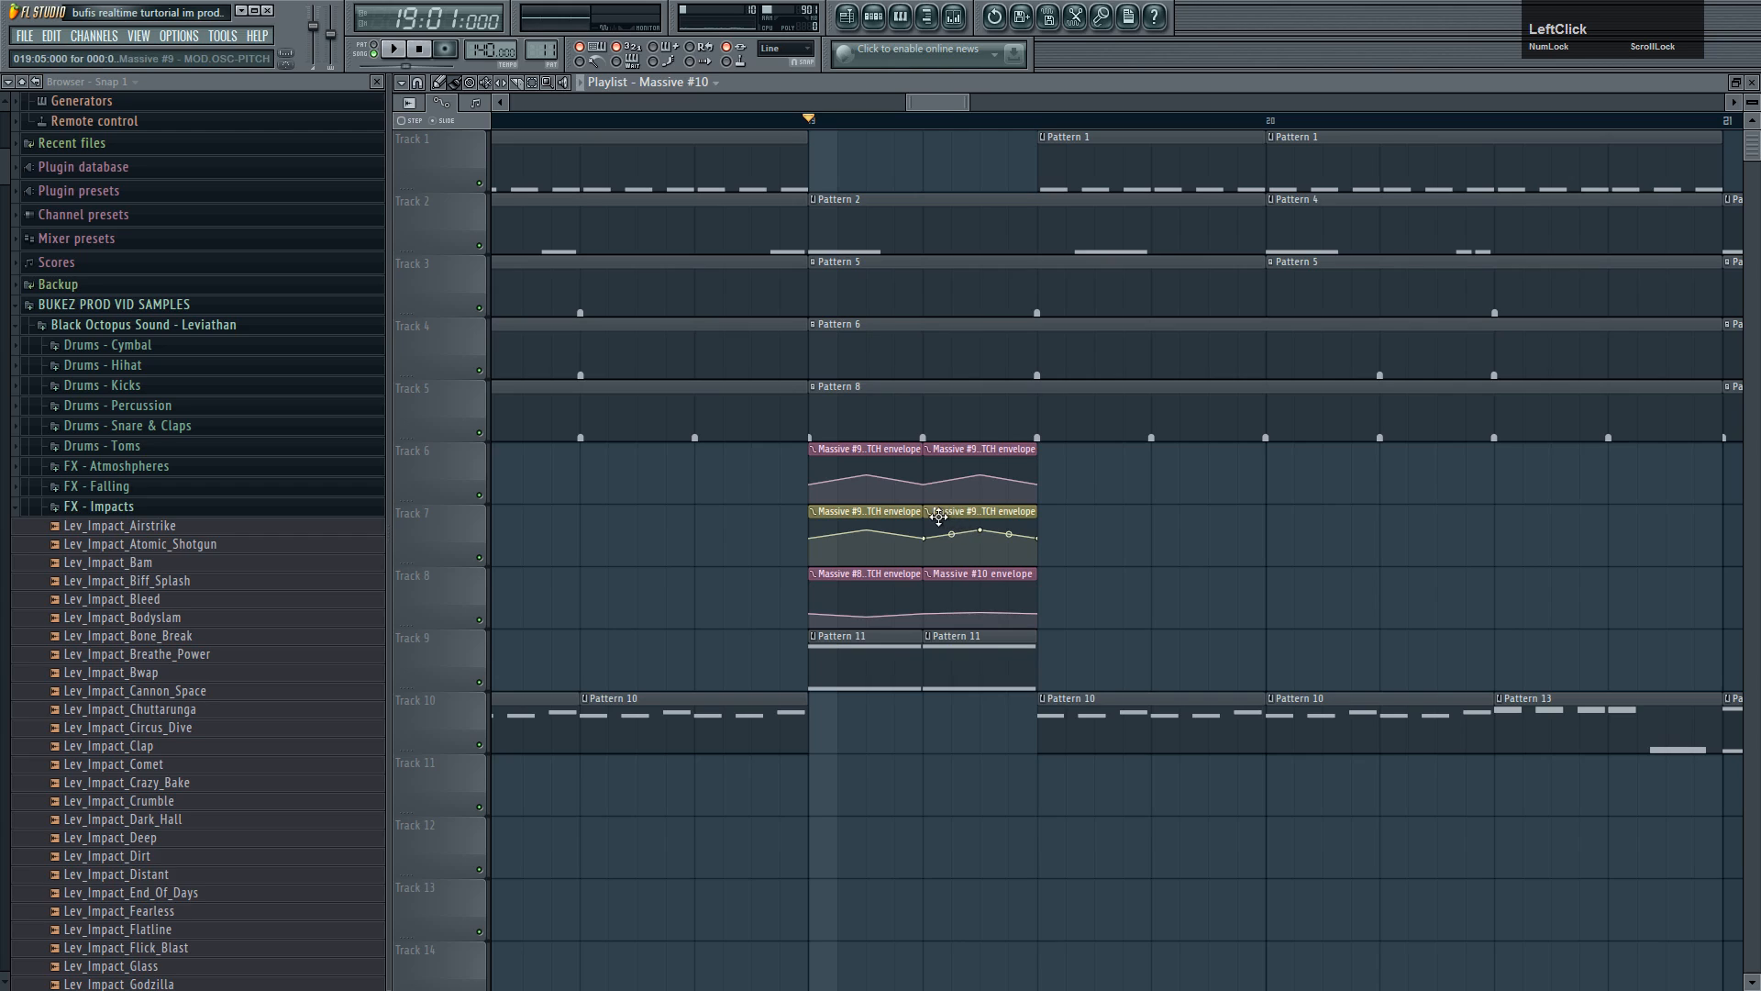
right_click(934, 522)
click(968, 613)
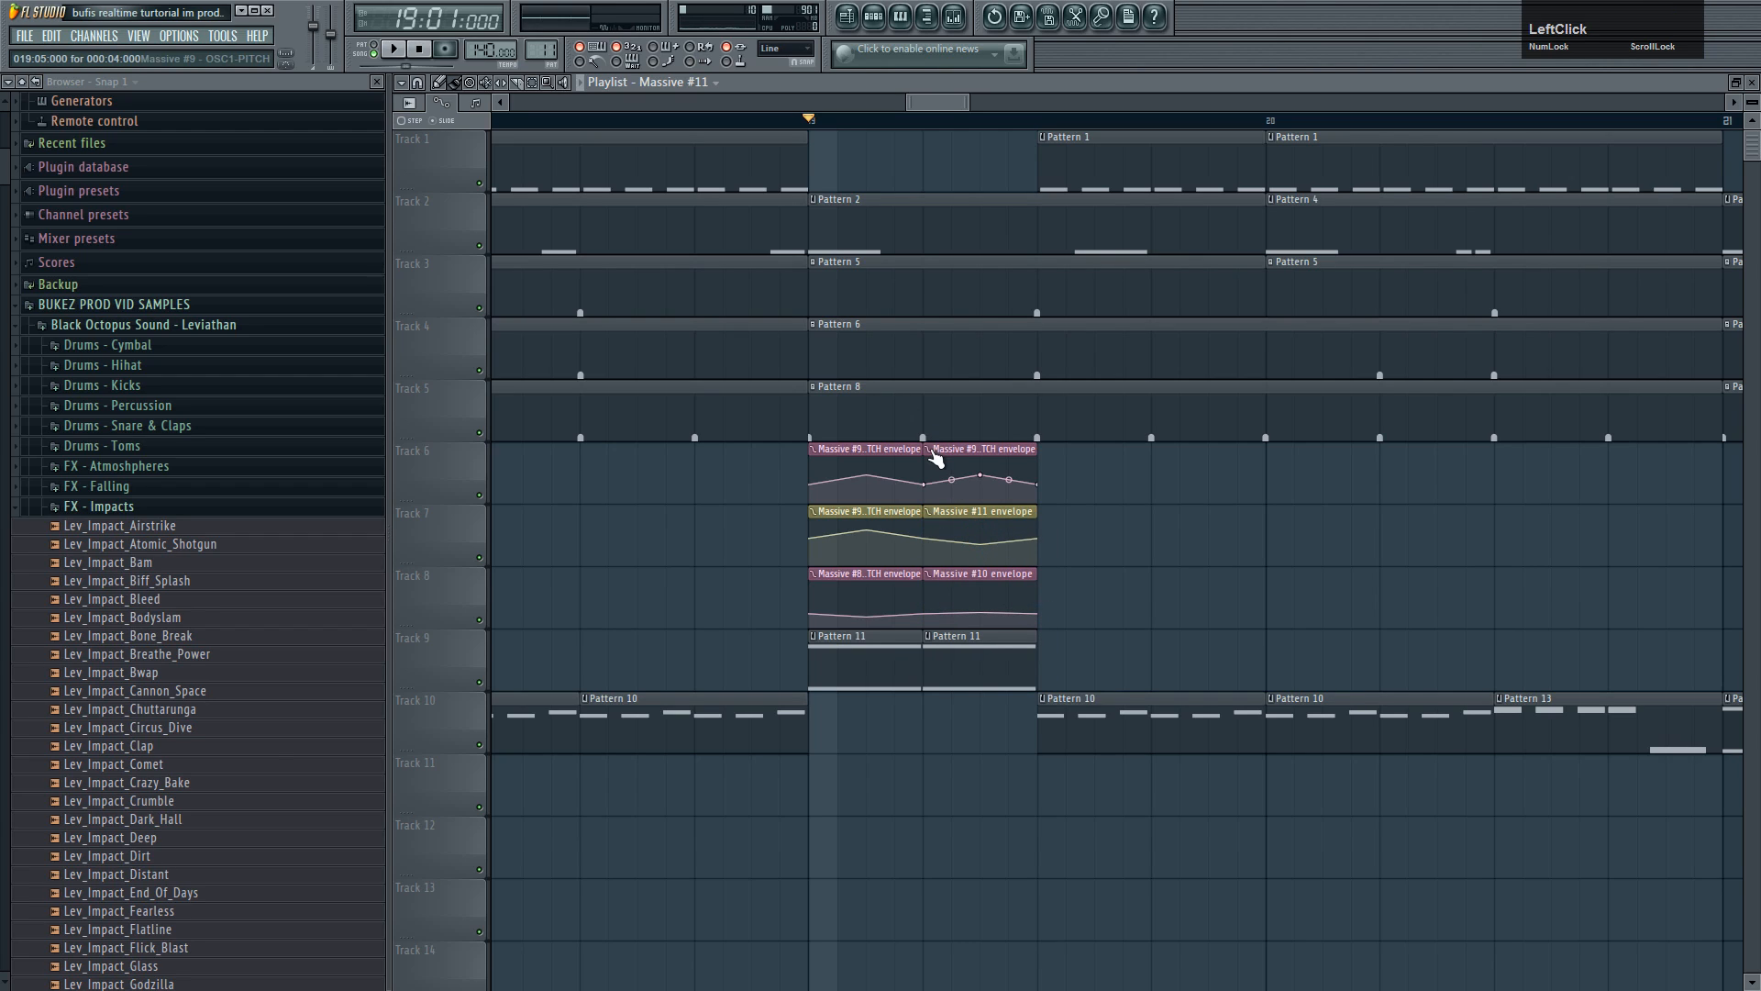
key(space)
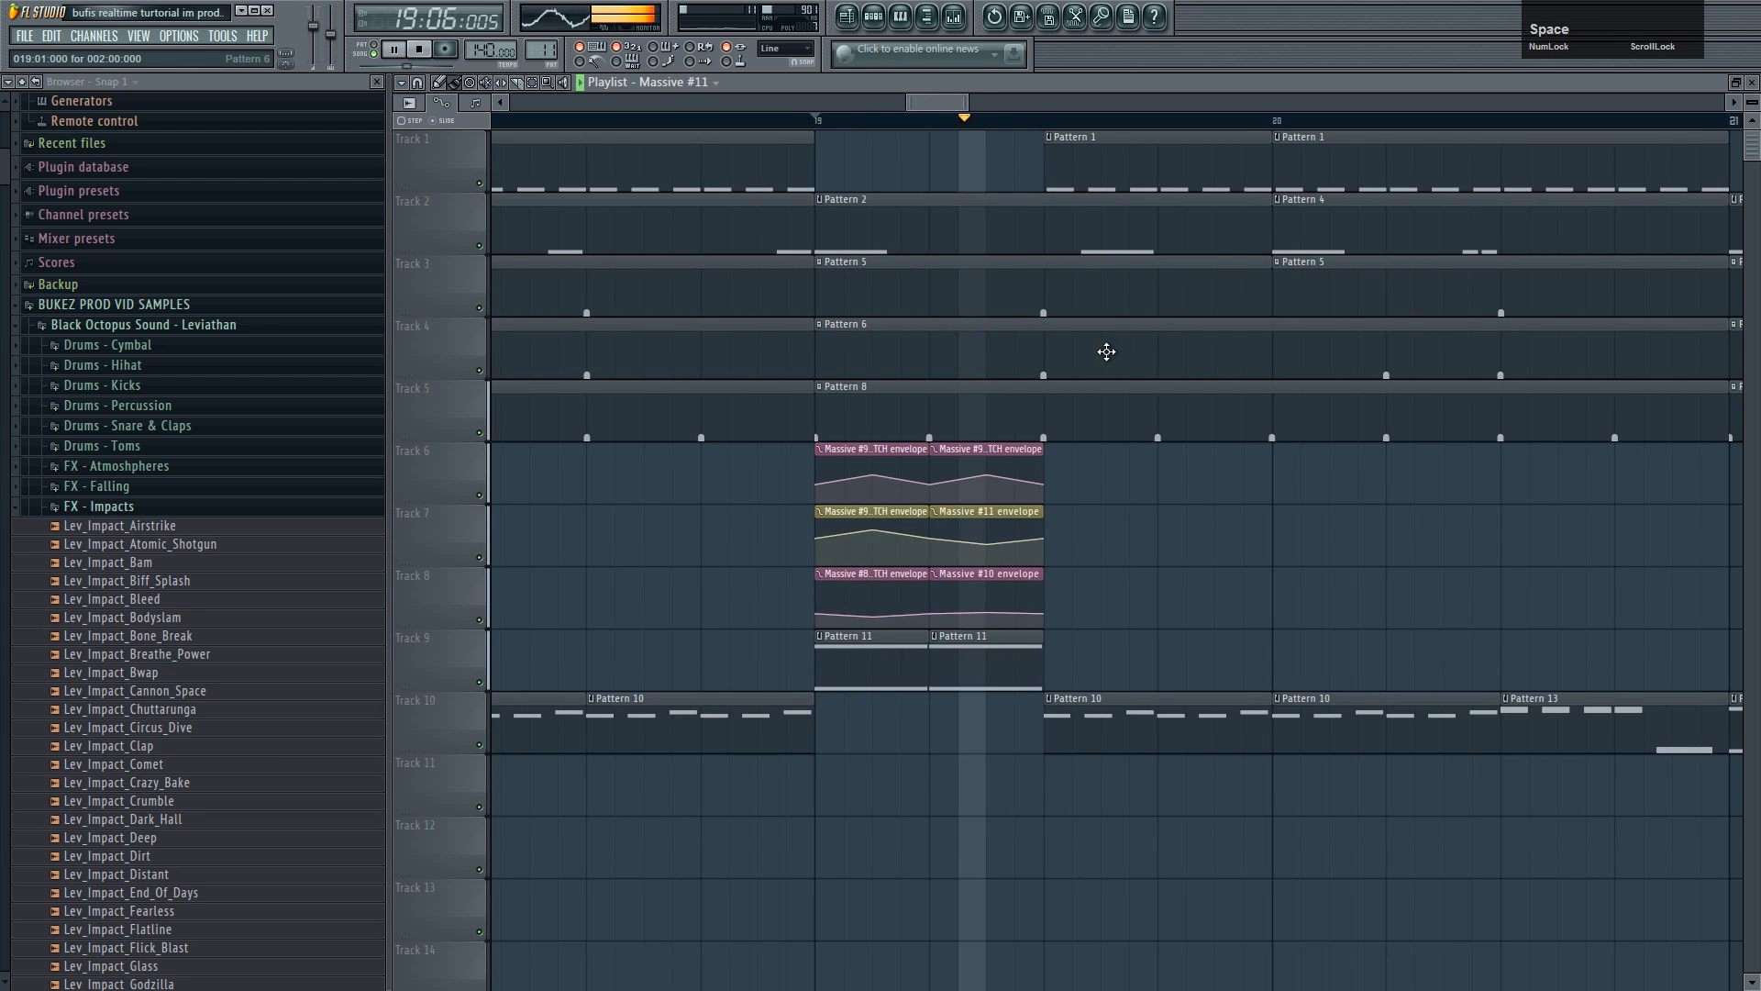
key(space)
- Make the second Track 6 pitch envelope unique, raise its 019:07:000 midpoint and audition it
click(940, 451)
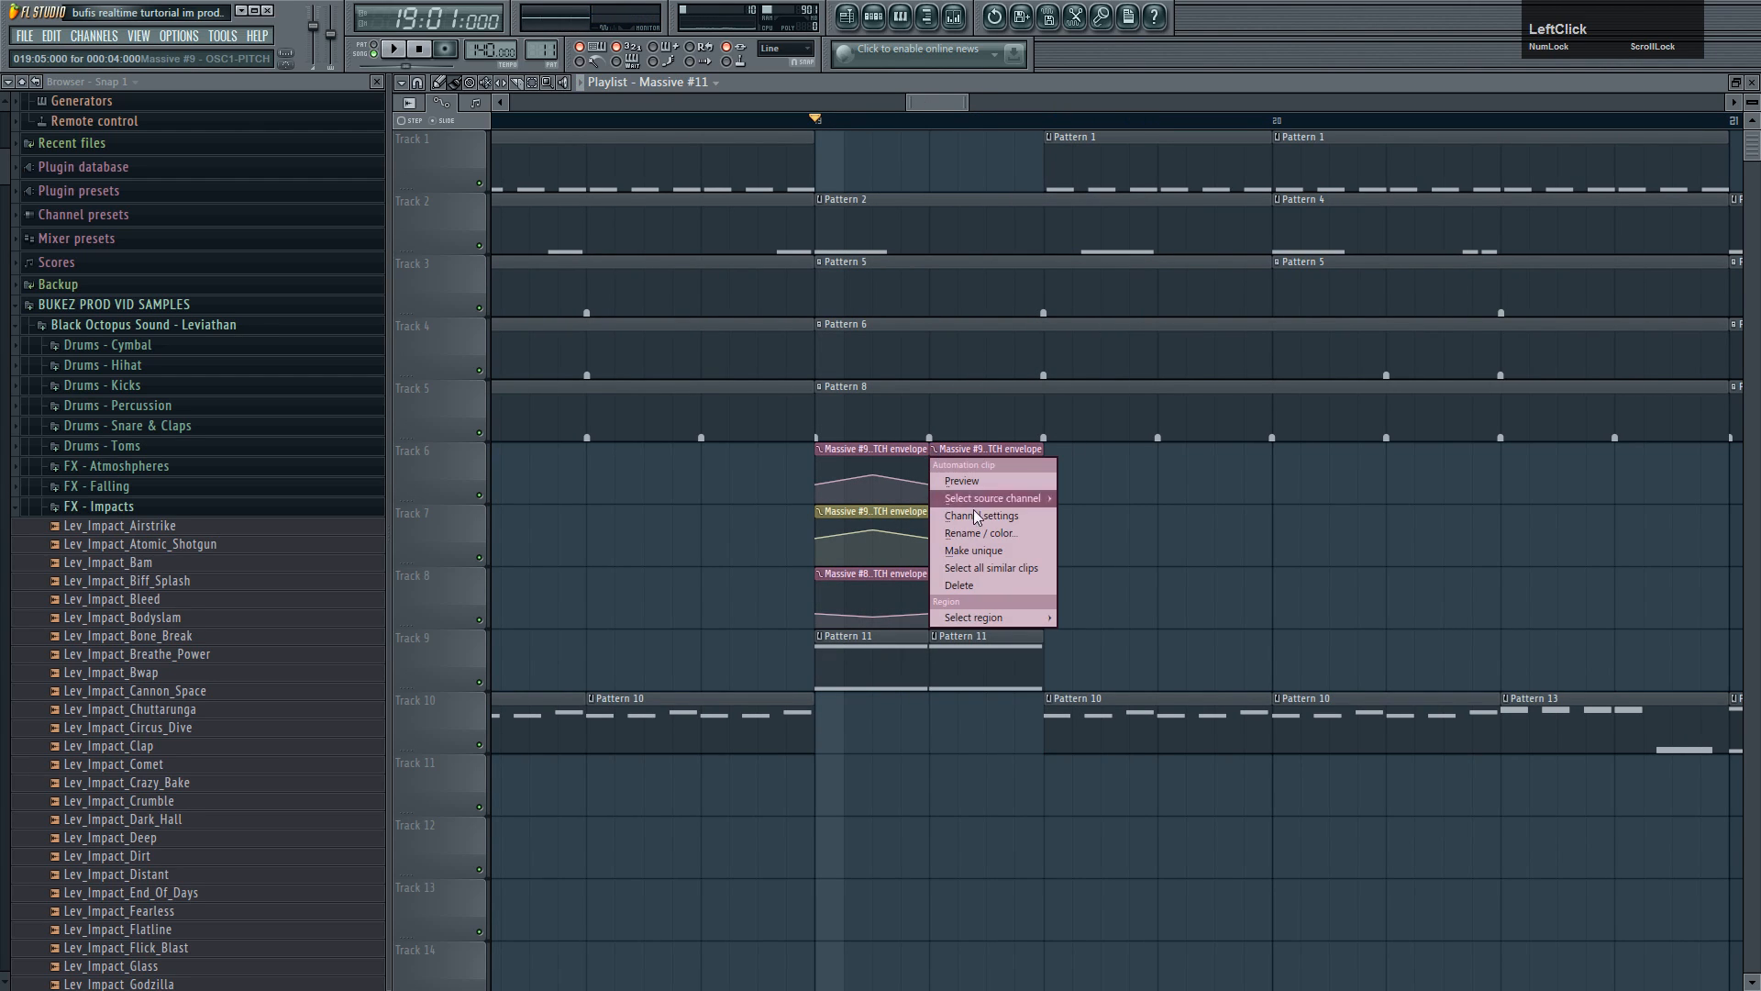
click(972, 549)
key(space)
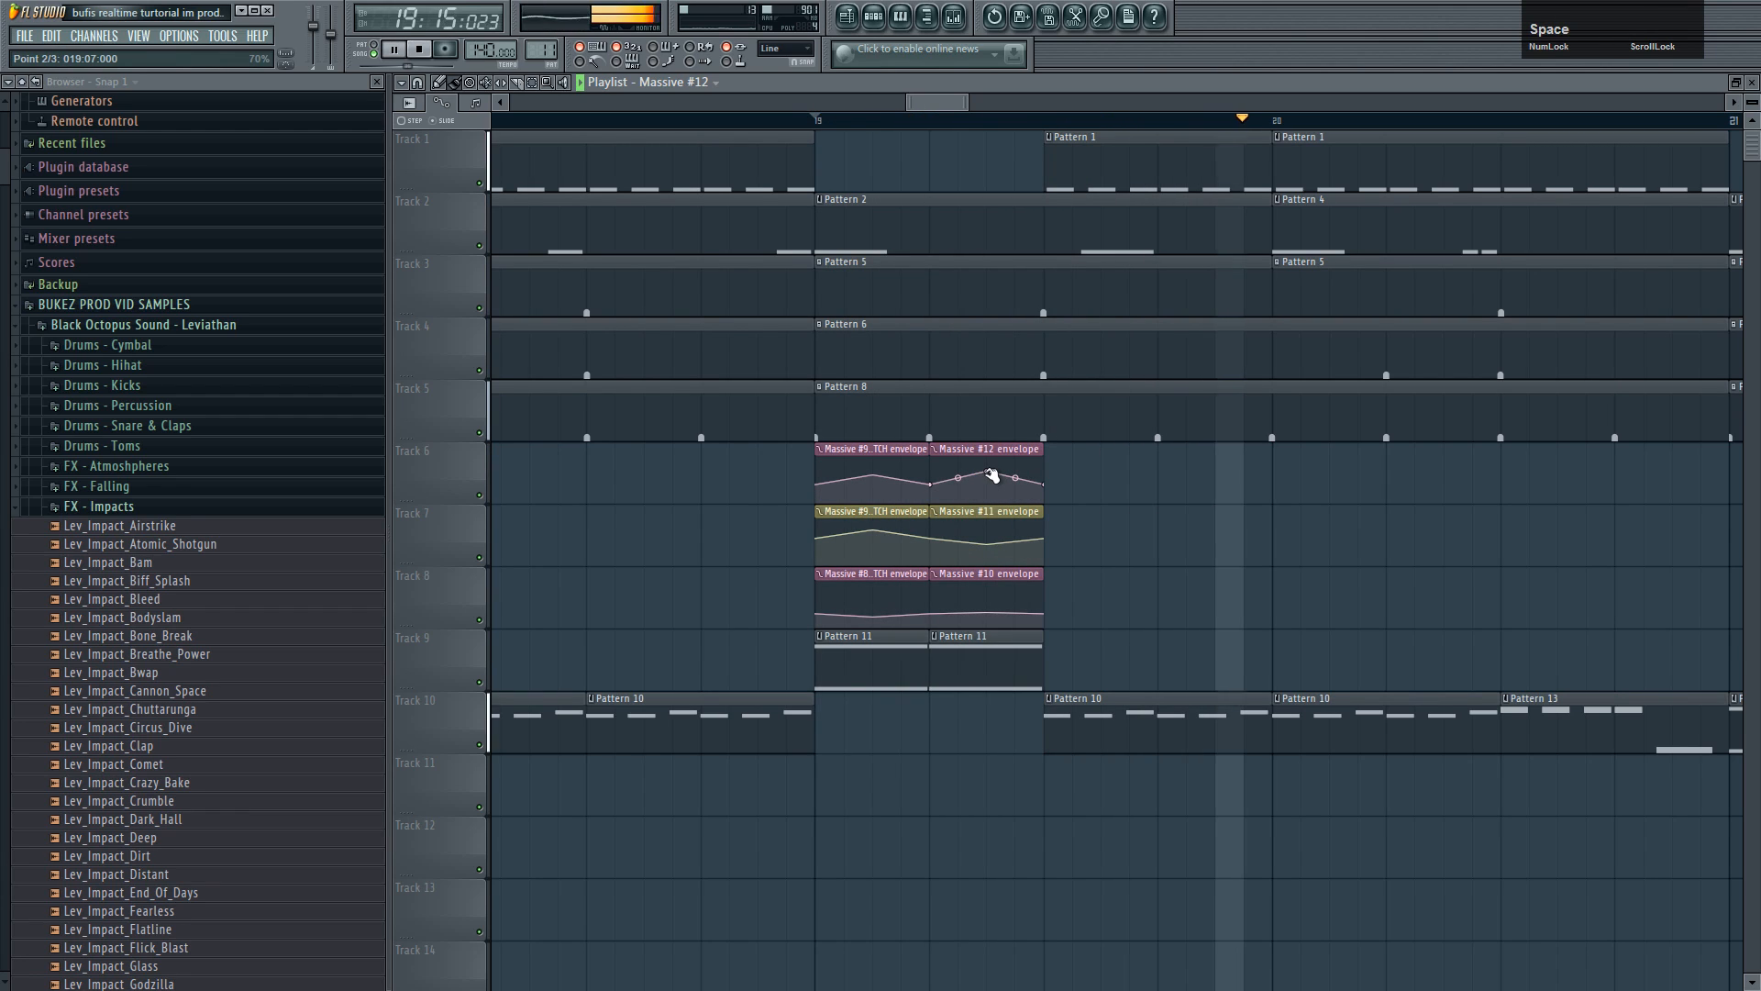
key(space)
key(space)
- Adjust the 019:07:000 midpoint of the Massive #12 envelope to about 74% while auditioning bar 19
mouse_move(991, 475)
mouse_down()
mouse_move(993, 497)
mouse_move(989, 472)
mouse_up()
key(space)
click(989, 492)
key(space)
key(space)
key(space)
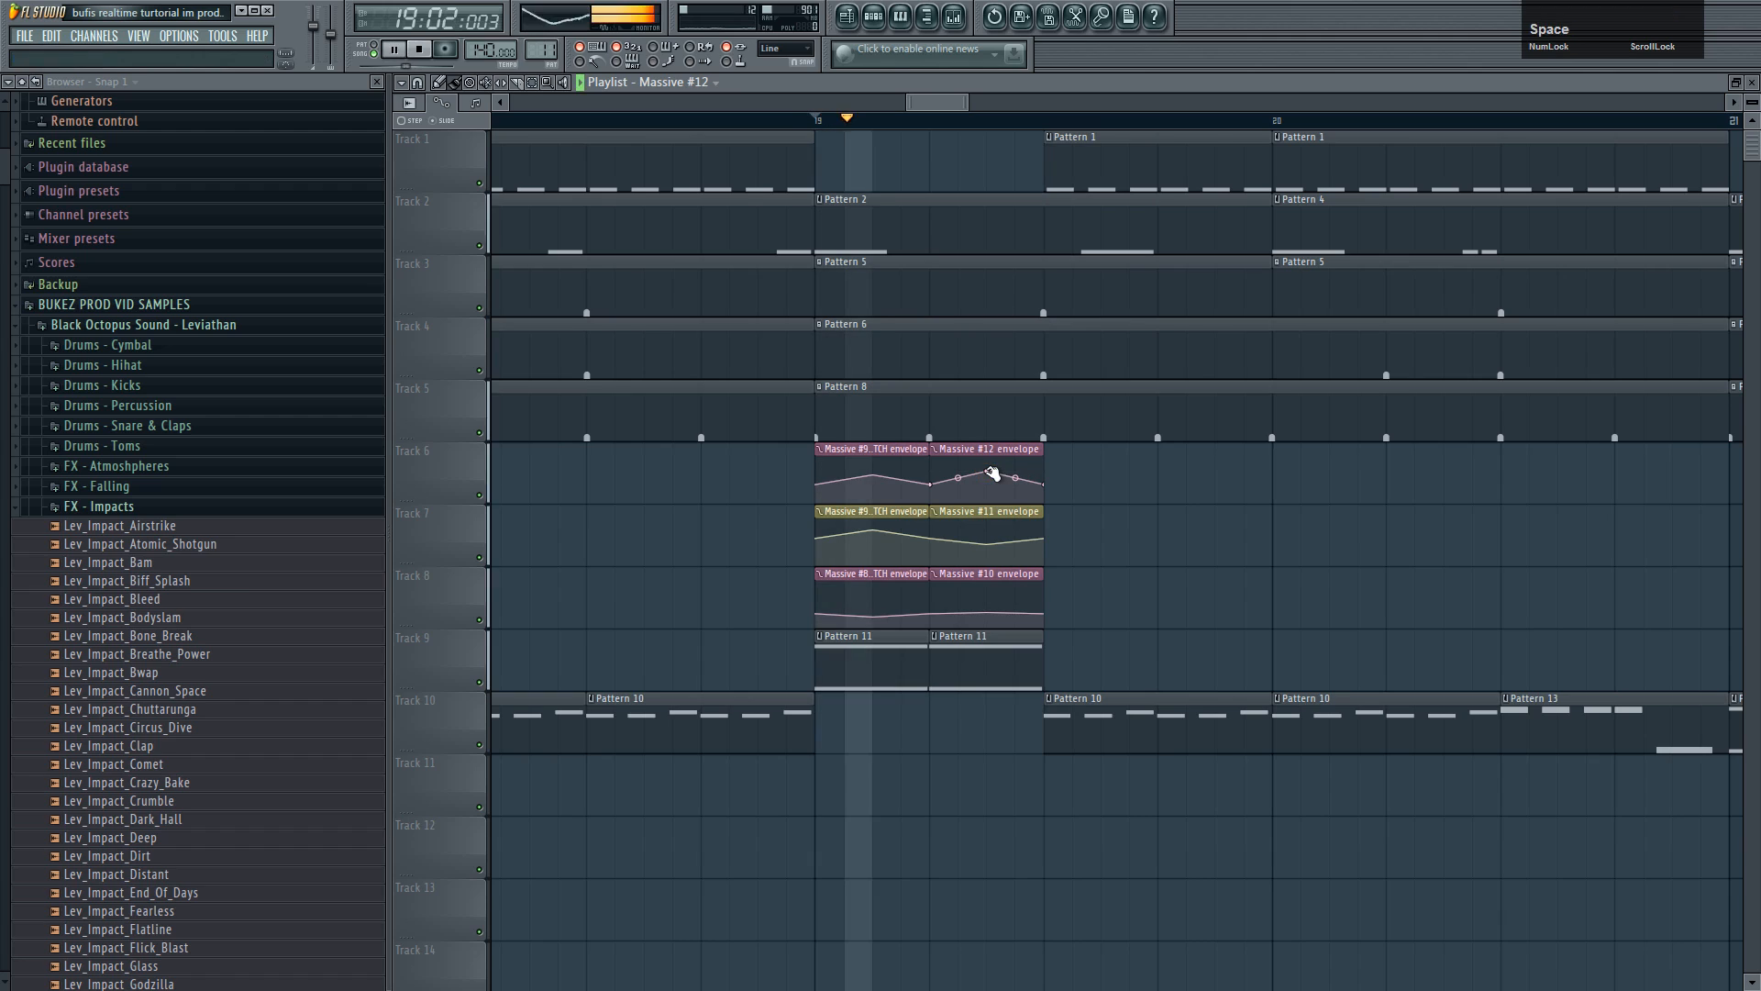
click(988, 474)
key(space)
key(space)
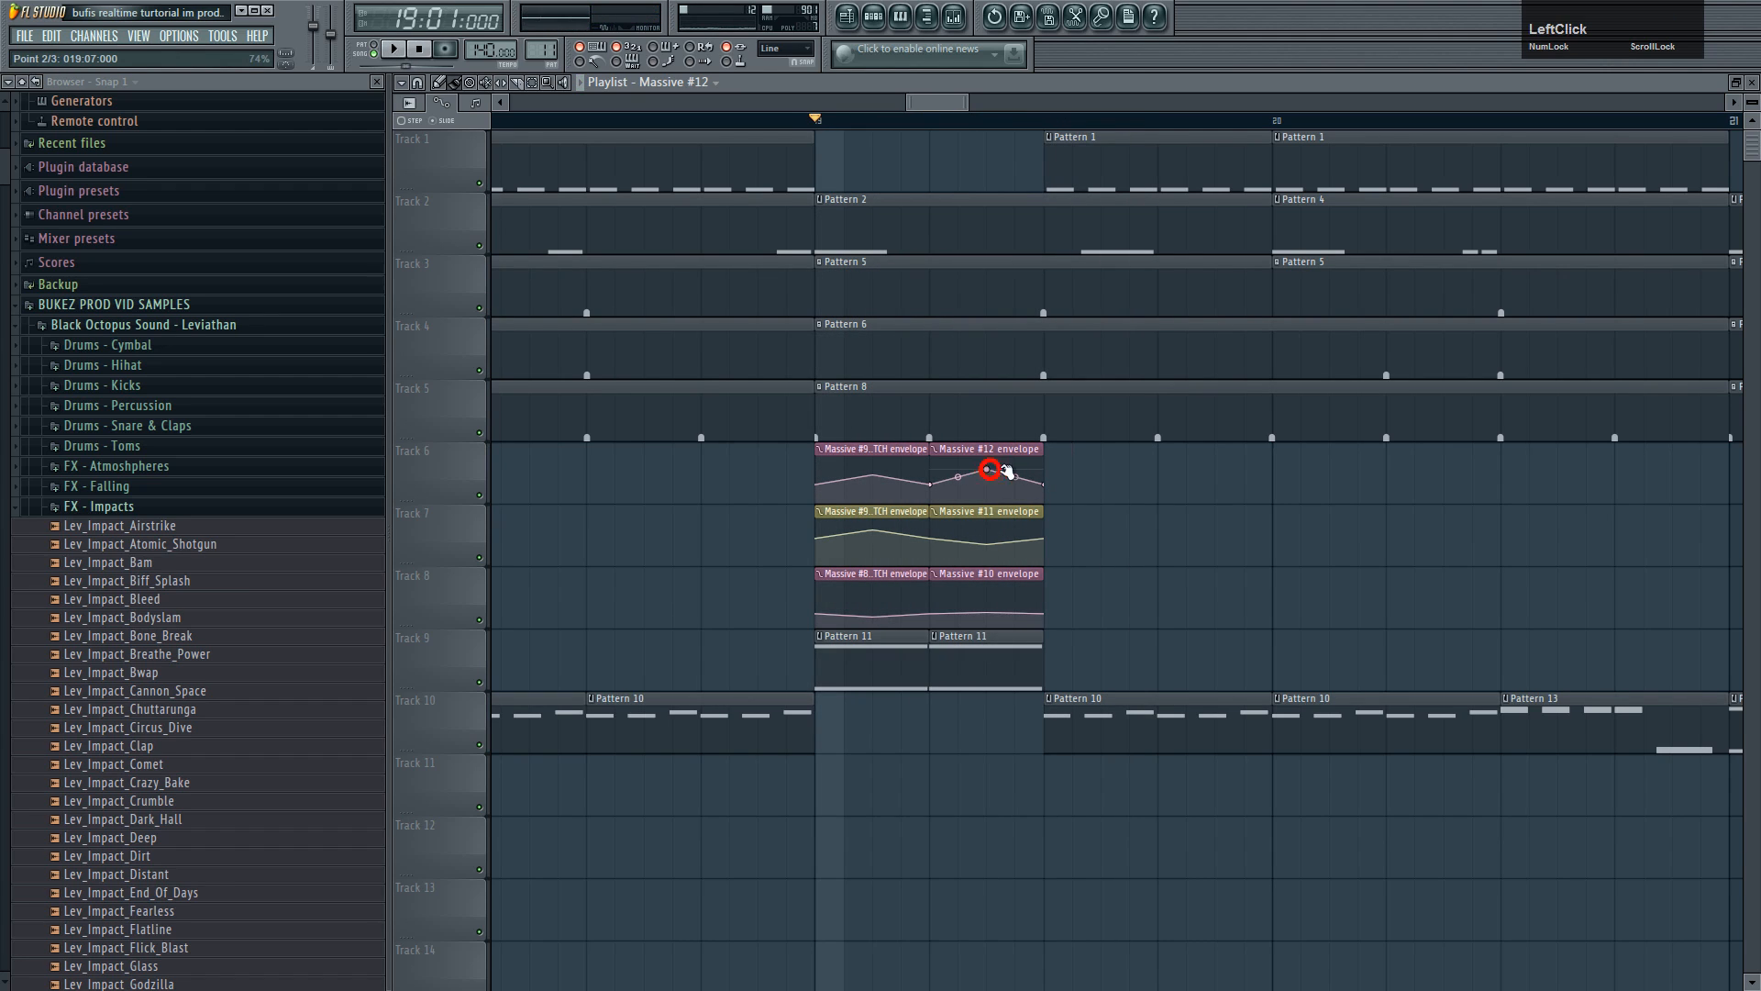
- Move the Massive #12 envelope's peak to 019:09:000 and paste the first Track 6 envelope's 41% start value onto its end point
drag(1037, 470, 1044, 468)
key(space)
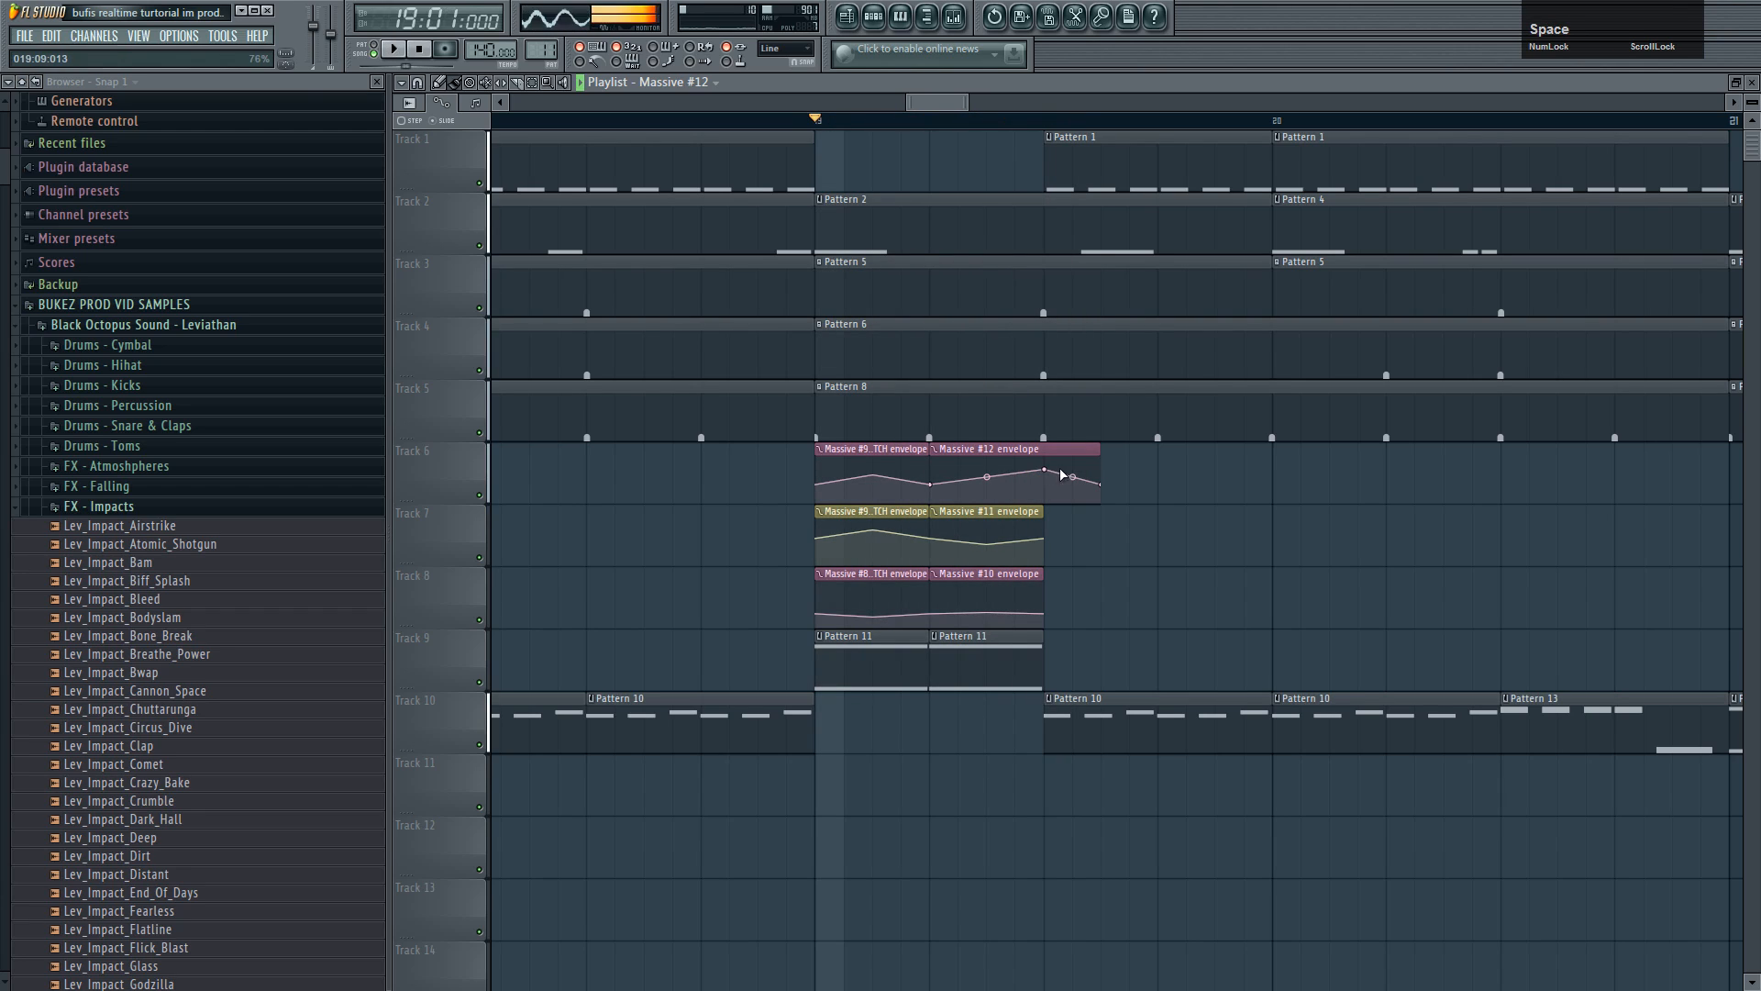
right_click(819, 487)
click(855, 732)
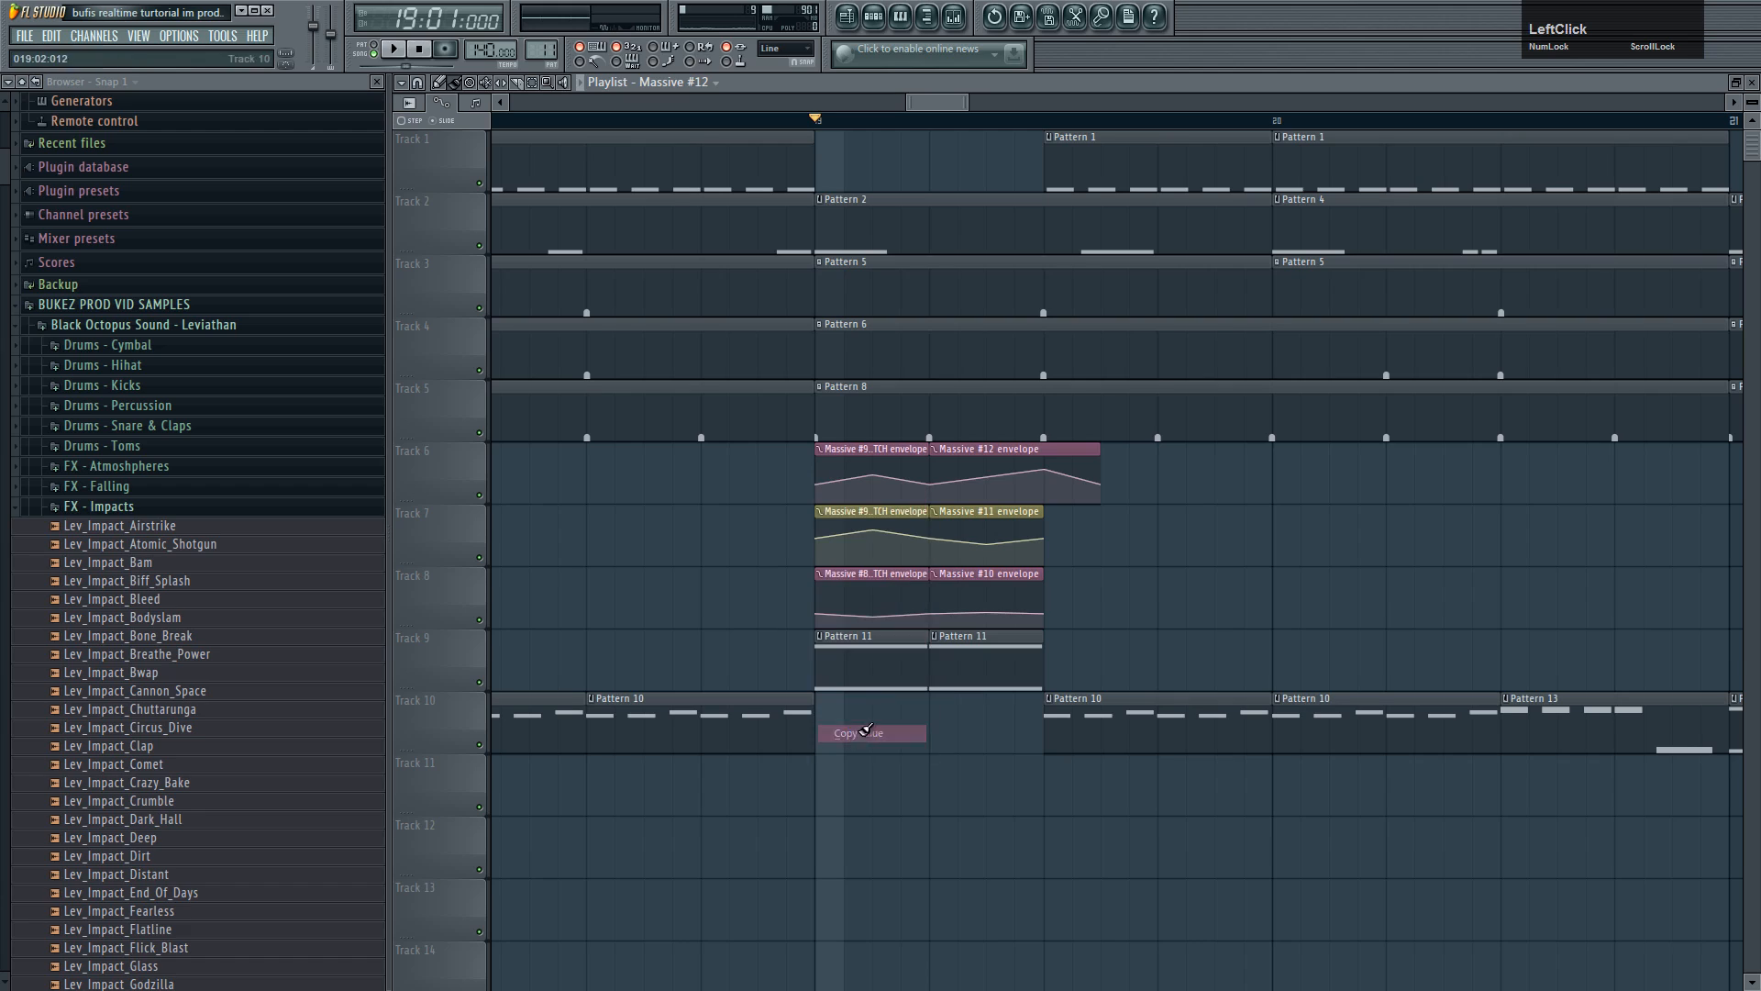
right_click(1103, 488)
click(1106, 713)
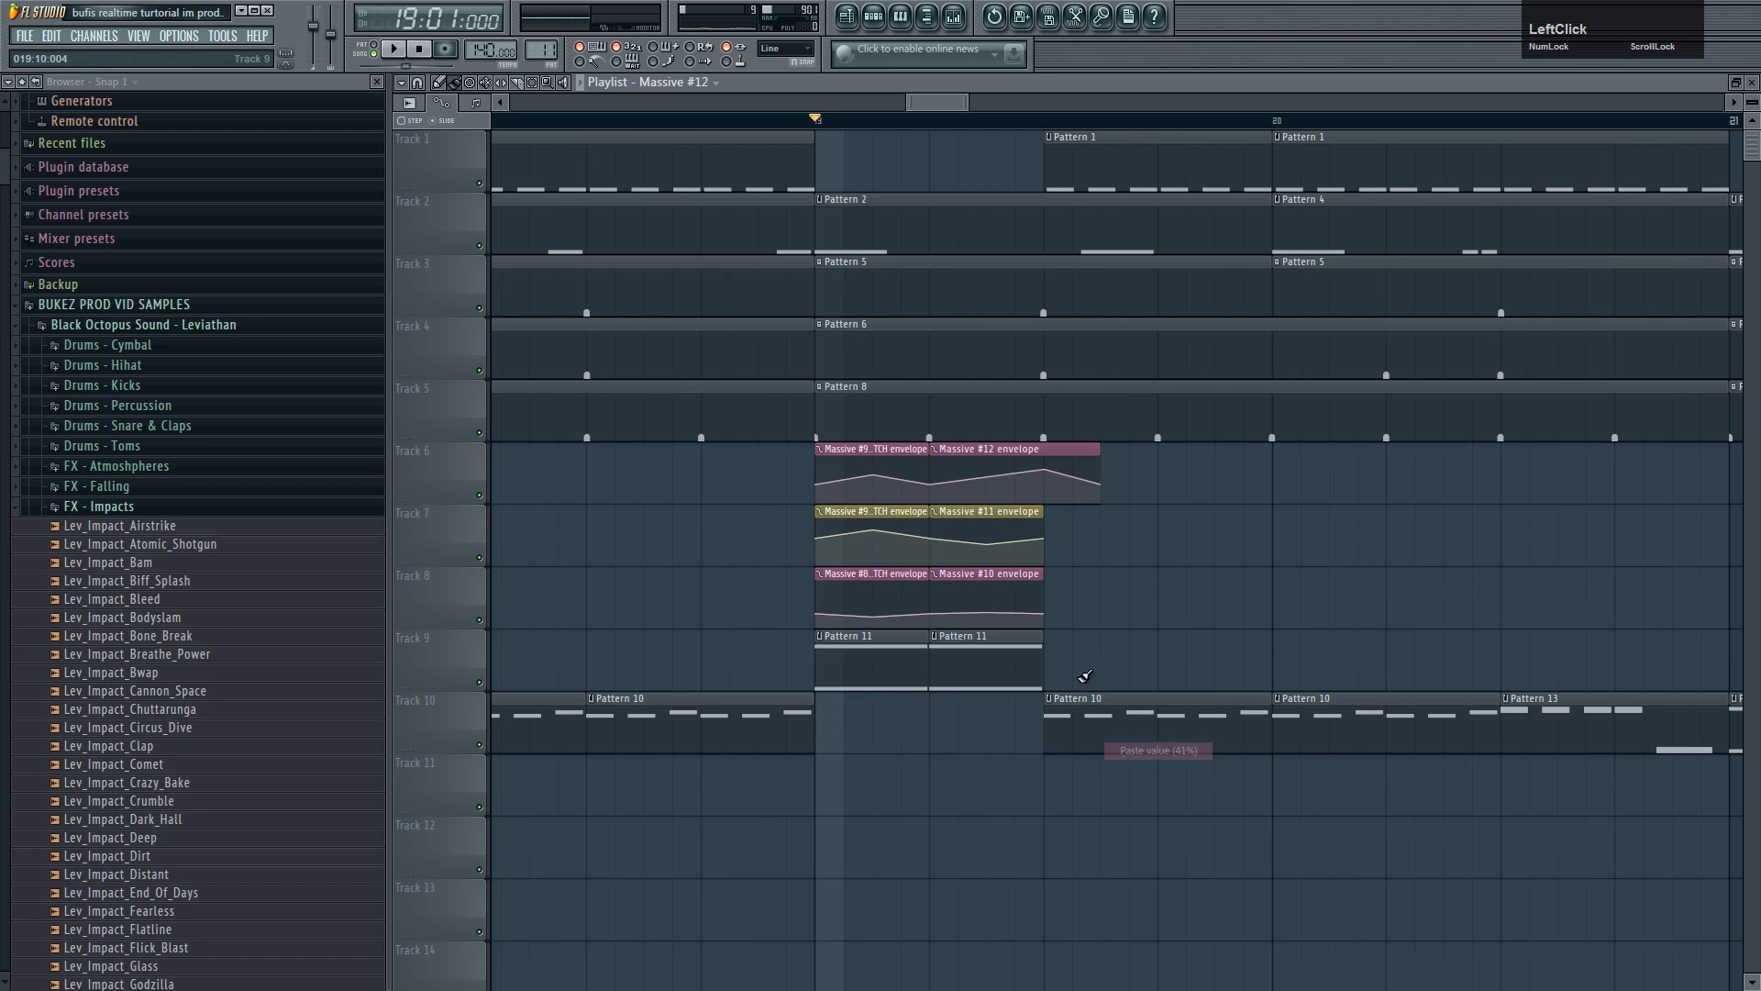
- Copy the Massive #11 envelope's 59% value from its 019:09:000 point and paste it onto the new end point at 019:11:000
right_click(1045, 539)
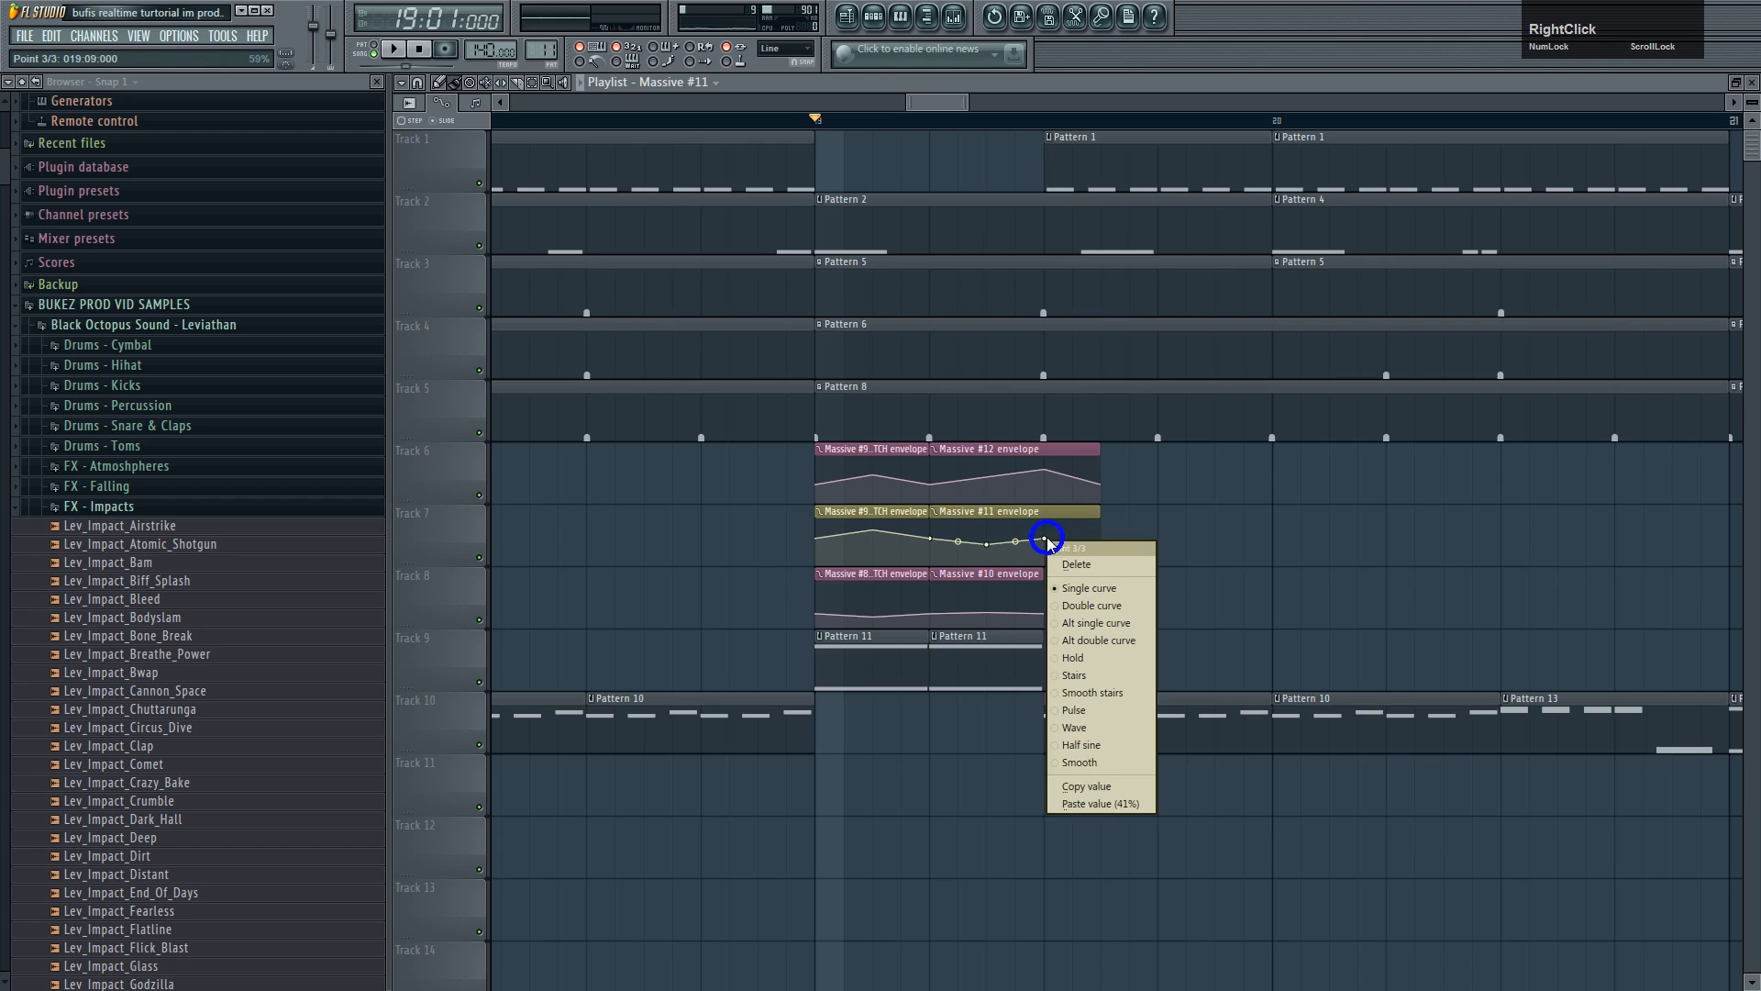
click(1087, 786)
right_click(1094, 551)
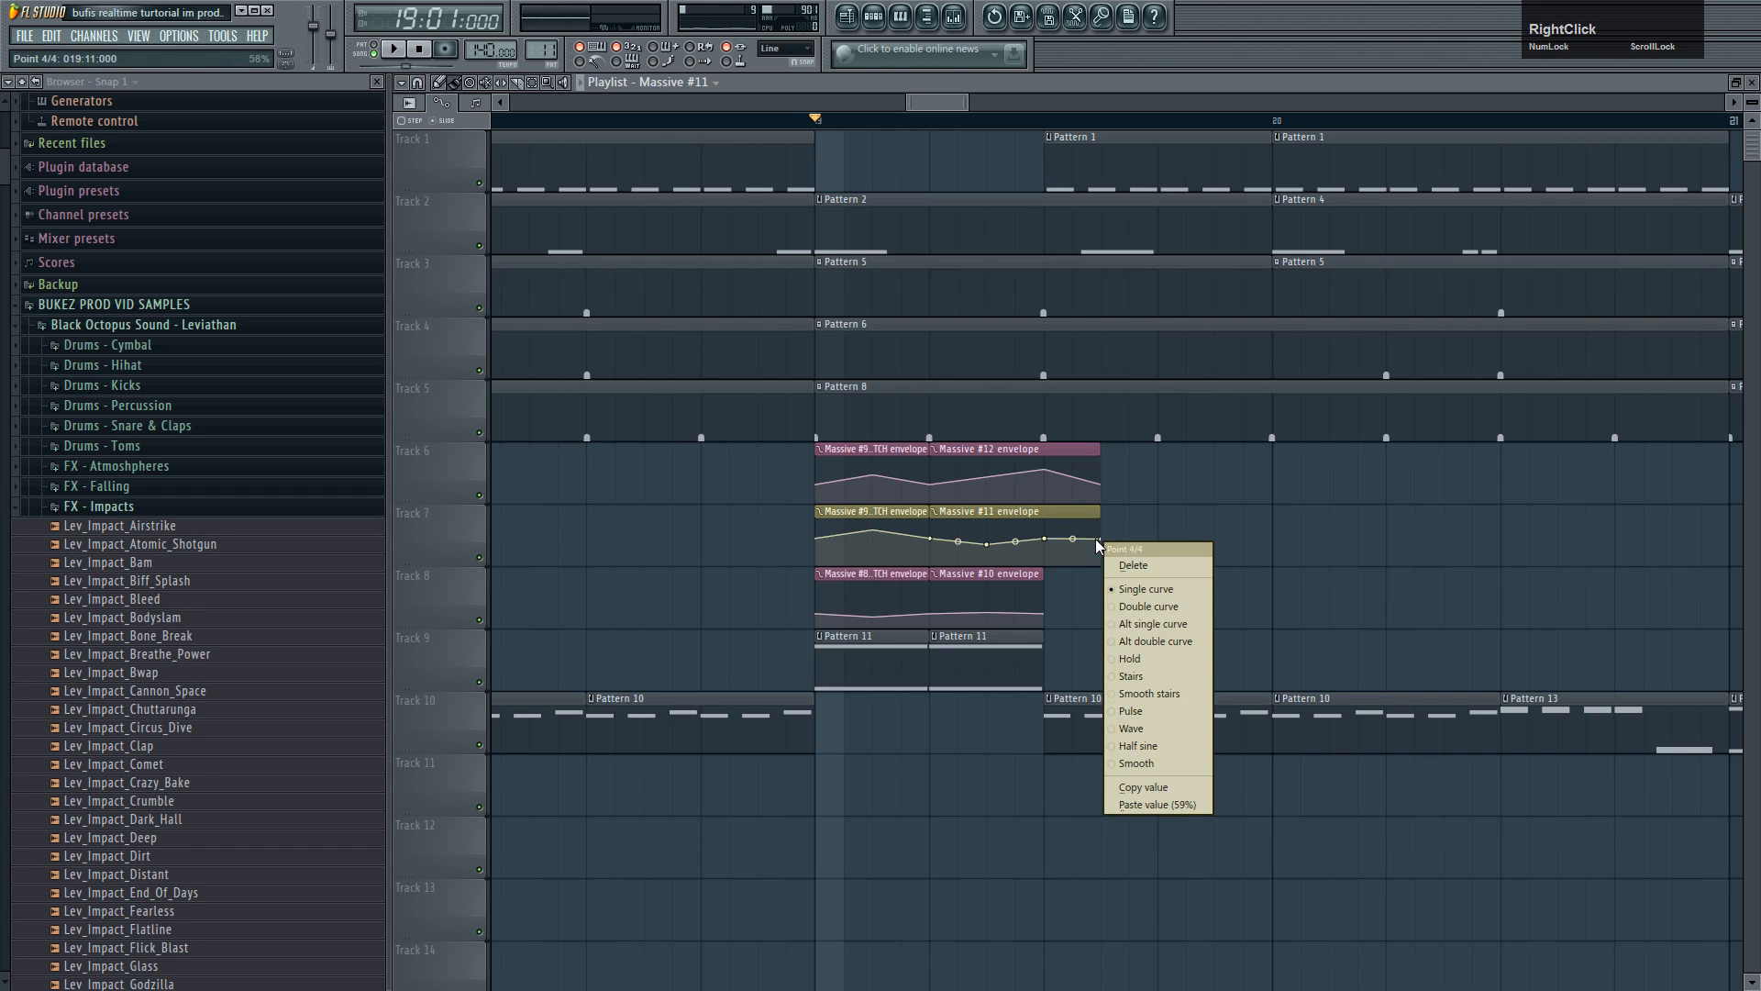
click(1151, 804)
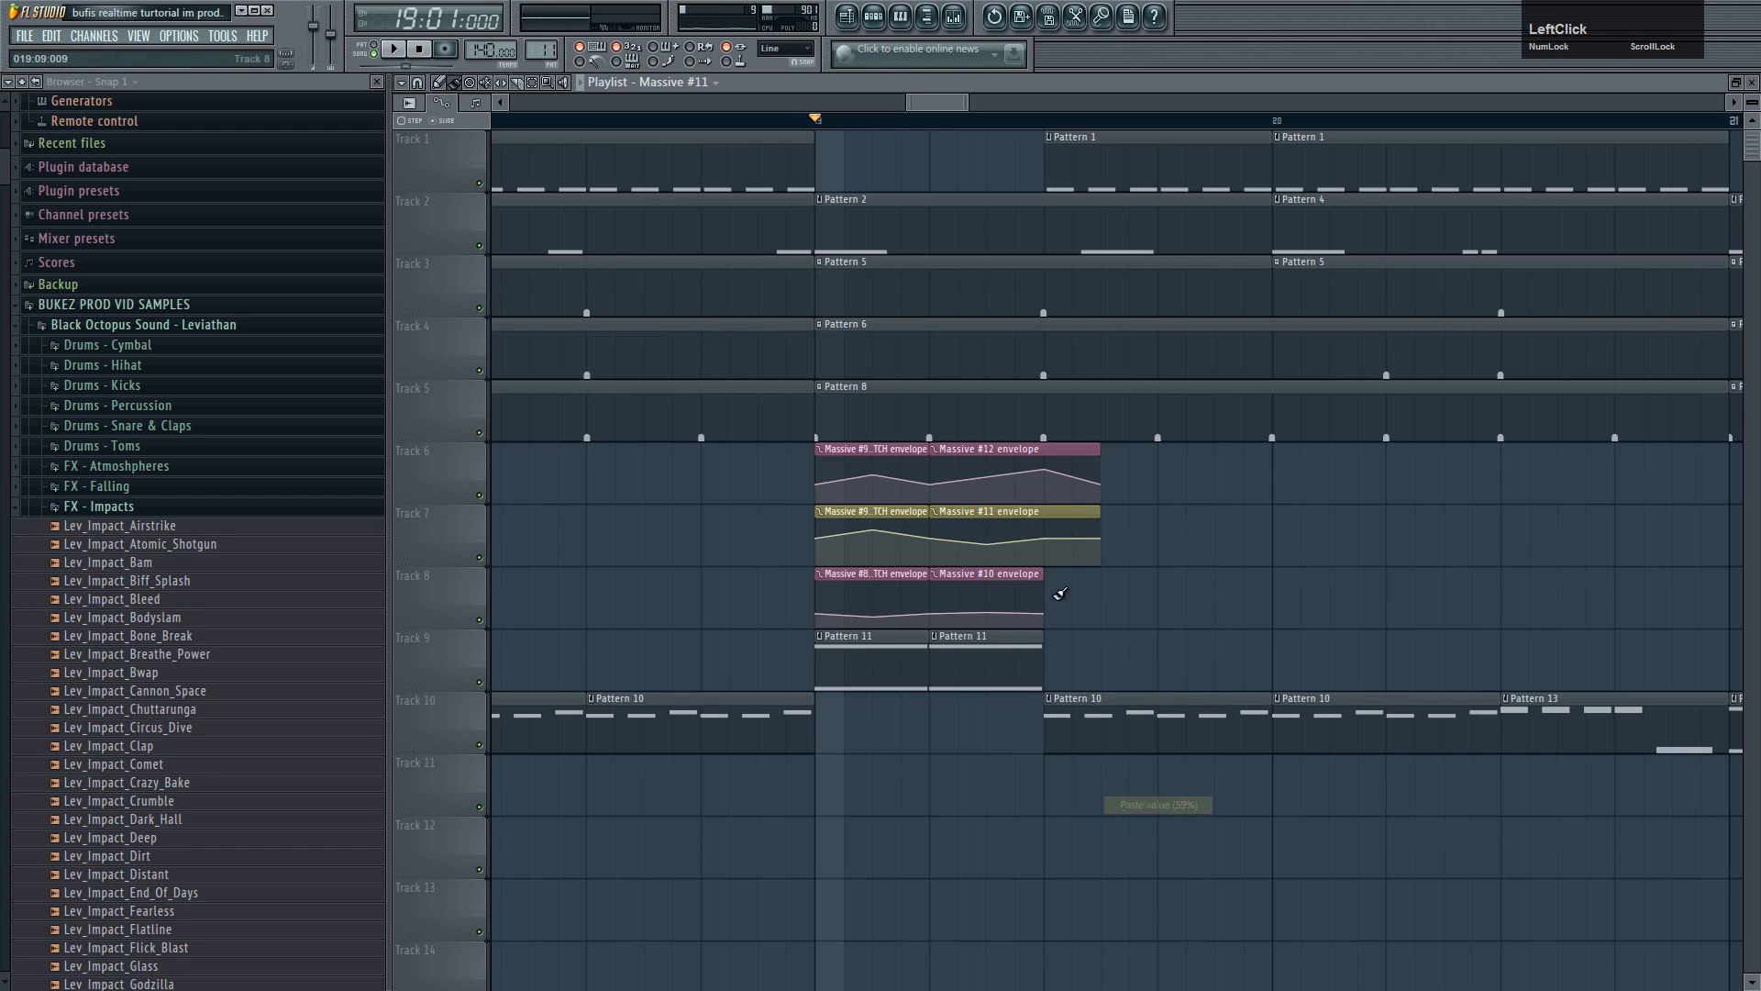
- Delete the Massive #11 envelope's 019:07:000 midpoint and raise its 019:09:000 point to about 72%, auditioning the result
right_click(991, 547)
click(1015, 570)
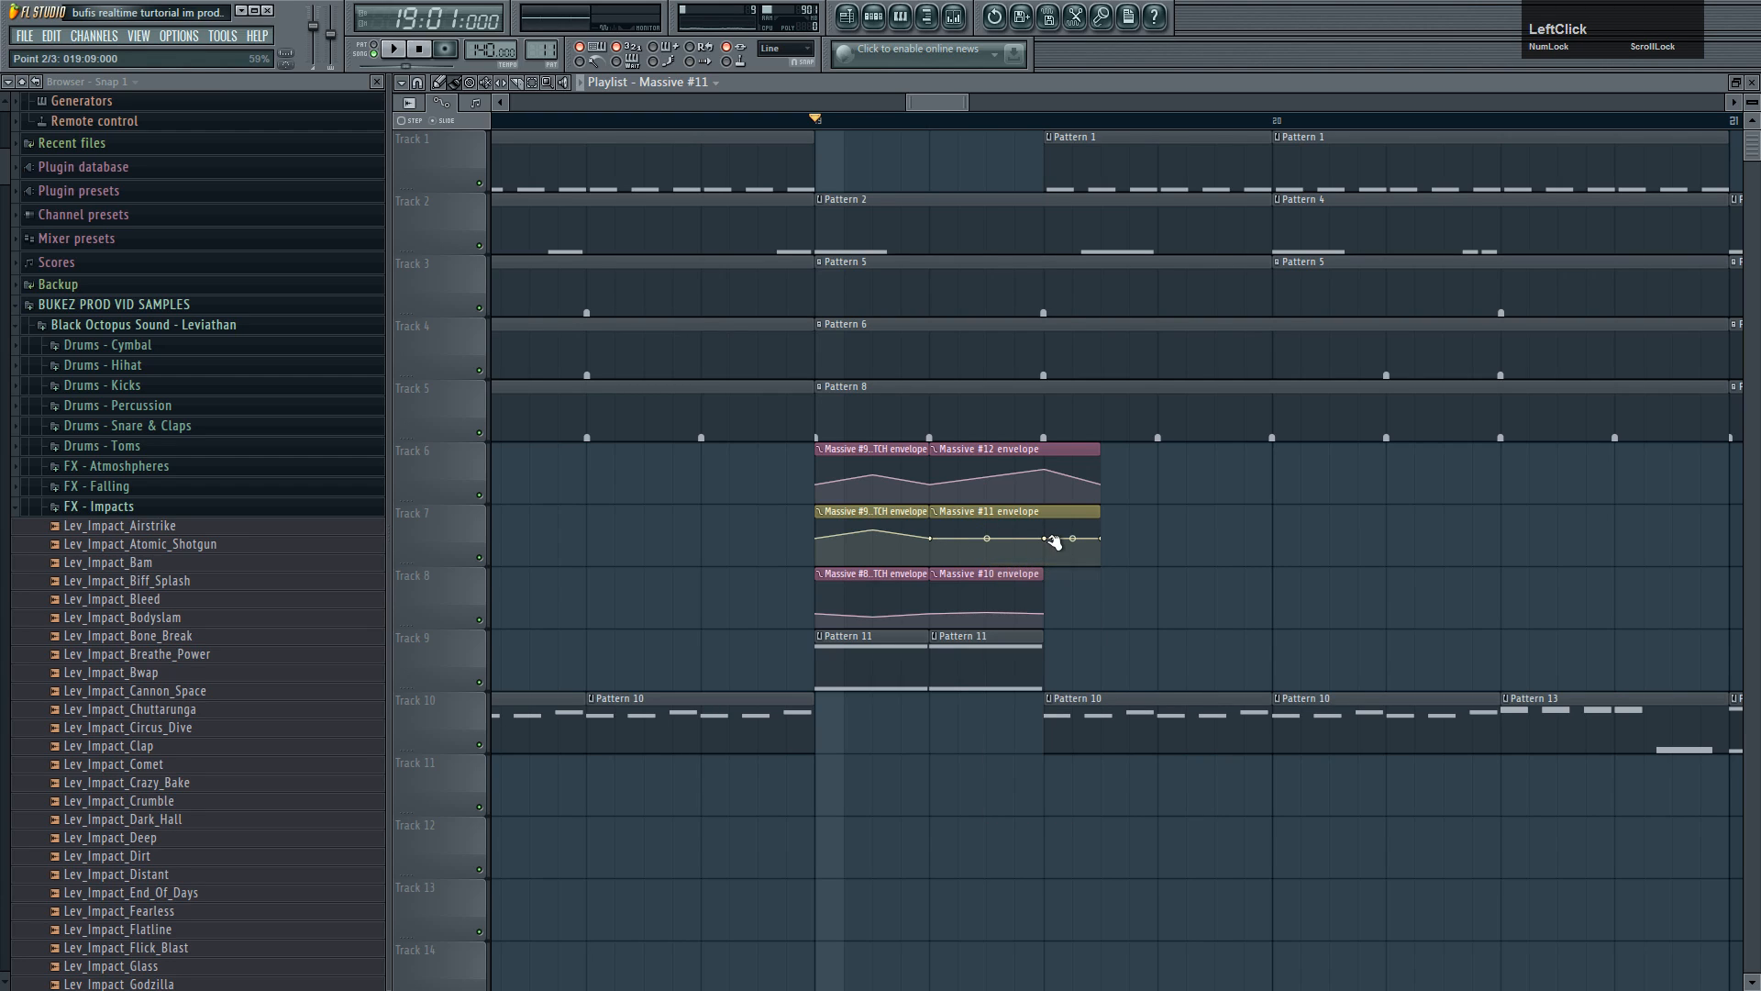
key(space)
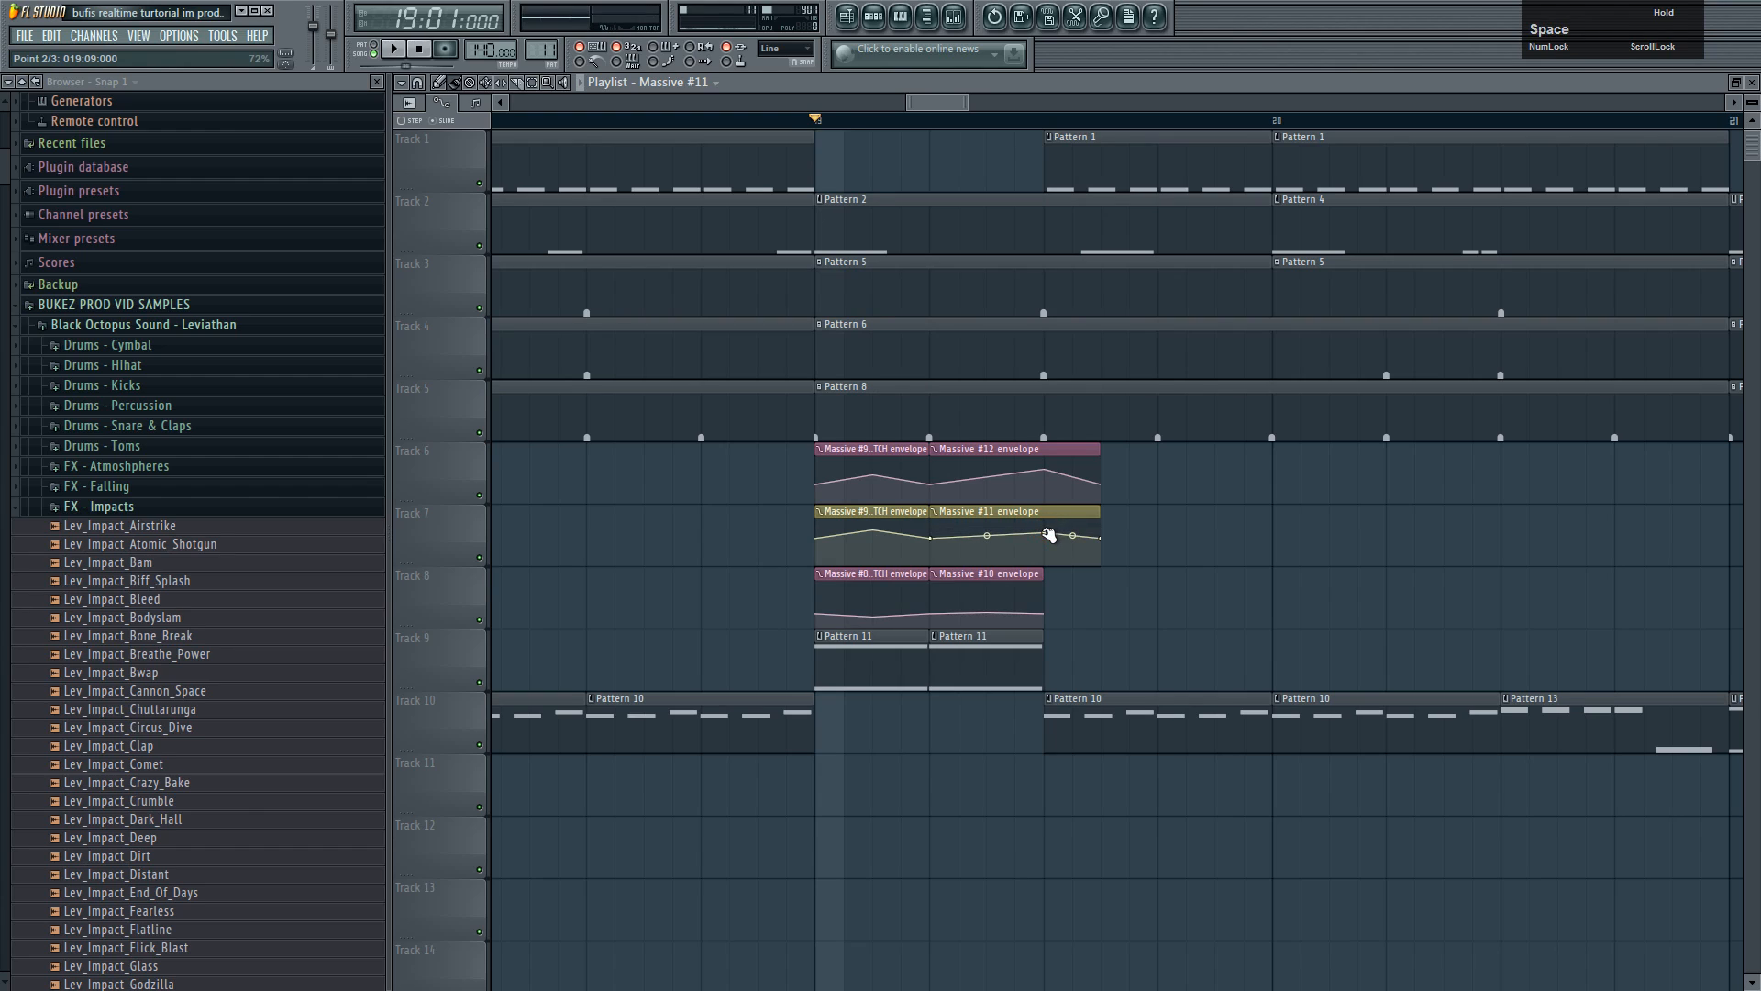
key(space)
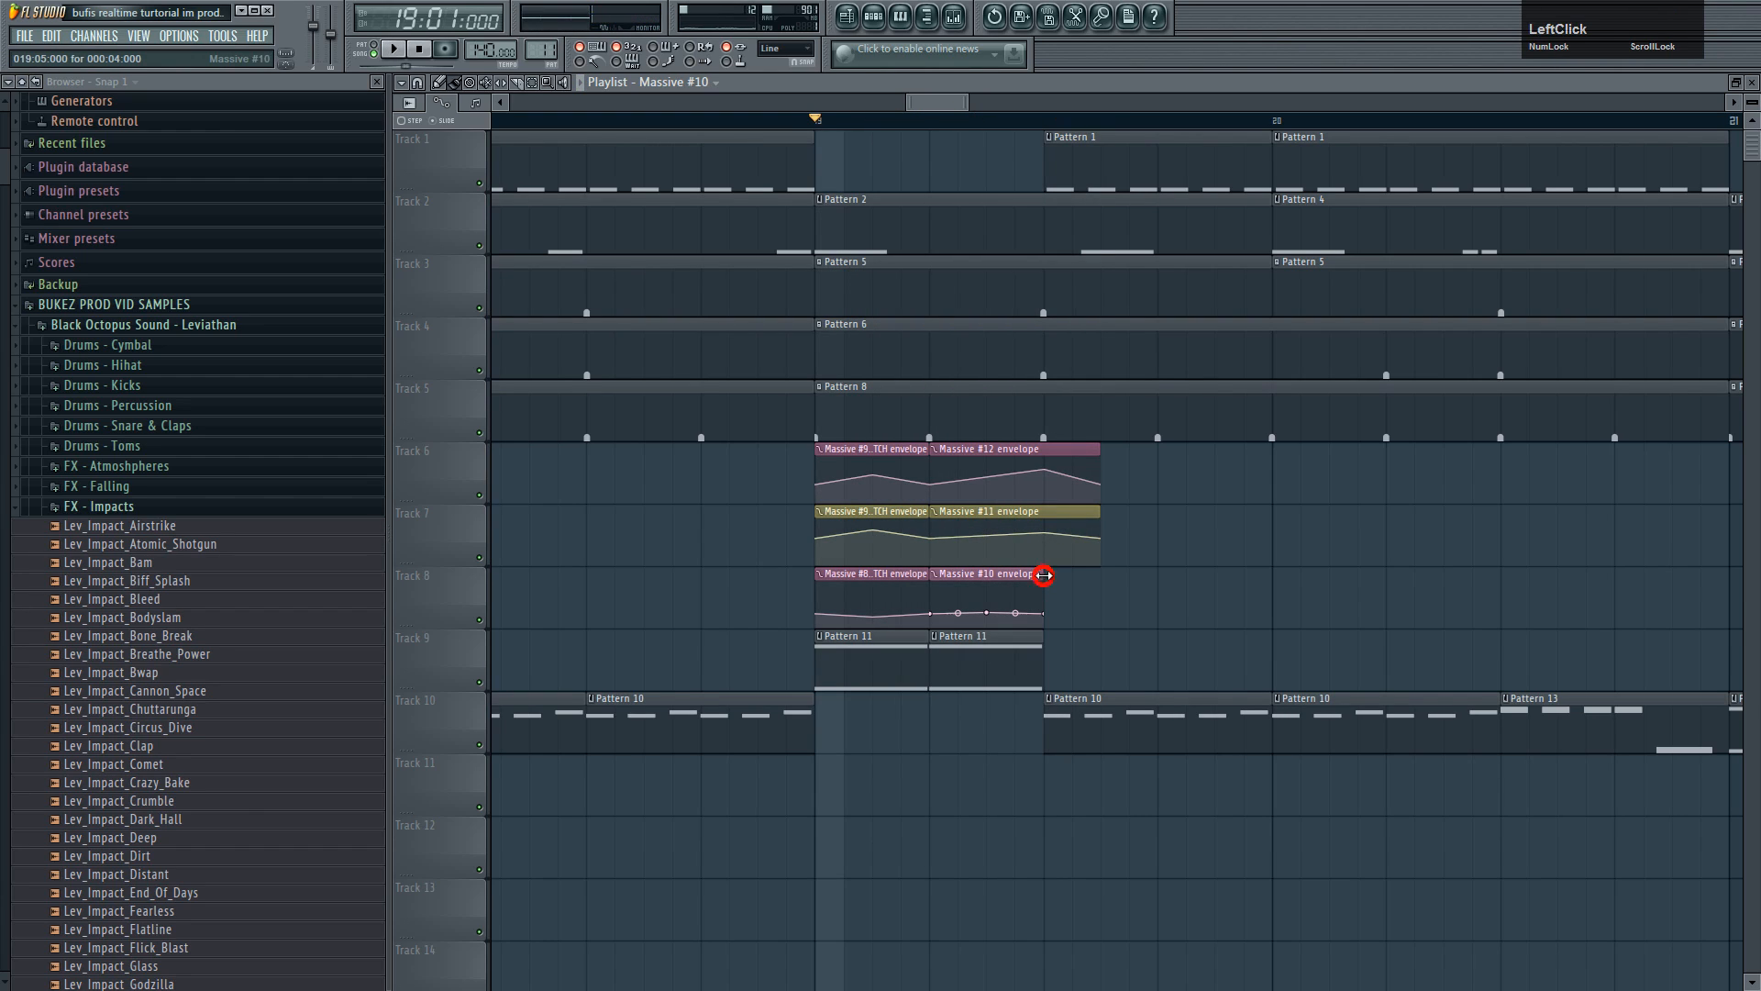
- Paste the Massive #10 envelope's 31% value from 019:09:000 onto its new end point and delete its 019:07:000 midpoint
right_click(1047, 613)
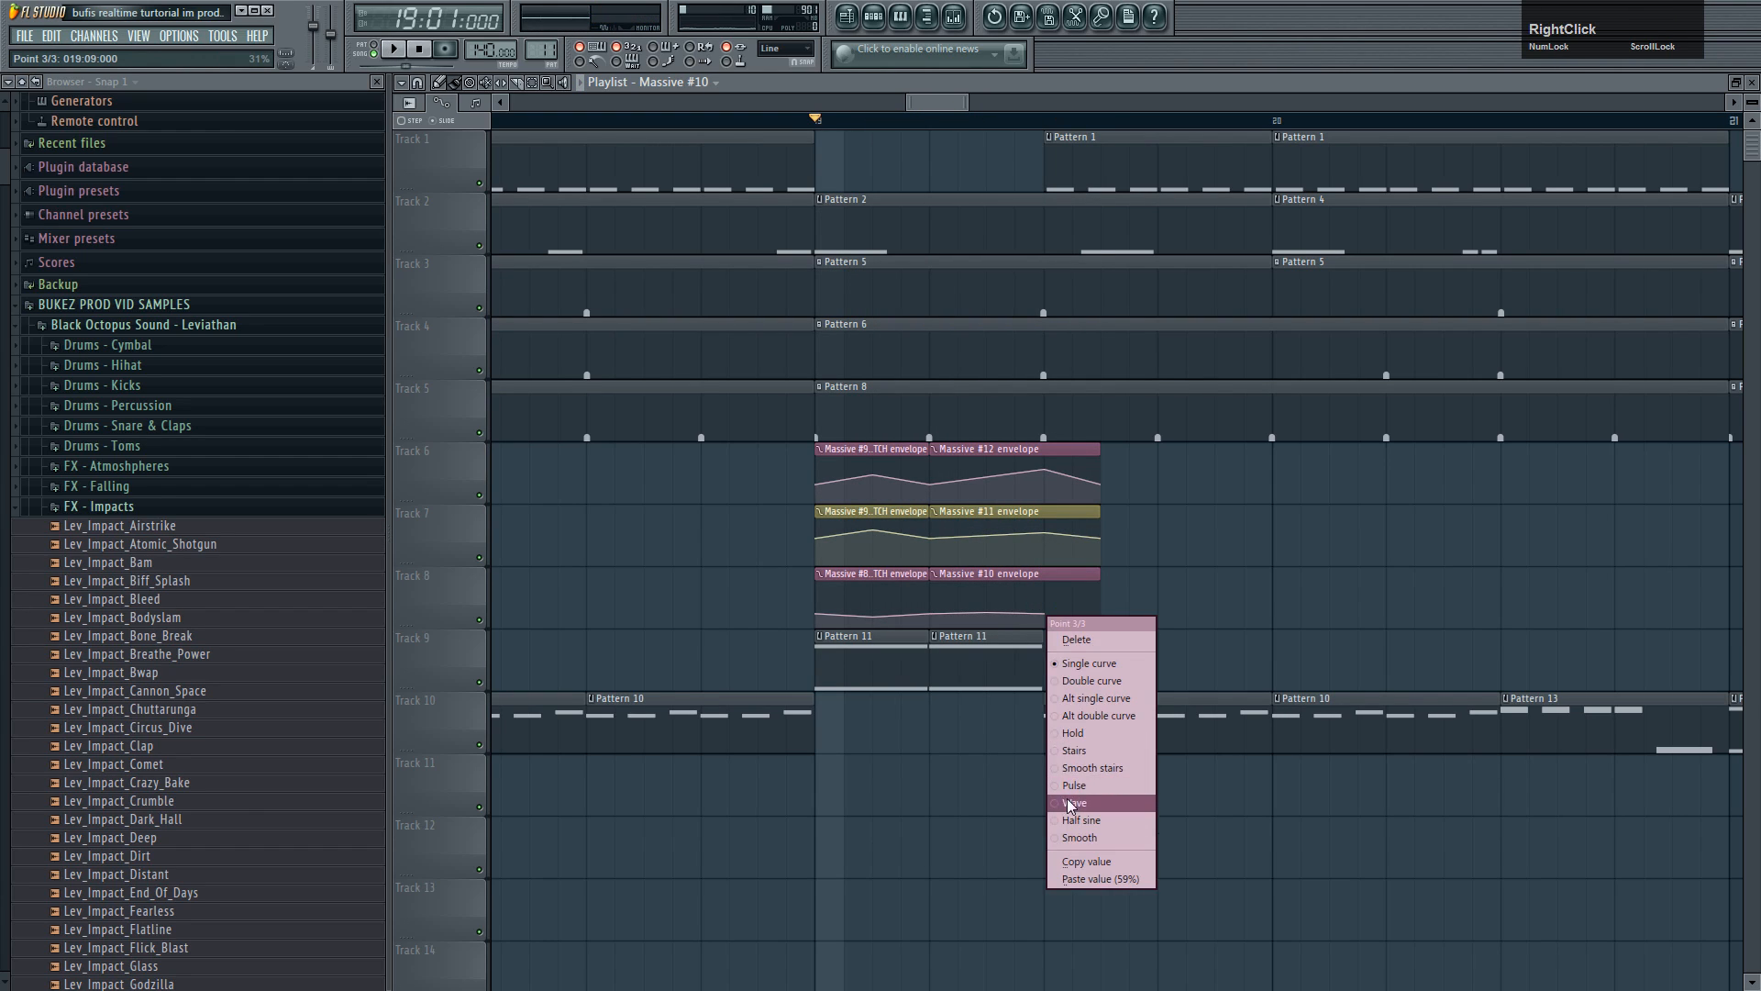
click(1091, 871)
right_click(1099, 611)
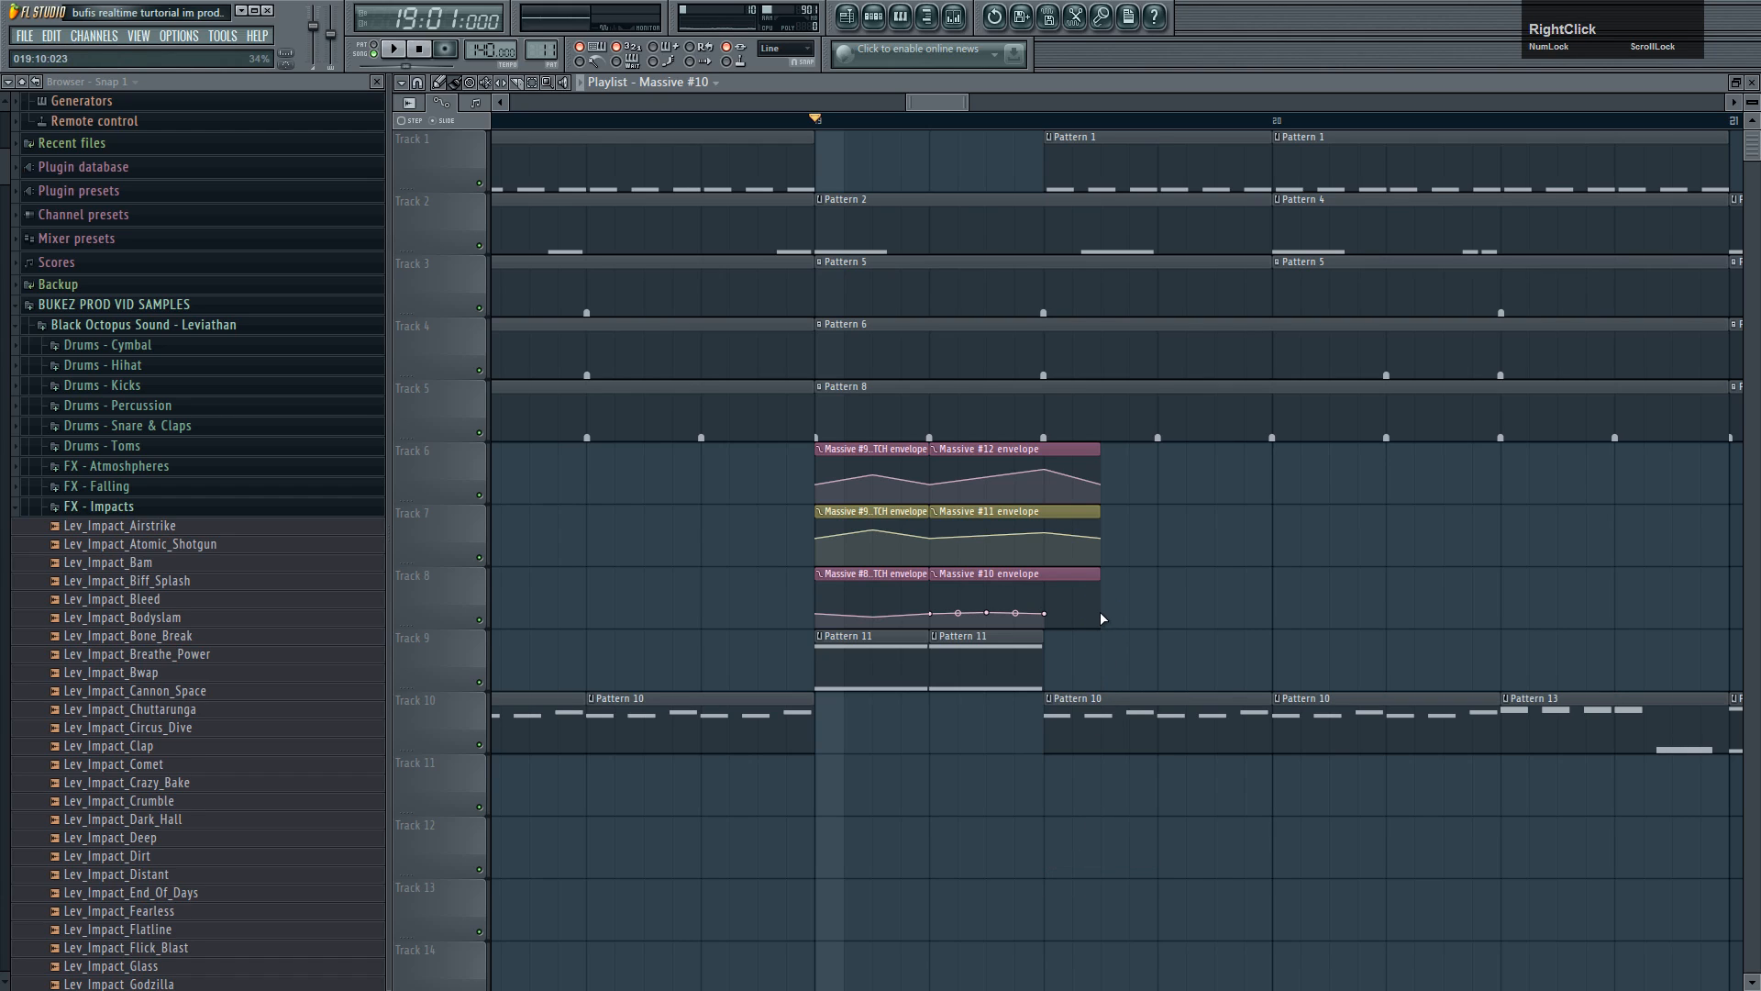
click(1126, 876)
right_click(990, 621)
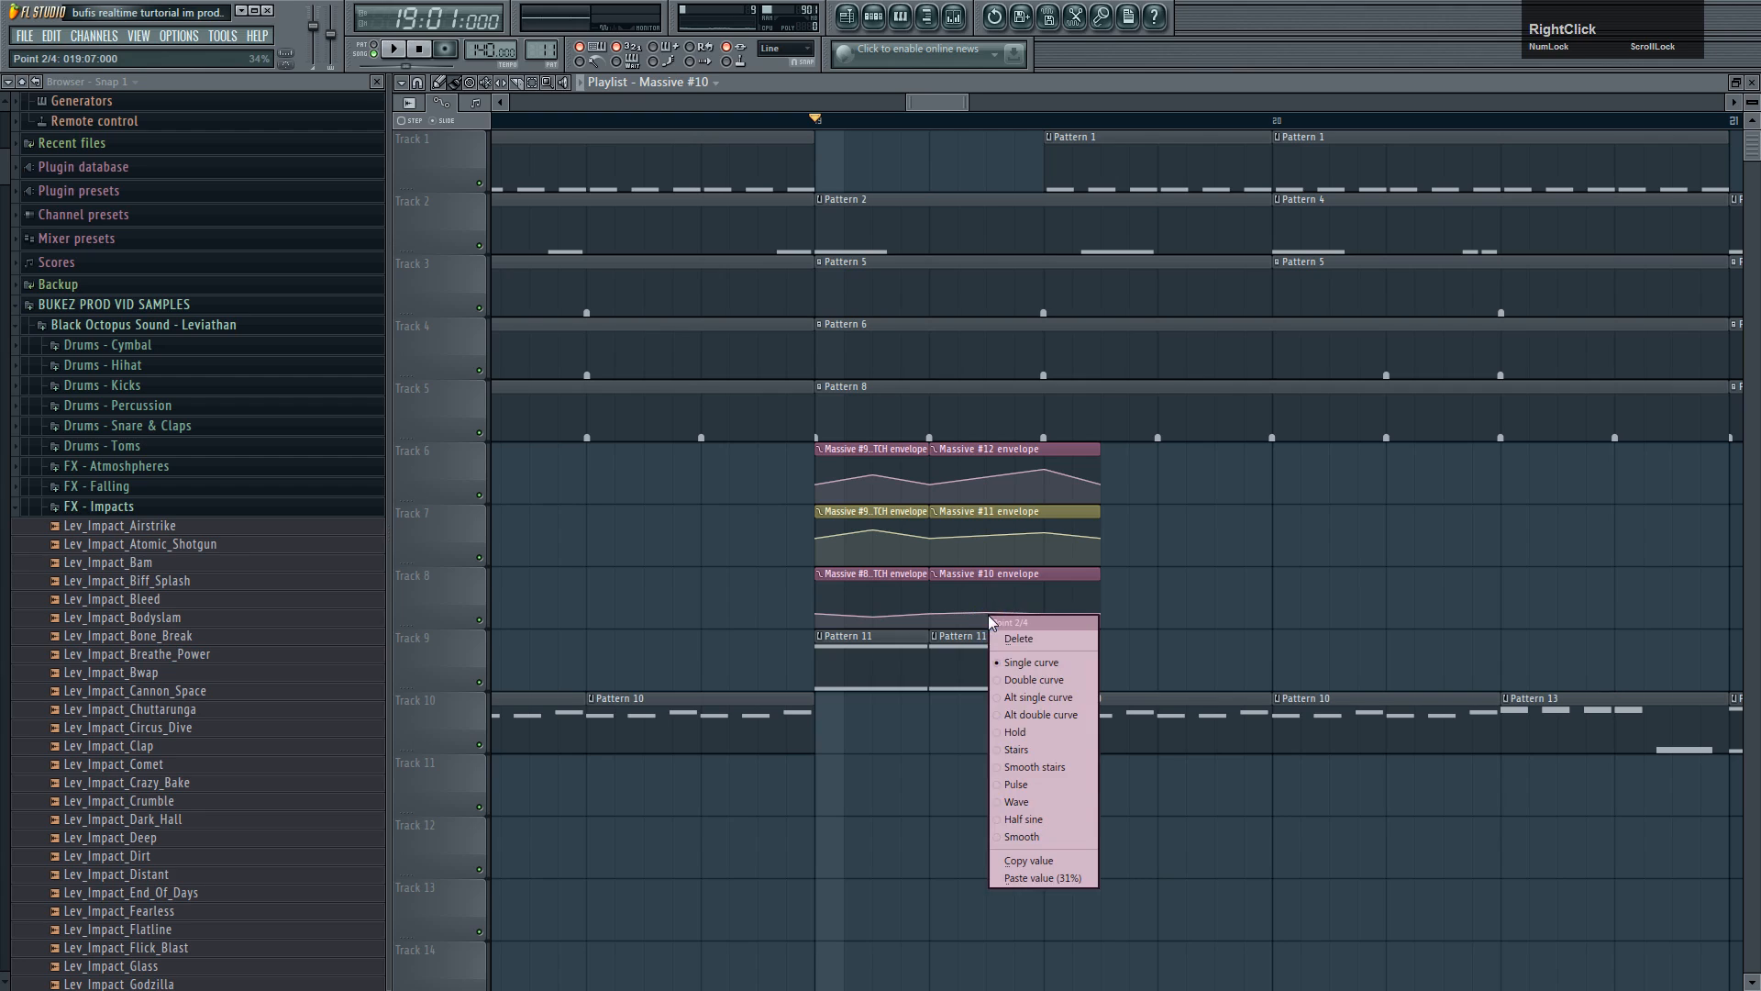
click(1034, 638)
- Raise the Massive #10 envelope's 019:09:000 point to about 38% while auditioning bar 19
key(space)
drag(1046, 609, 1047, 611)
key(space)
key(space)
key(space)
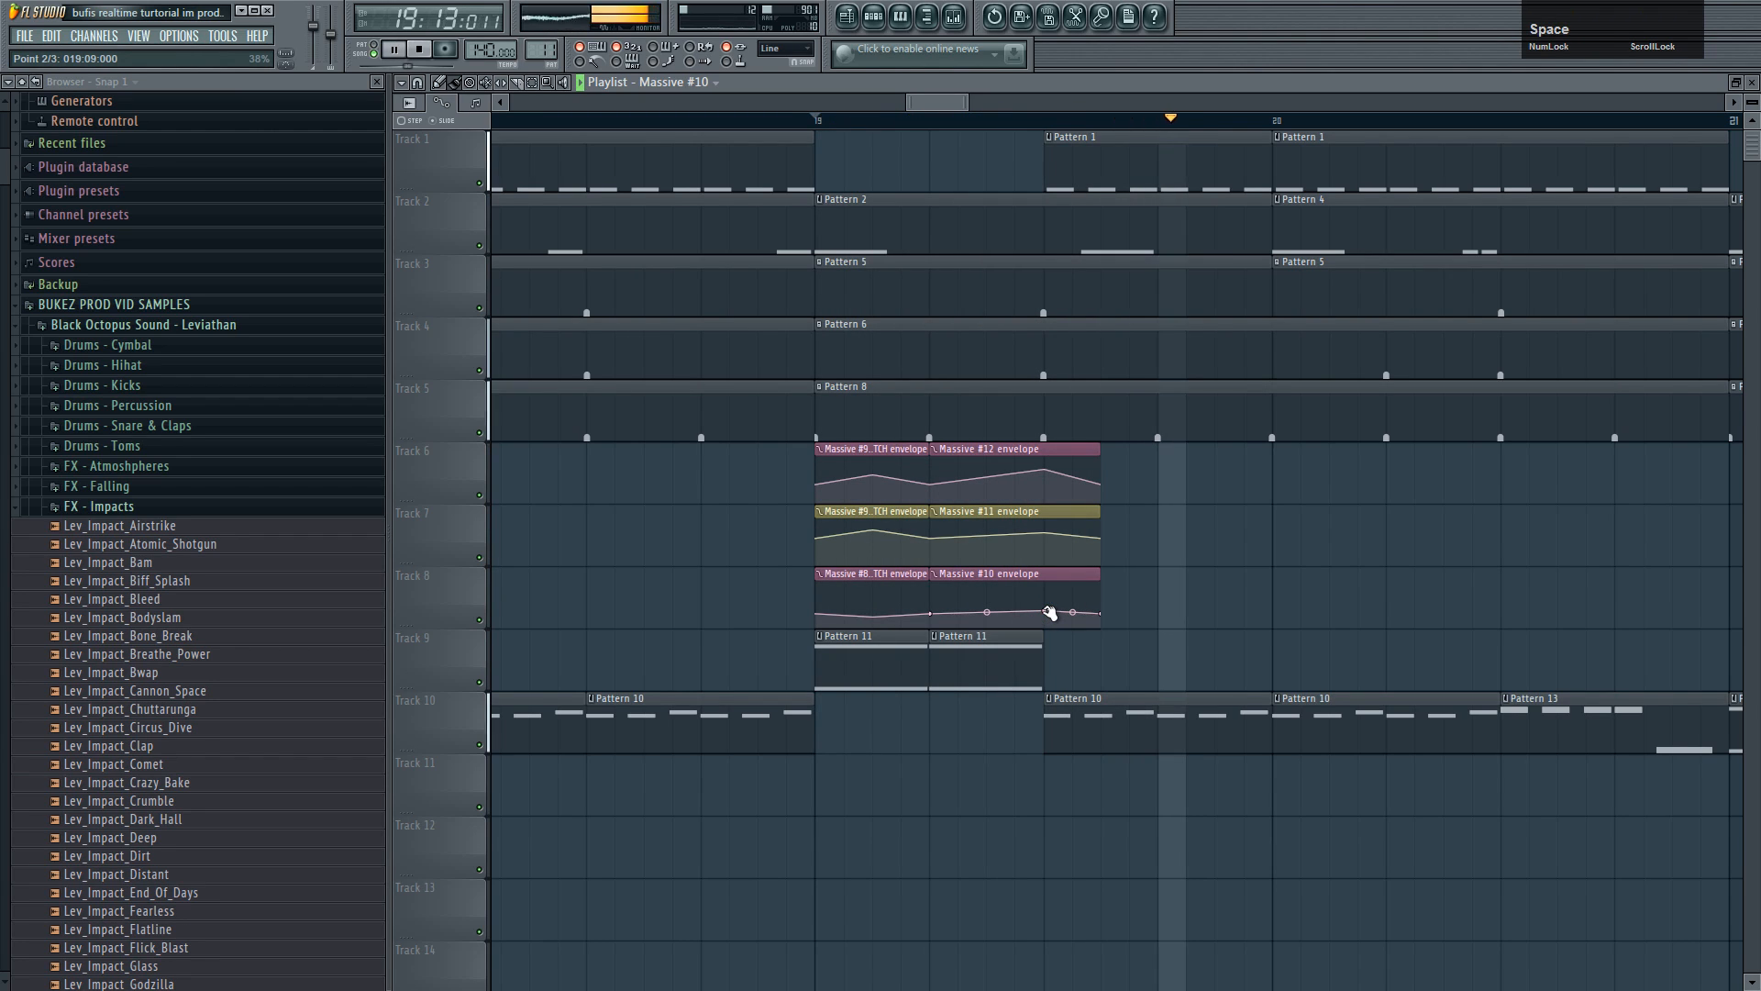
key(space)
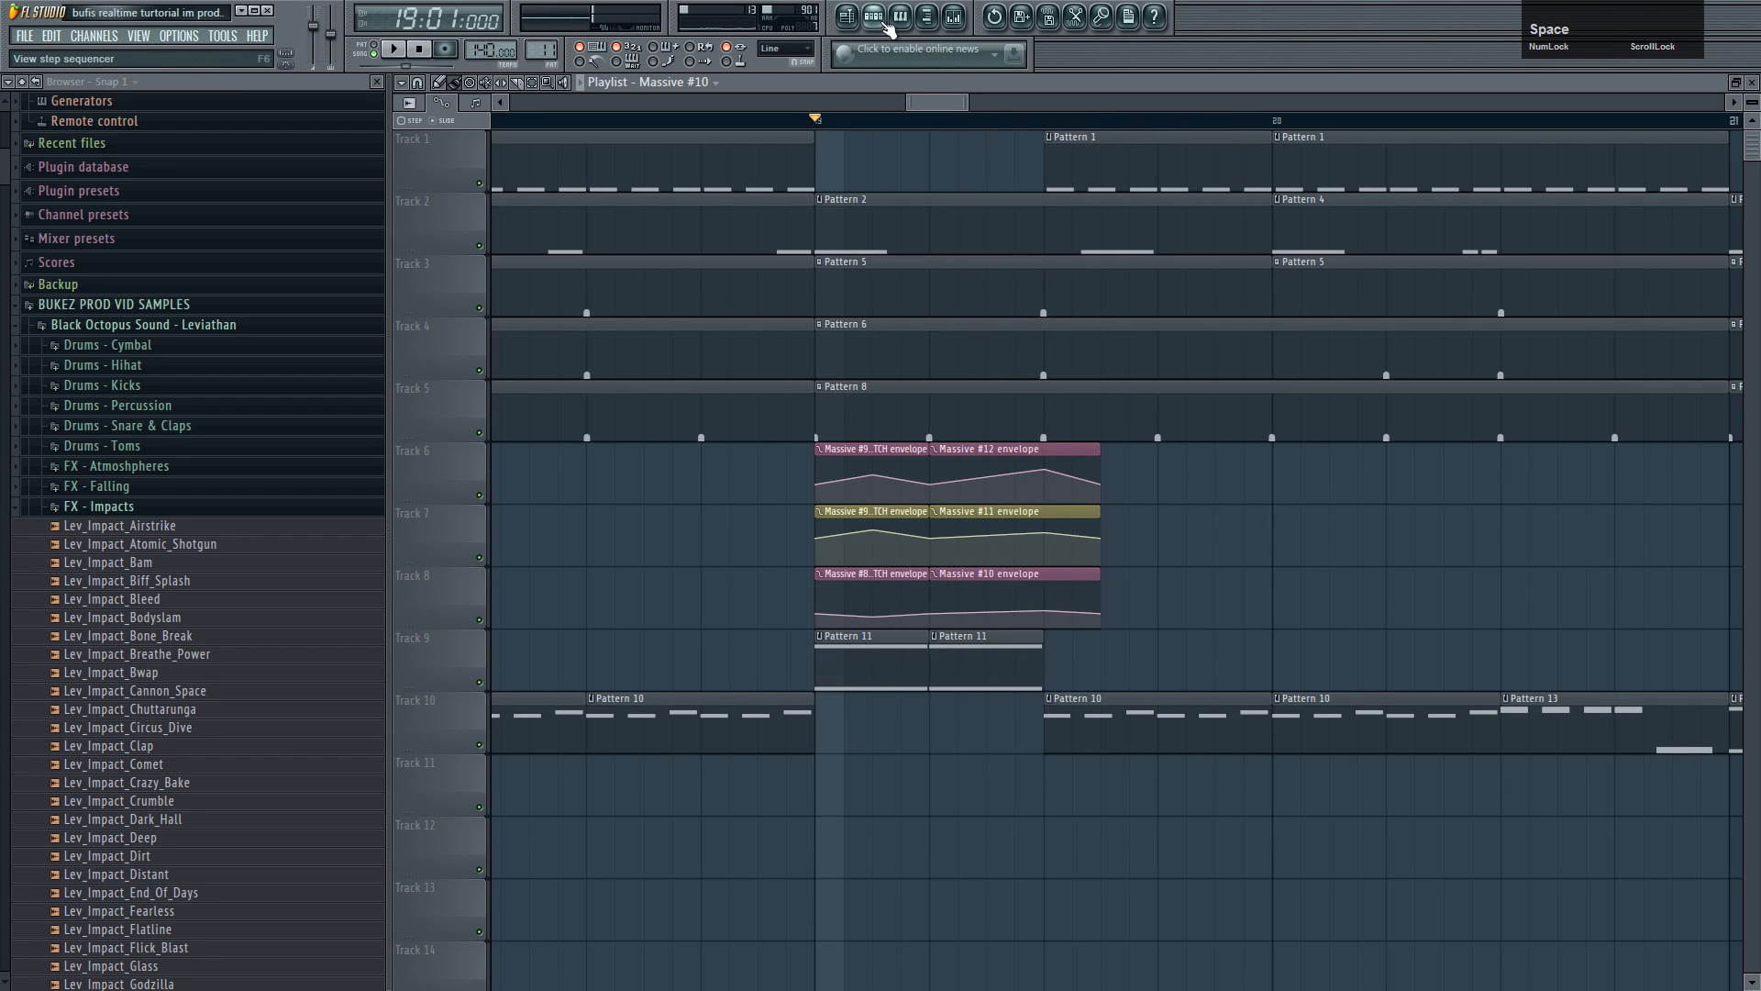
- Adjust the low-pass band of Insert 8's Fruity Parametric EQ 2 to about 325 Hz and audition the Pattern 11 bass
click(882, 19)
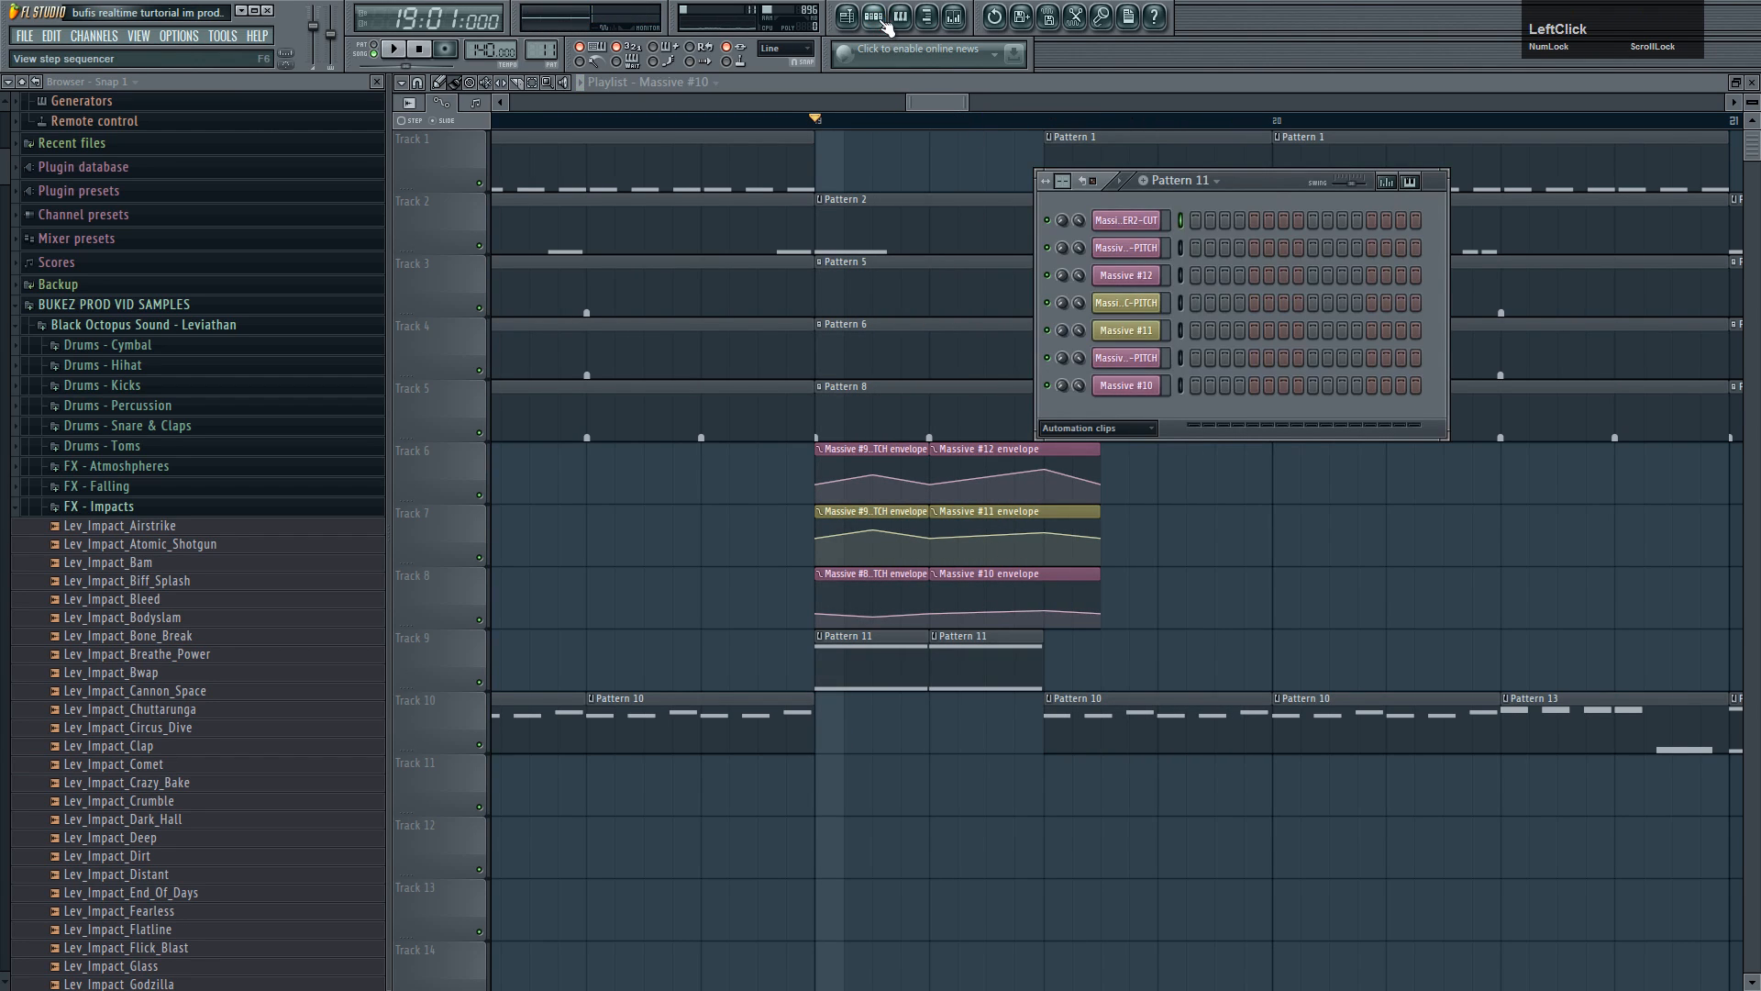
double_click(974, 677)
key(space)
key(space)
click(954, 18)
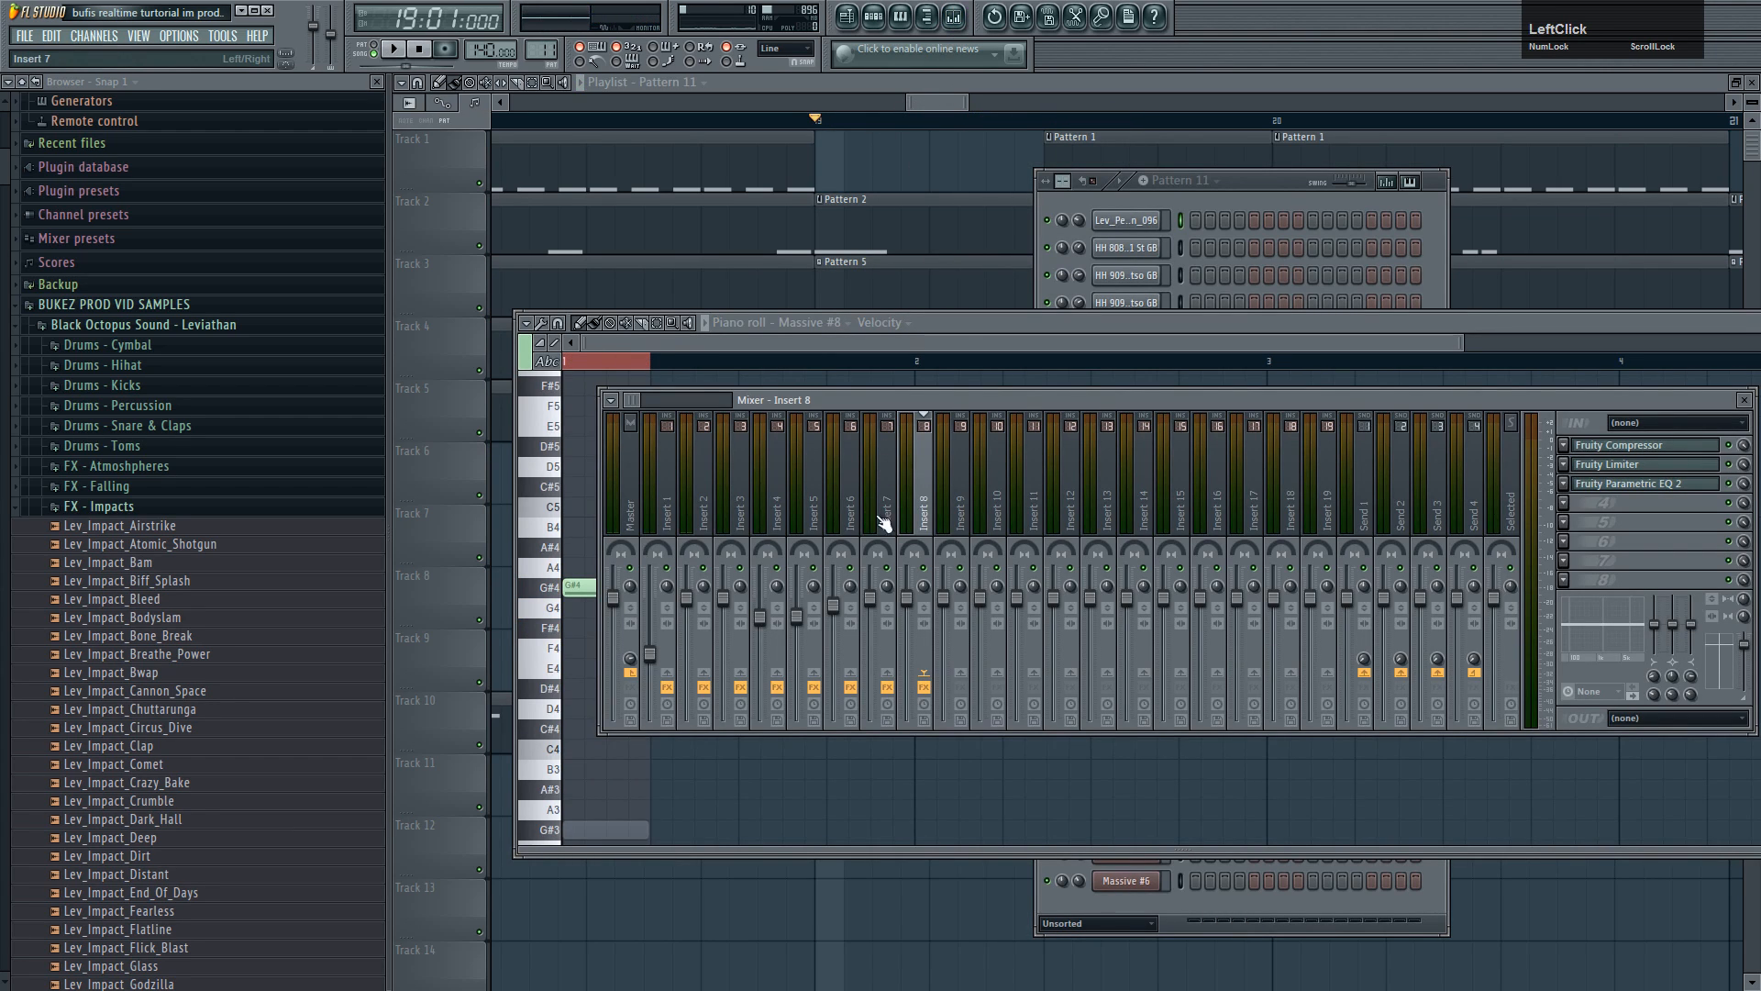
click(1638, 485)
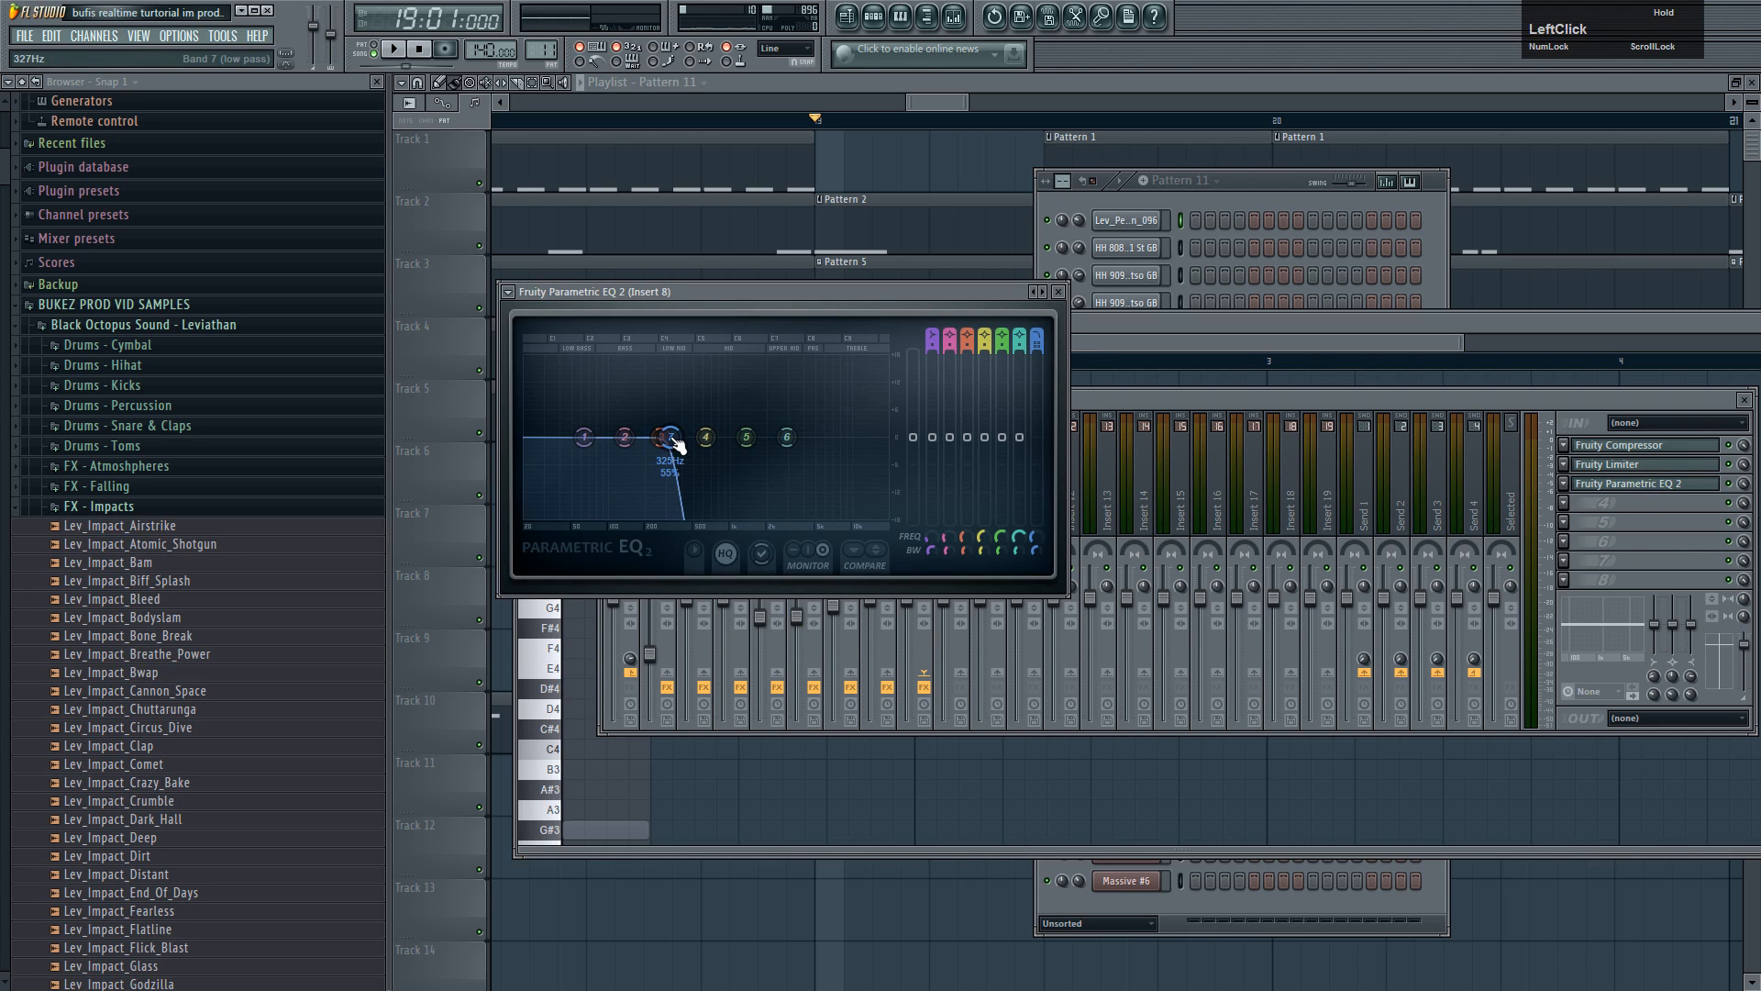
key(space)
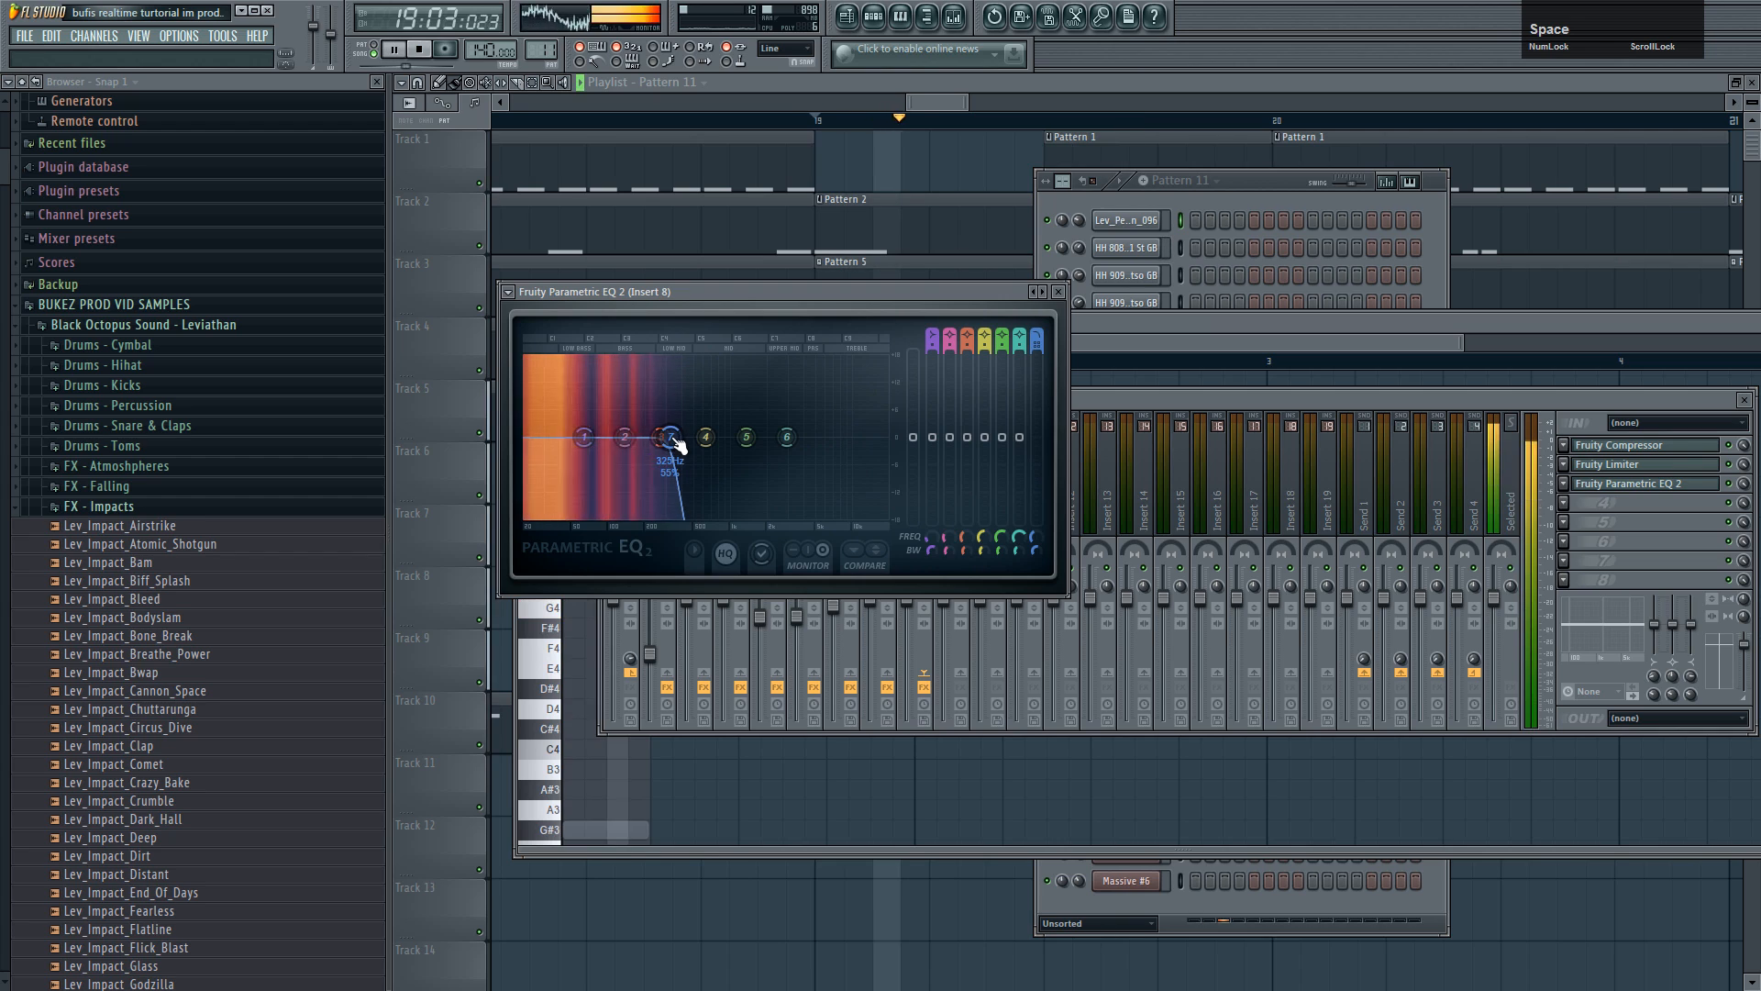
key(space)
- Play the arrangement from 16:13 into bar 19 to hear the pitch-automated basses in context
click(922, 92)
scroll(1084, 504, down, 3)
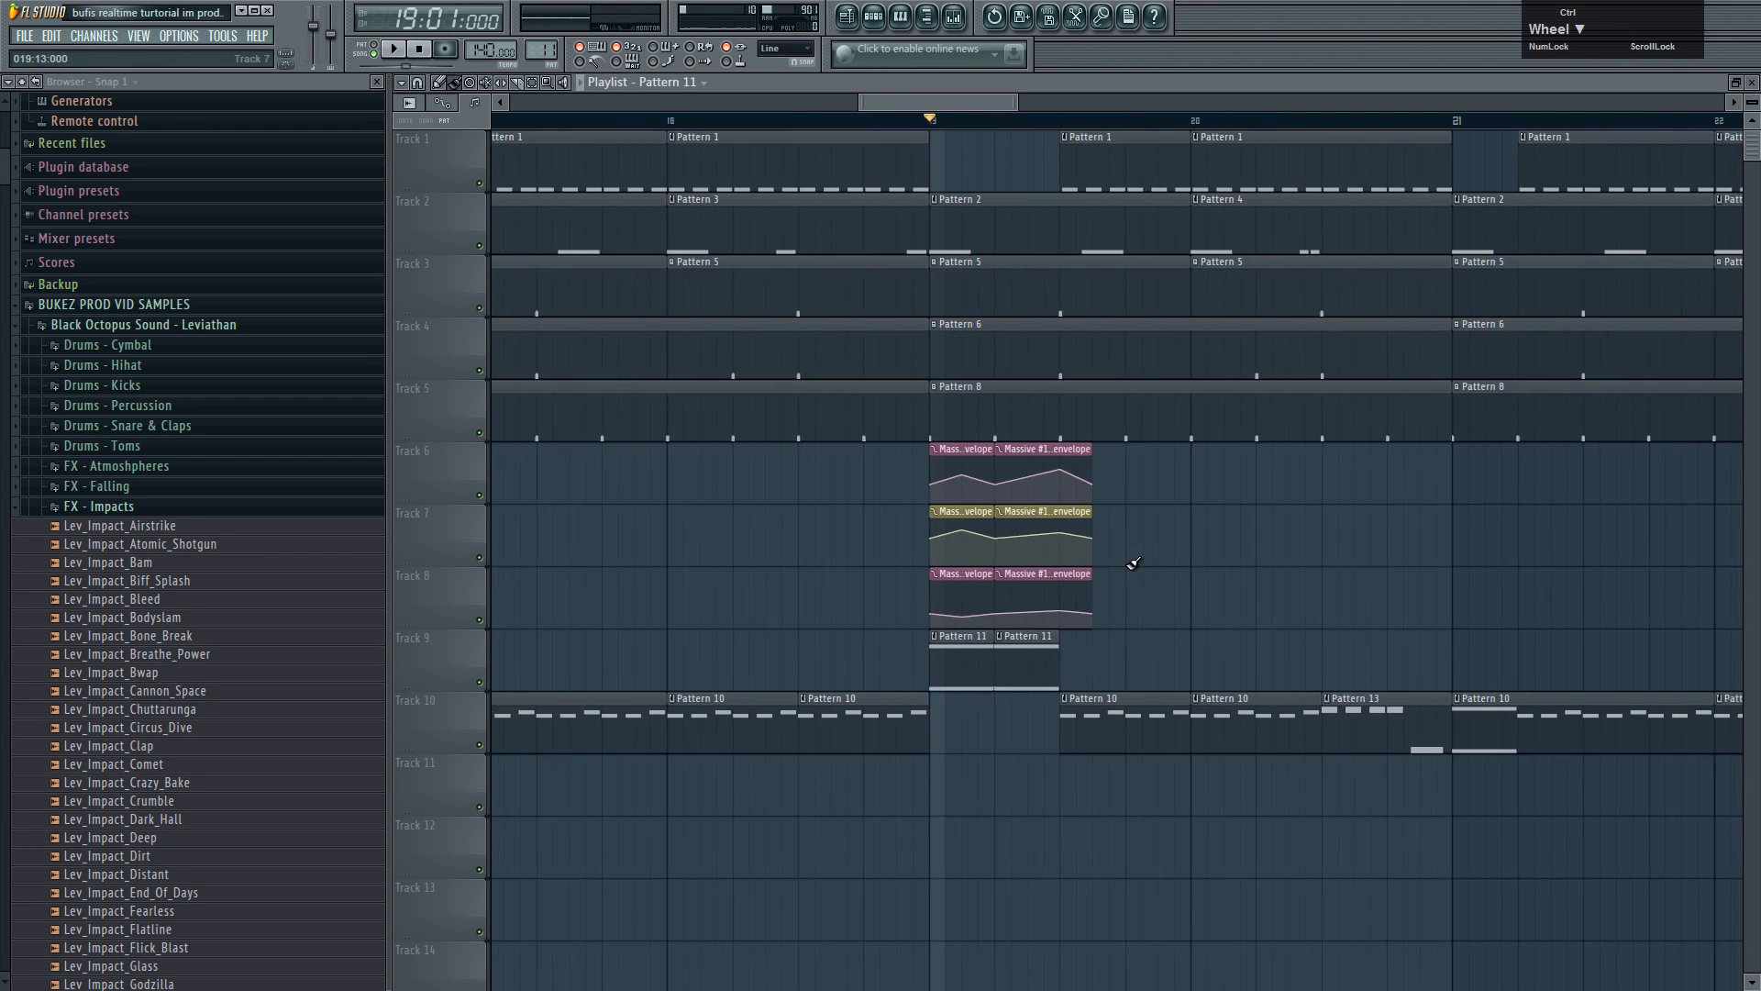
scroll(1133, 563, down, 2)
click(589, 127)
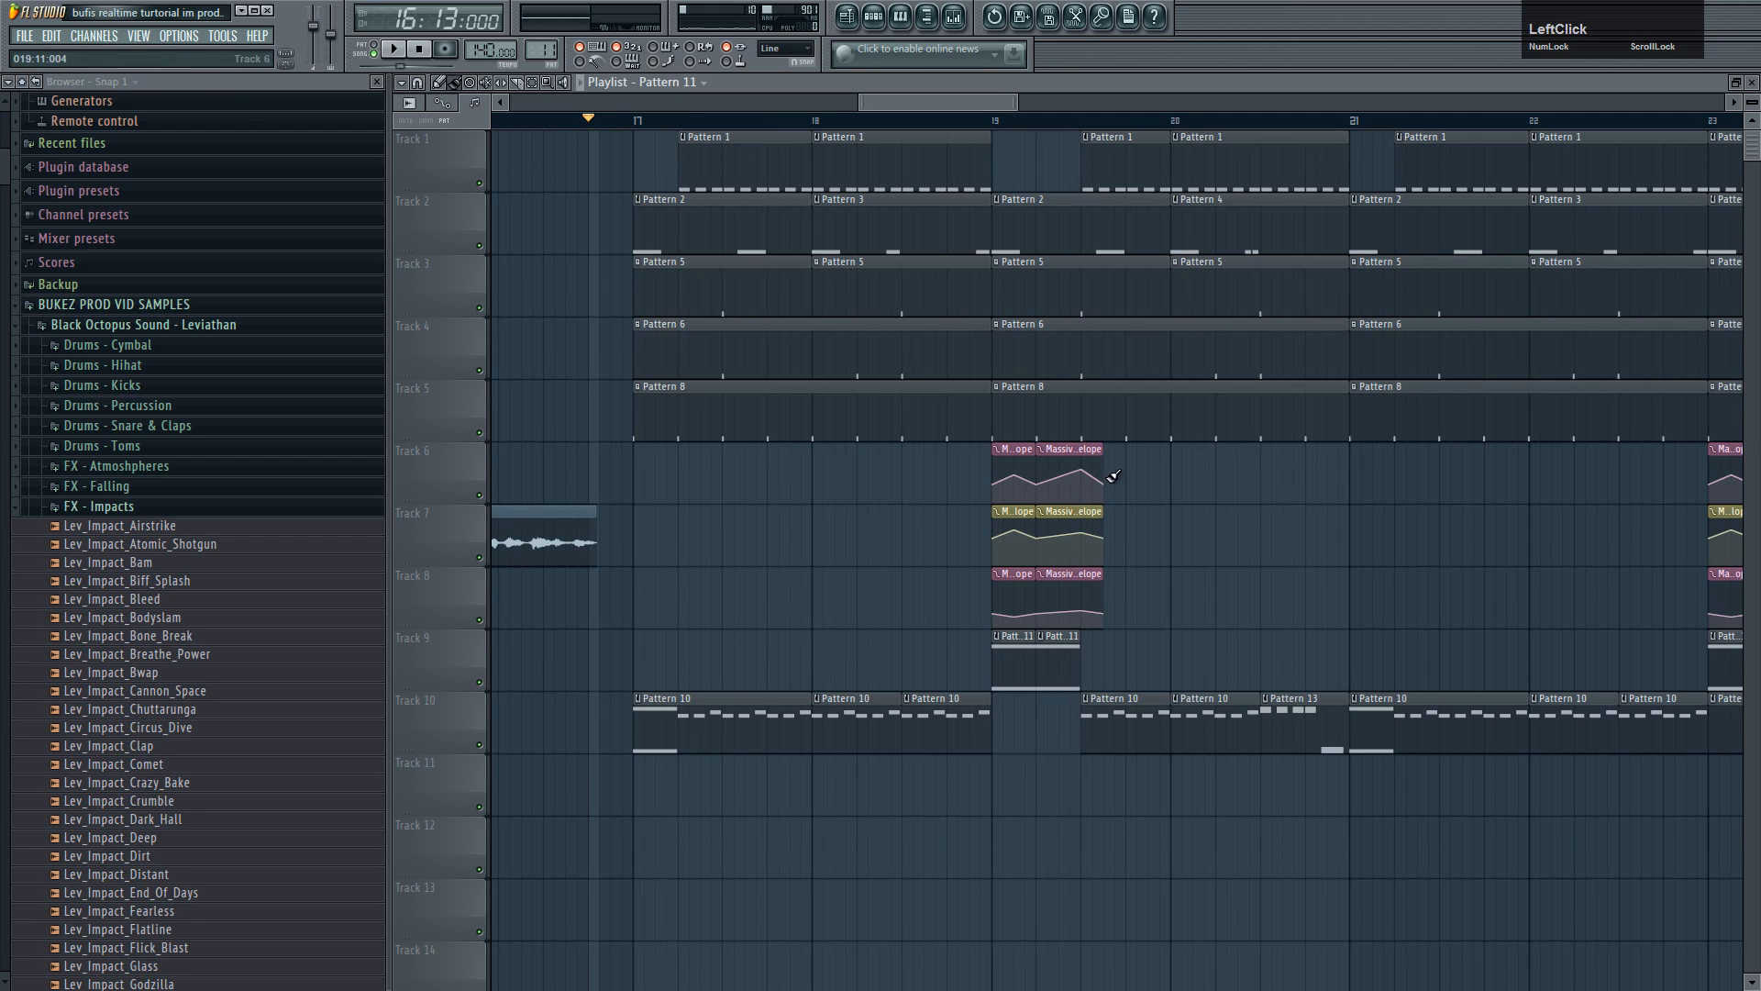
key(space)
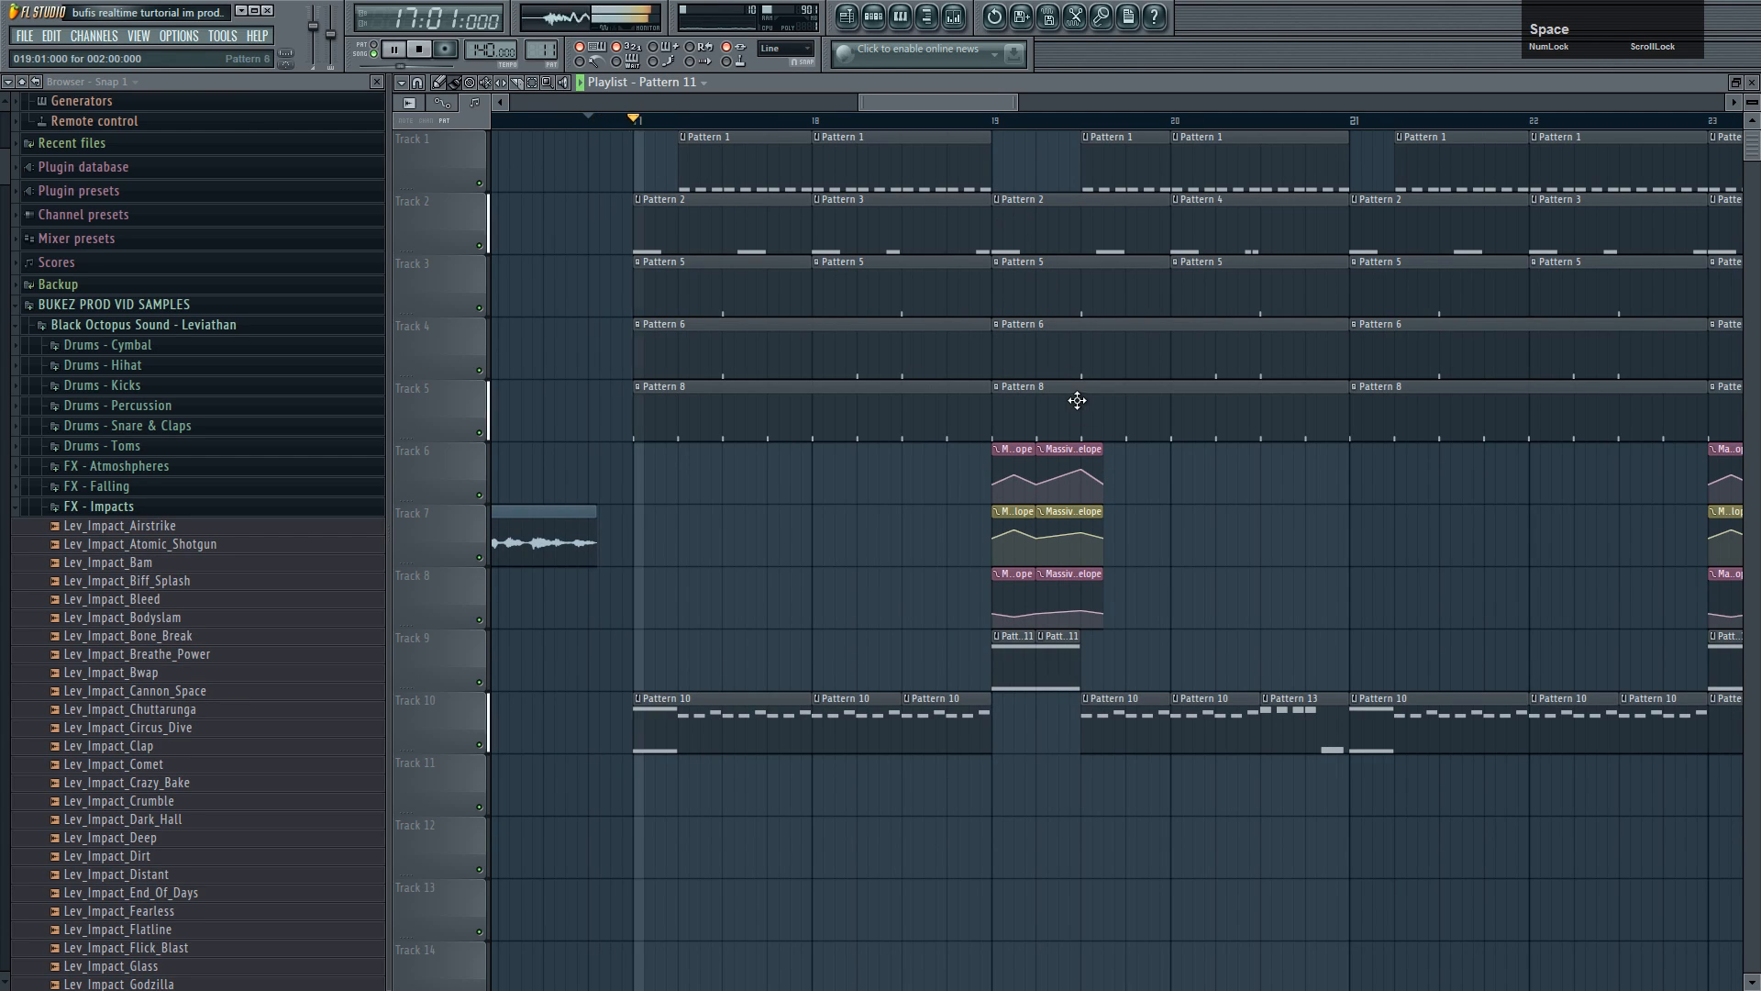
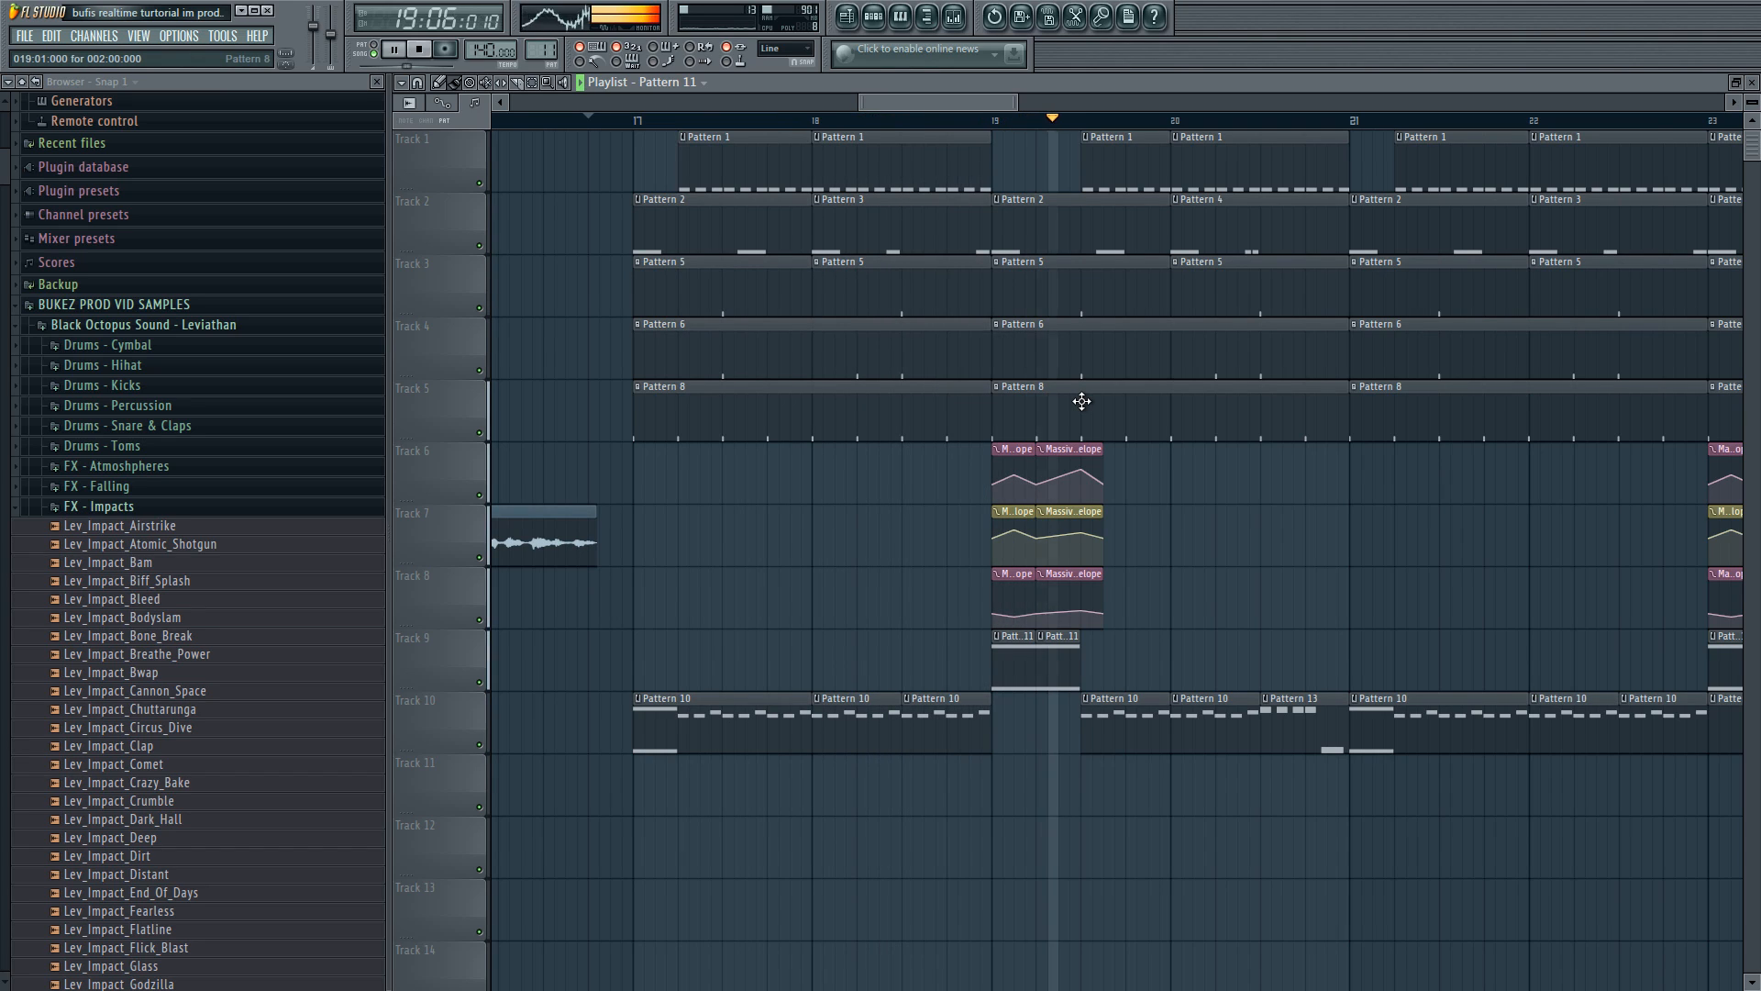
key(space)
- Make Track 2's Pattern 2 clip at bar 19 unique and duplicate its first C5 kick note to 001:05:000
click(997, 199)
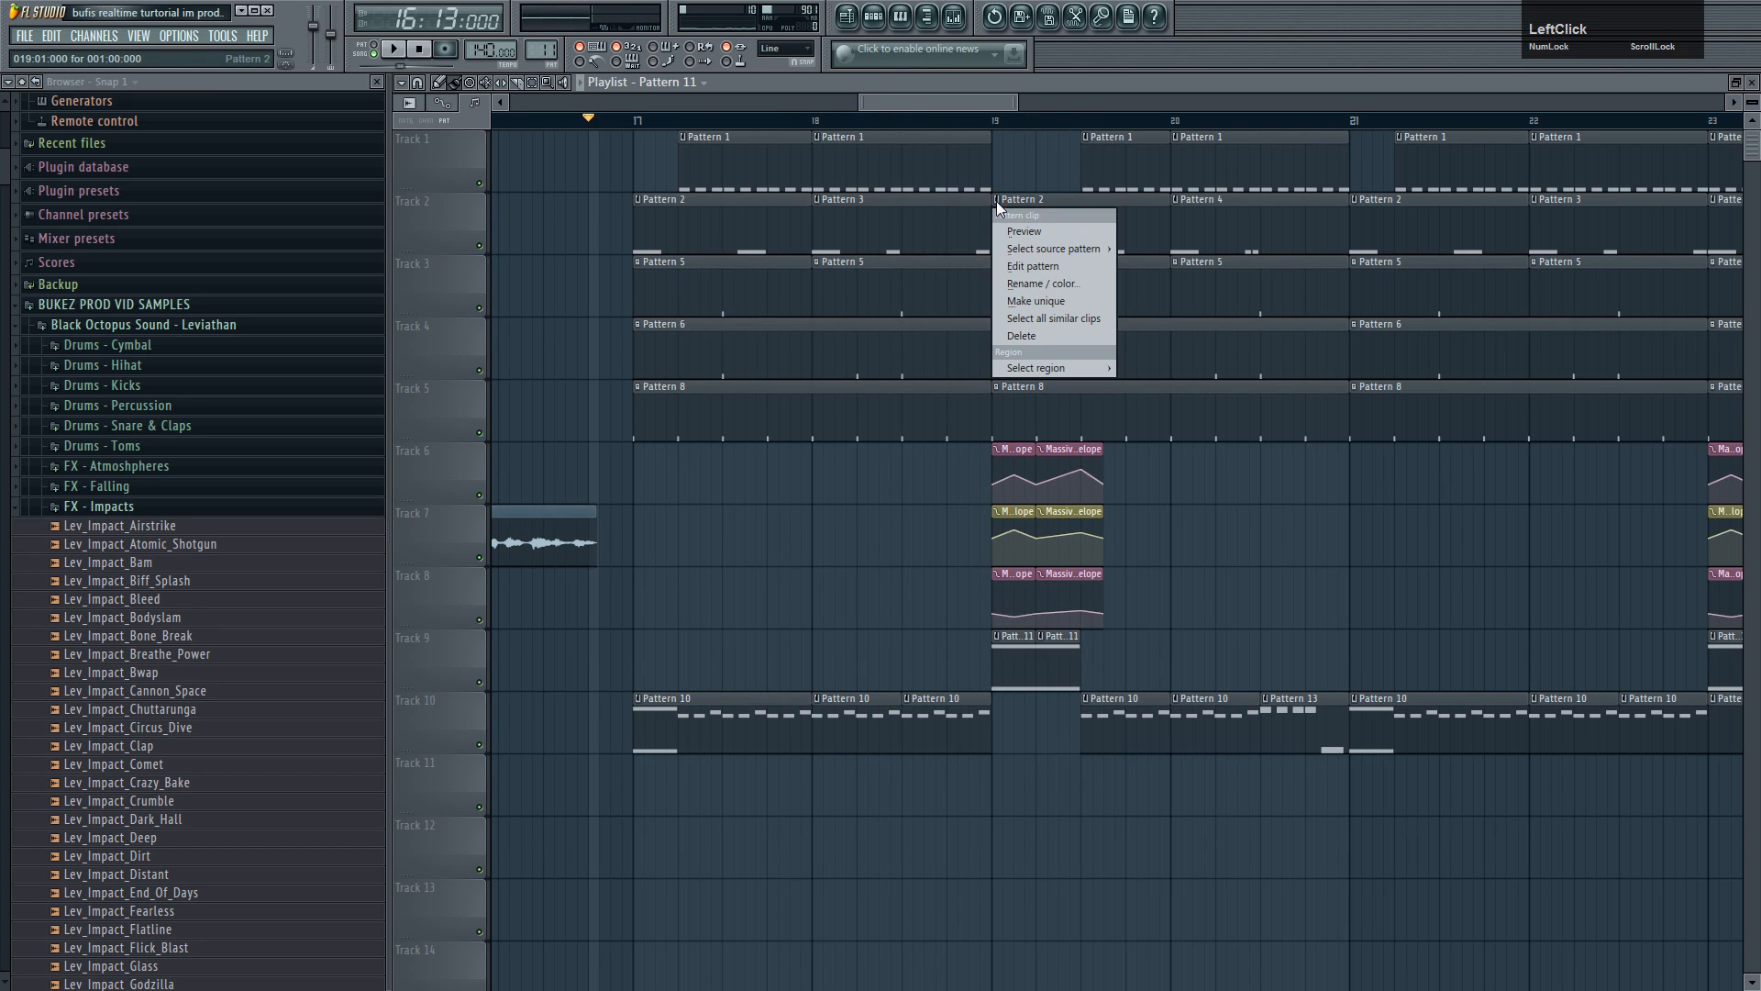
click(1018, 303)
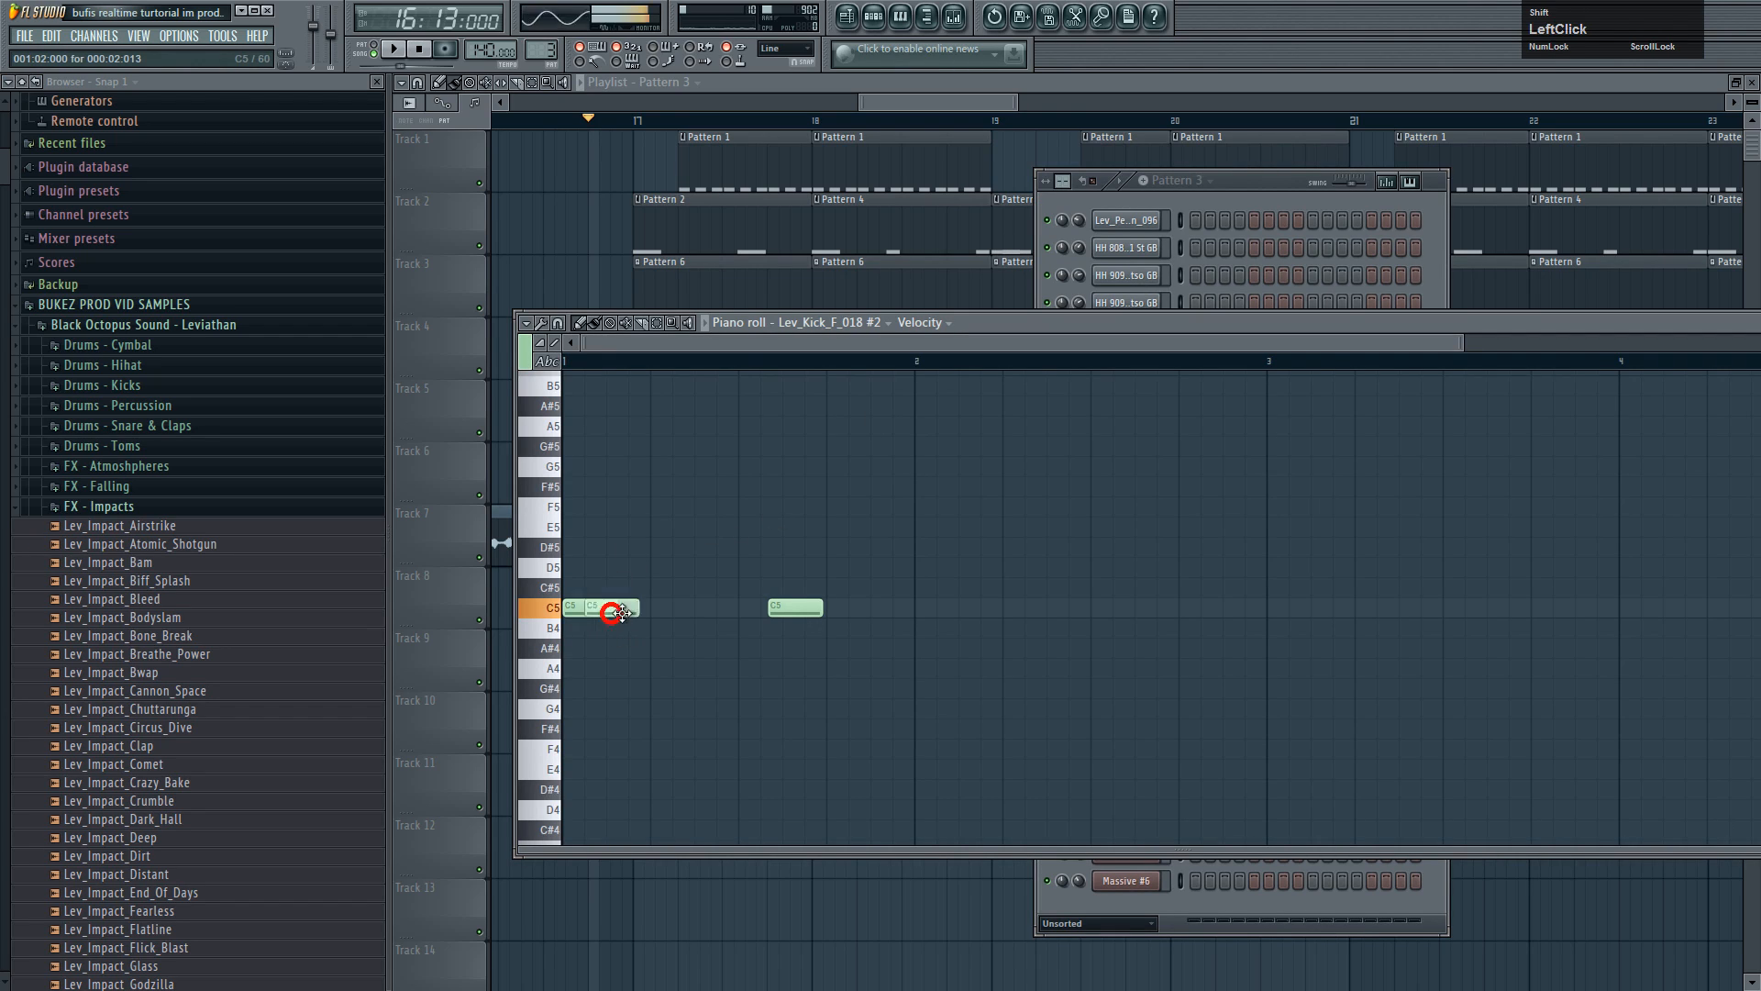
drag(612, 612, 676, 610)
- Try moving the last kick note to 001:12:008 while auditioning the drop
key(space)
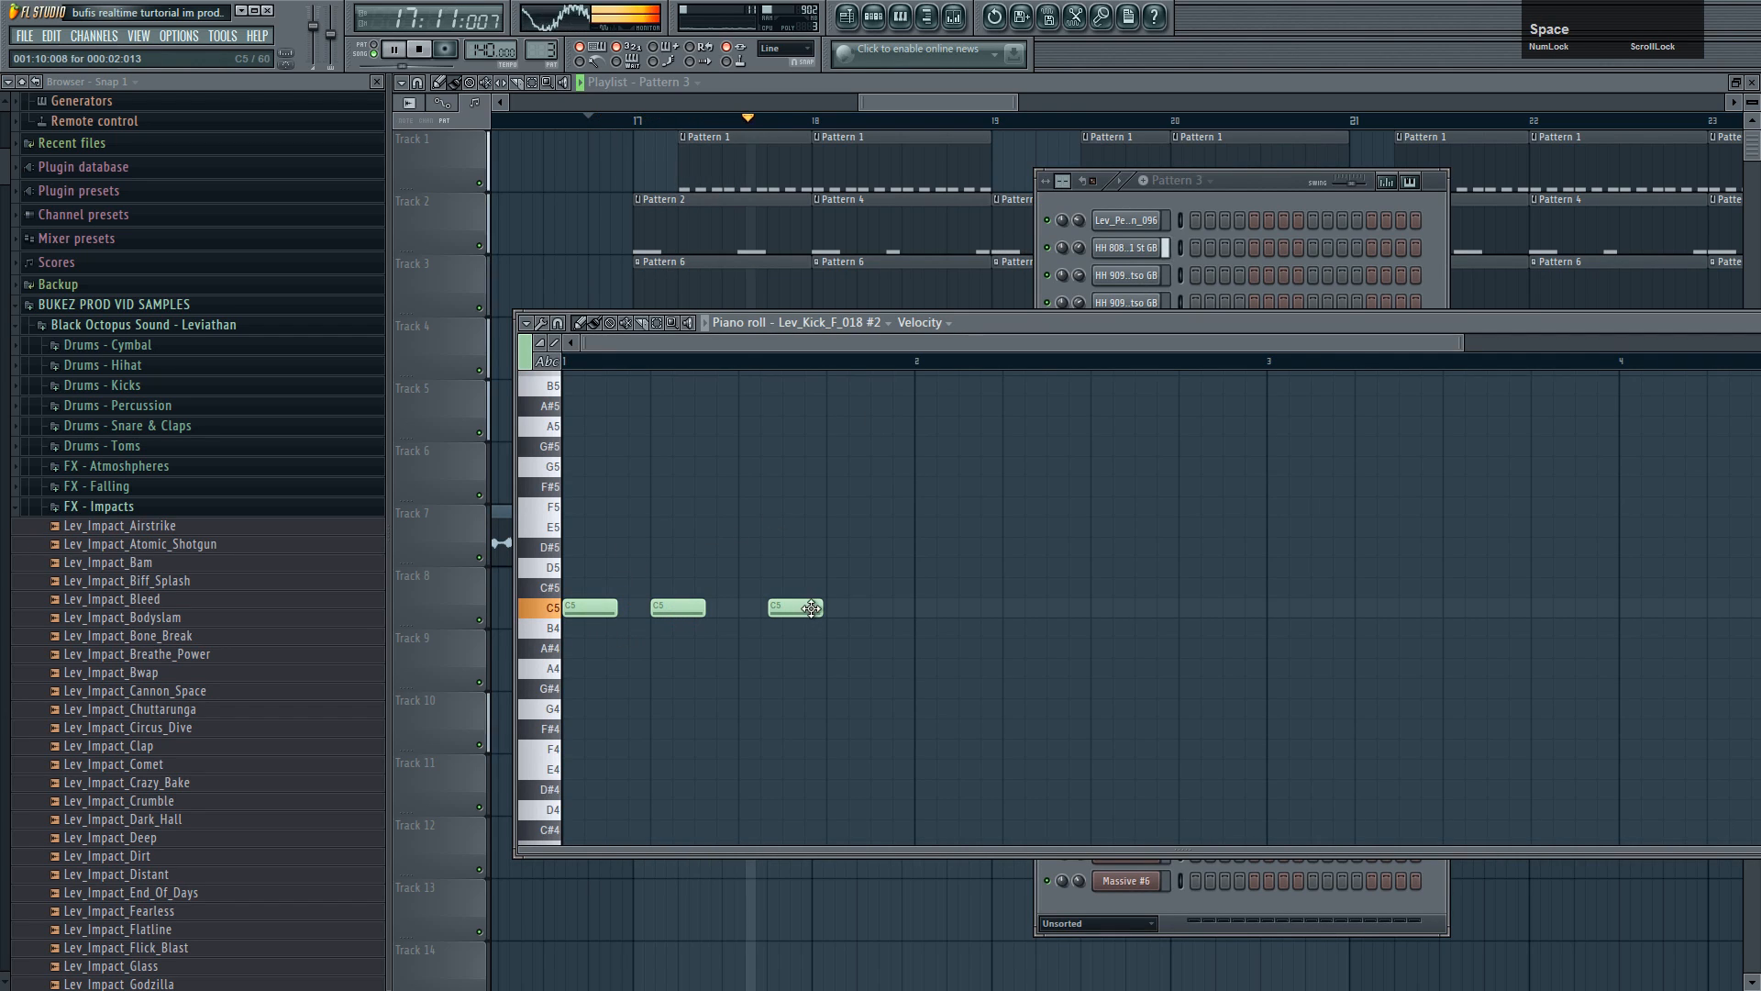
drag(811, 607, 855, 607)
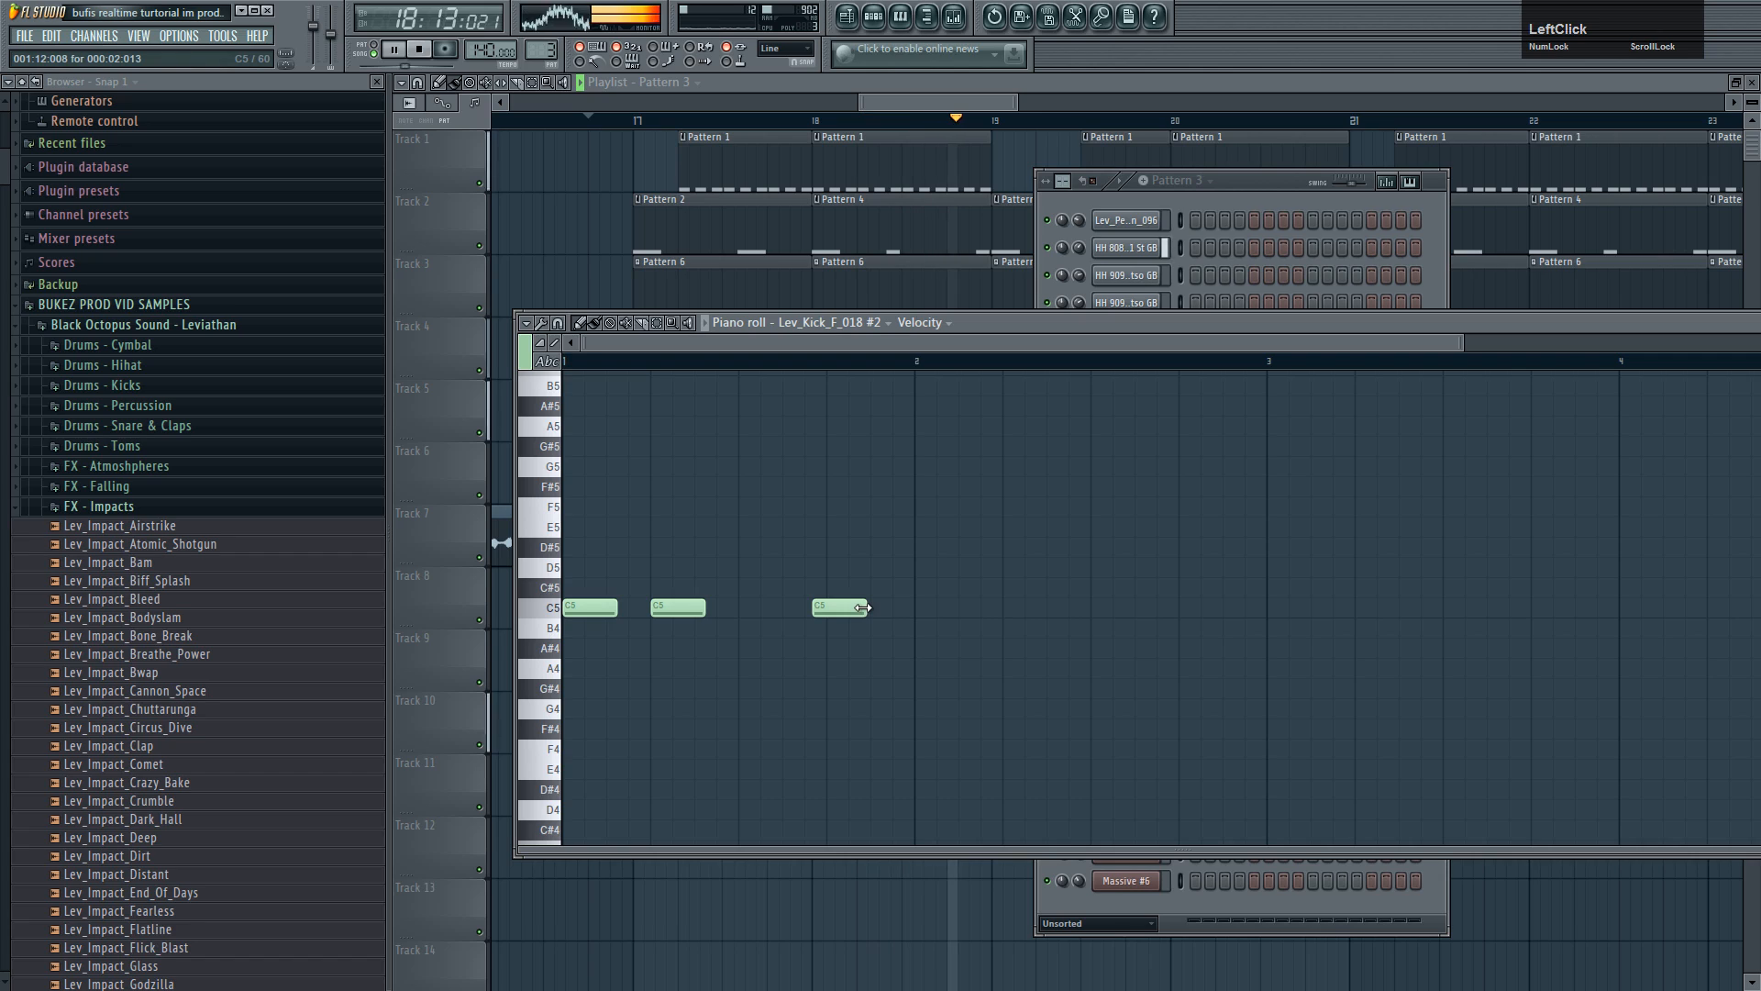
key(space)
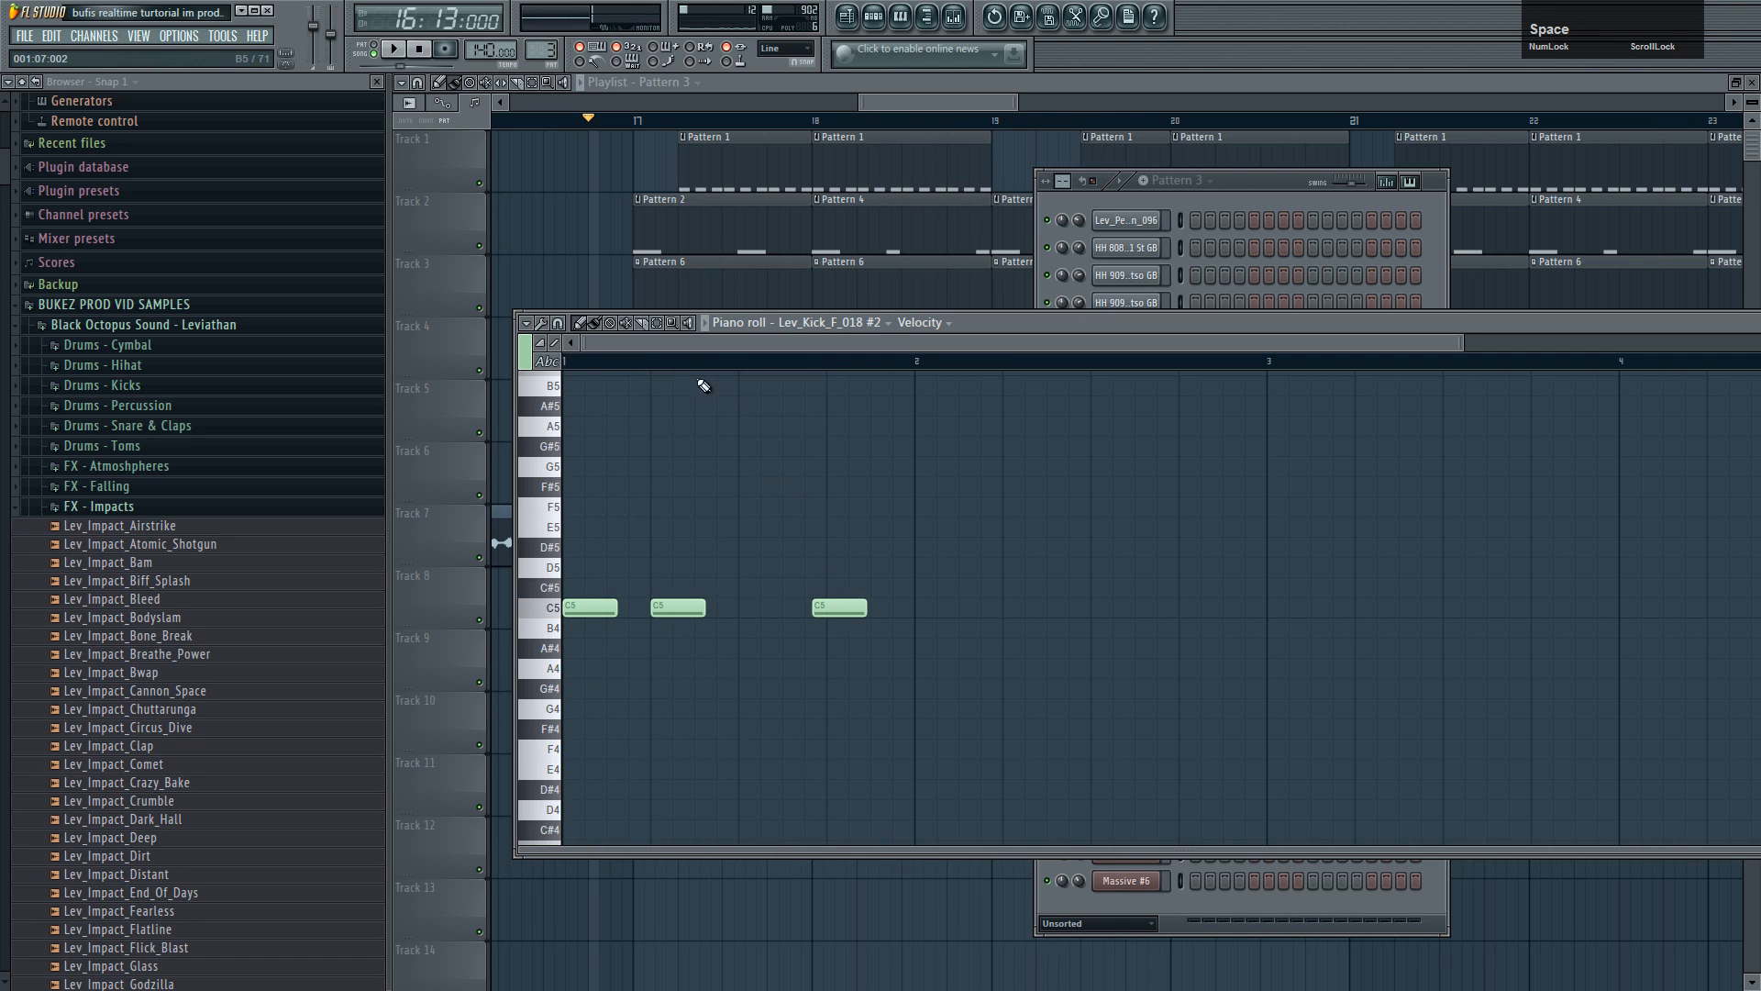
- Change the piano roll snap and insert a short C5 kick between the second and last notes, auditioning the rhythm
click(557, 323)
click(570, 457)
key(space)
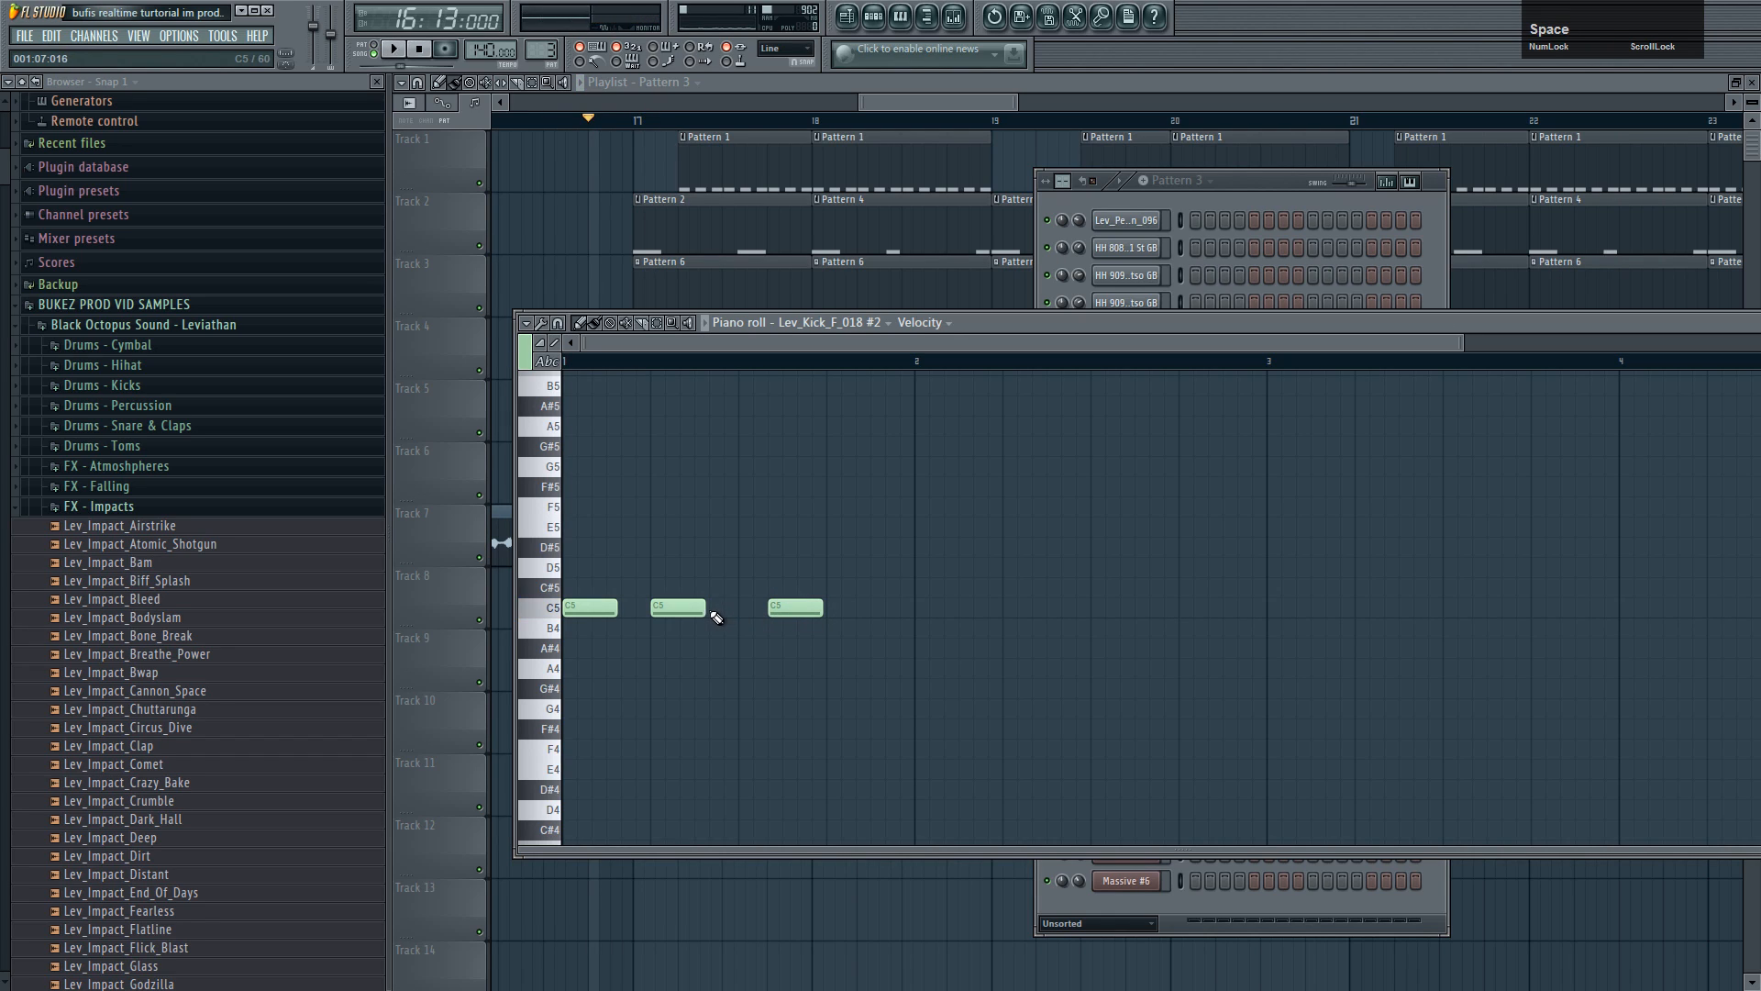
key(space)
drag(762, 609, 719, 609)
click(727, 609)
ctrl+click(735, 608)
click(719, 610)
click(718, 610)
key(space)
right_click(715, 610)
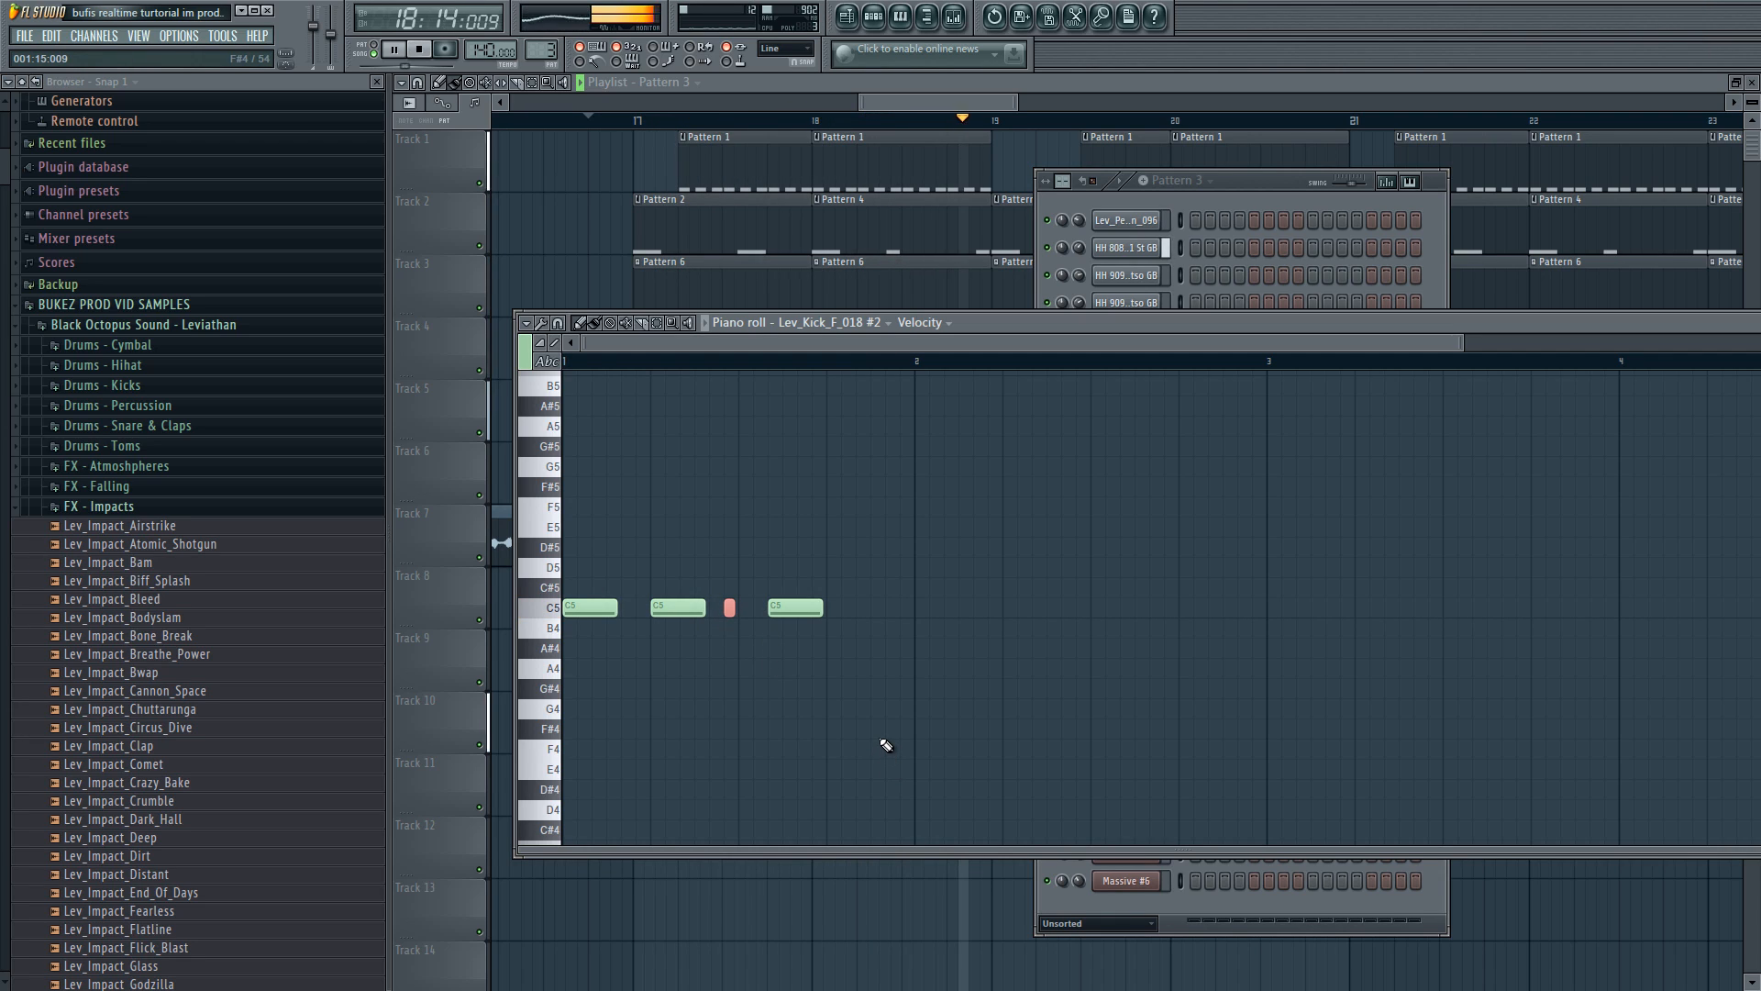
key(space)
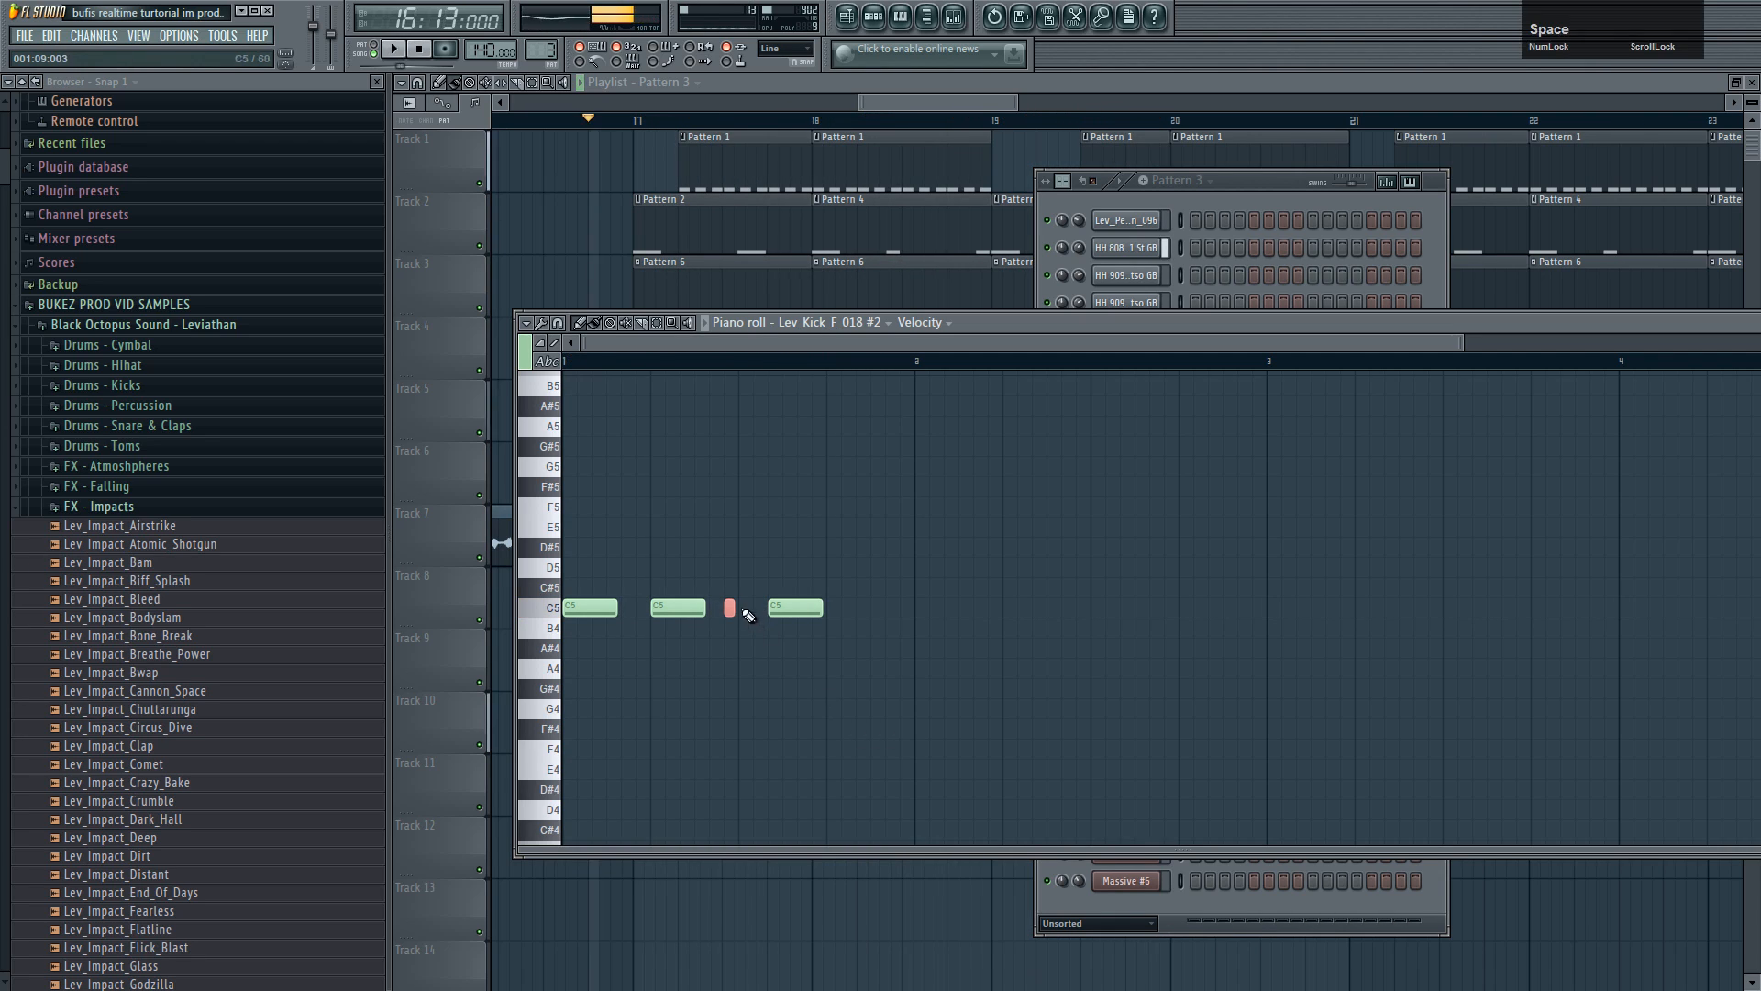
- Move the last kick note to 001:11:016 and audition the drop through bar 19
key(space)
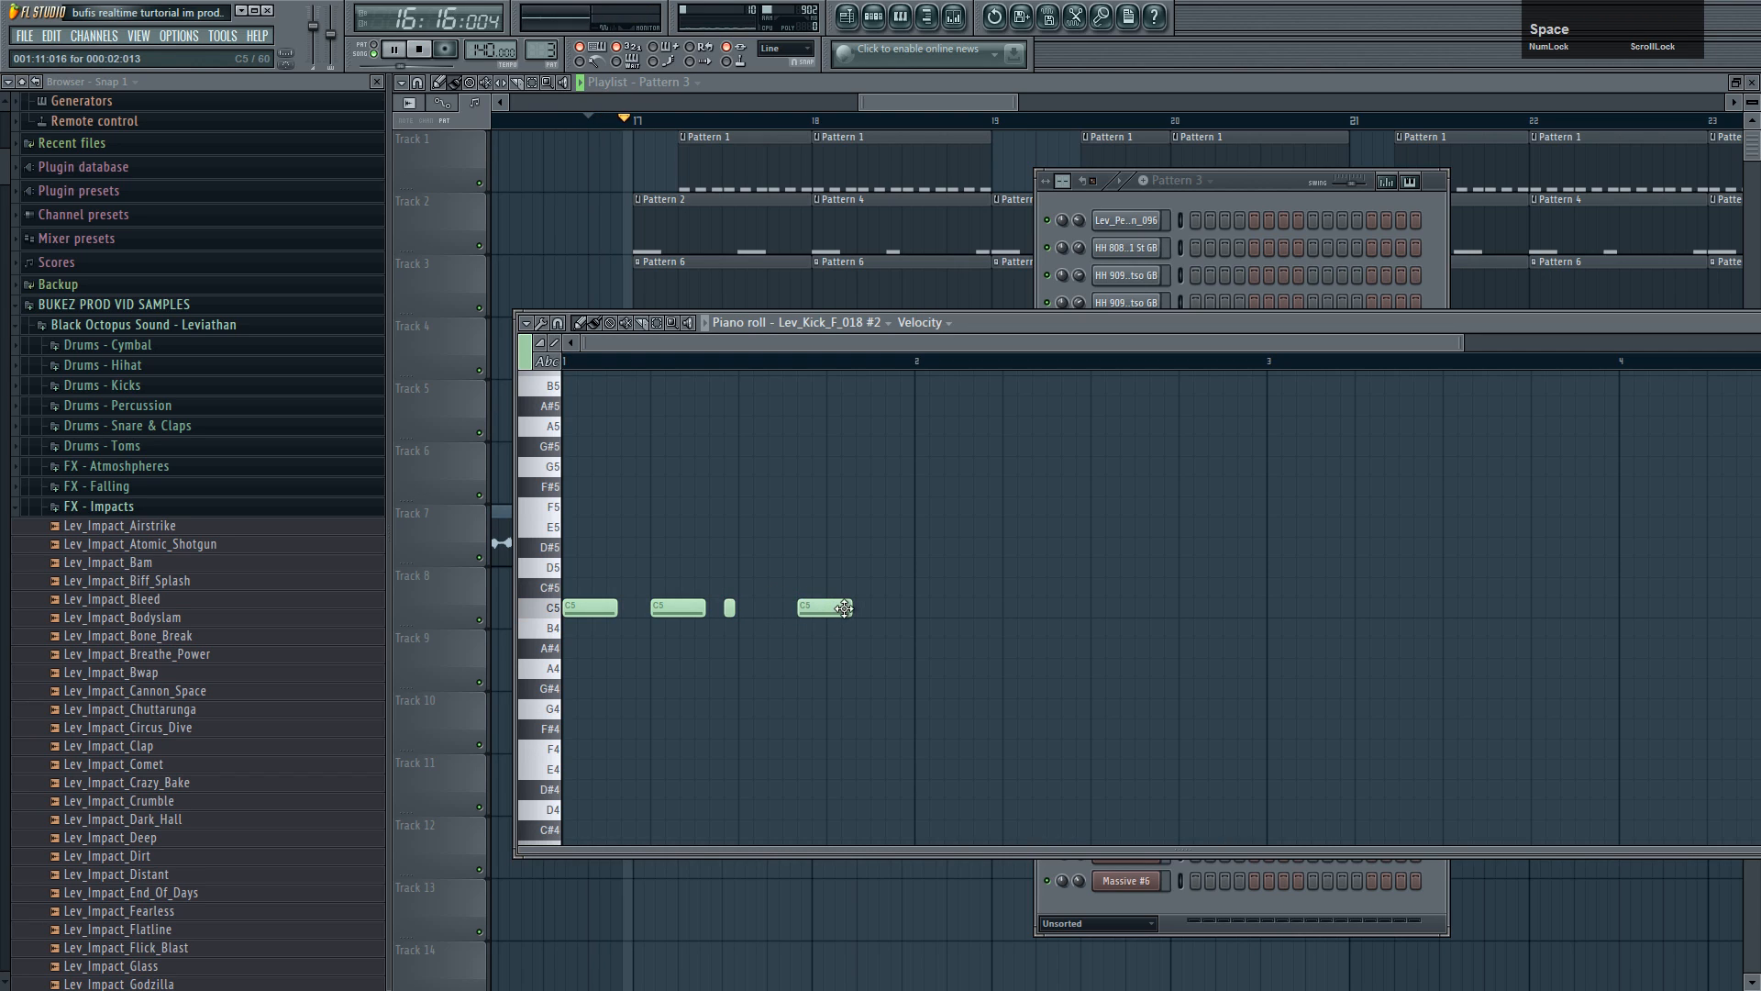
click(849, 609)
right_click(864, 609)
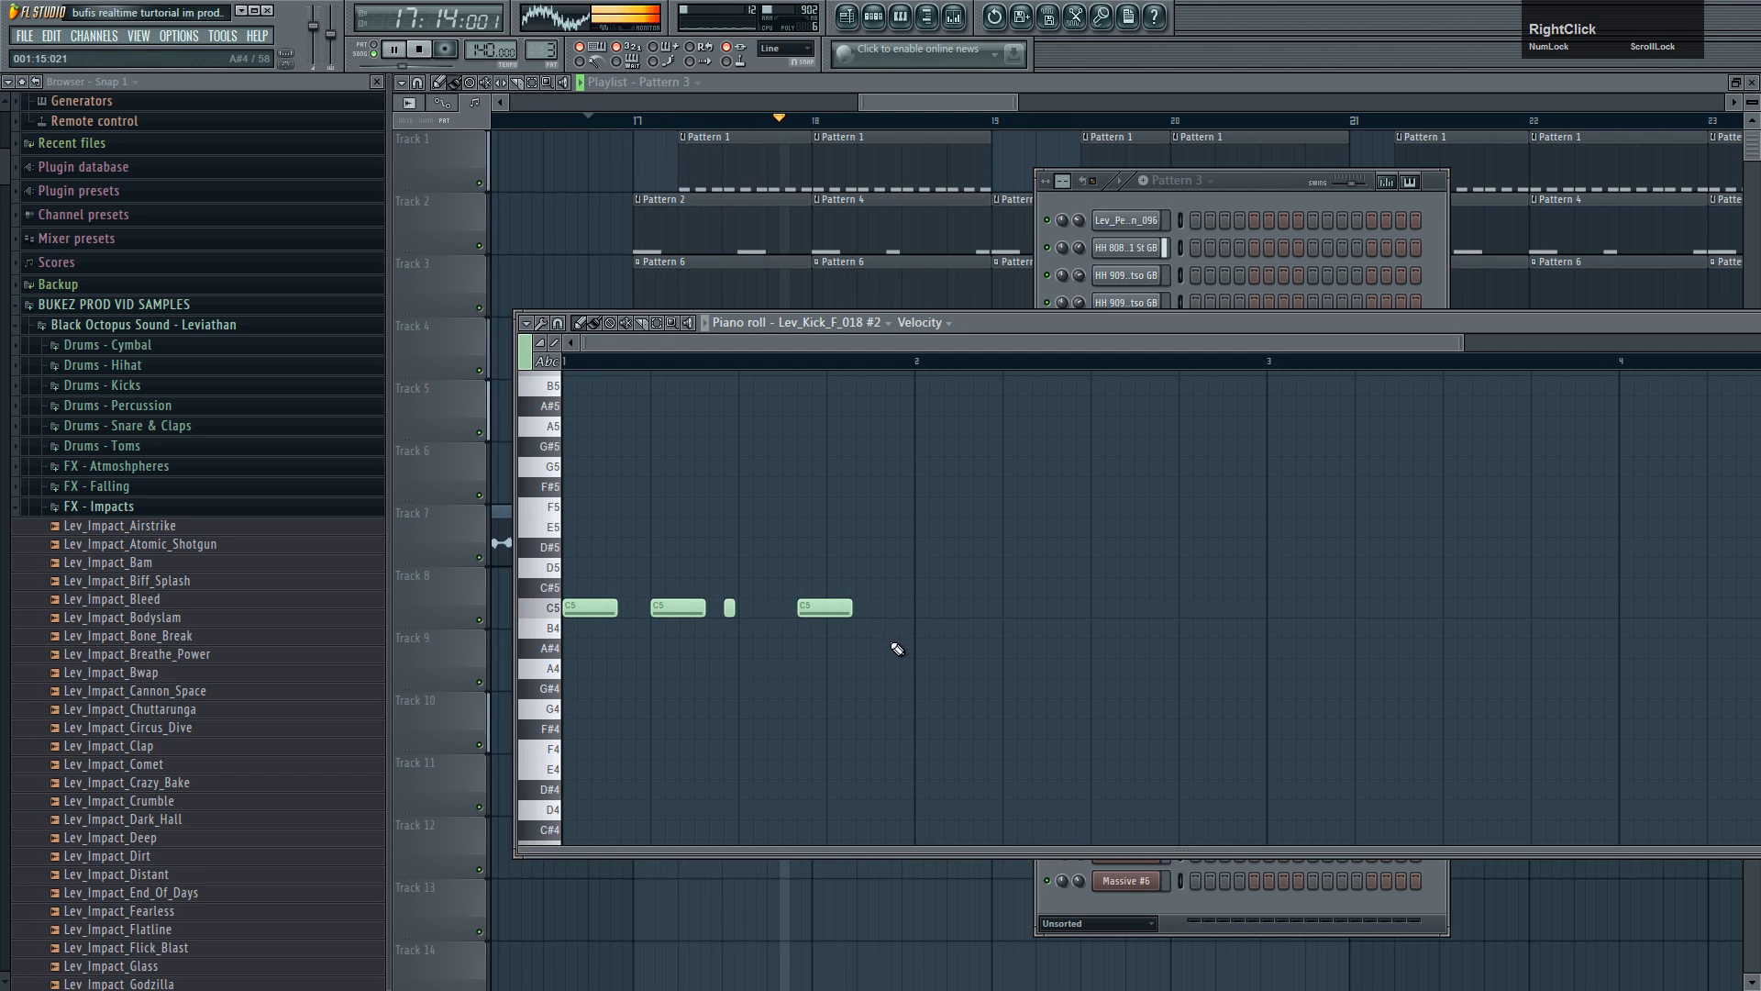
click(904, 101)
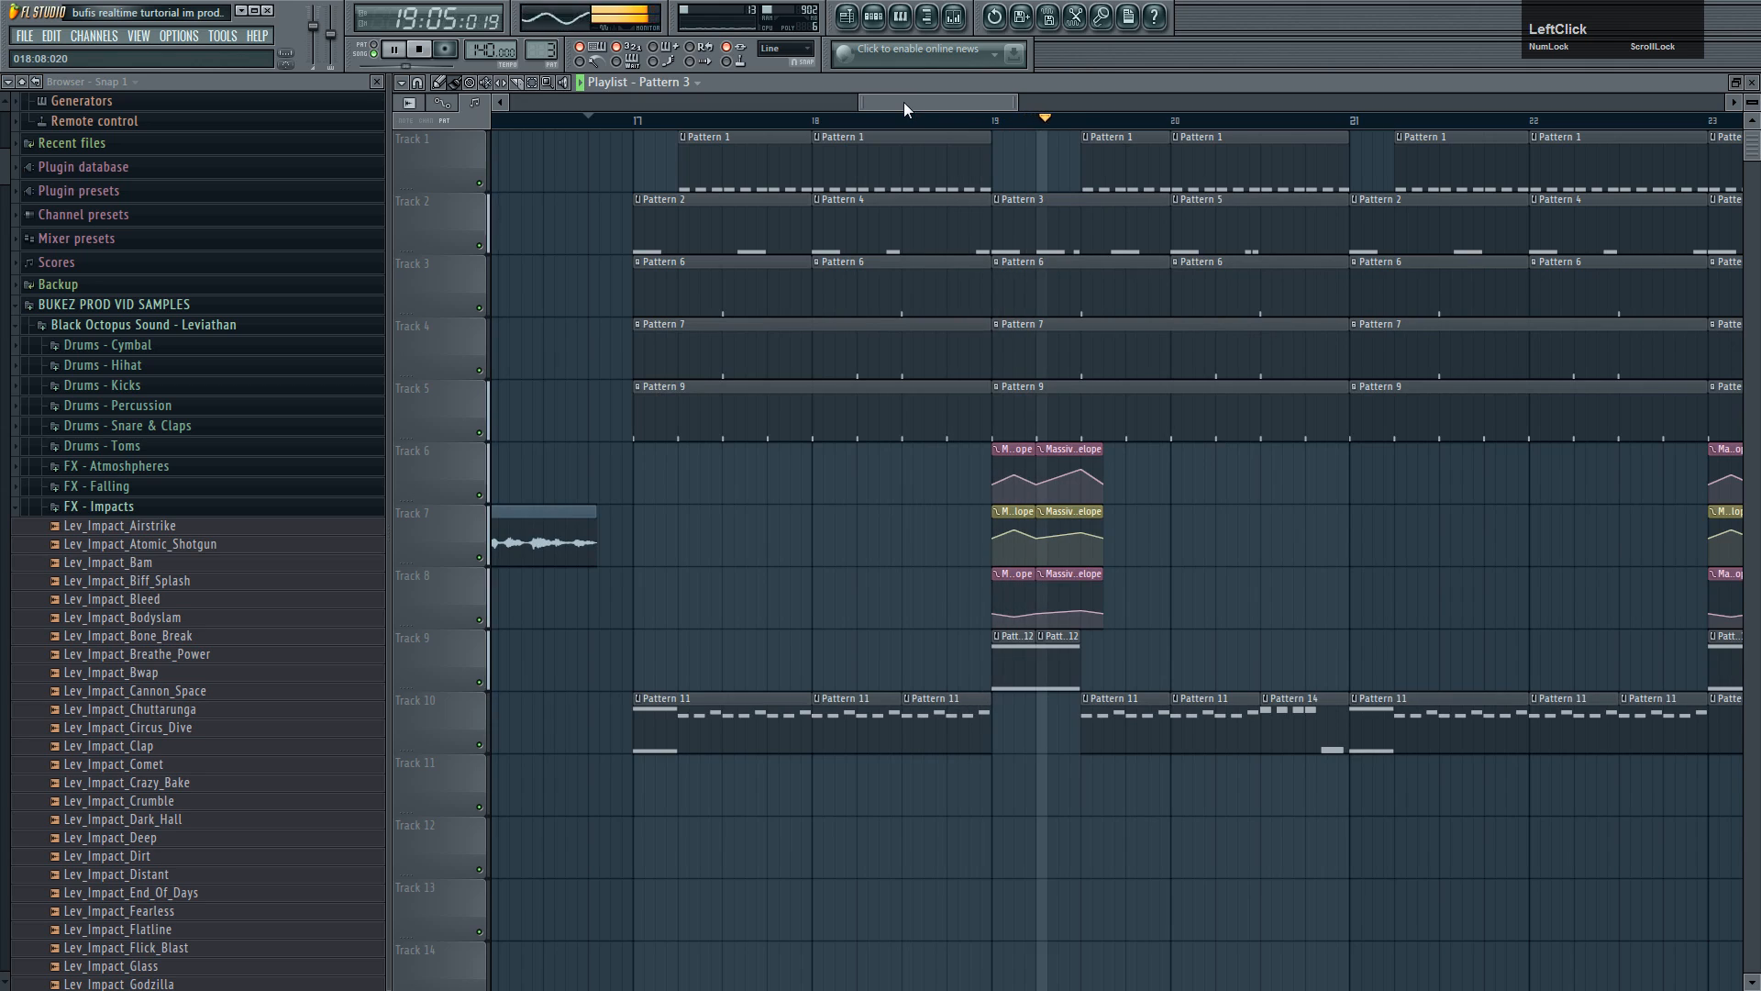
key(space)
- Enlarge the kick's piano roll and velocity lane, delete the last kick note and return to the playlist
click(1062, 223)
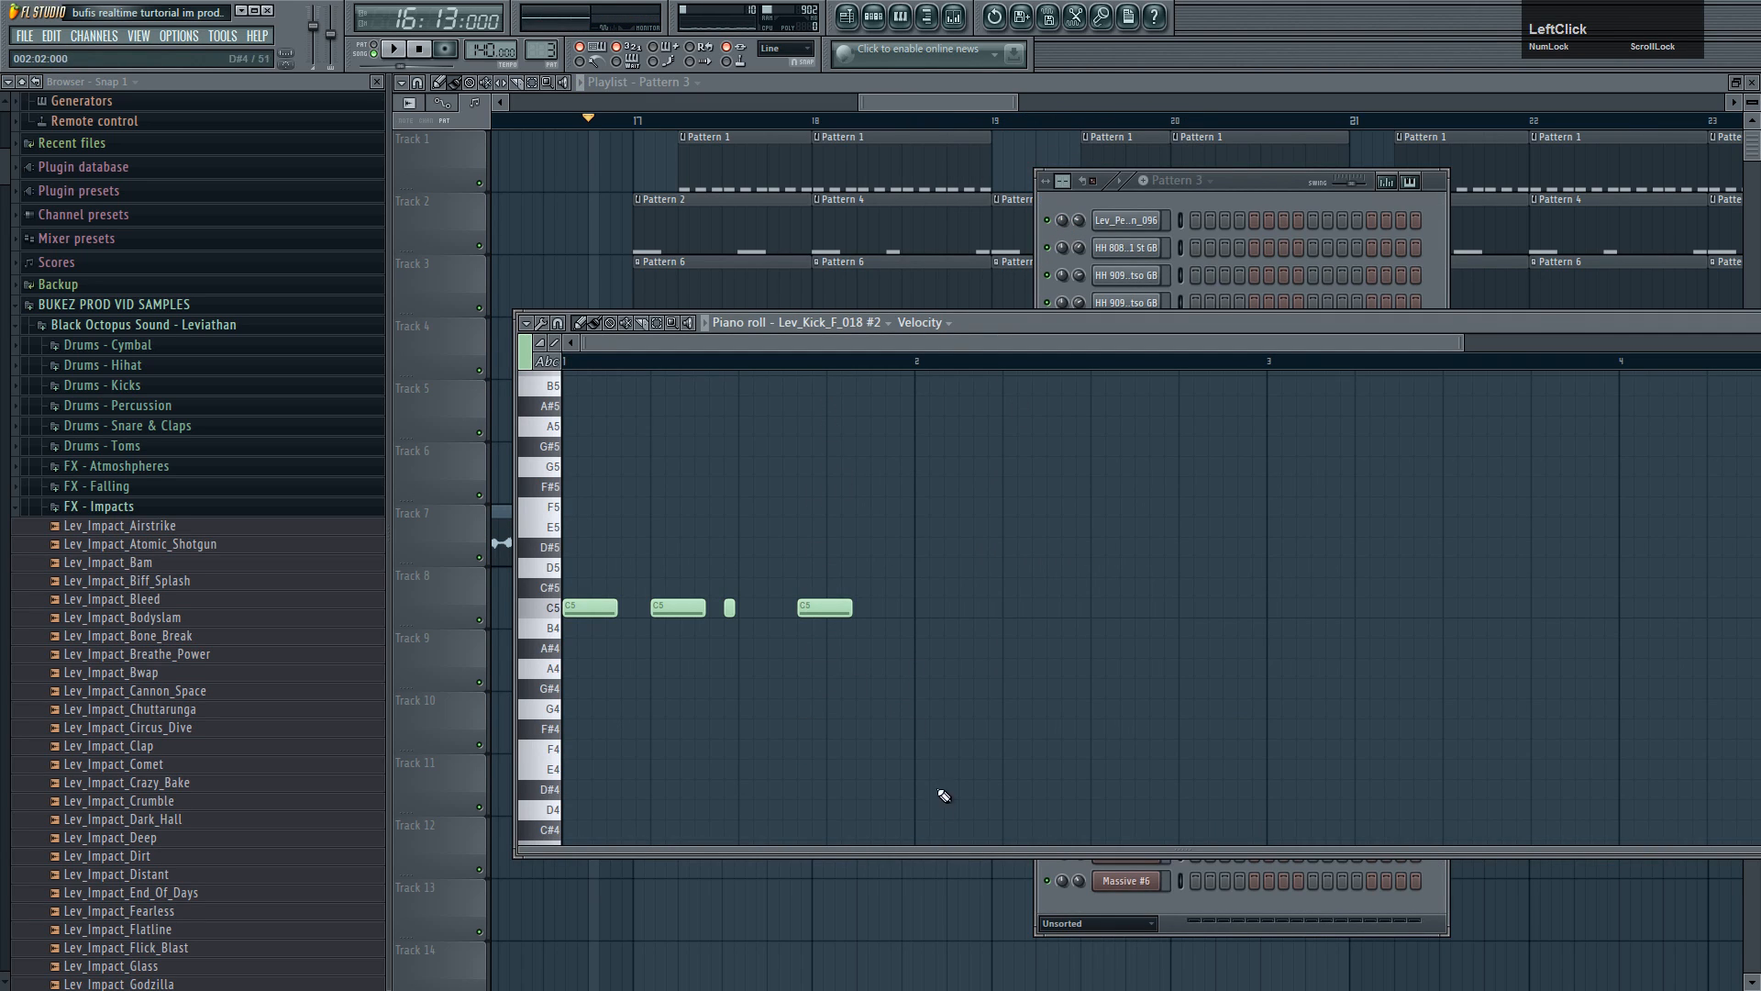
double_click(1062, 322)
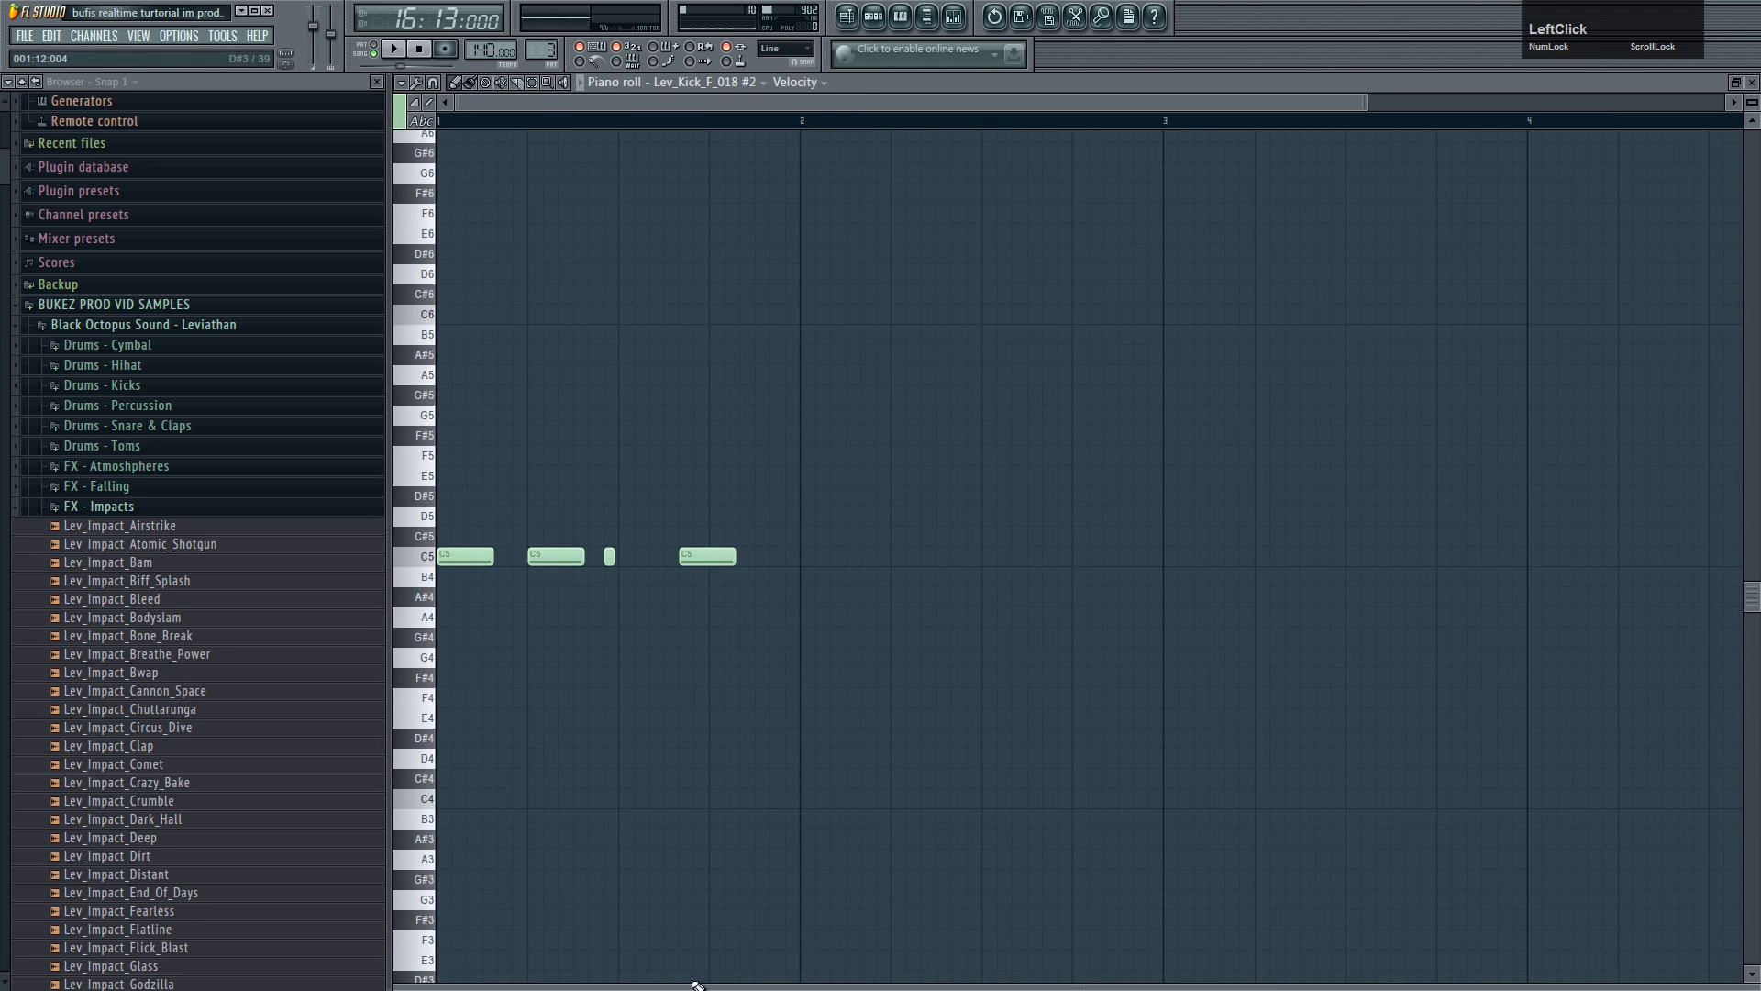
drag(695, 983, 717, 600)
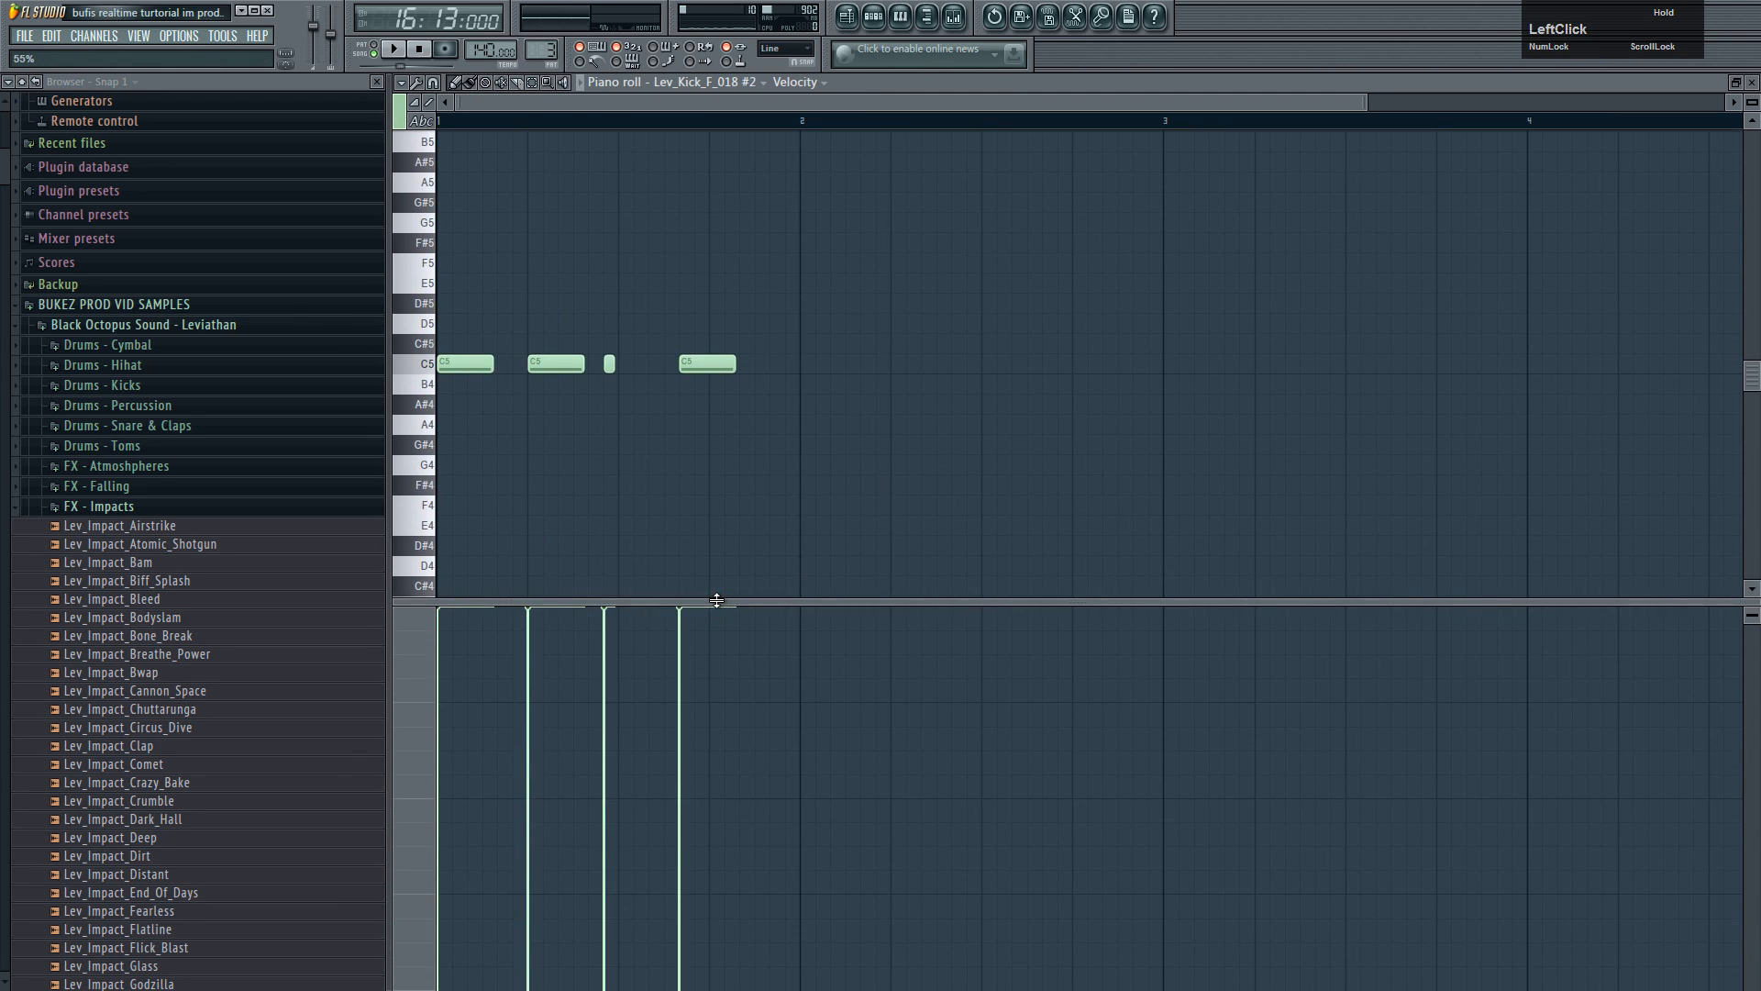
right_click(714, 364)
click(846, 19)
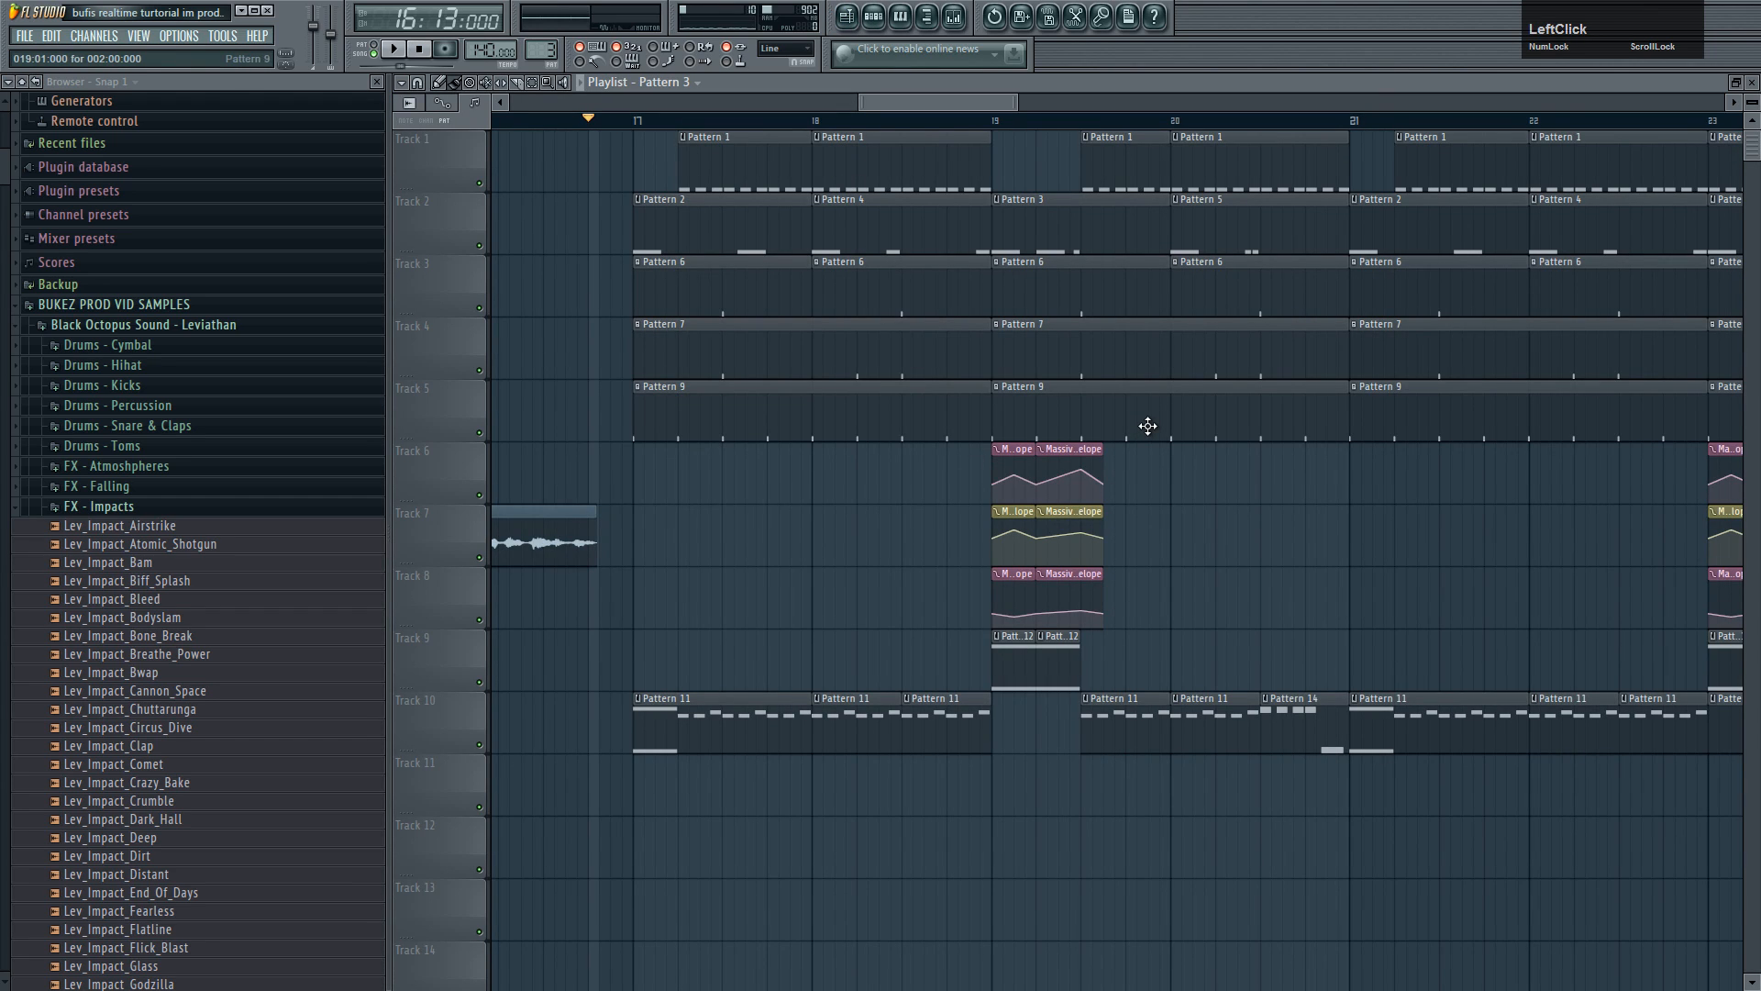
- Audition the revised kick pattern from just before bar 19 in the playlist
scroll(1147, 426, down, 3)
key(space)
click(1036, 121)
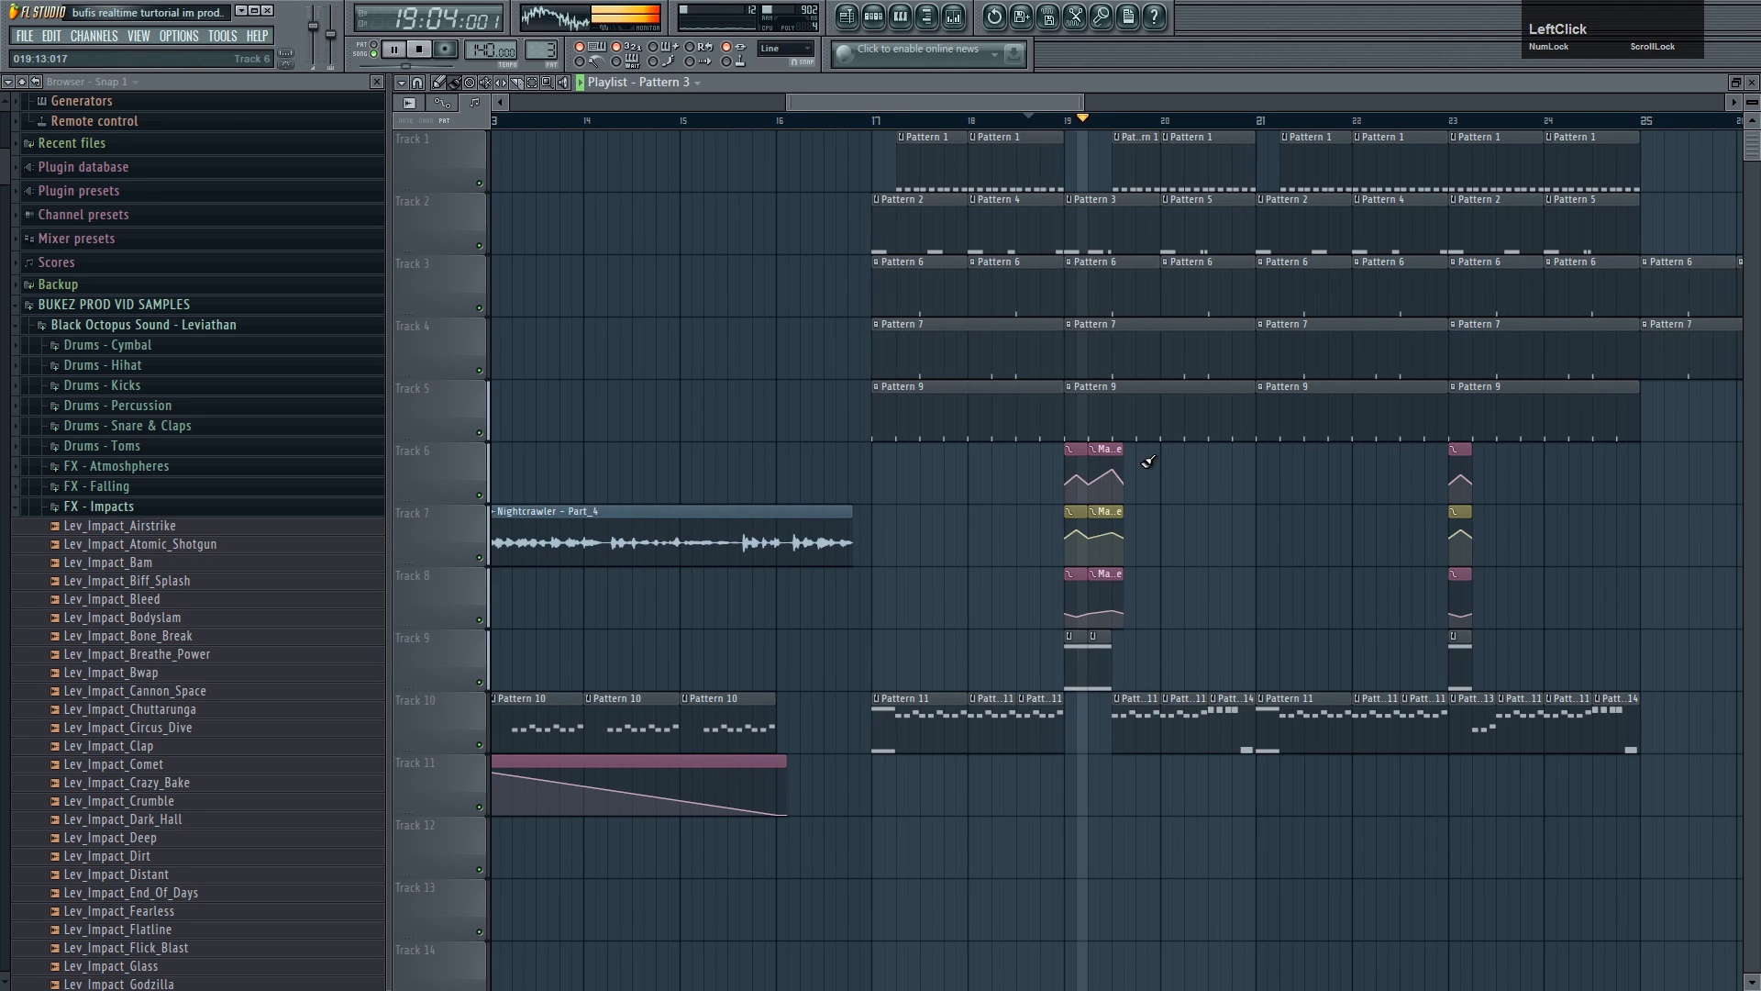
- Audition the arrangement from bar 19 through bar 23 in the playlist
key(space)
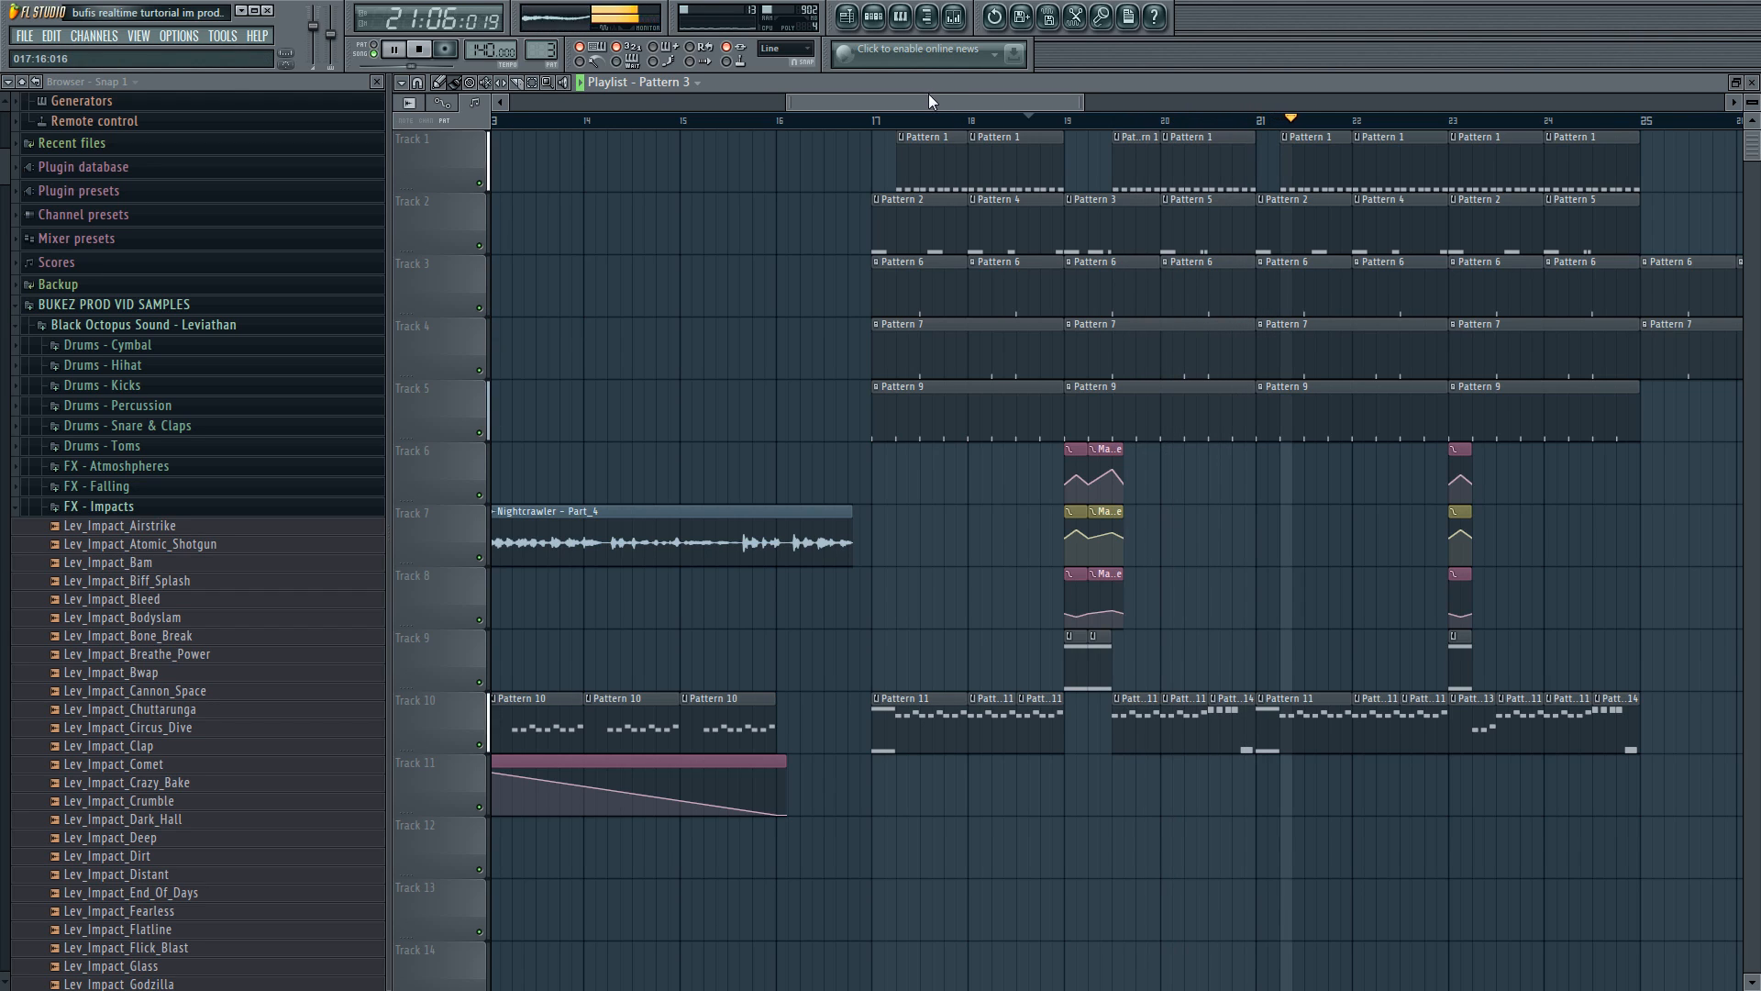
drag(928, 92, 1070, 92)
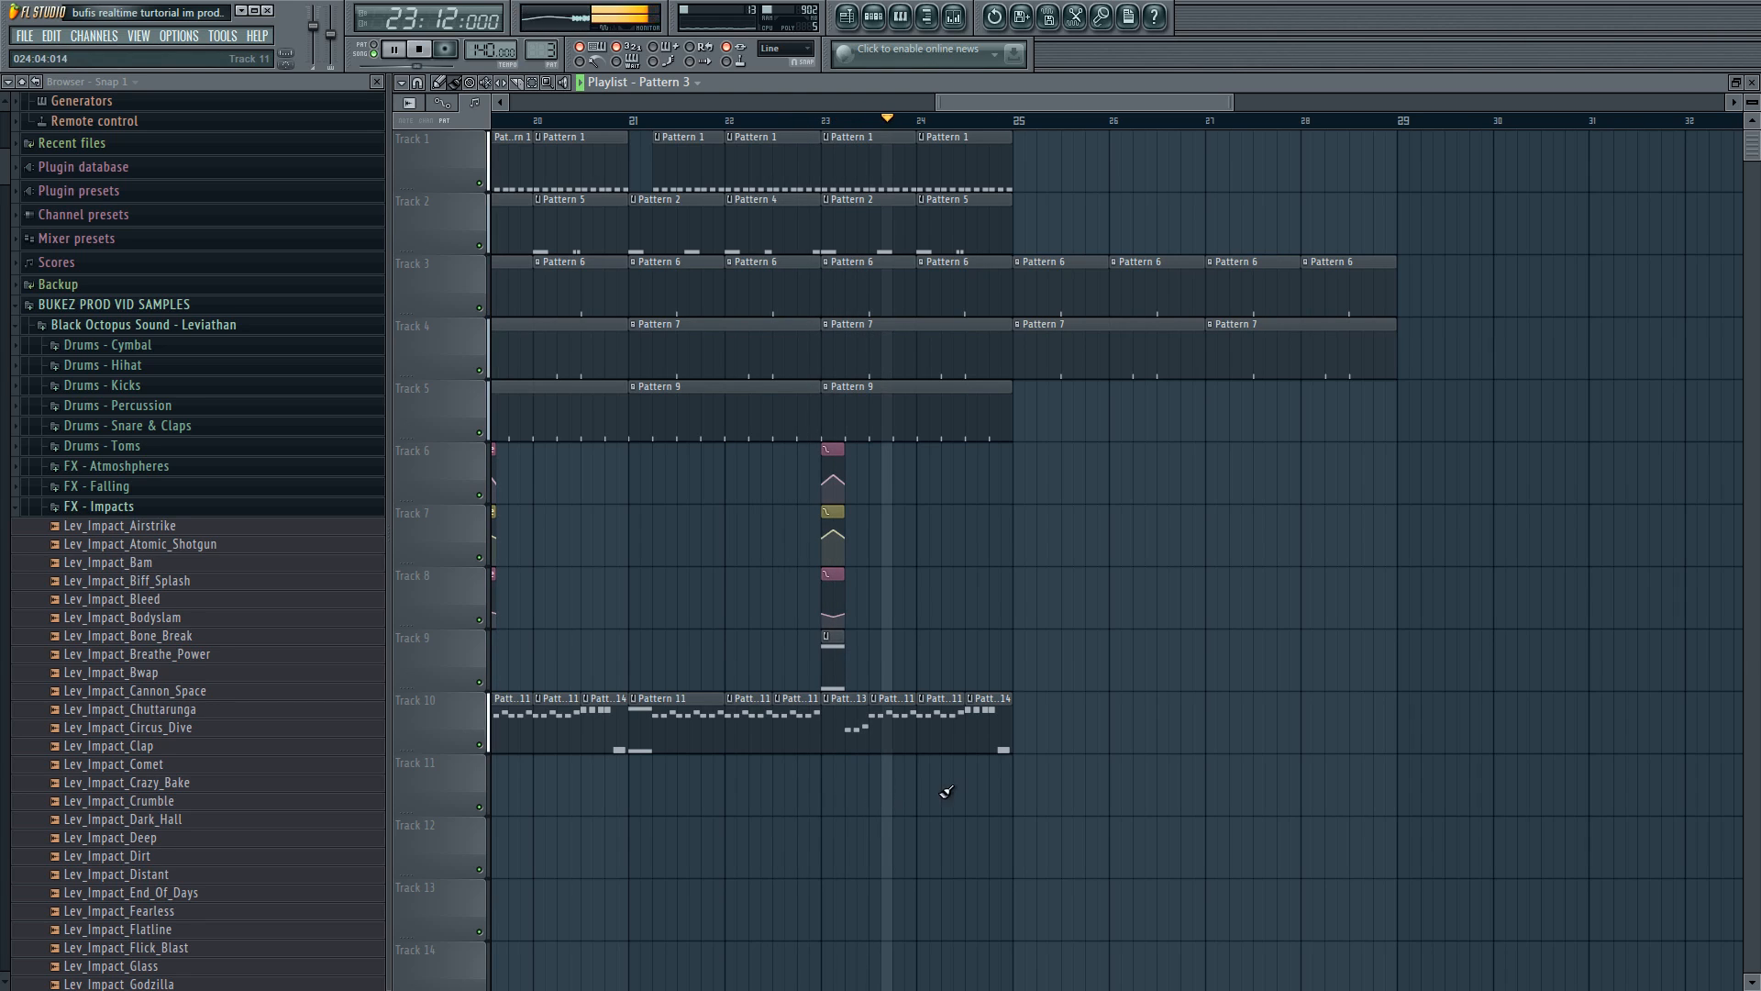
key(space)
- Make the Track 10 bass clip at the start of bar 24 unique, remove the clip after it and open the Massive #8 notes
click(926, 704)
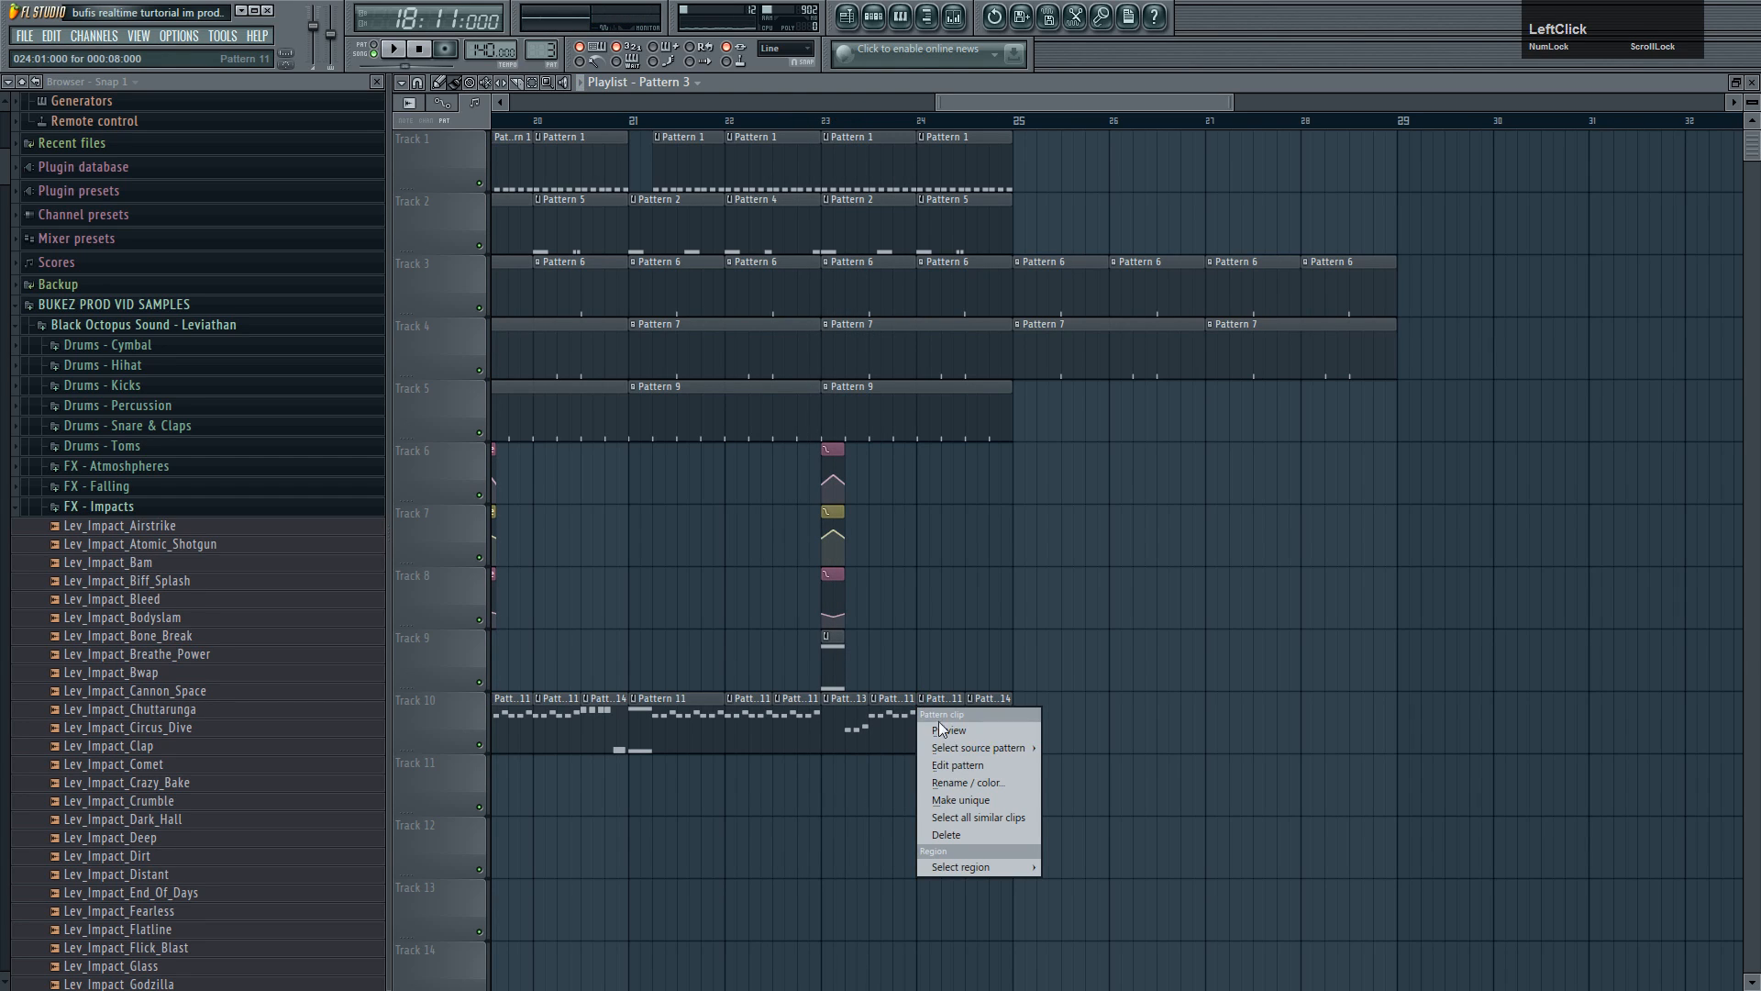
click(967, 802)
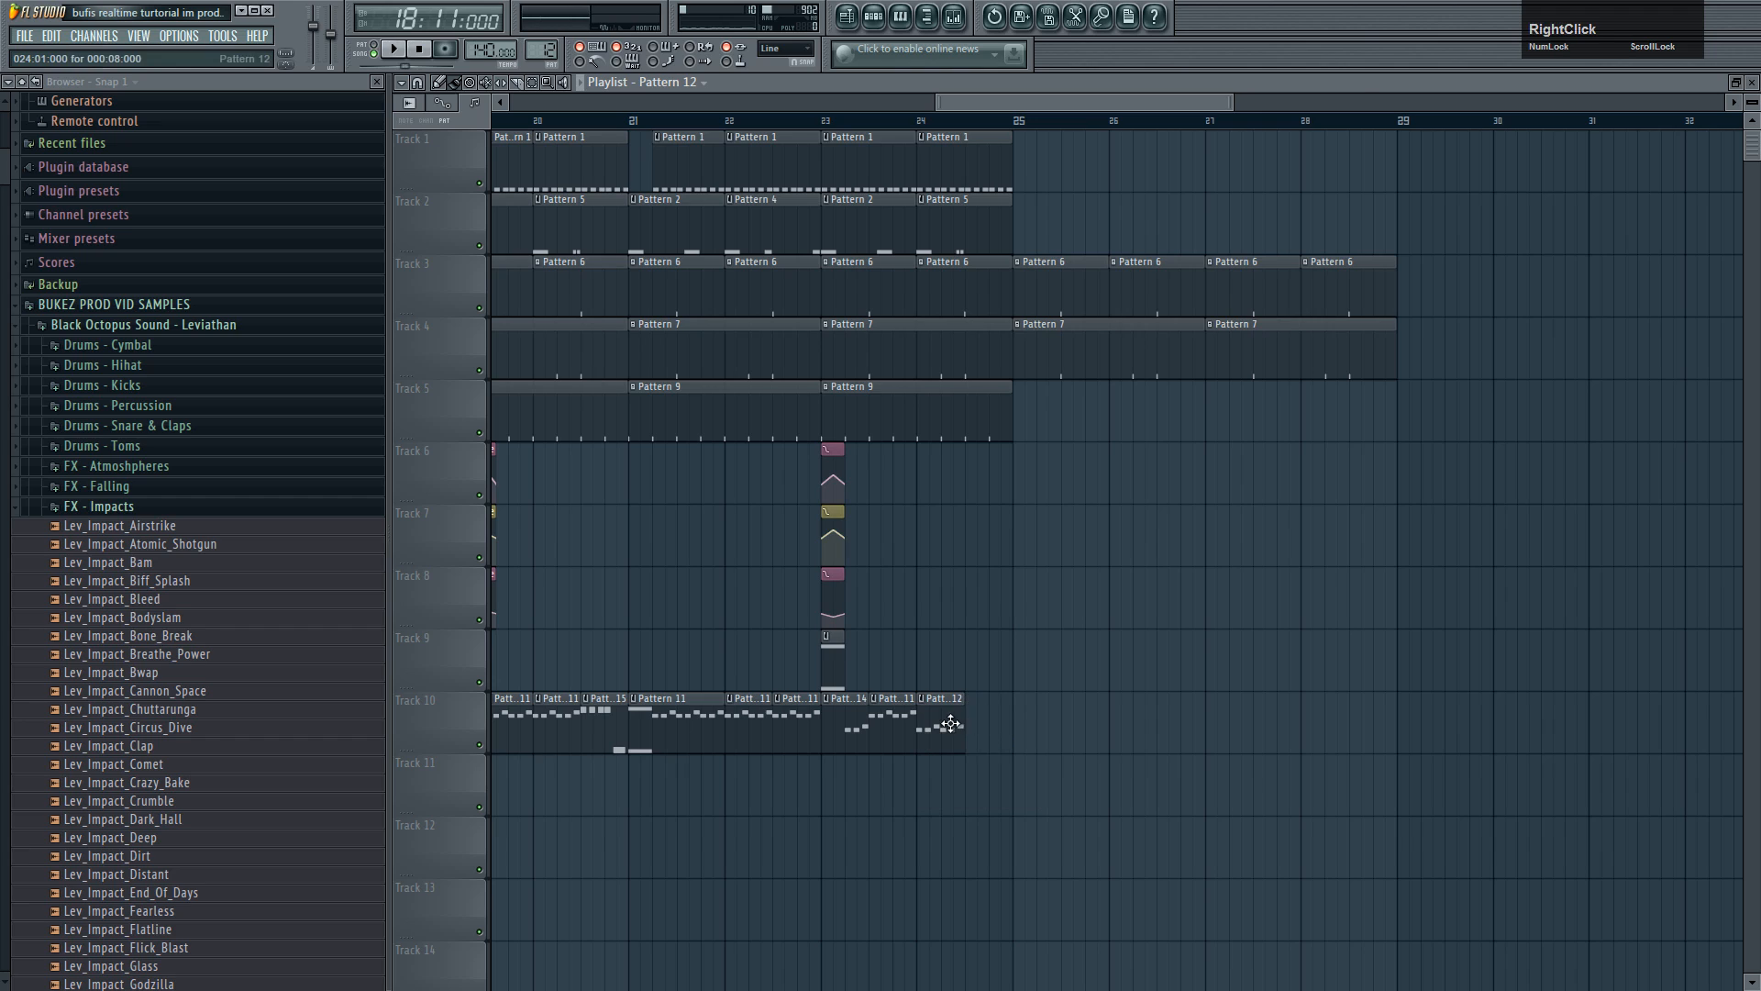
double_click(950, 724)
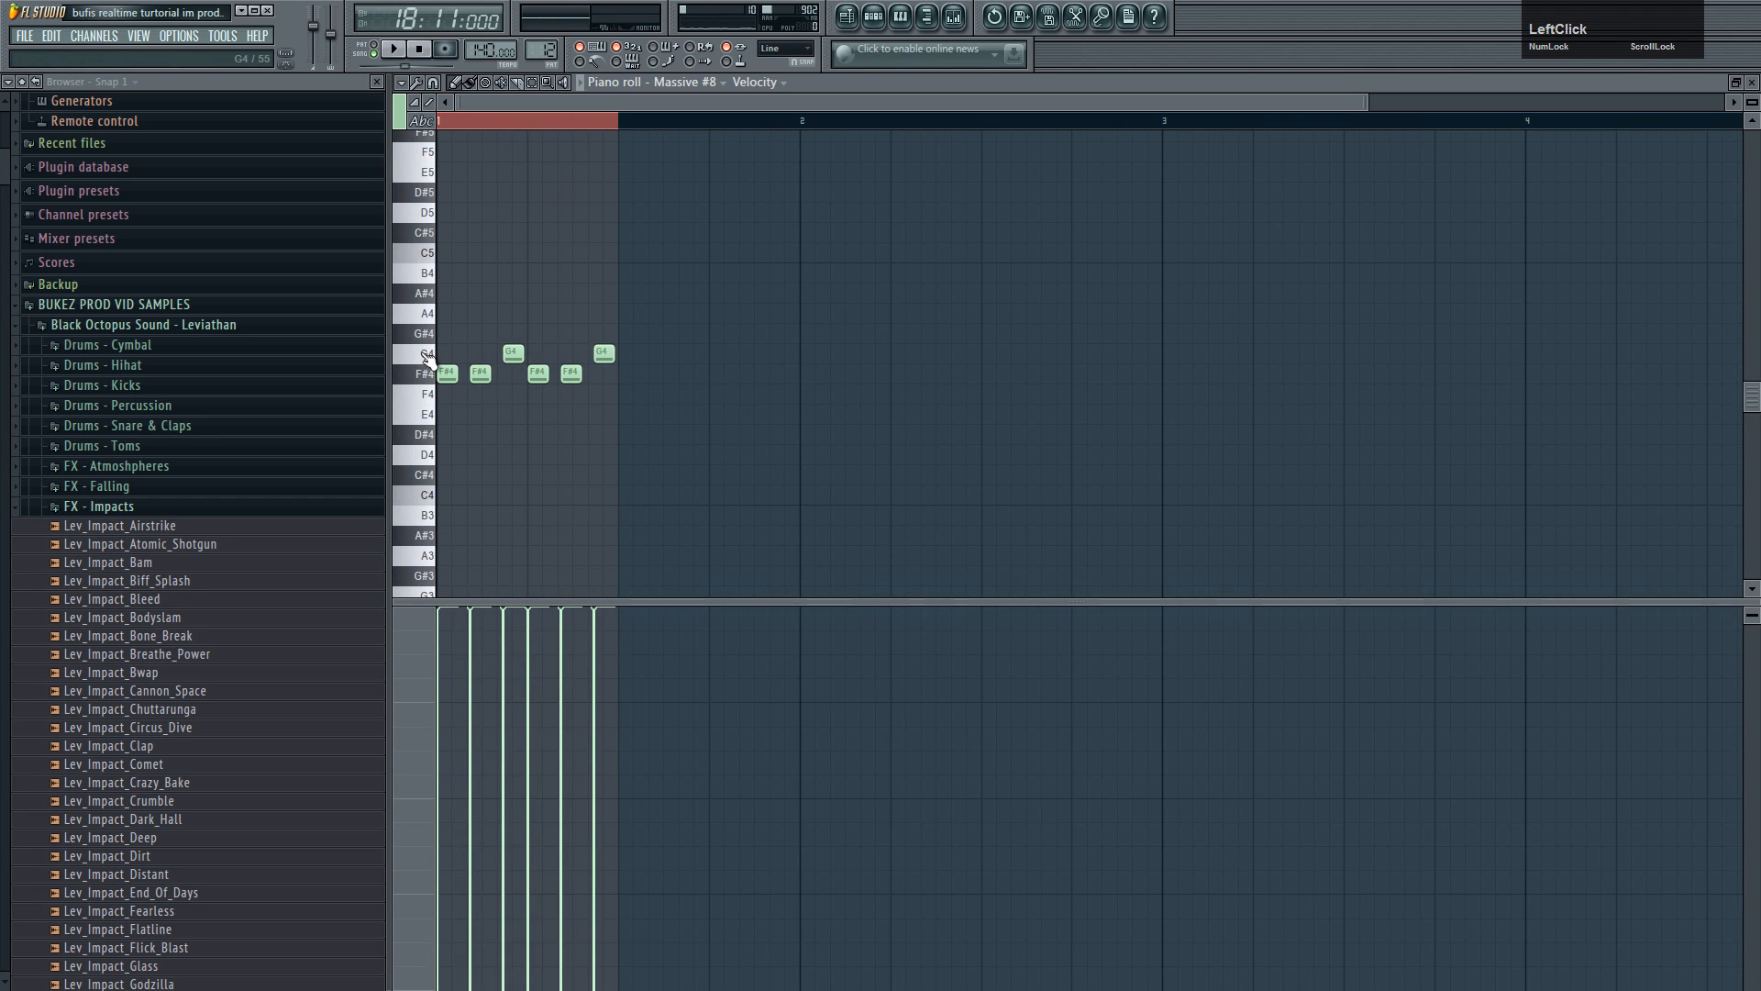
- Move all six Massive #8 notes to G#4 and give Massive #2 the same G#4 rhythm
drag(447, 371, 441, 309)
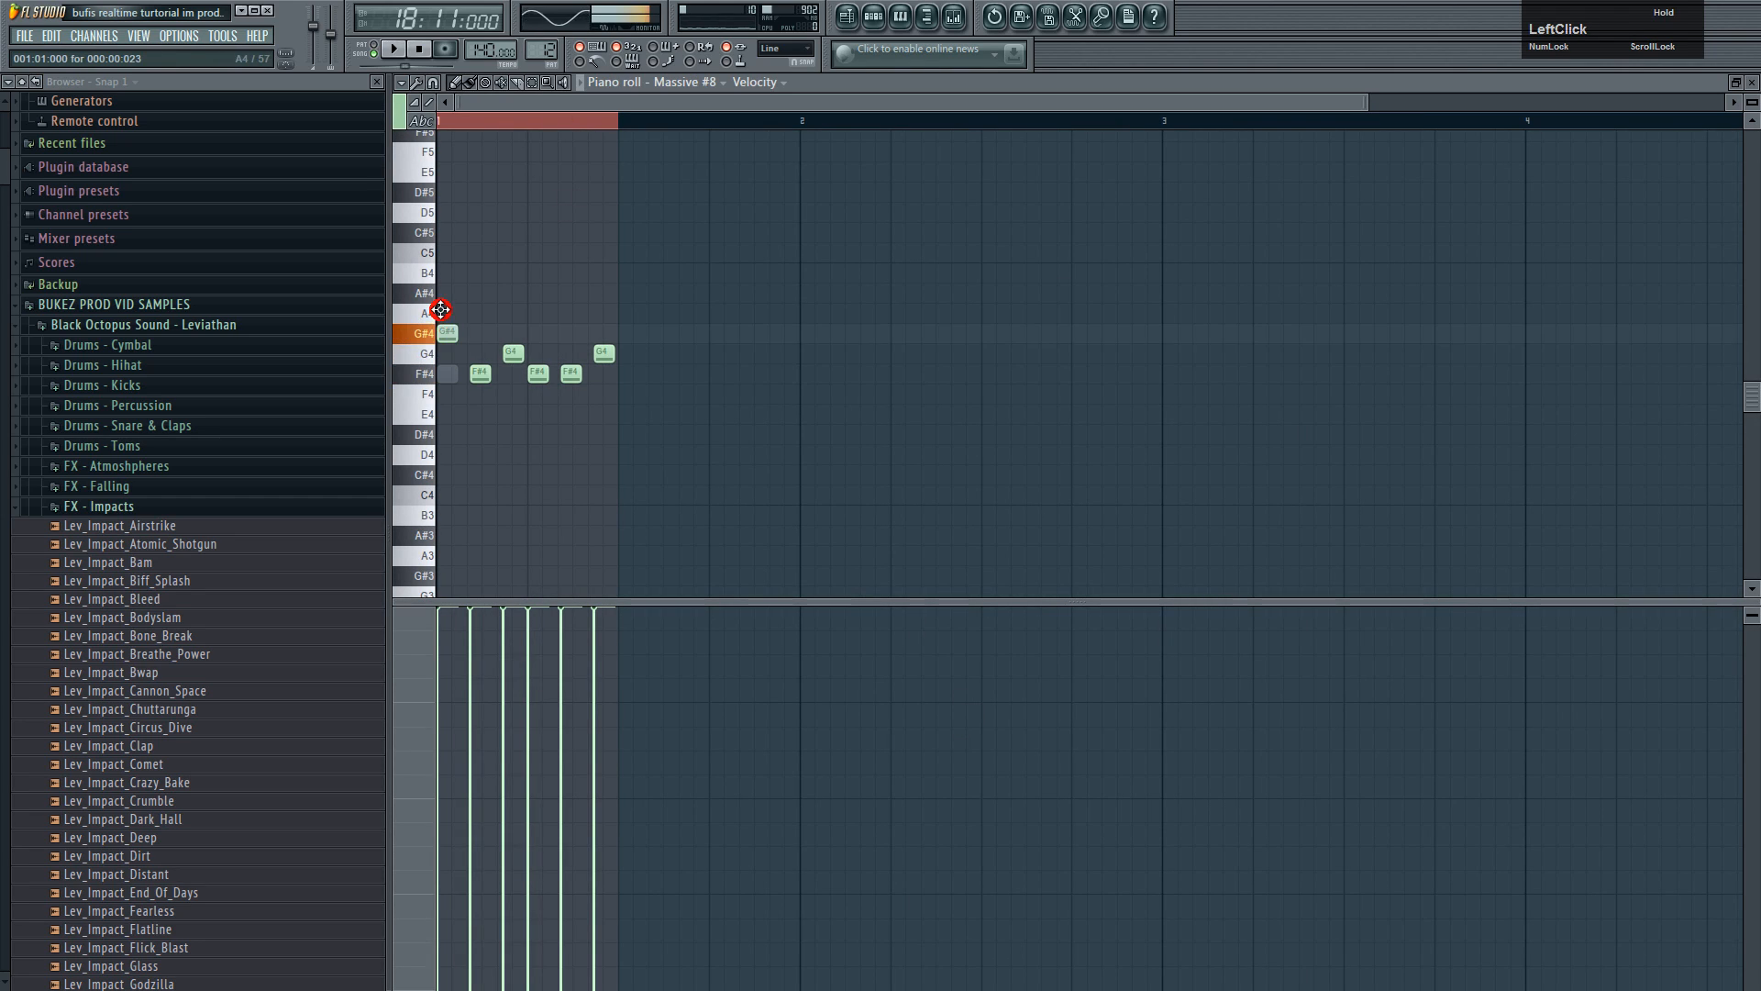
drag(474, 371, 537, 336)
right_click(539, 373)
right_click(572, 373)
right_click(603, 353)
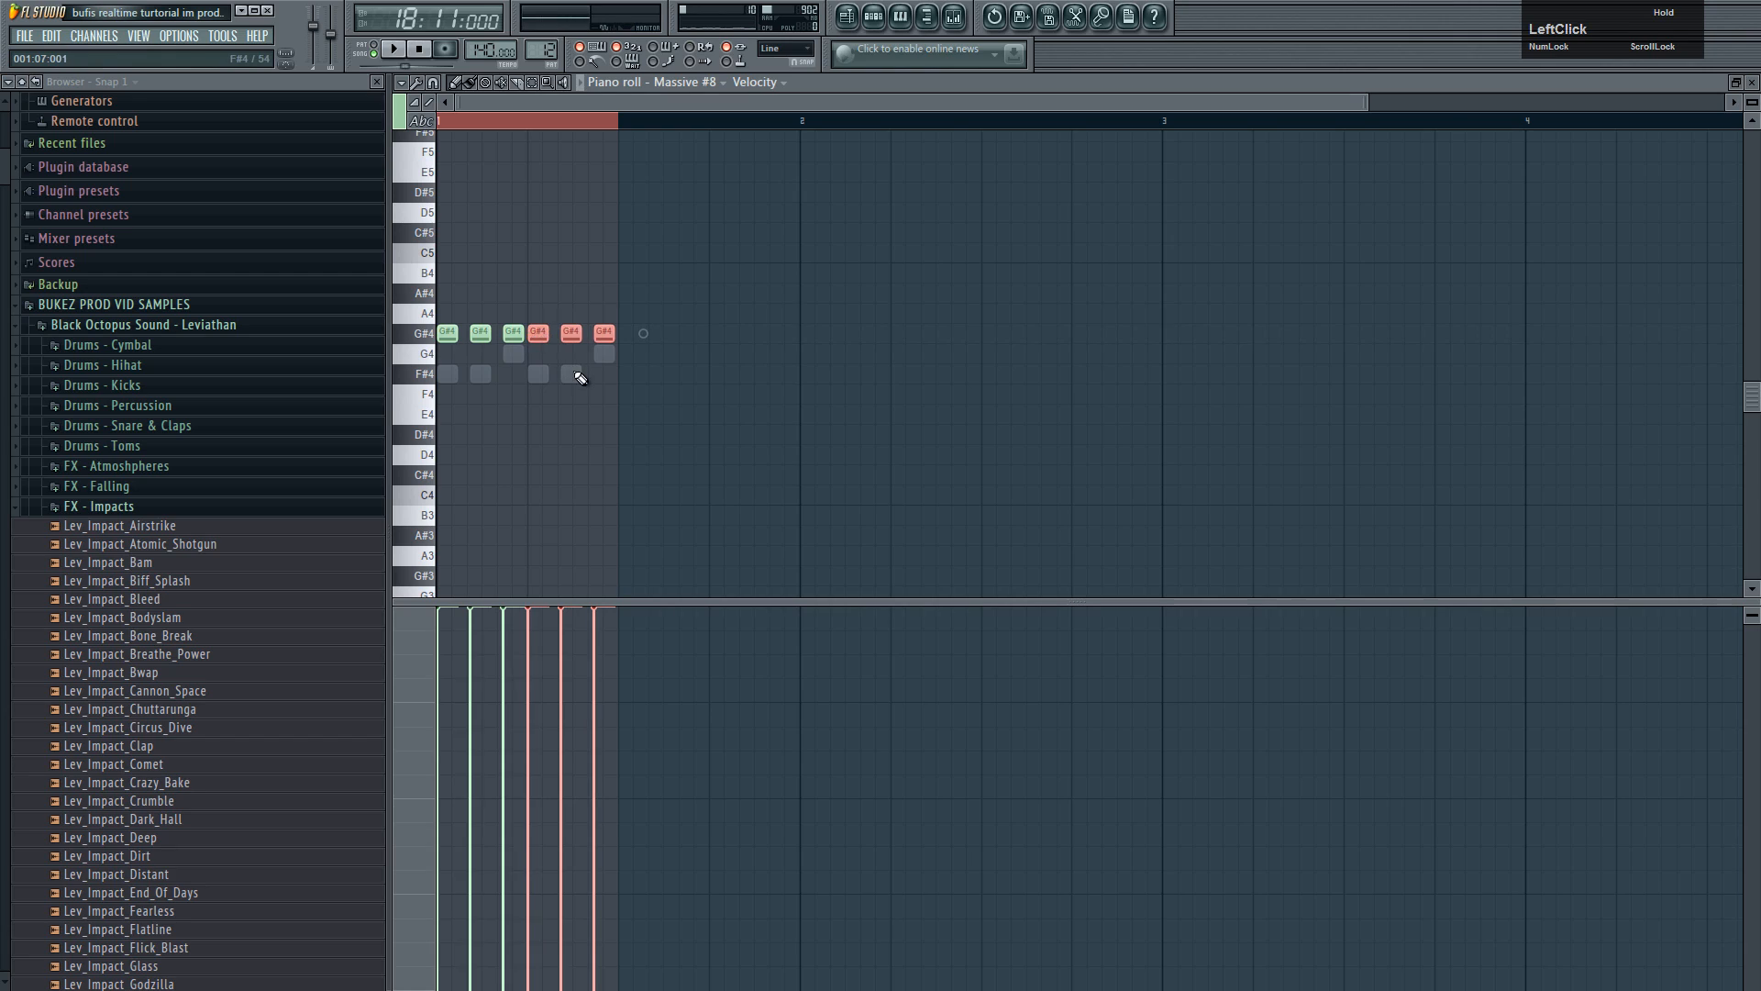
drag(633, 367, 447, 332)
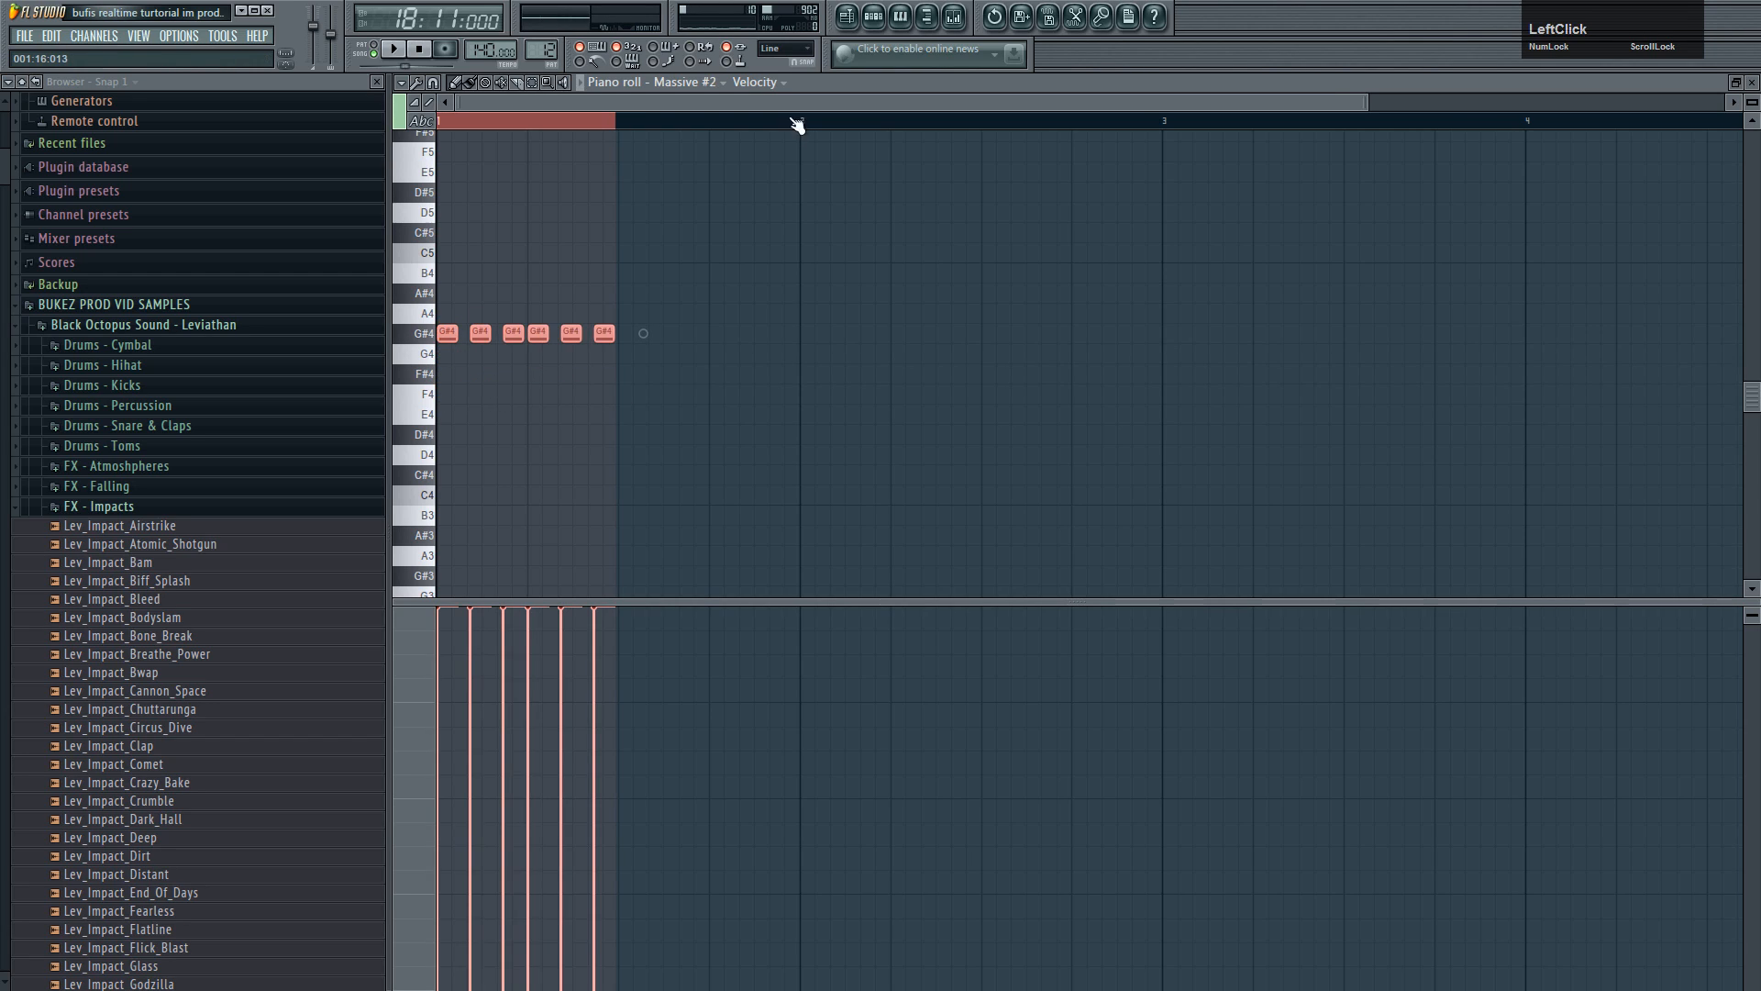
- Audition the G#4 pattern and place a second Pattern 12 clip in the latter half of bar 24 on Track 10
click(374, 47)
click(392, 47)
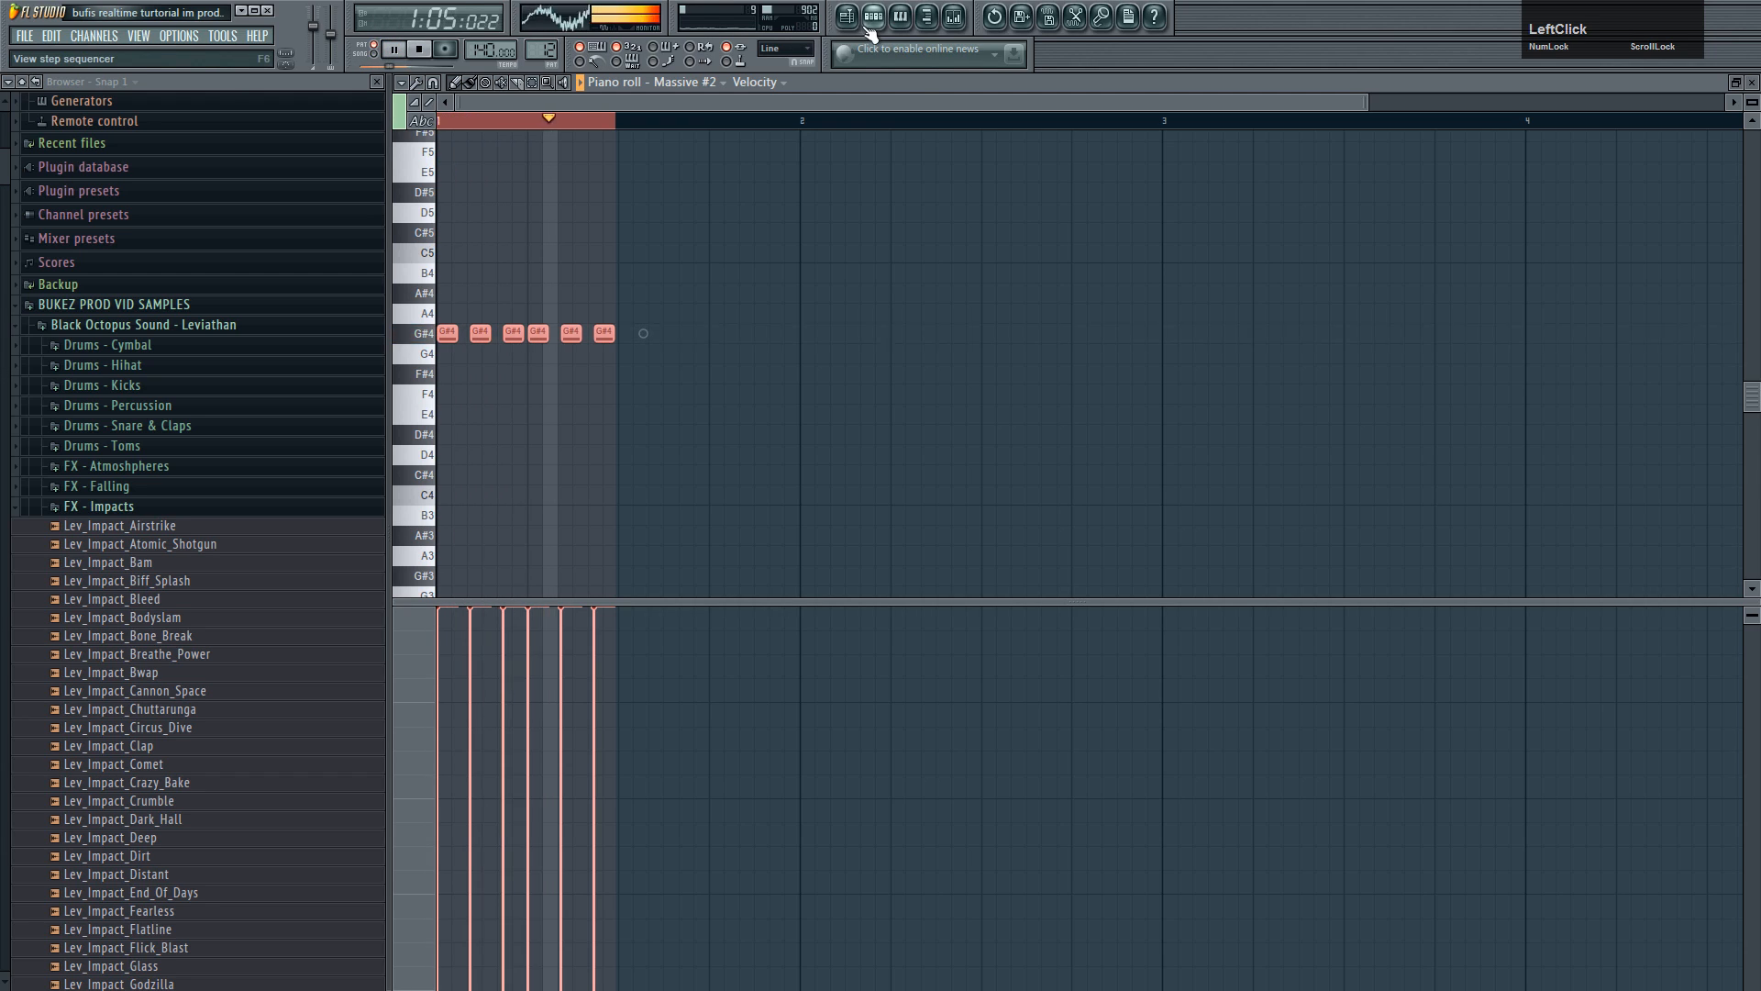
click(871, 22)
key(space)
click(992, 102)
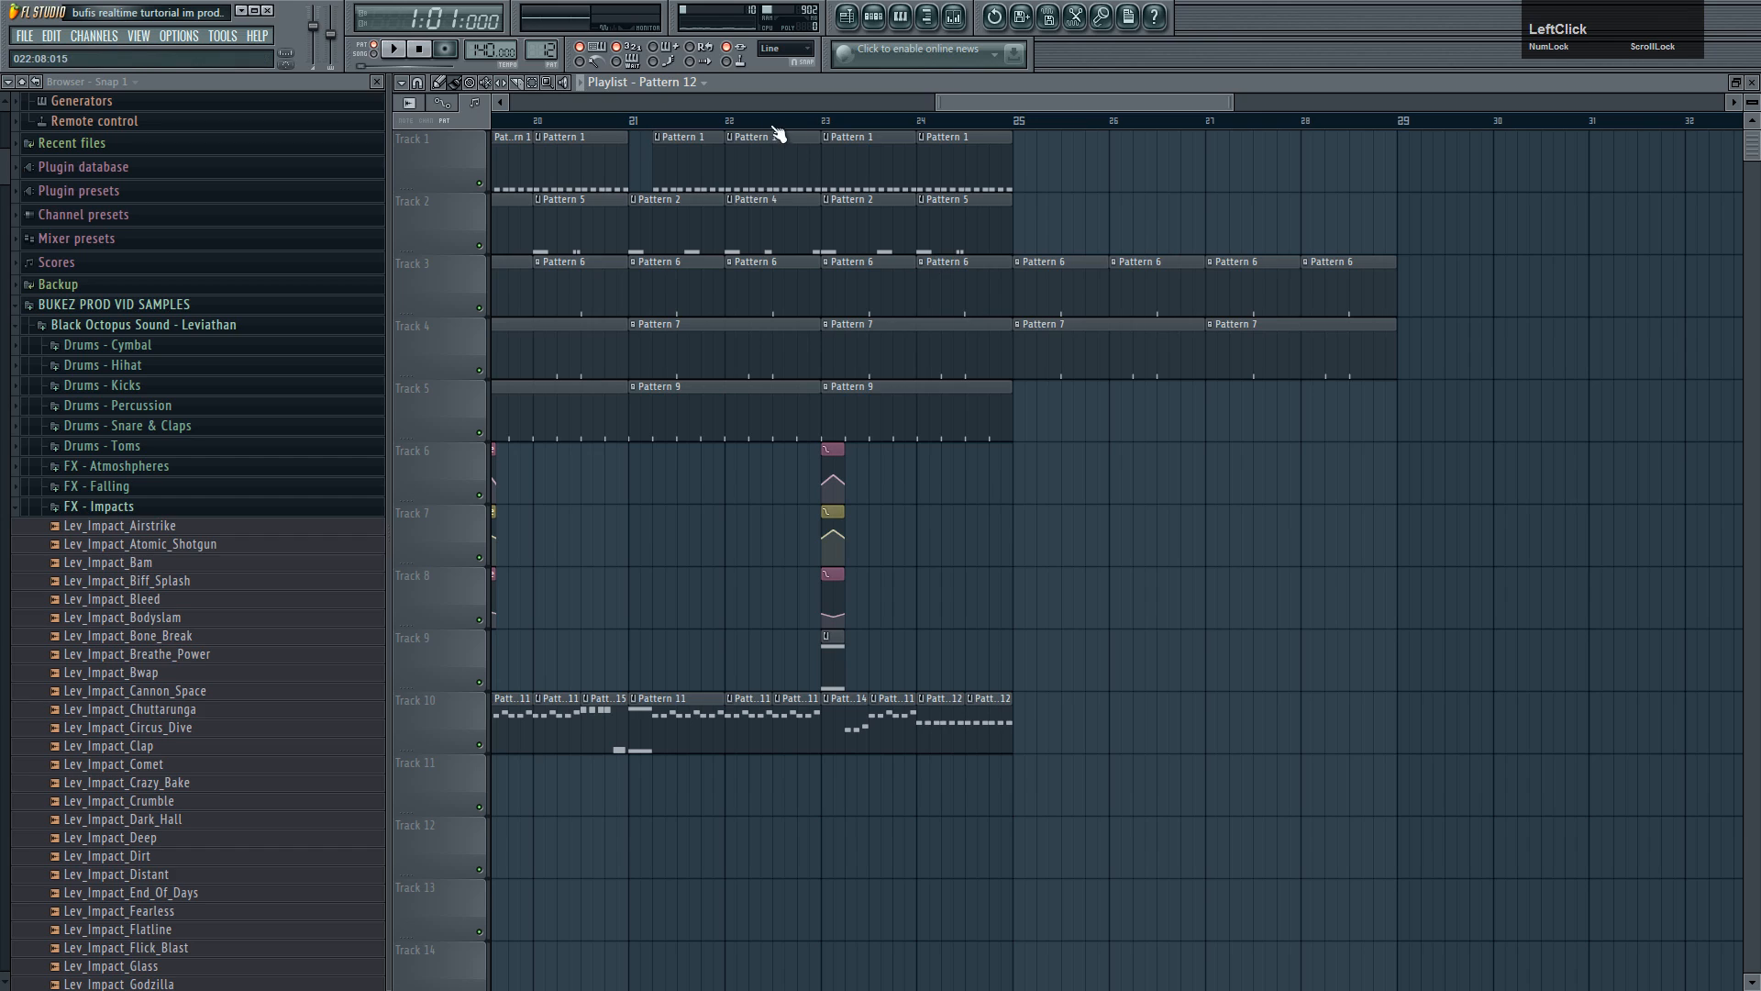
- Audition the arrangement from bar 23 in the playlist
click(825, 120)
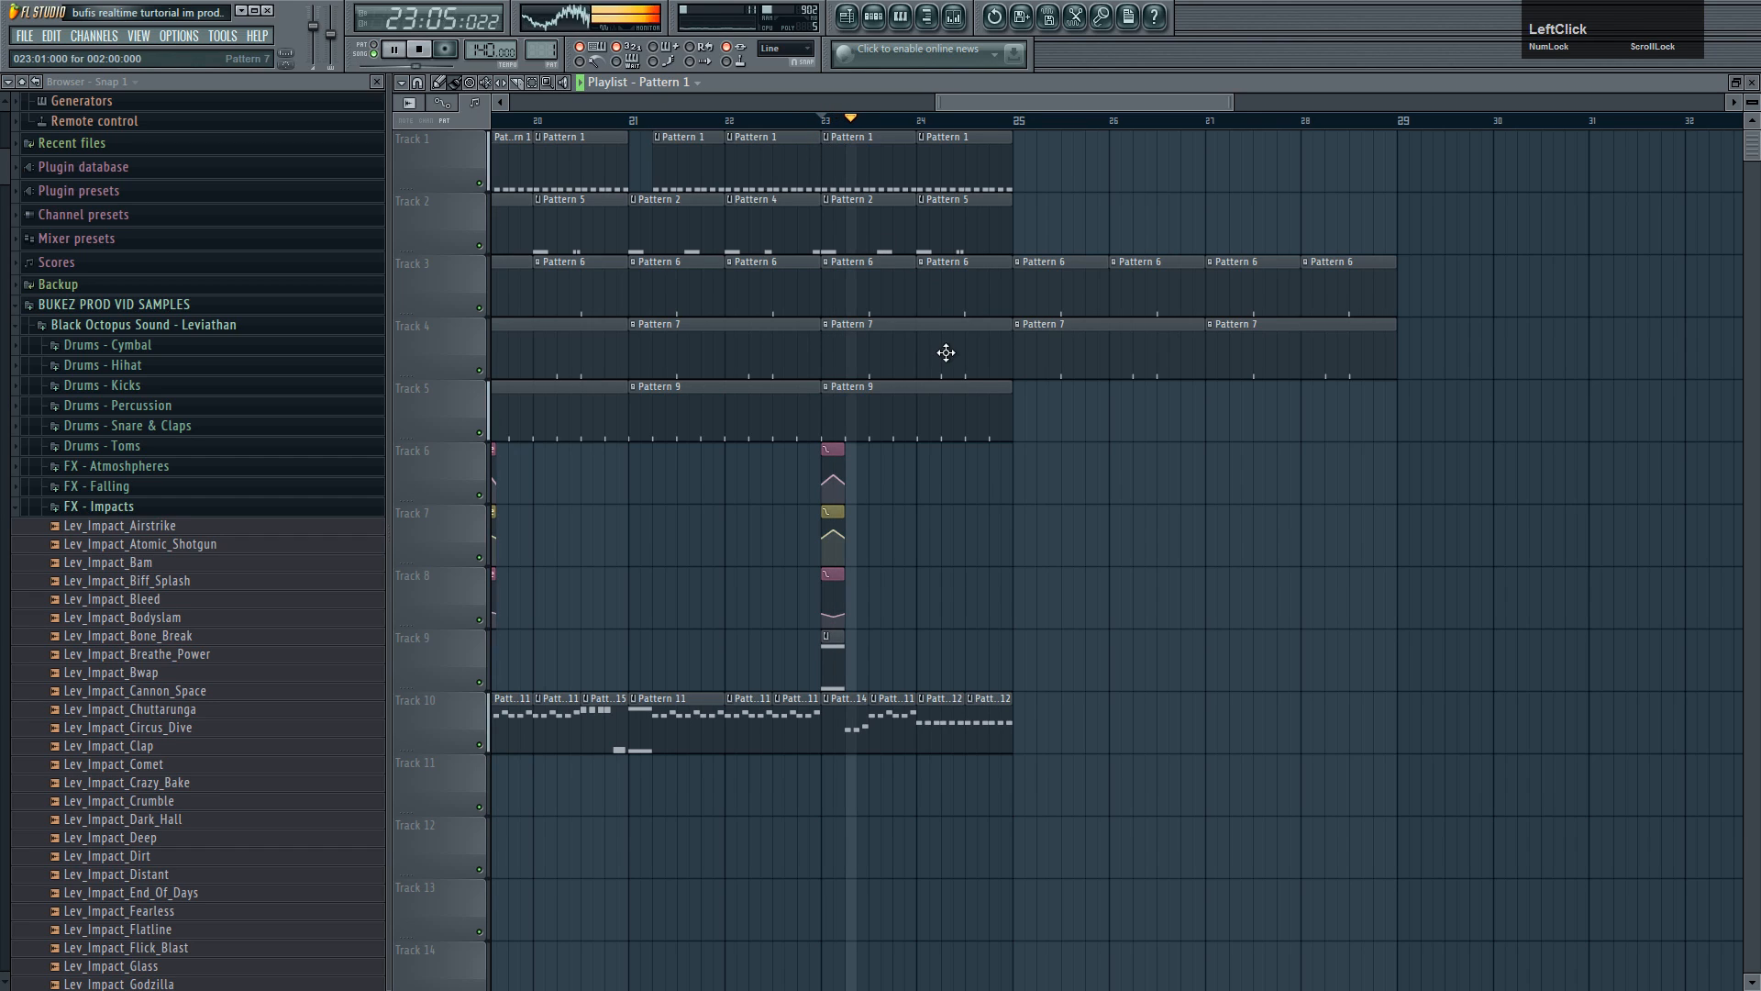
key(space)
key(space)
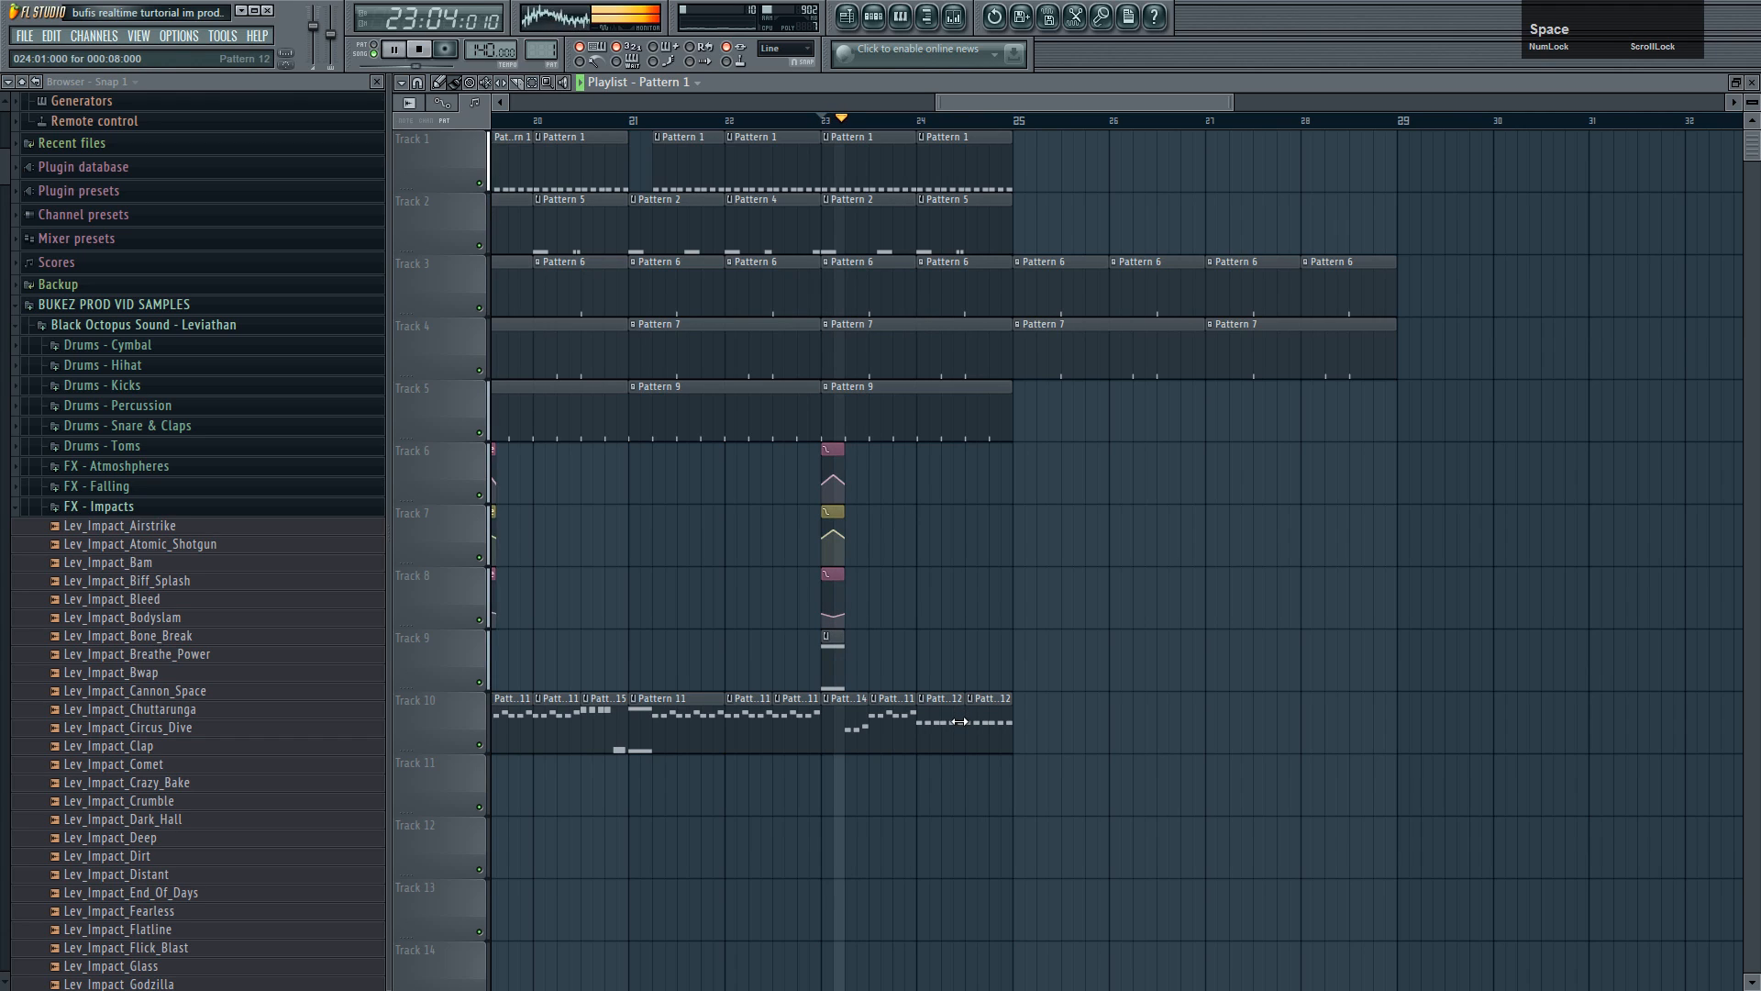
key(space)
- Remove the second Pattern 12 clip, duplicate the six Massive #8 notes into the second half of the bar at A4 and audition them
right_click(982, 721)
double_click(936, 730)
key(ctrl+a)
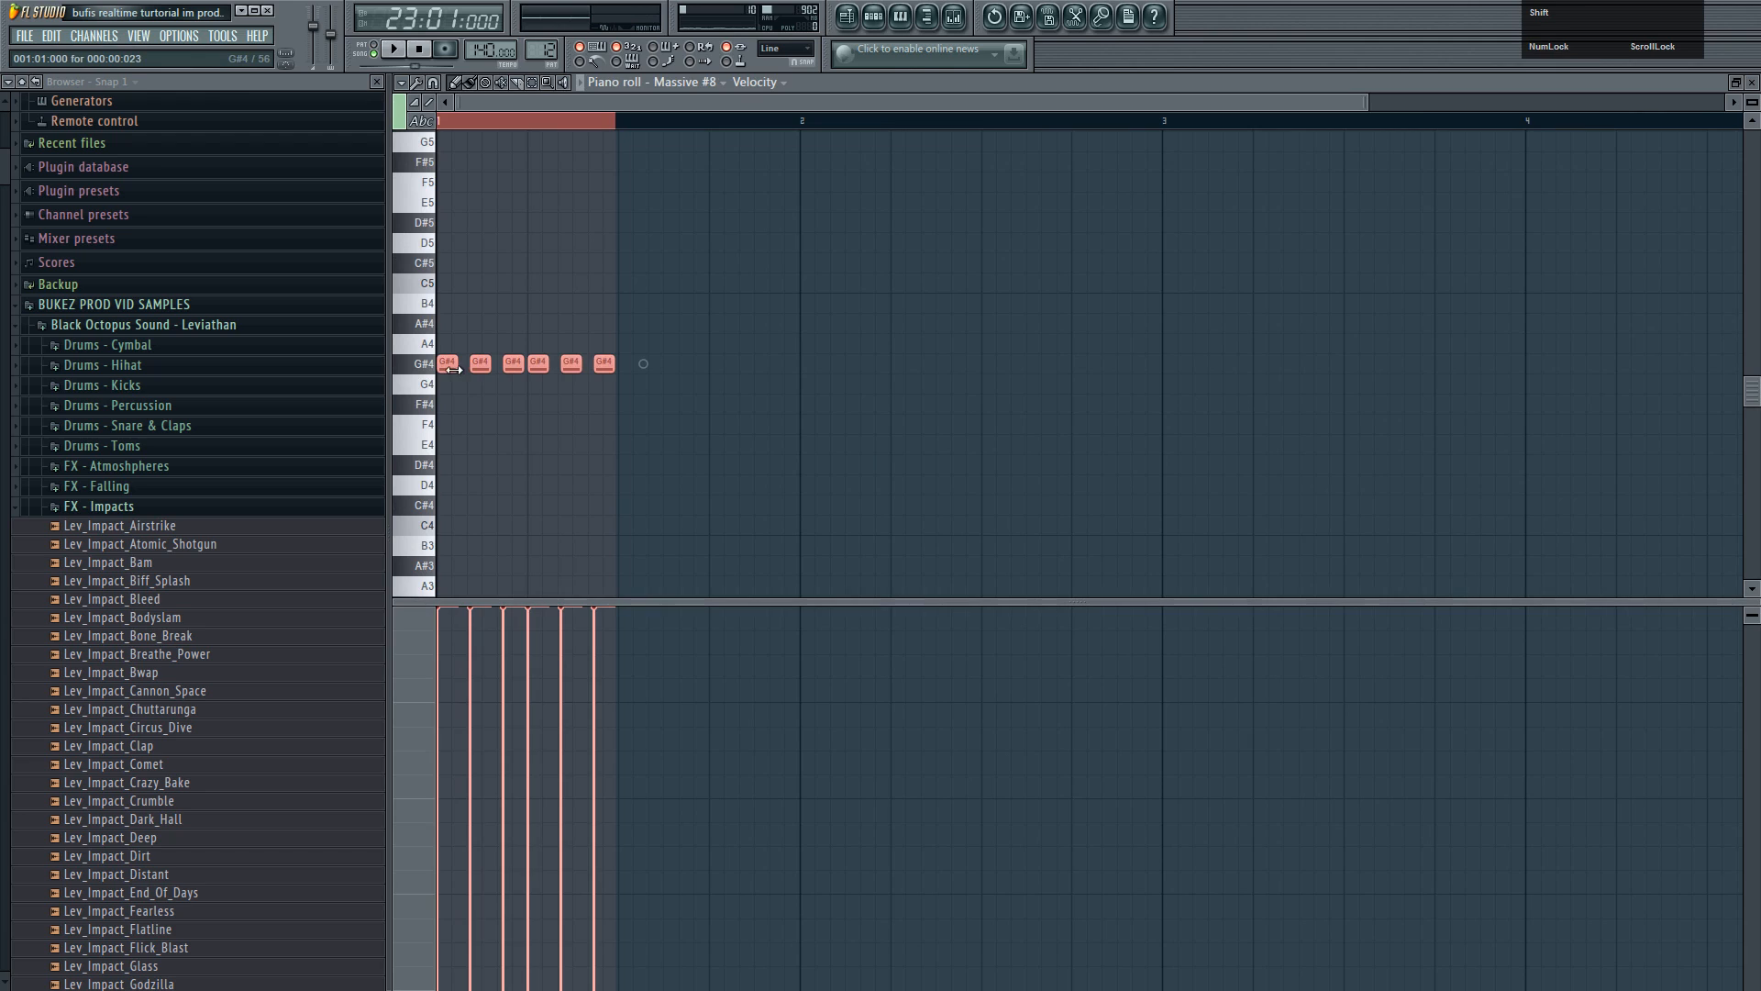
drag(447, 364, 629, 344)
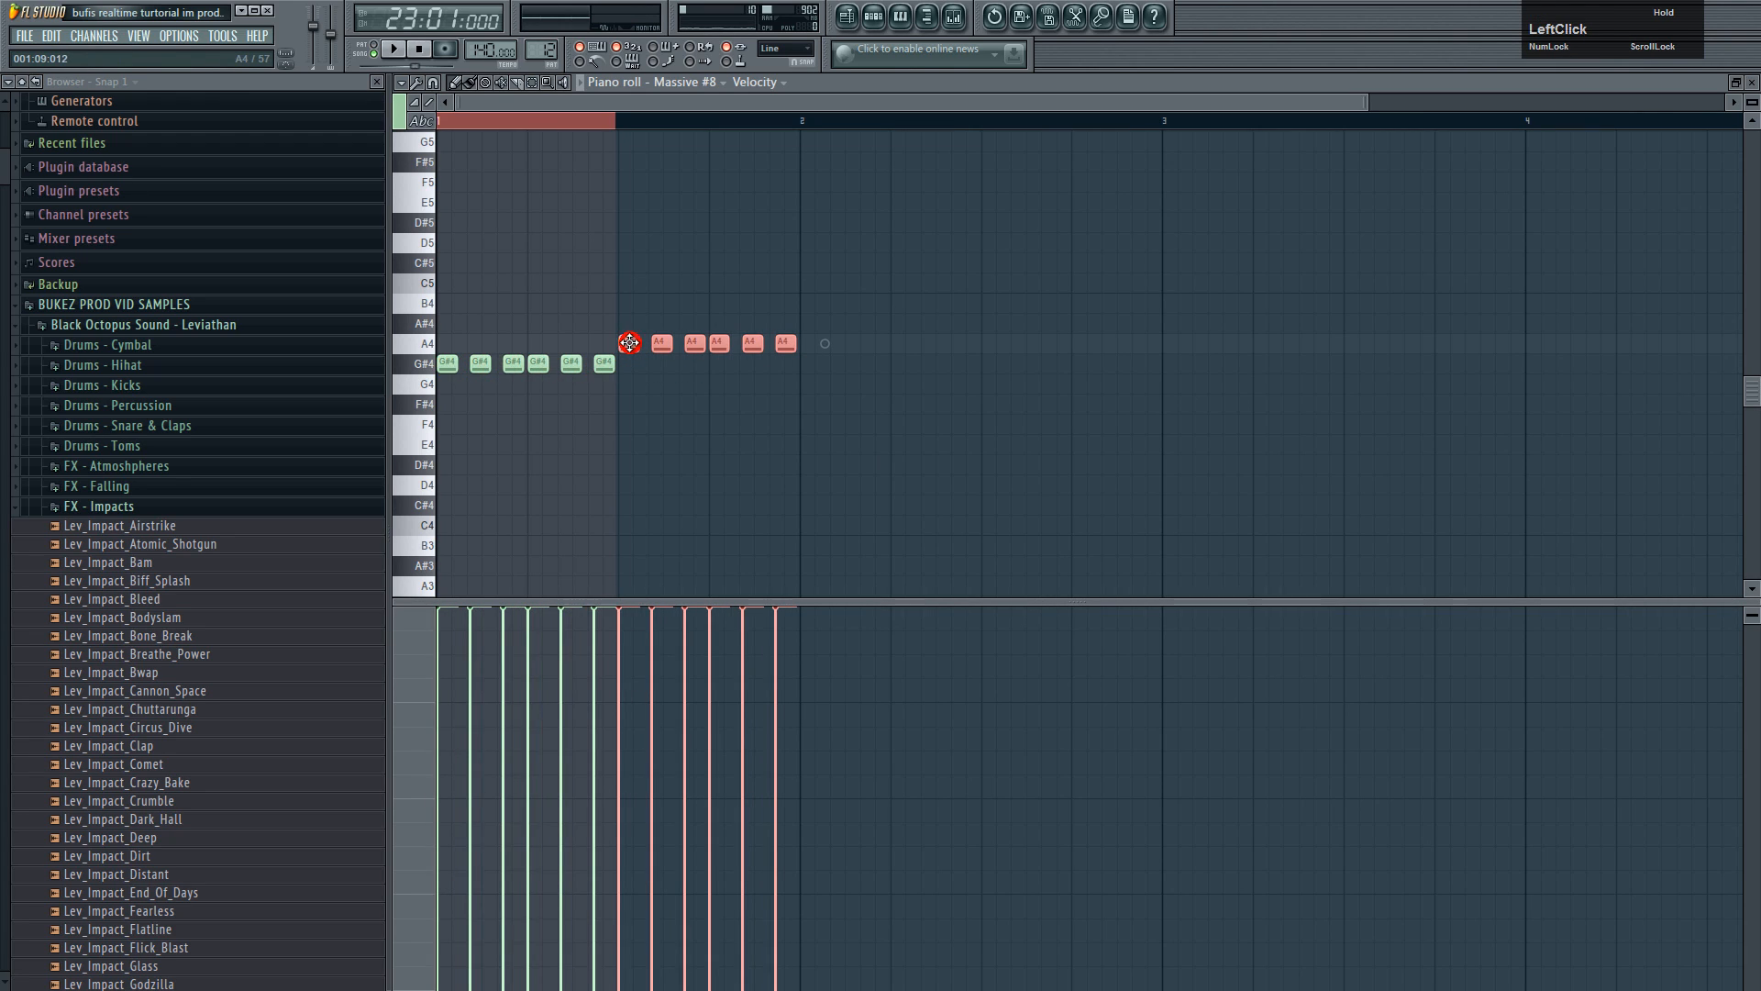
key(space)
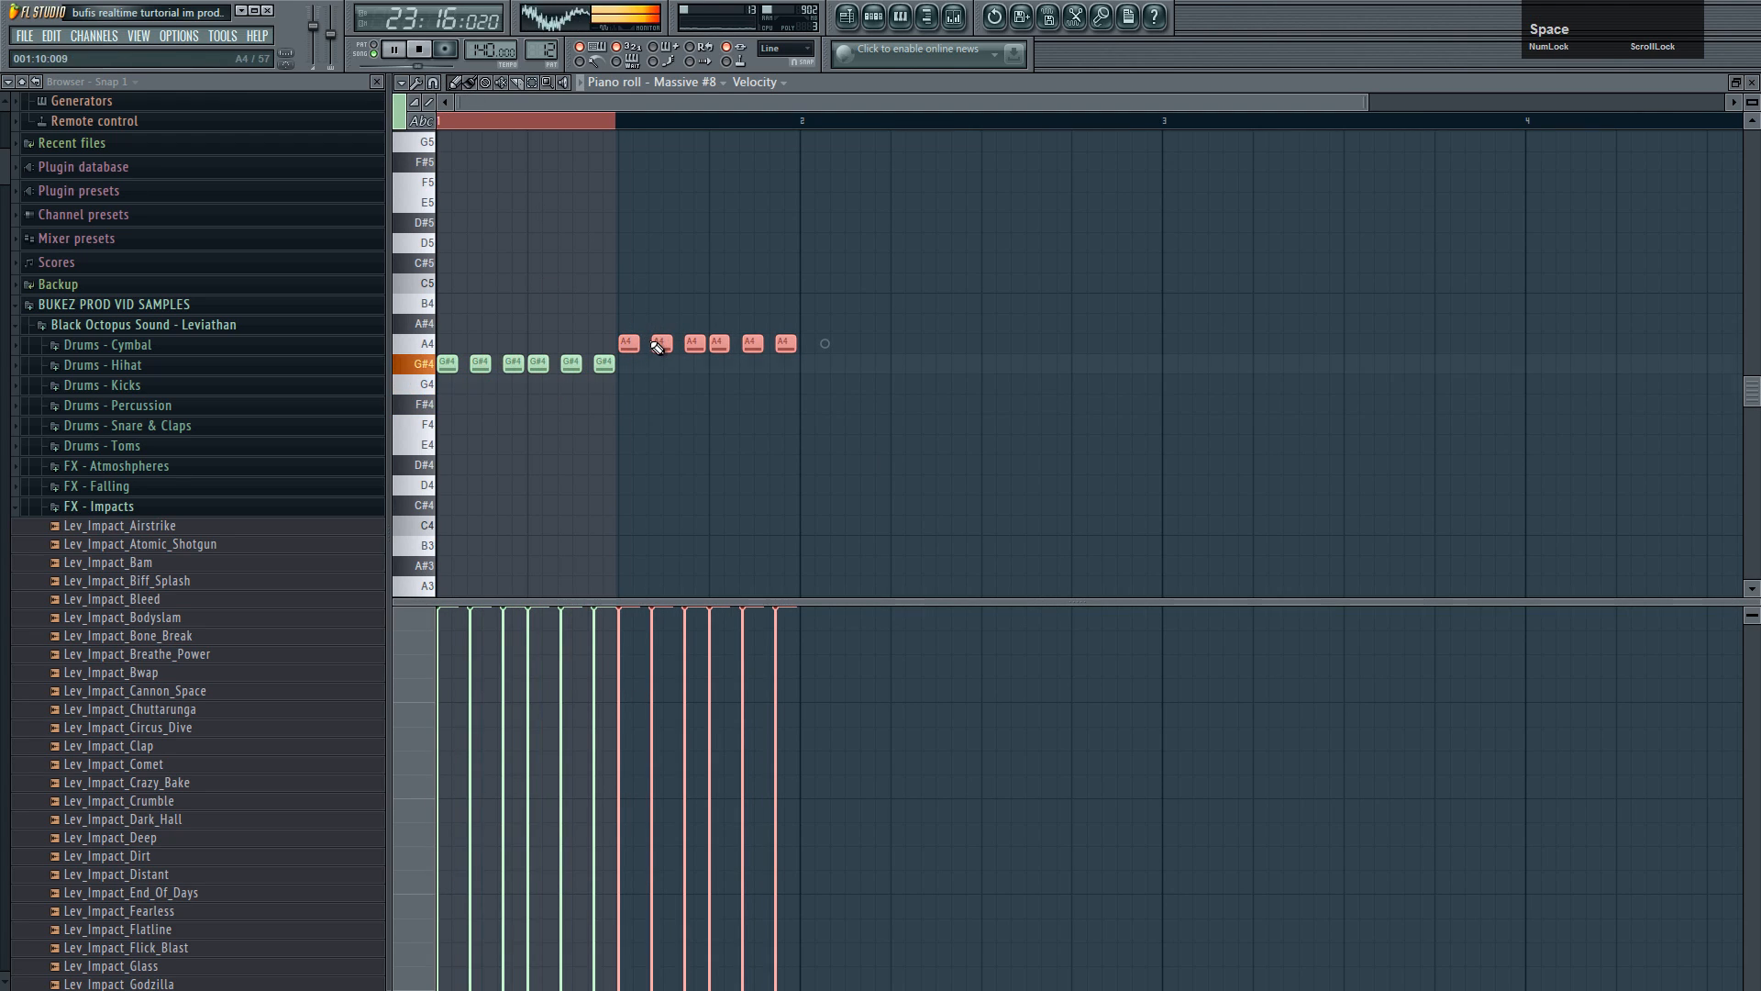
key(space)
- Duplicate Massive #2's six notes into the second half of the bar at A4 and return to the playlist
click(881, 16)
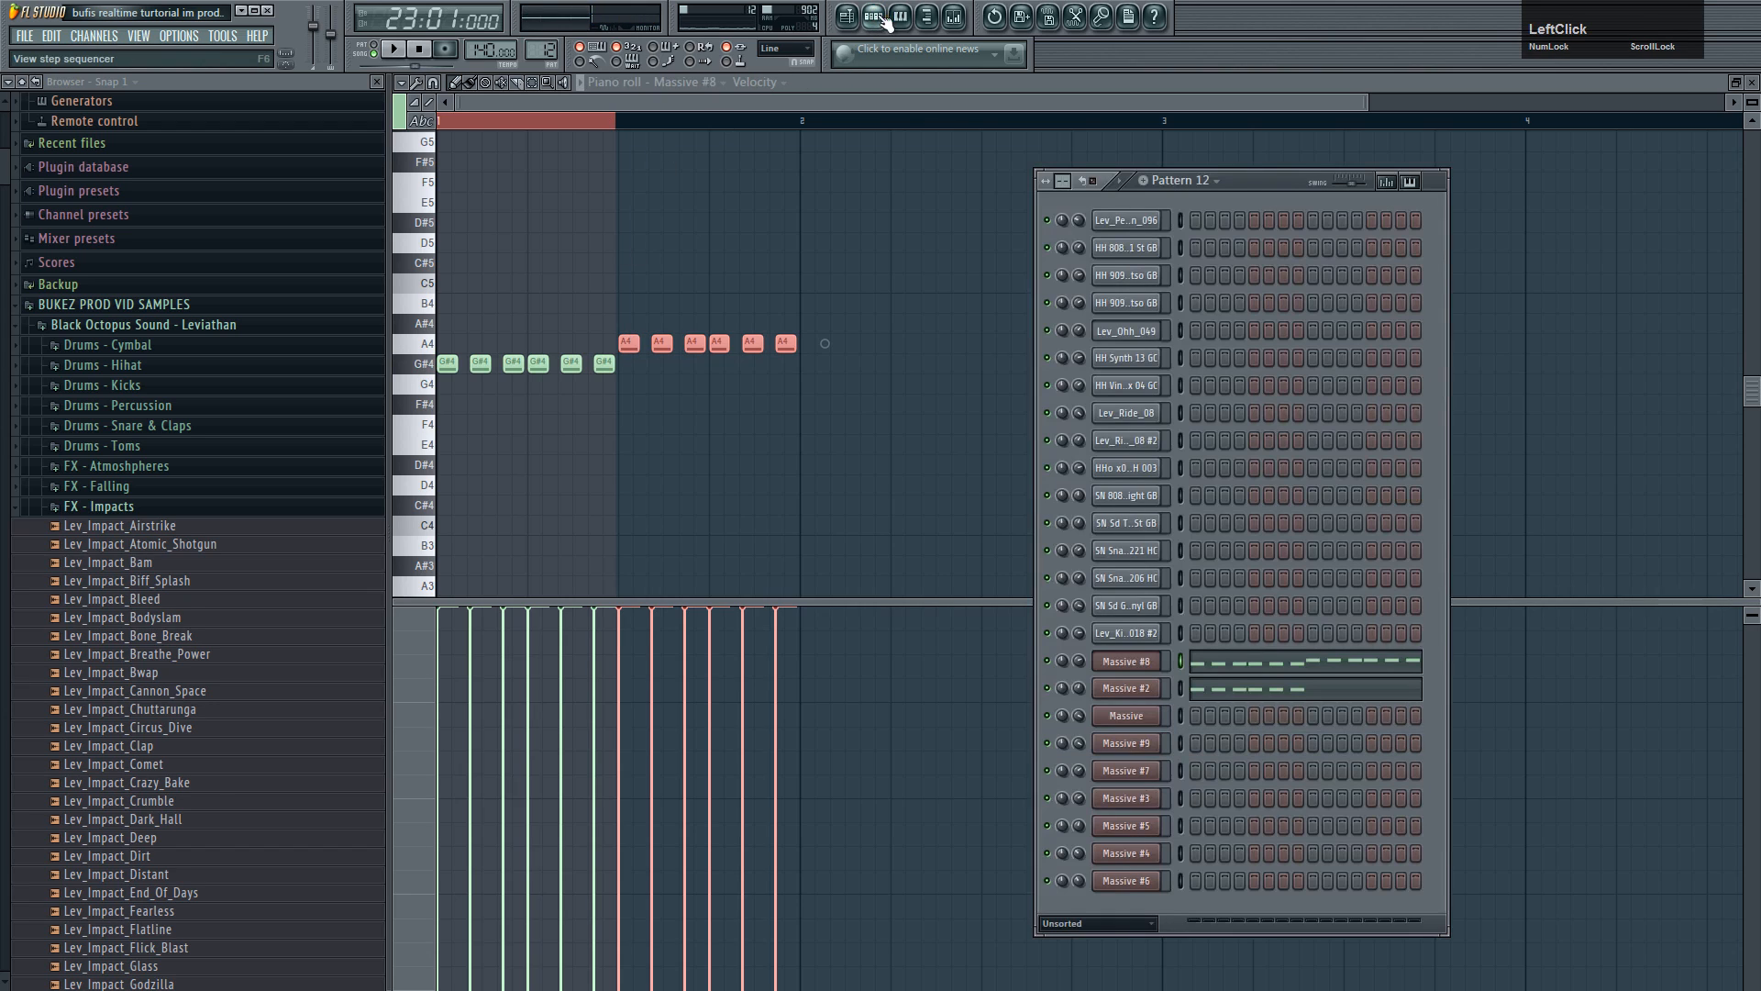
click(1238, 693)
key(a)
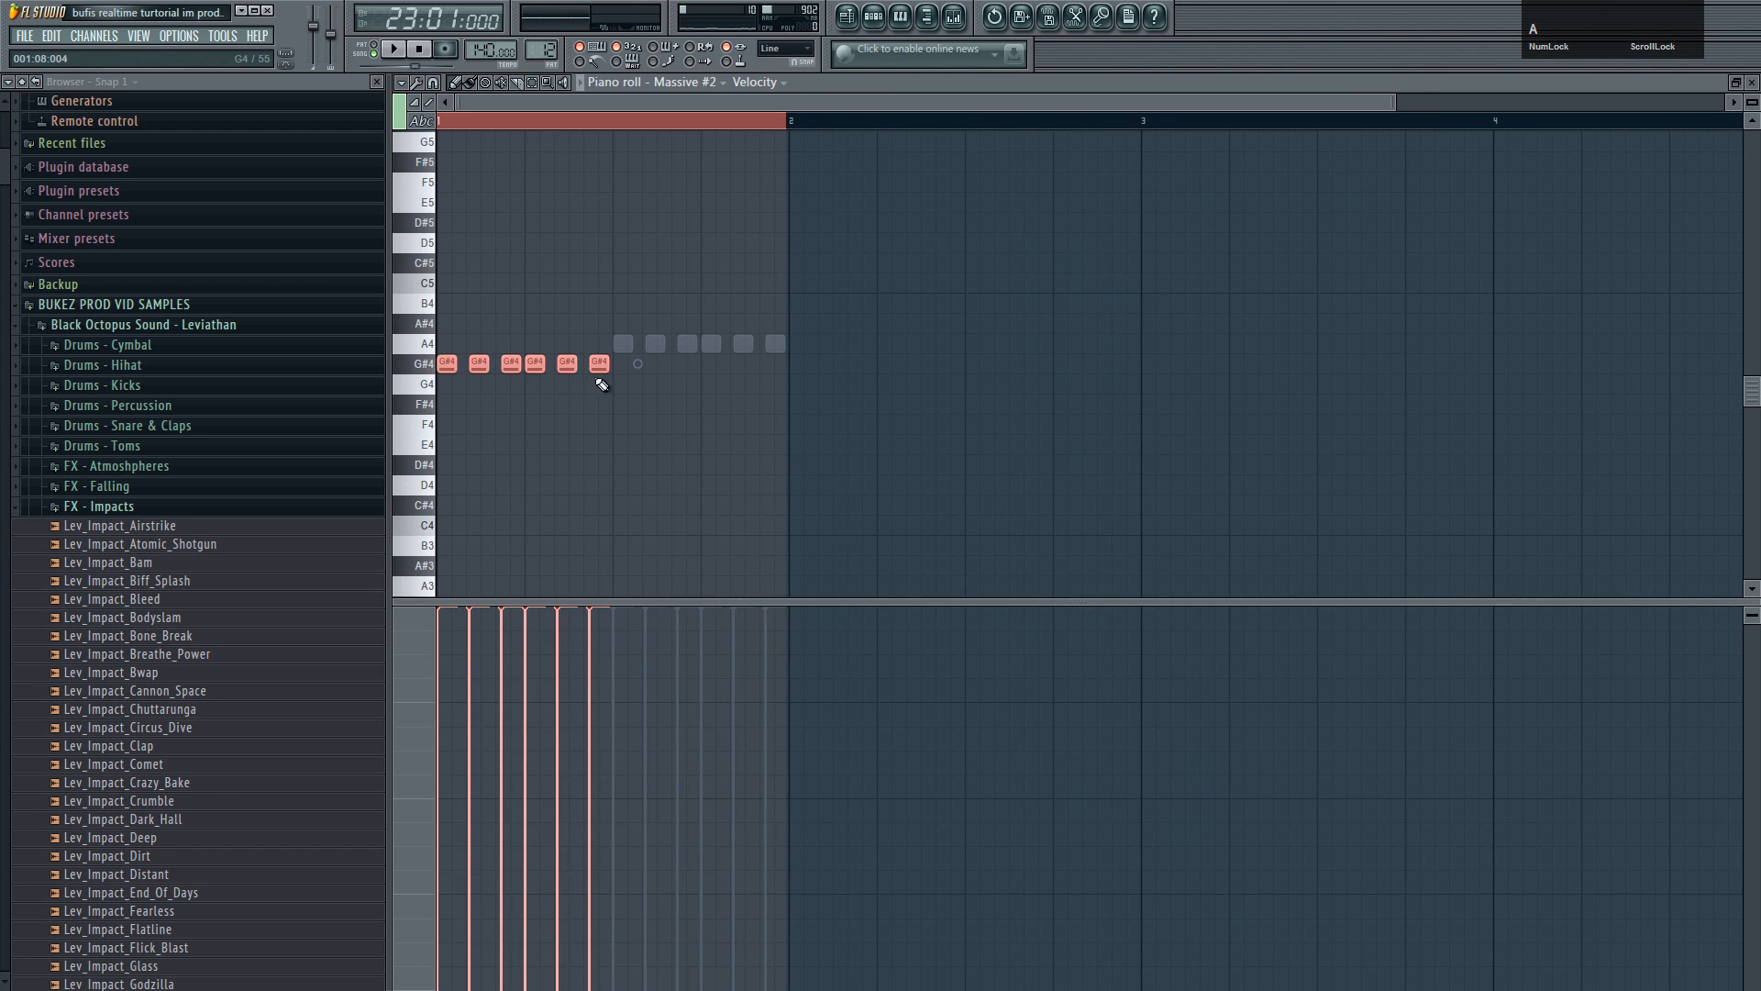
drag(596, 366, 773, 343)
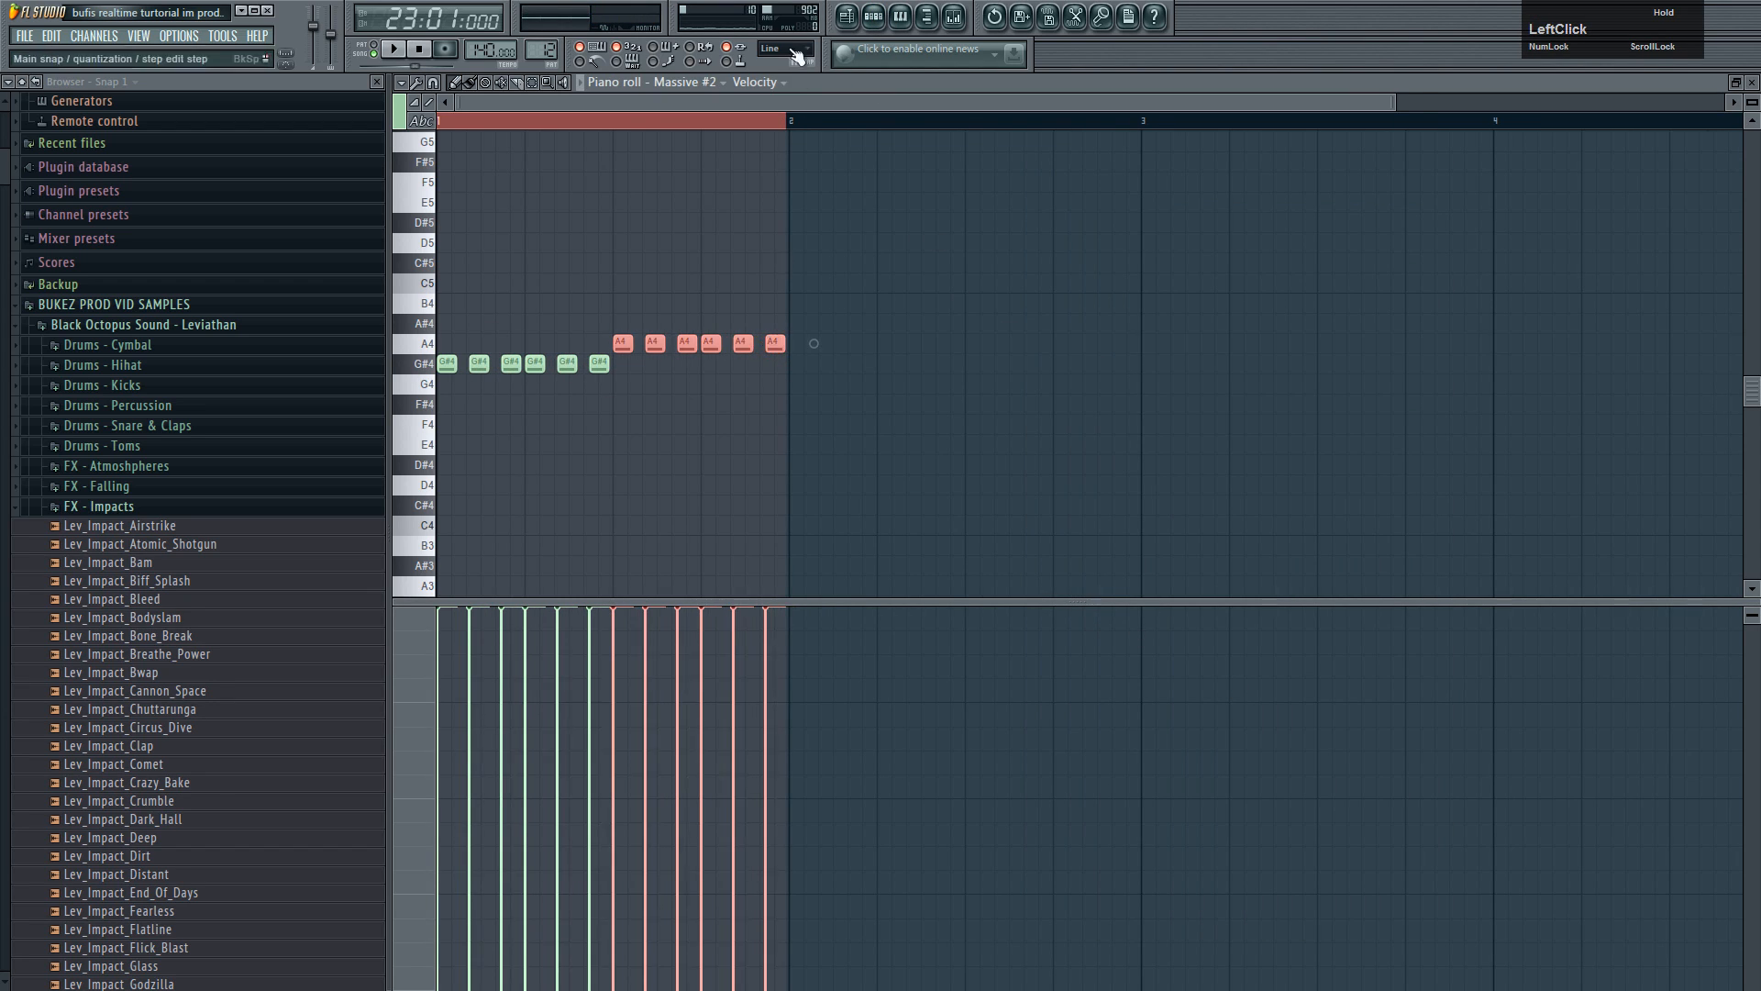
click(849, 16)
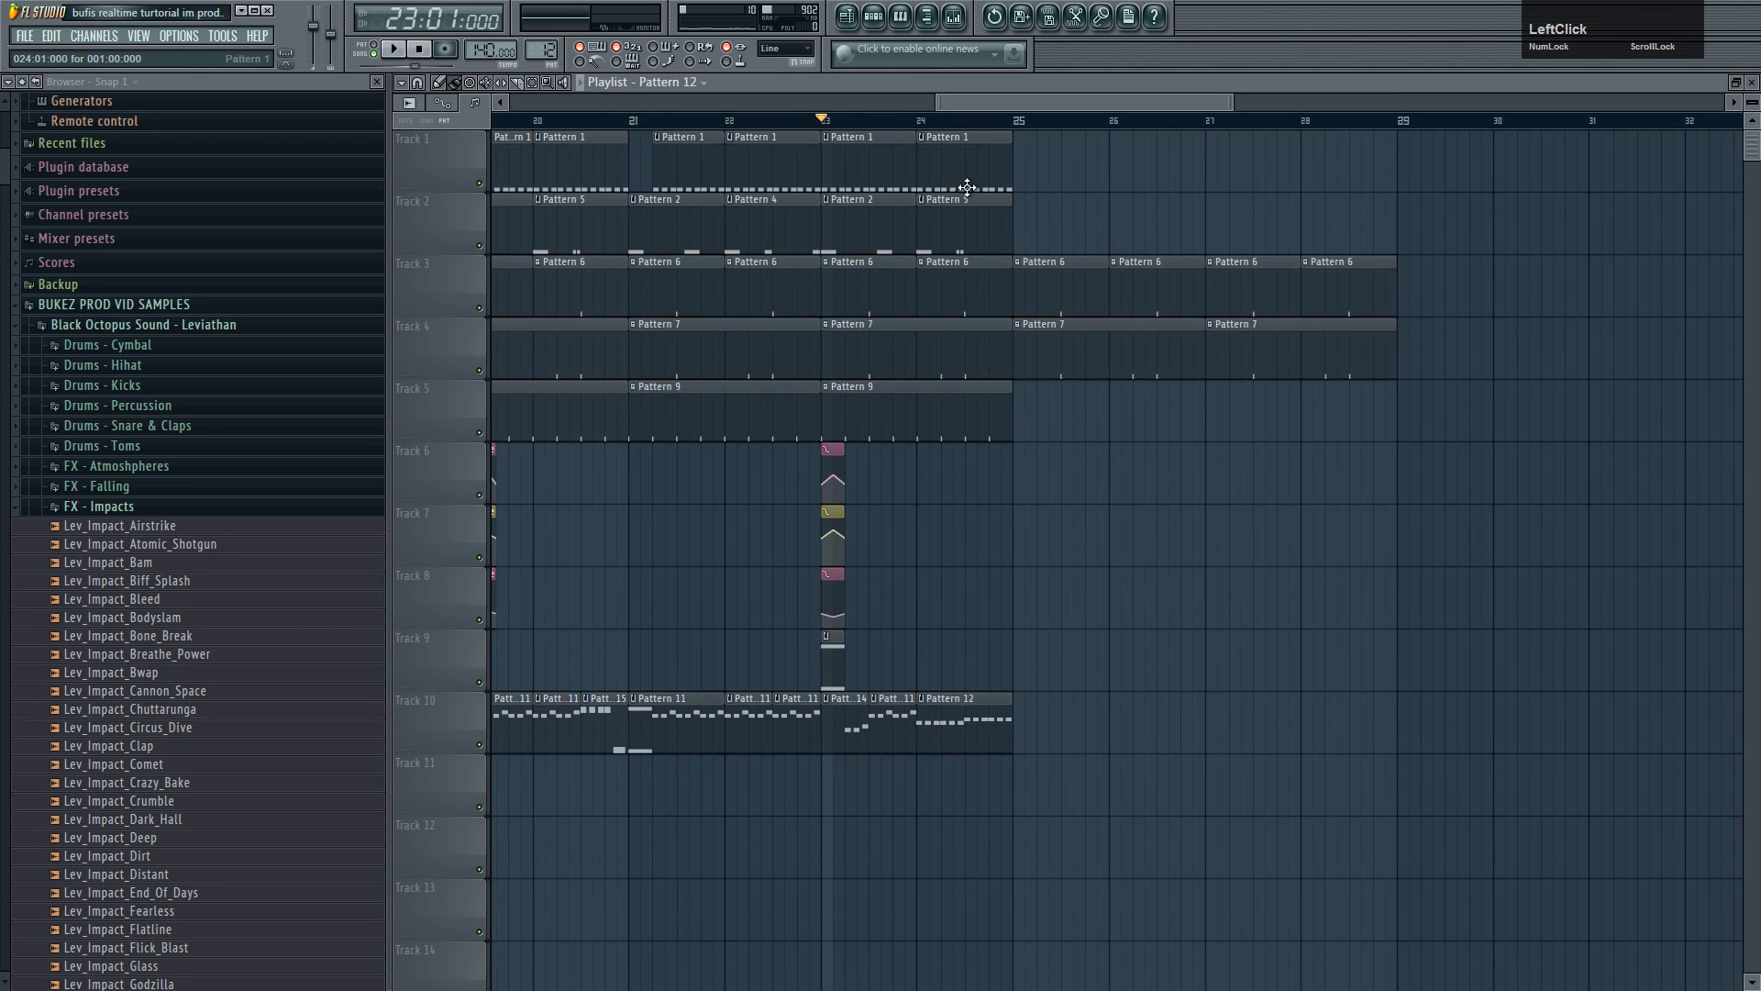
- Select bar 24 and create an automation clip over it for Massive #2's FILTER1-CUT parameter
drag(917, 120, 1013, 129)
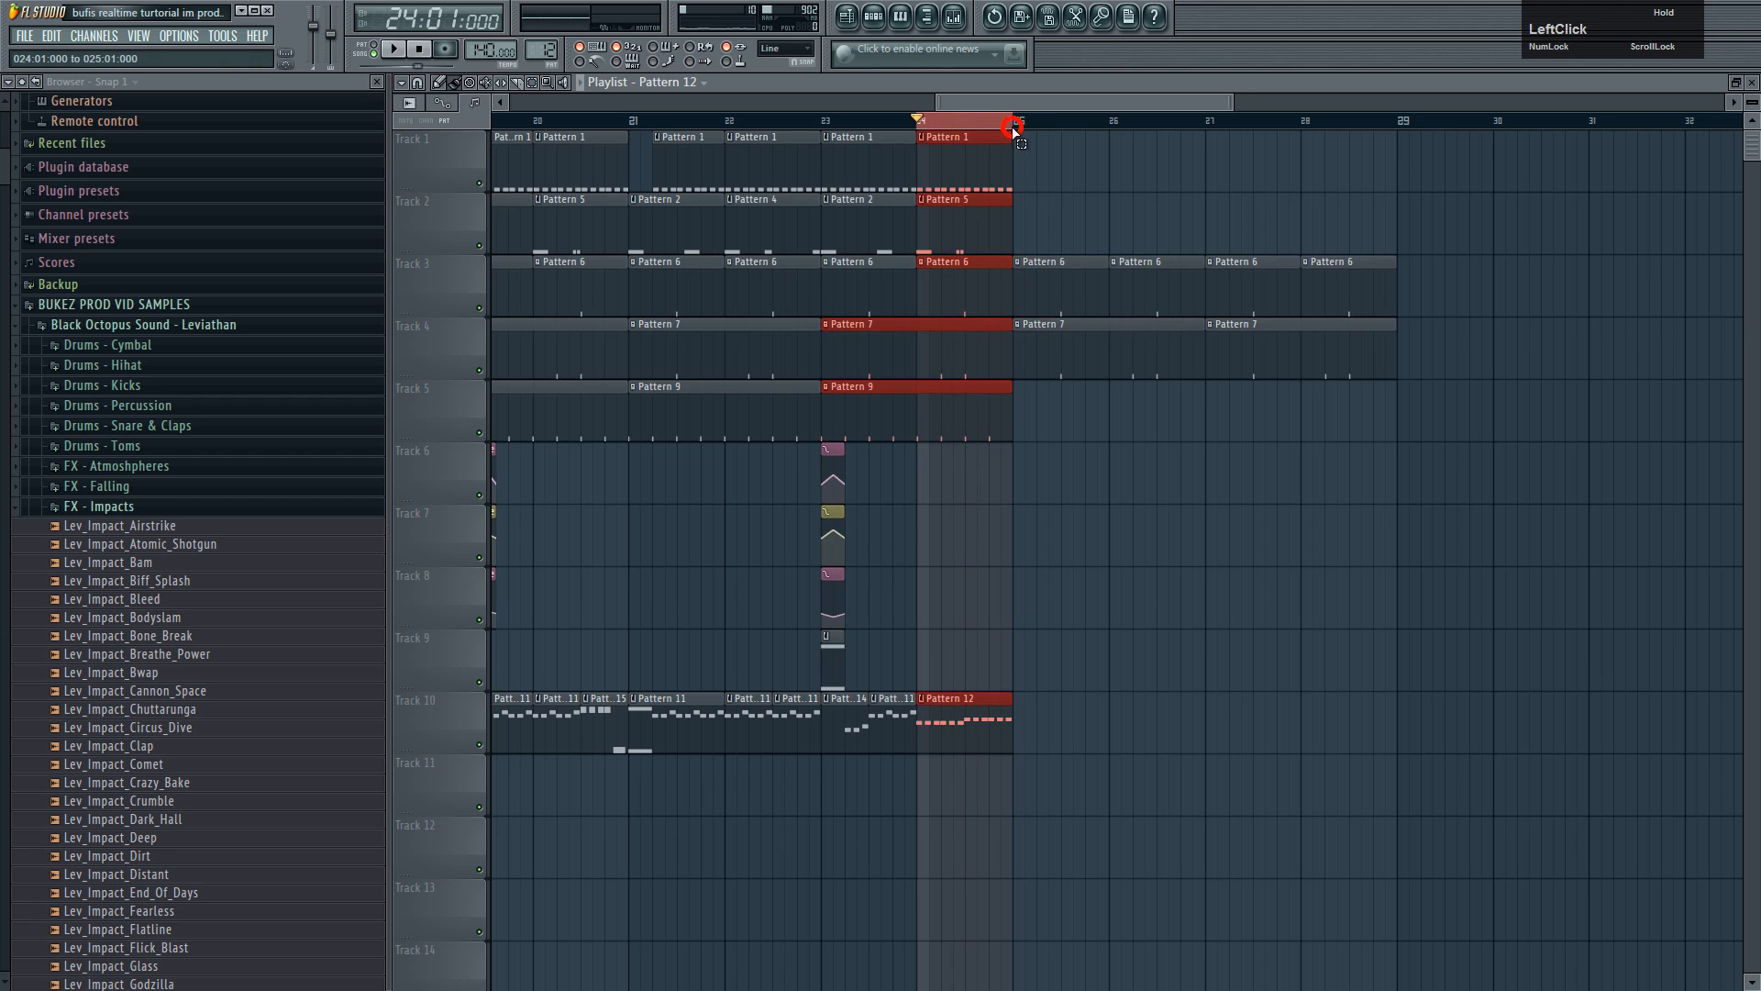
click(897, 17)
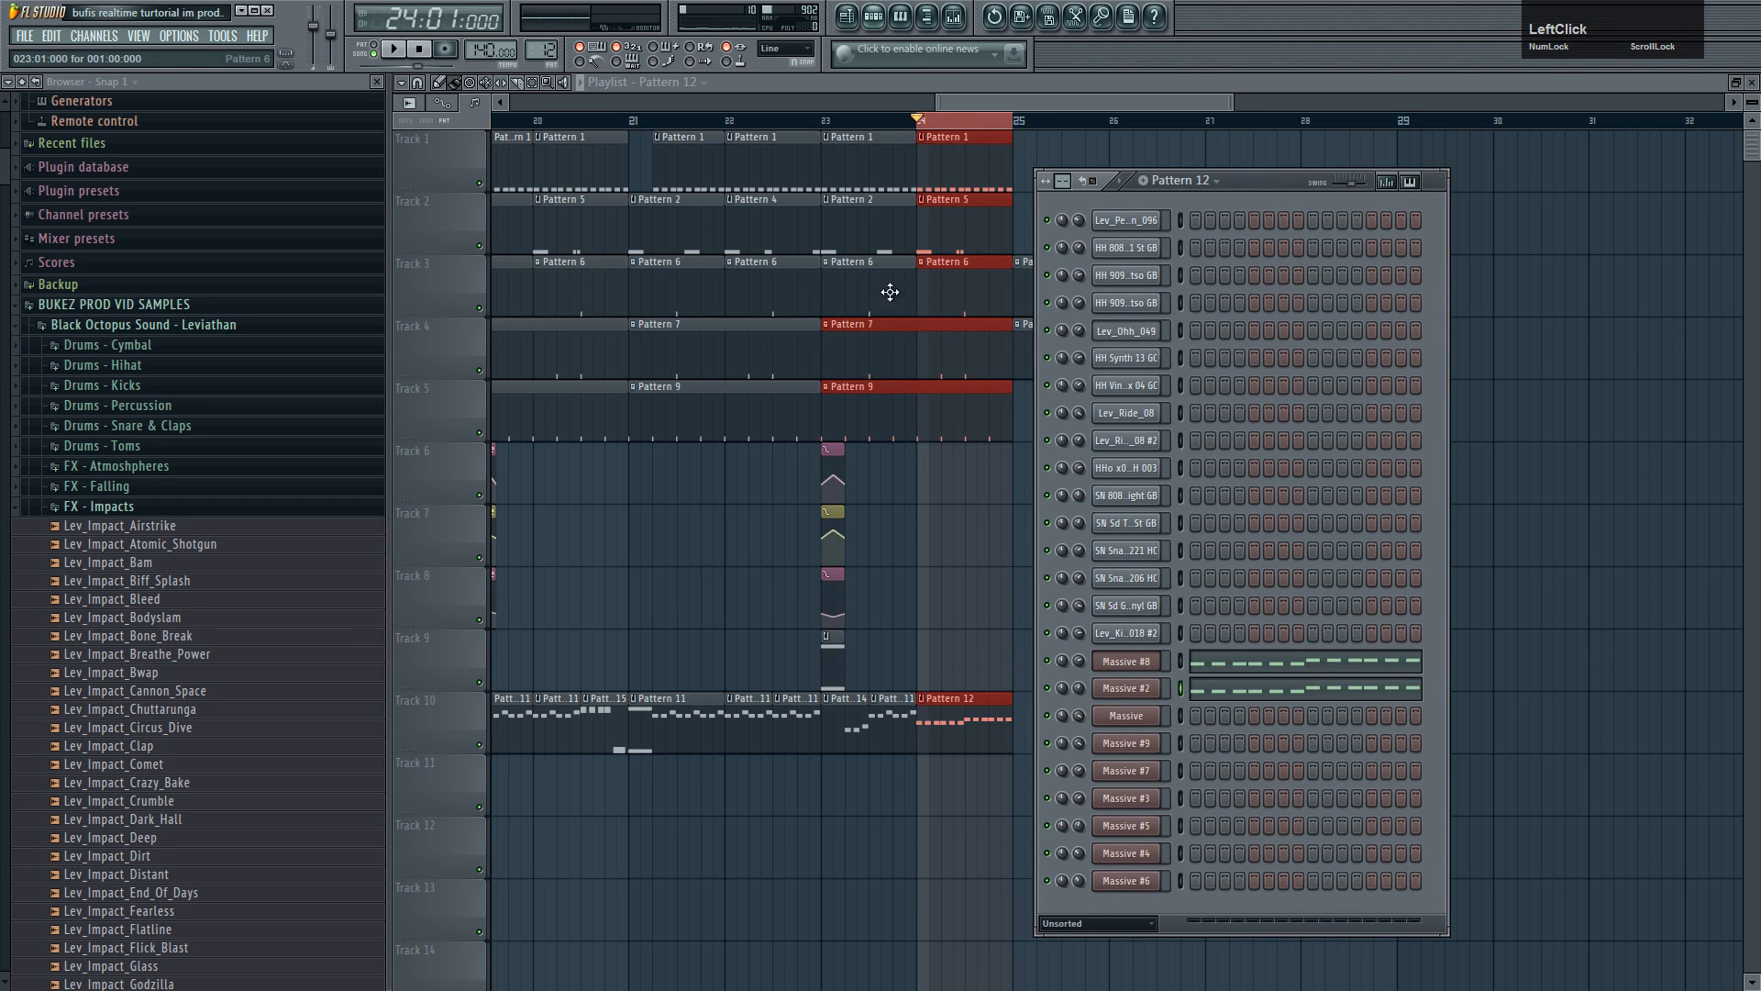
click(1127, 690)
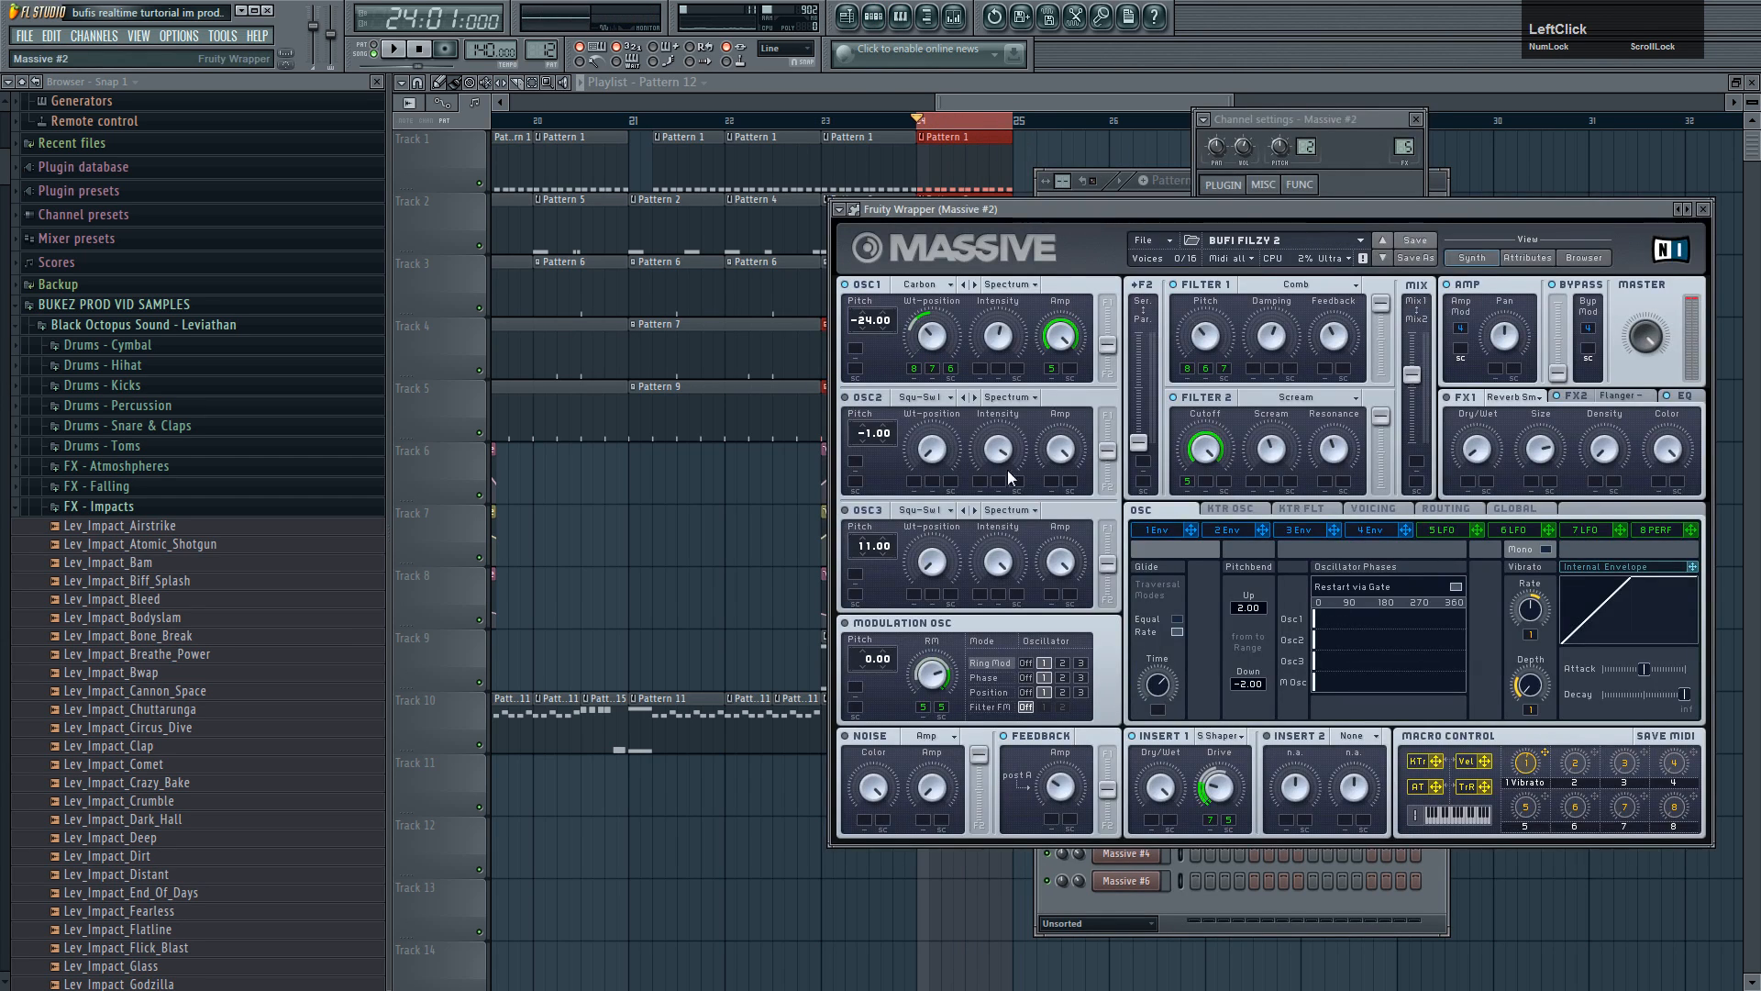
click(841, 212)
click(877, 410)
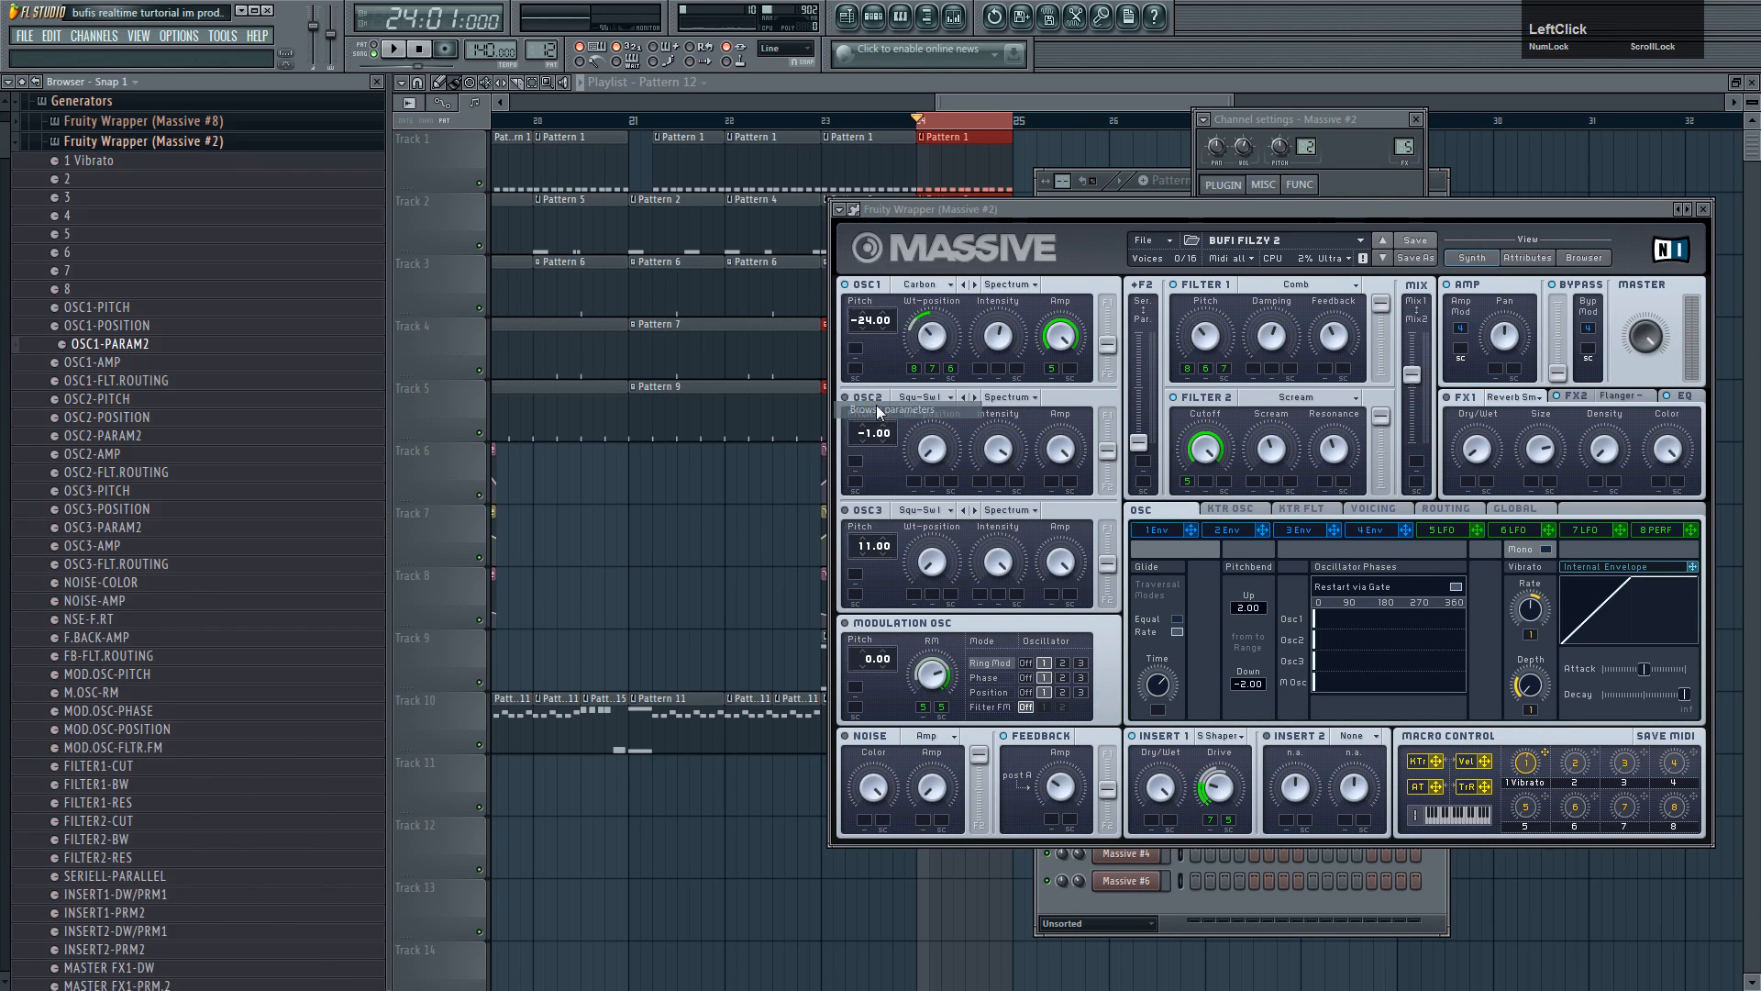
click(1203, 346)
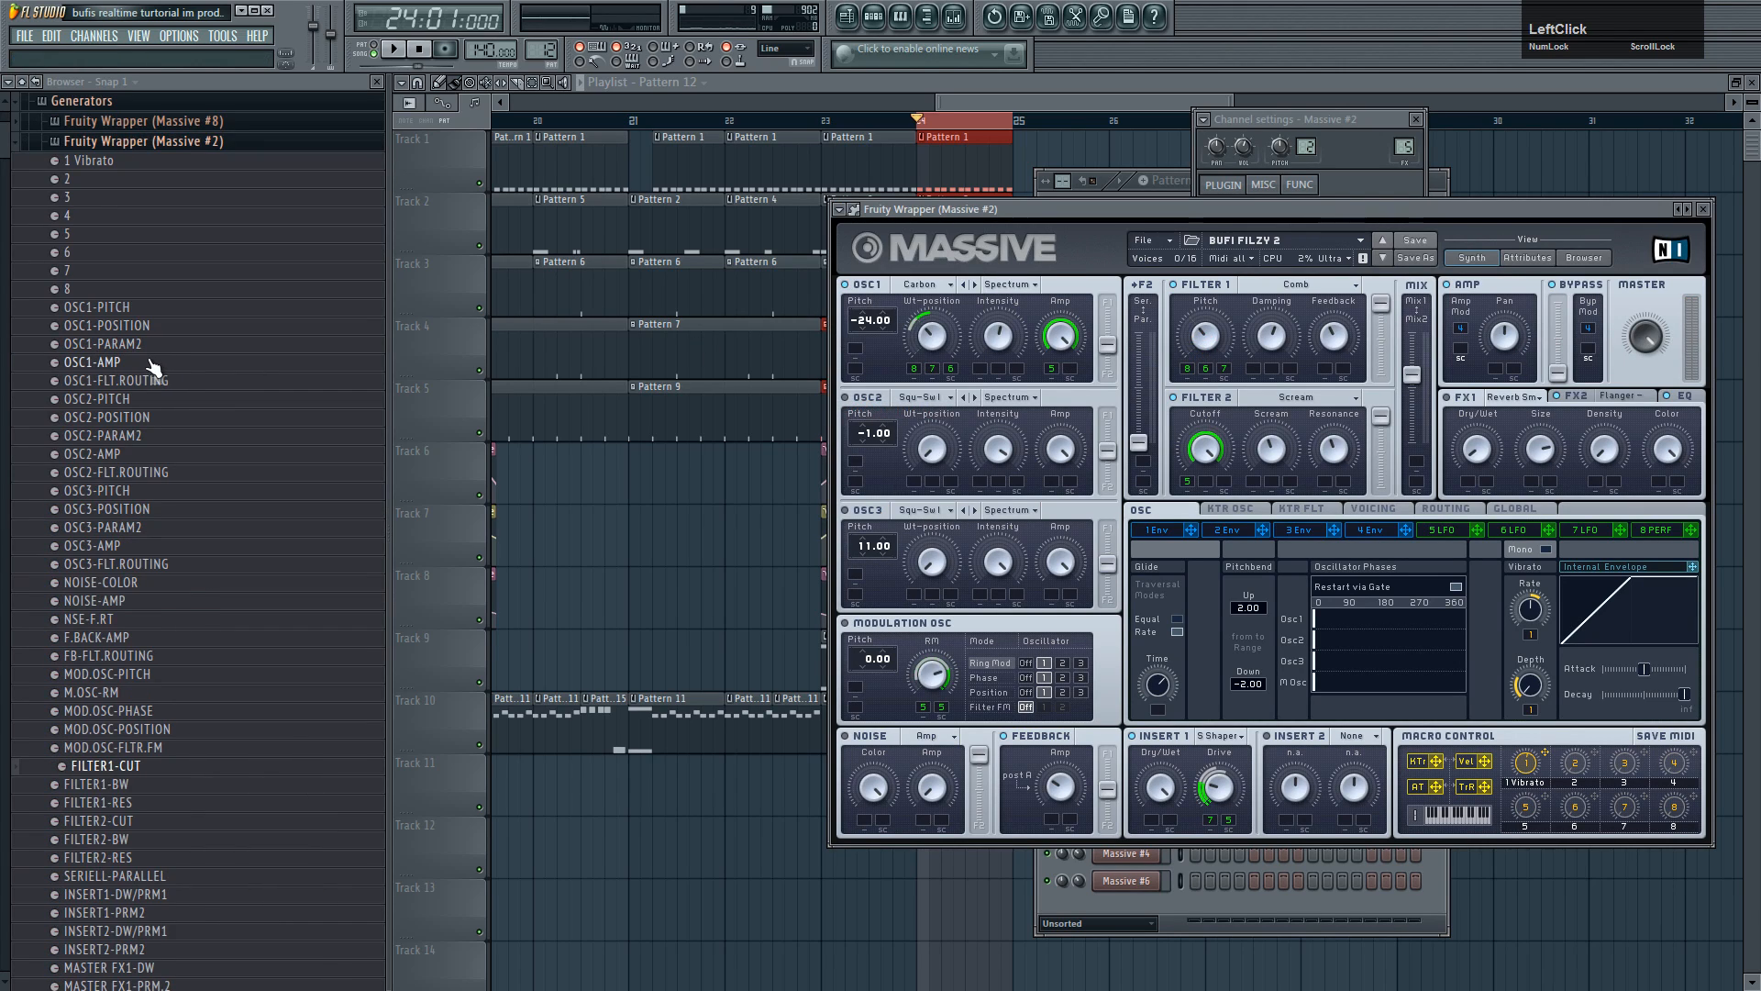
right_click(135, 778)
click(220, 860)
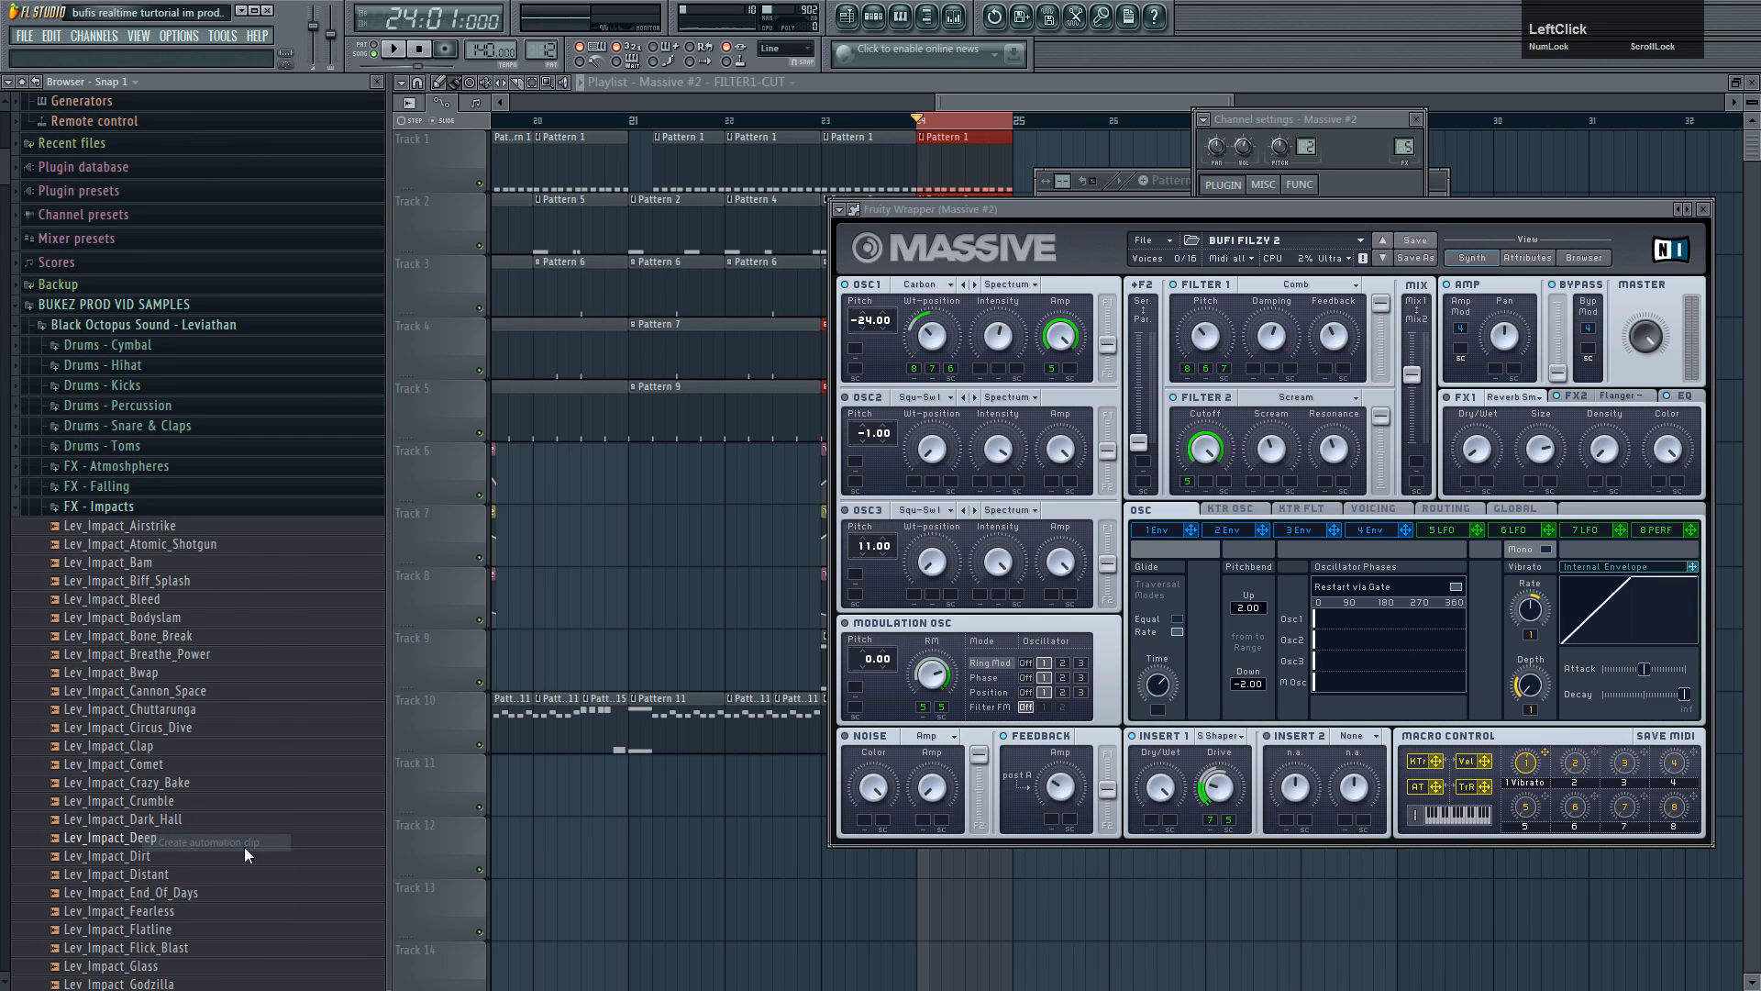
- Lower the end point of the FILTER1-CUT envelope to the bottom in stages, auditioning bar 24 between adjustments
scroll(951, 531, up, 3)
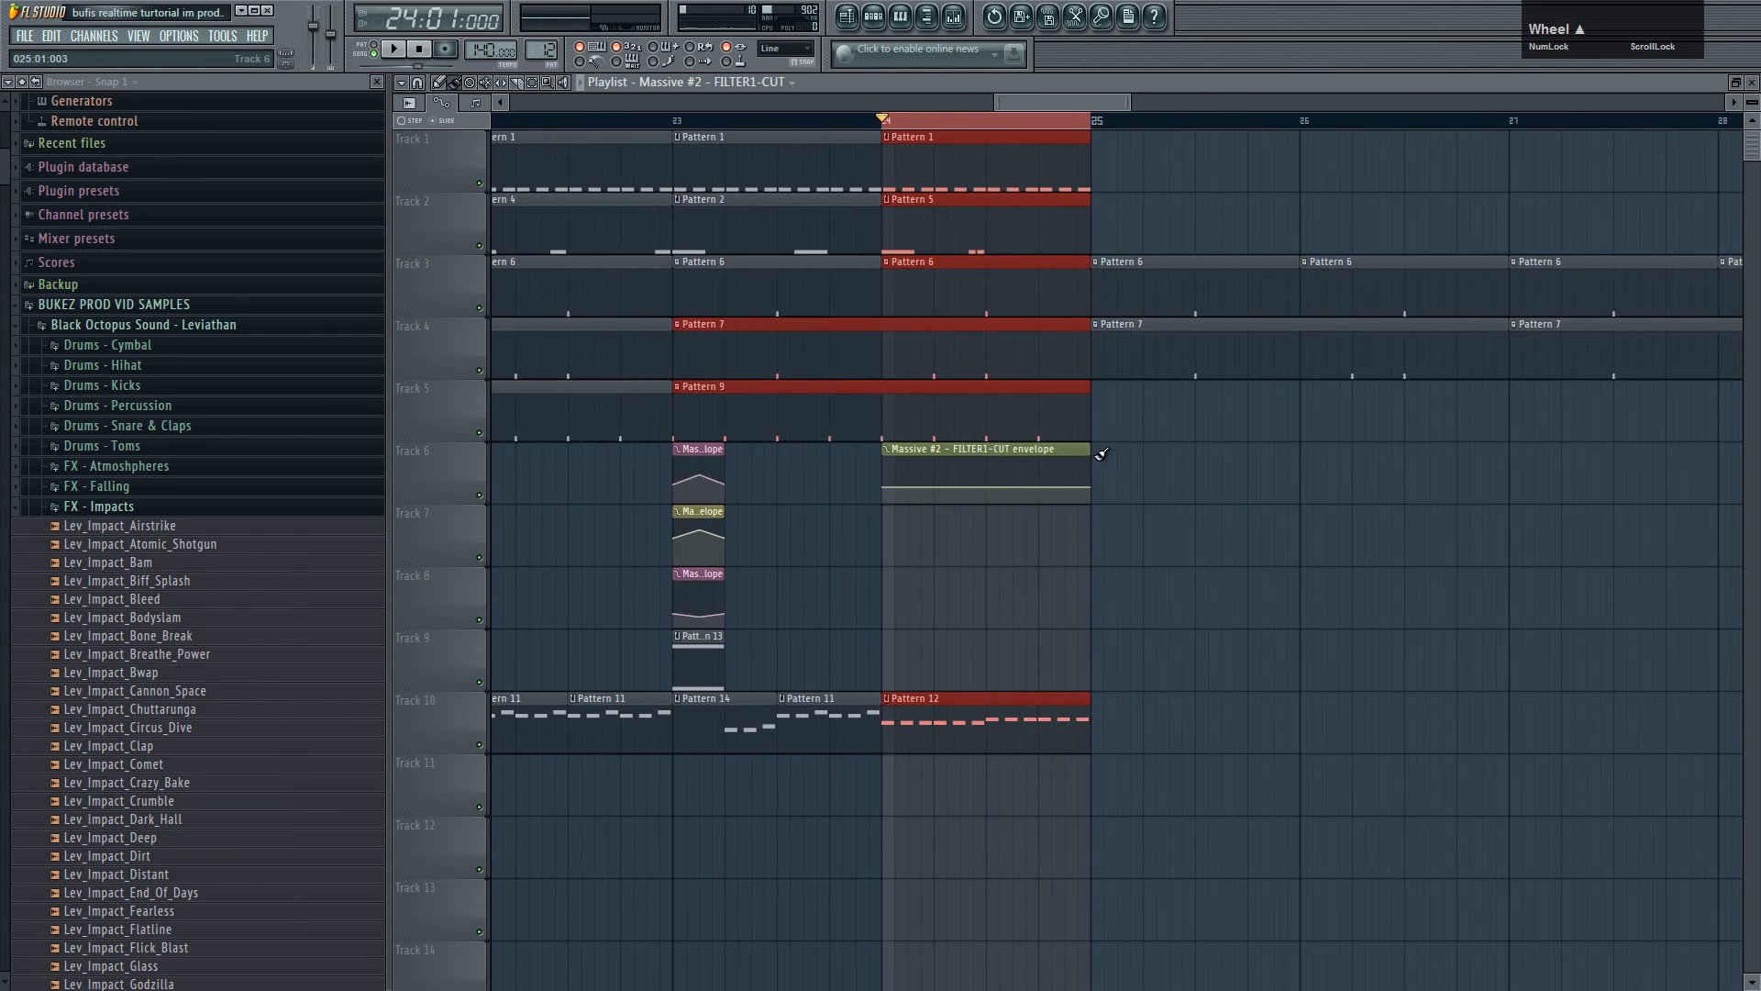
click(1092, 488)
key(space)
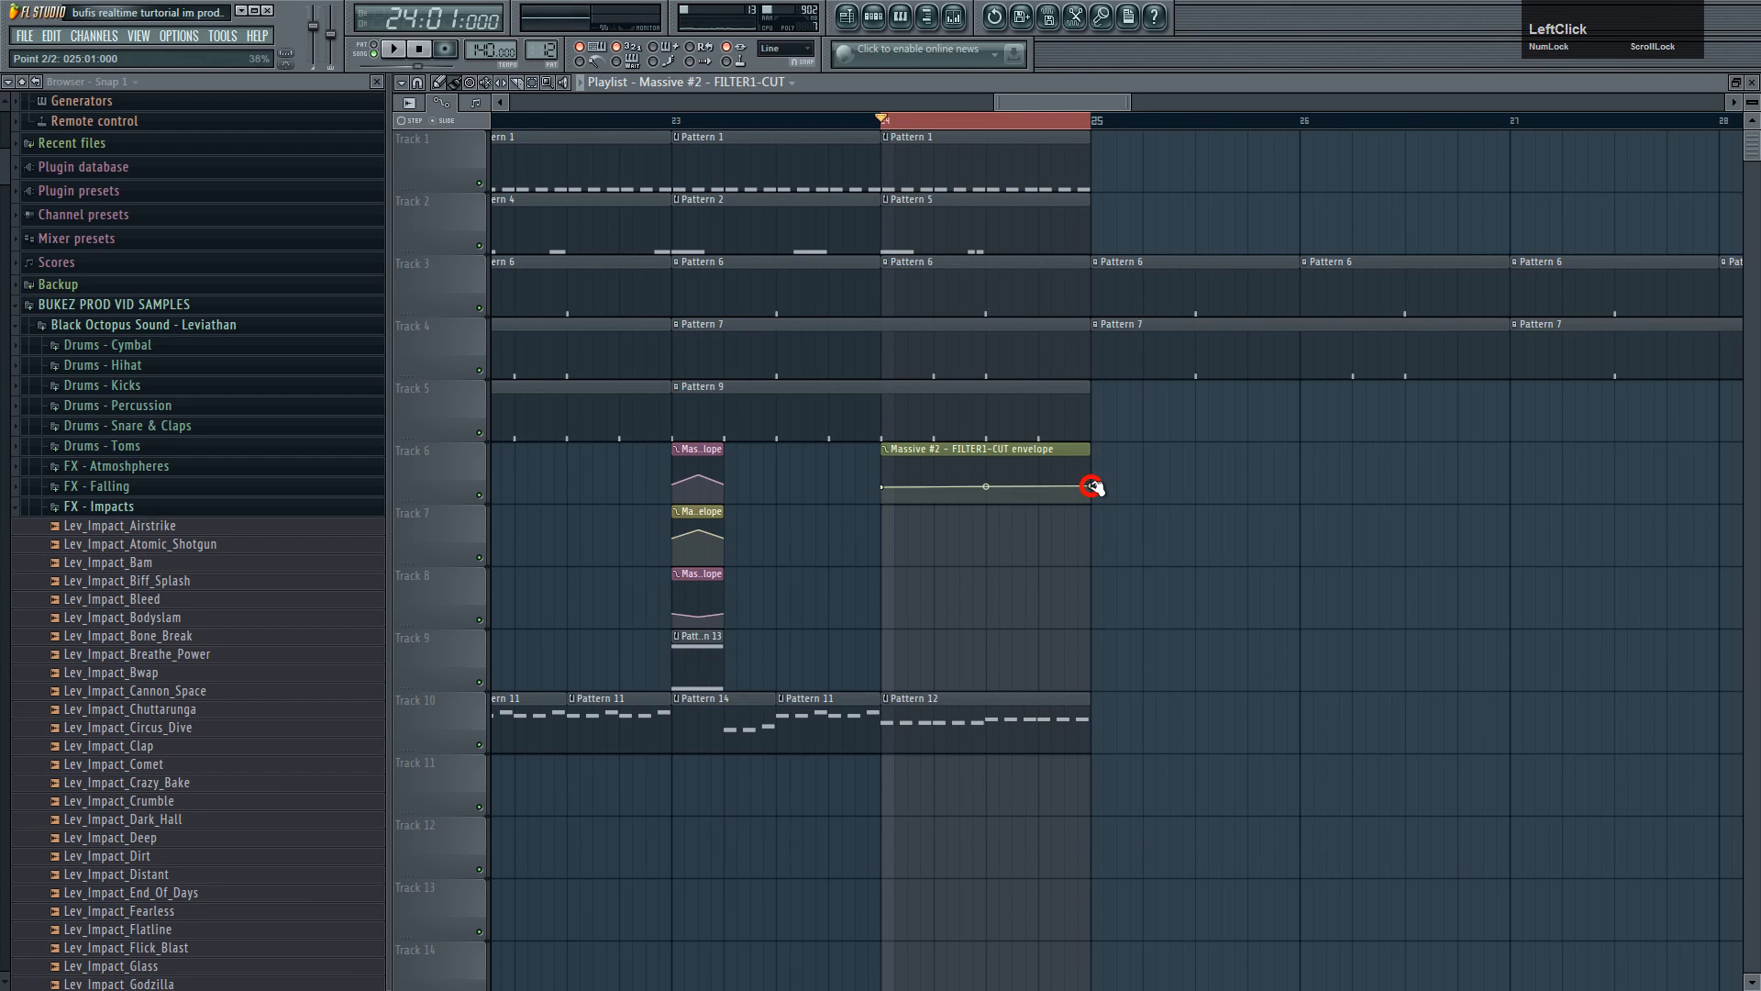
drag(1091, 492, 1097, 496)
key(space)
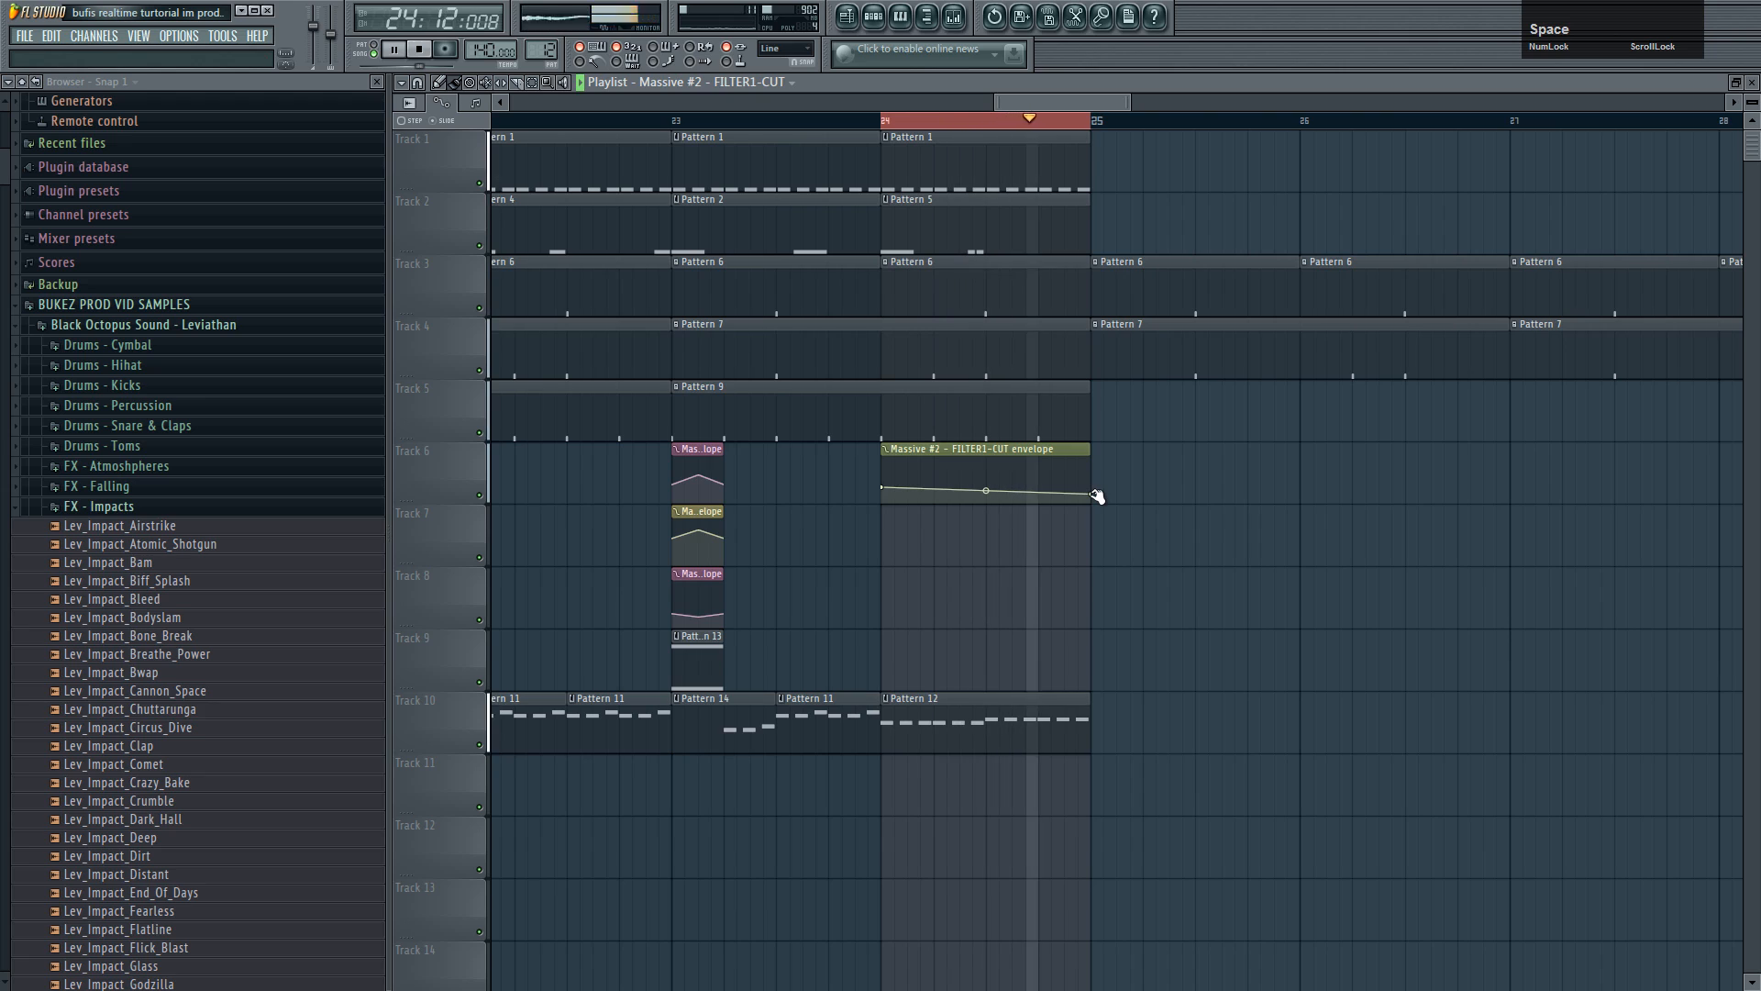
key(space)
key(space)
drag(1092, 496, 1098, 506)
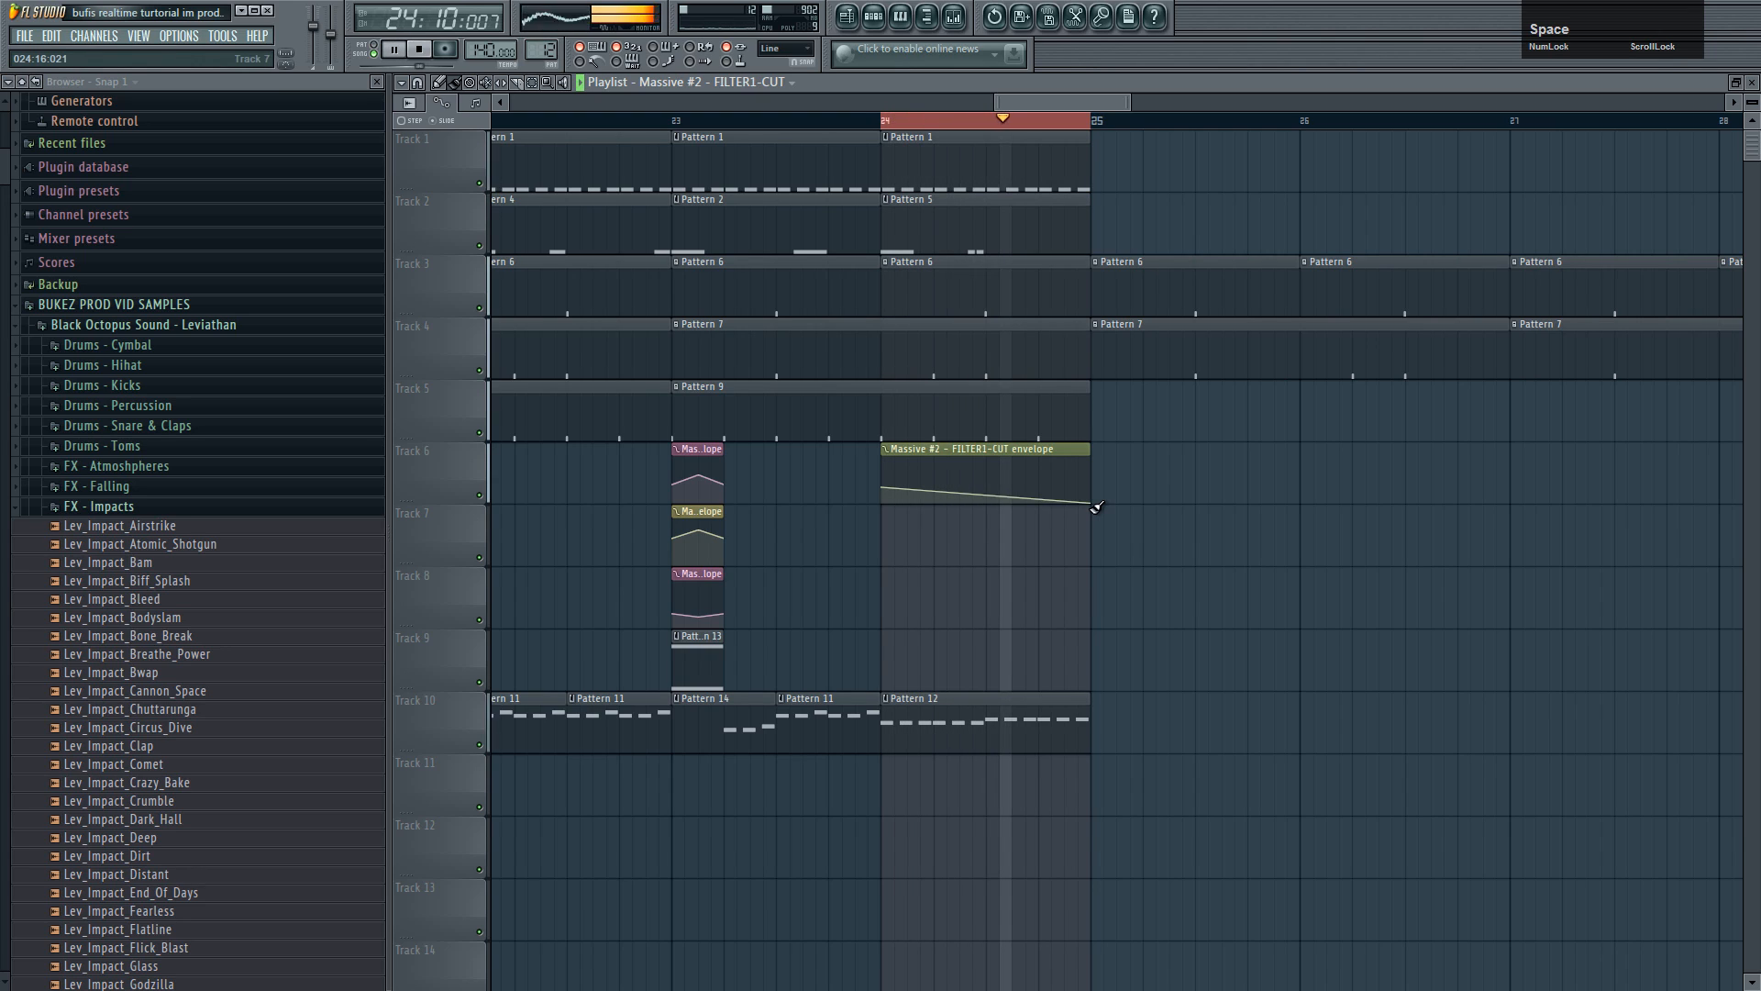
- Bow the FILTER1-CUT envelope's falling curve upward to about 12% tension and audition it
key(space)
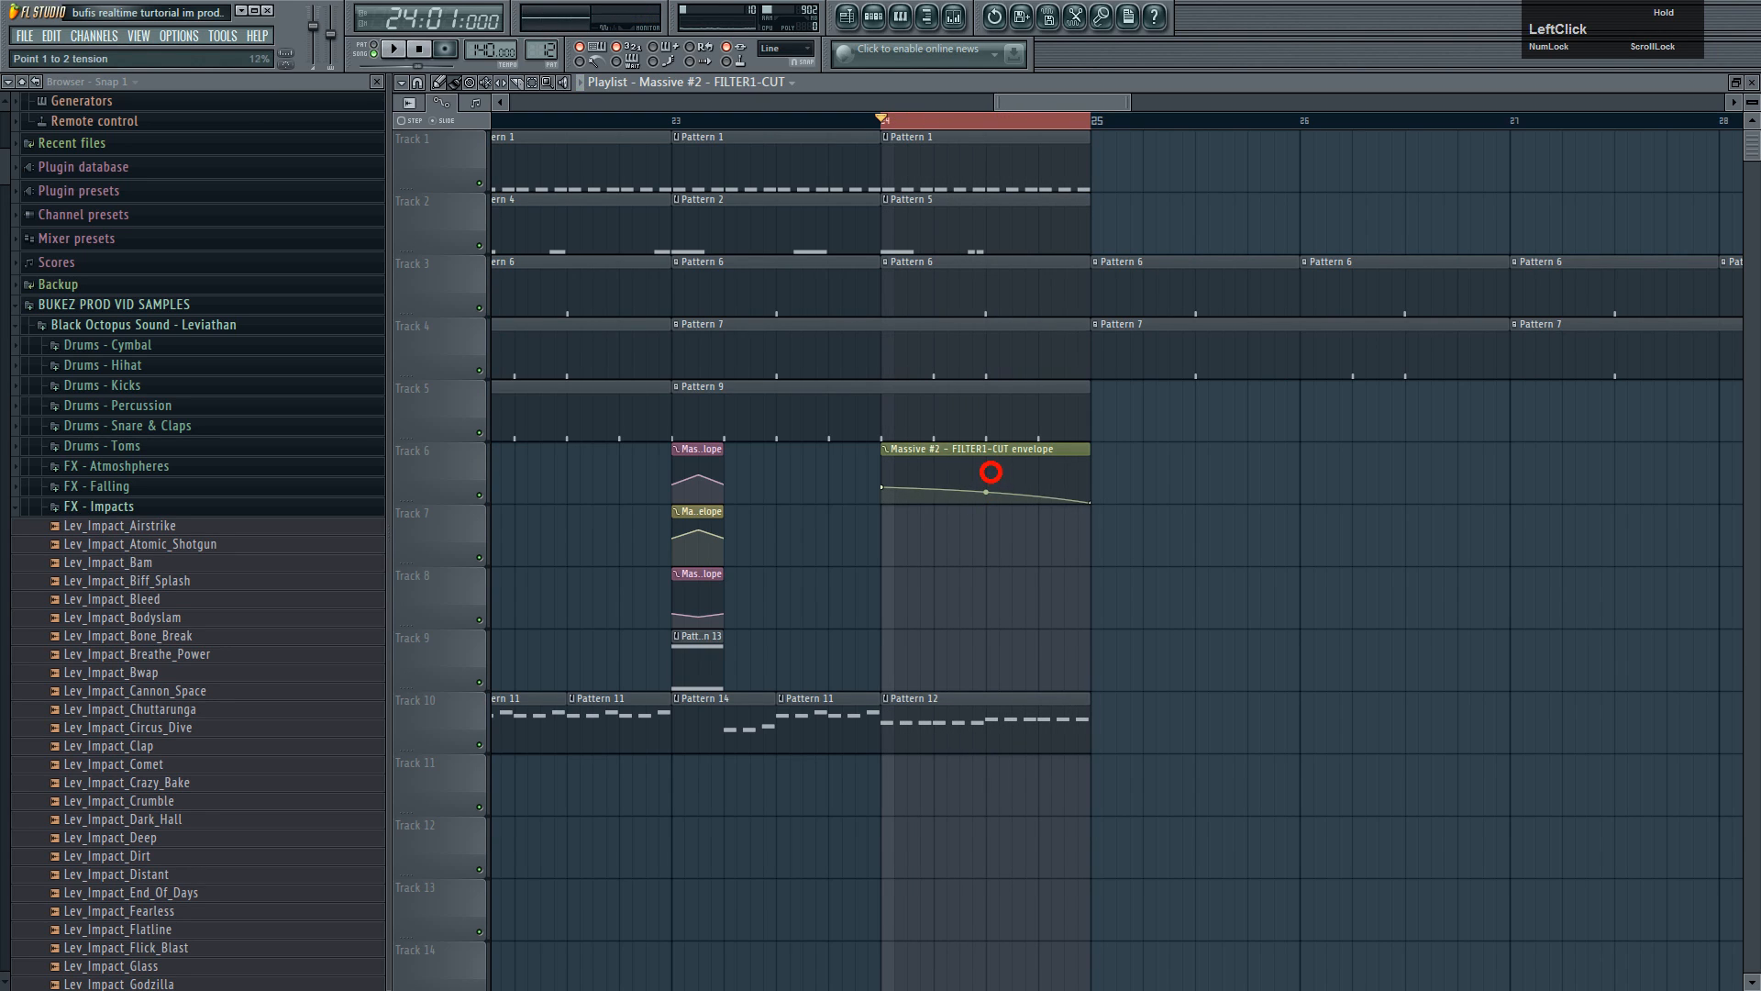
drag(991, 472, 990, 471)
key(space)
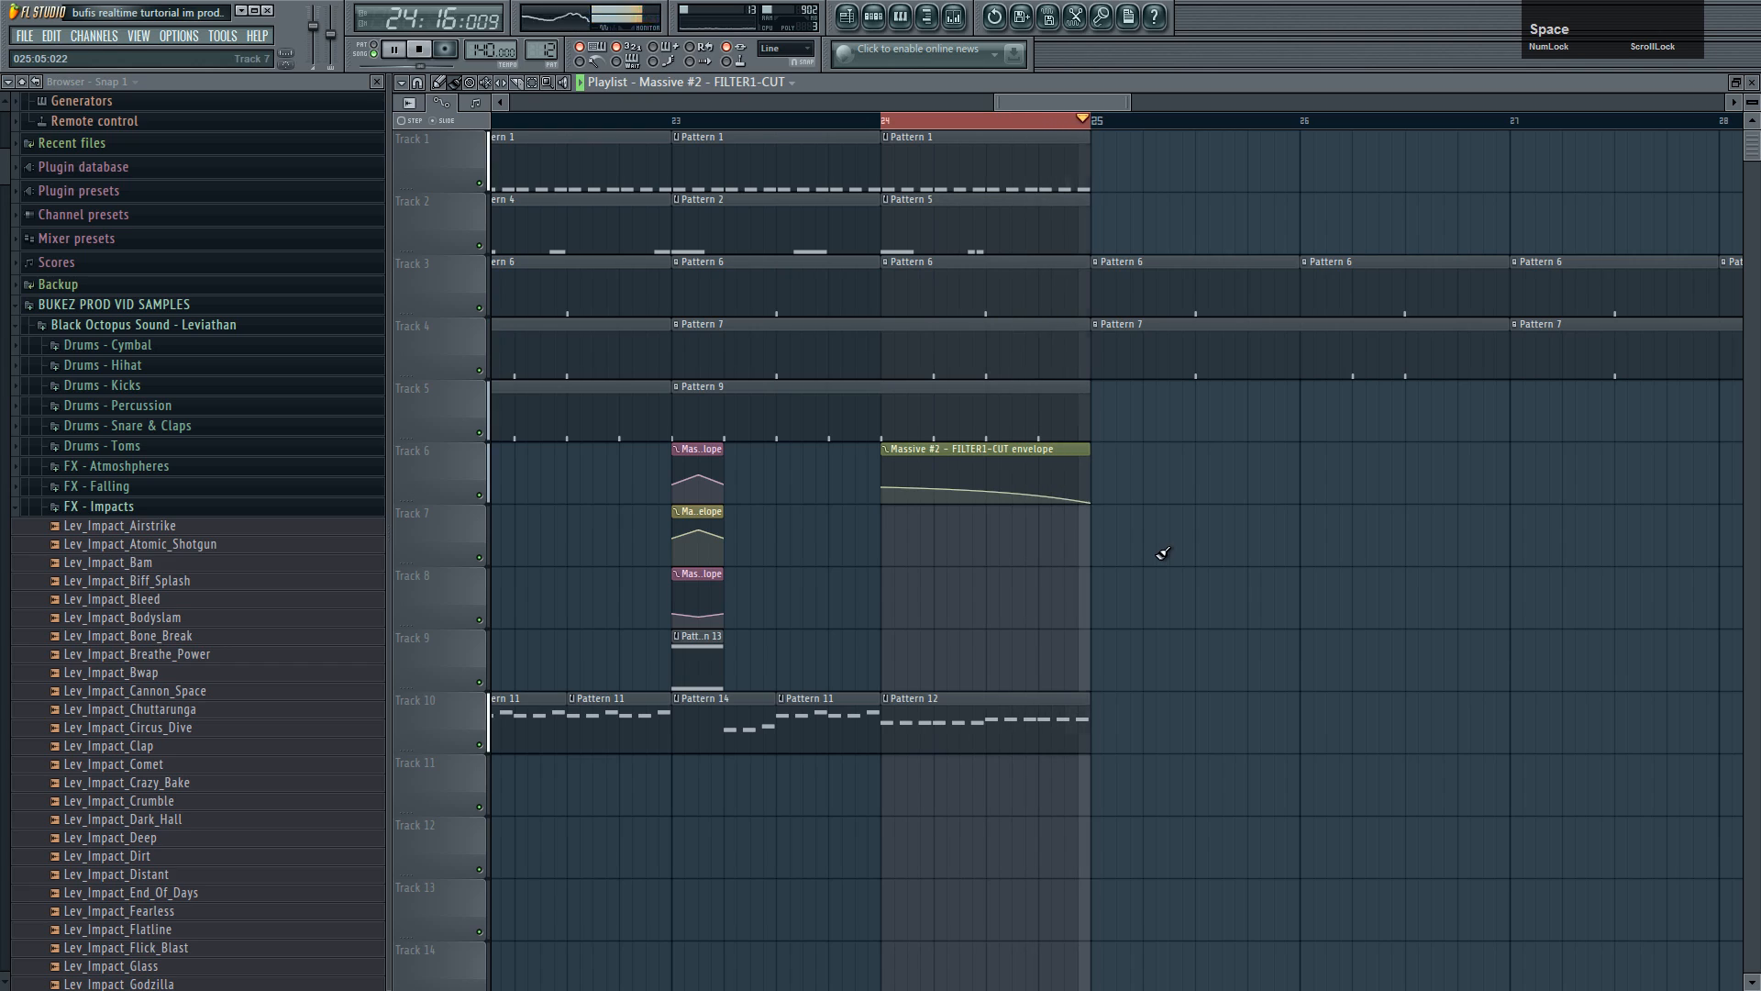
key(space)
- Trim the last Pattern 1 clip to the middle of bar 24 and the last Pattern 9 clip to about two-thirds of it, auditioning the bar
drag(1088, 161, 986, 186)
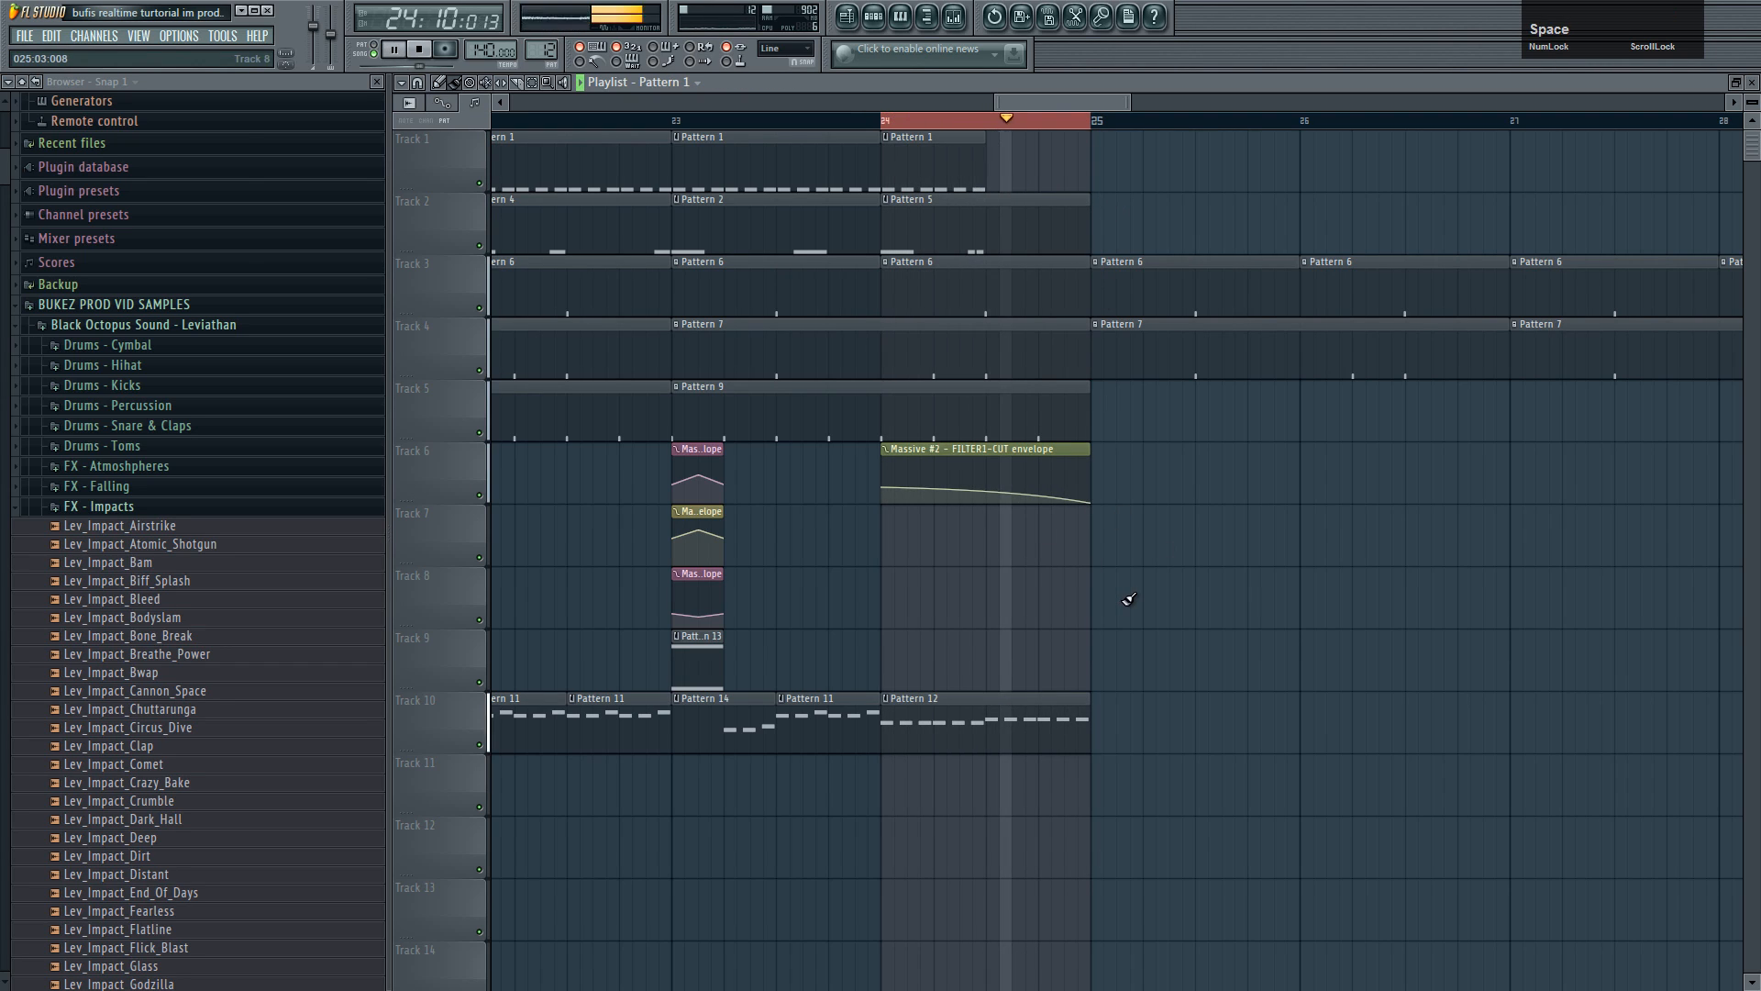
key(space)
drag(1091, 428, 1024, 428)
key(space)
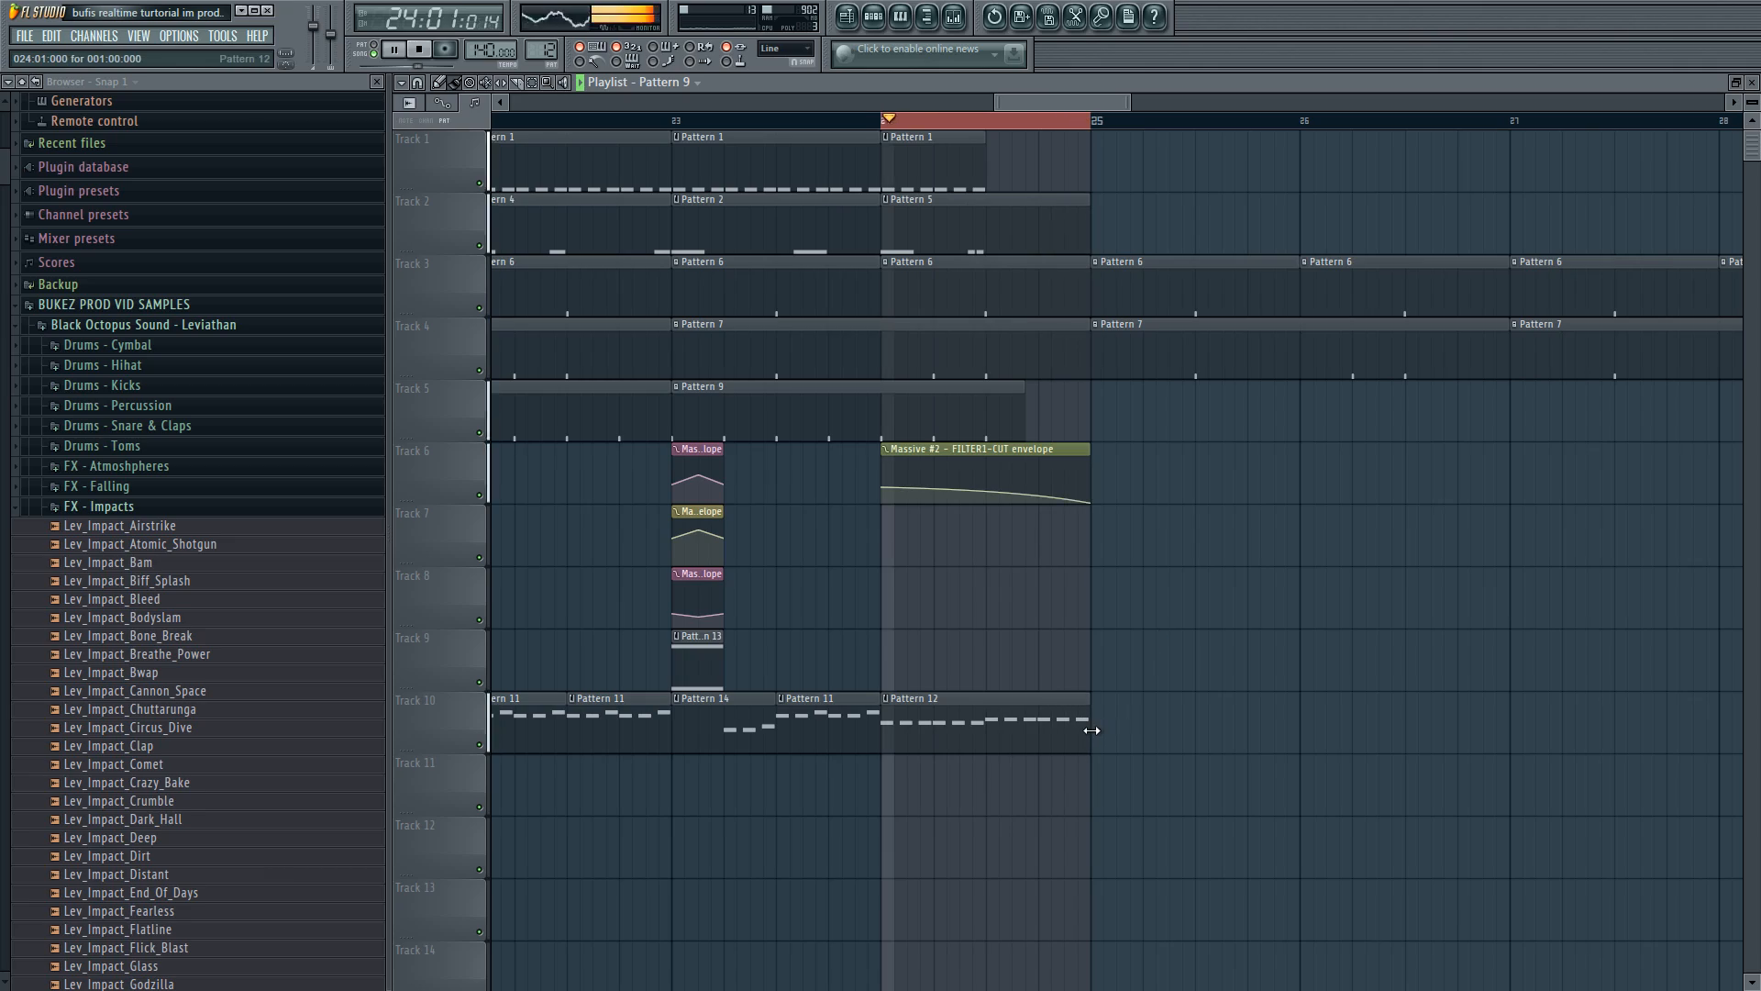
key(space)
scroll(1051, 461, down, 5)
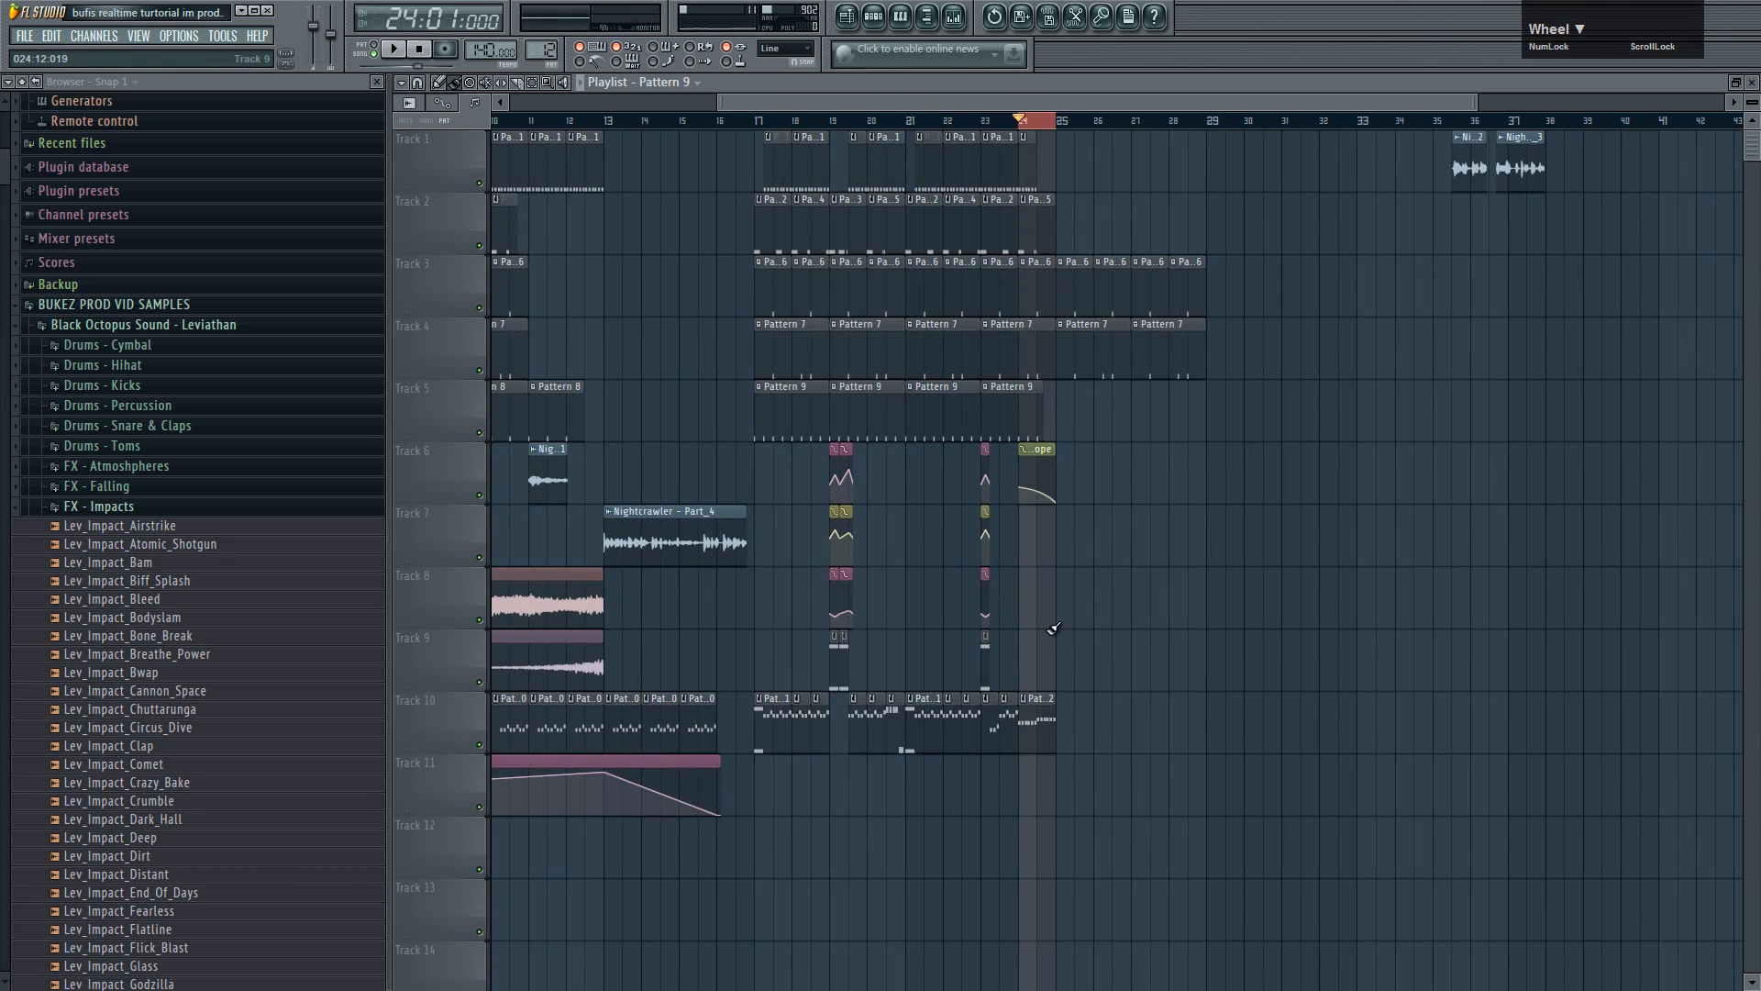